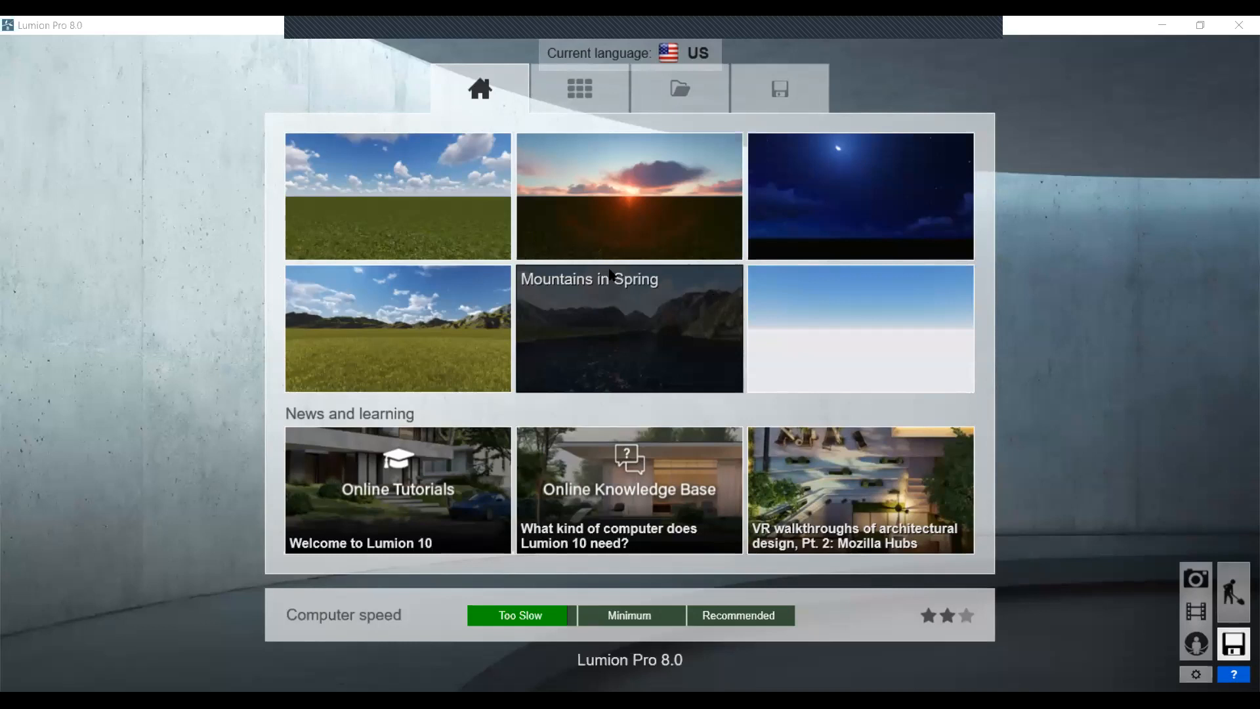
Start a new scene from the flat daytime grassland template and look around it
click(458, 236)
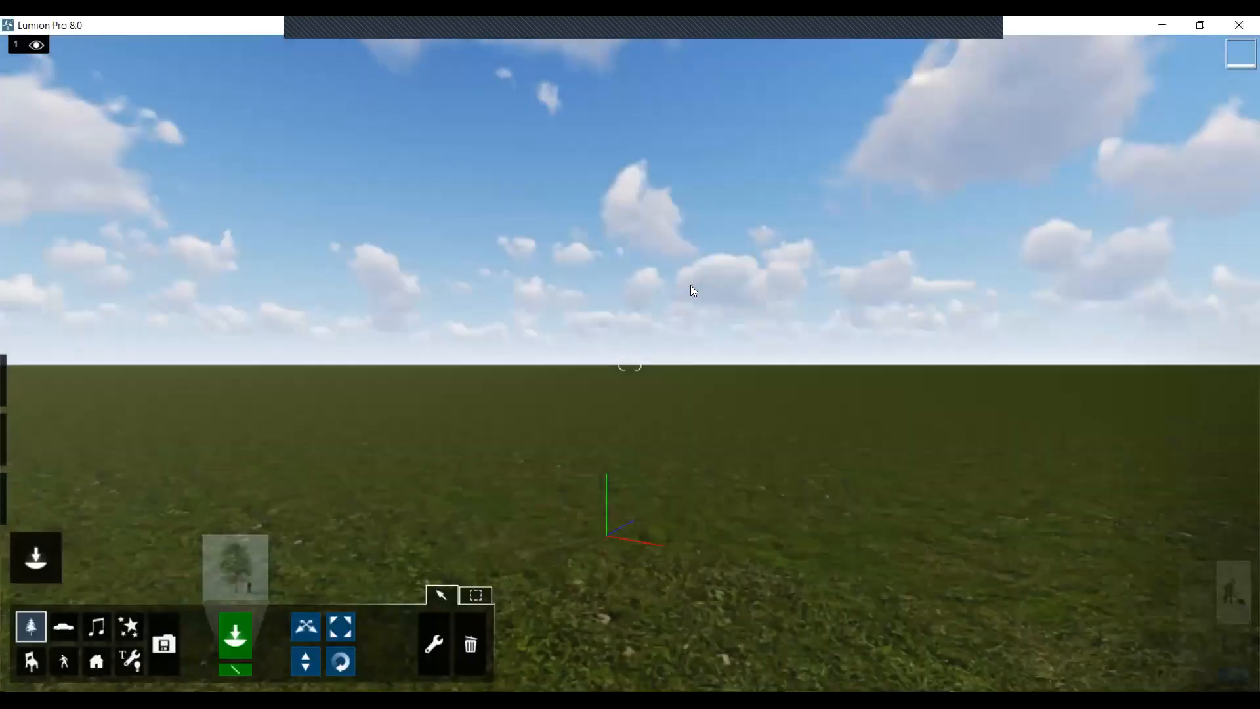
right_drag(627, 440, 171, 409)
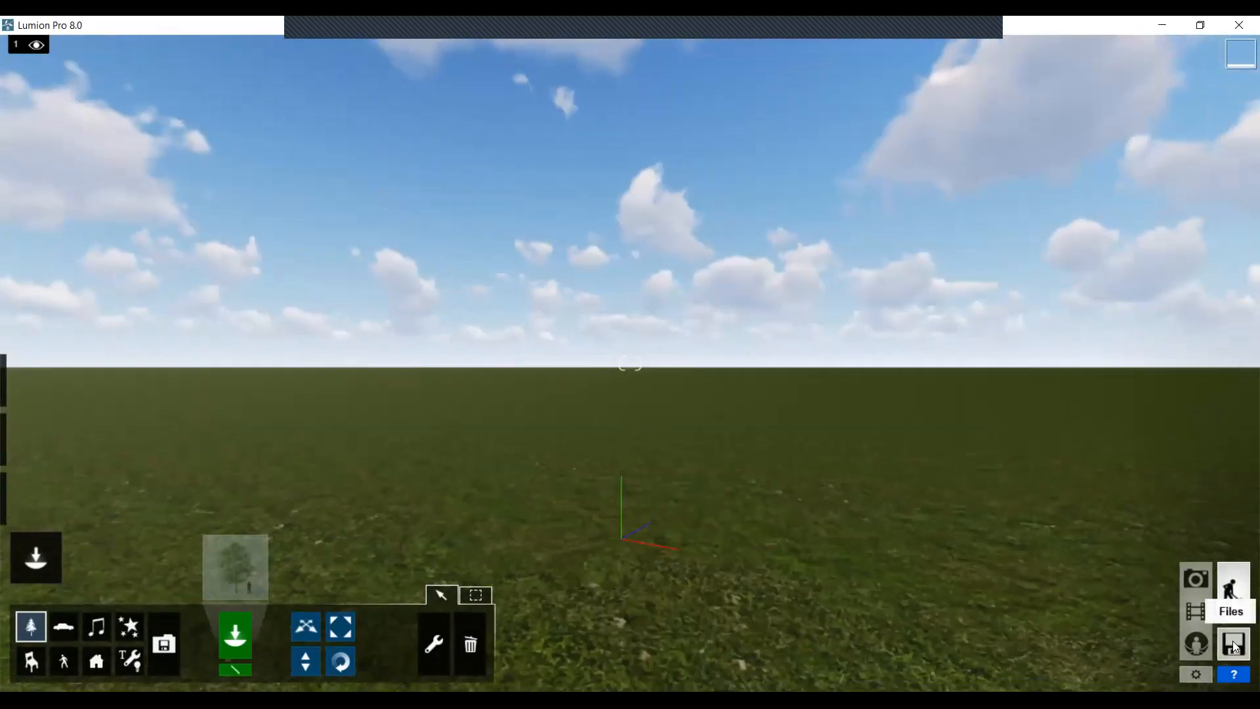
Return to the scene files area and view the example scenes and the details of the recent scene
click(1235, 645)
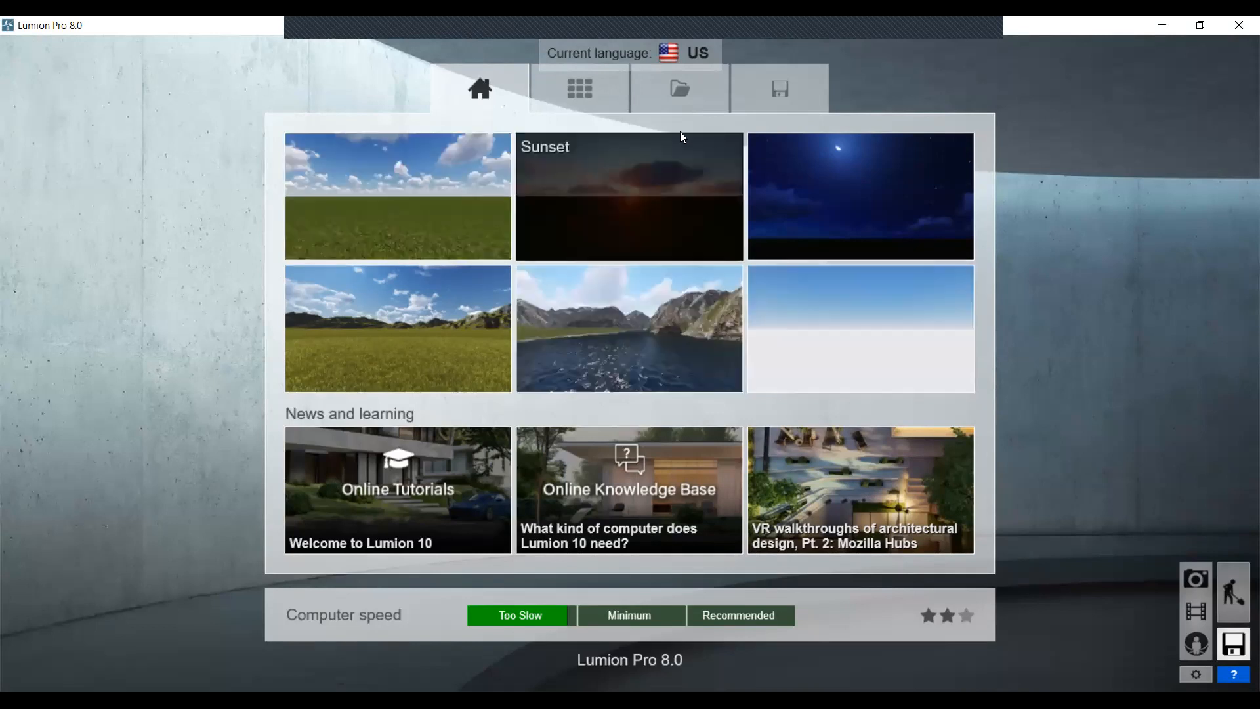
click(597, 104)
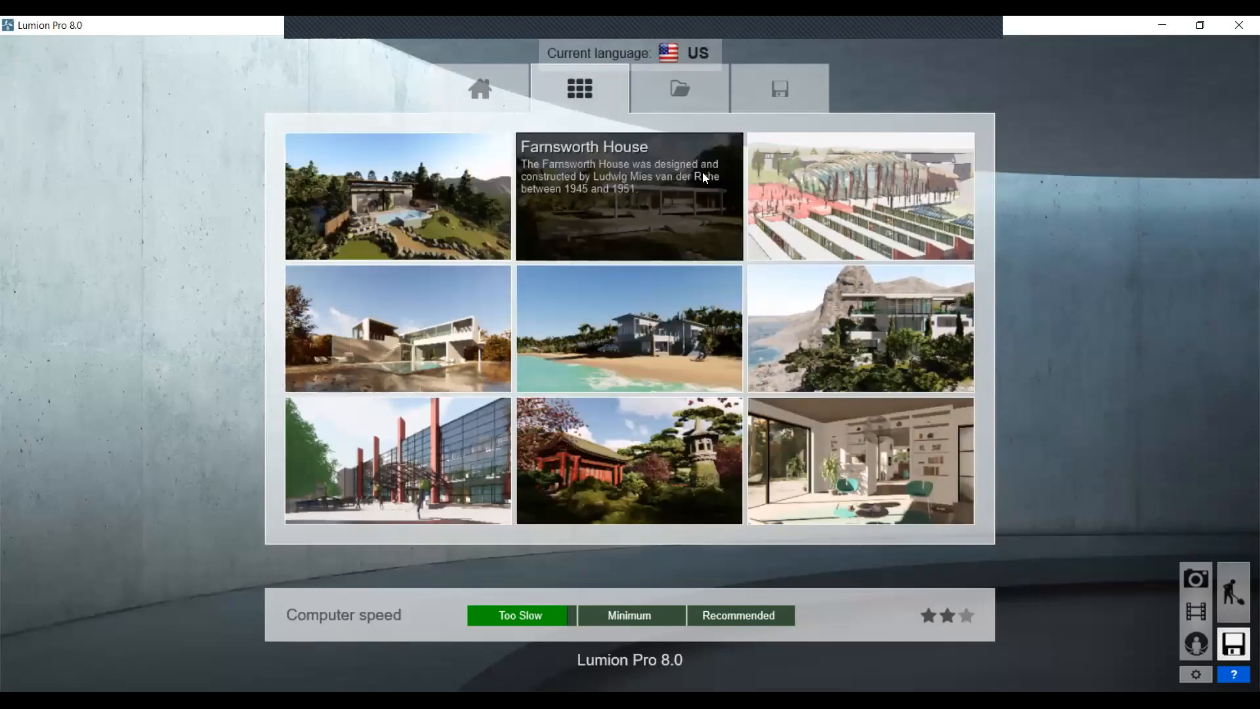
click(685, 97)
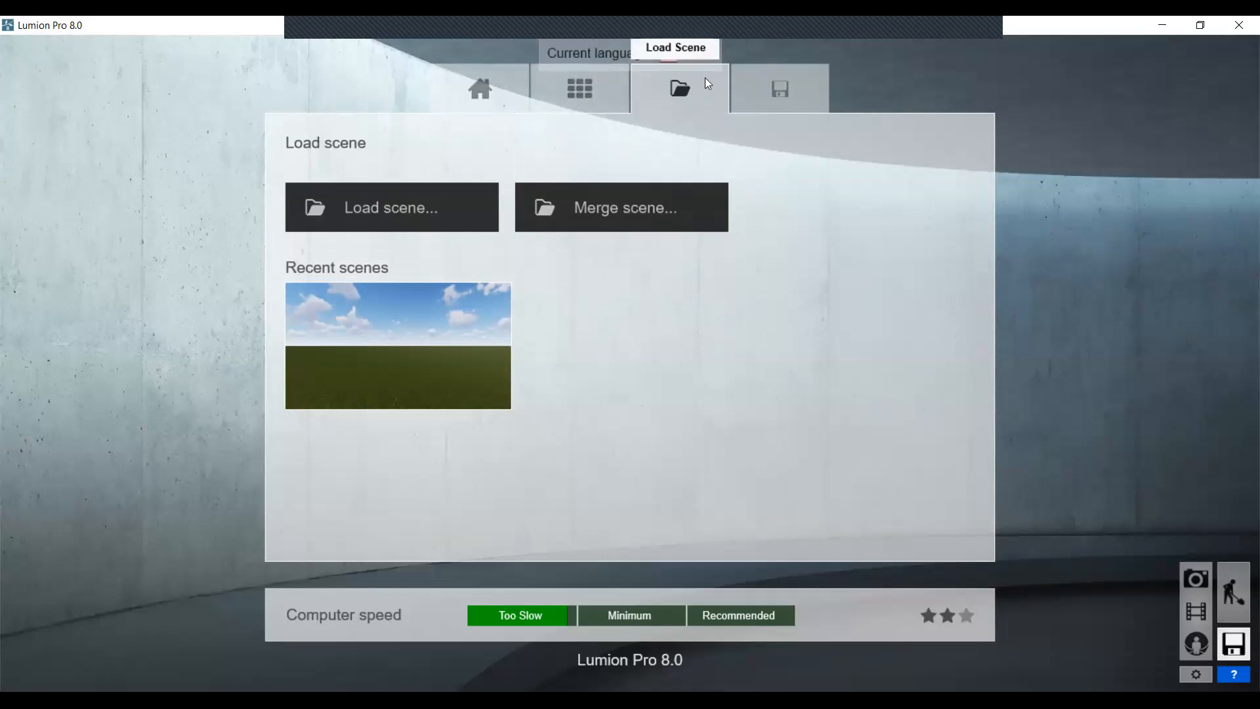
mouse_move(410, 366)
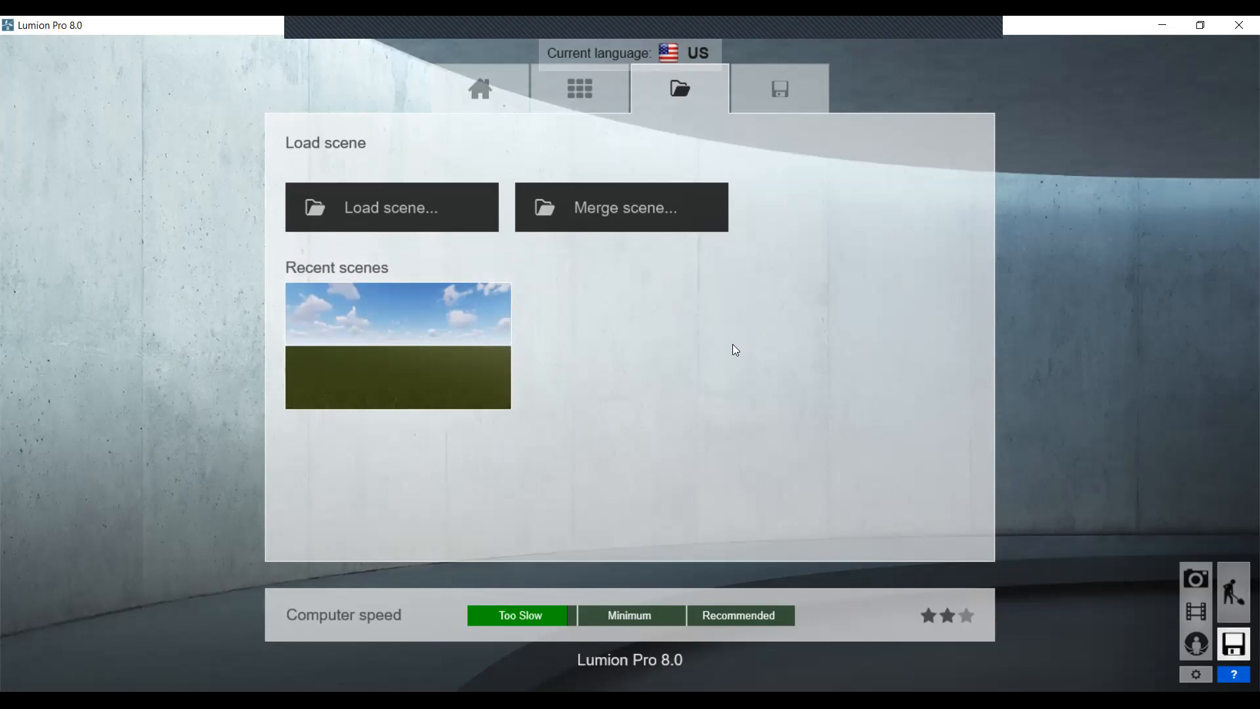
mouse_move(443, 311)
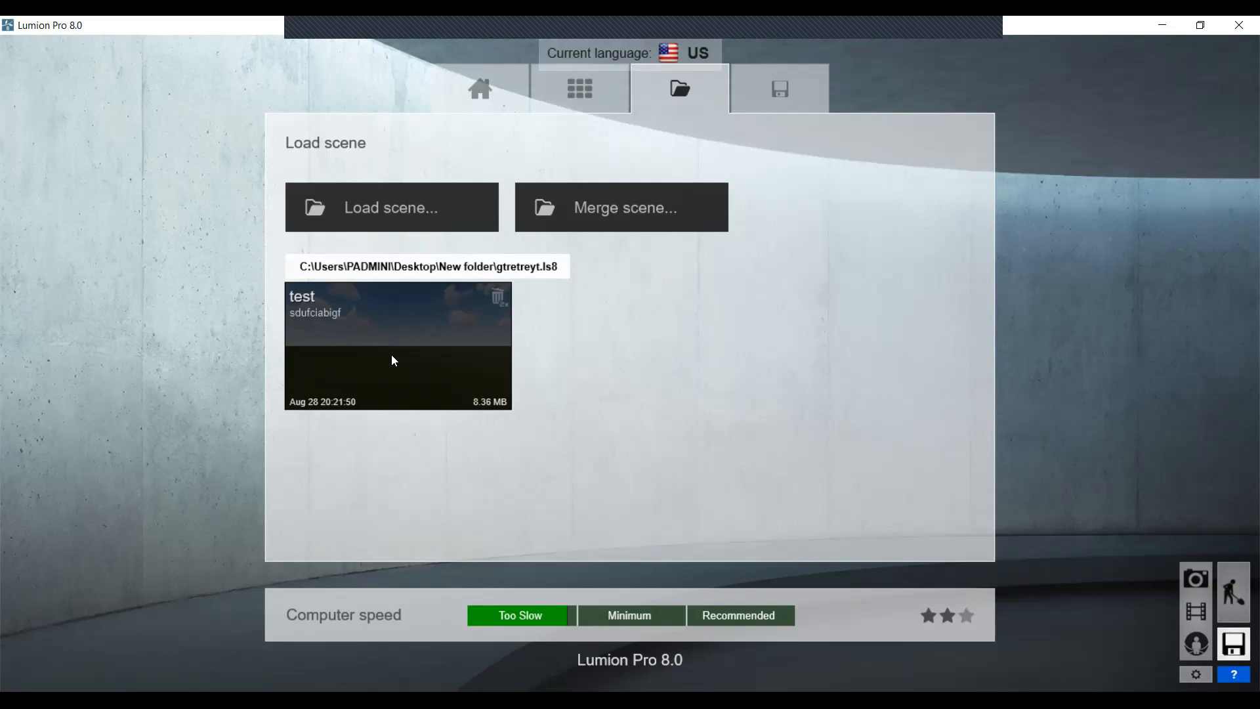
Browse the scene files available for loading in the desktop's New folder, without opening one
click(395, 206)
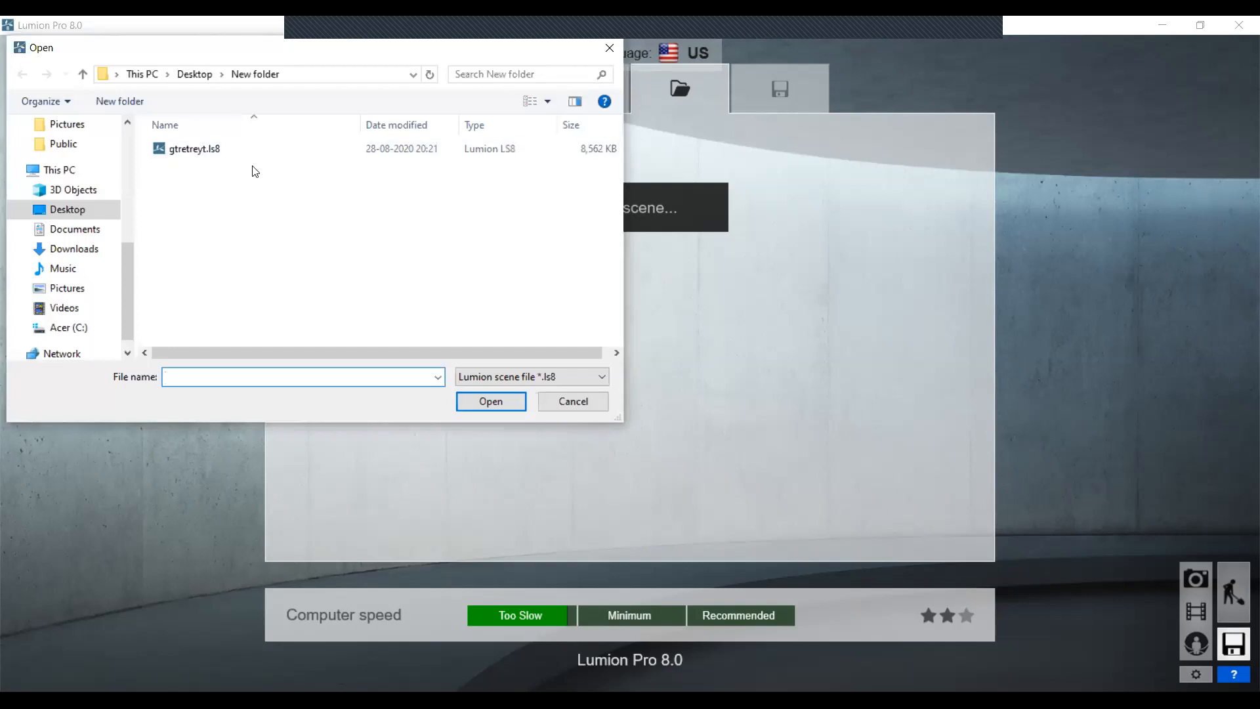
drag(365, 56, 418, 118)
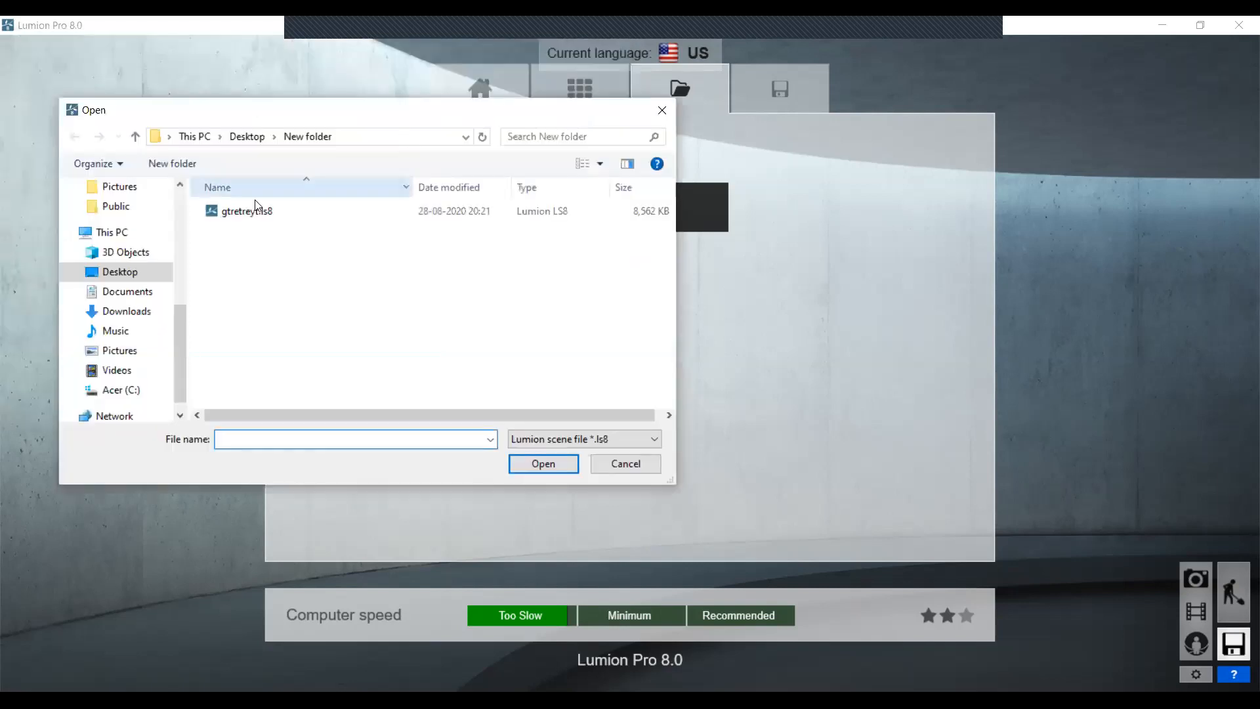
click(632, 468)
Save the current scene as rvseyewy in the desktop's New folder
click(792, 89)
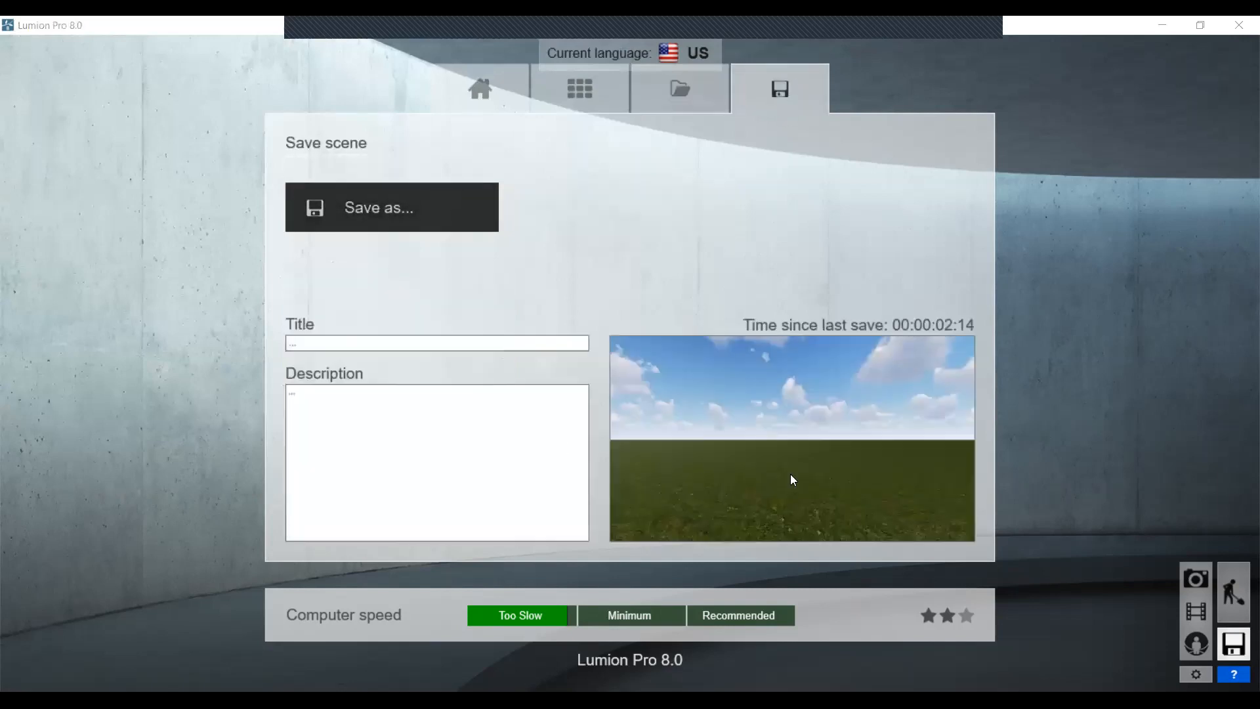
click(458, 210)
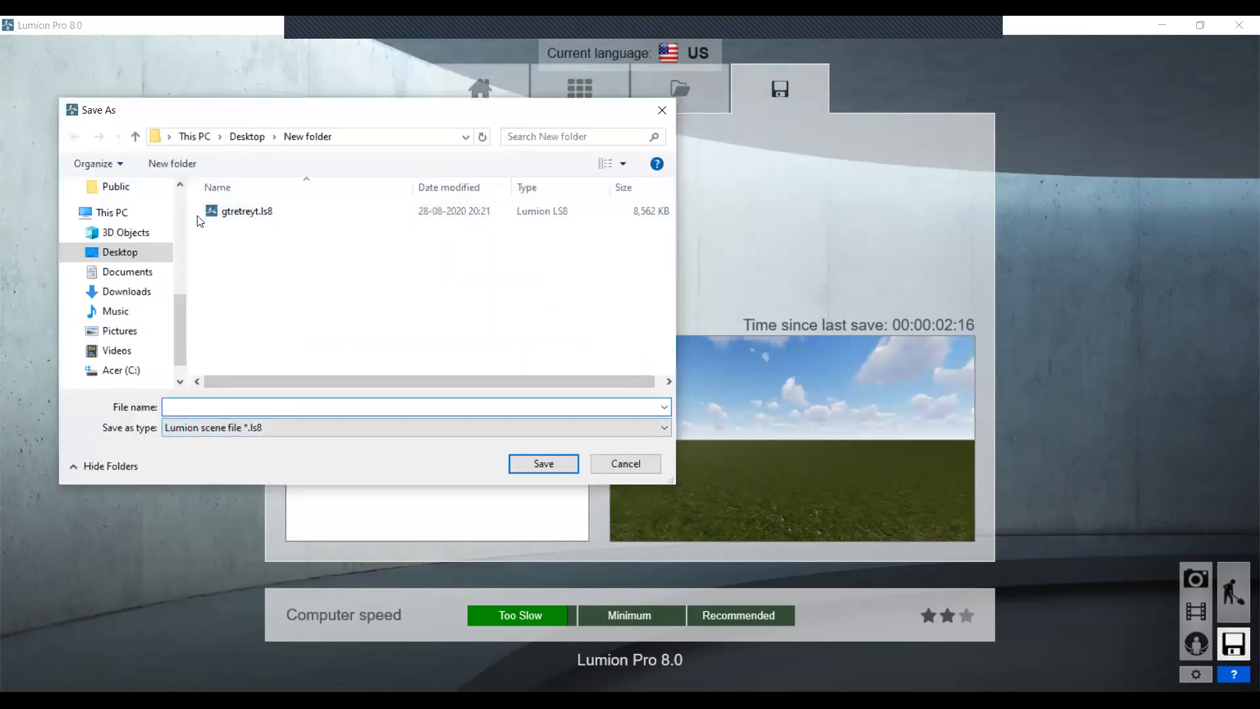
text(rvseyewy)
click(537, 466)
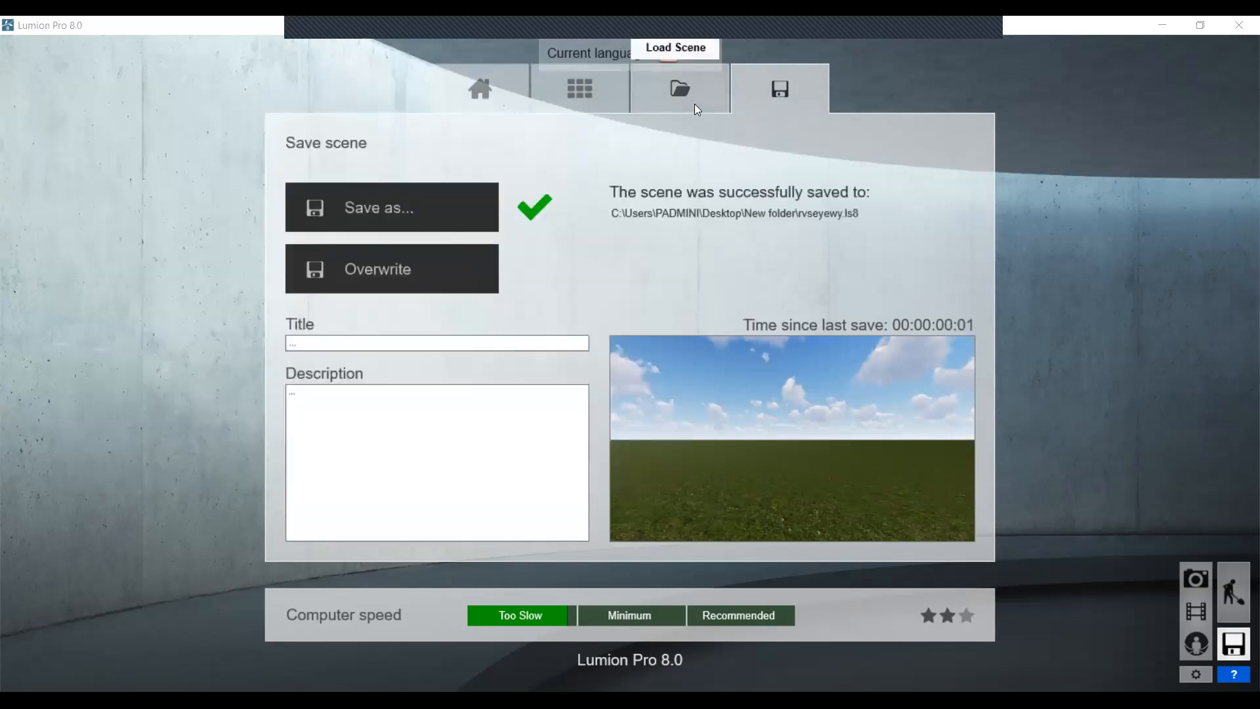
click(694, 104)
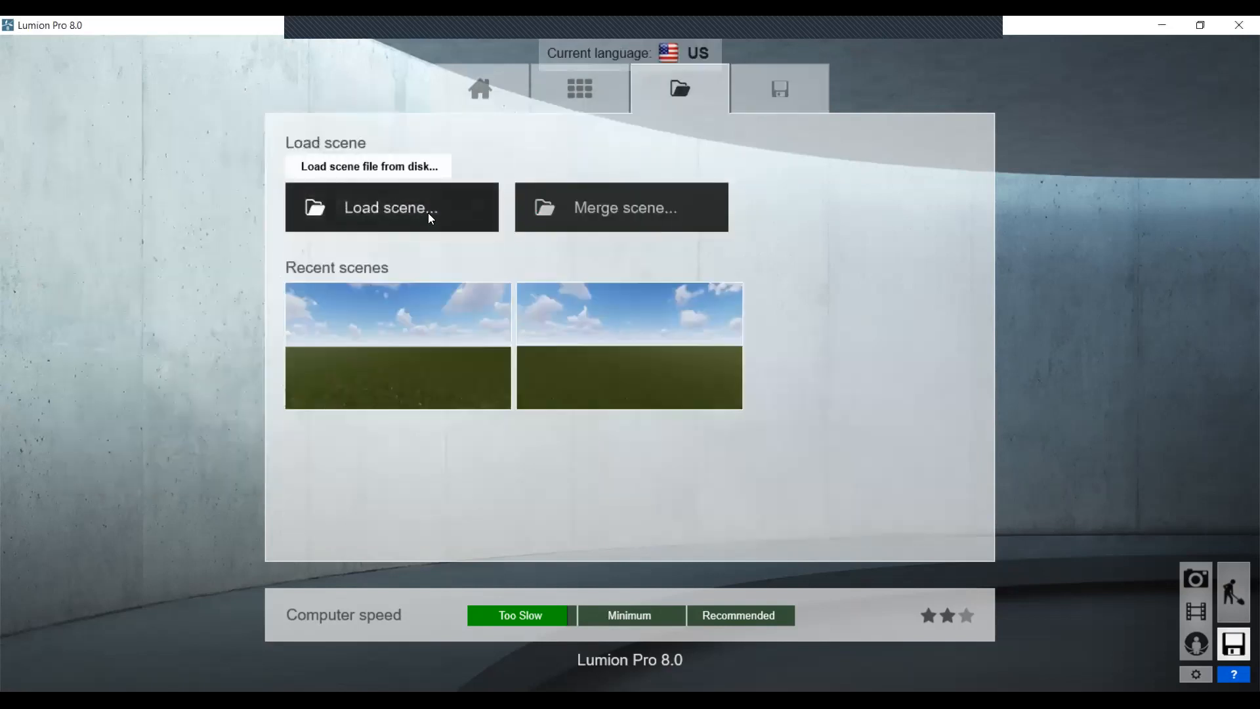
click(795, 81)
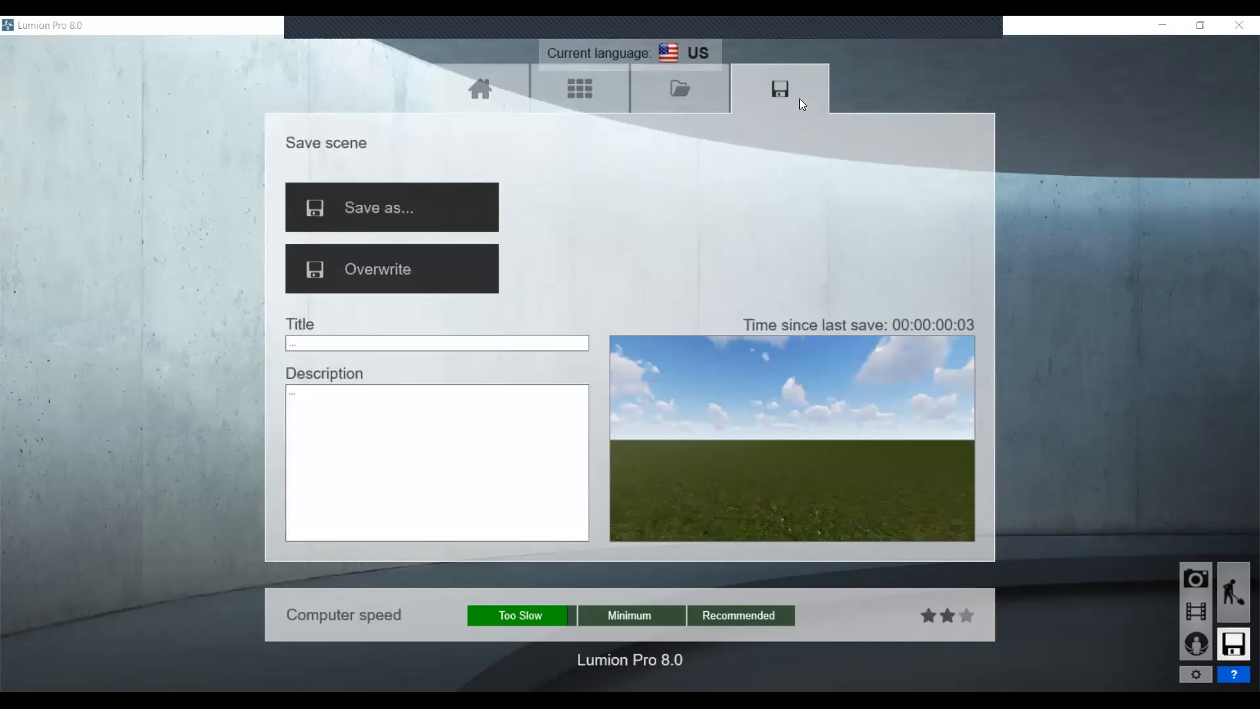
click(450, 197)
click(652, 469)
Examine the recent scenes and the scene files in New folder available for loading, without opening one
click(695, 88)
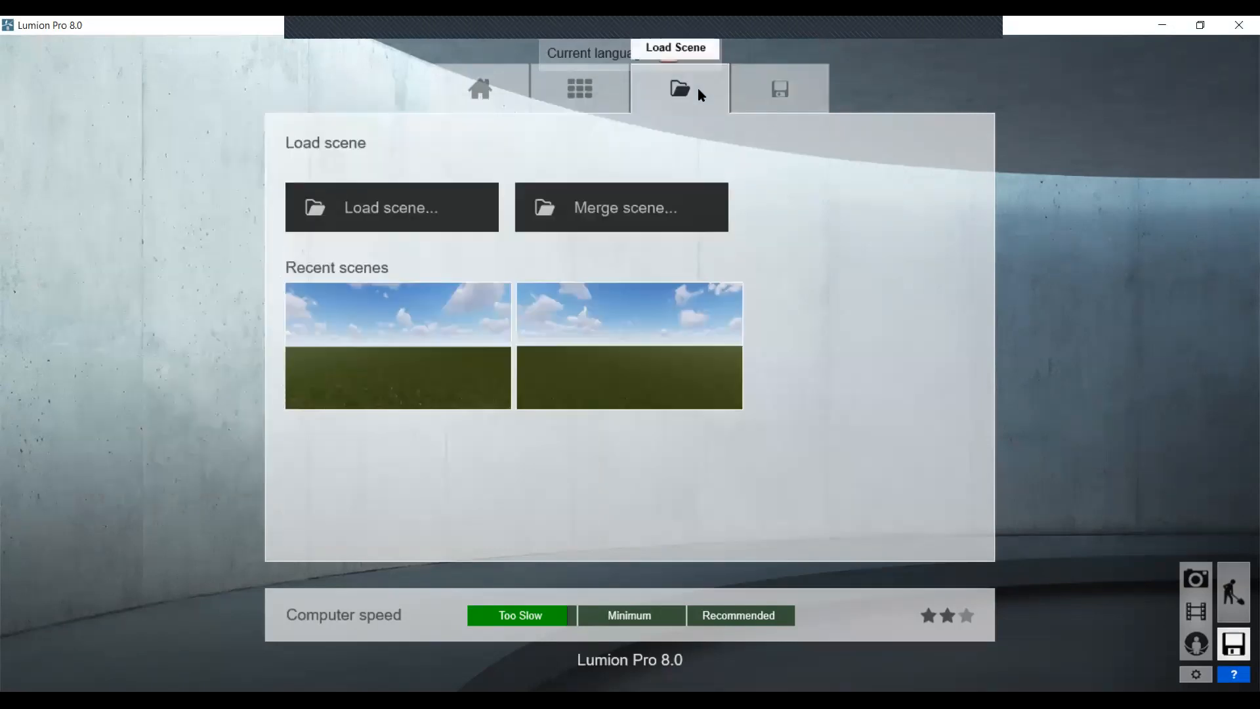
click(415, 216)
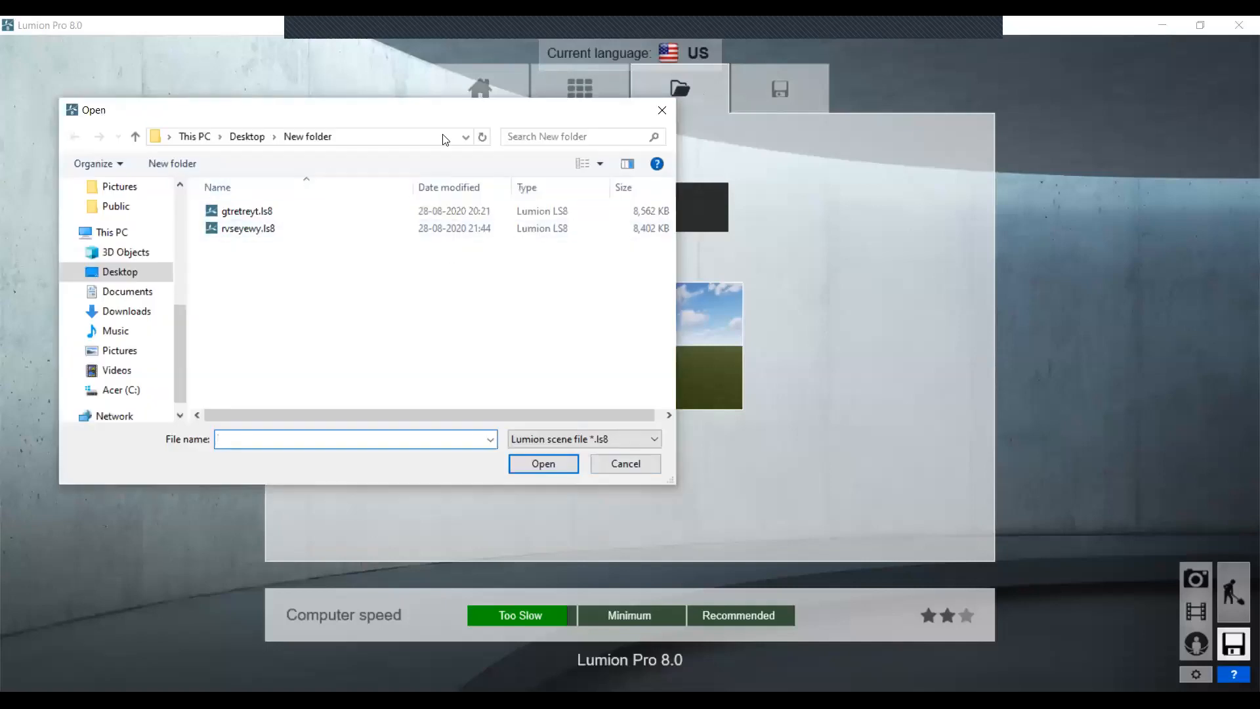
drag(467, 118, 436, 116)
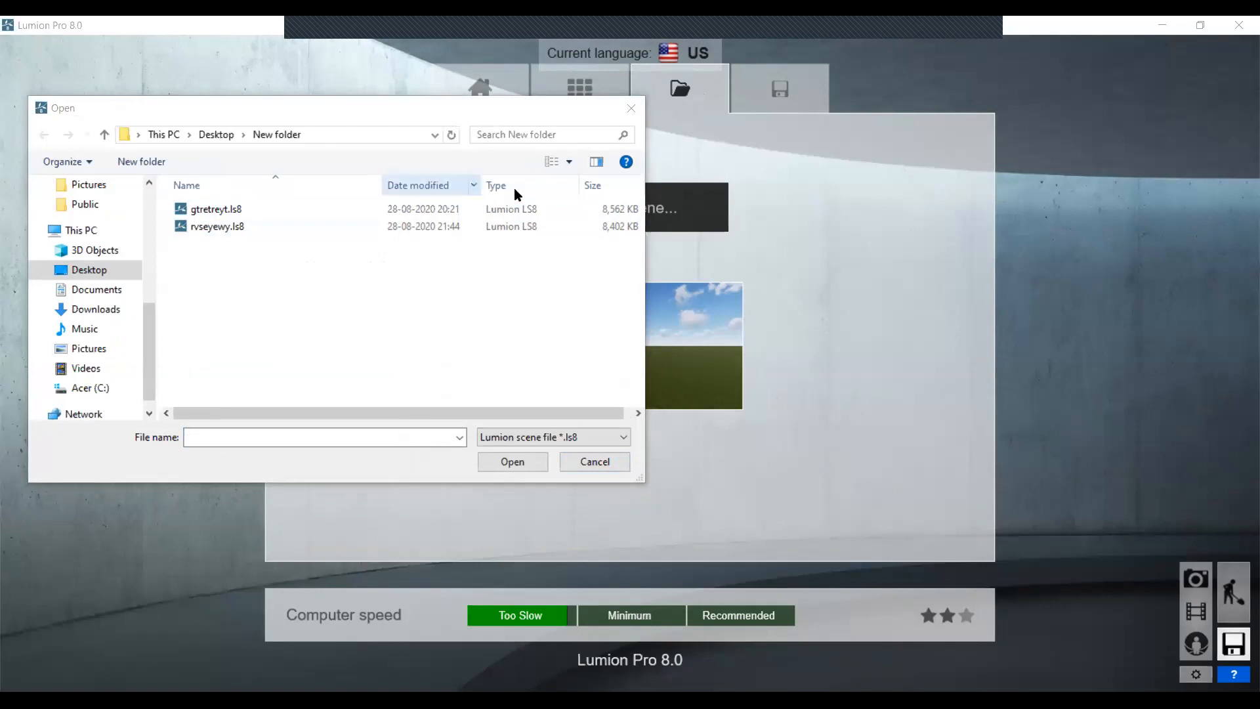
drag(576, 117, 672, 93)
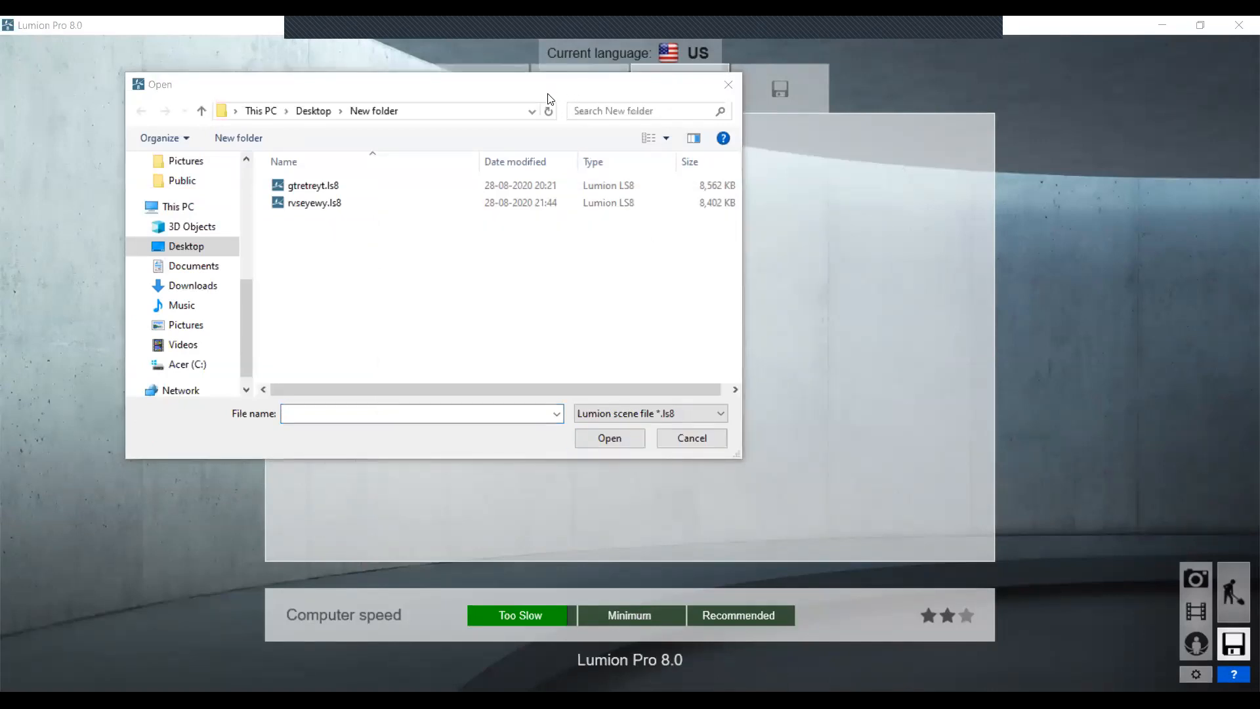
drag(356, 99, 429, 152)
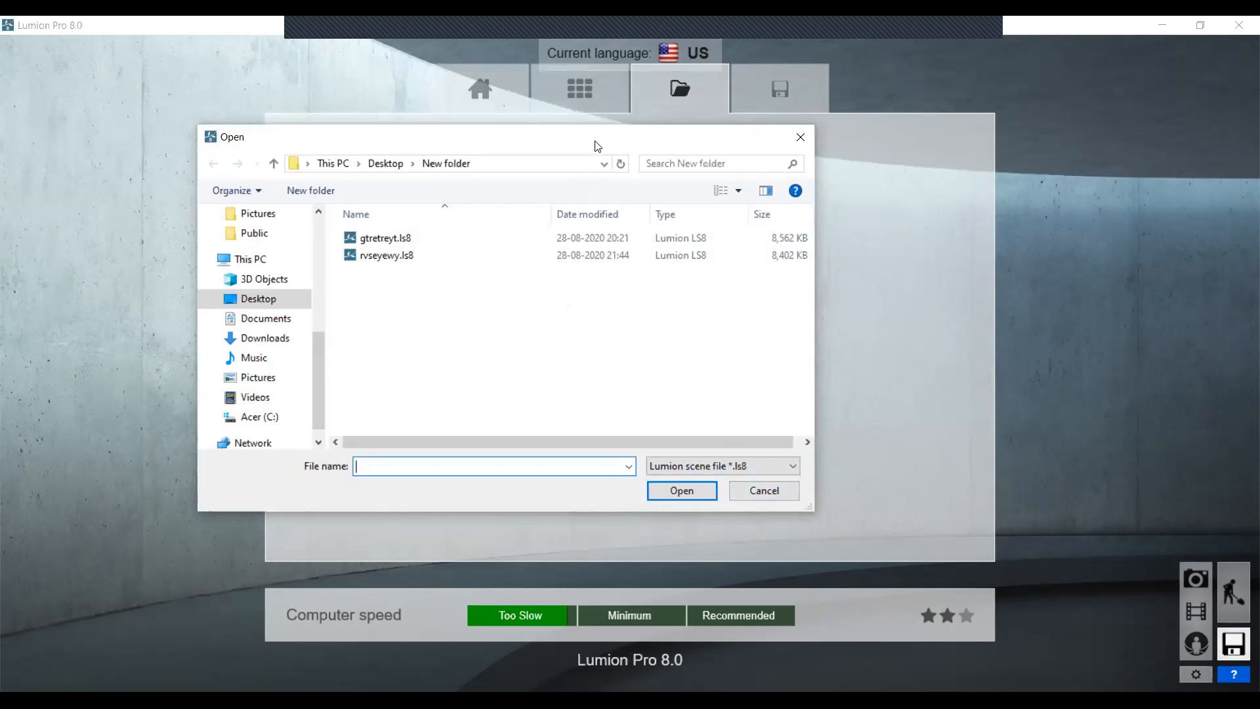
drag(584, 149, 605, 144)
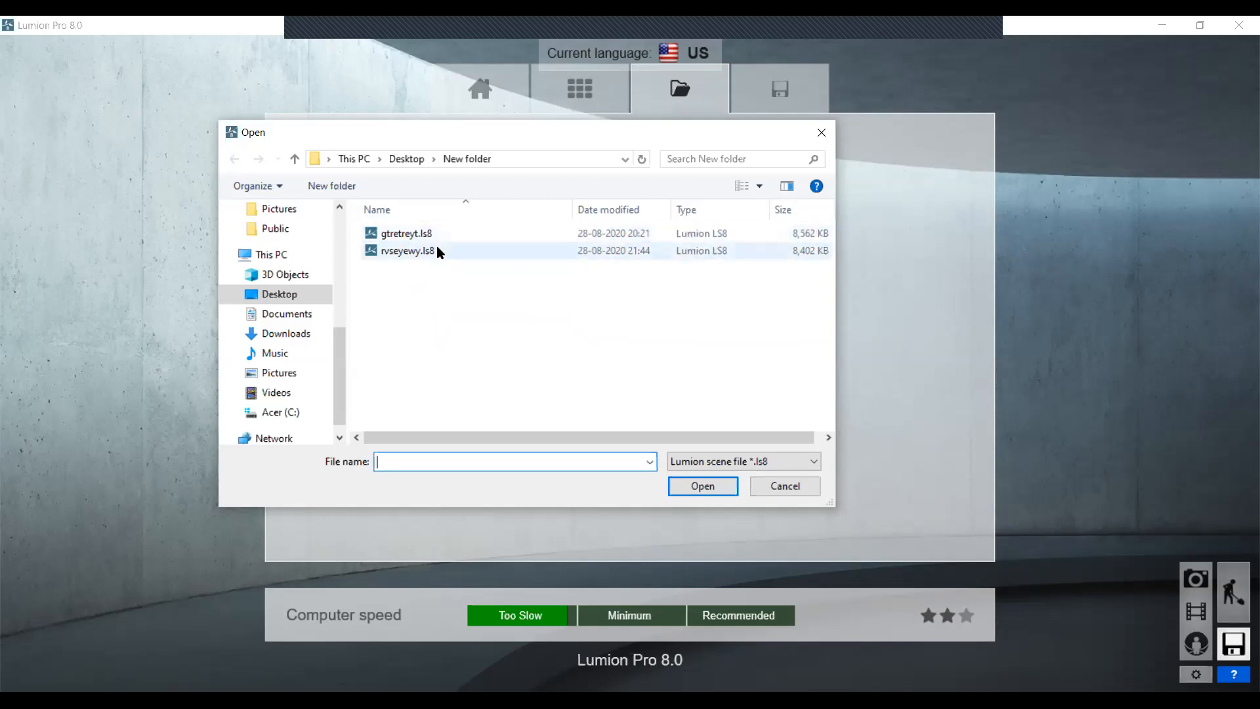
click(802, 486)
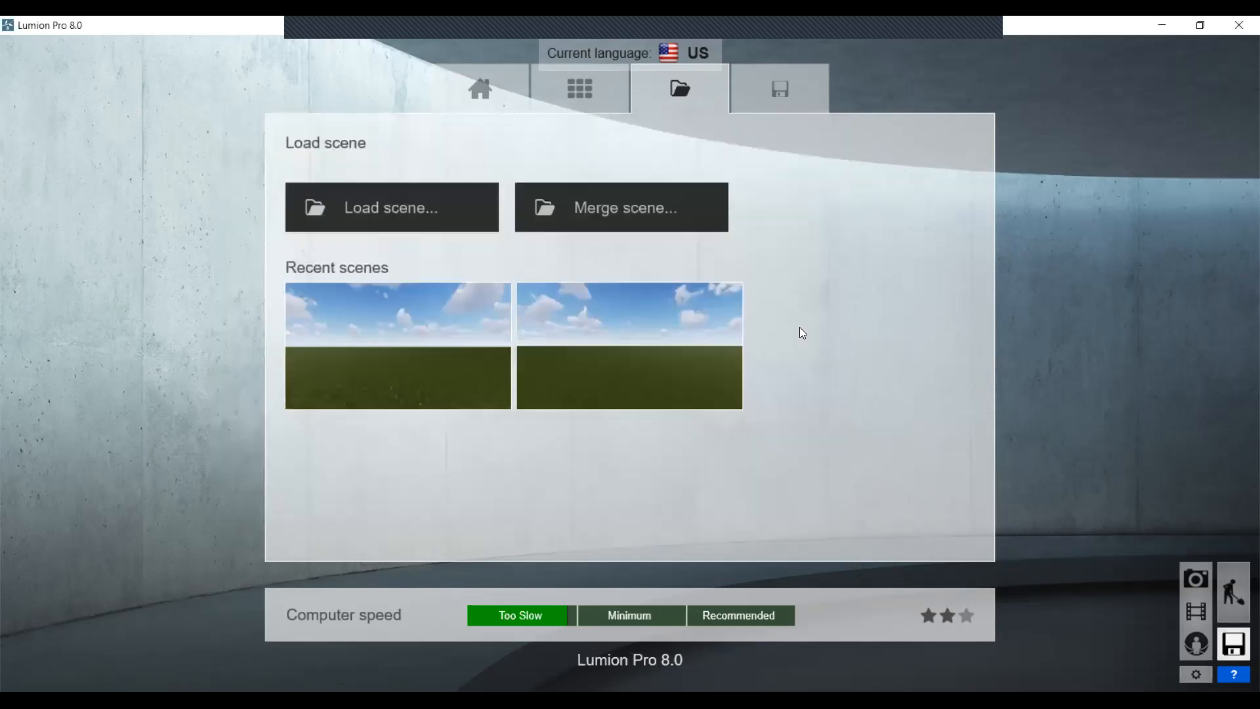
Give the scene the title dgfsrgrsg in its save details
click(766, 97)
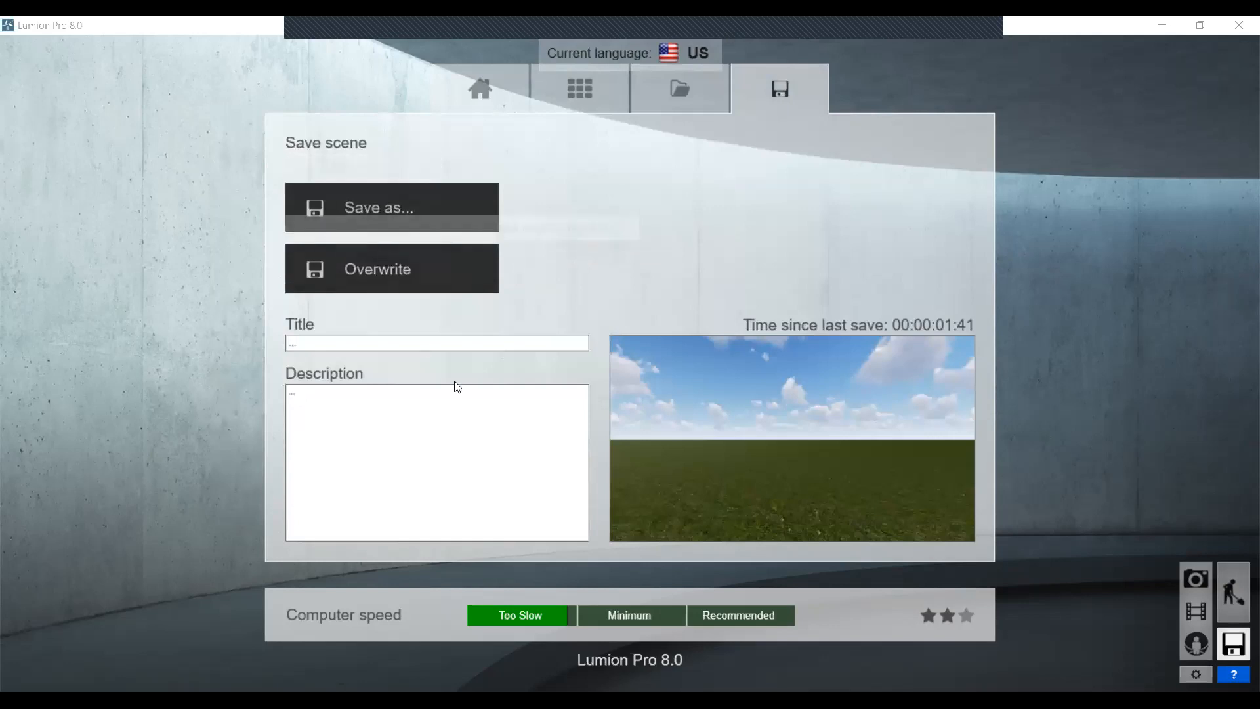
click(369, 343)
text(dgfsrgrsg)
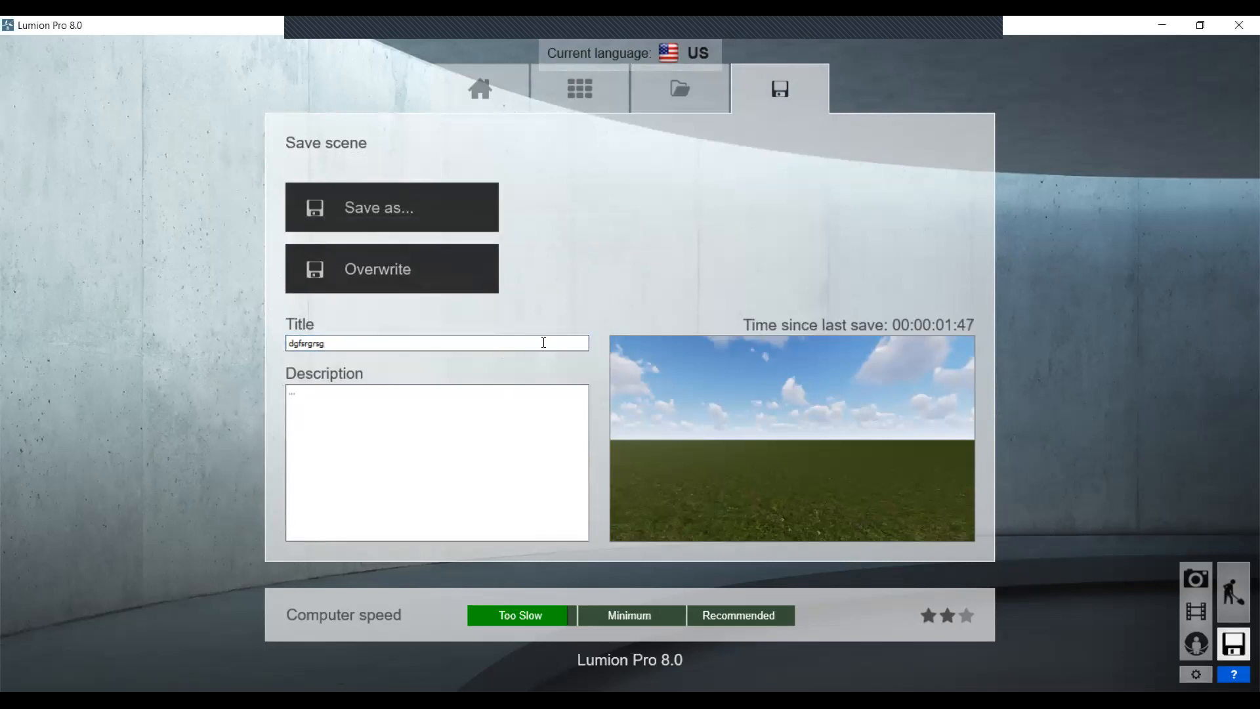
click(426, 195)
click(433, 209)
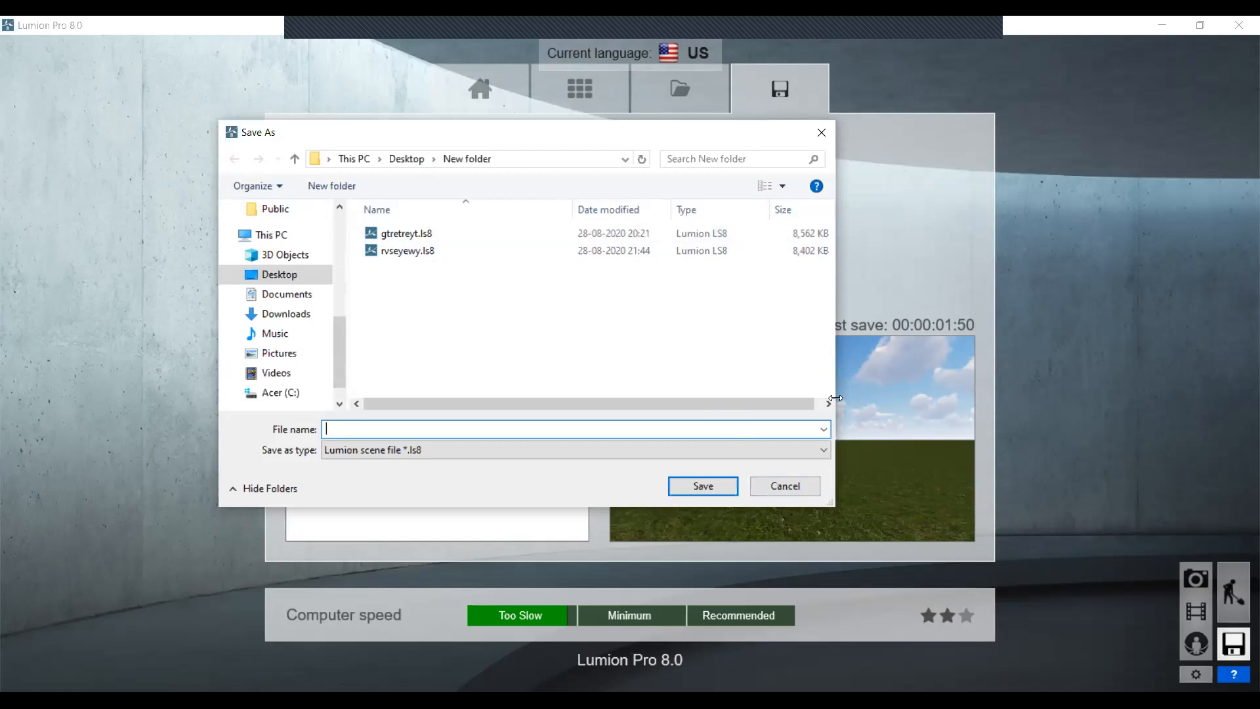
click(799, 485)
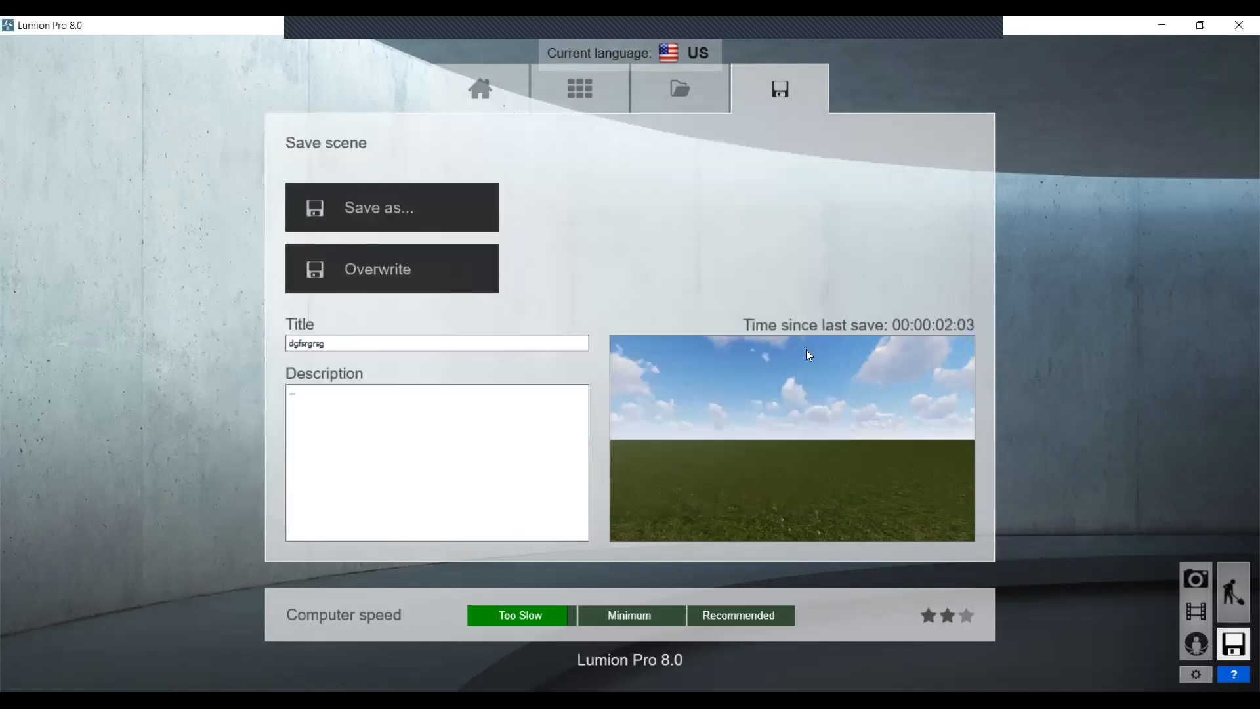
Return to the home page with the new scene templates and the computer speed rating
click(504, 101)
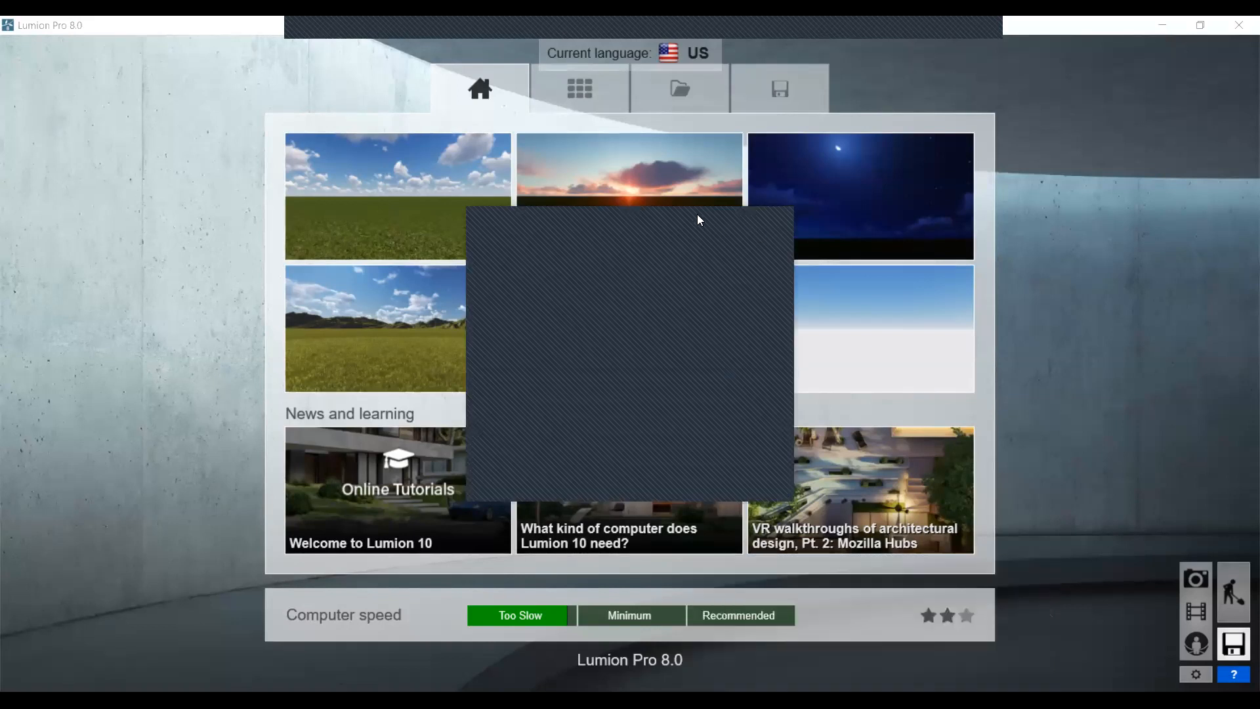
click(698, 214)
click(635, 464)
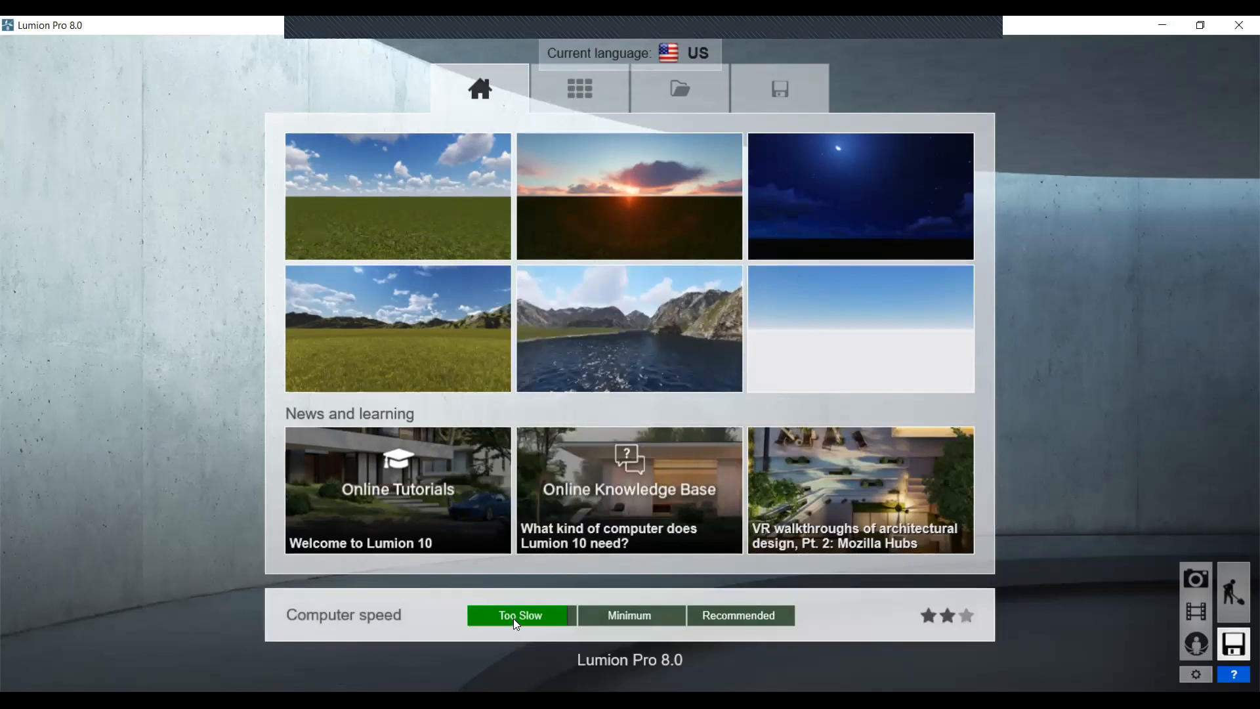
Set the editor resolution to 50% and the measurement unit to feet in the program settings
click(1198, 676)
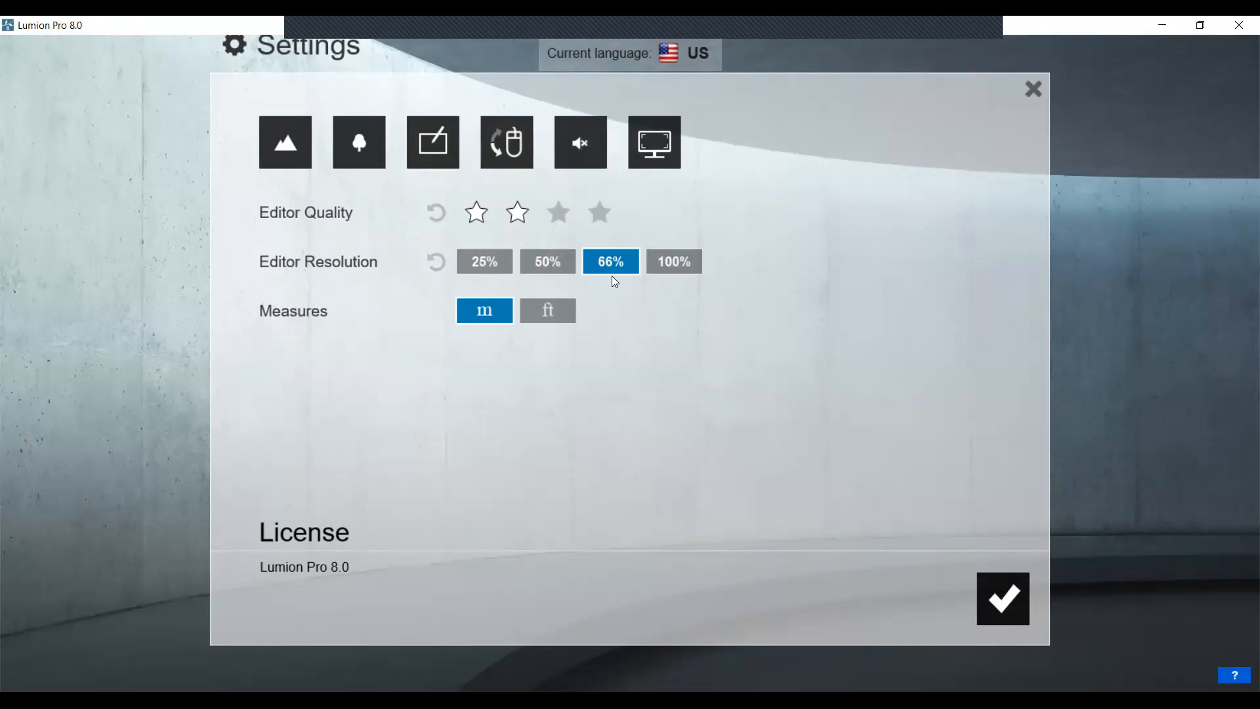
click(548, 265)
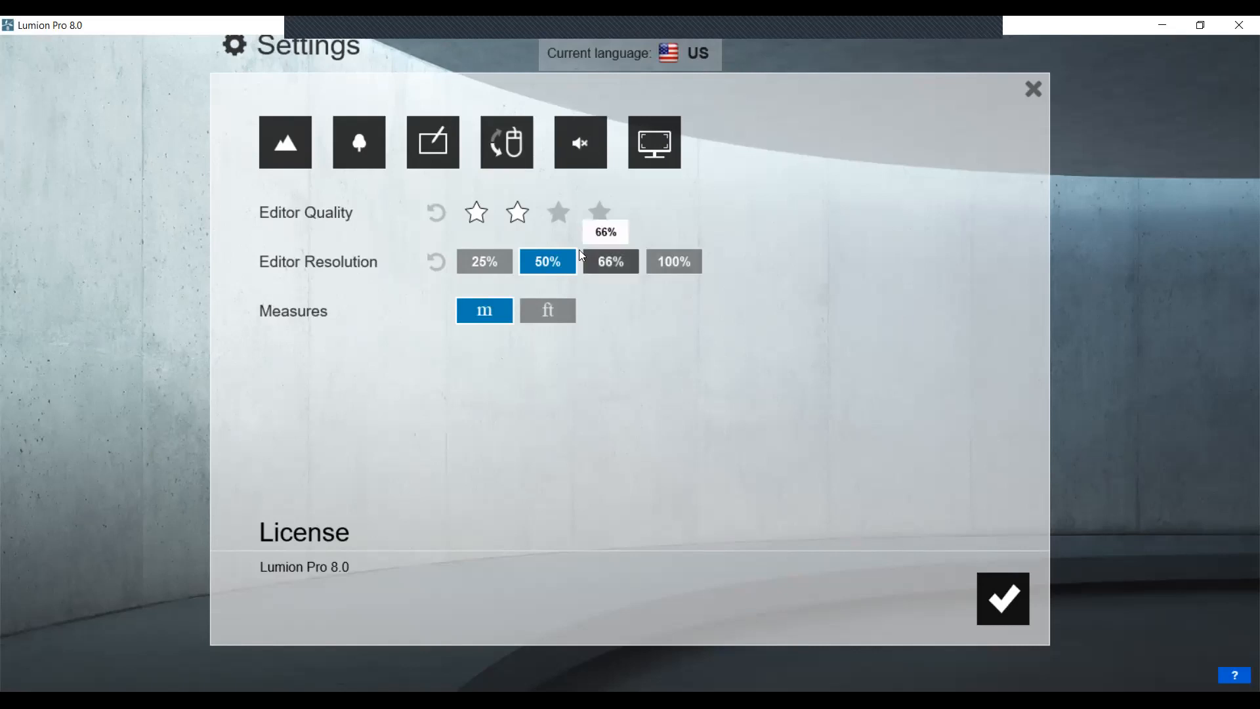
click(544, 321)
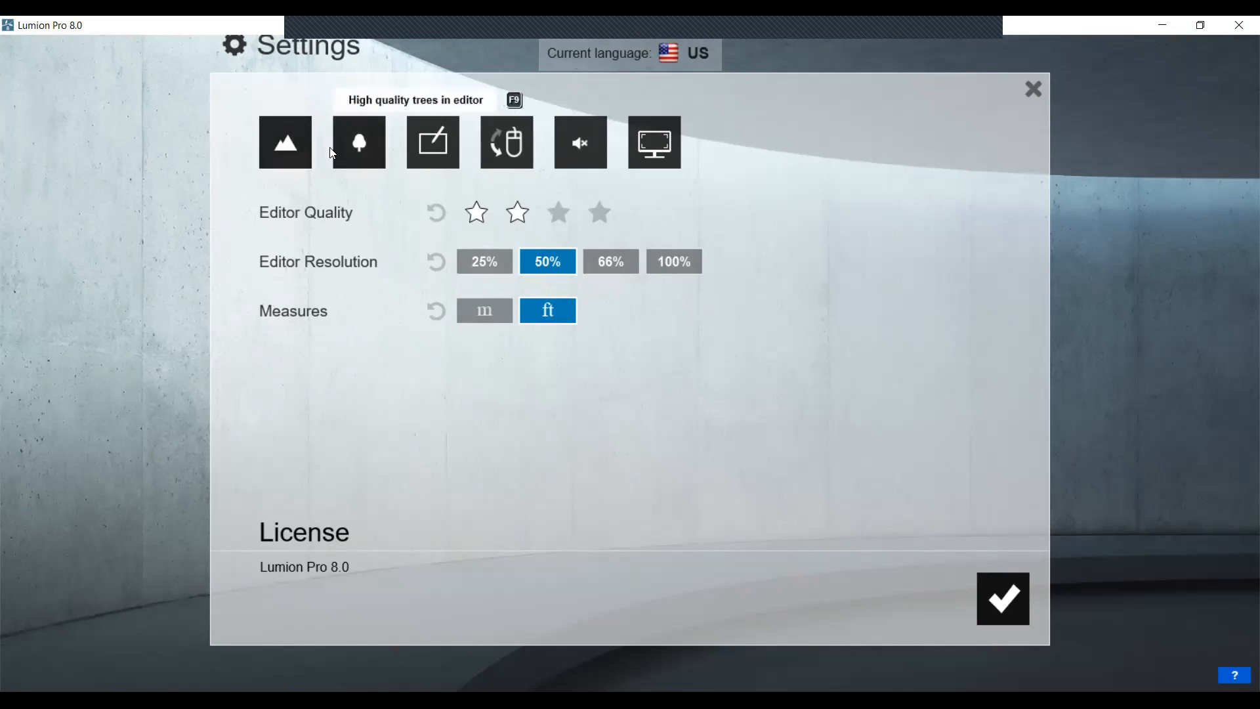
Try the high quality terrain and high quality trees options for the editor
click(291, 131)
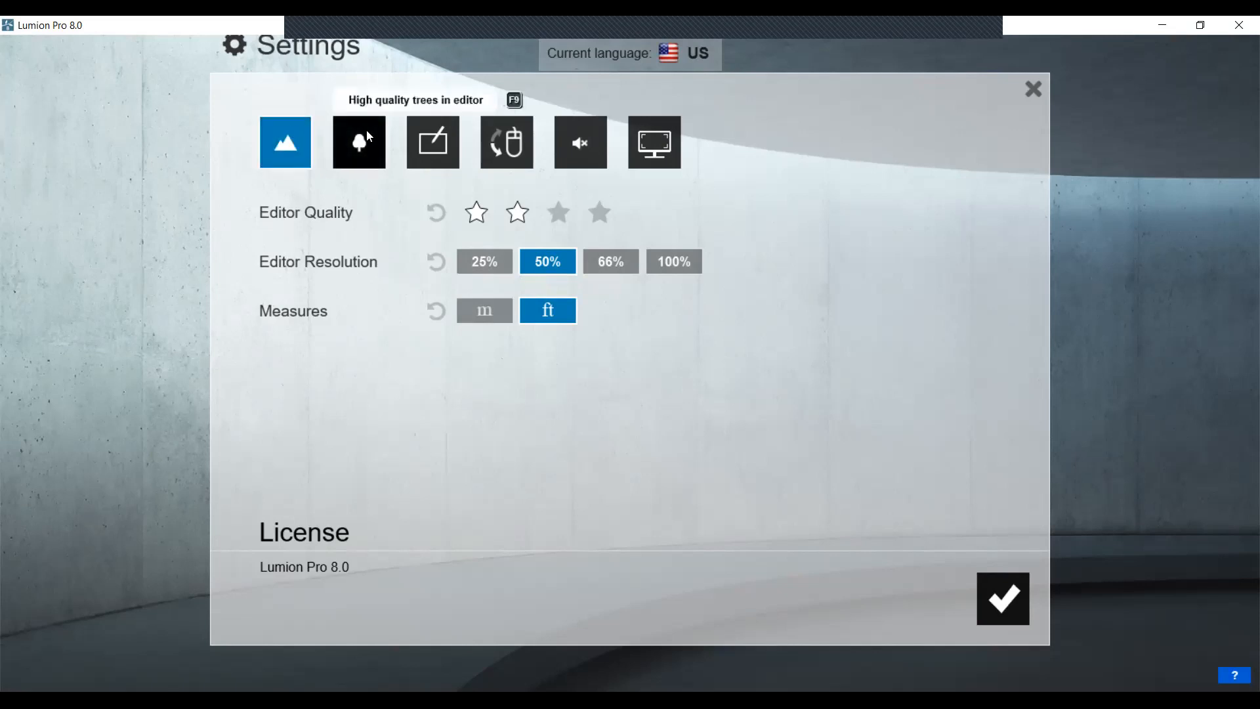
click(362, 132)
click(294, 136)
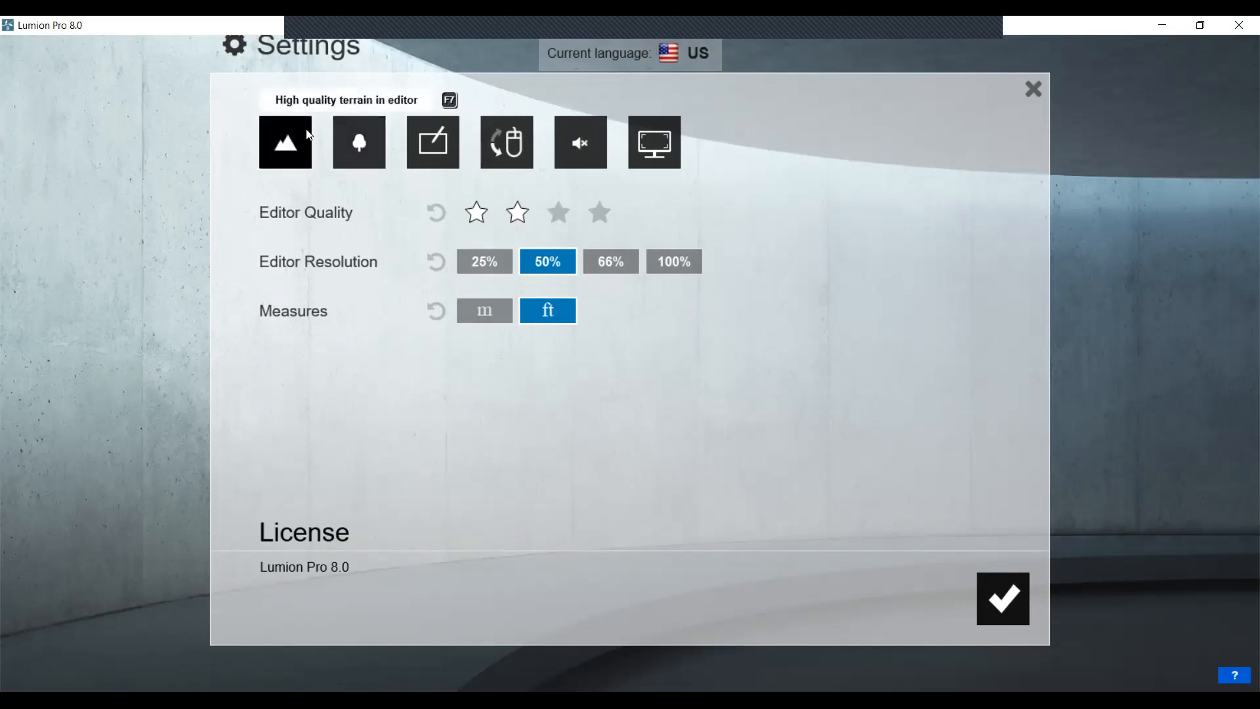
Confirm the settings and reopen them once for review before returning to the scene
click(1003, 598)
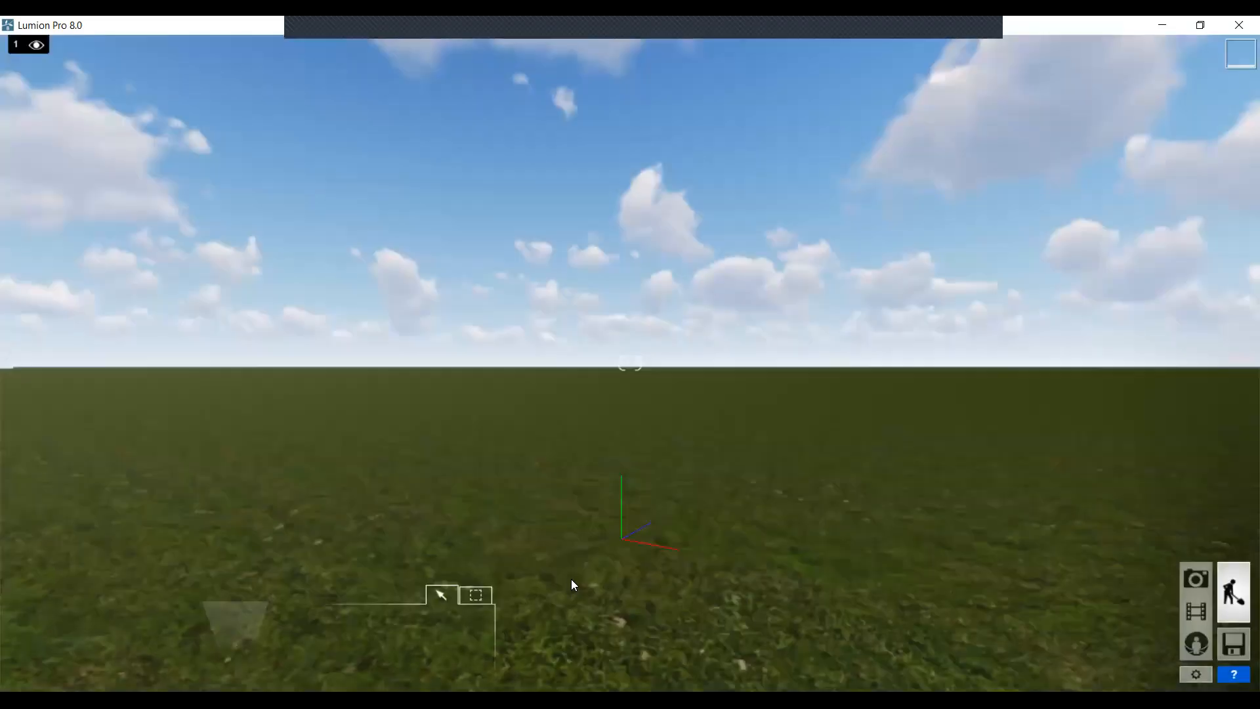
click(1195, 673)
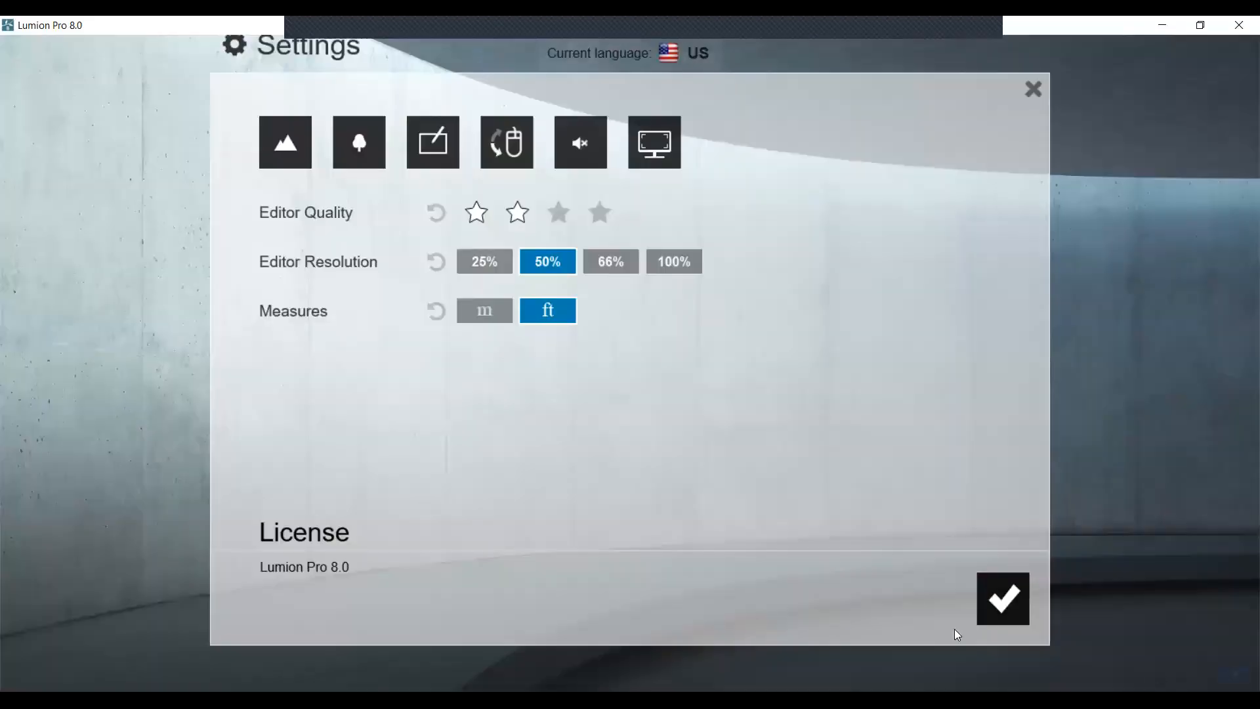
click(1003, 594)
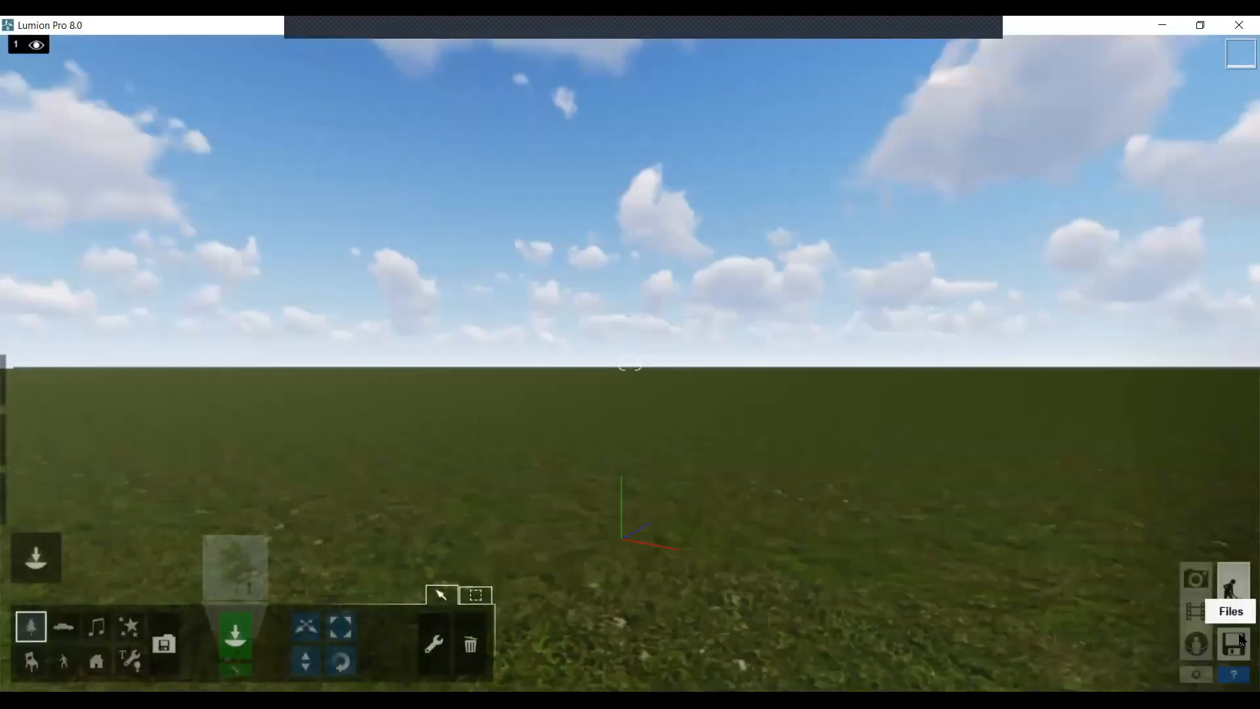
Set the editor quality to three stars and the resolution to 100%, with high quality terrain and trees turned on
click(1241, 640)
click(485, 88)
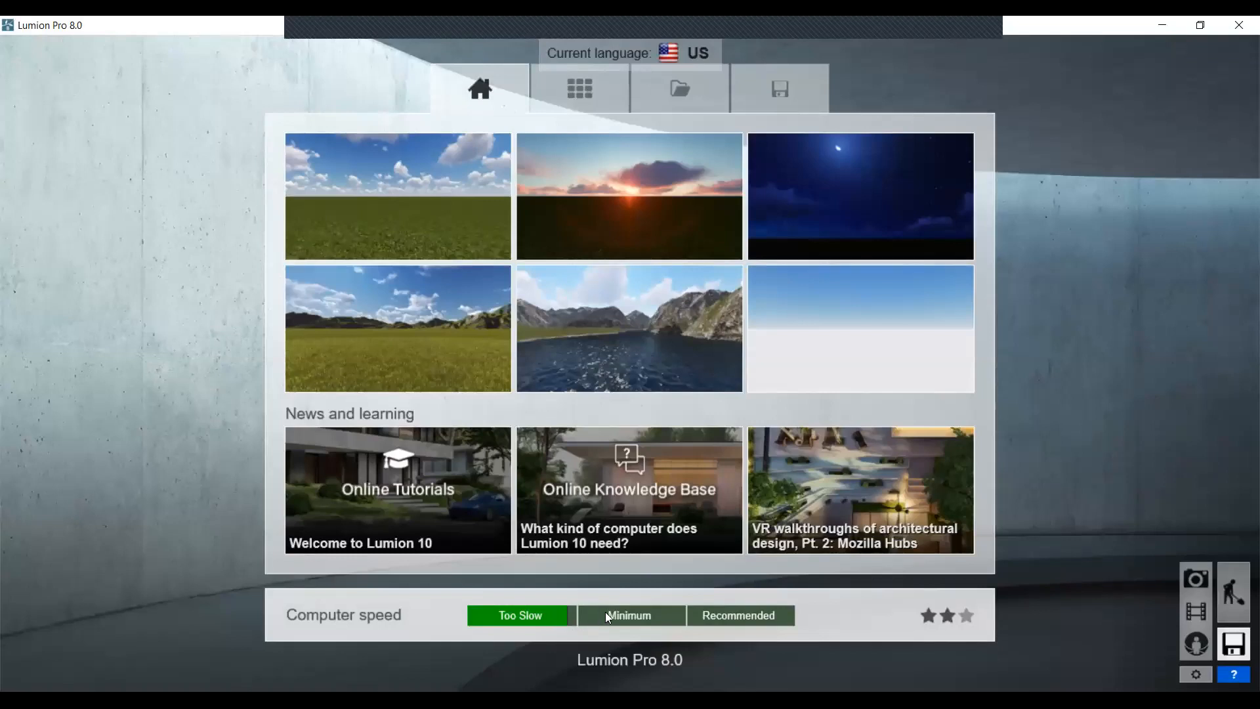
click(1196, 676)
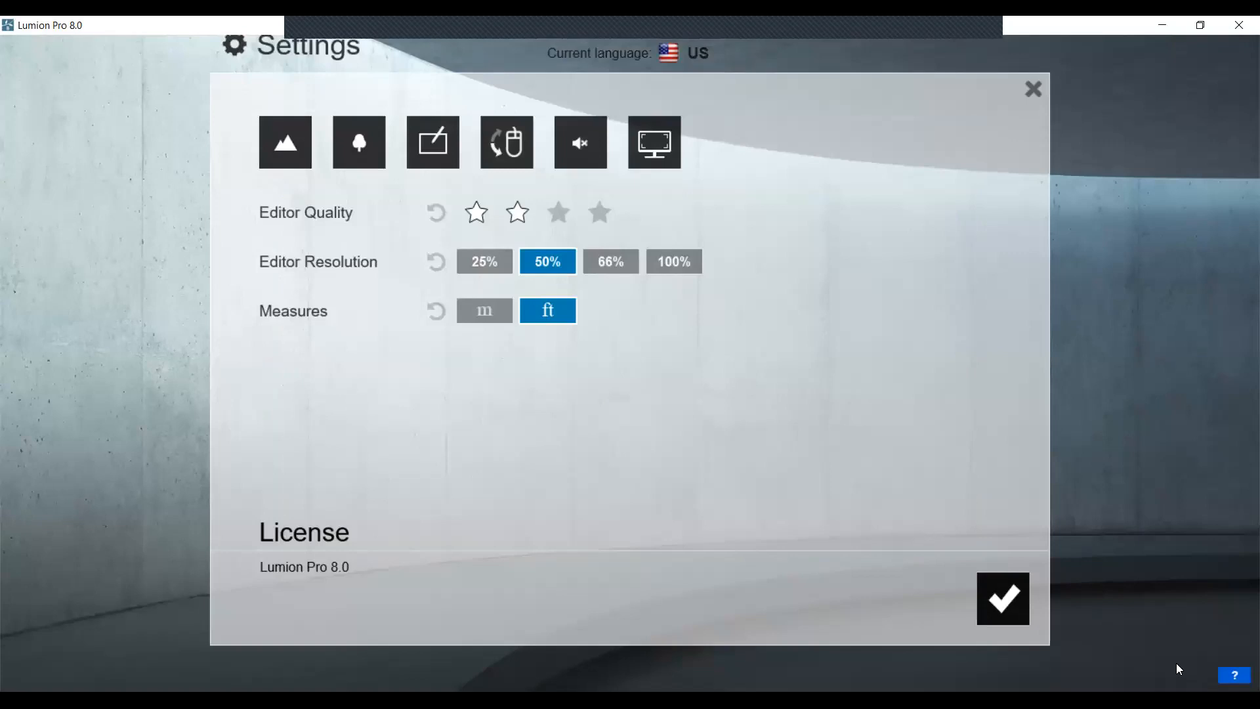
click(627, 260)
click(674, 263)
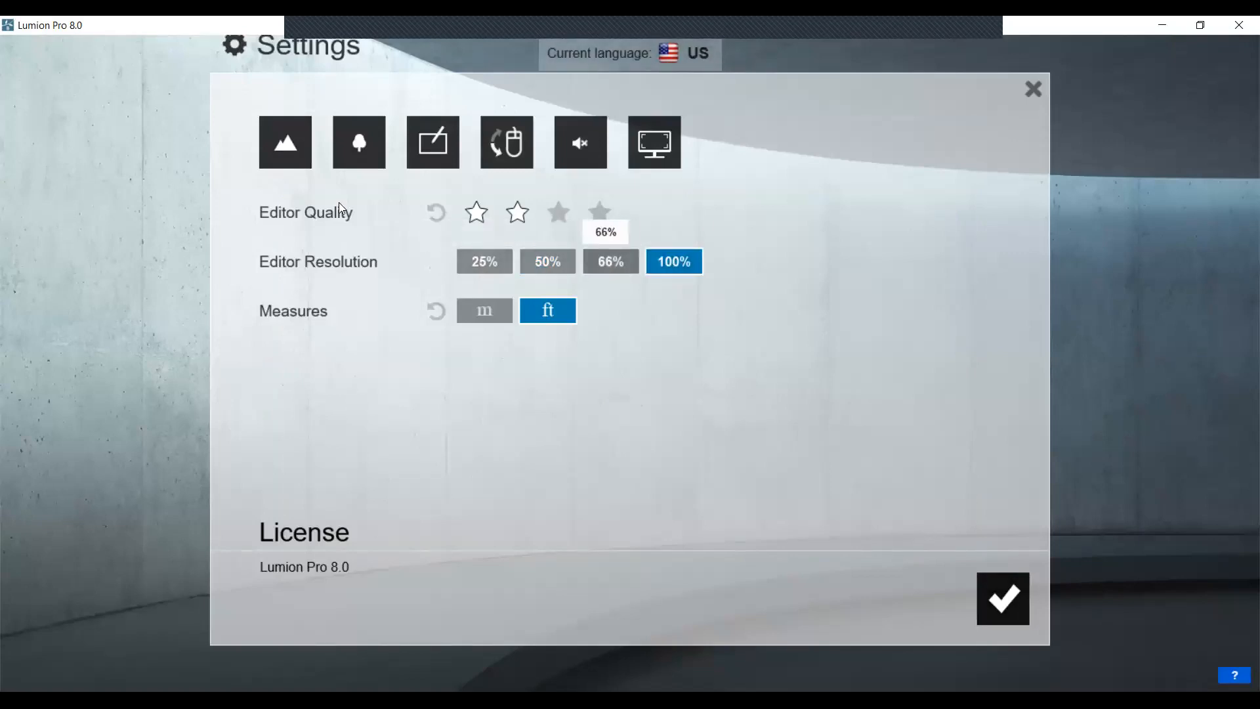
click(563, 217)
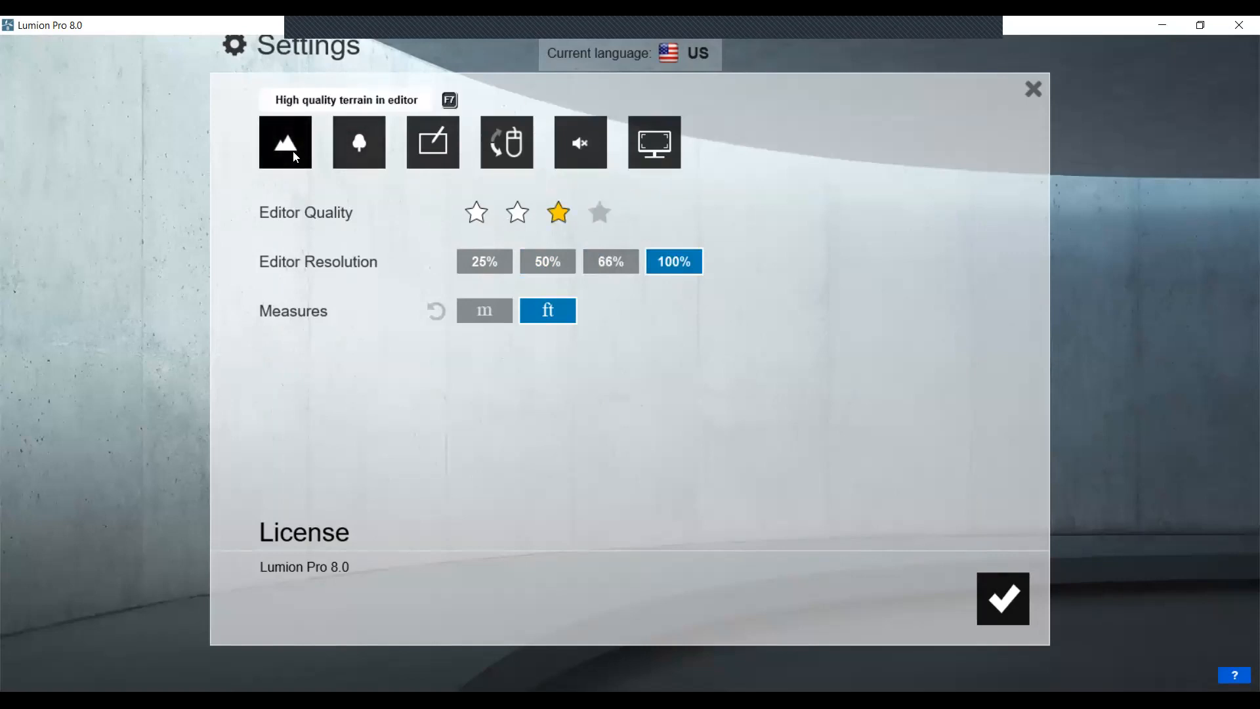
click(370, 147)
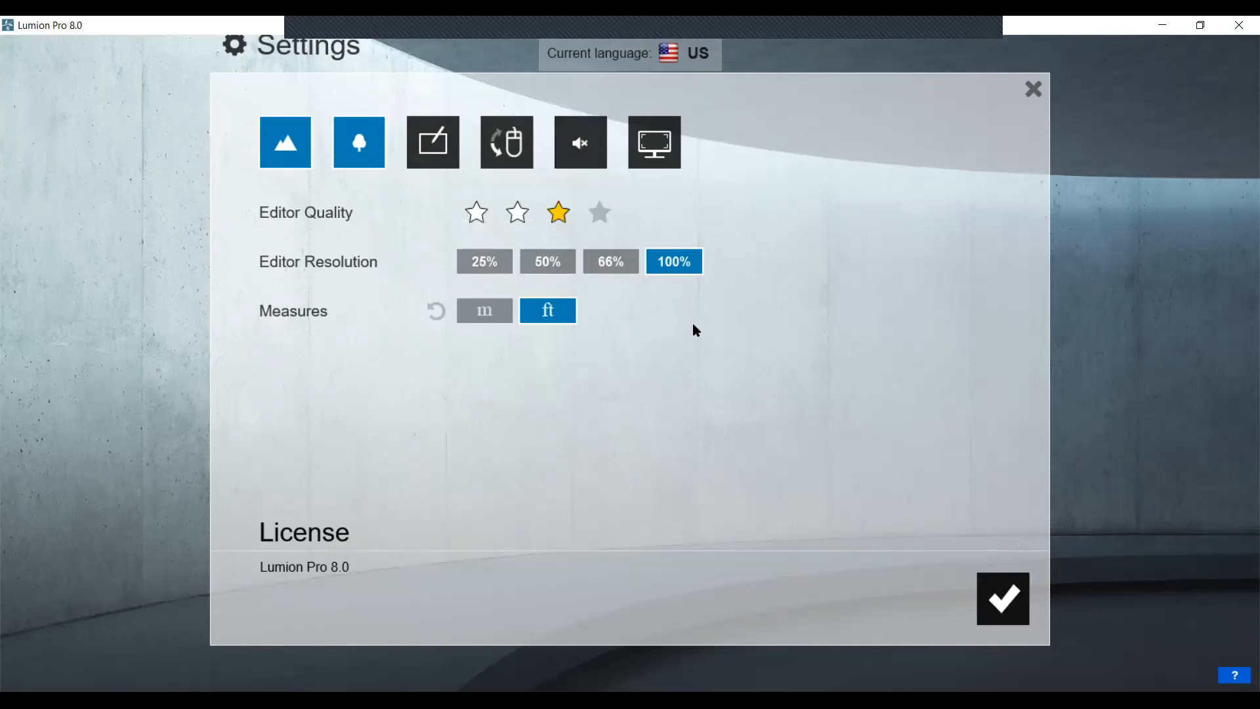
click(984, 591)
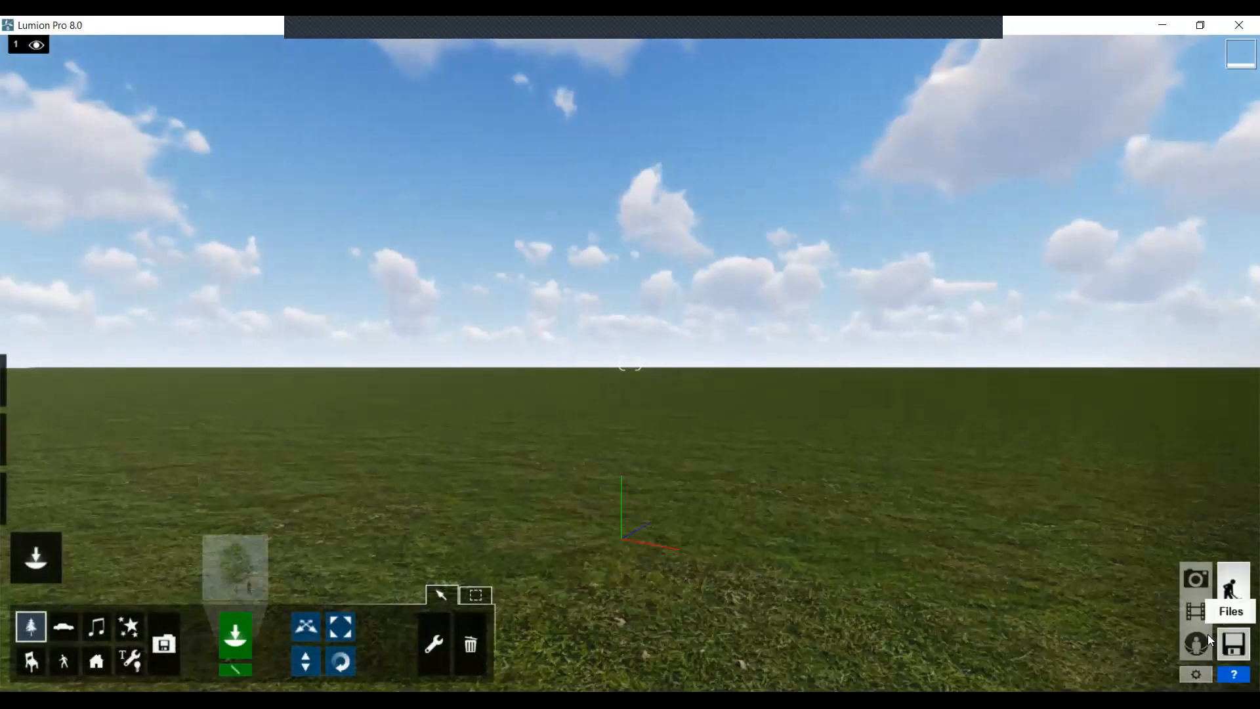
Examine the benchmark results behind the computer speed rating on the start page
click(1225, 645)
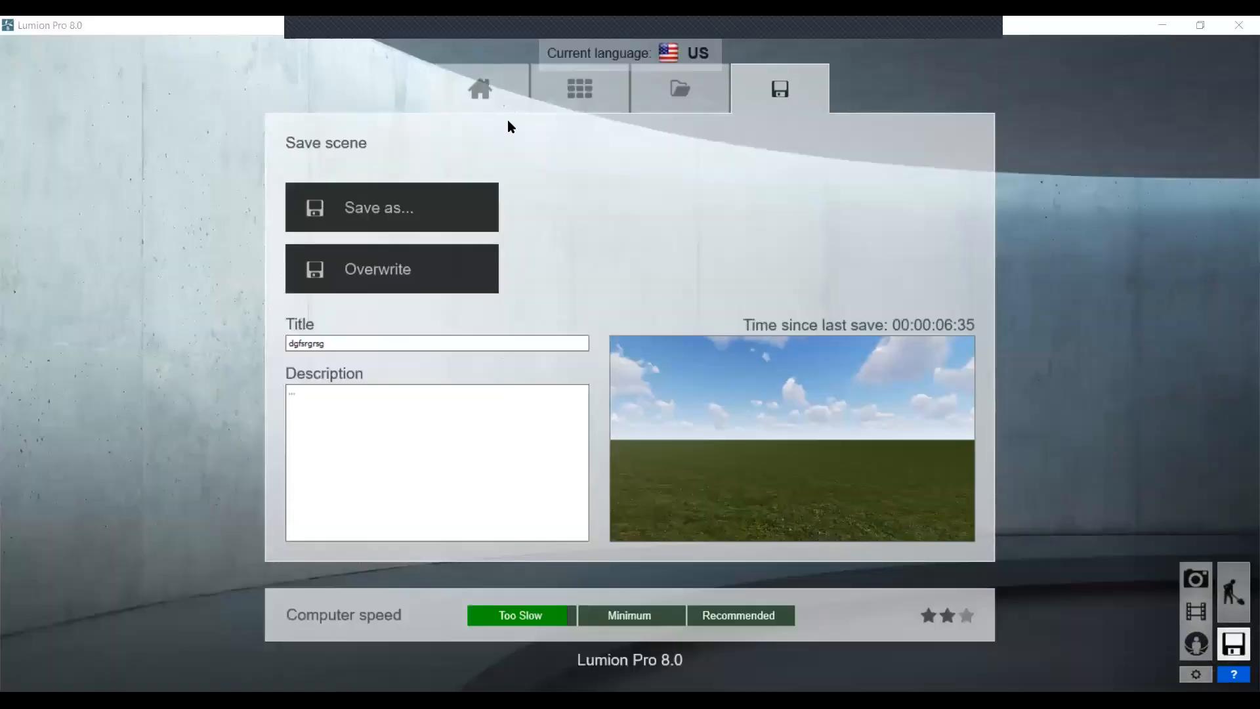
click(474, 102)
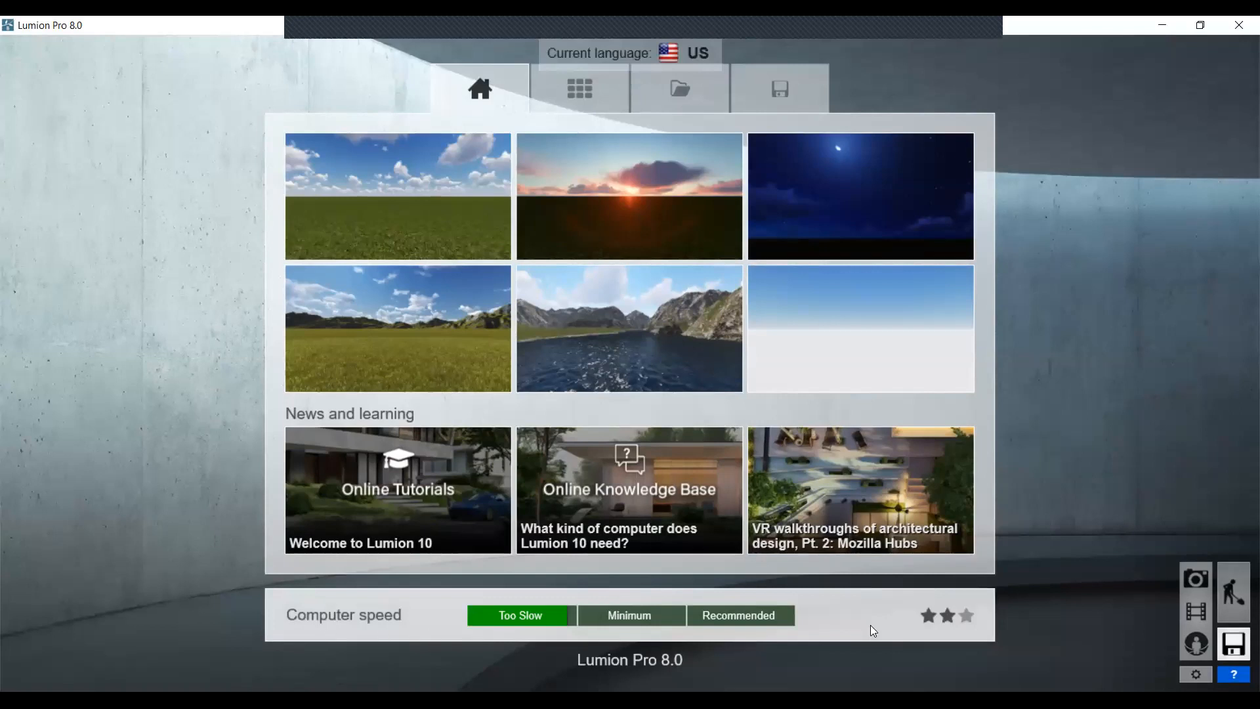
click(965, 624)
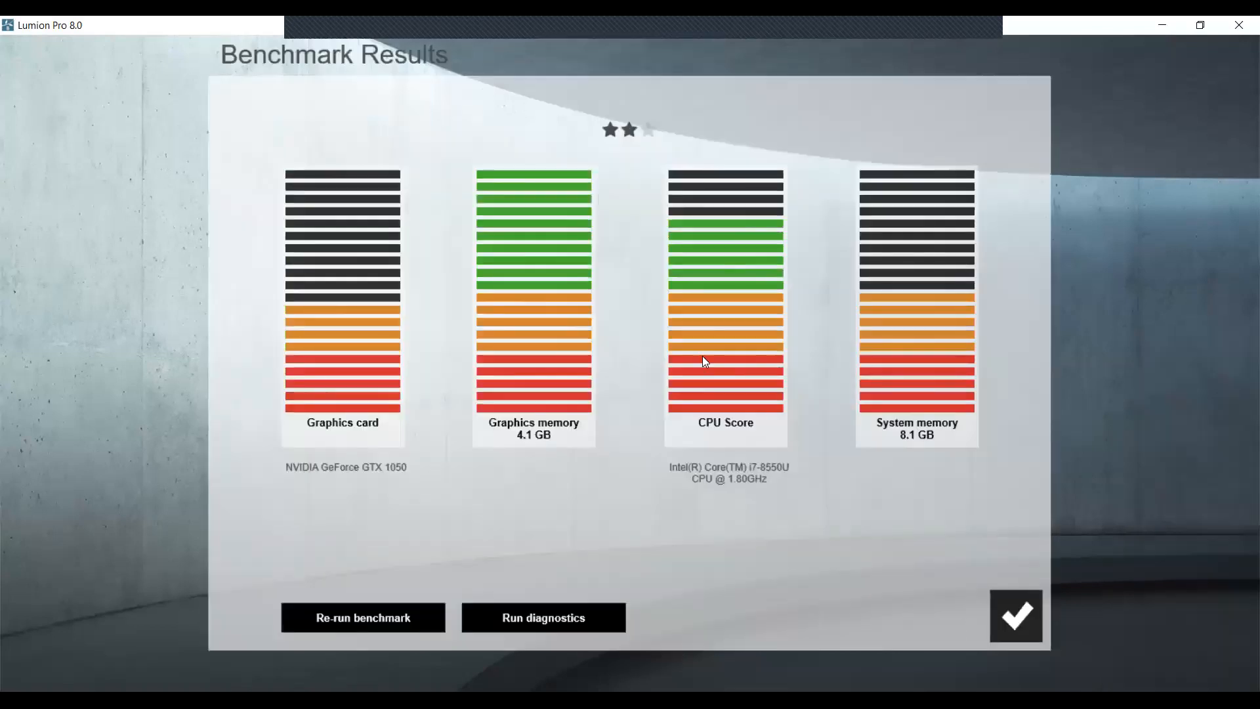
click(1015, 615)
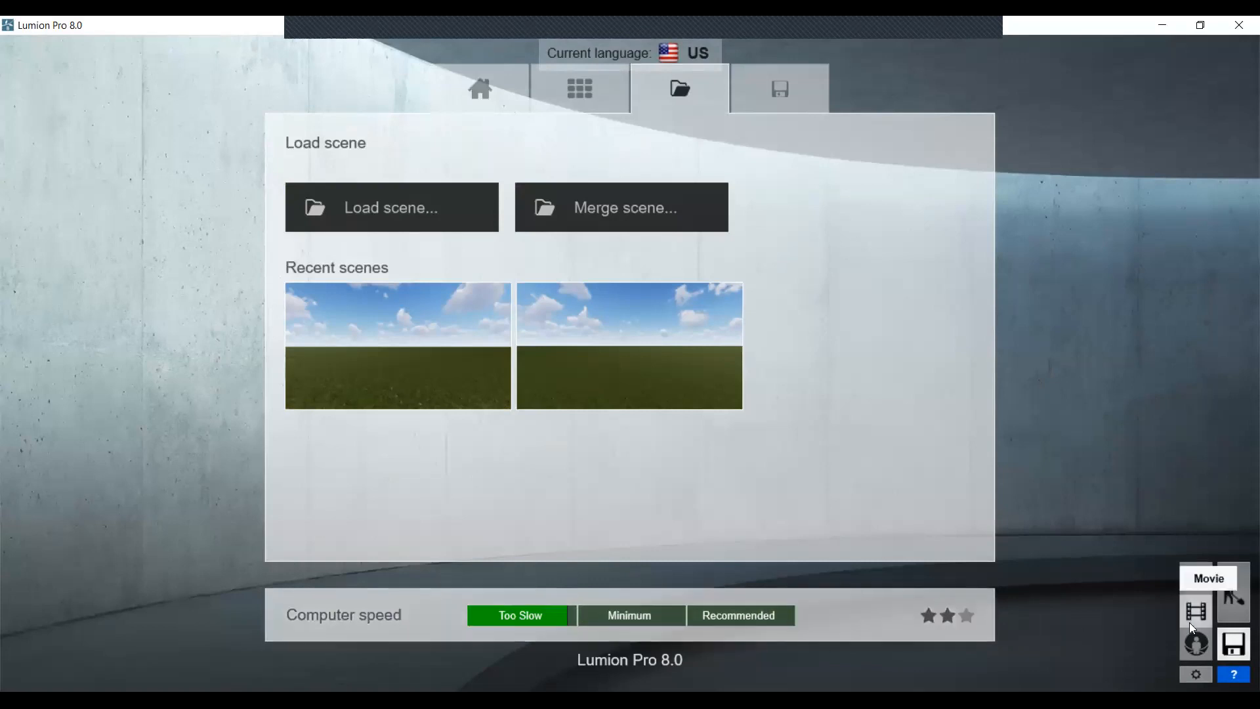
Create a scene from the Plain template, go back to the start page and create it once more
click(478, 86)
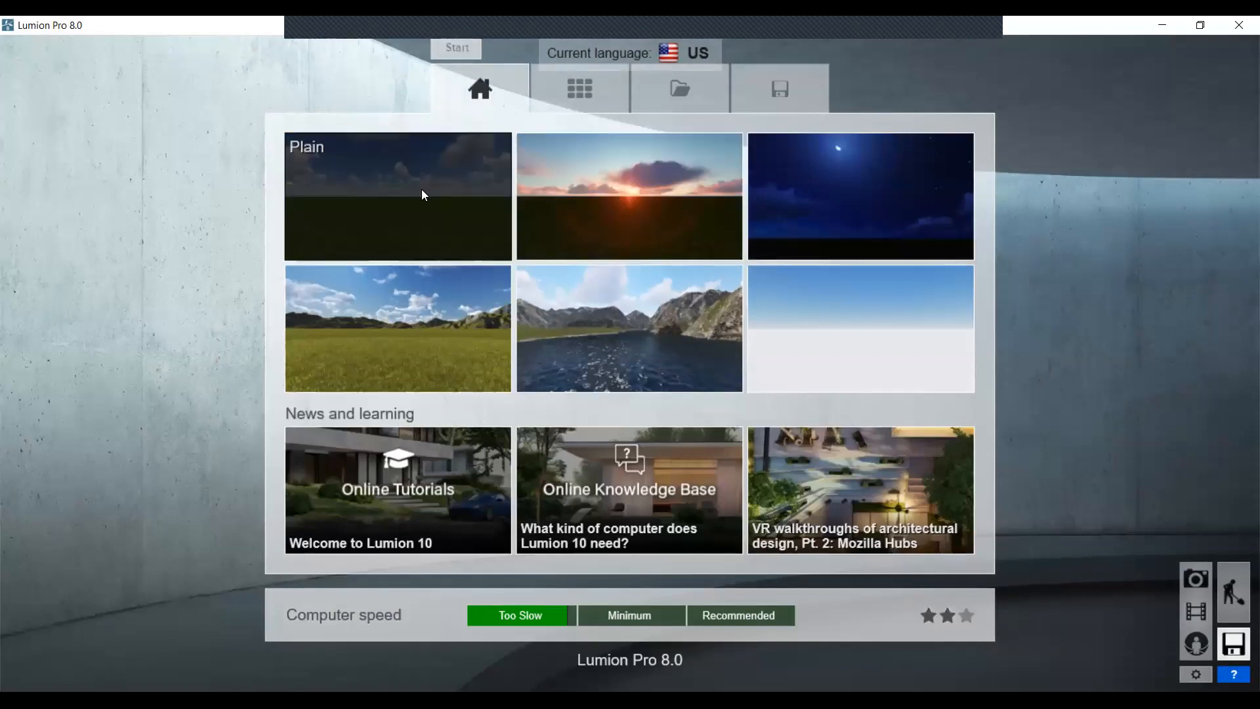
click(443, 176)
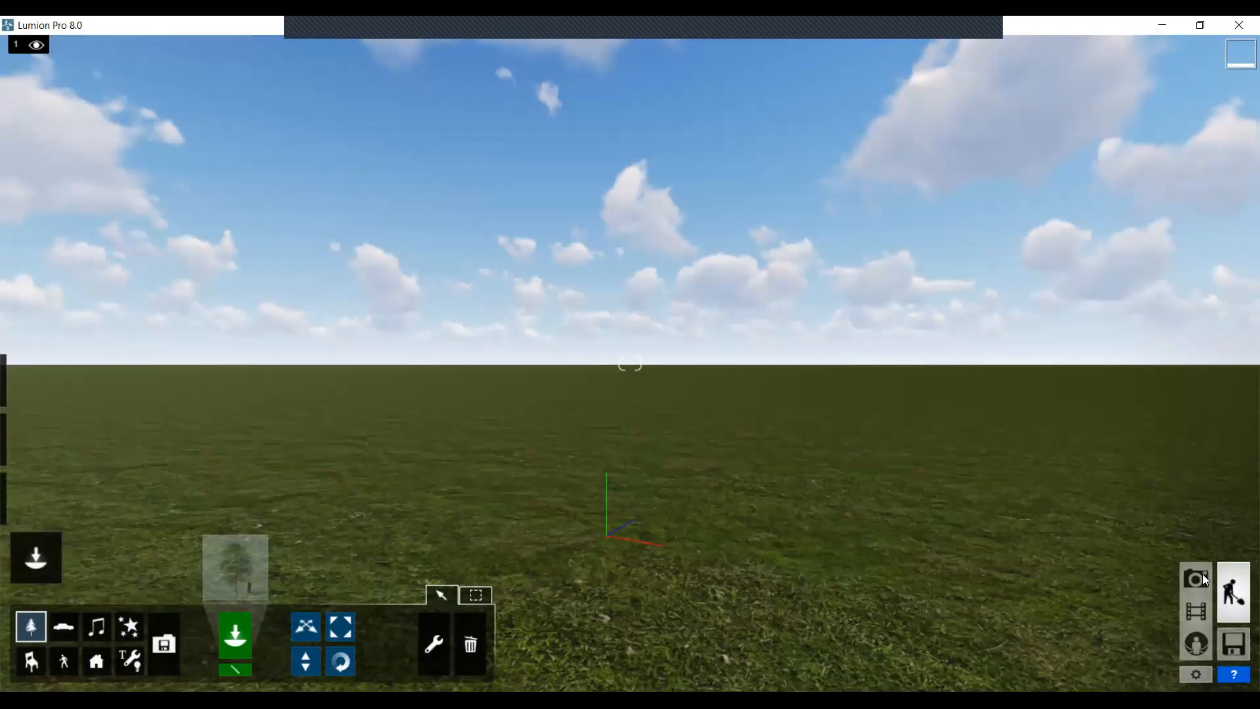
click(1235, 642)
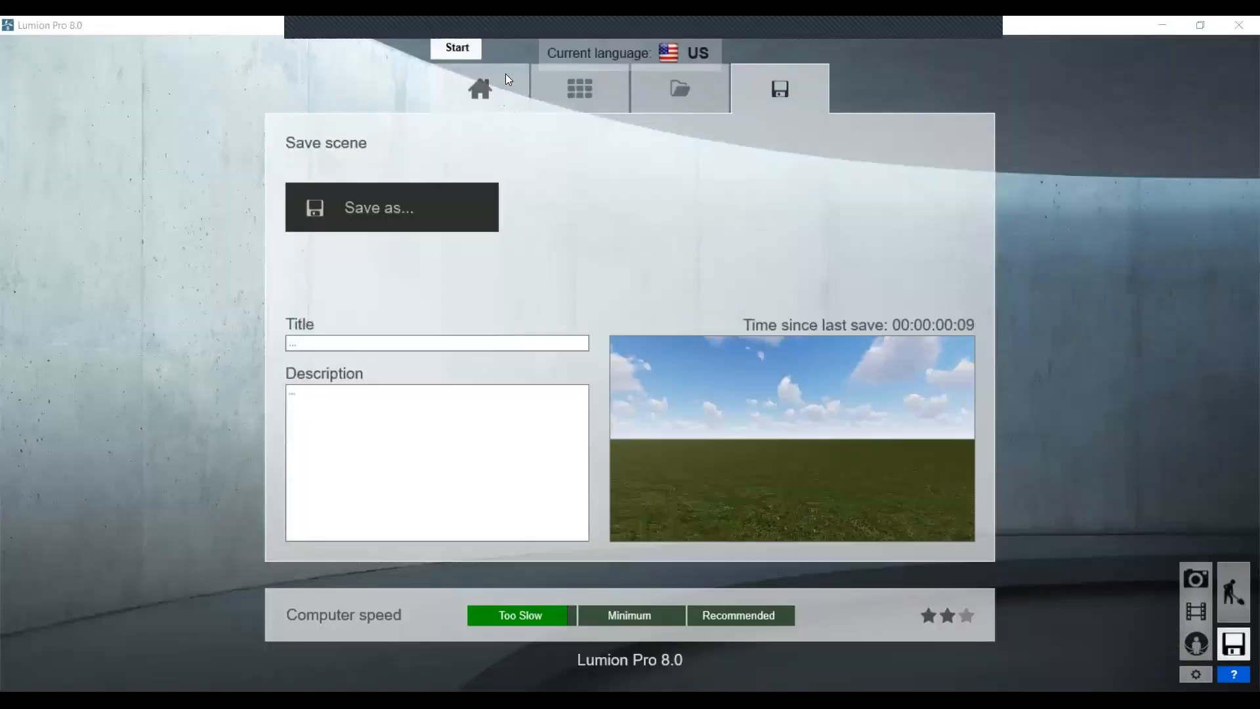
click(505, 73)
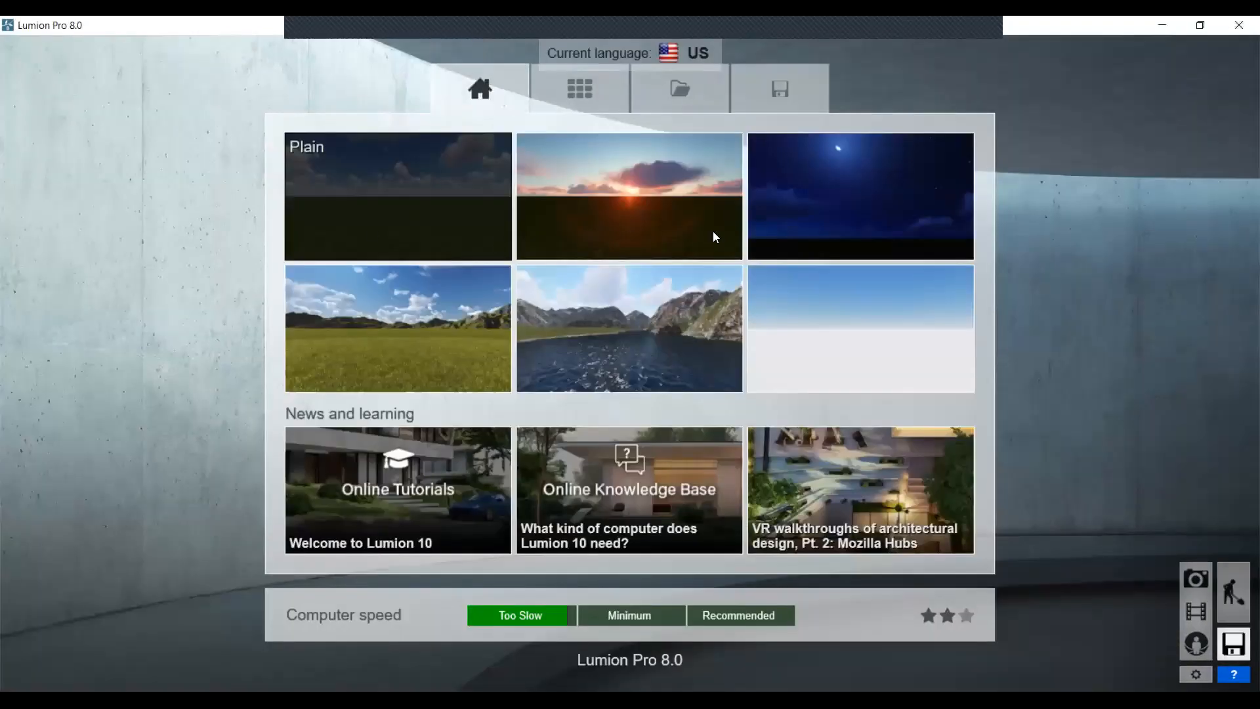
click(393, 204)
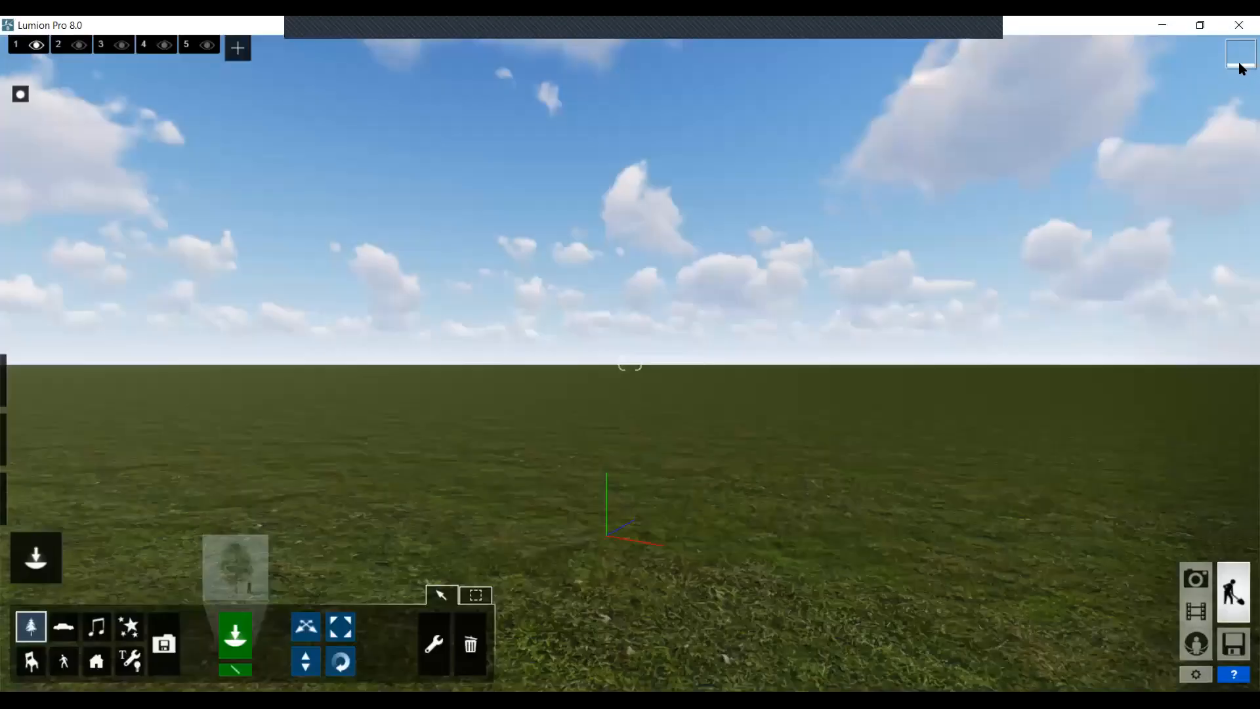
Open a fresh scene from the Plain template on the start page
mouse_move(1242, 69)
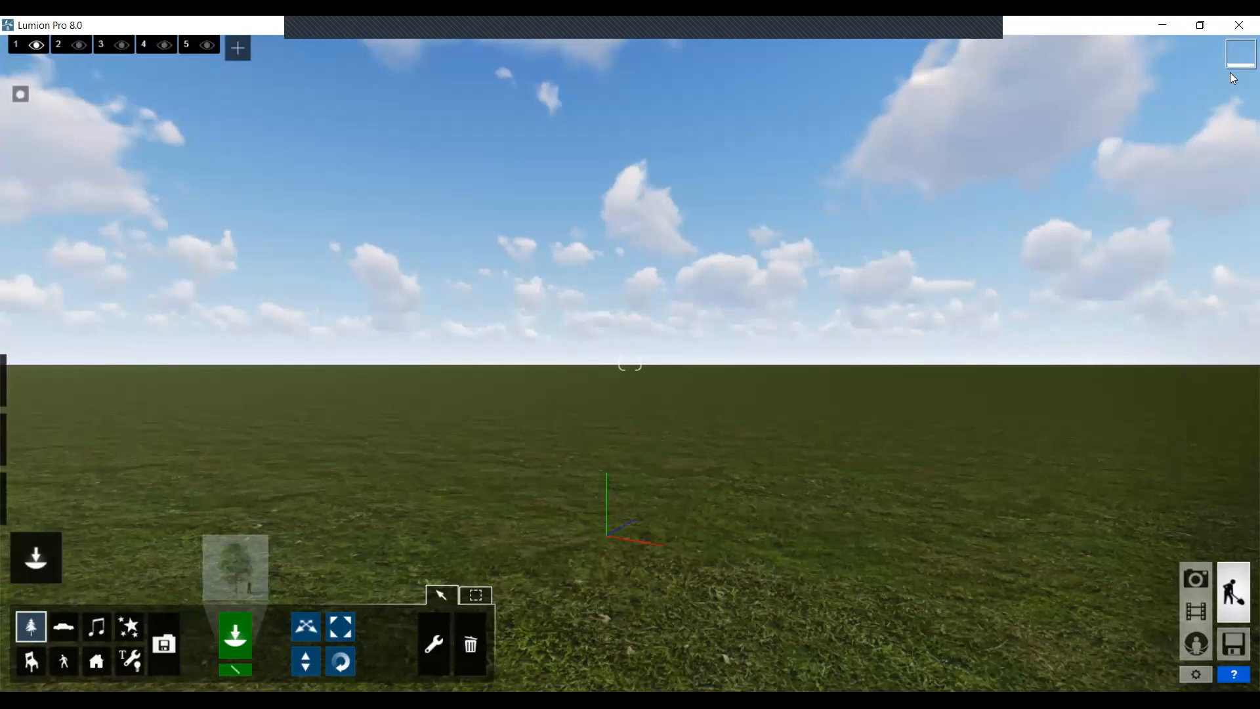
mouse_move(1230, 56)
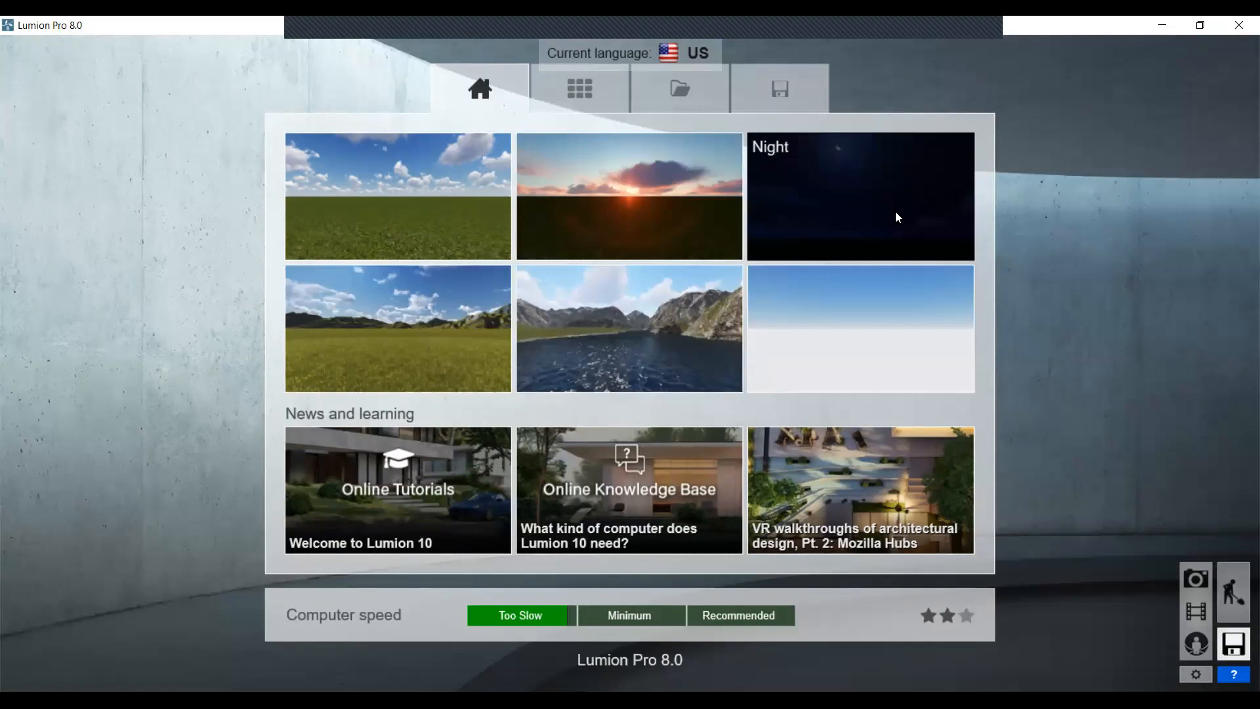
click(412, 212)
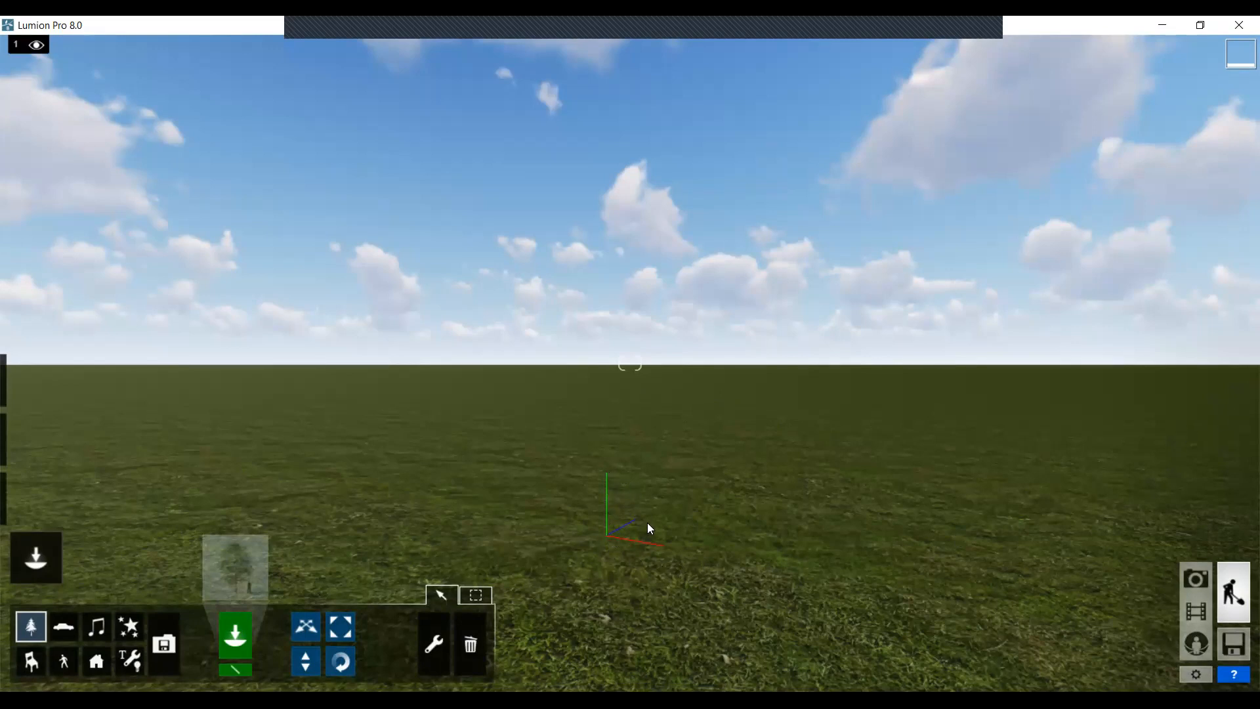
Turn and tilt the camera to look around the empty grass field and its origin axes
right_drag(614, 537, 628, 343)
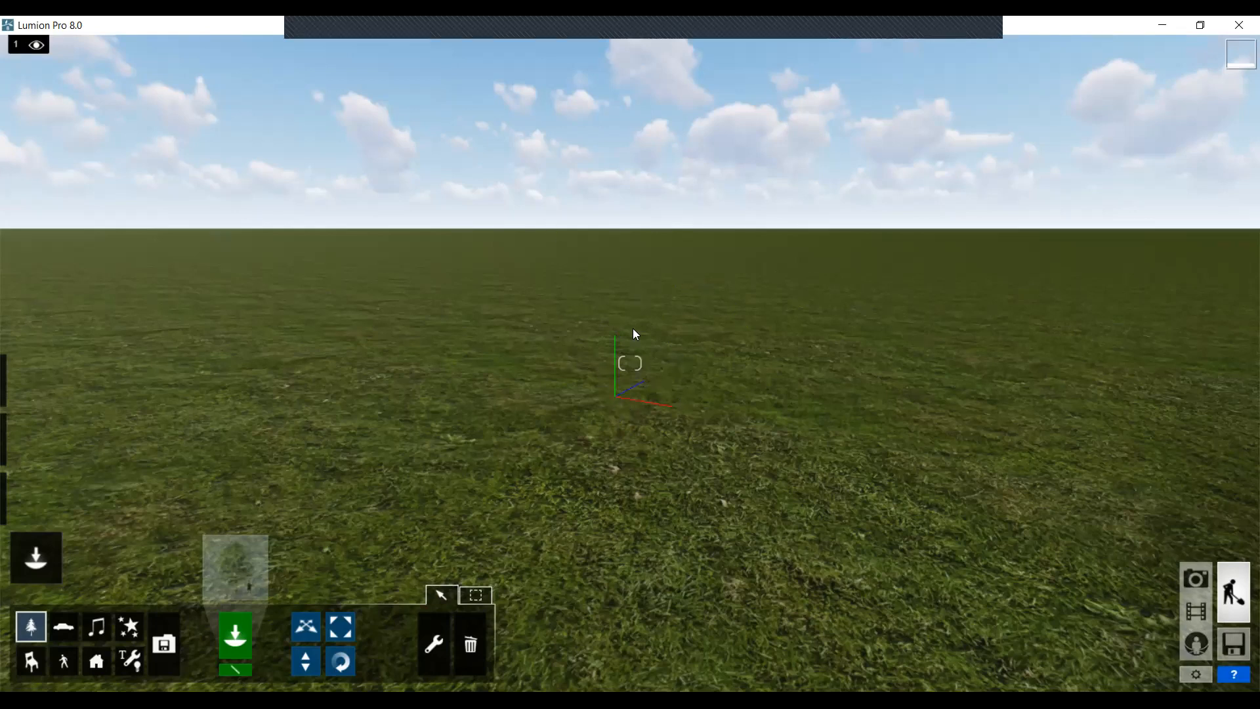
right_drag(592, 386, 663, 387)
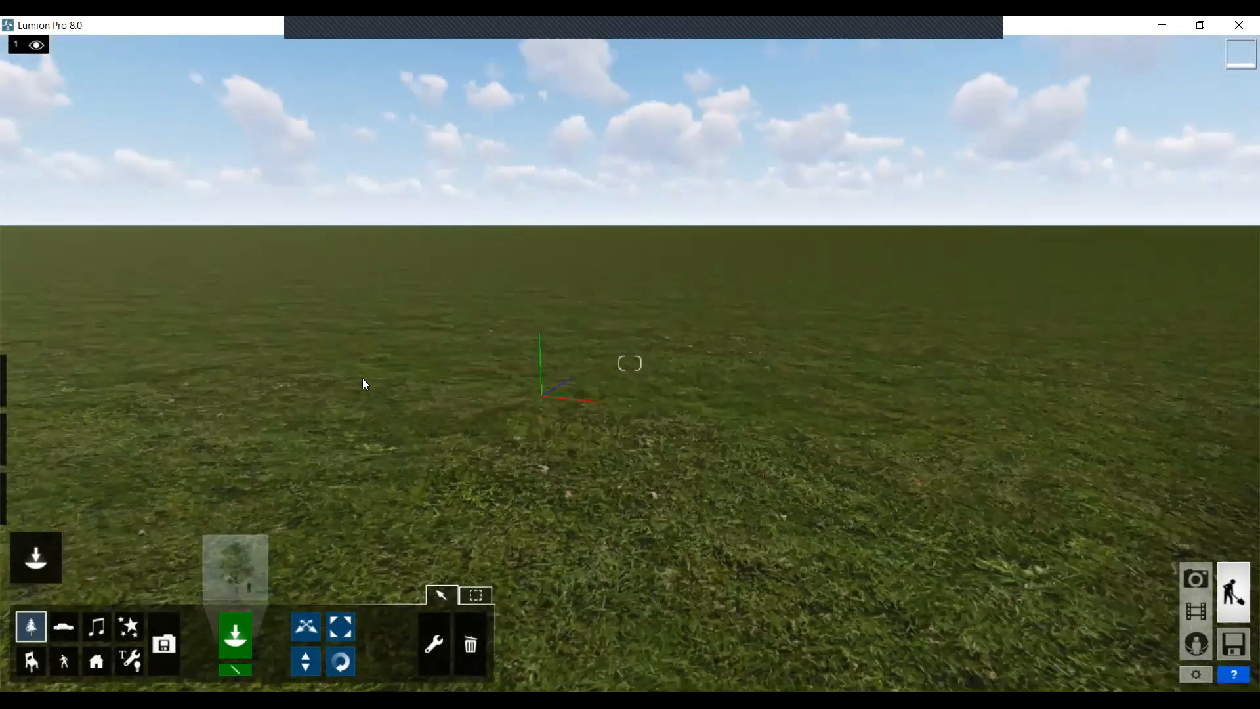
right_drag(323, 394, 271, 430)
right_drag(577, 393, 731, 365)
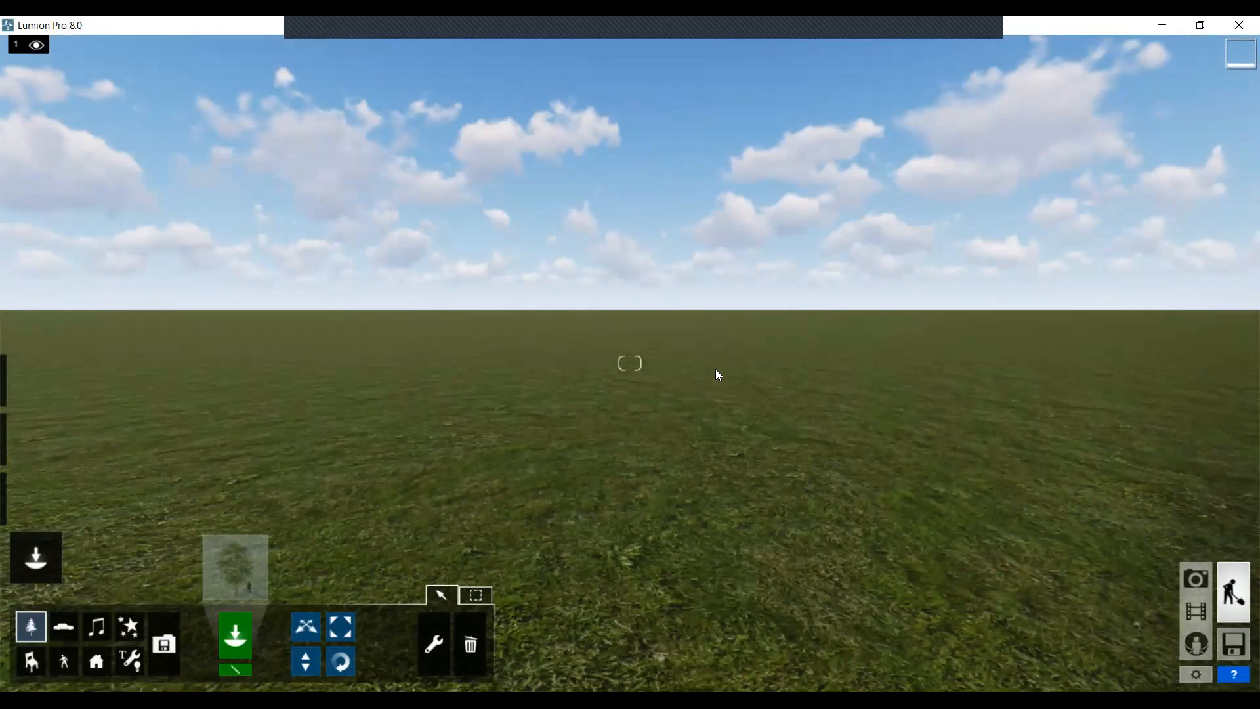
right_drag(583, 396, 651, 383)
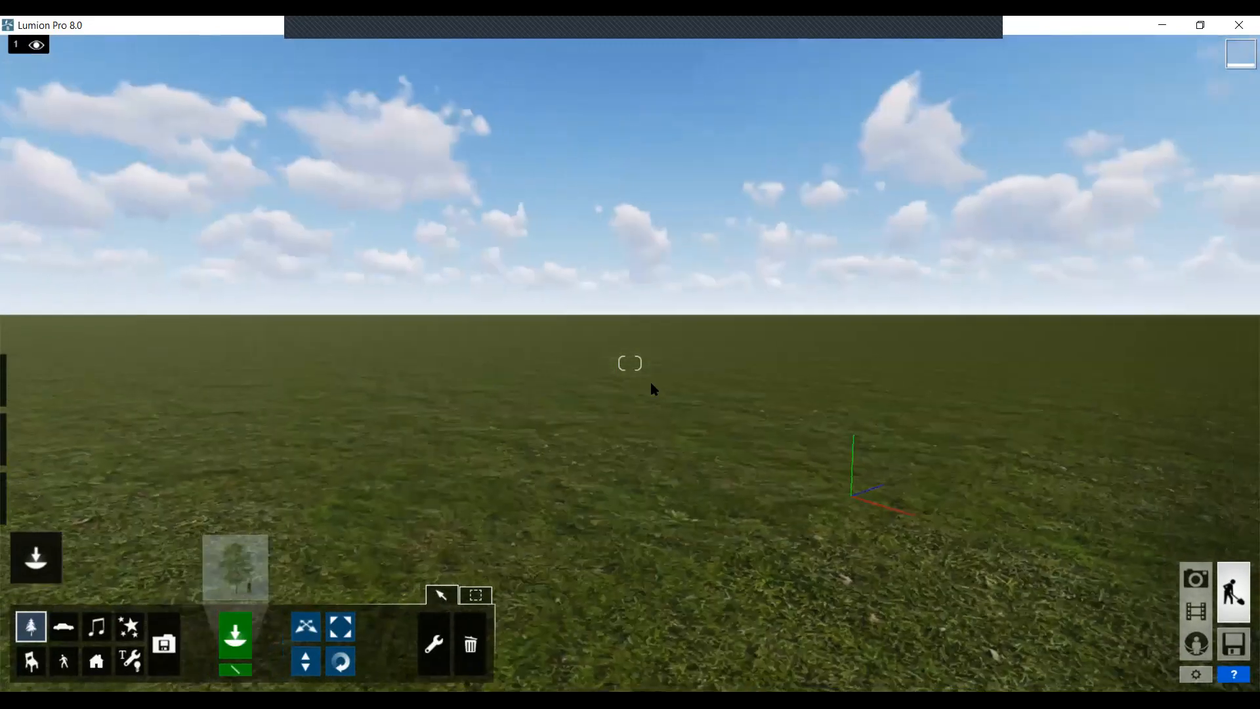
right_drag(588, 314, 608, 337)
Move the camera forward and back, and rotate it to view the origin axes from other directions
scroll(614, 432, up, 2)
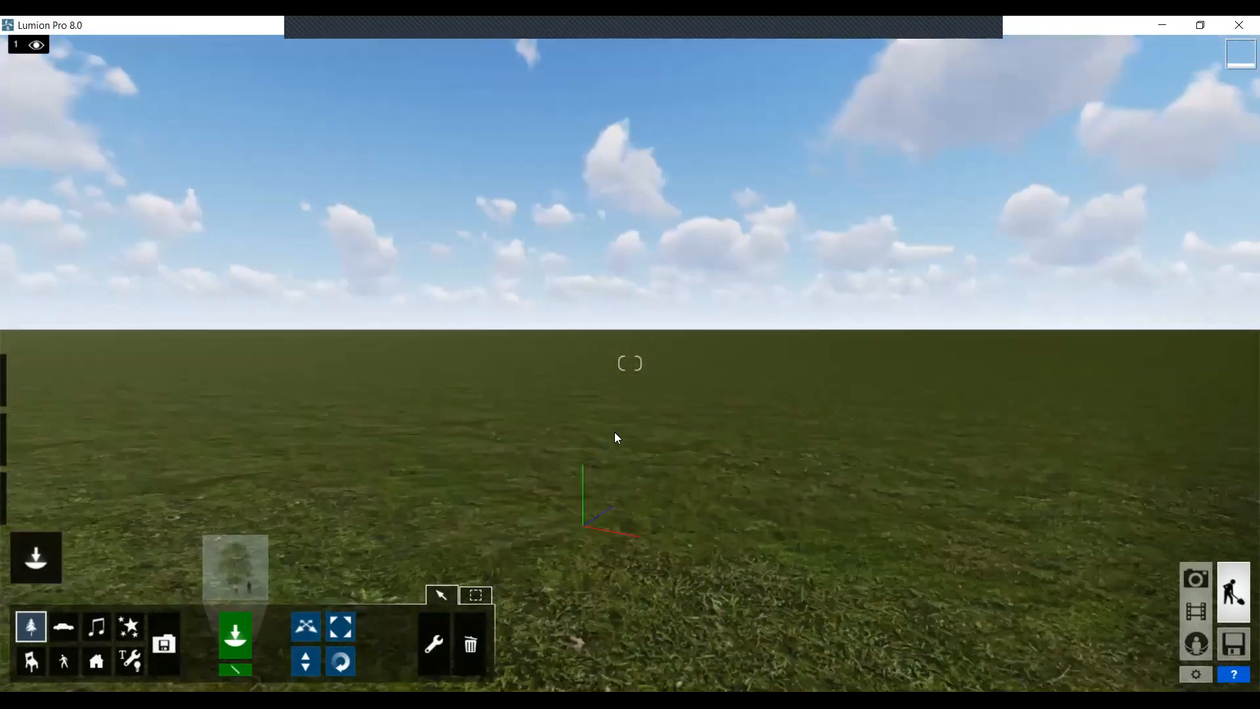
scroll(616, 428, down, 4)
right_drag(654, 423, 598, 376)
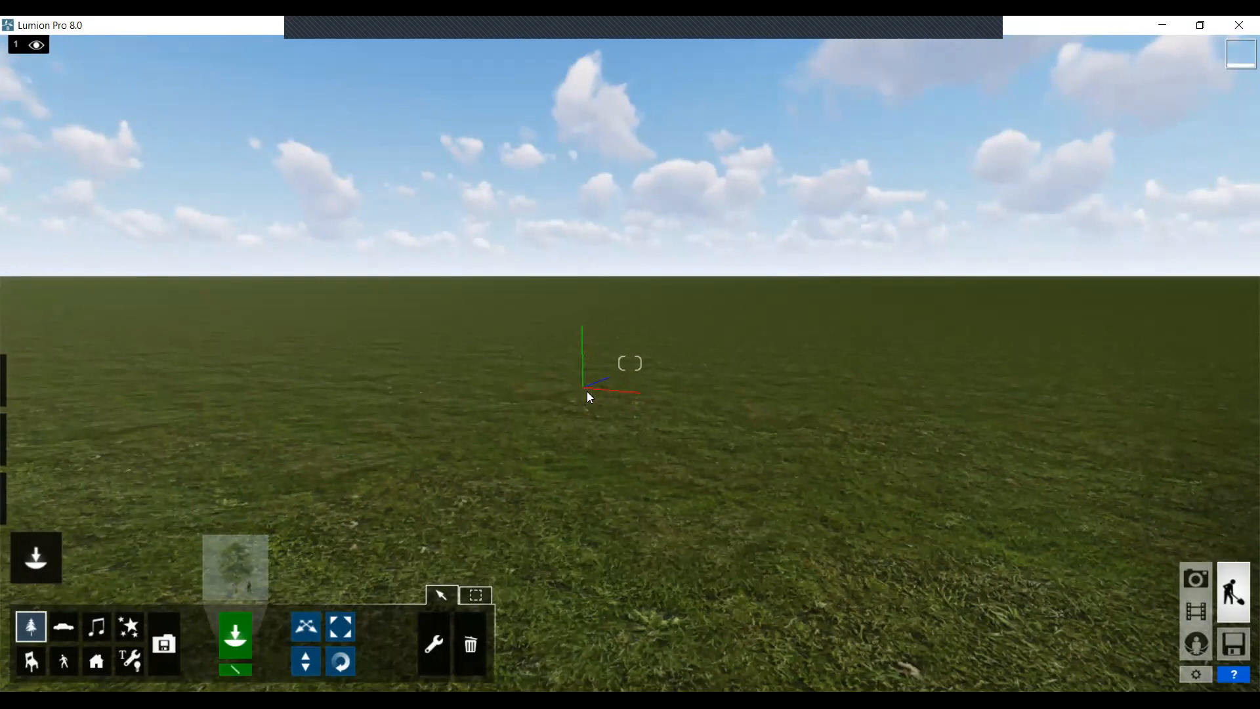
right_drag(584, 386, 452, 396)
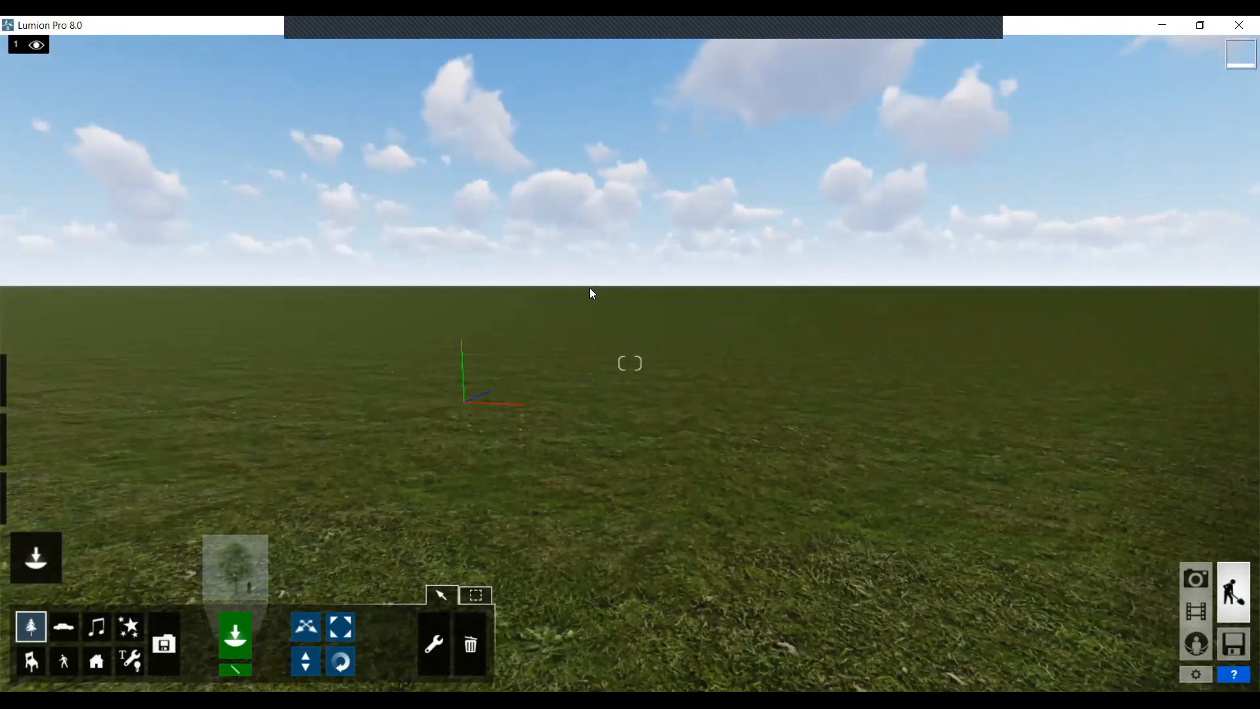
right_drag(630, 288, 197, 293)
right_drag(993, 287, 555, 336)
right_drag(704, 347, 649, 342)
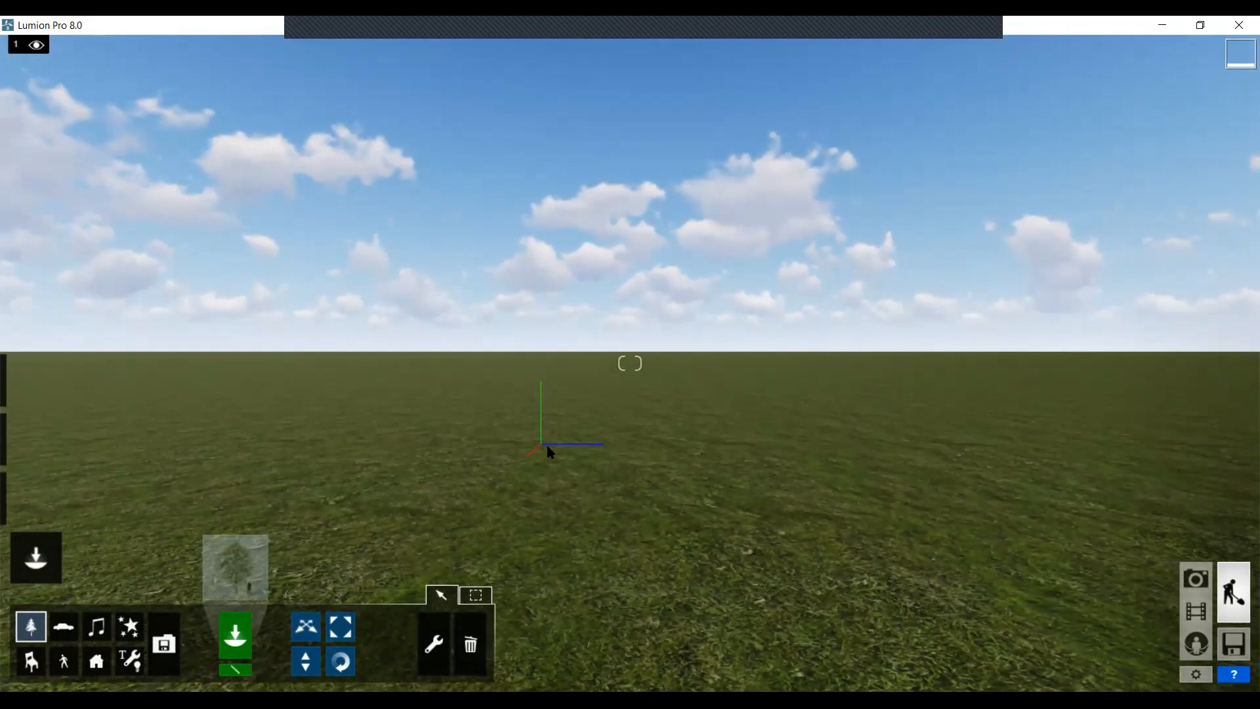
right_drag(550, 452, 463, 403)
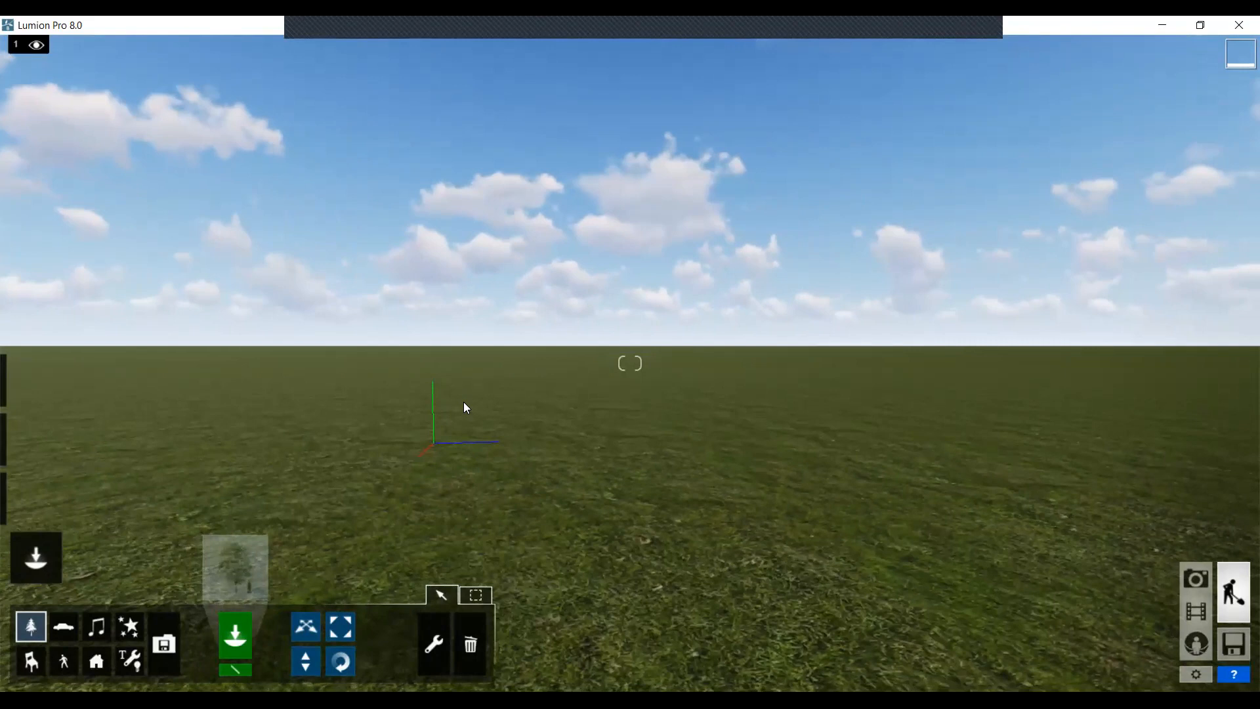
right_drag(457, 453, 544, 424)
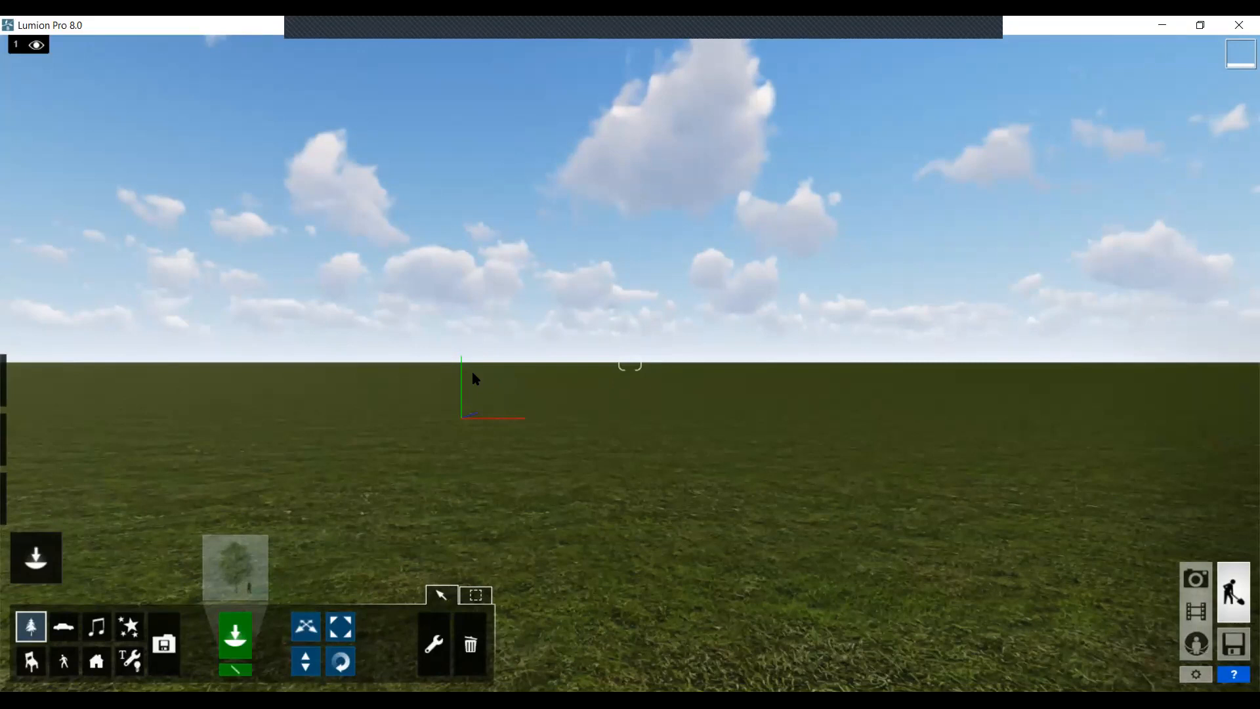
Practise moving the camera sideways, forward and upward through the Plain scene, turning it as needed
key(d)
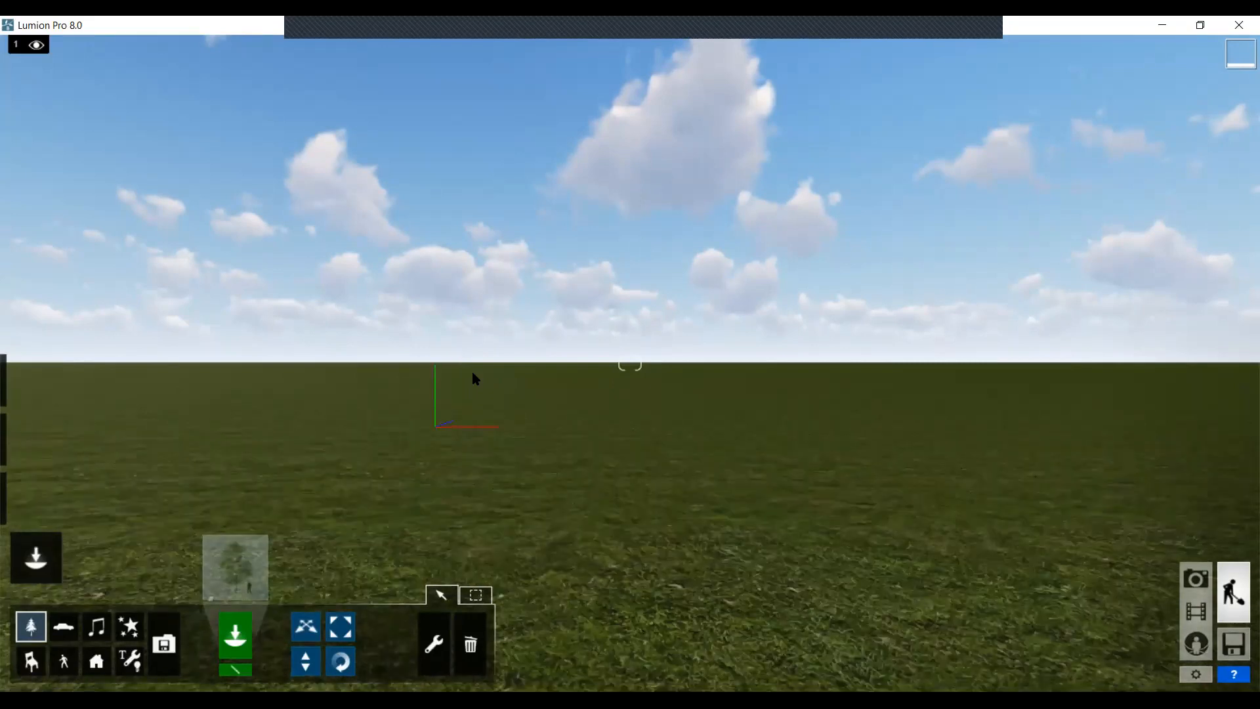
right_drag(538, 374, 584, 371)
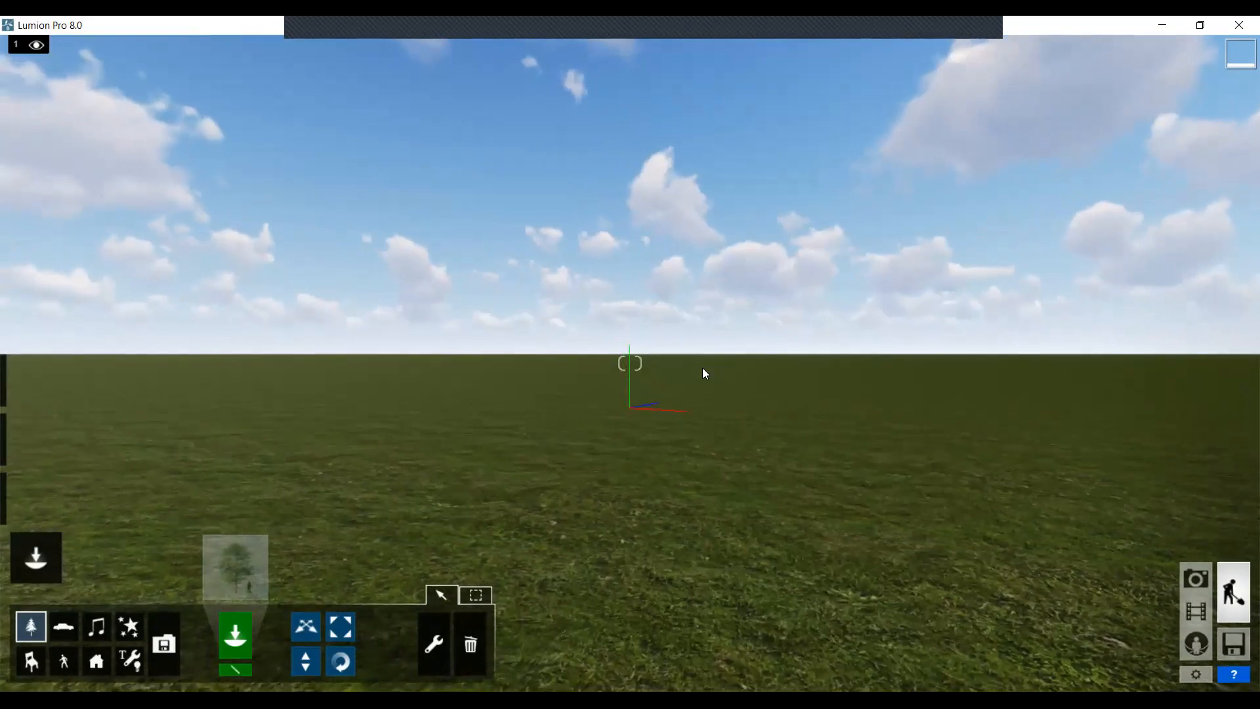
right_drag(695, 371, 697, 373)
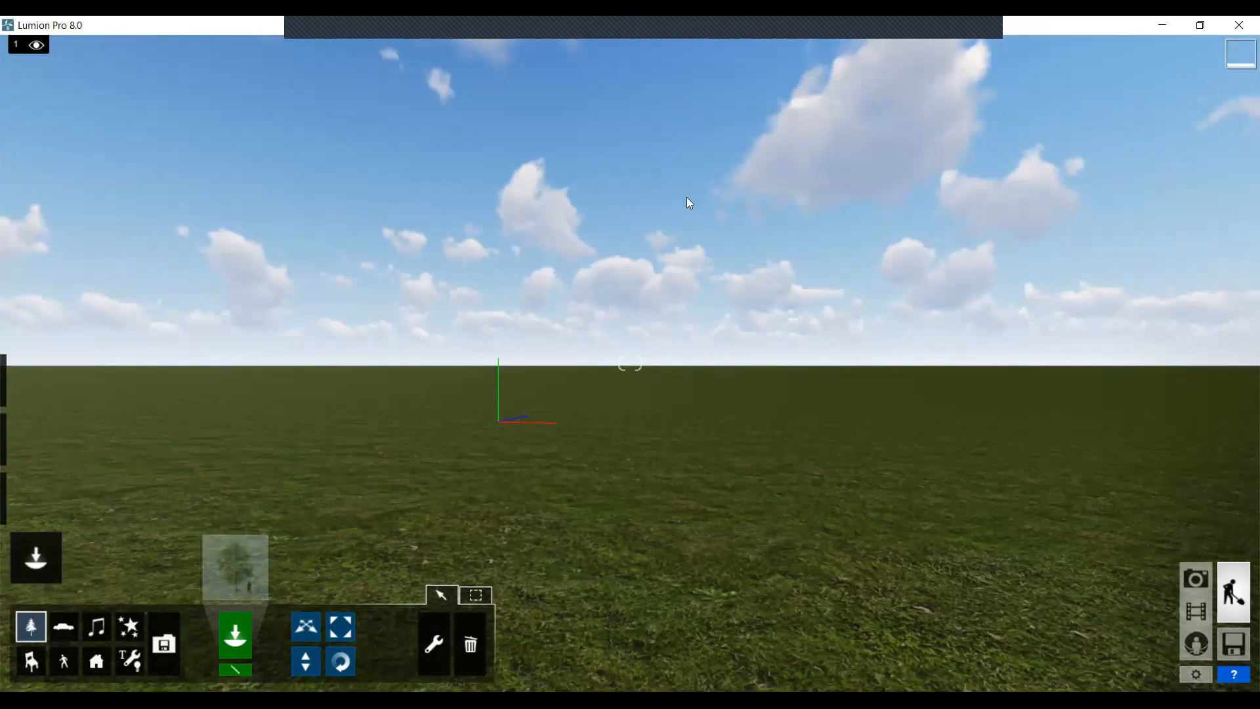
key(w)
key(w)
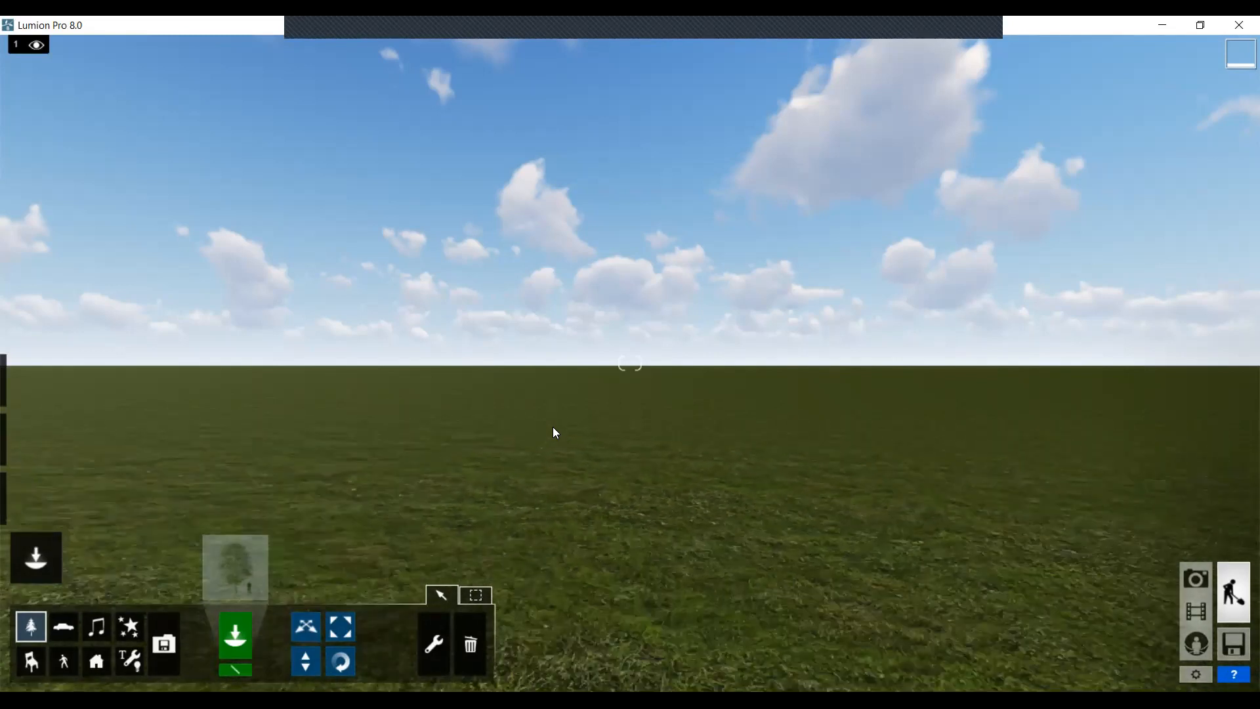
key(a)
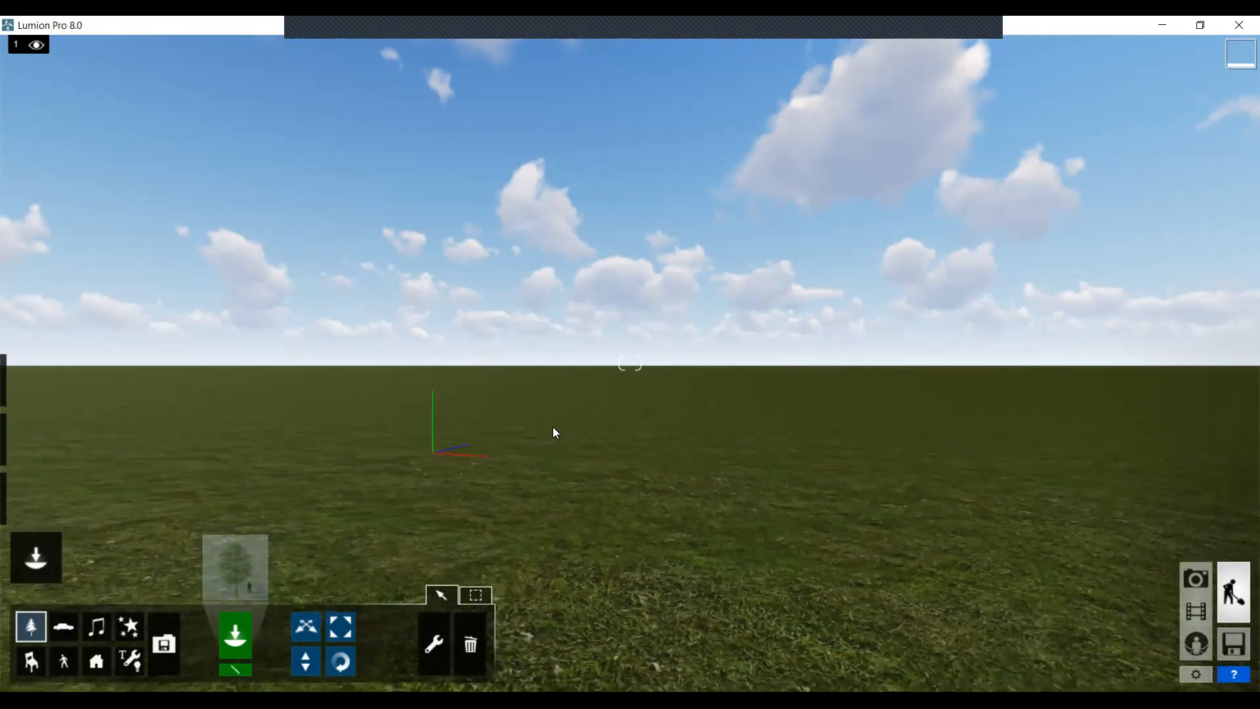
key(d)
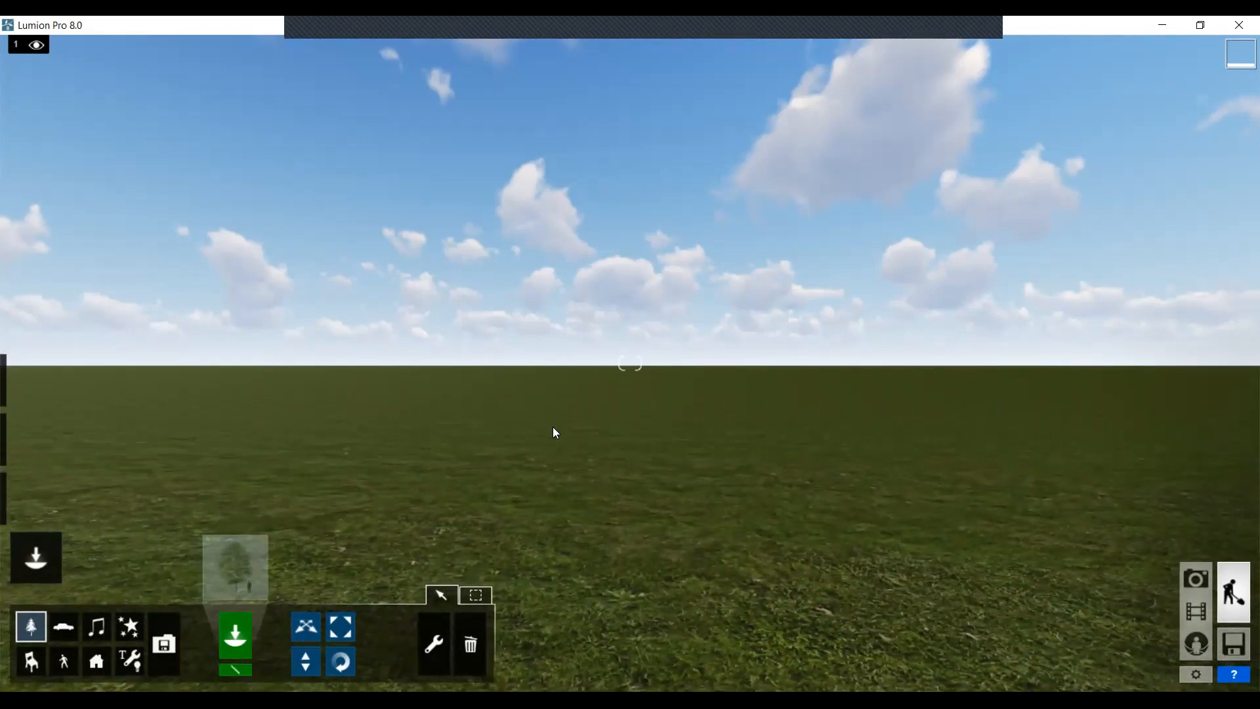
key(q)
key(a)
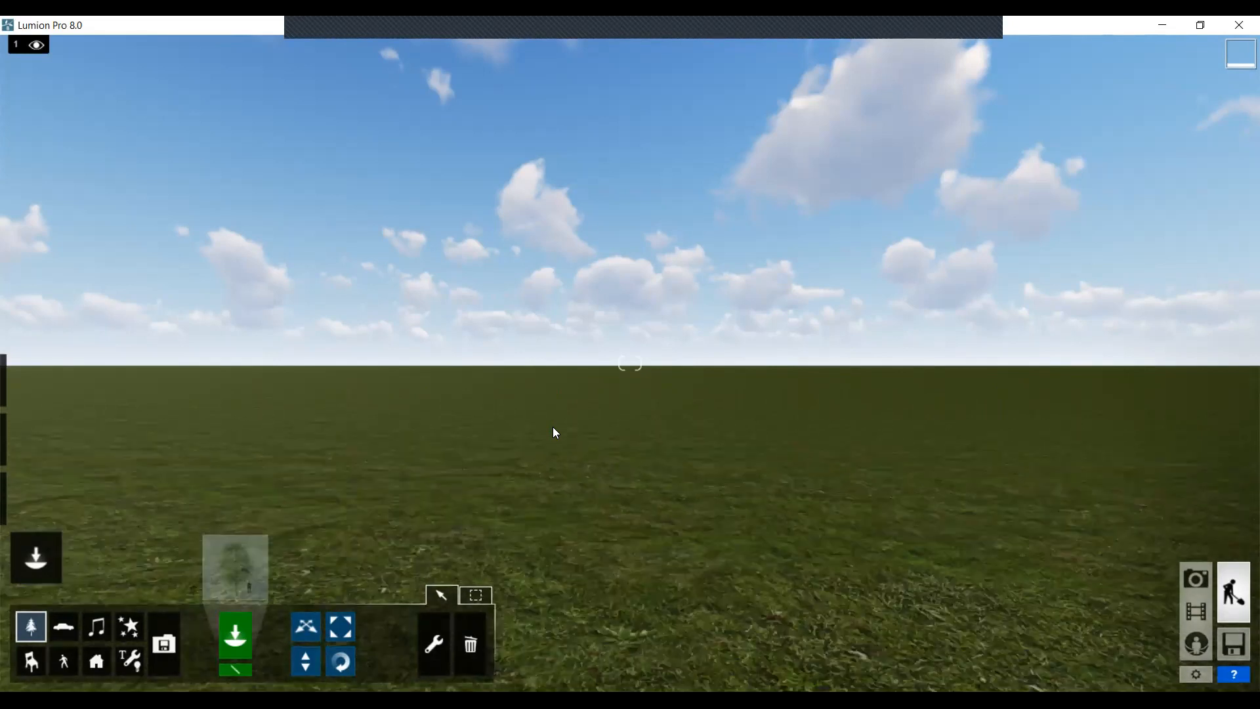
Move the camera sideways in both directions and forward past the origin axes of the grass field
key(d)
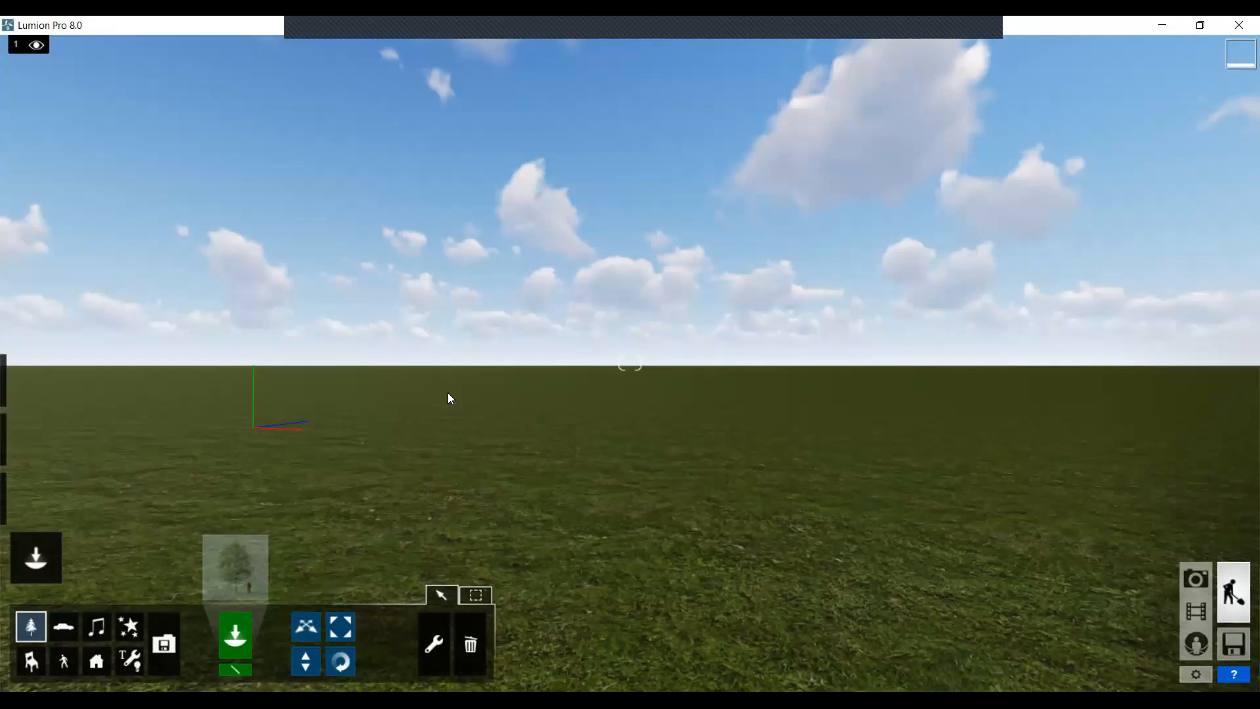
key(w)
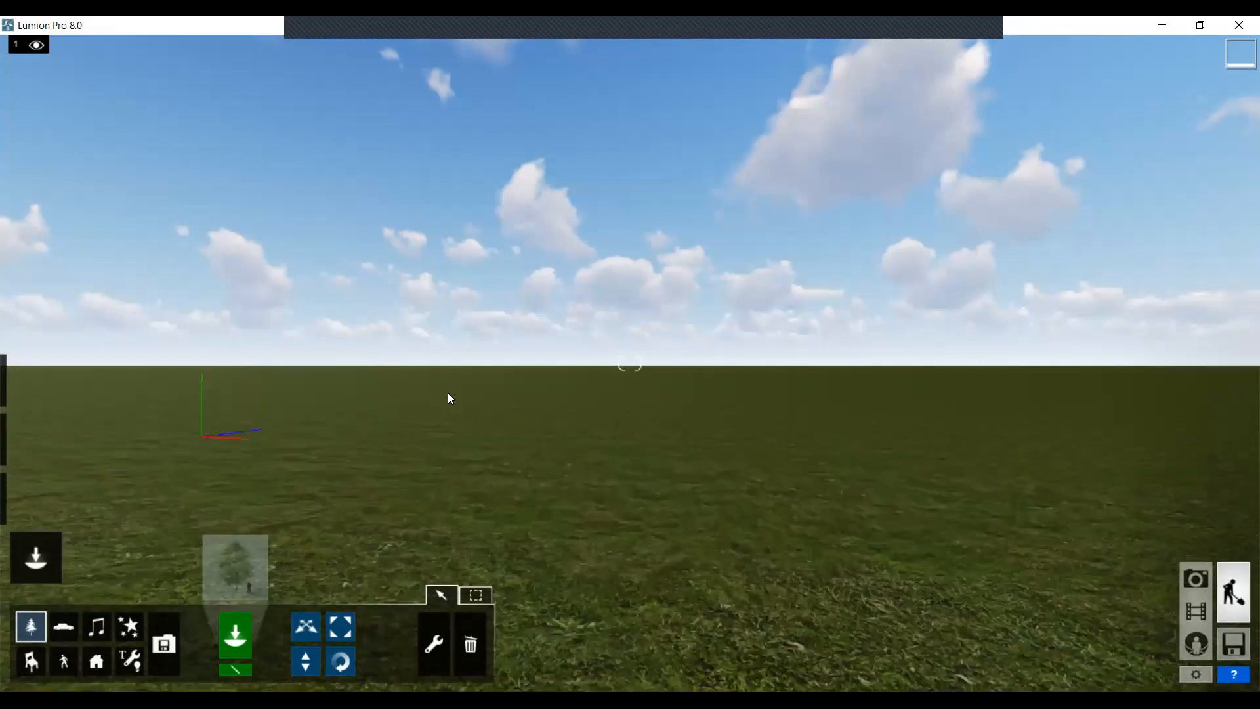
key(a)
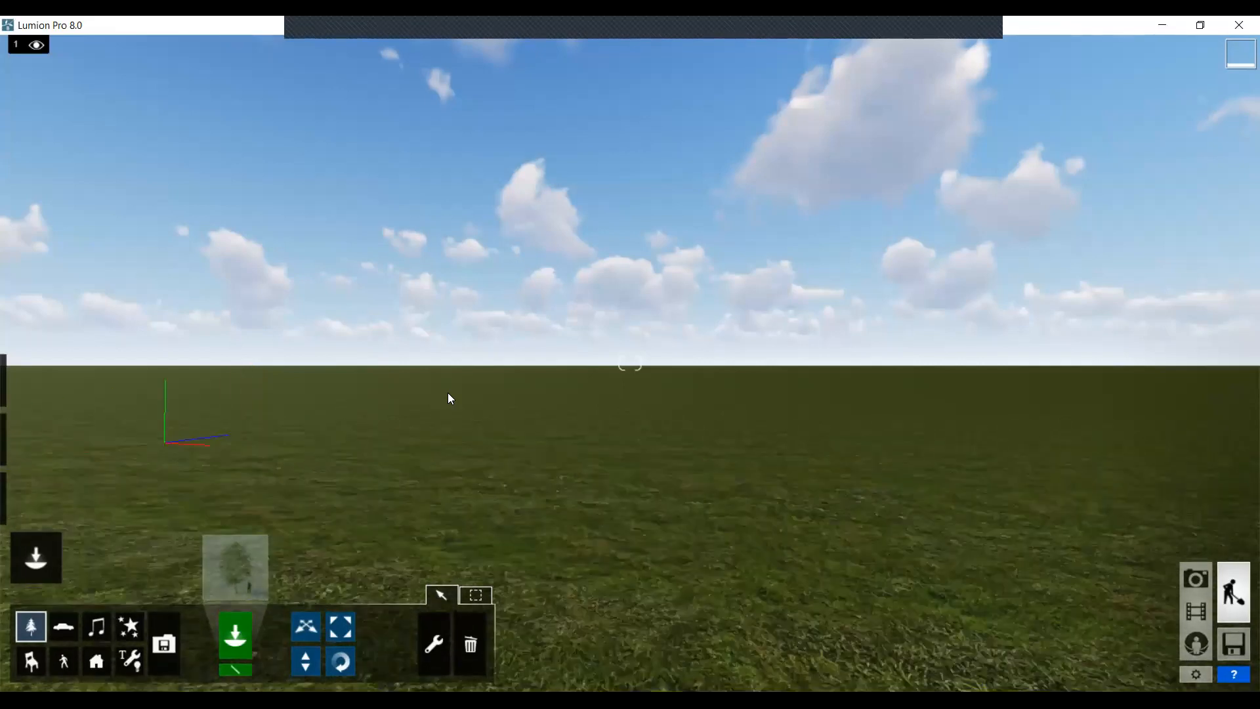
key(d)
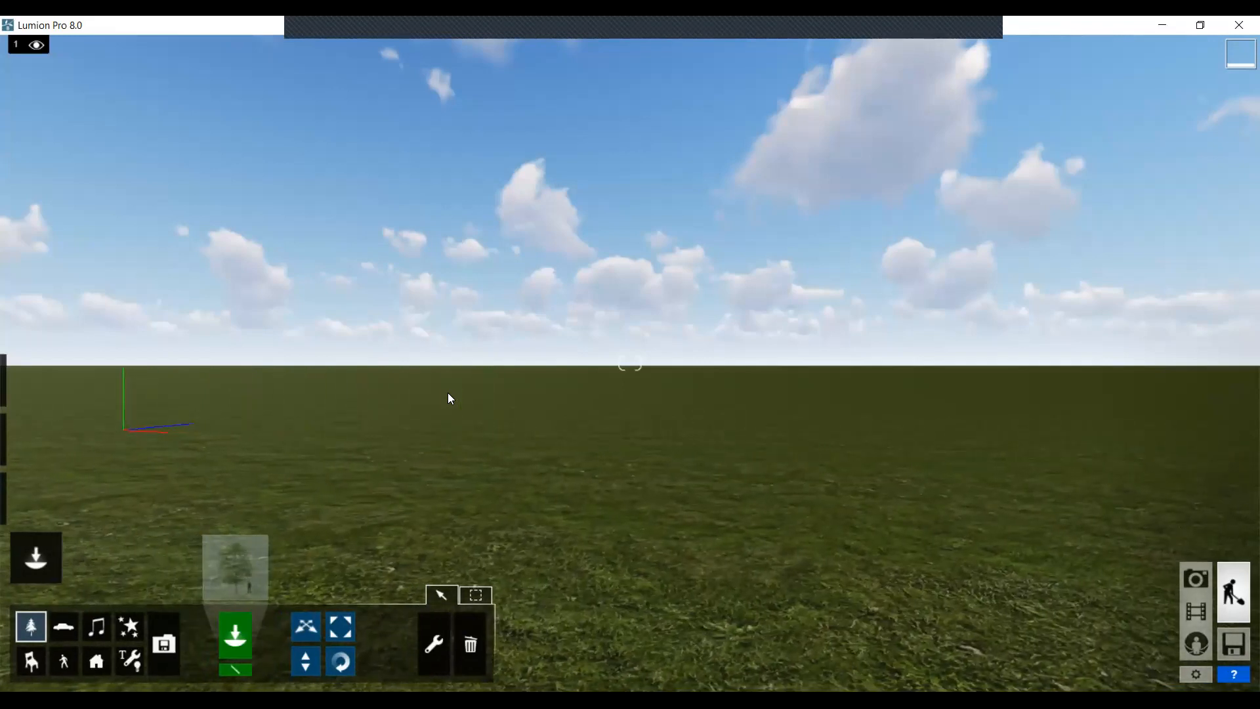
Practise raising and lowering the camera over the grass field, sliding it left to recentre the origin axes
key(e)
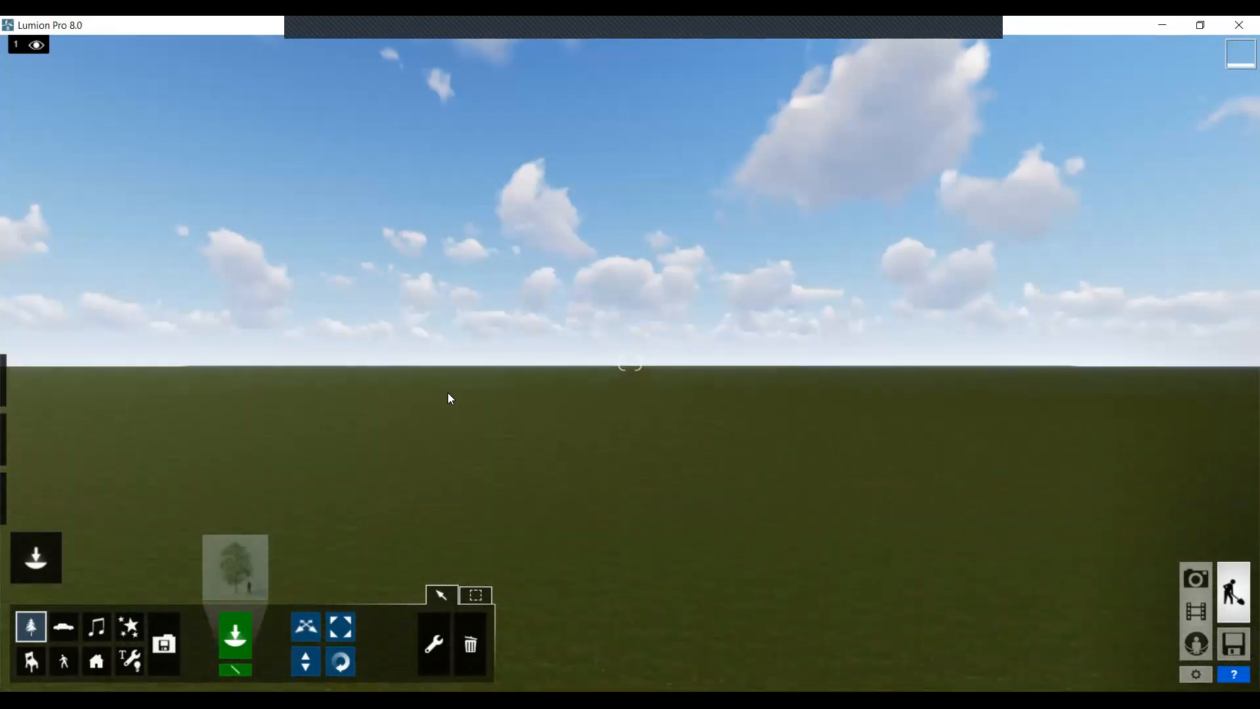
key(q)
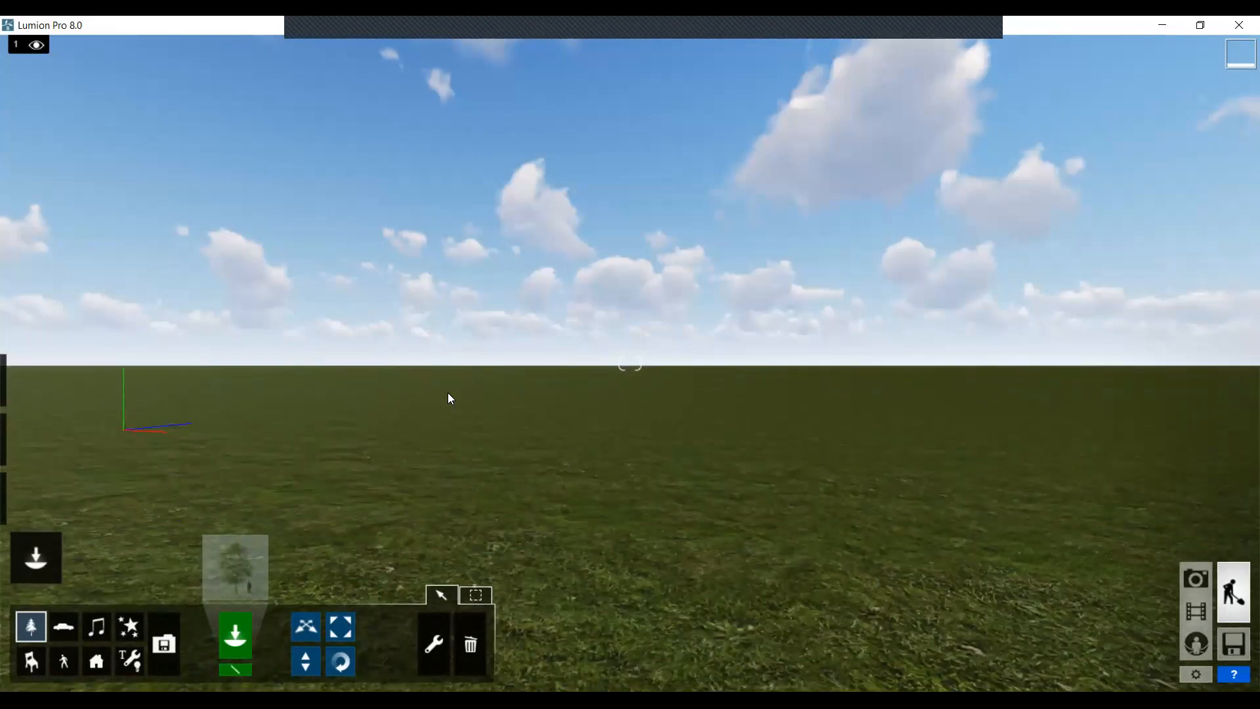
key(a)
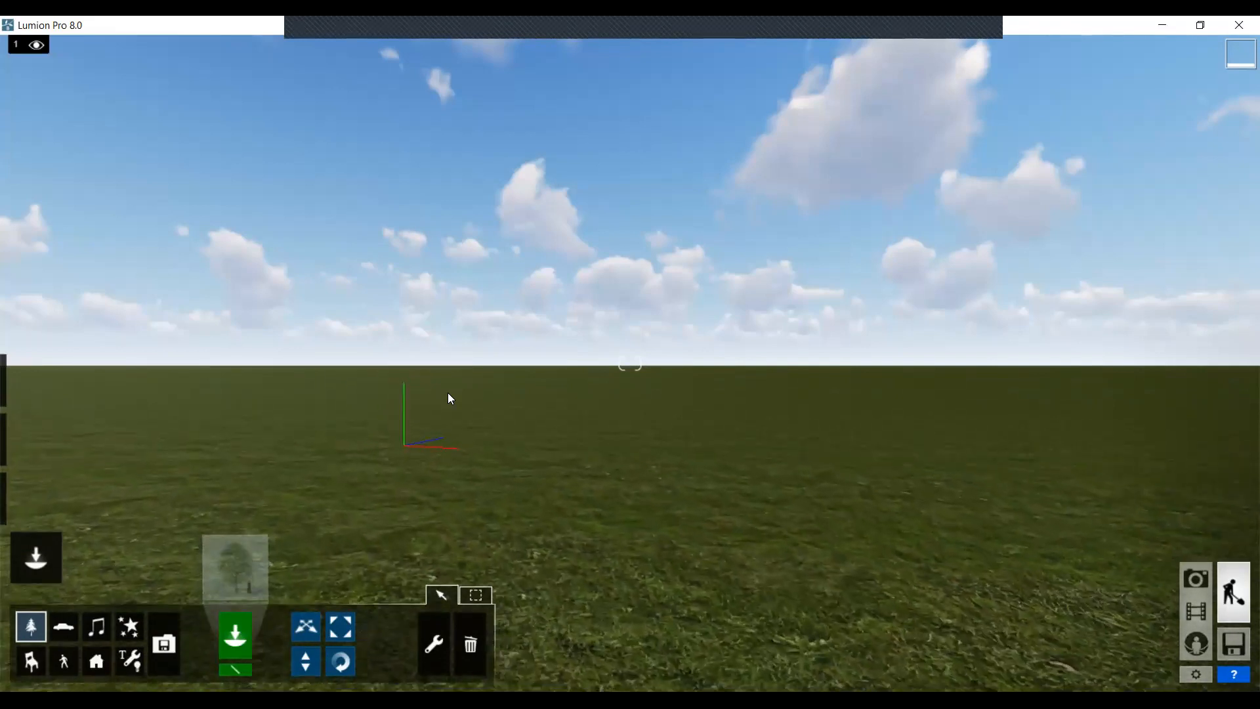
key(q)
key(e)
key(e)
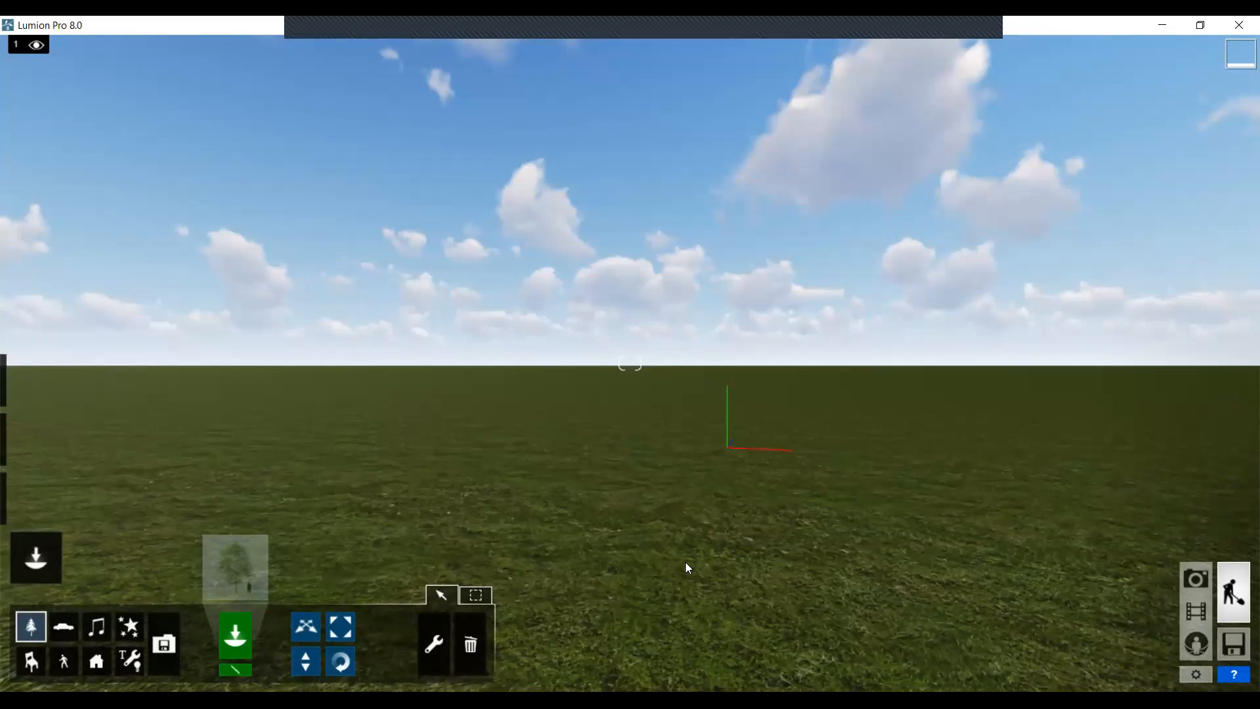
key(q)
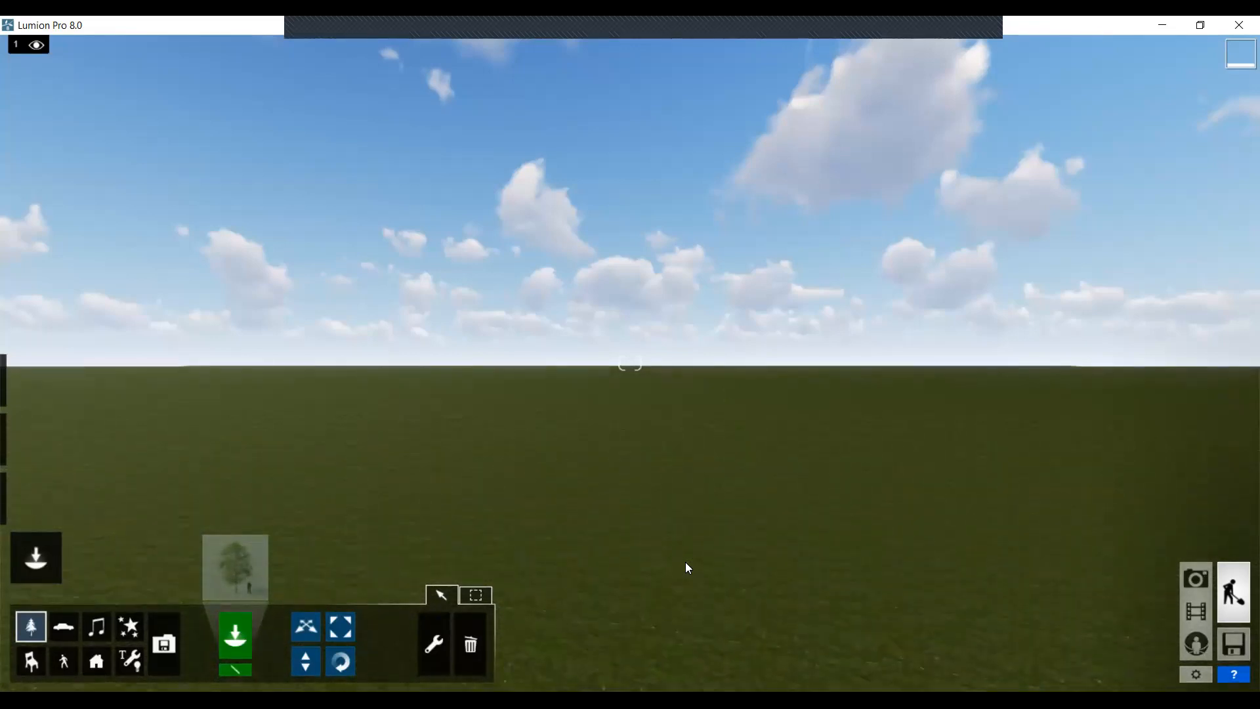
key(e)
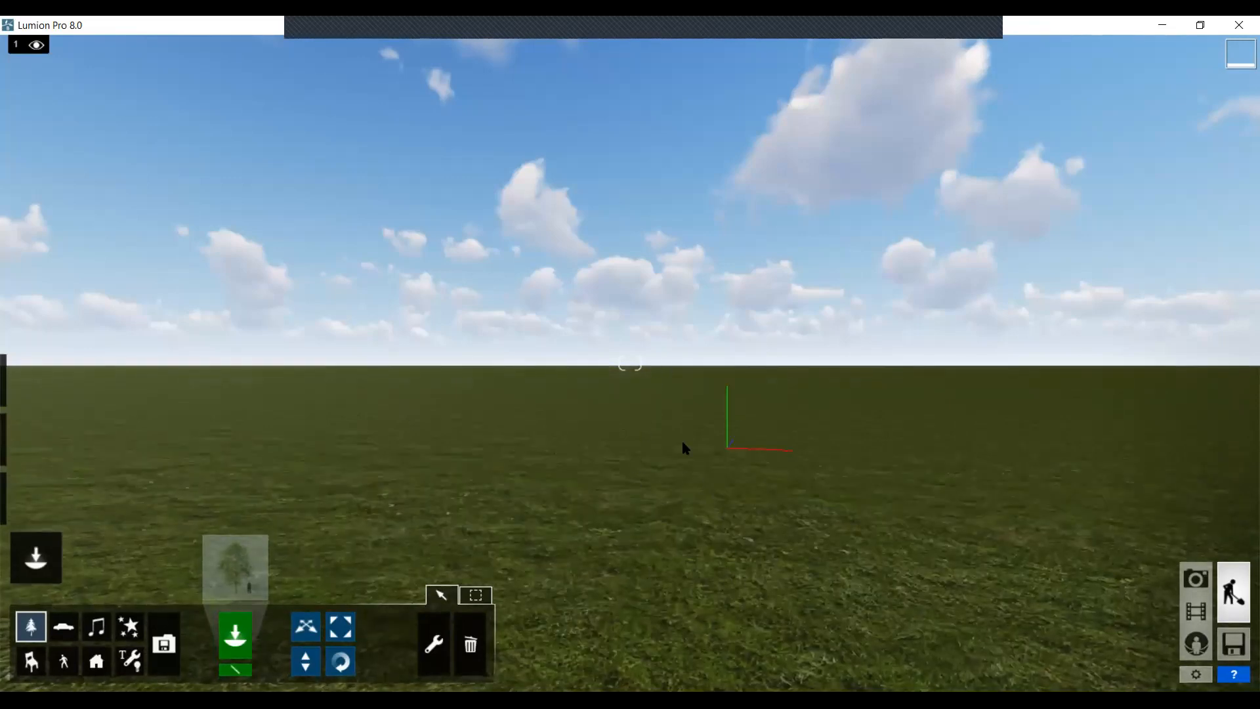
Move the camera forward past the origin axes and turn it around to face them from the opposite side
right_drag(663, 407, 847, 580)
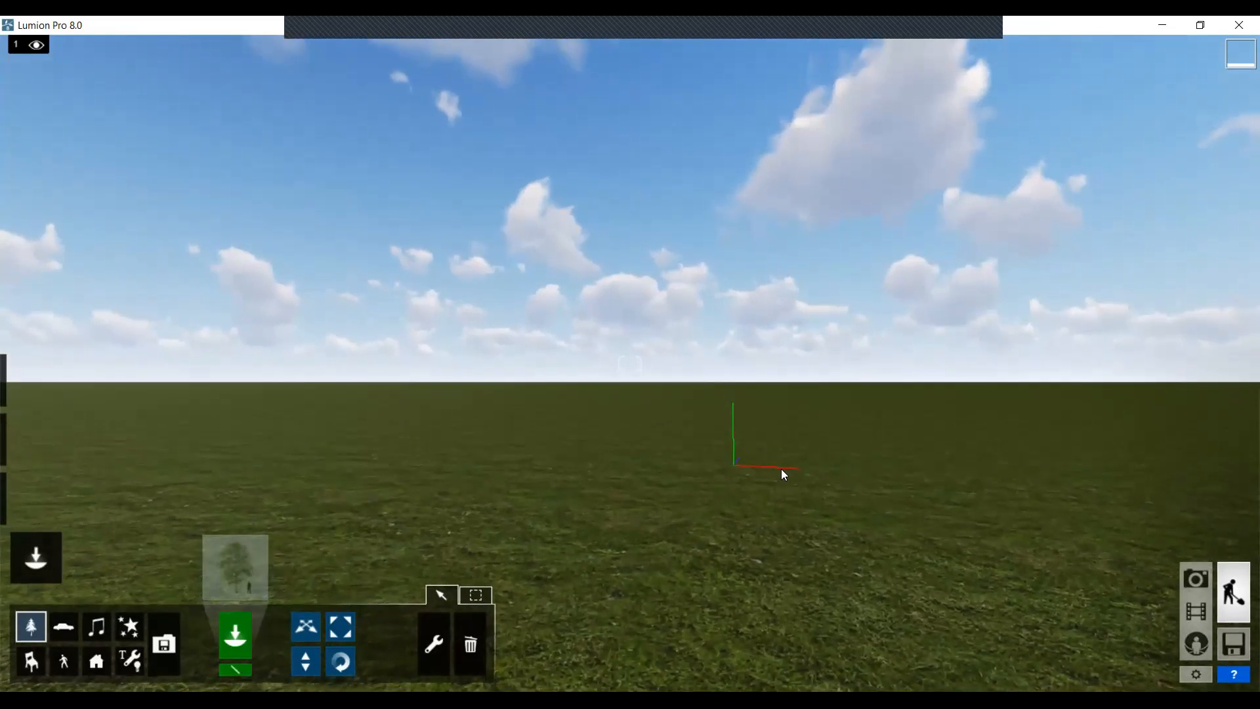
key(w)
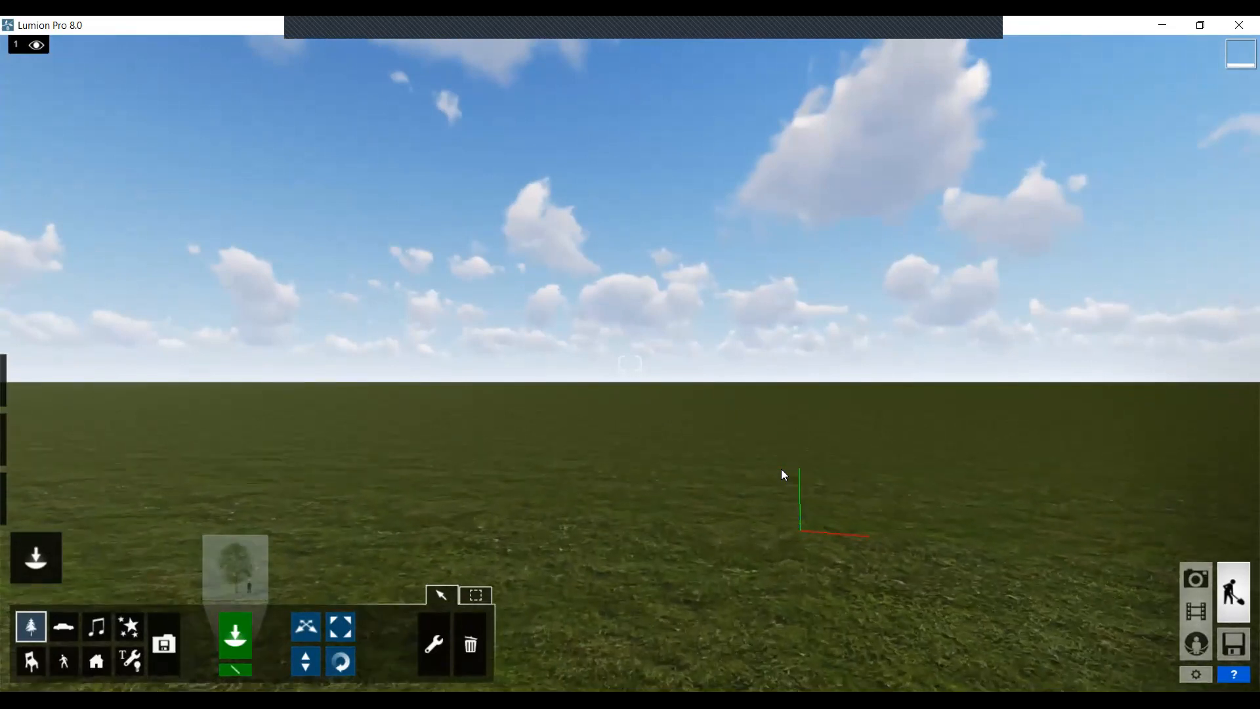
right_drag(597, 481, 743, 485)
right_drag(667, 480, 667, 477)
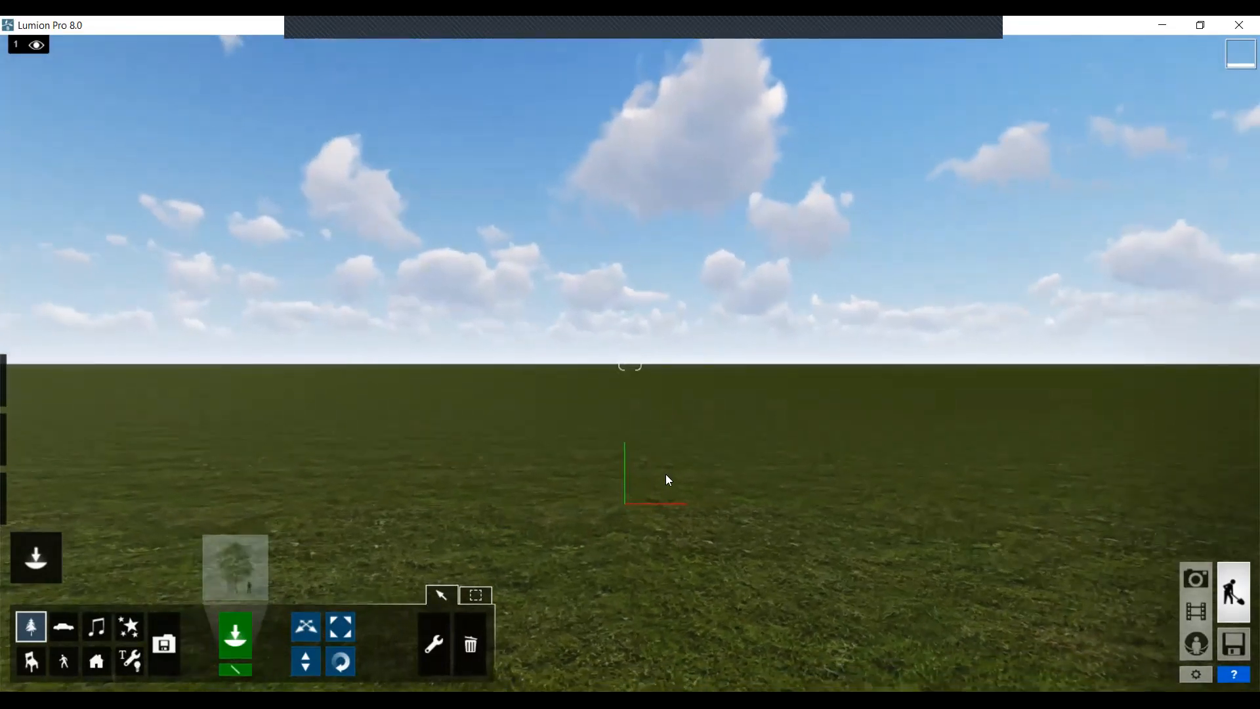
key(w)
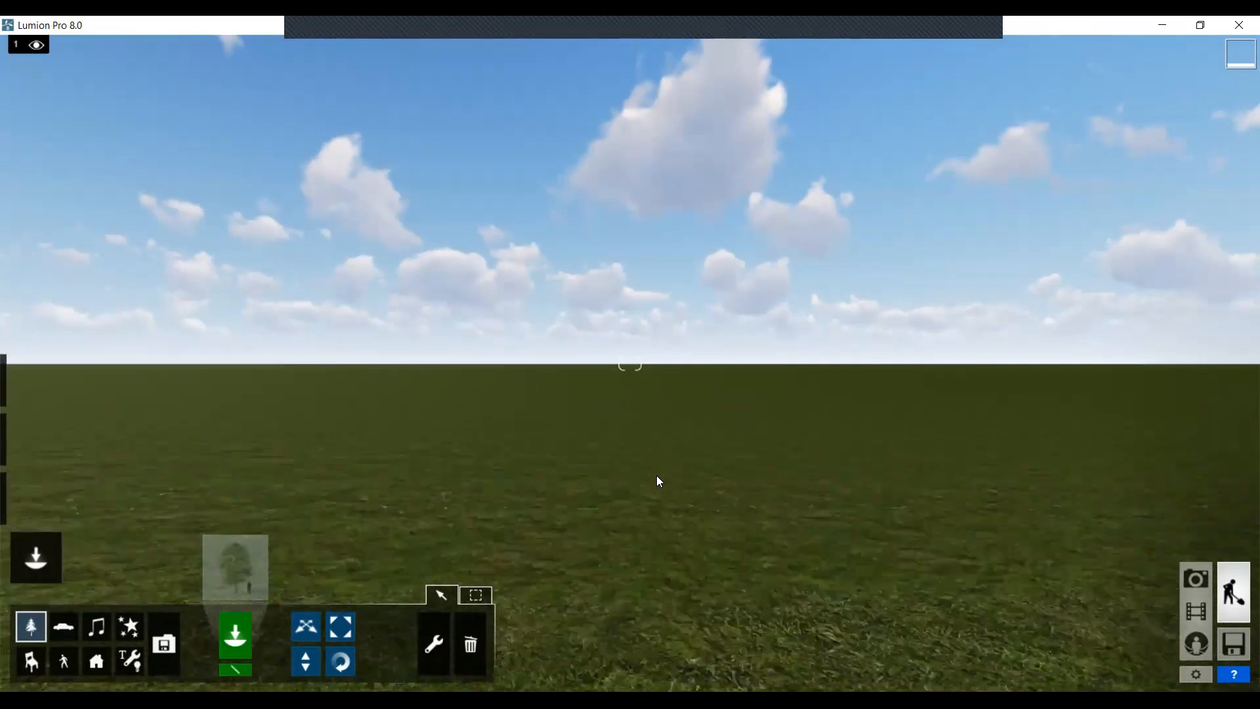
right_drag(722, 455, 997, 462)
right_drag(820, 423, 977, 438)
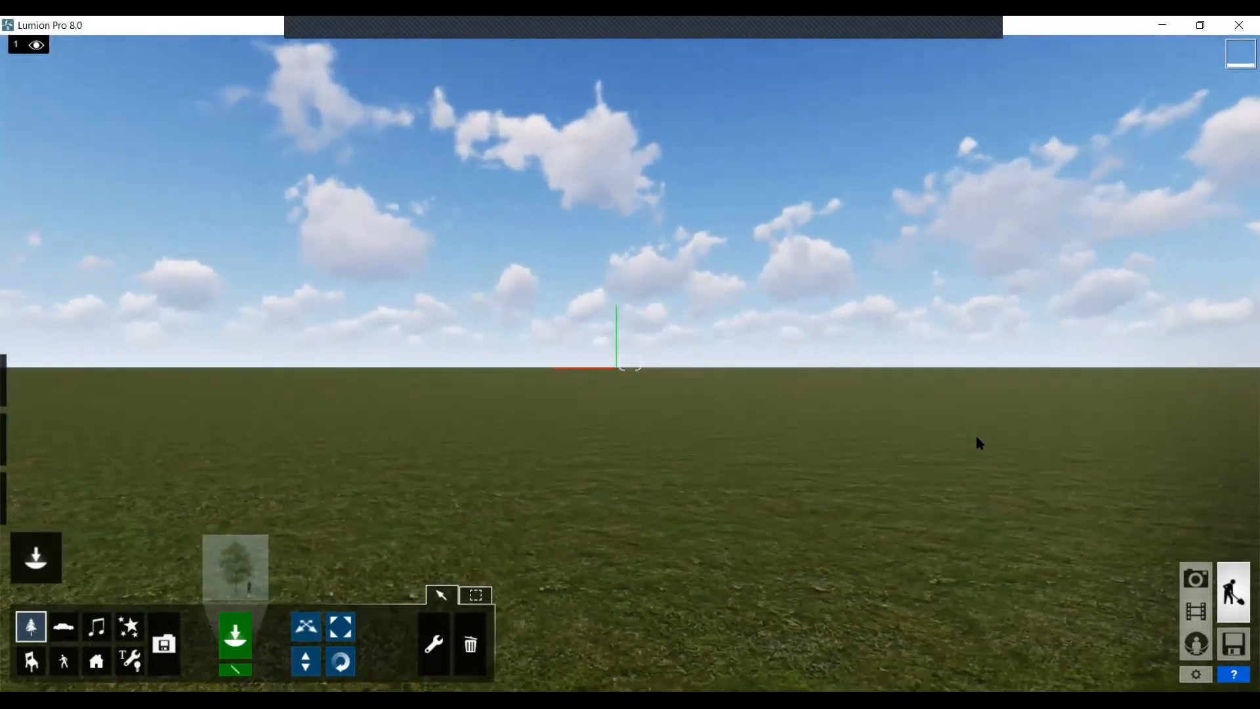
mouse_move(753, 414)
right_down()
mouse_move(697, 415)
mouse_move(752, 411)
right_up()
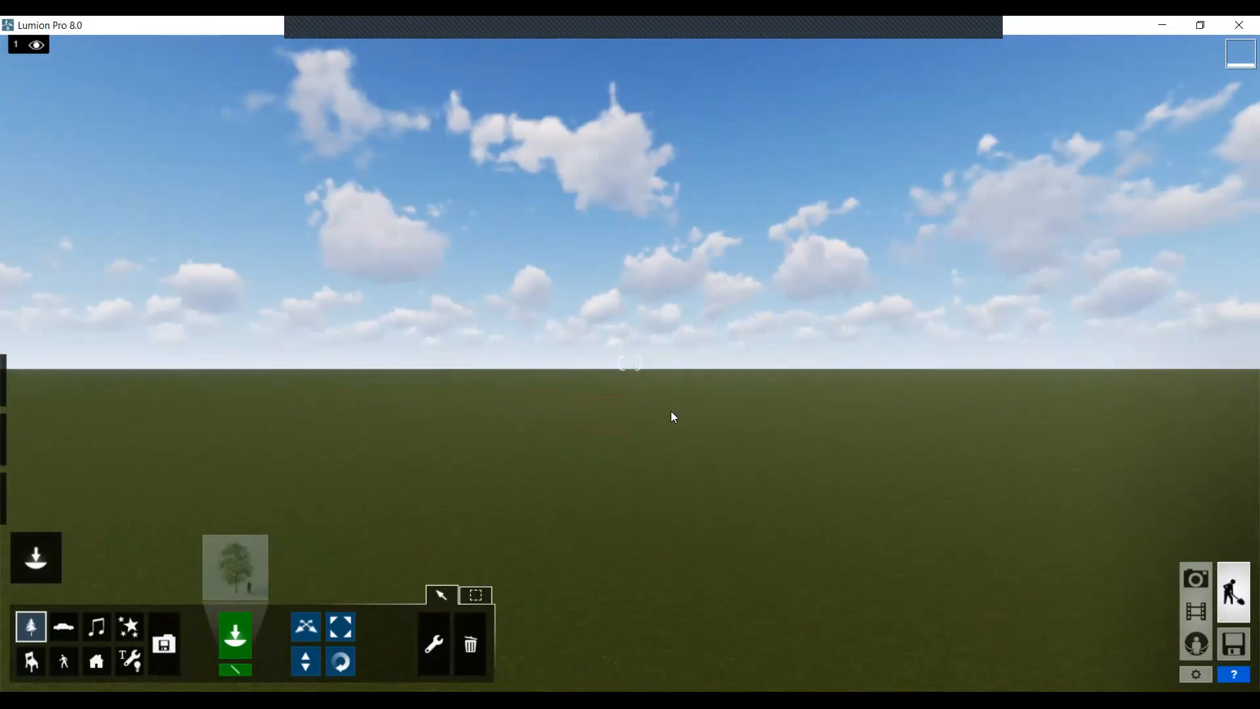
Turn the raised camera and move it until the origin axes are near the centre of the view
right_drag(407, 401, 630, 431)
right_drag(489, 447, 598, 444)
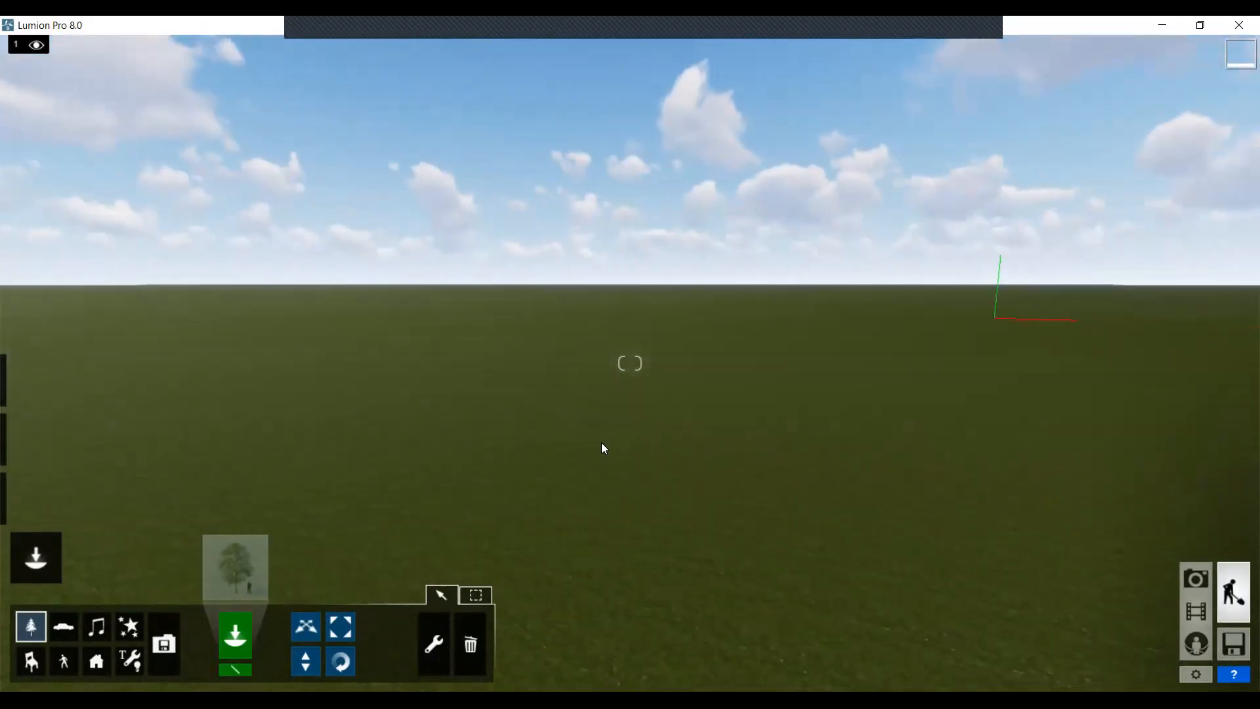
right_drag(593, 401, 604, 401)
key(w)
key(d)
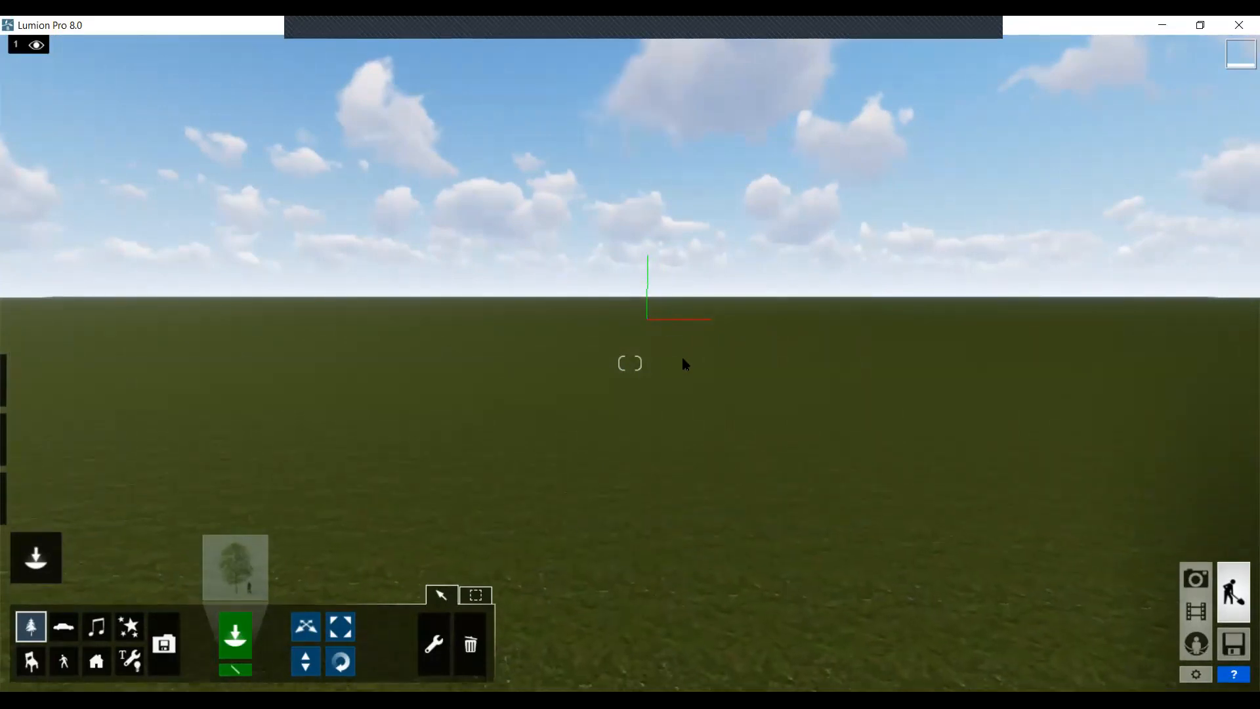
Lower the camera toward the grass and slide it left until the origin axes leave the view
key(e)
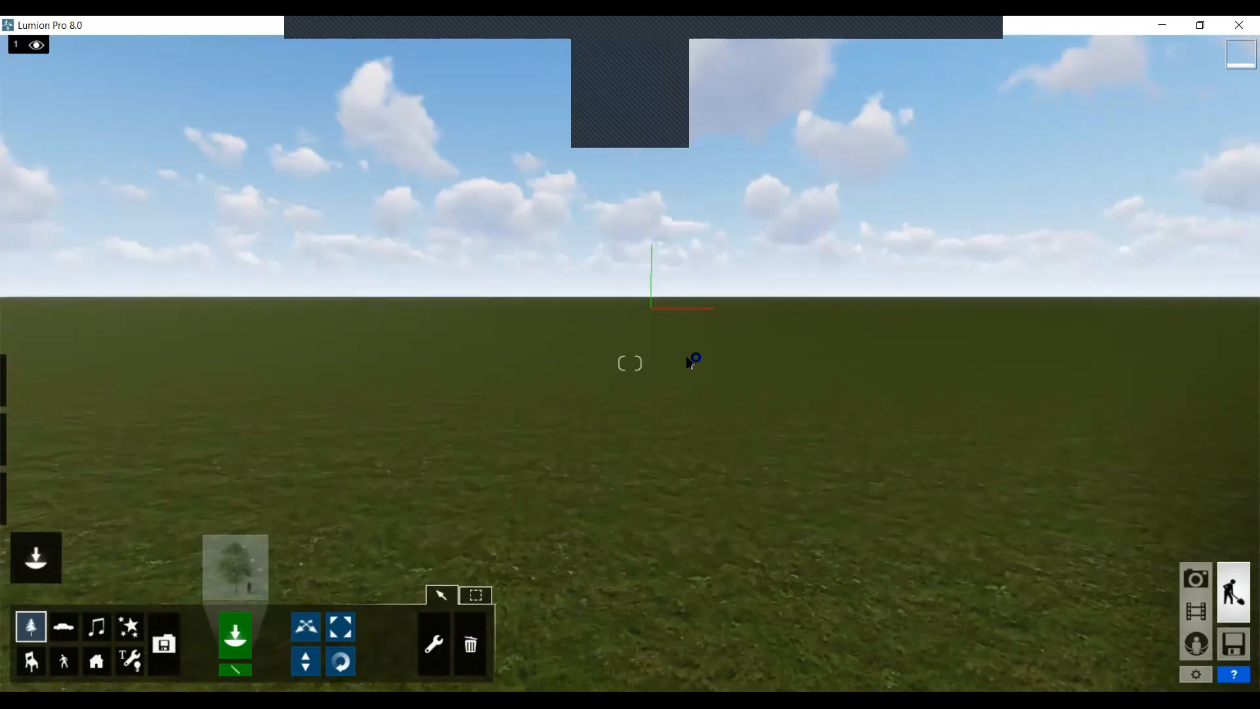
key(a)
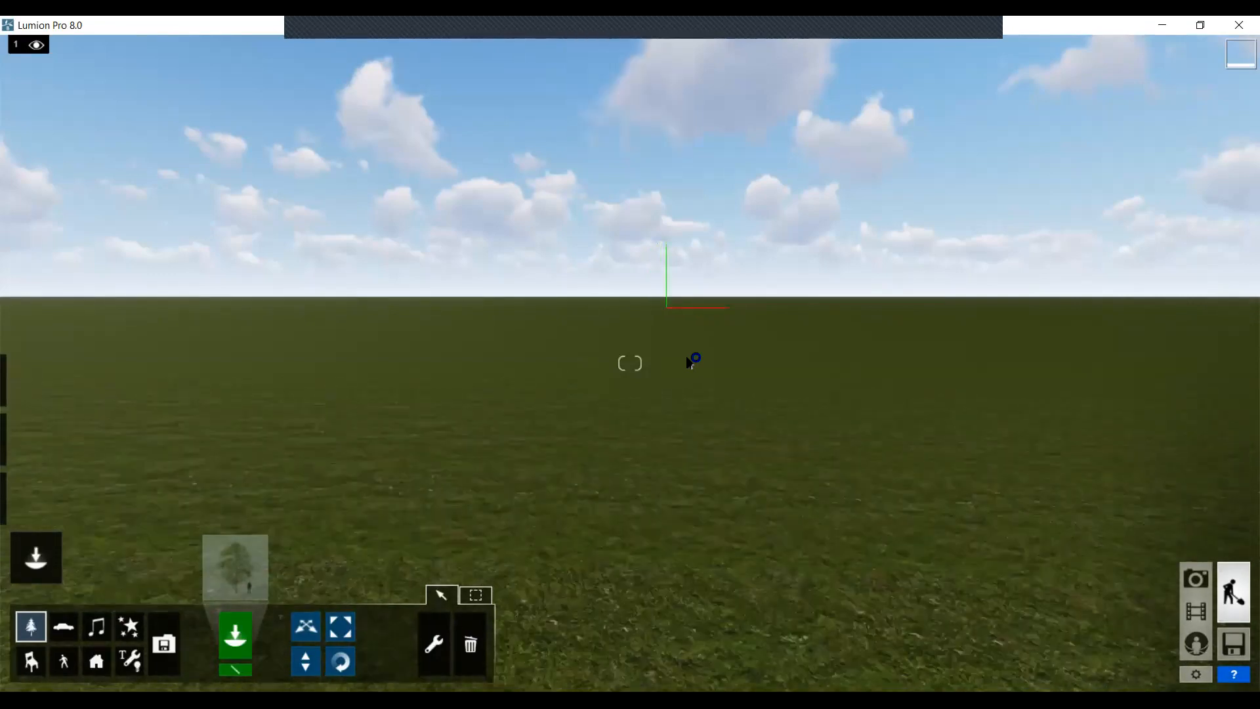
key(a)
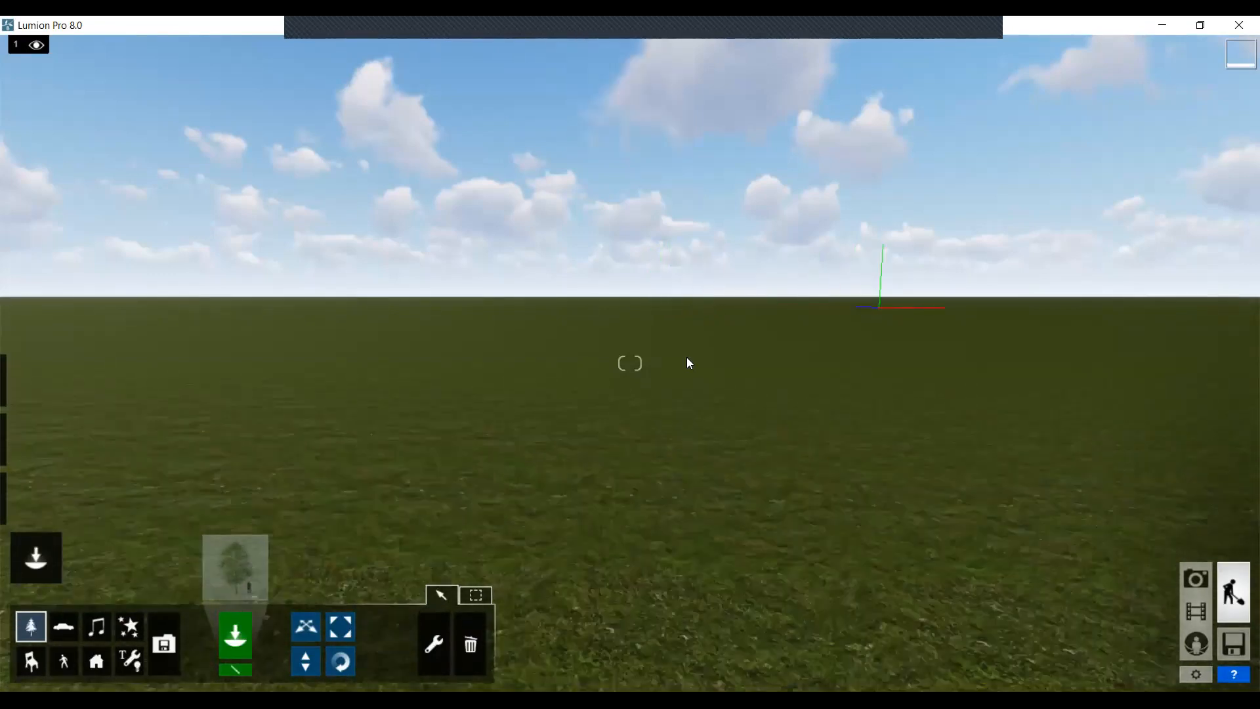
key(a)
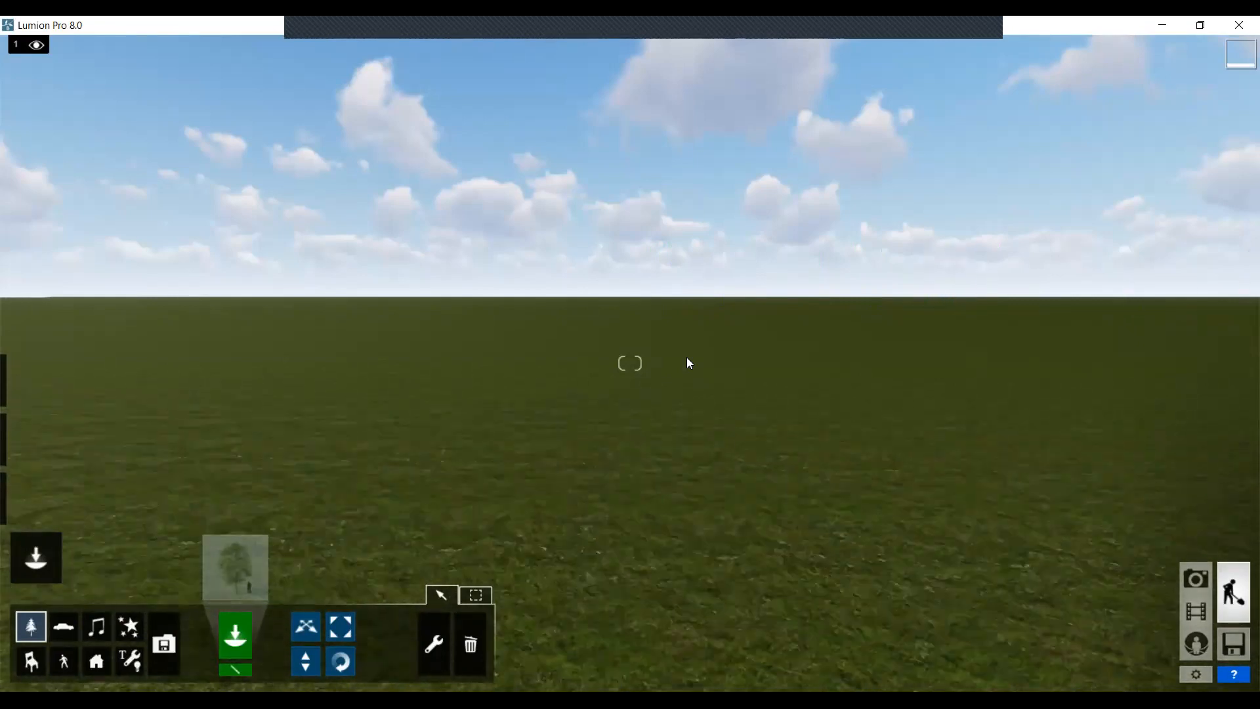
Raise the camera high above the field and turn it to look around from that height
key(q)
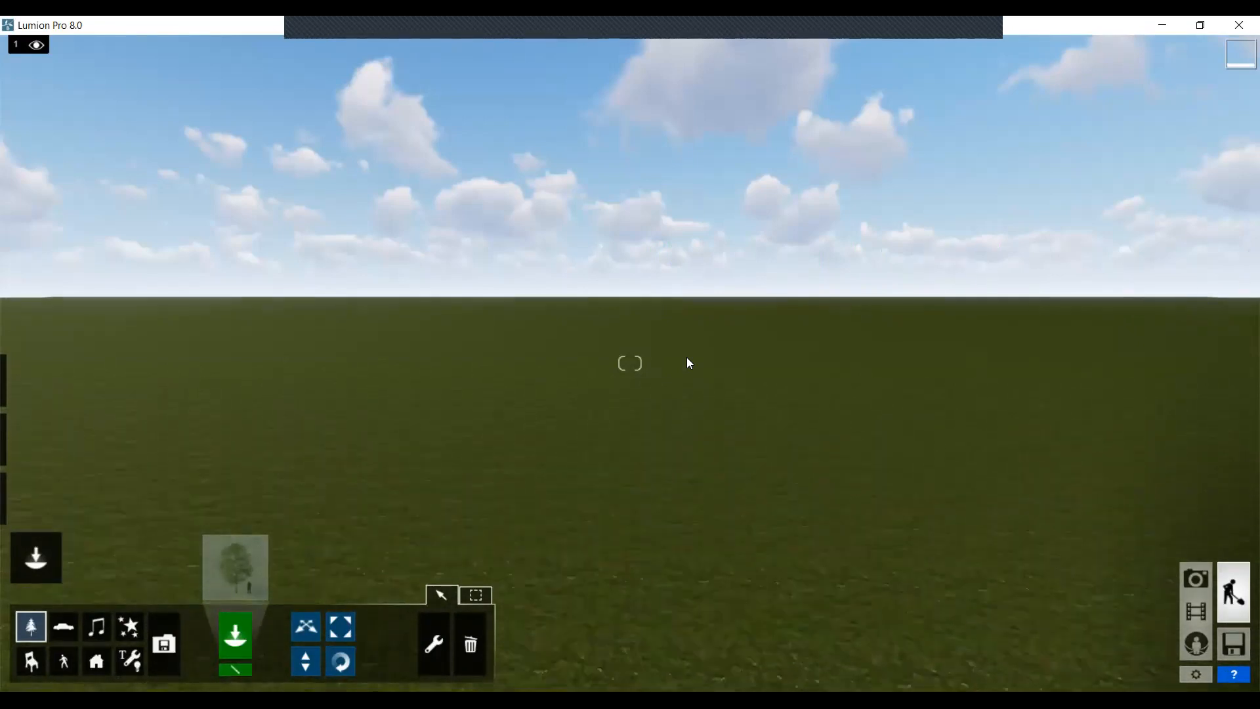
key(q)
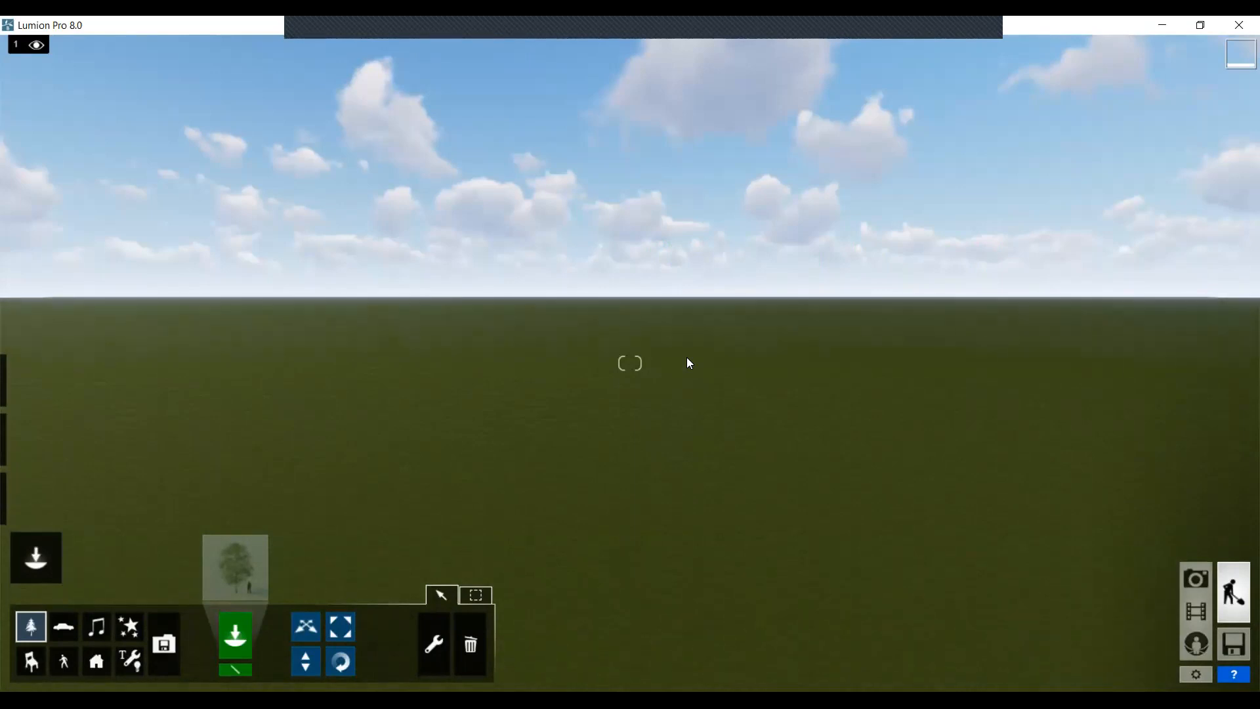
key(q)
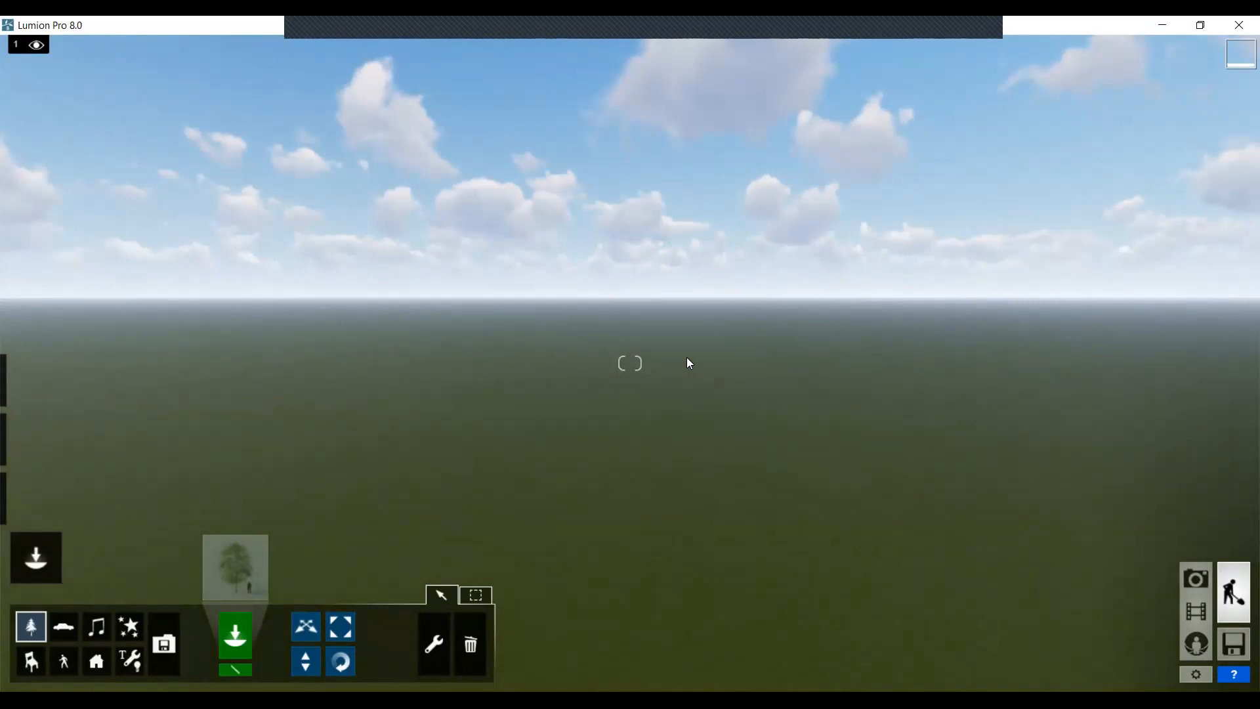
right_drag(636, 367, 686, 387)
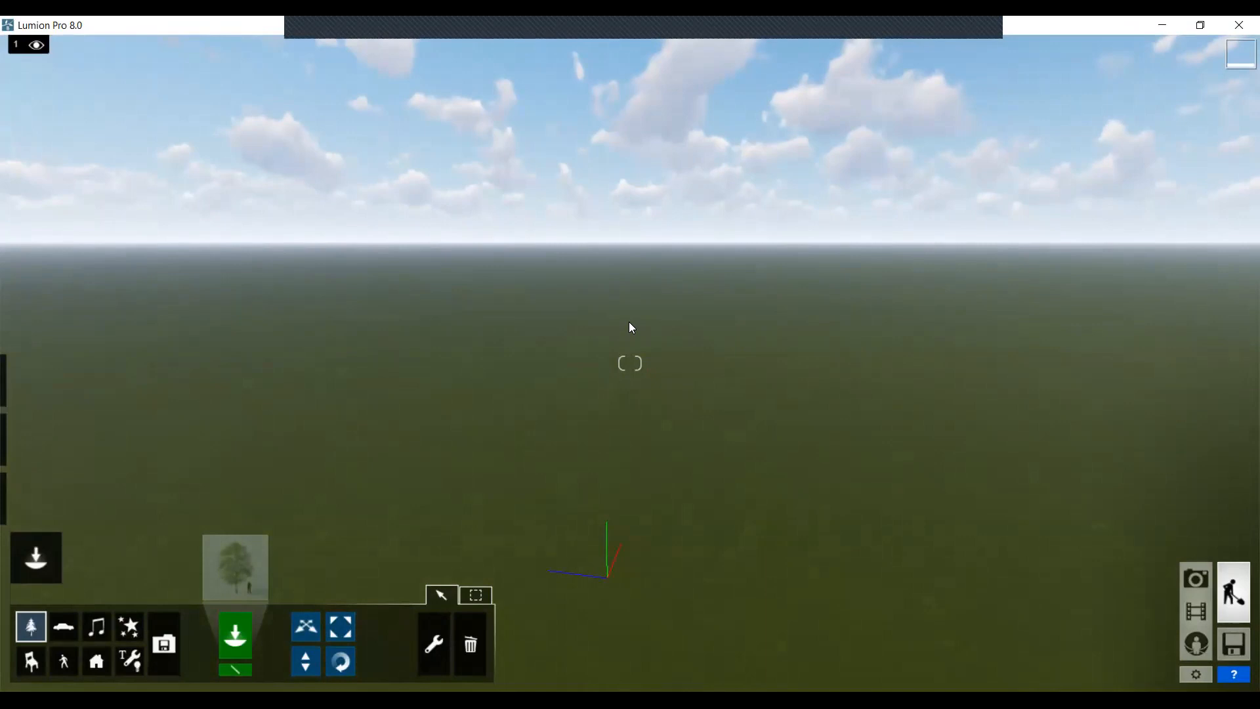
right_drag(682, 258, 634, 293)
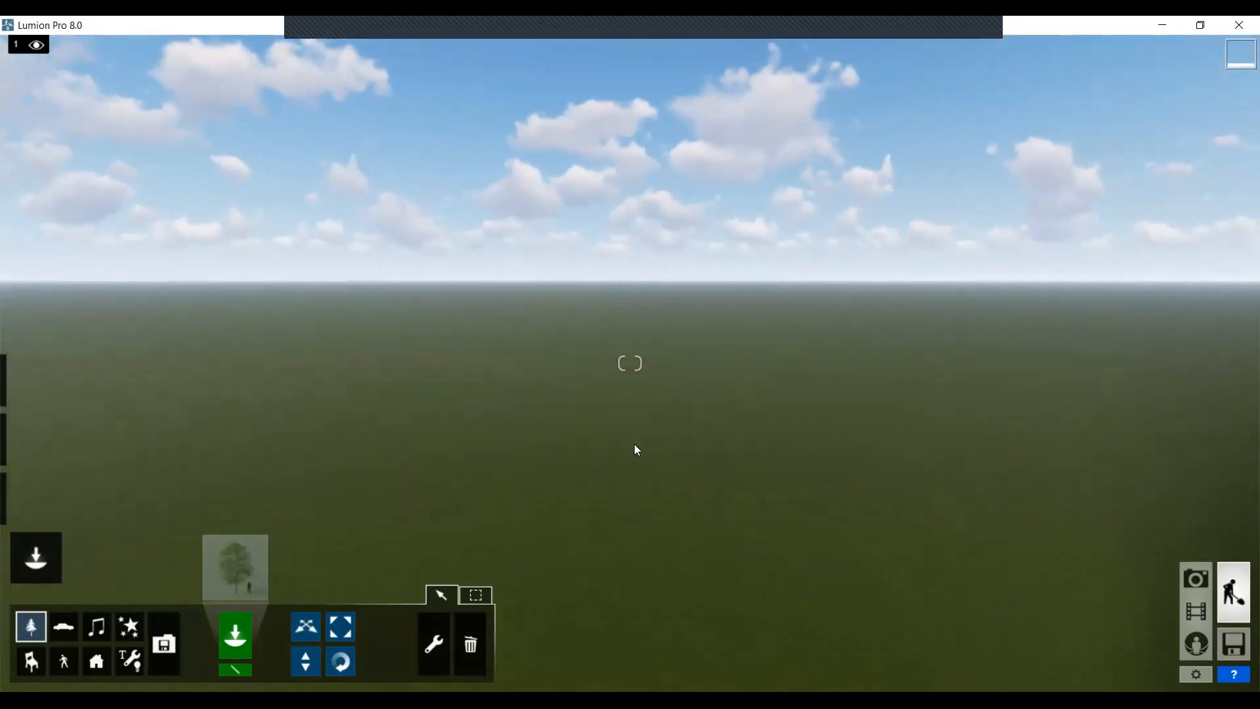
right_drag(517, 475, 596, 442)
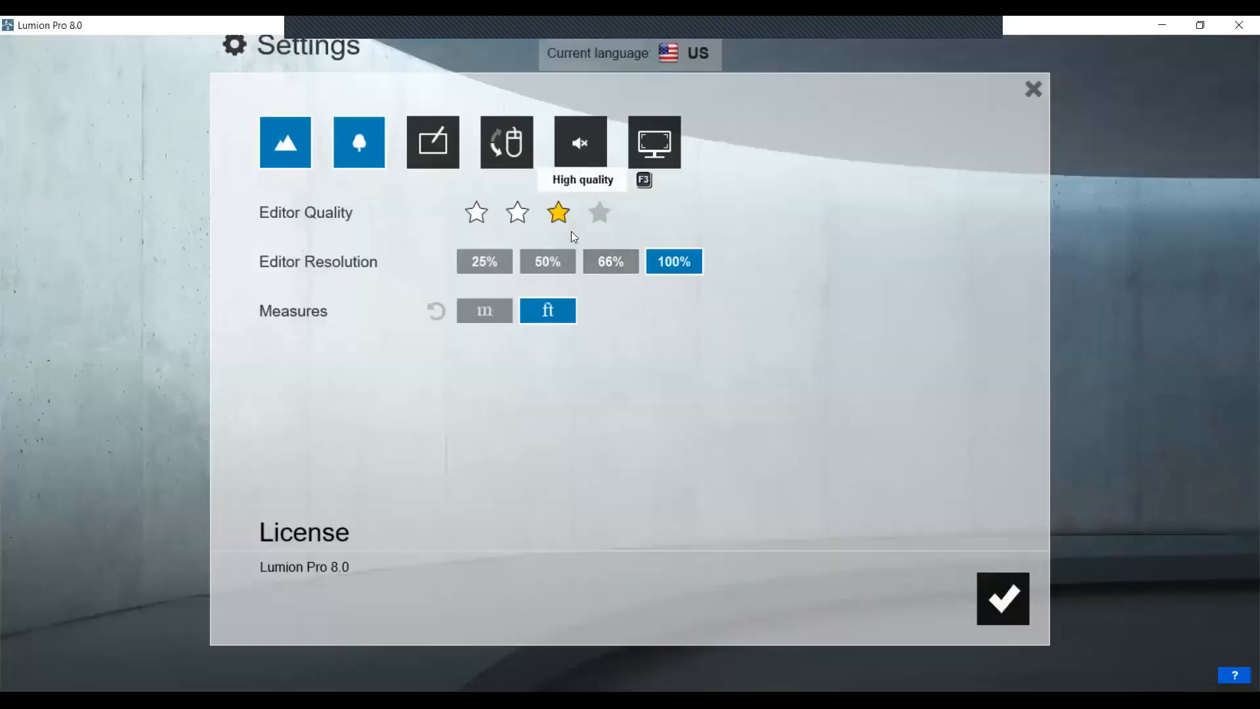
Set the editor resolution to 66%, turn off high-quality trees in the editor, and apply the settings
click(613, 263)
click(348, 128)
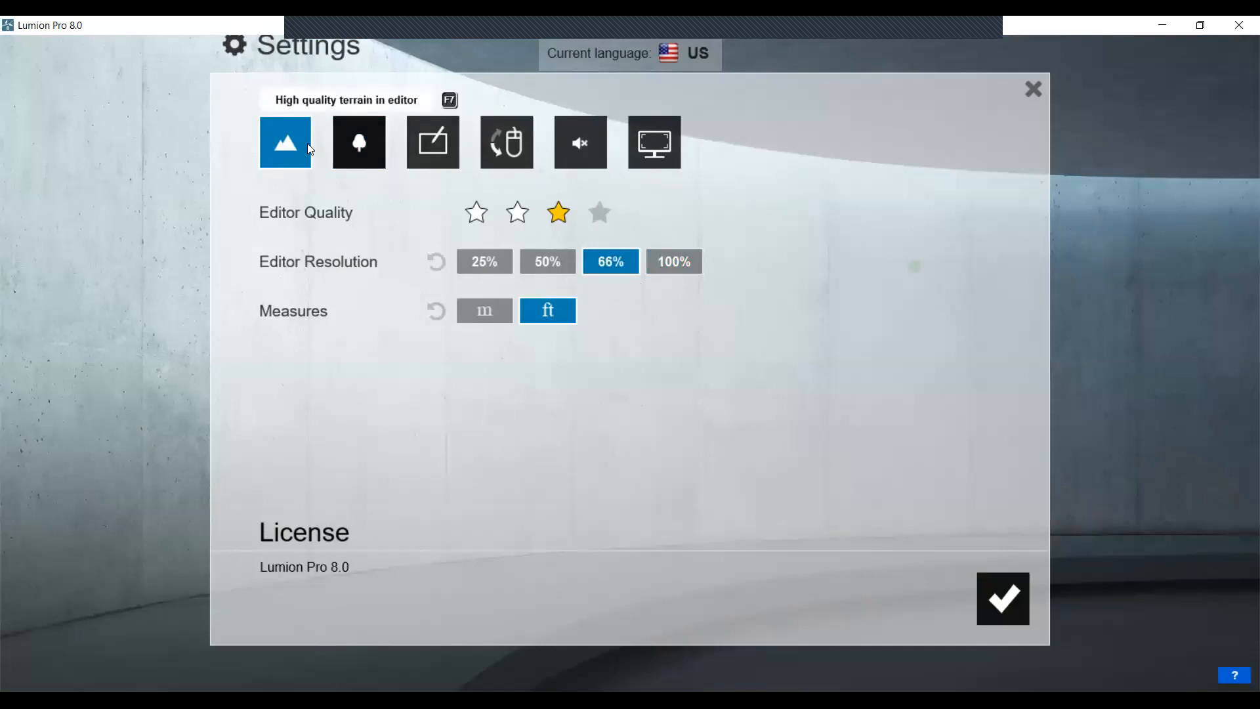
click(1015, 610)
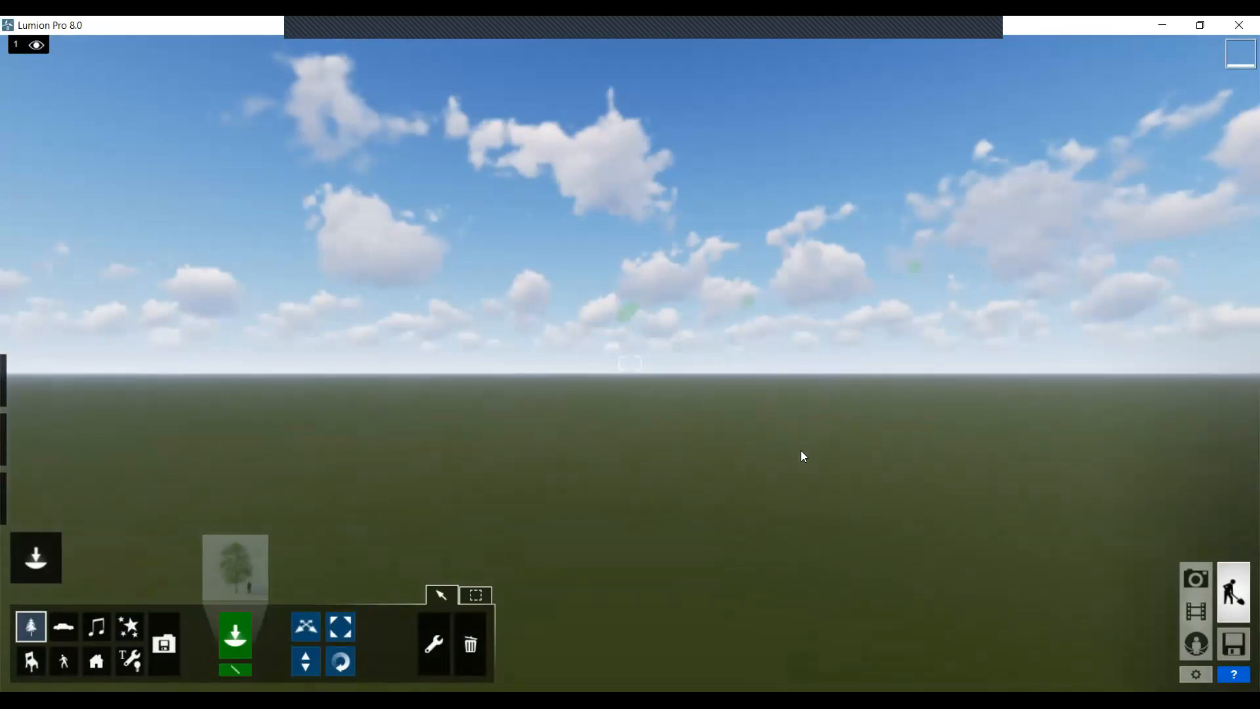
Look down and bring the camera close to the grass, turning it until the origin axes are in view
mouse_move(716, 25)
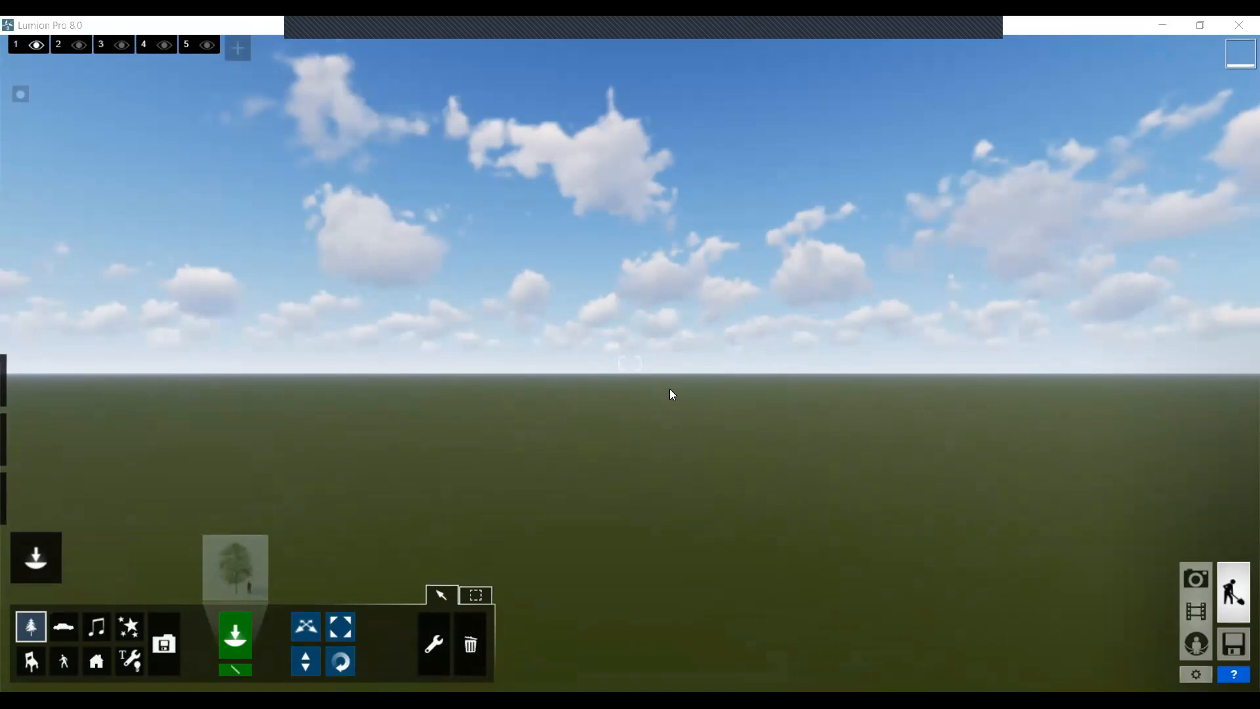
right_drag(670, 388, 677, 387)
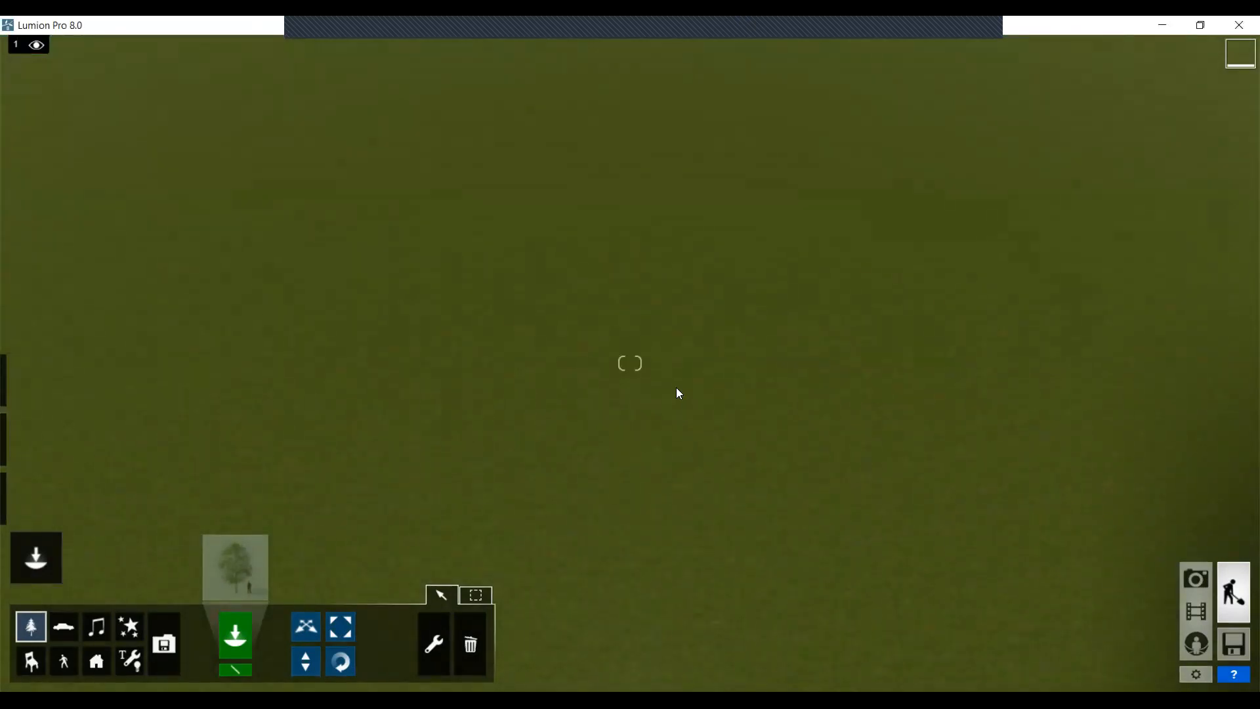
scroll(654, 465, up, 5)
right_drag(658, 462, 626, 420)
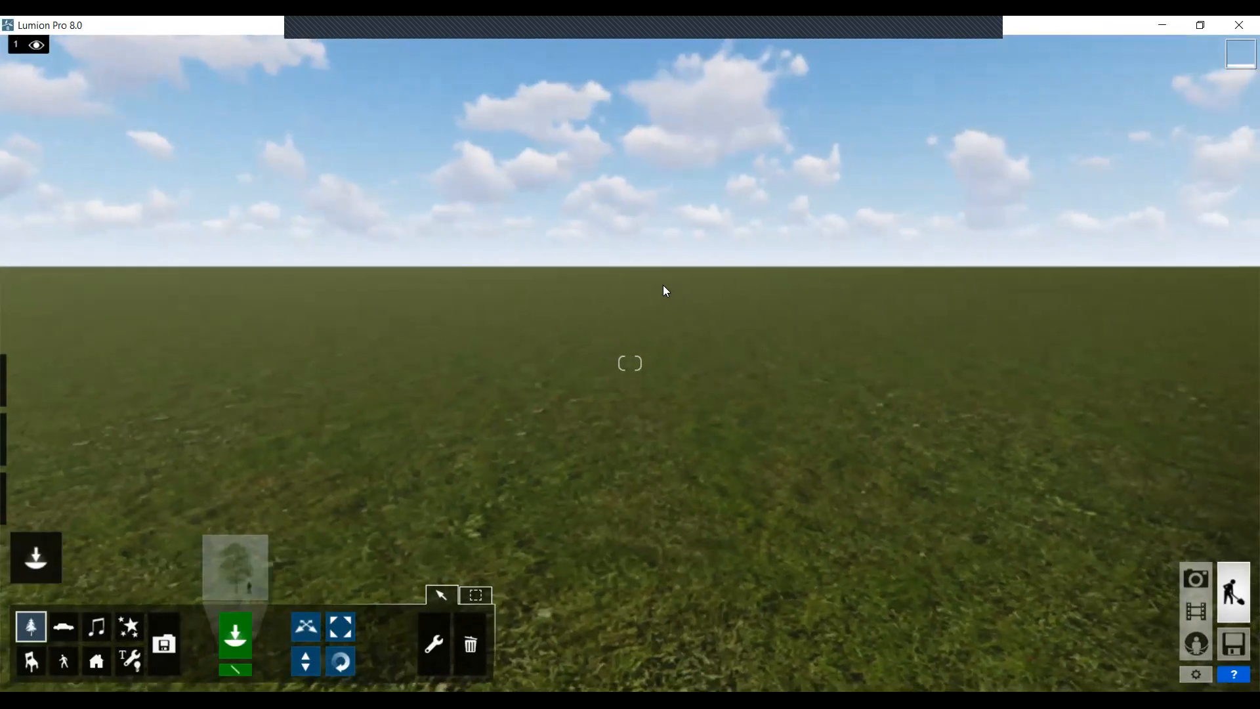
right_drag(564, 284, 538, 284)
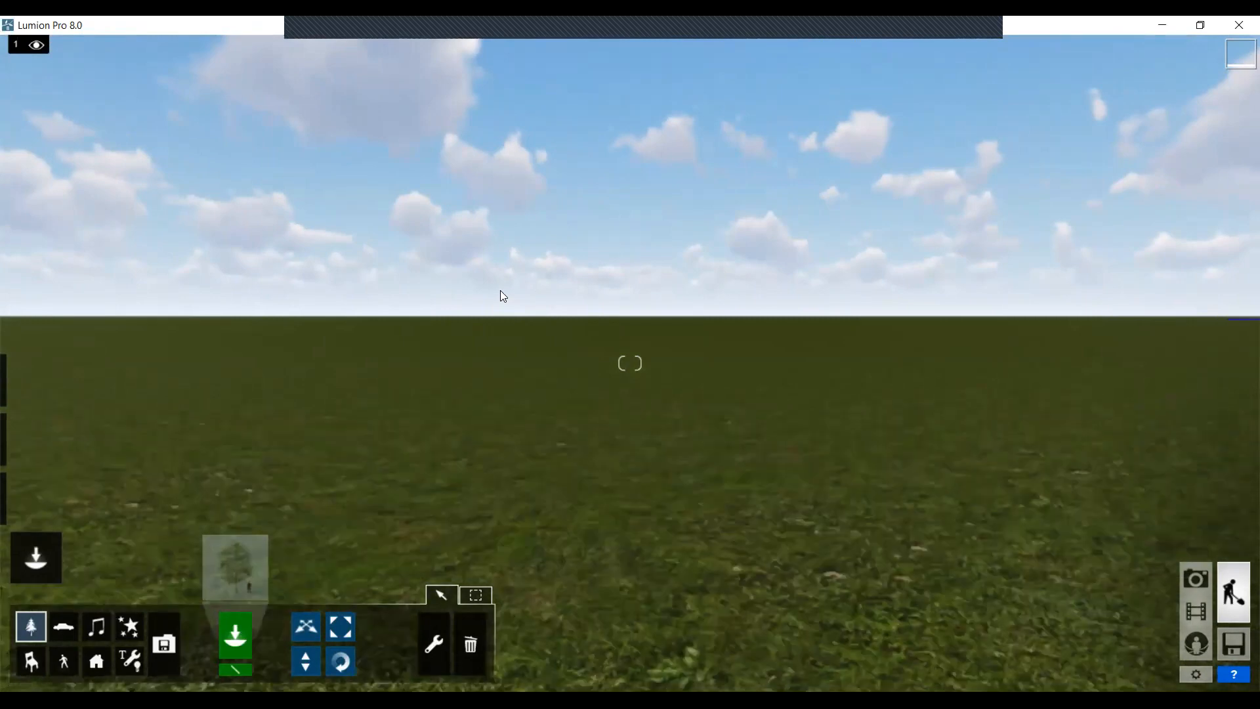
right_drag(632, 405, 459, 298)
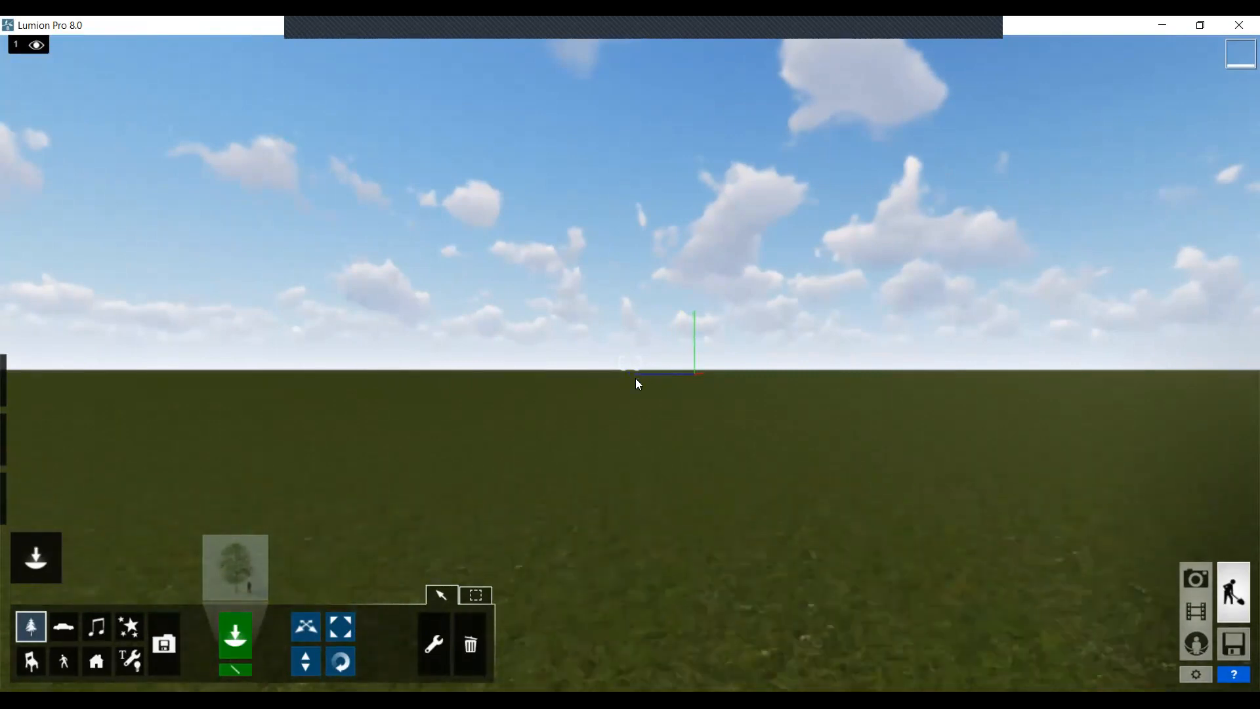
Turn the camera around the origin axes, raise it above the field, and tilt the view between ground and sky
right_drag(613, 382, 932, 382)
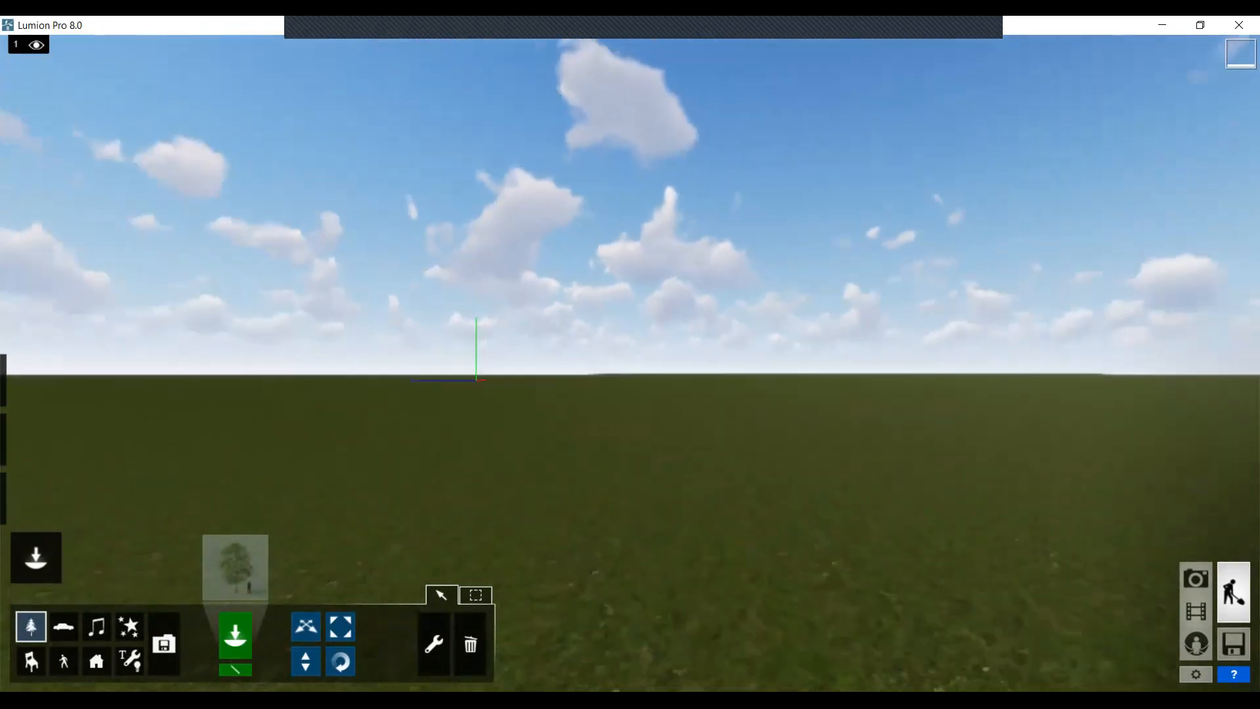
mouse_move(630, 363)
right_down()
mouse_move(1129, 374)
mouse_move(755, 365)
mouse_move(1128, 371)
mouse_move(755, 361)
mouse_move(1004, 362)
mouse_move(1129, 381)
mouse_move(709, 361)
mouse_move(879, 459)
mouse_move(713, 372)
mouse_move(769, 387)
mouse_move(806, 415)
mouse_move(833, 409)
mouse_move(647, 358)
right_up()
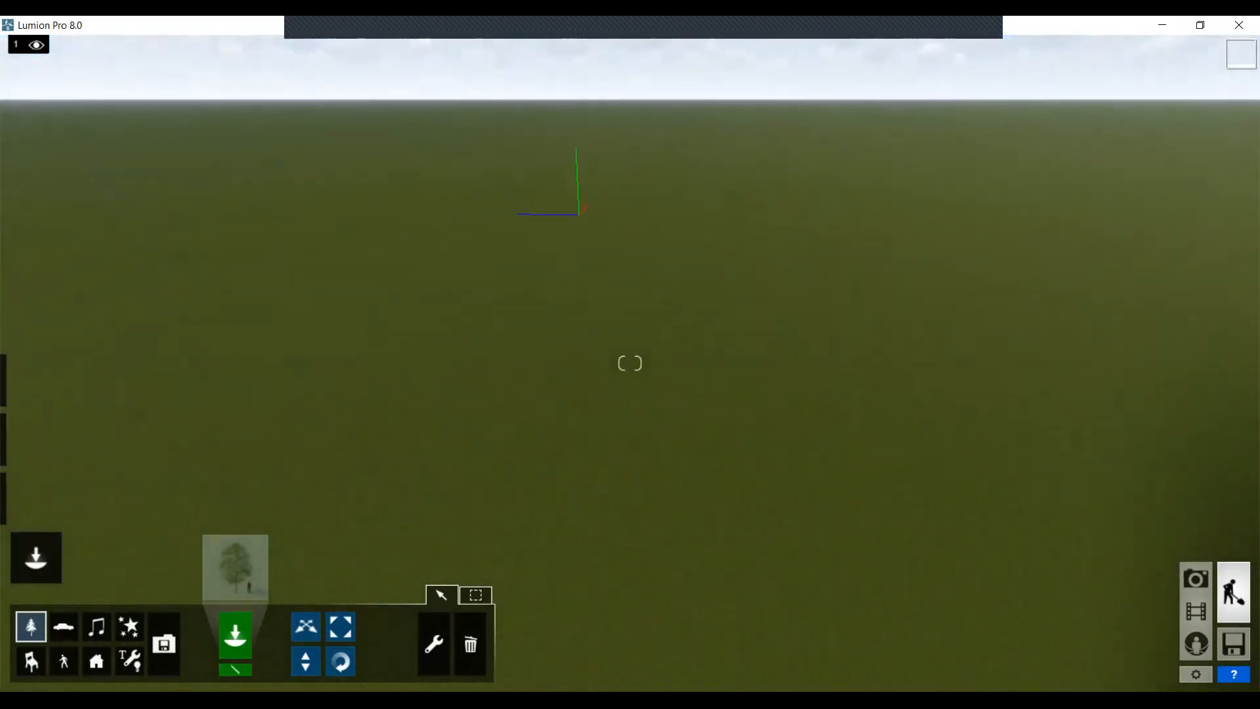
right_drag(630, 363, 611, 310)
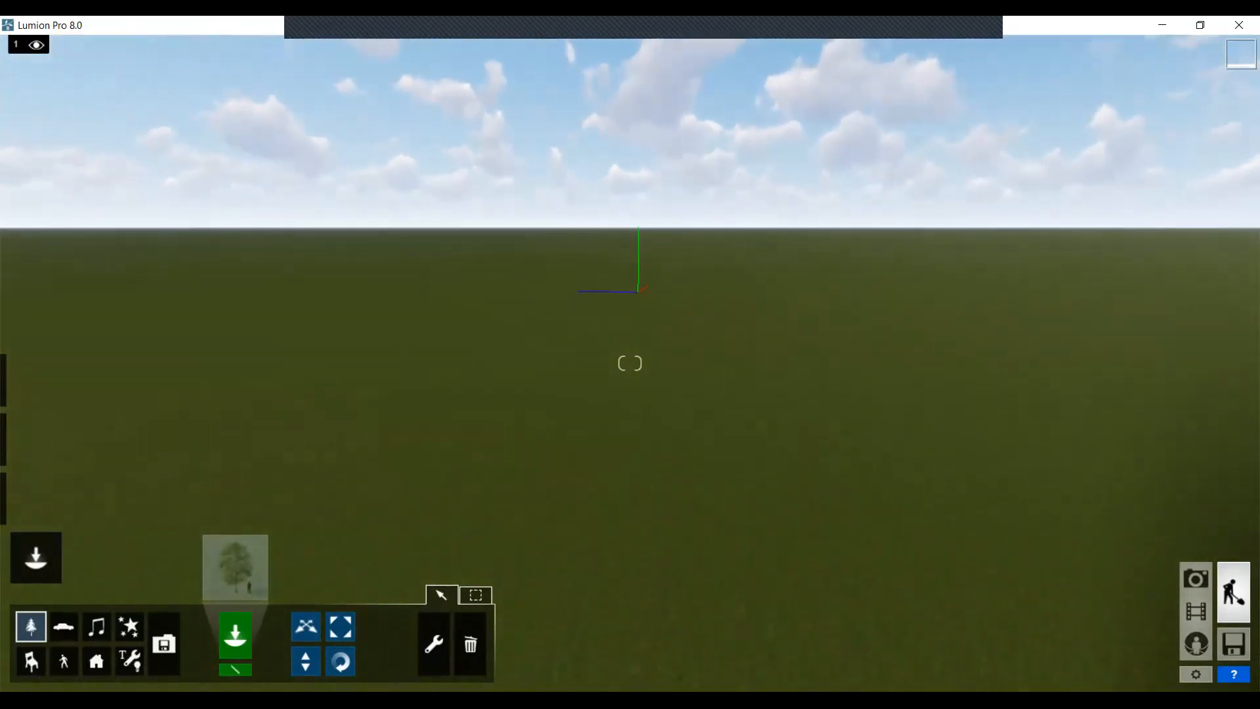
Move the camera forward and down to the grass, turning it until the origin axes are at the centre of the view
right_drag(630, 363, 447, 412)
mouse_move(707, 413)
right_down()
mouse_move(684, 418)
mouse_move(693, 401)
right_up()
key(w)
right_drag(714, 449, 571, 472)
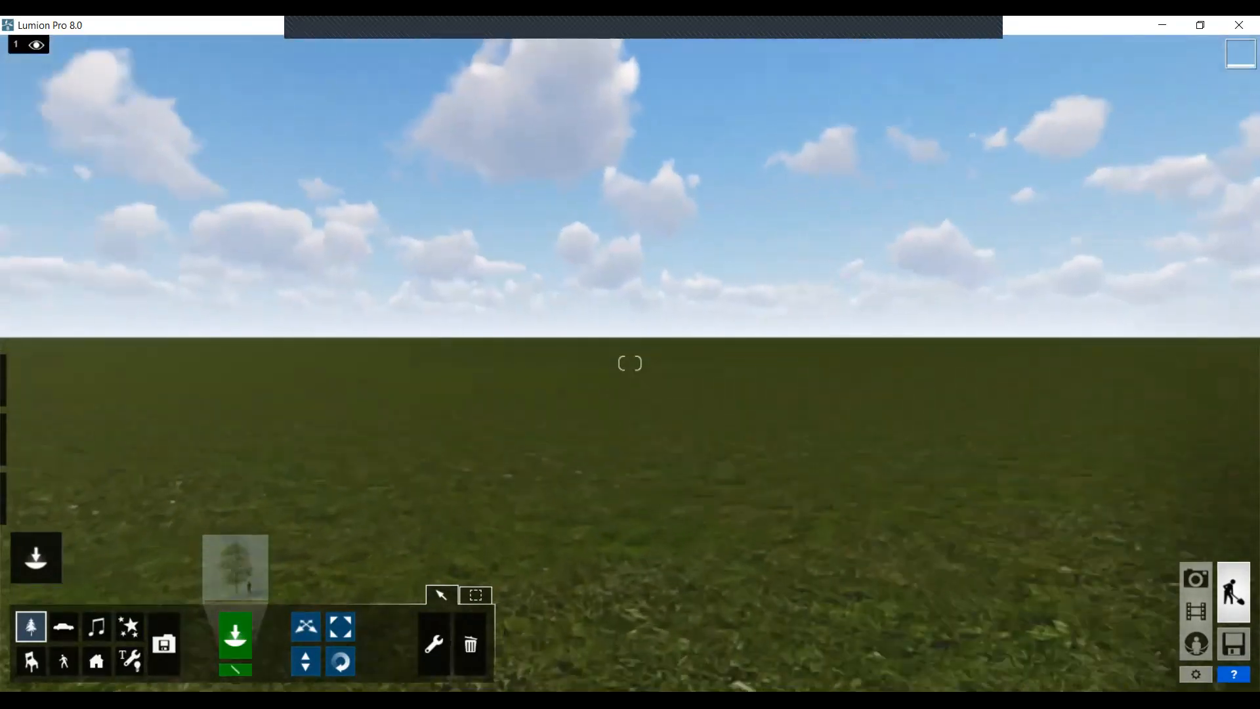
right_drag(630, 363, 613, 384)
key(w)
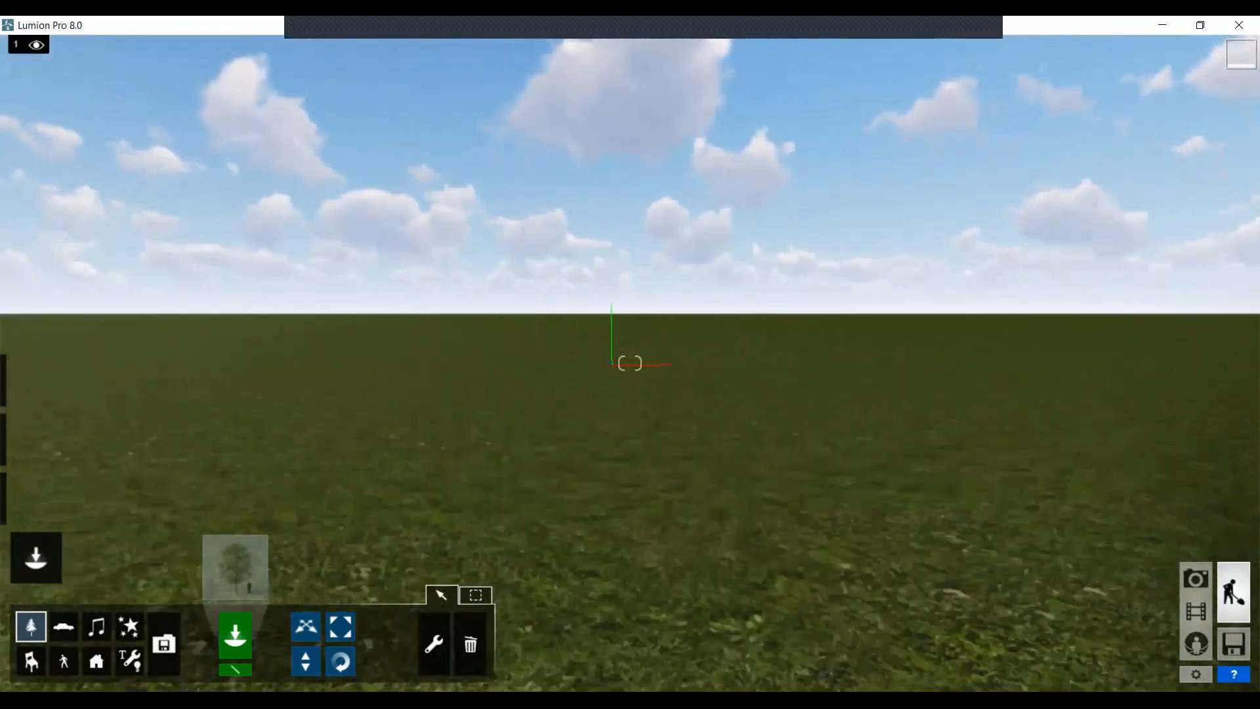
Look down at the grass, slide the camera sideways, and turn it until the origin axes are centred on the horizon
right_drag(981, 431, 955, 430)
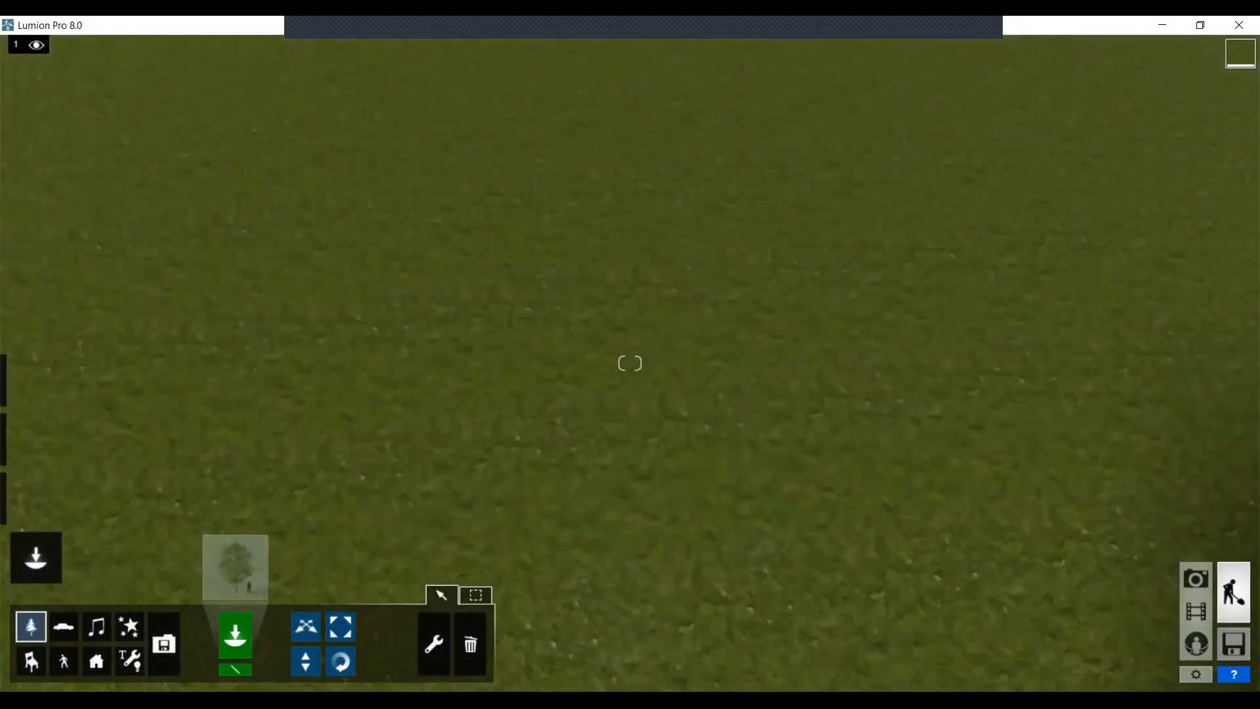
right_drag(630, 363, 717, 449)
key(d)
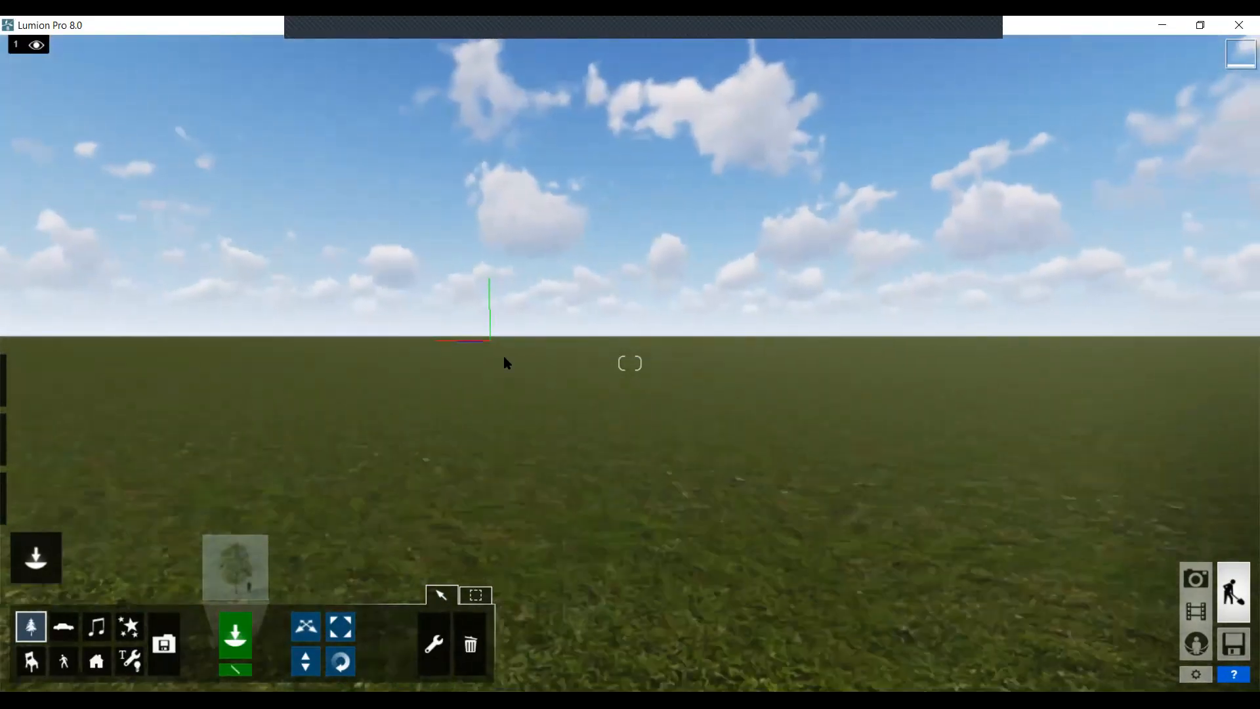
right_drag(768, 354, 697, 326)
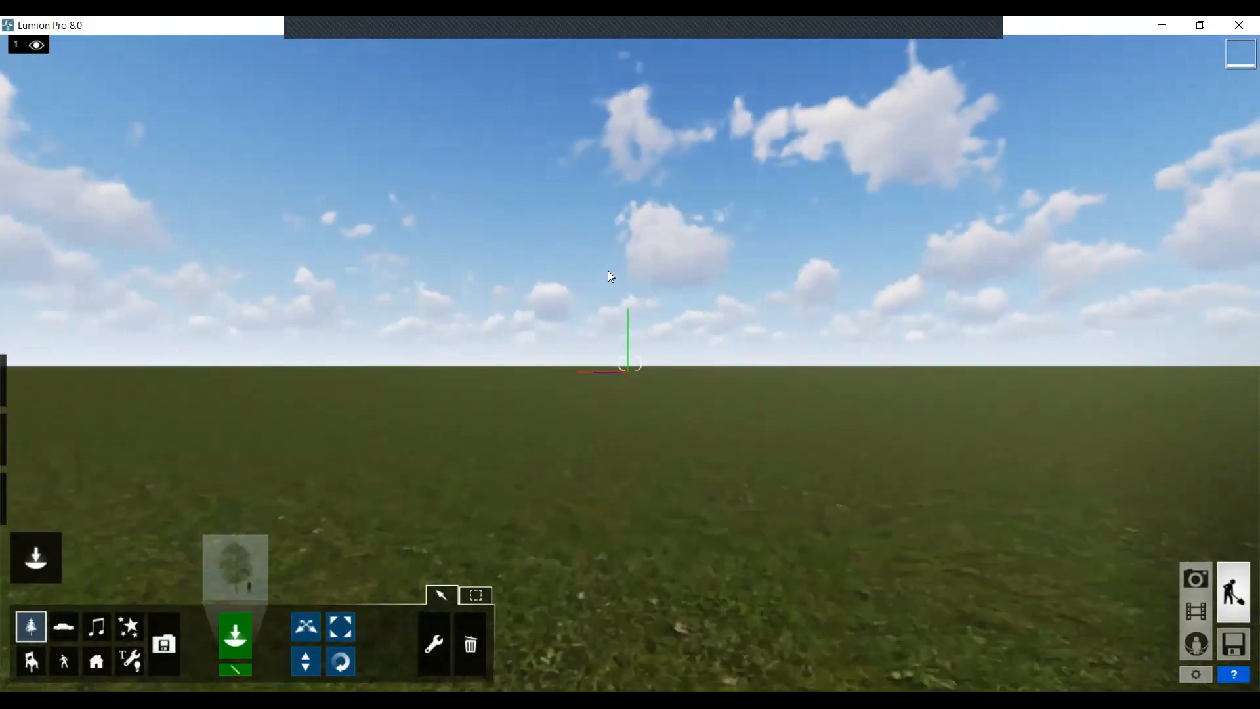
Advance the camera toward the origin axes in small increments and tilt the view down toward the grass
scroll(623, 326, up, 4)
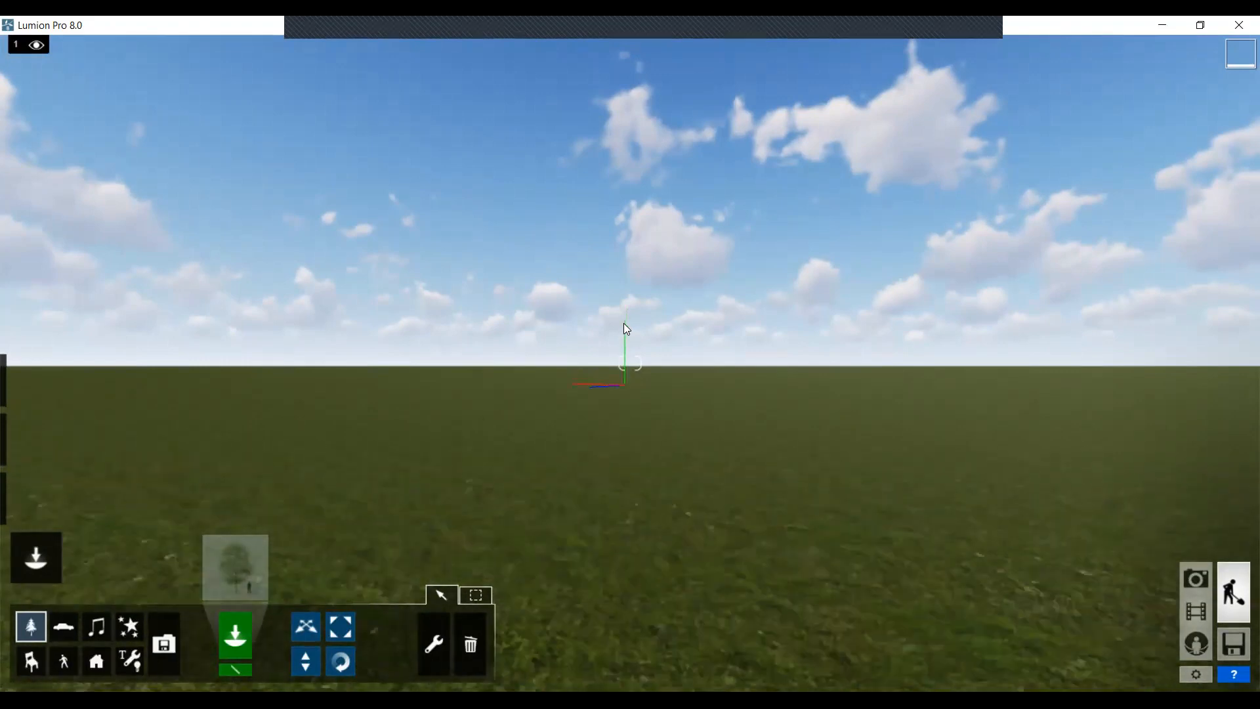
key(w)
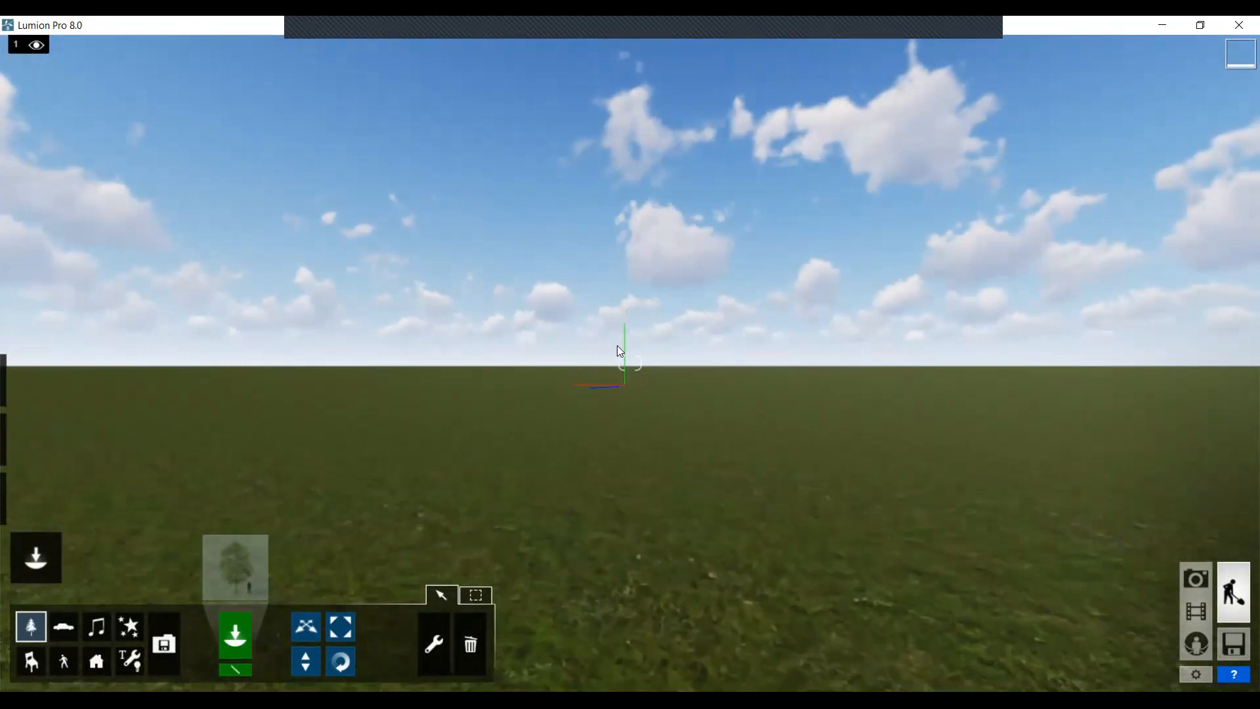
key(w)
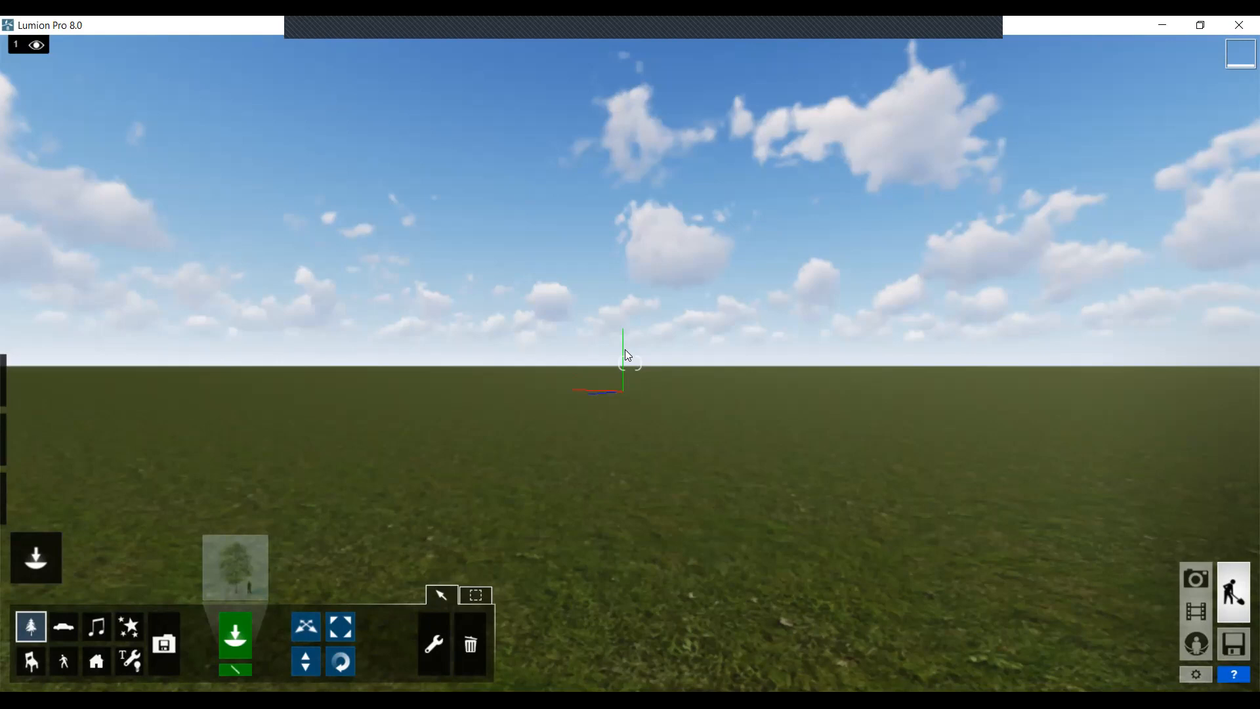
key(w)
mouse_move(625, 349)
right_down()
mouse_move(625, 366)
mouse_move(486, 485)
mouse_move(479, 427)
mouse_move(590, 430)
mouse_move(617, 542)
mouse_move(633, 357)
mouse_move(640, 476)
mouse_move(641, 354)
mouse_move(643, 427)
mouse_move(676, 466)
mouse_move(610, 423)
mouse_move(702, 446)
mouse_move(670, 436)
mouse_move(649, 342)
mouse_move(649, 472)
mouse_move(670, 394)
mouse_move(669, 463)
mouse_move(630, 470)
right_up()
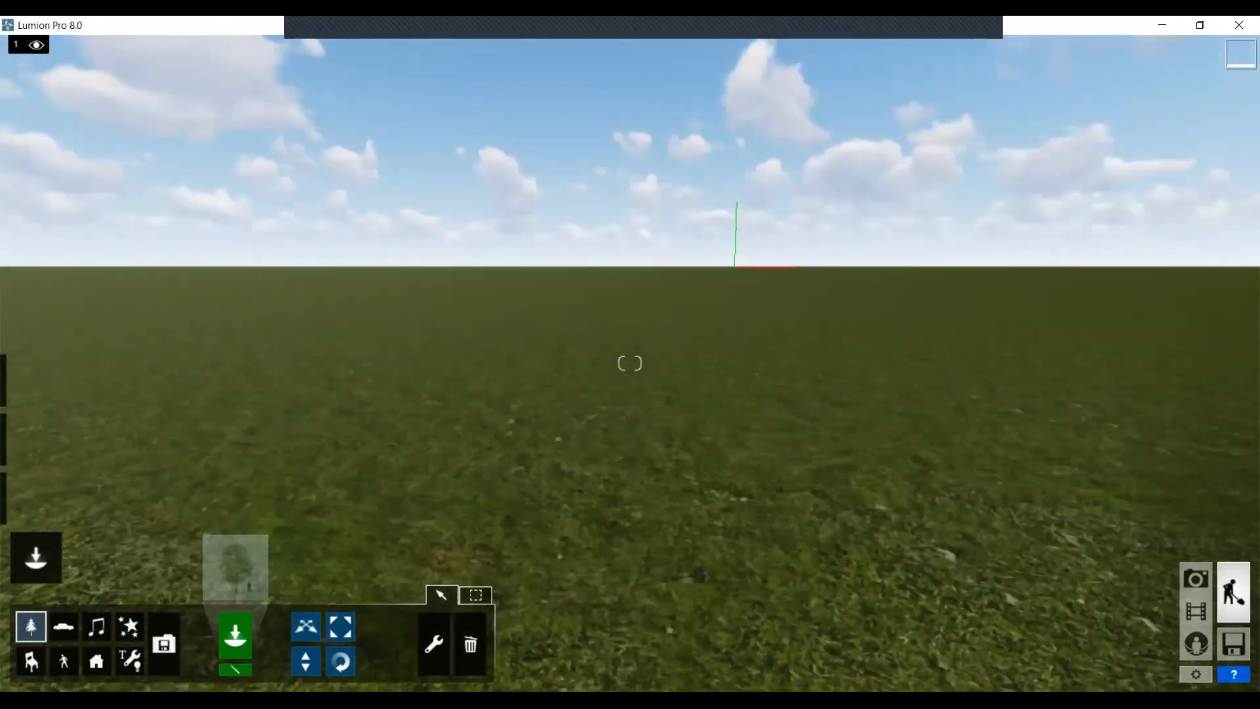
Centre the distant origin axes, slide the camera right, and view the axes up close from above
mouse_move(735, 265)
right_down()
mouse_move(834, 233)
mouse_move(919, 282)
mouse_move(578, 251)
mouse_move(826, 272)
mouse_move(709, 328)
mouse_move(840, 364)
mouse_move(879, 289)
mouse_move(853, 253)
mouse_move(630, 305)
mouse_move(761, 322)
mouse_move(840, 294)
mouse_move(906, 303)
mouse_move(459, 283)
mouse_move(604, 265)
right_up()
mouse_move(663, 370)
right_down()
mouse_move(701, 361)
mouse_move(650, 367)
mouse_move(683, 357)
mouse_move(656, 334)
mouse_move(673, 348)
mouse_move(630, 365)
mouse_move(624, 354)
right_up()
key(d)
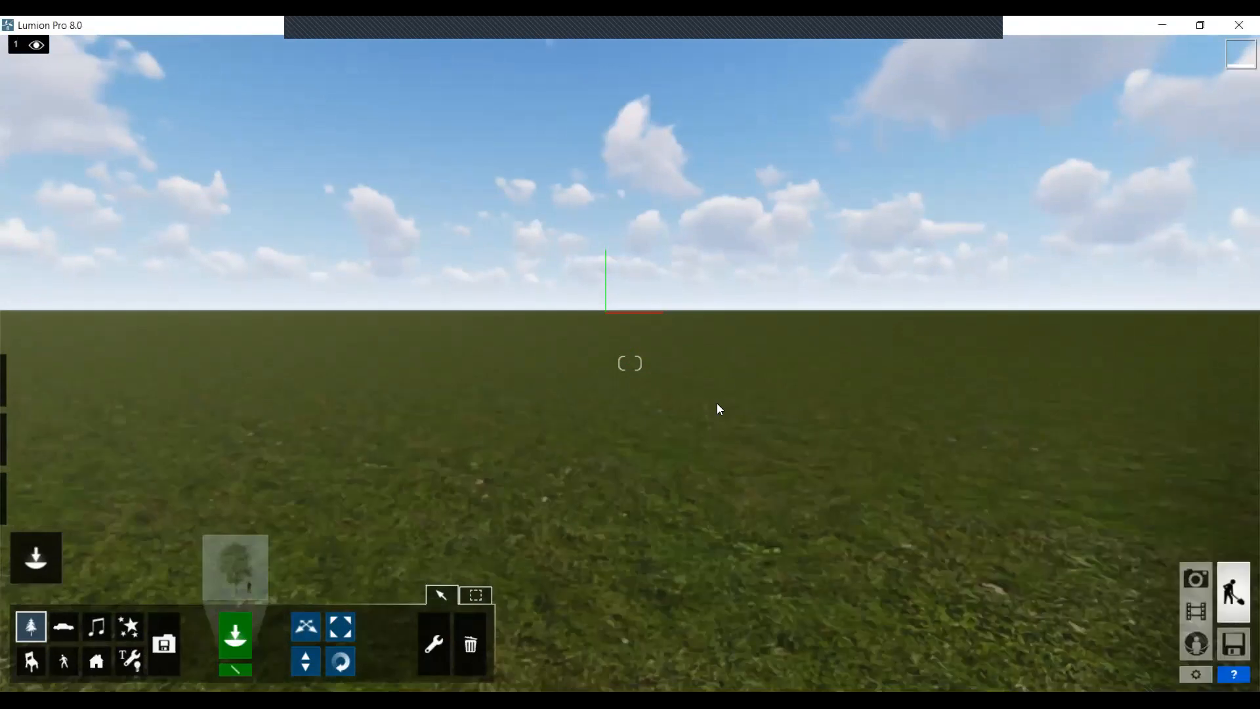
right_drag(634, 381, 846, 363)
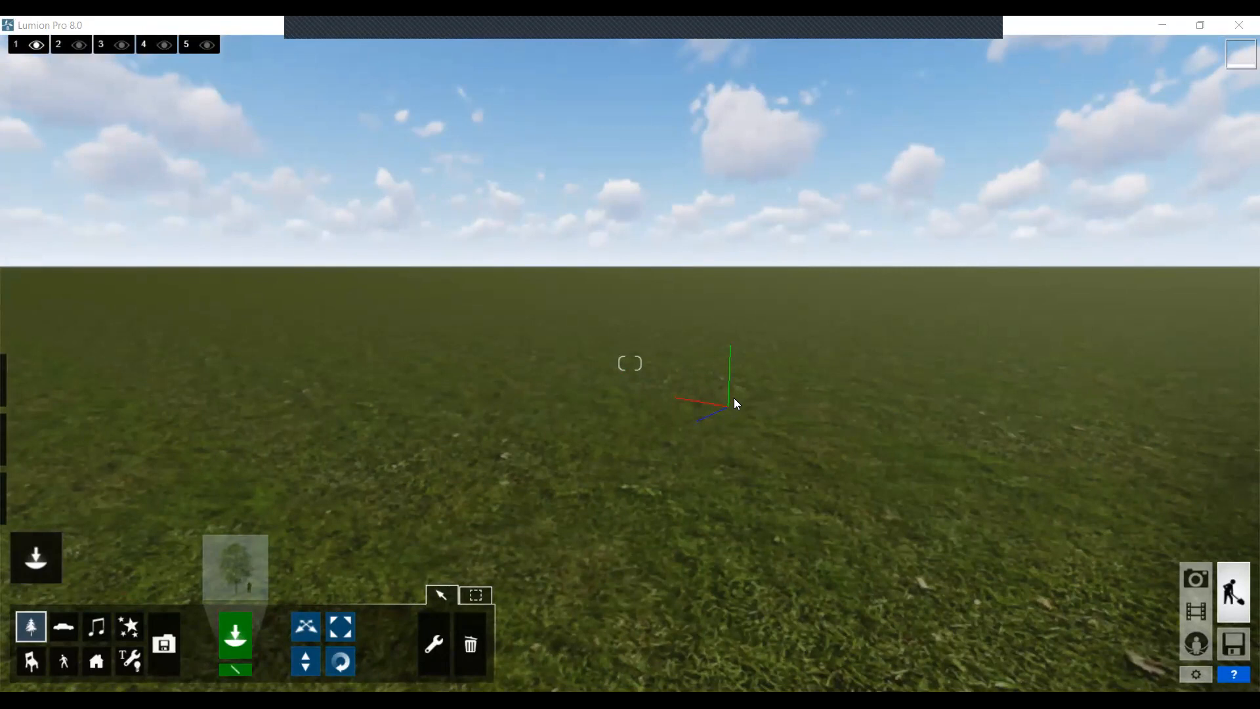
right_drag(660, 412, 658, 417)
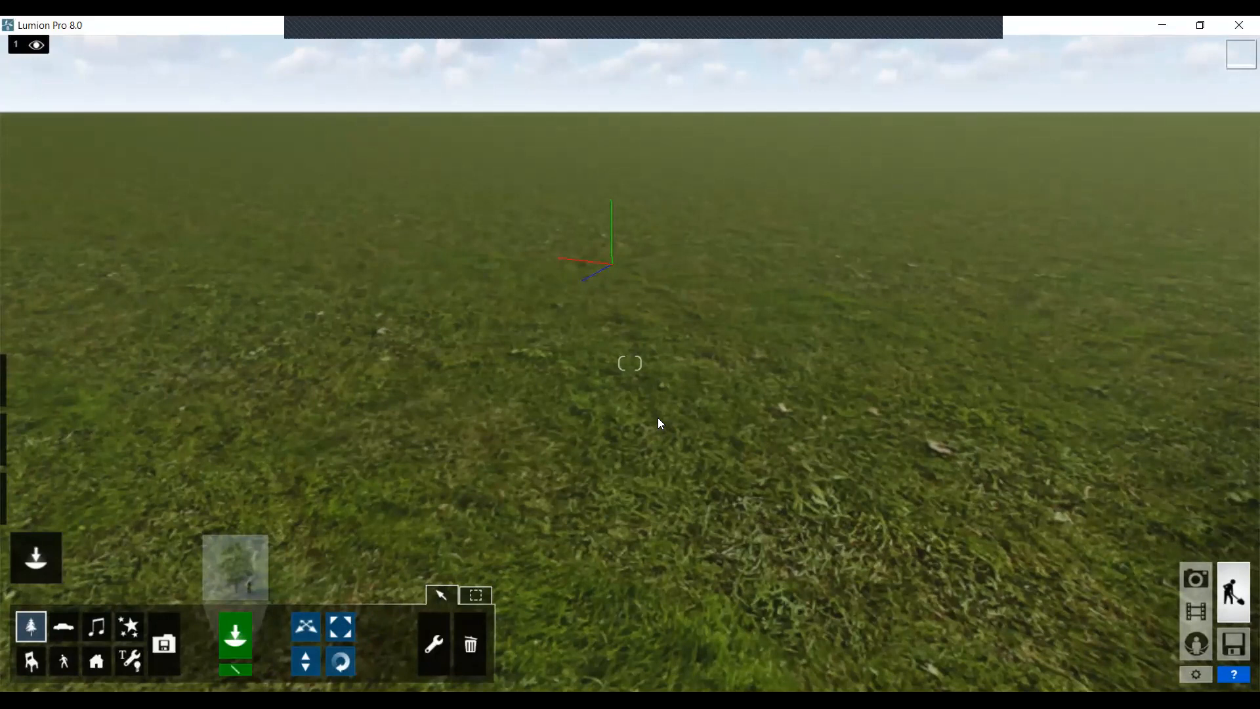
Back the camera far away from the origin axes and turn it until they are centred on the horizon
right_drag(447, 424, 525, 282)
scroll(623, 405, down, 10)
right_drag(656, 381, 696, 382)
right_drag(621, 377, 624, 375)
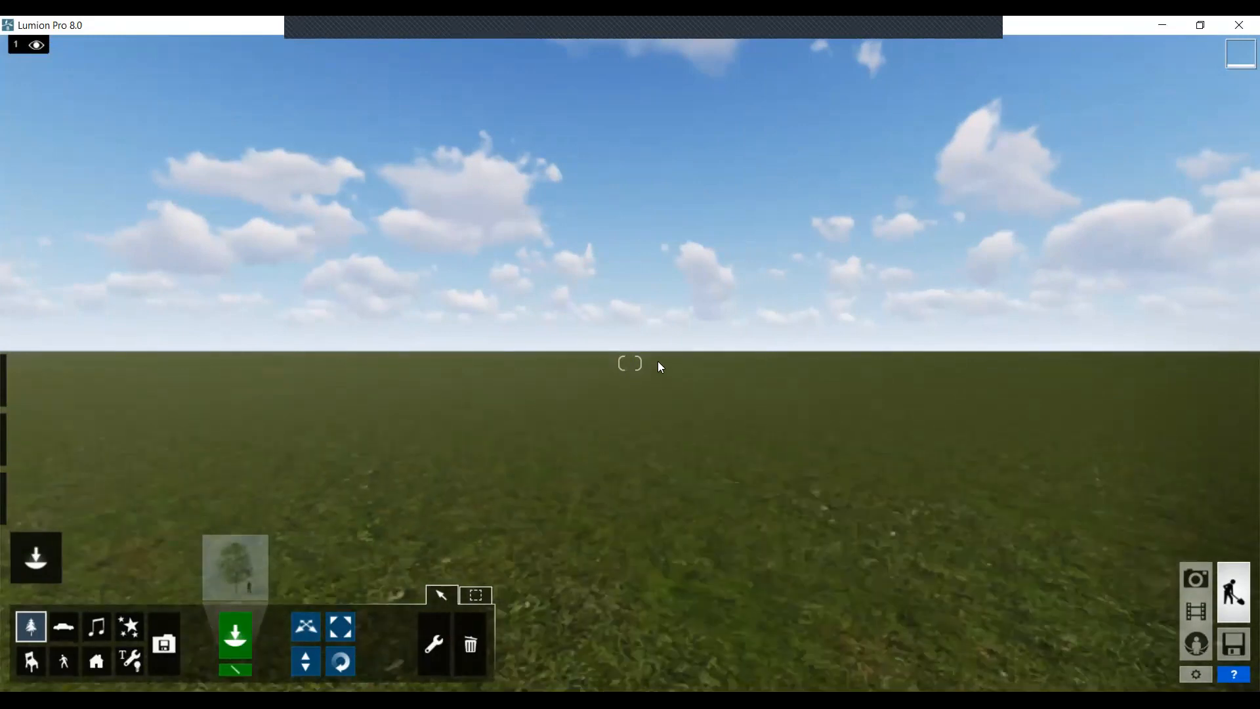
right_drag(607, 374, 597, 374)
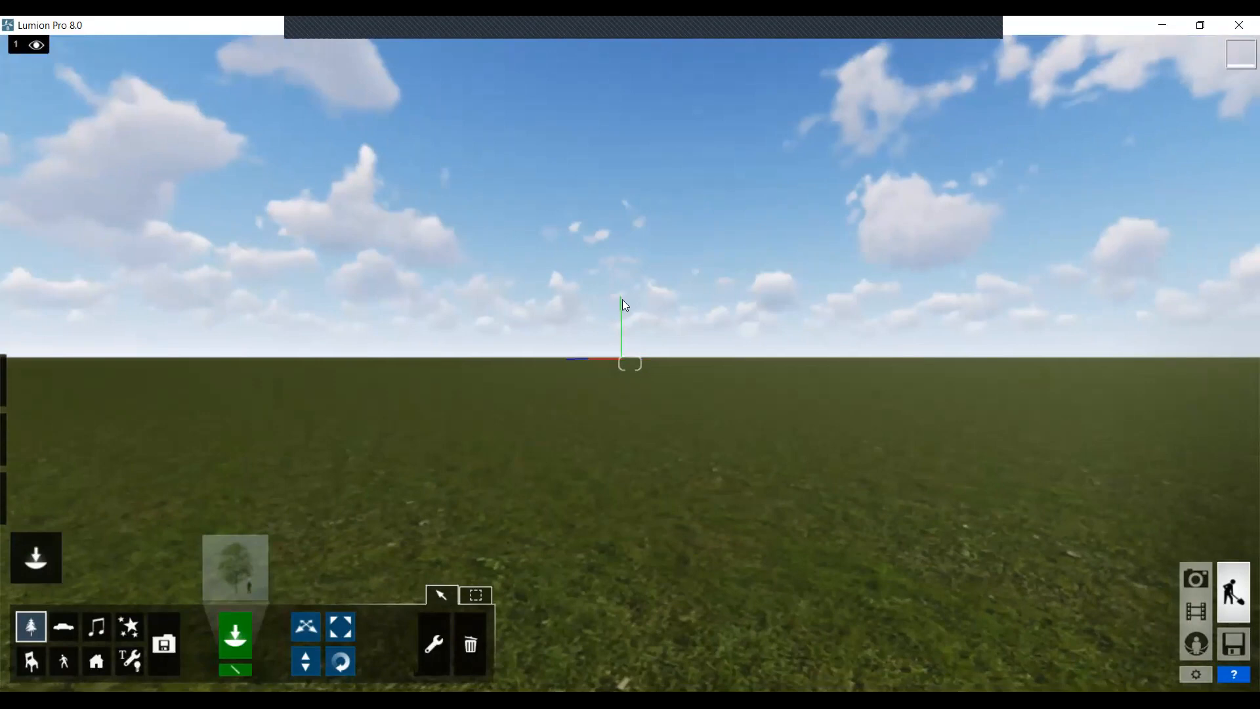
right_drag(608, 374, 608, 374)
right_drag(131, 354, 640, 315)
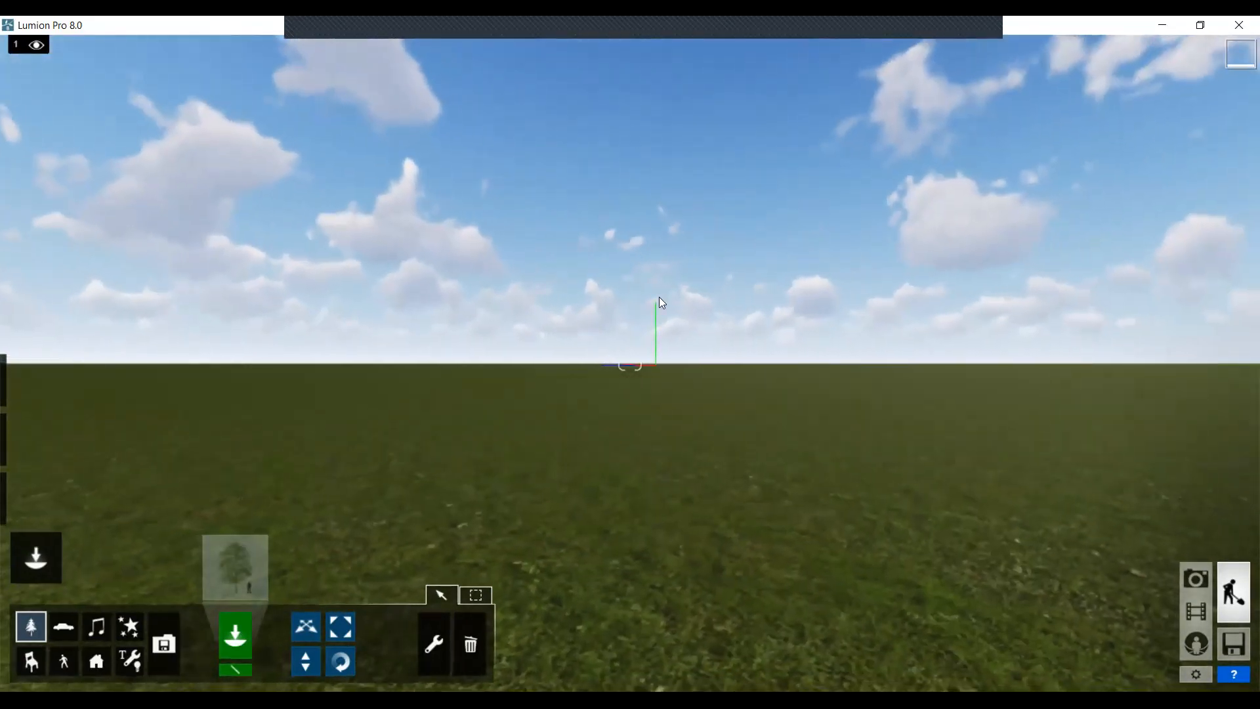
right_drag(668, 363, 670, 386)
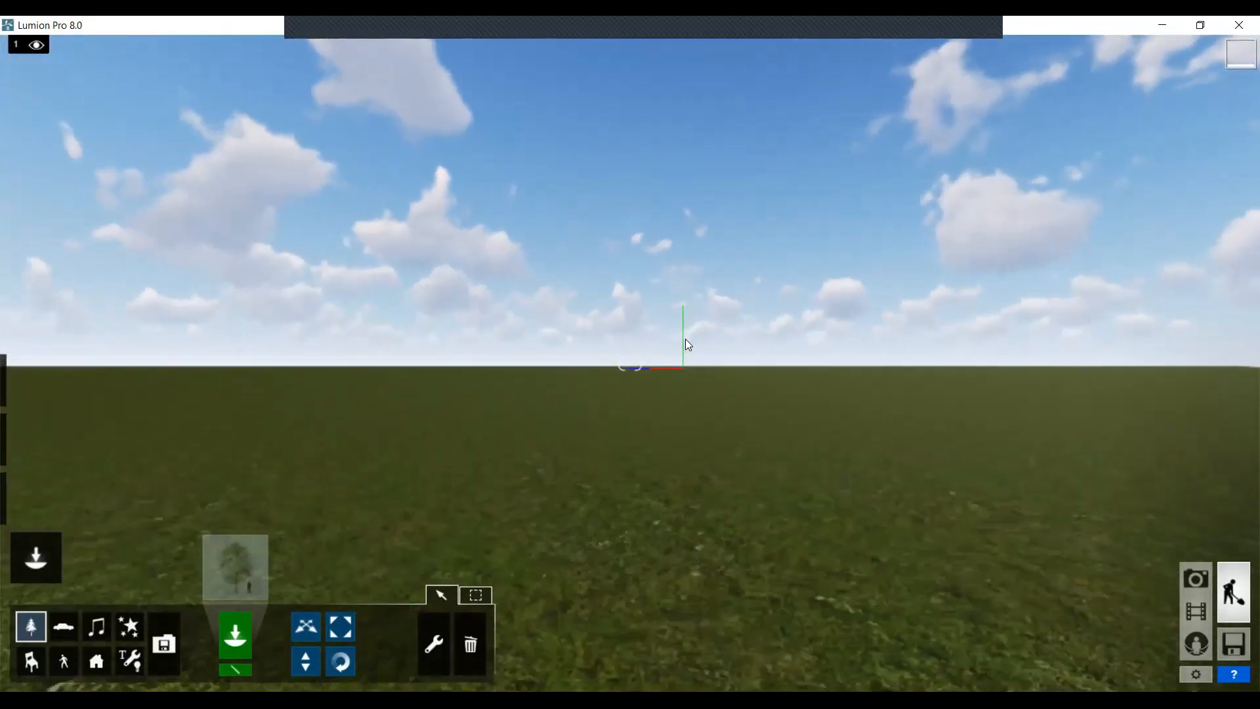
right_drag(626, 365, 626, 365)
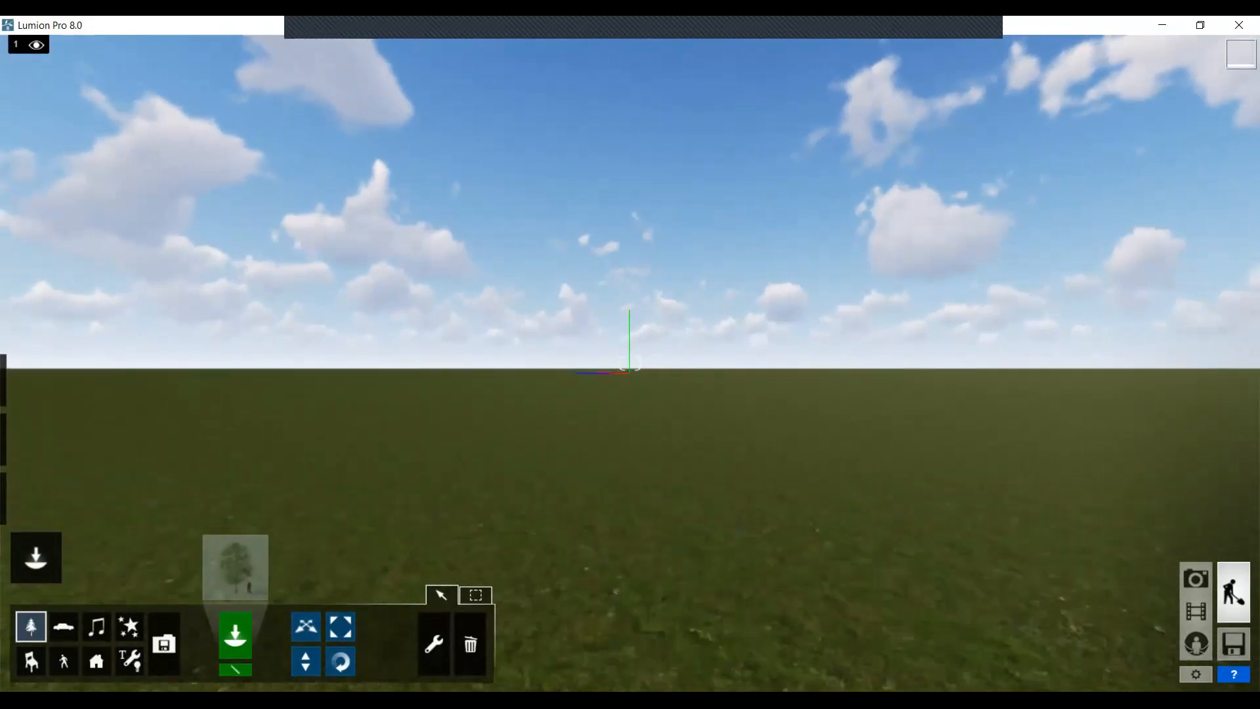
Approach the origin axes again, then move the camera forward past them and back until they are in view
right_drag(626, 365, 562, 246)
key(w)
key(w)
right_drag(587, 325, 715, 298)
right_drag(512, 305, 656, 346)
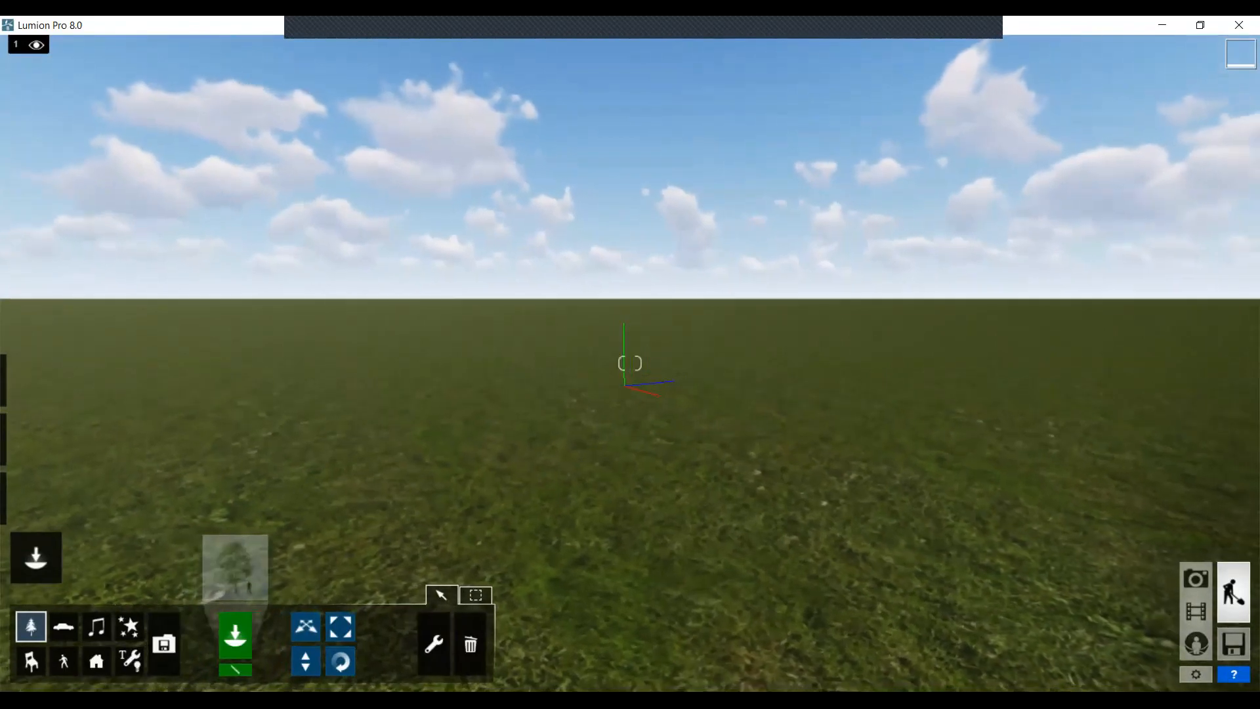
key(w)
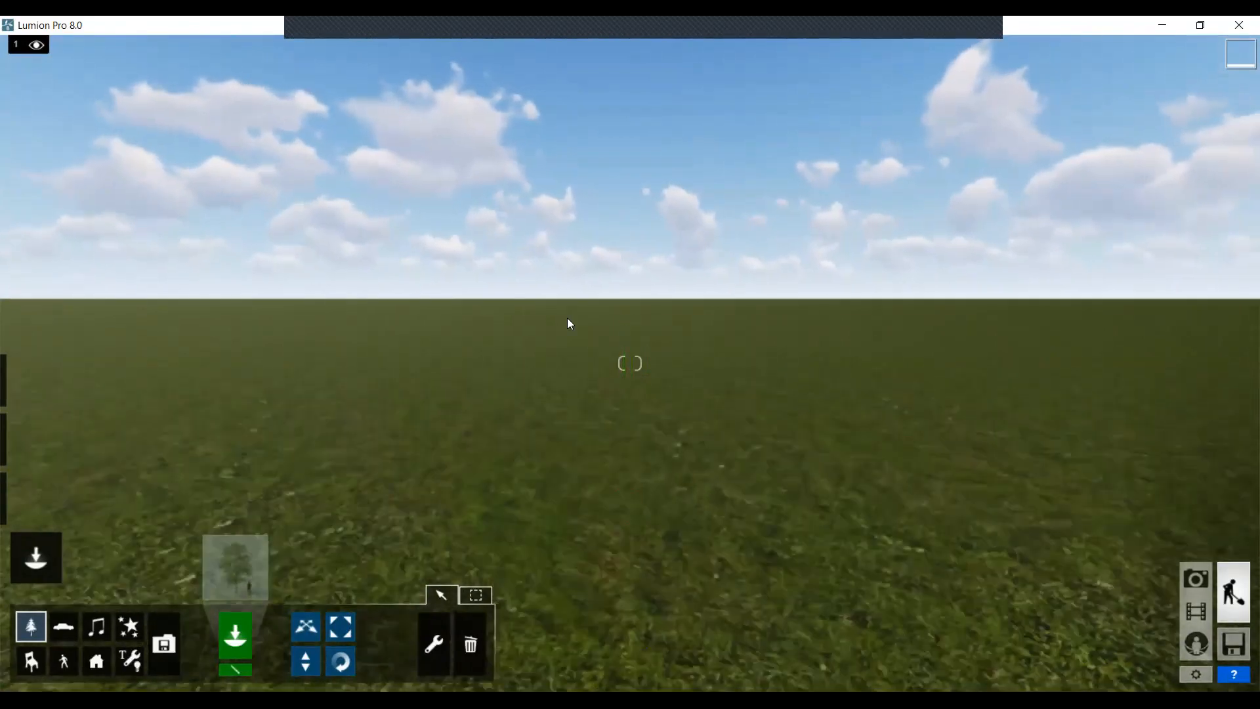
key(s)
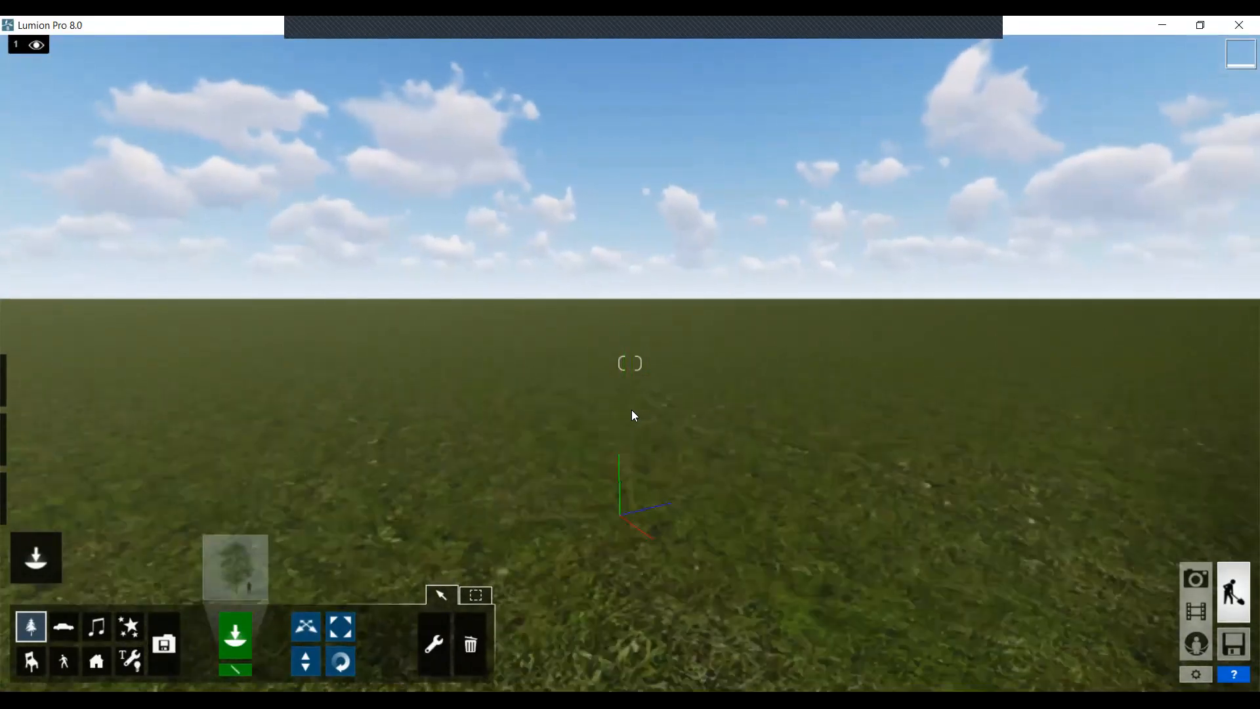
Tilt the camera up toward the sky and back down while keeping the nearby origin axes in view
right_drag(633, 420, 610, 396)
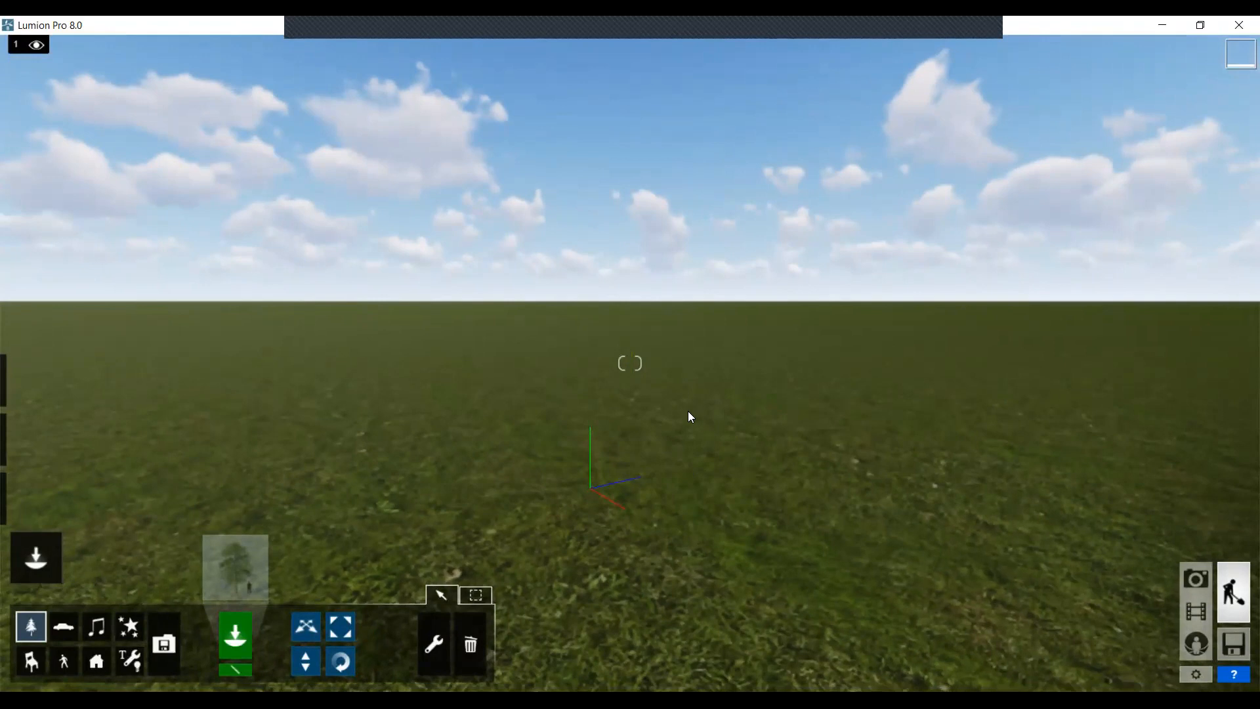
right_drag(672, 425, 647, 436)
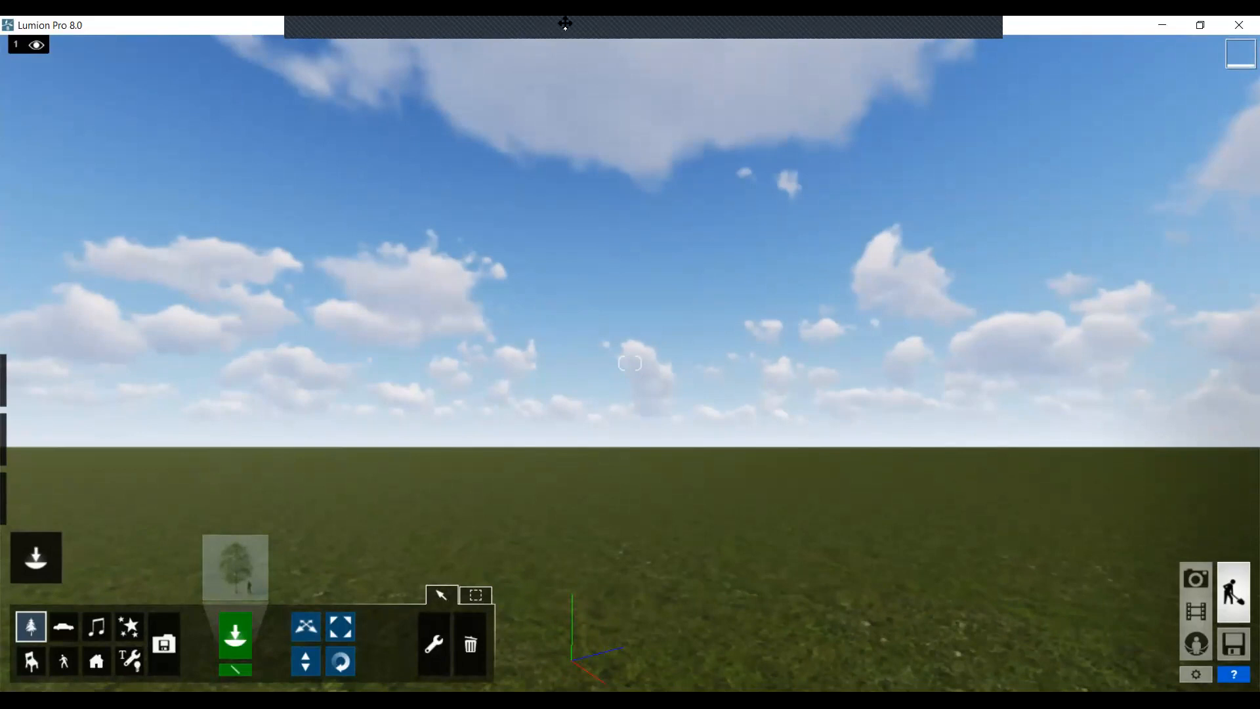
click(754, 100)
right_drag(624, 531, 774, 548)
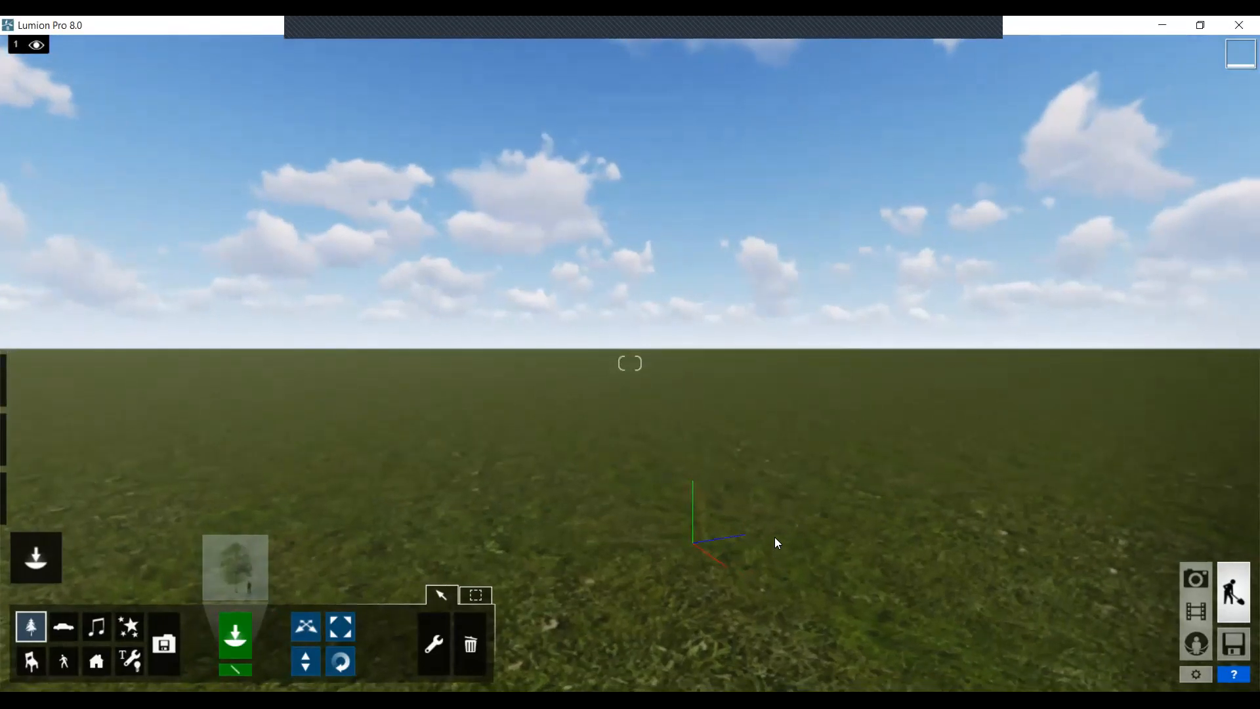
Move the camera forward and right around the origin axes, turning to face them from another side
key(w)
key(d)
right_drag(783, 480, 663, 488)
key(w)
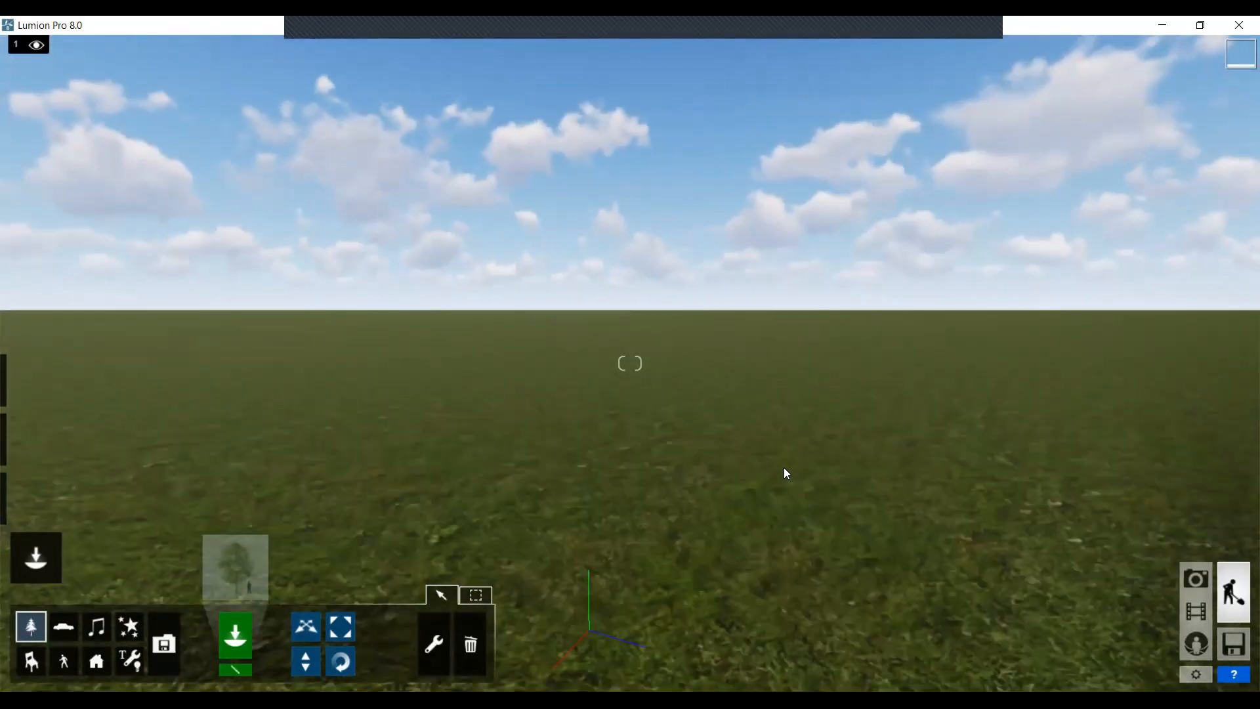
right_drag(703, 549, 669, 584)
key(s)
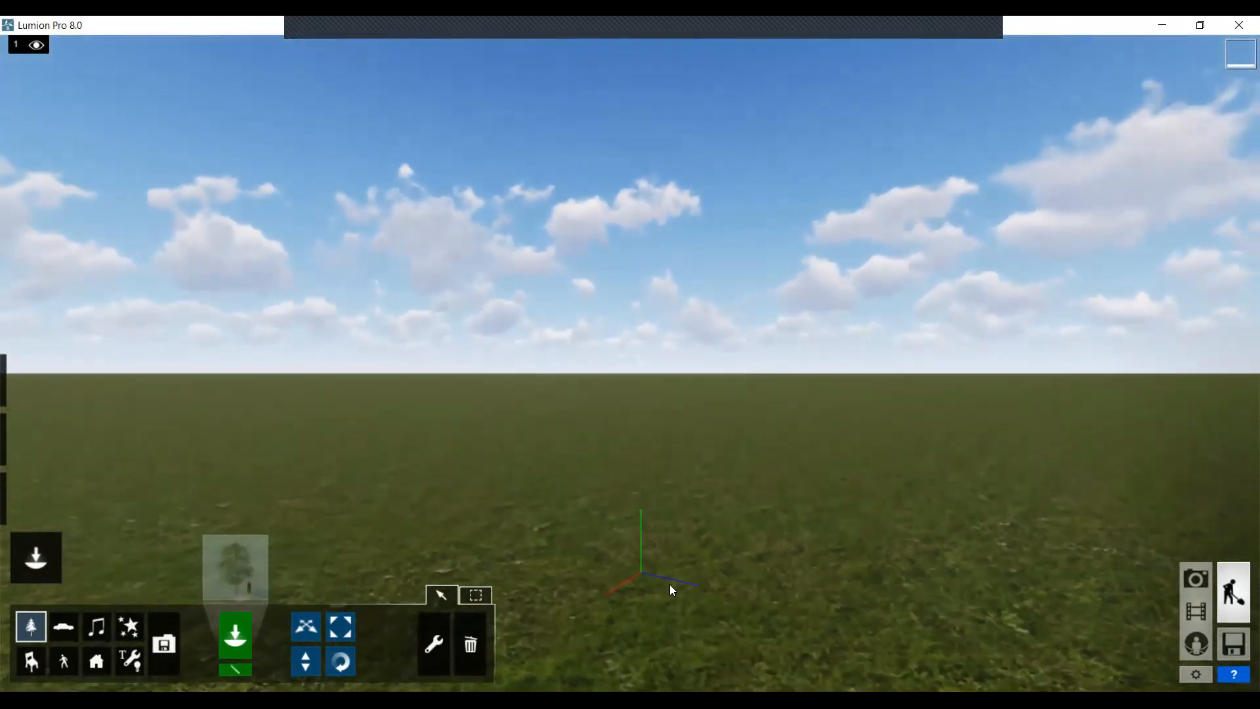
Move the camera left around the origin axes and turn it to face them from the original side
right_drag(653, 542, 801, 558)
key(w)
key(a)
right_drag(663, 543, 601, 523)
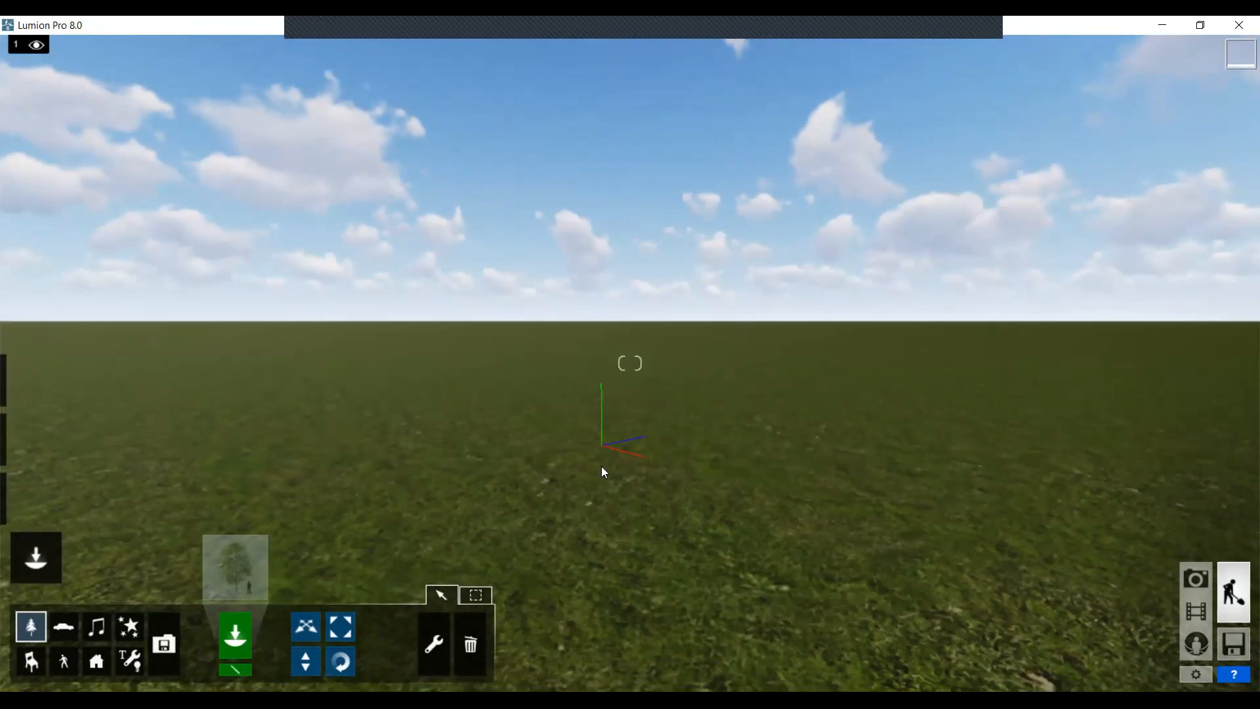
mouse_move(651, 461)
right_down()
mouse_move(672, 458)
mouse_move(627, 447)
mouse_move(696, 445)
mouse_move(644, 453)
right_up()
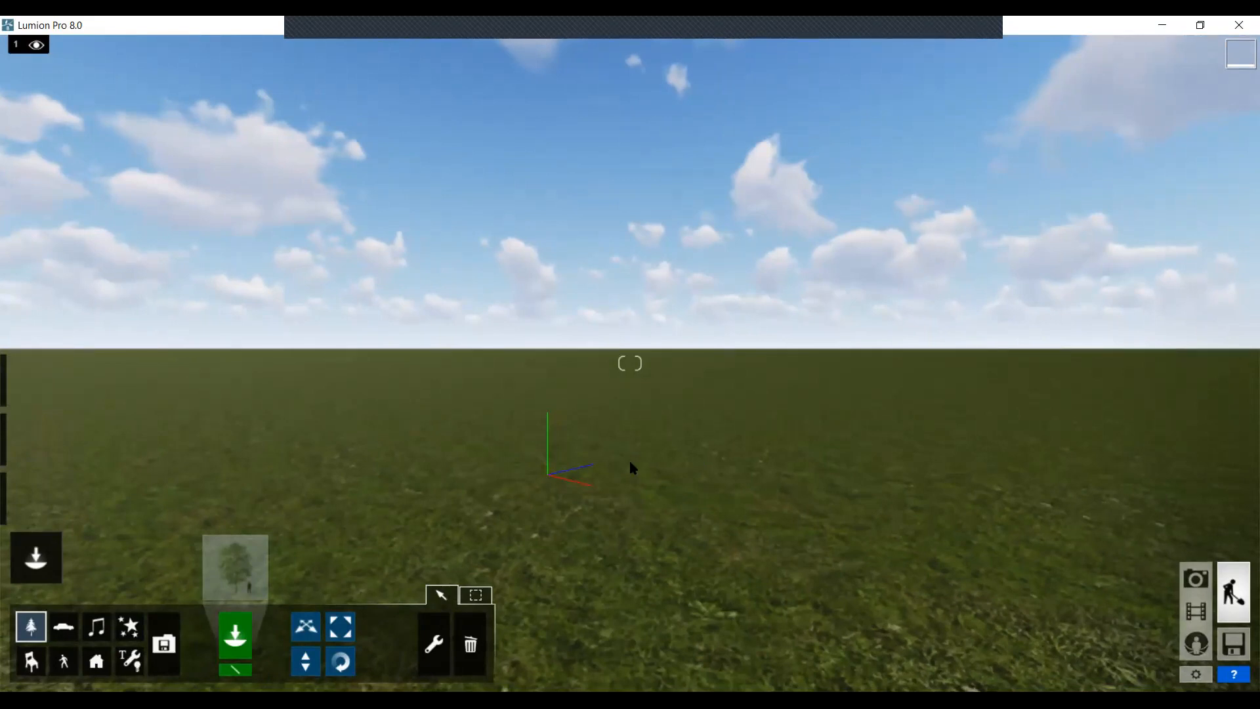
Zoom the camera forward and back over the grass, then tilt it down toward the origin axes
scroll(617, 457, up, 3)
scroll(604, 462, down, 5)
scroll(615, 470, up, 3)
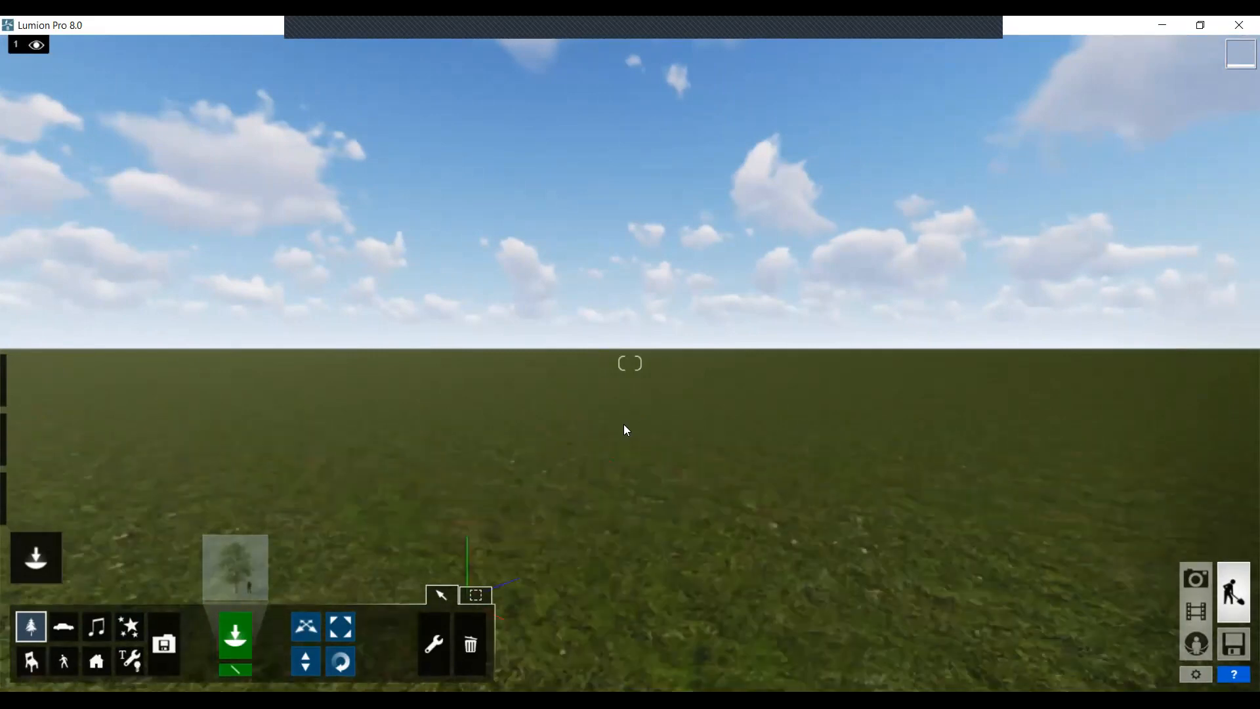
right_drag(623, 424, 639, 386)
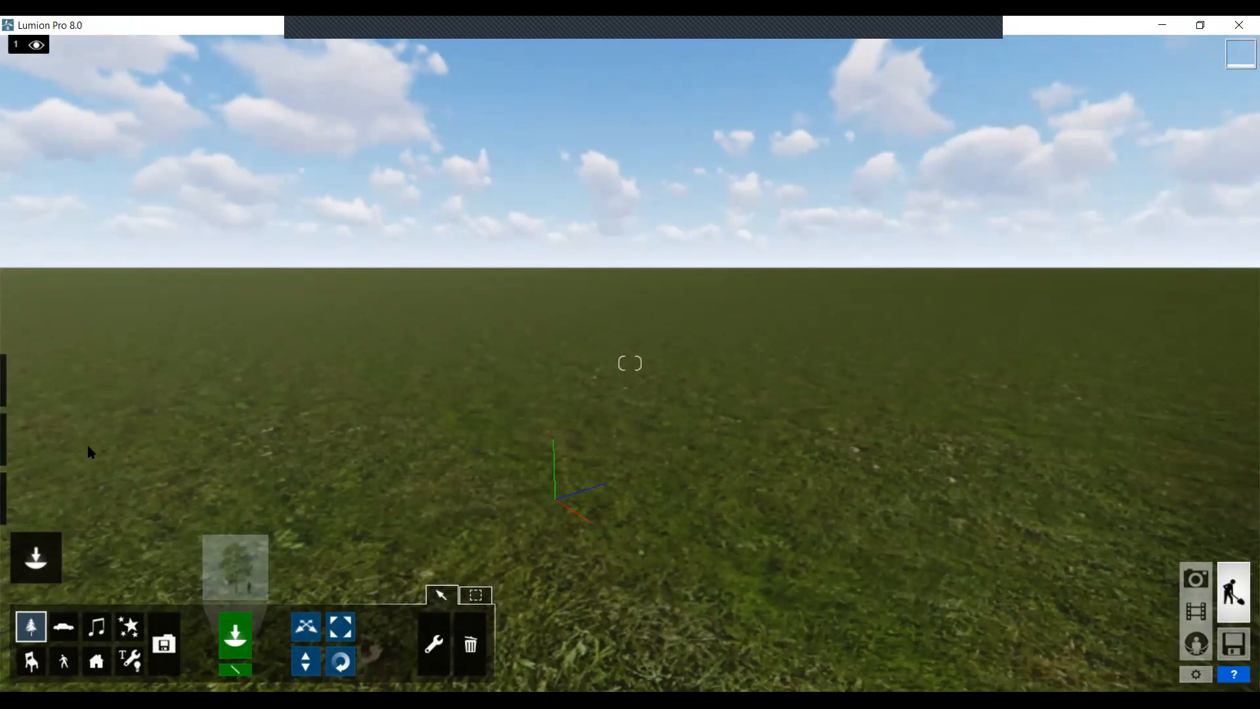
Switch from building to Photo mode and turn the photo camera to look across the field
mouse_move(4, 453)
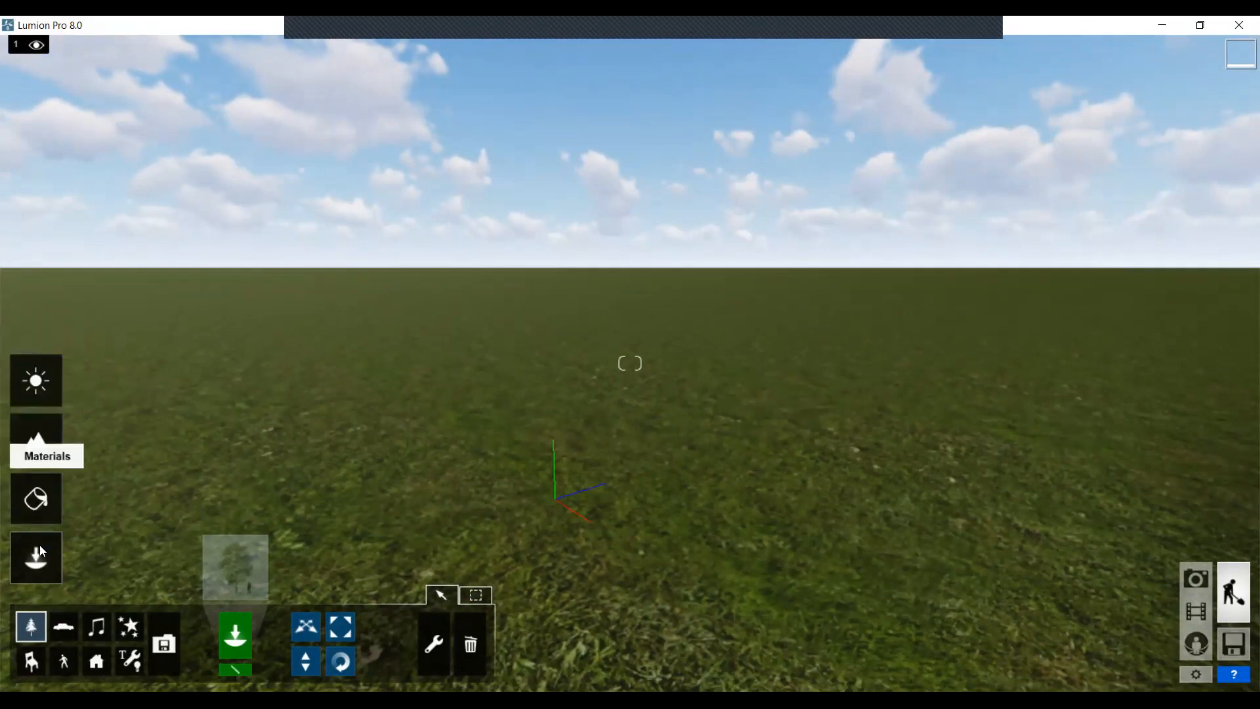
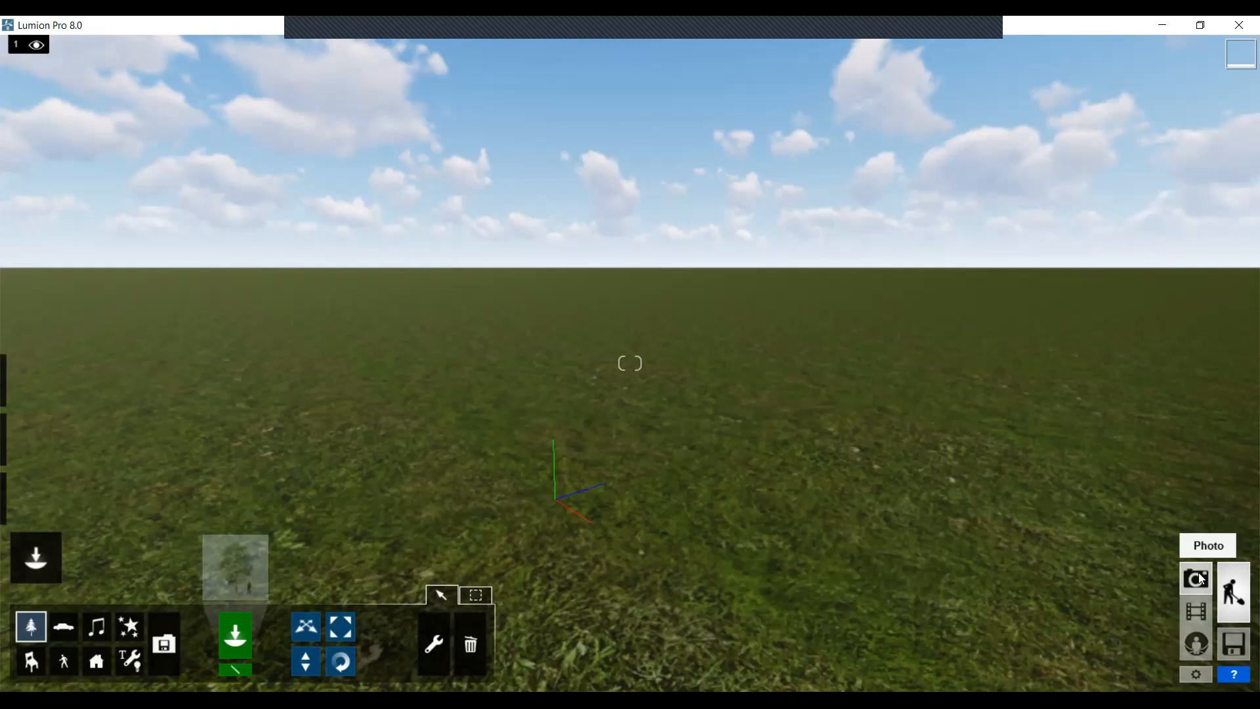
click(1199, 572)
mouse_move(783, 255)
right_down()
mouse_move(772, 230)
mouse_move(755, 236)
mouse_move(768, 235)
right_up()
right_drag(768, 350, 915, 332)
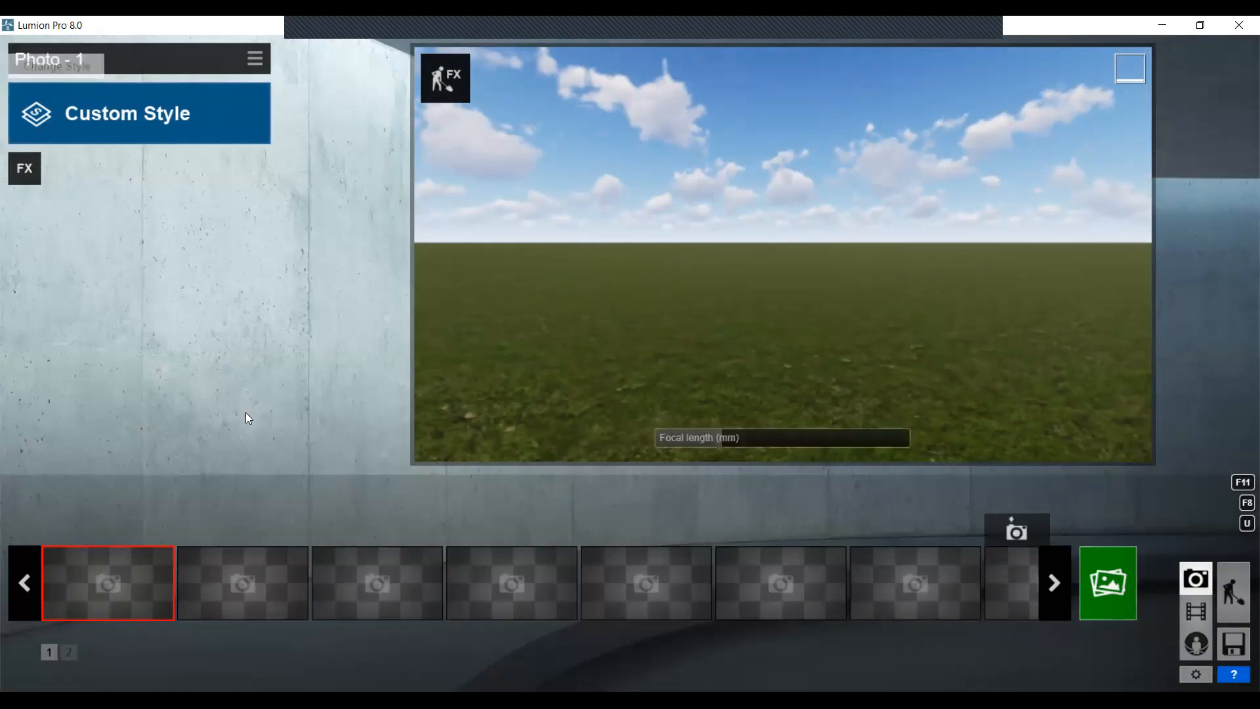
Visit Movie mode, switch to panorama mode and look around the field with the panorama camera
click(1197, 612)
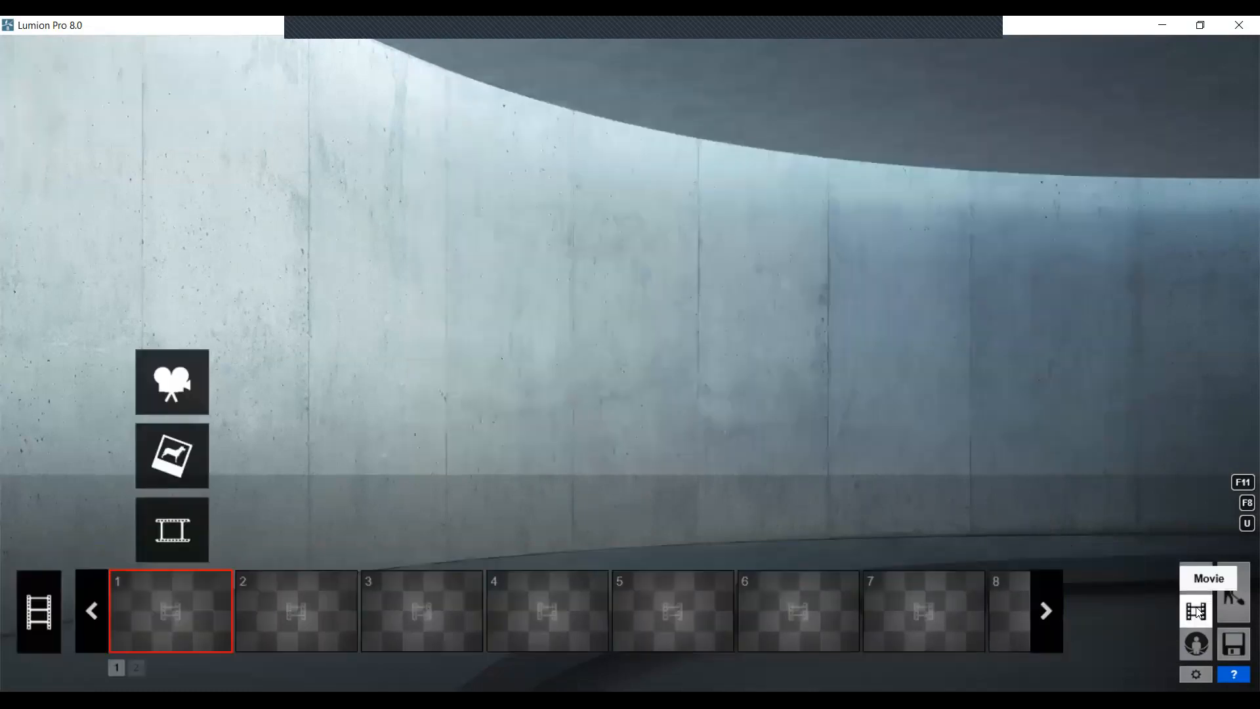
click(1198, 643)
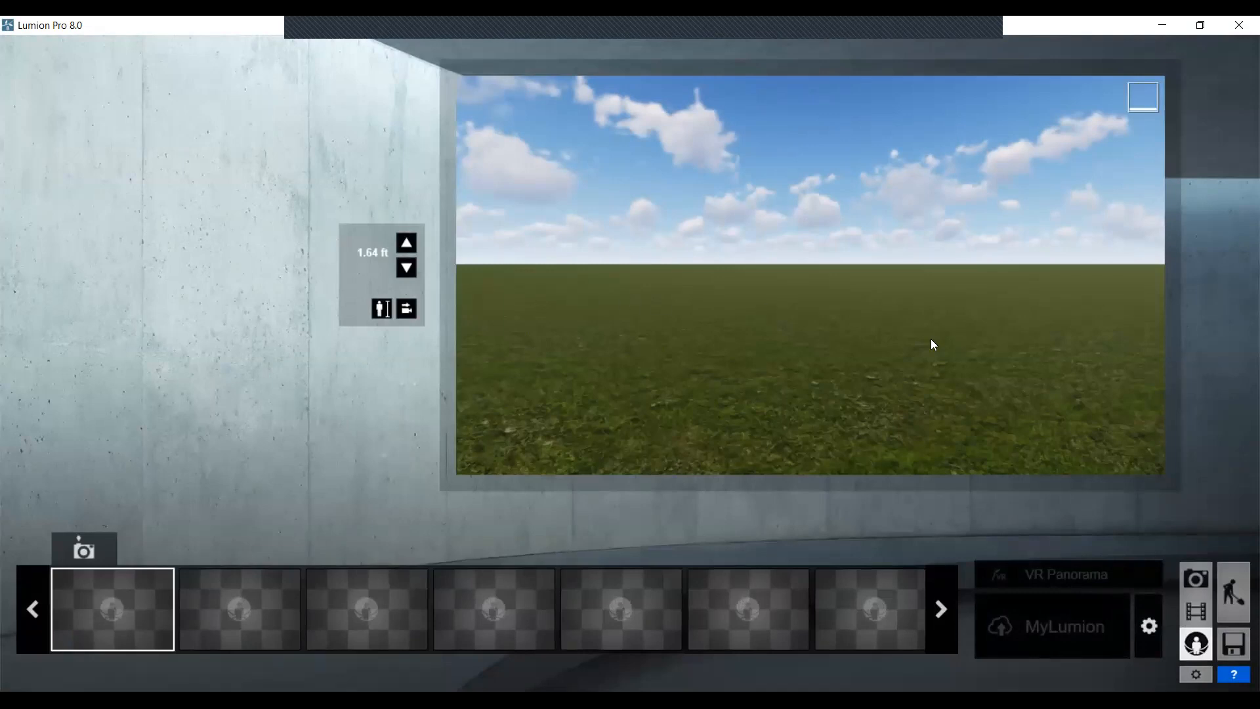
right_drag(591, 289, 713, 287)
right_drag(958, 290, 807, 309)
right_drag(1024, 335, 849, 274)
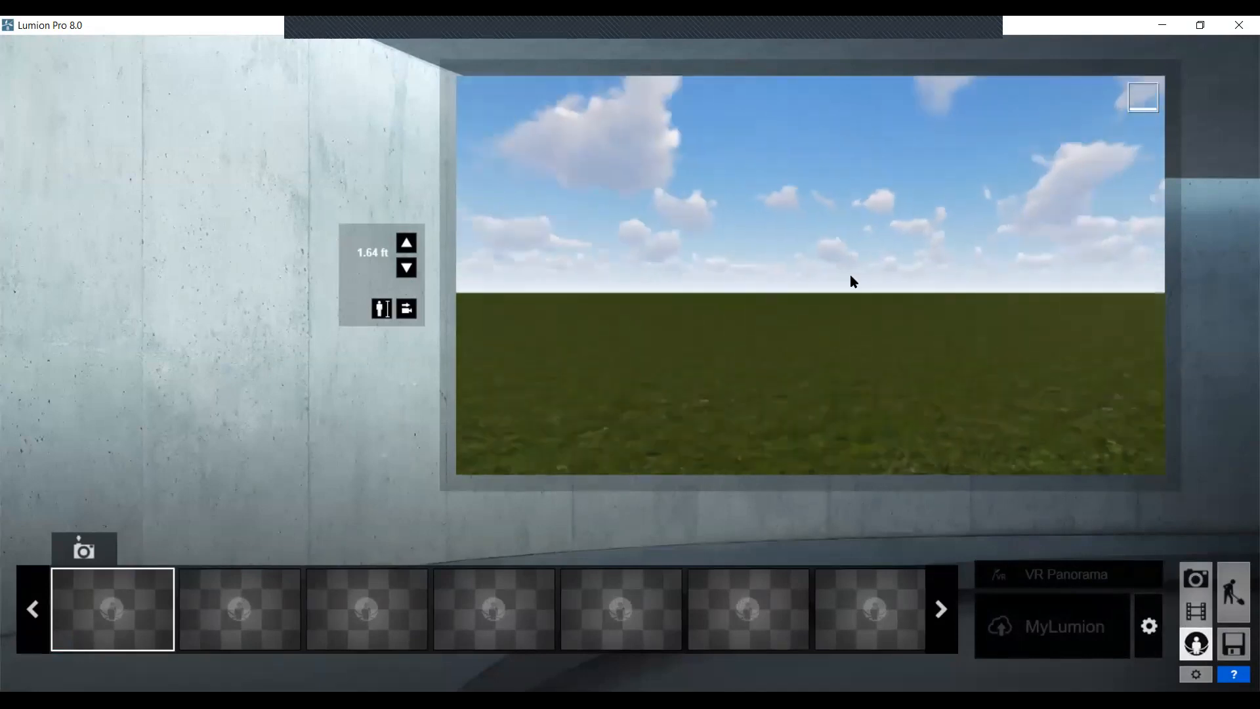
right_drag(674, 329, 890, 329)
right_drag(525, 307, 613, 310)
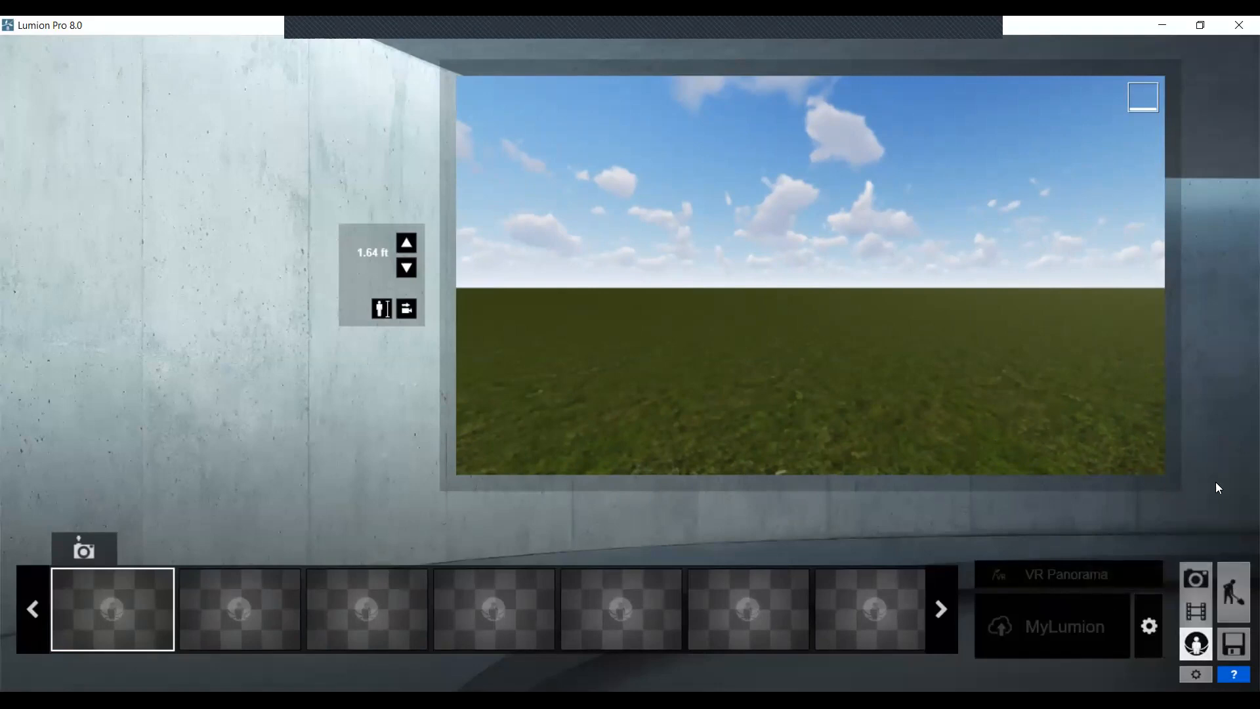
Return to Build mode, switch back to Photo mode and turn the photo camera across the field
click(1232, 590)
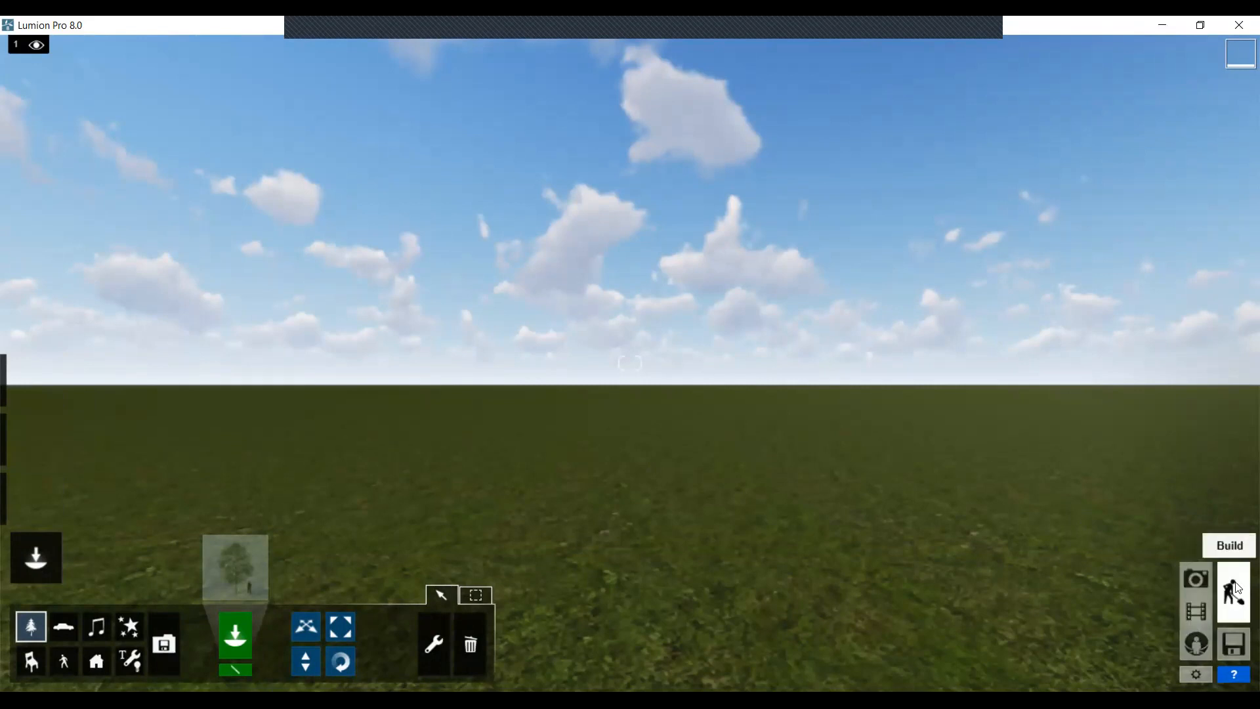
right_drag(792, 466, 932, 469)
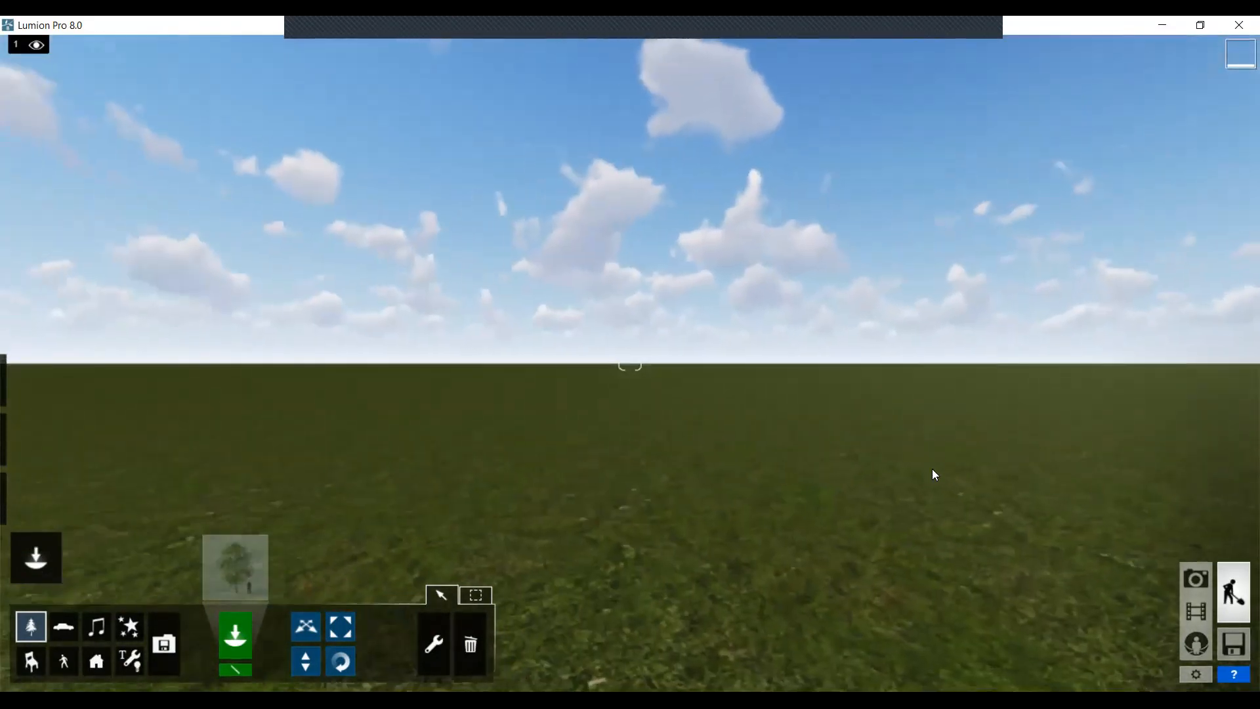
click(1195, 578)
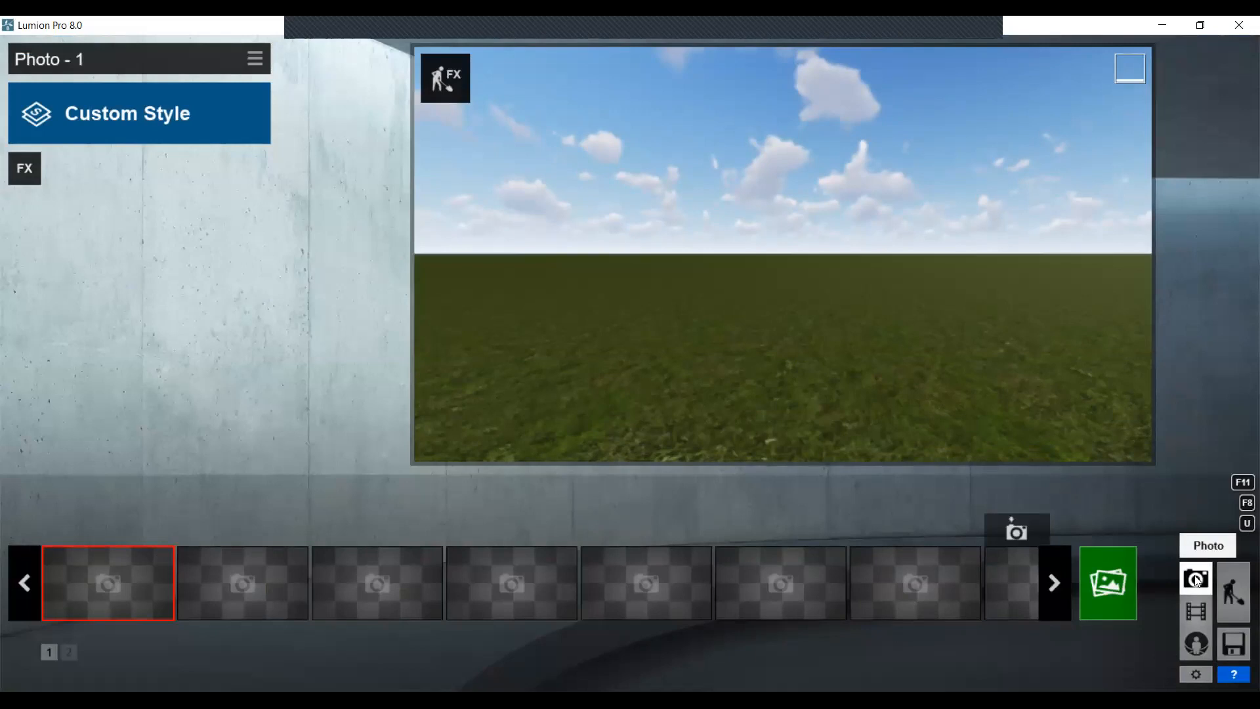
right_drag(770, 313, 908, 556)
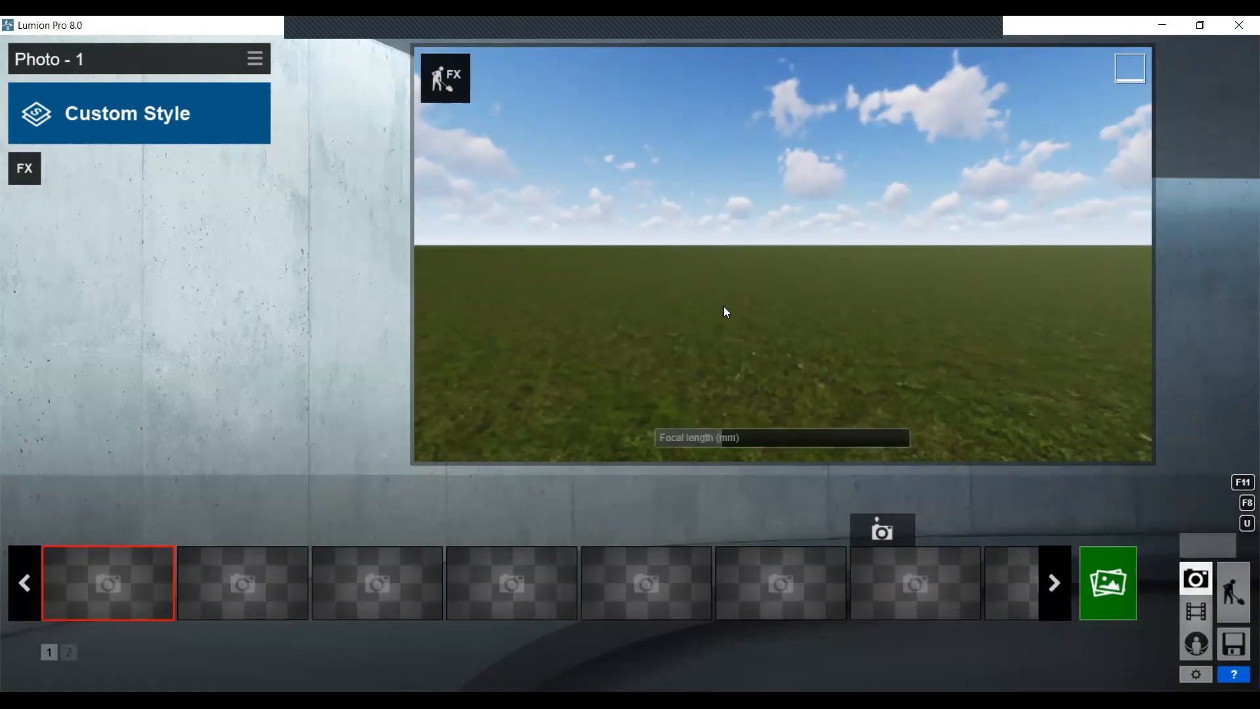
right_drag(1004, 288, 957, 252)
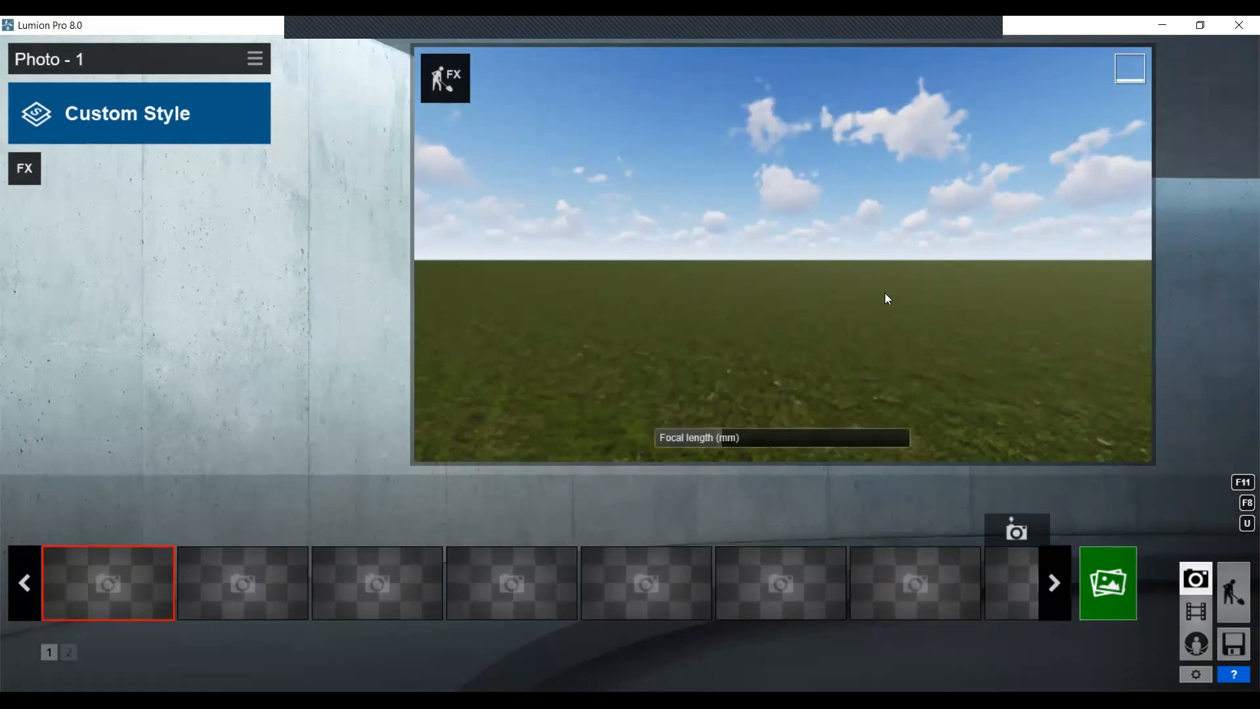
Check the render sizes offered for the current photo shot, close them and return to Build mode
click(1114, 578)
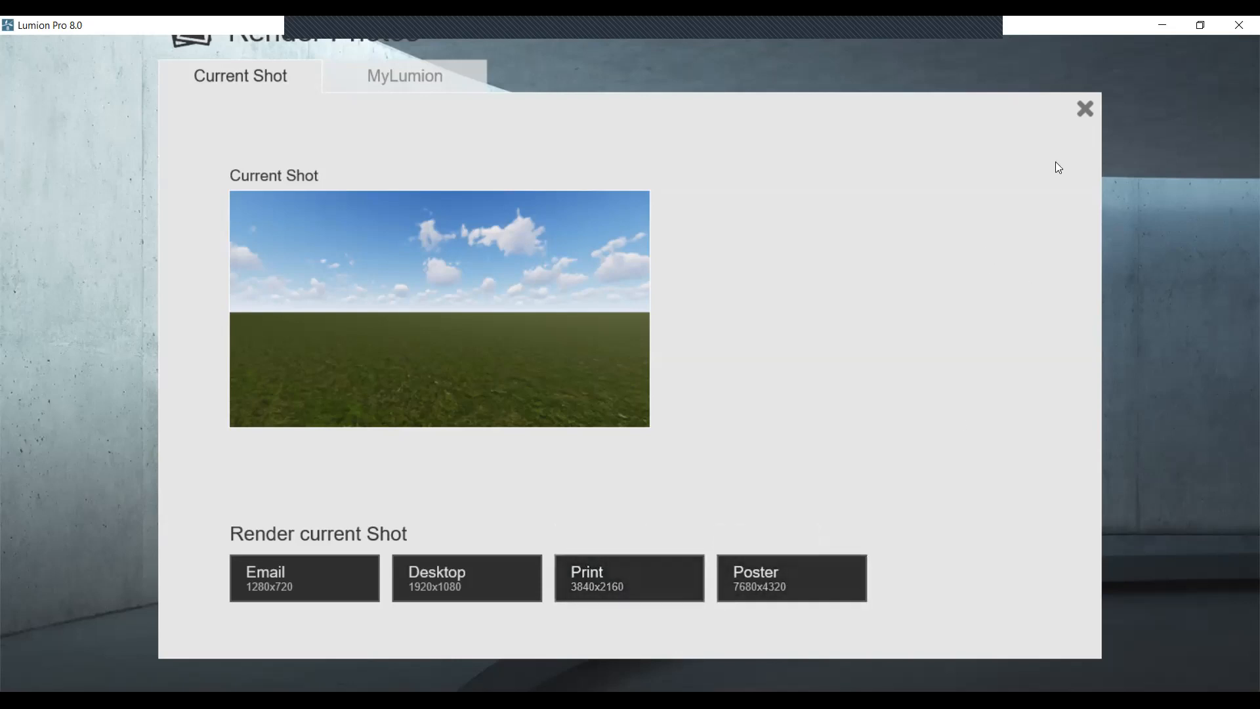
click(1085, 110)
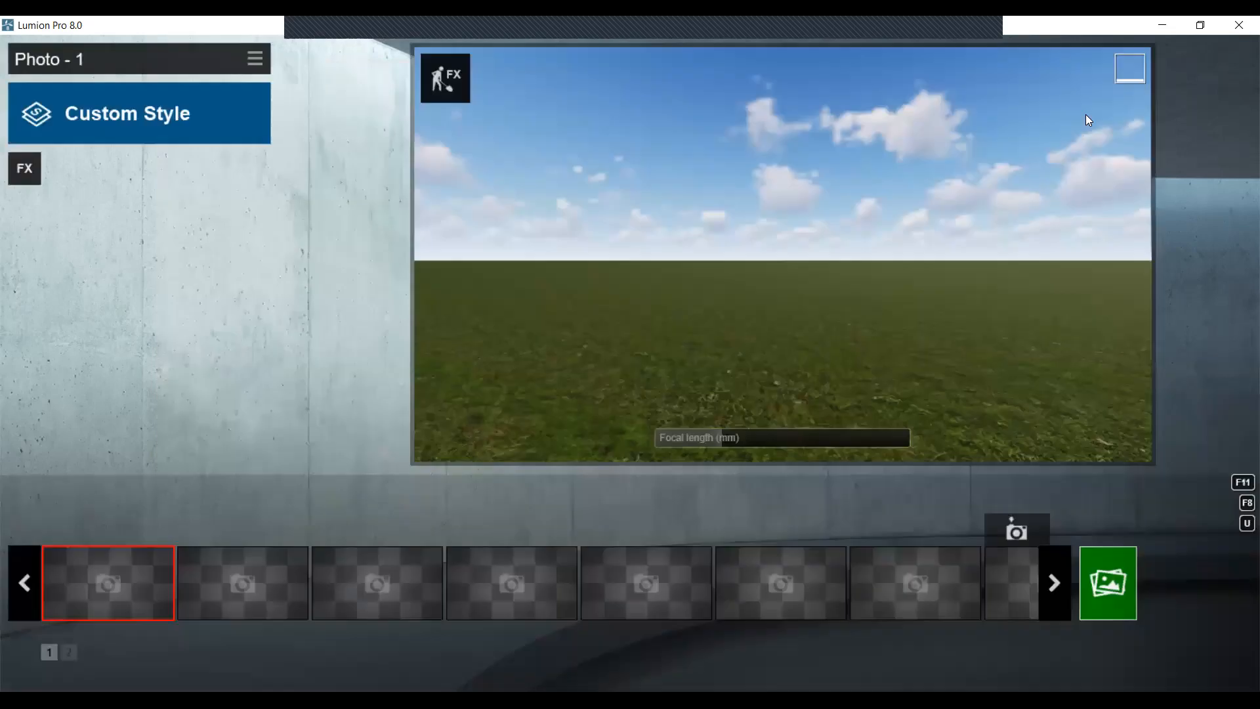
click(1233, 591)
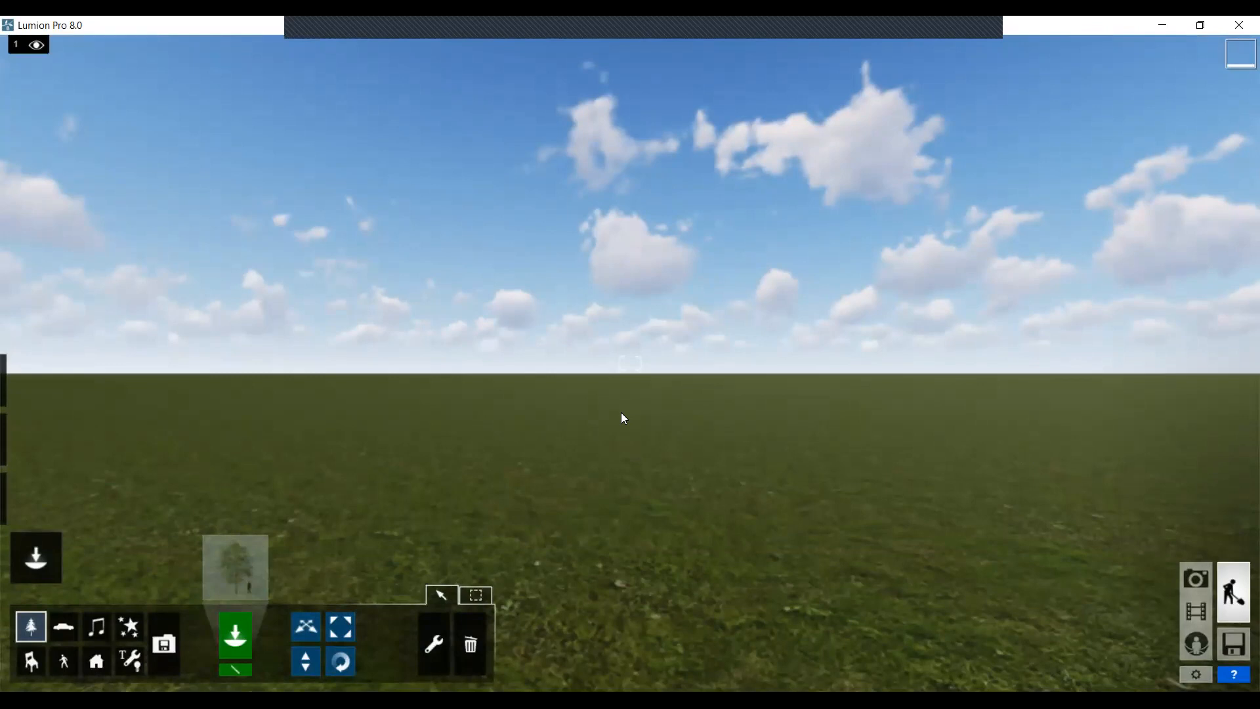
right_drag(683, 401, 558, 400)
Open the Weather settings and turn the sun direction to slightly north of east, checking it in the sky
mouse_move(30, 369)
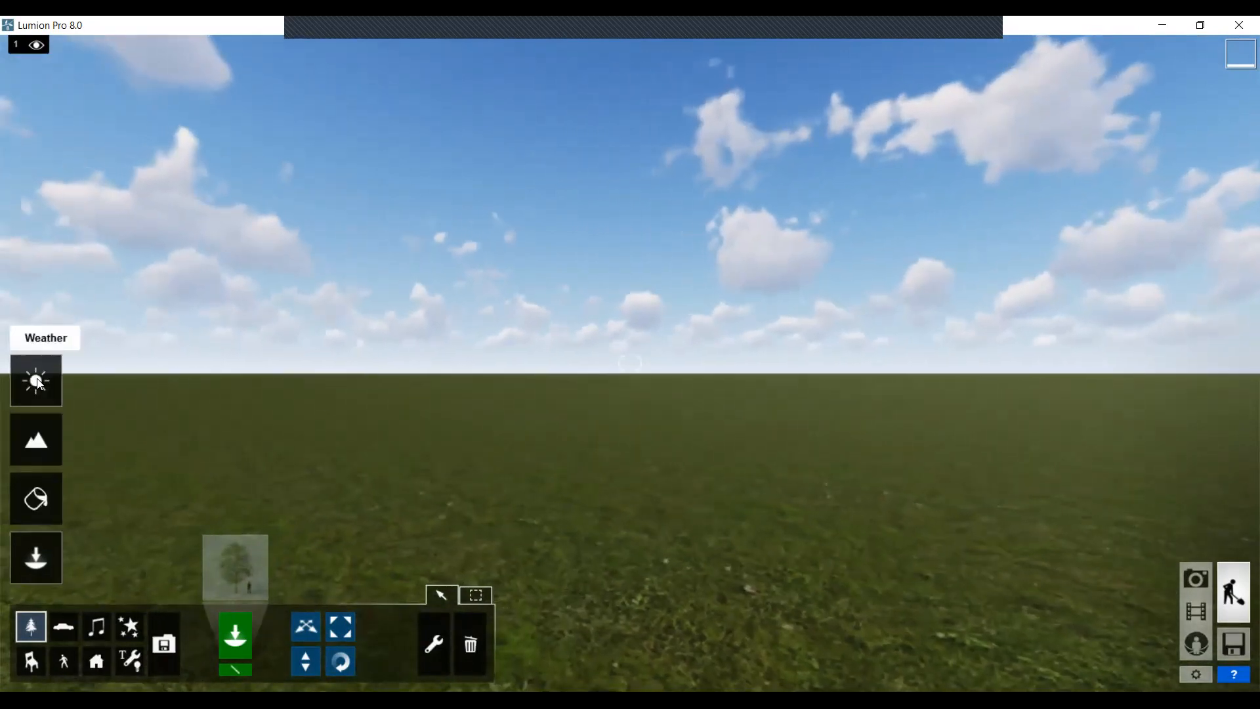
click(37, 382)
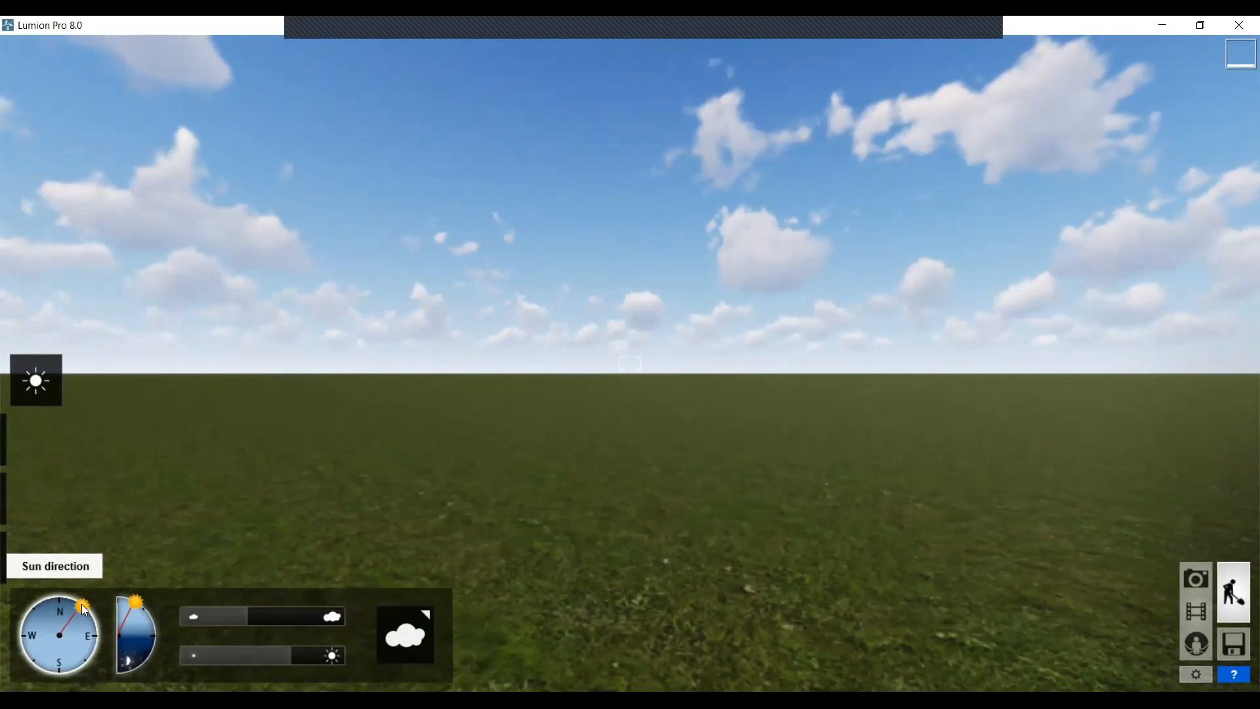
mouse_move(287, 664)
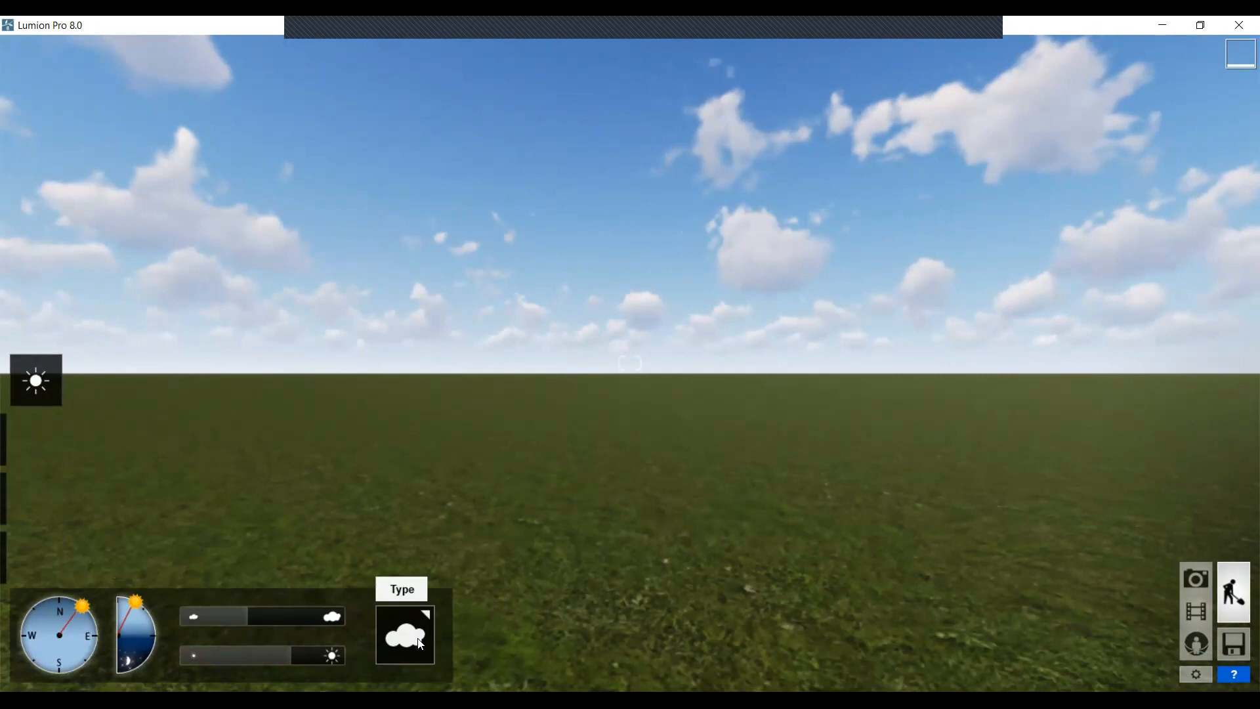
mouse_move(16, 551)
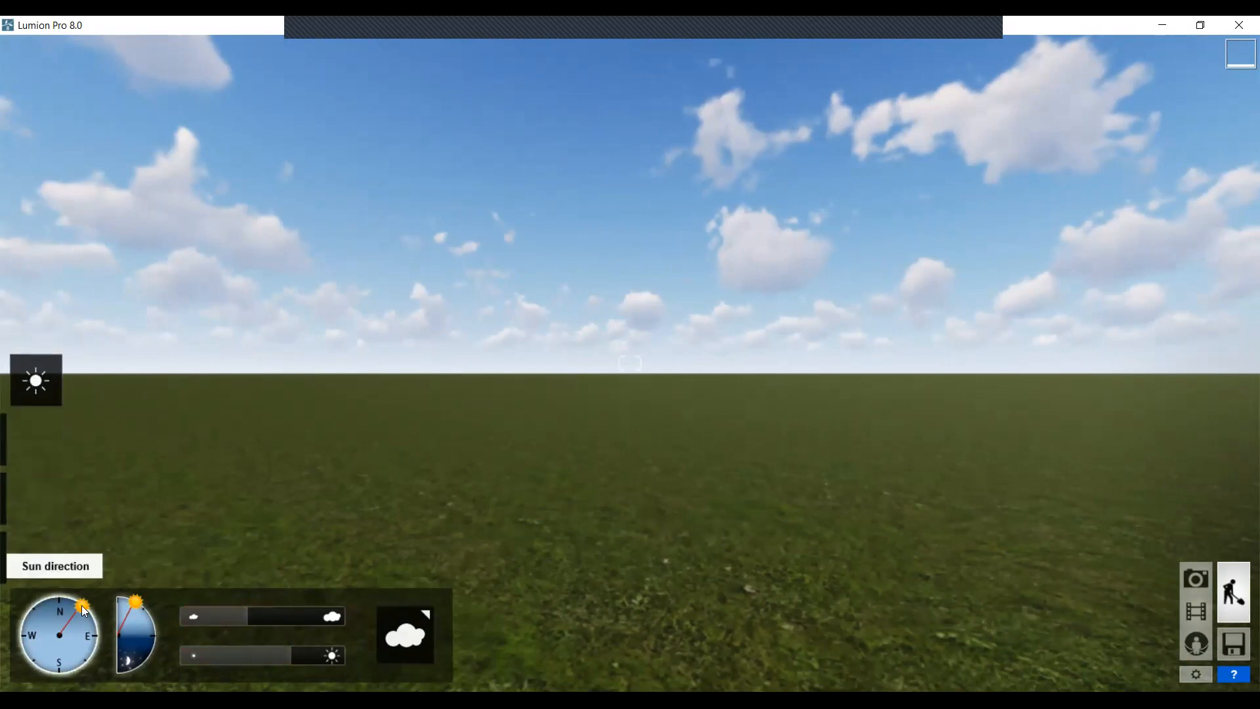
mouse_move(81, 606)
mouse_down()
mouse_move(96, 632)
mouse_move(92, 616)
mouse_move(59, 601)
mouse_move(37, 658)
mouse_move(106, 630)
mouse_move(117, 651)
mouse_up()
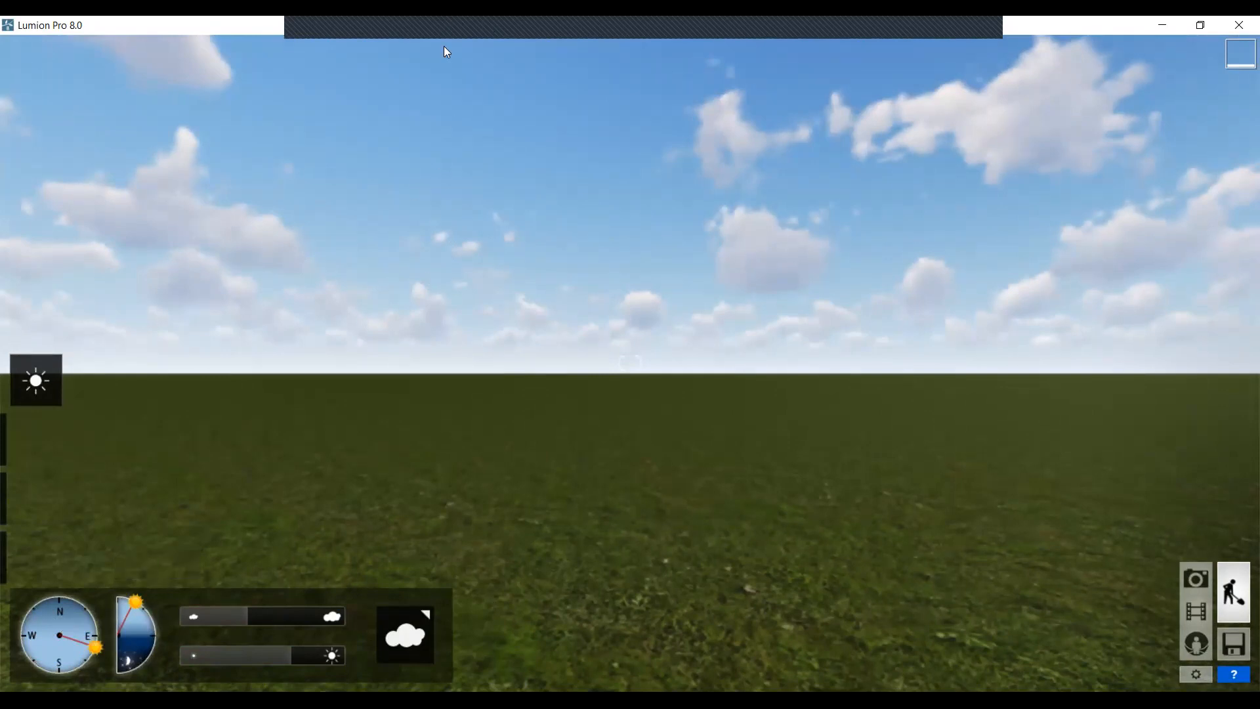
right_drag(505, 171, 576, 535)
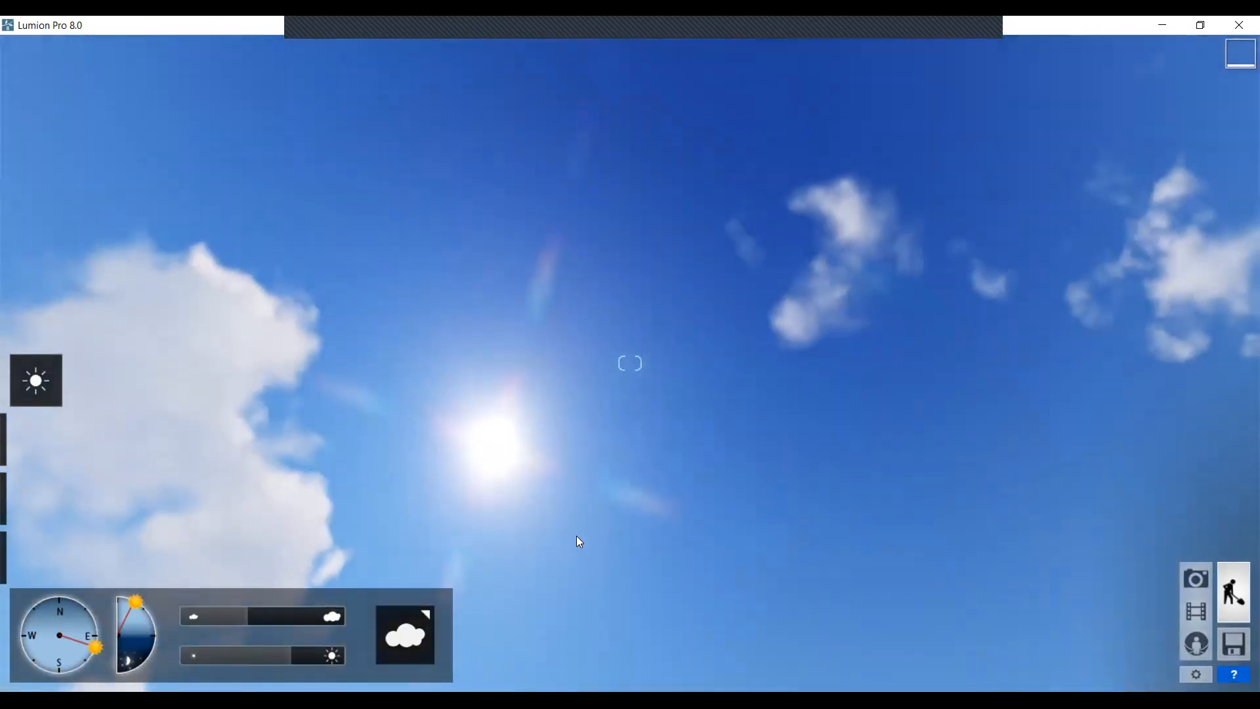
mouse_move(97, 643)
mouse_down()
mouse_move(72, 596)
mouse_move(104, 611)
mouse_move(100, 657)
mouse_move(26, 663)
mouse_move(40, 578)
mouse_move(79, 595)
mouse_move(100, 626)
mouse_up()
mouse_move(315, 473)
right_down()
mouse_move(322, 282)
mouse_move(307, 548)
right_up()
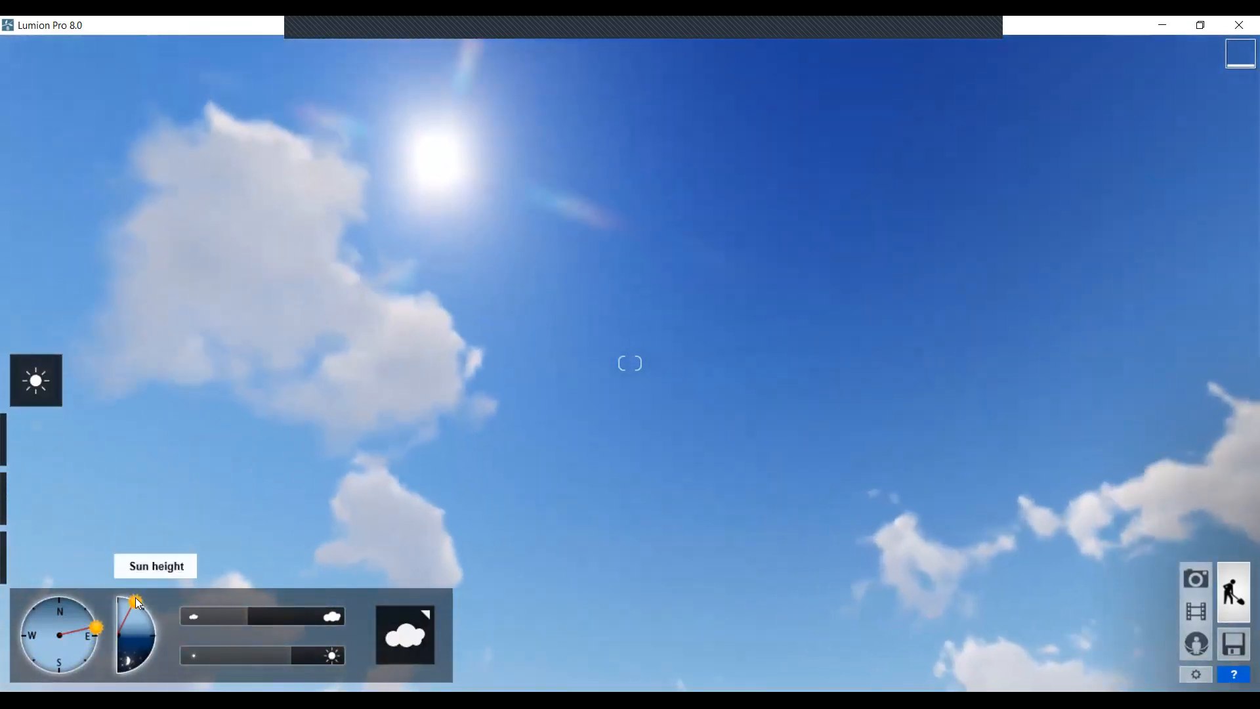
Lower the sun height to just above the horizon for a low-sun sky
drag(128, 603, 155, 638)
right_drag(263, 420, 172, 549)
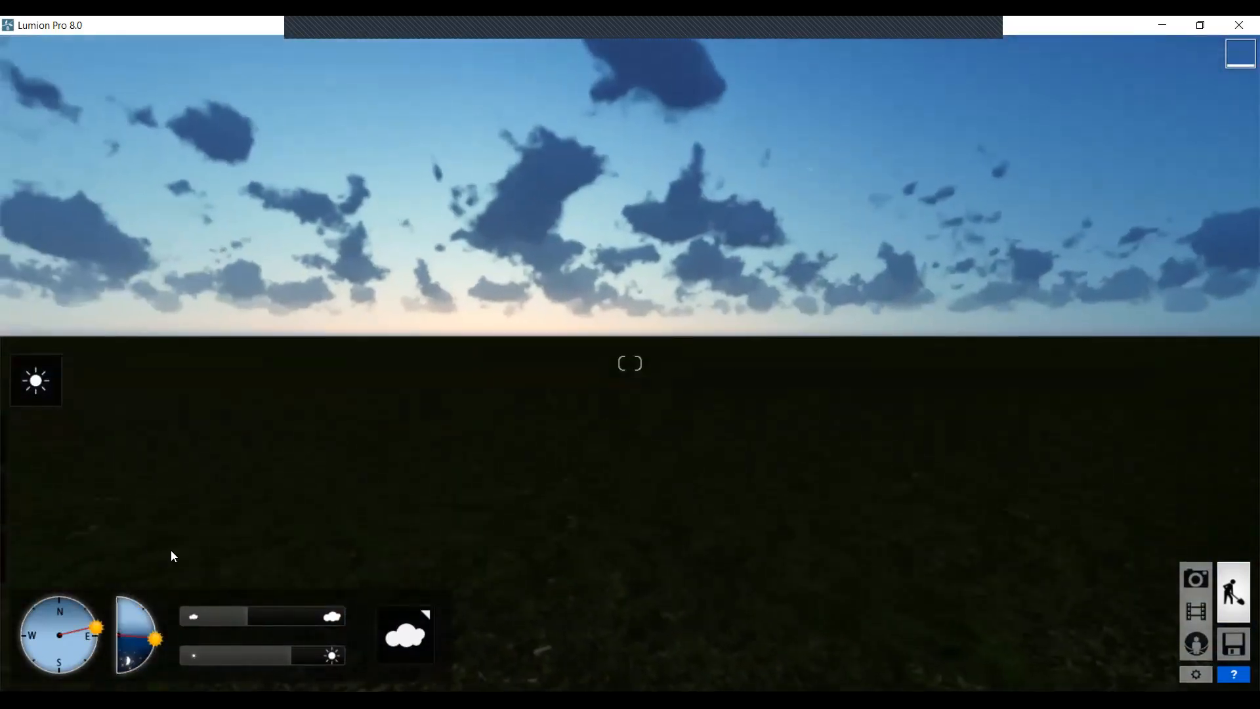
drag(160, 632, 158, 629)
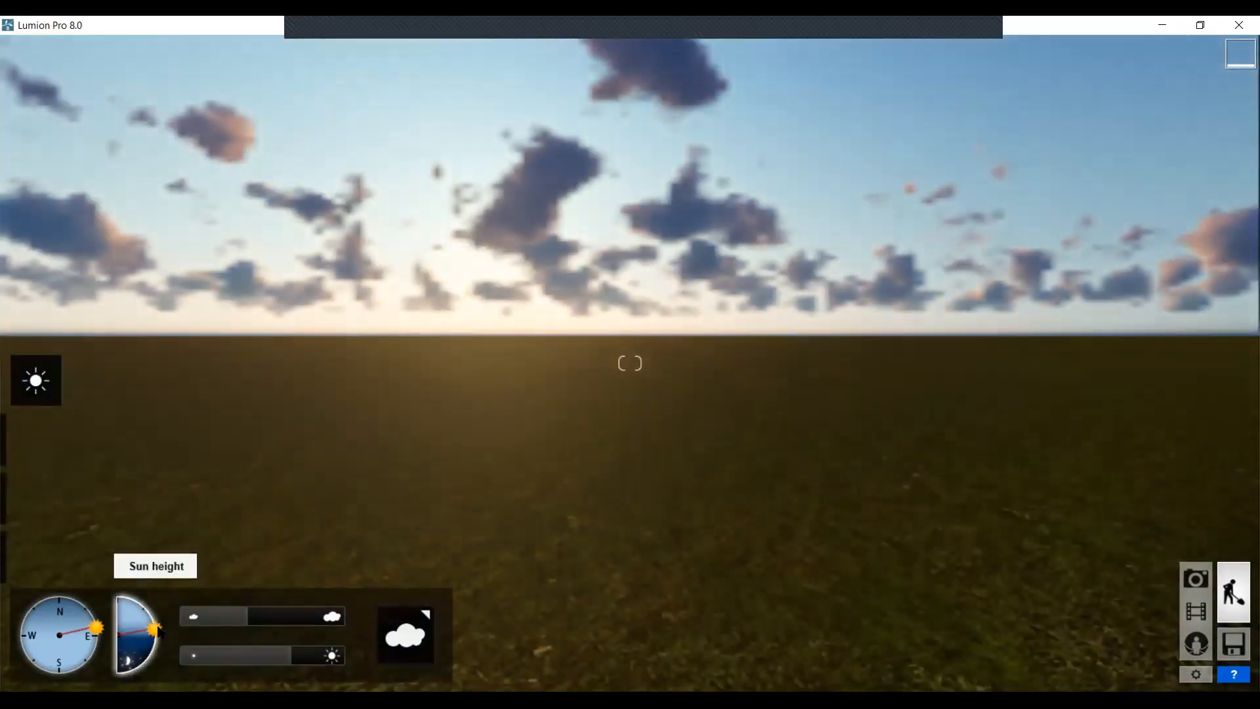
right_drag(459, 339, 501, 335)
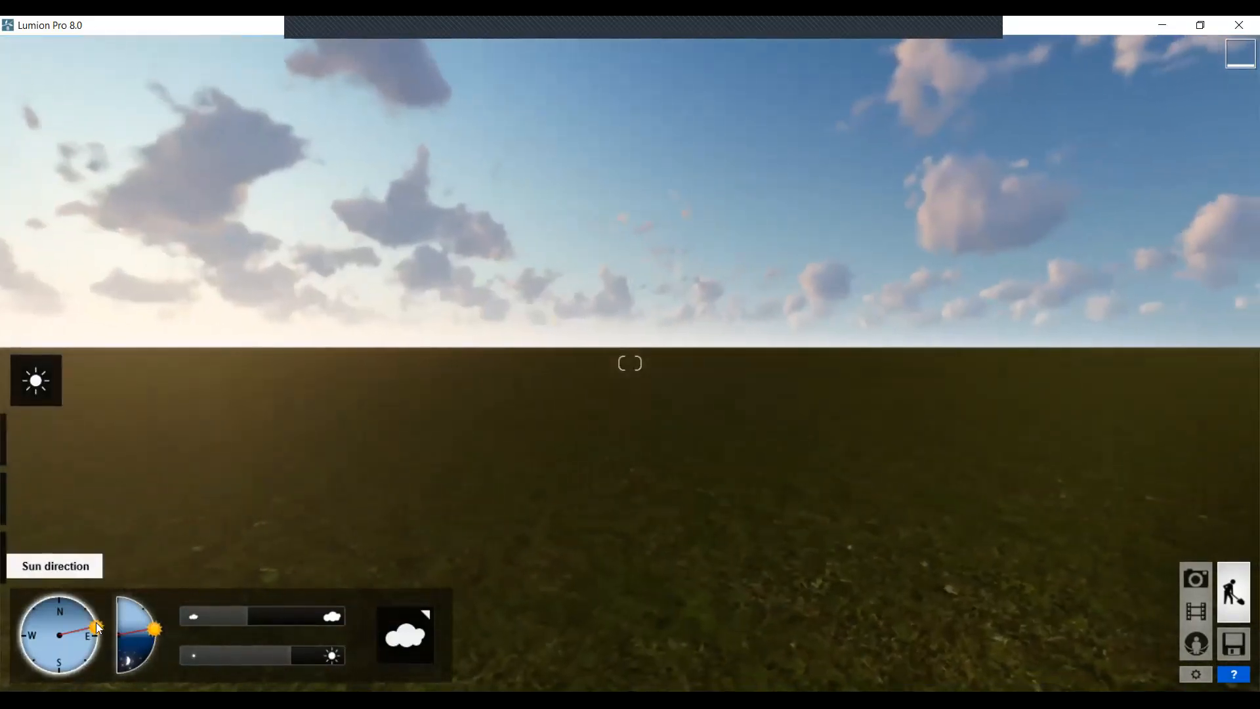
Turn the sun direction to the northeast while facing the low sun over the field
right_drag(768, 348, 1033, 394)
drag(94, 625, 121, 607)
right_drag(630, 363, 622, 495)
mouse_move(92, 621)
mouse_down()
mouse_move(29, 607)
mouse_move(14, 590)
mouse_move(82, 594)
mouse_move(90, 626)
mouse_move(62, 604)
mouse_move(93, 650)
mouse_move(71, 618)
mouse_up()
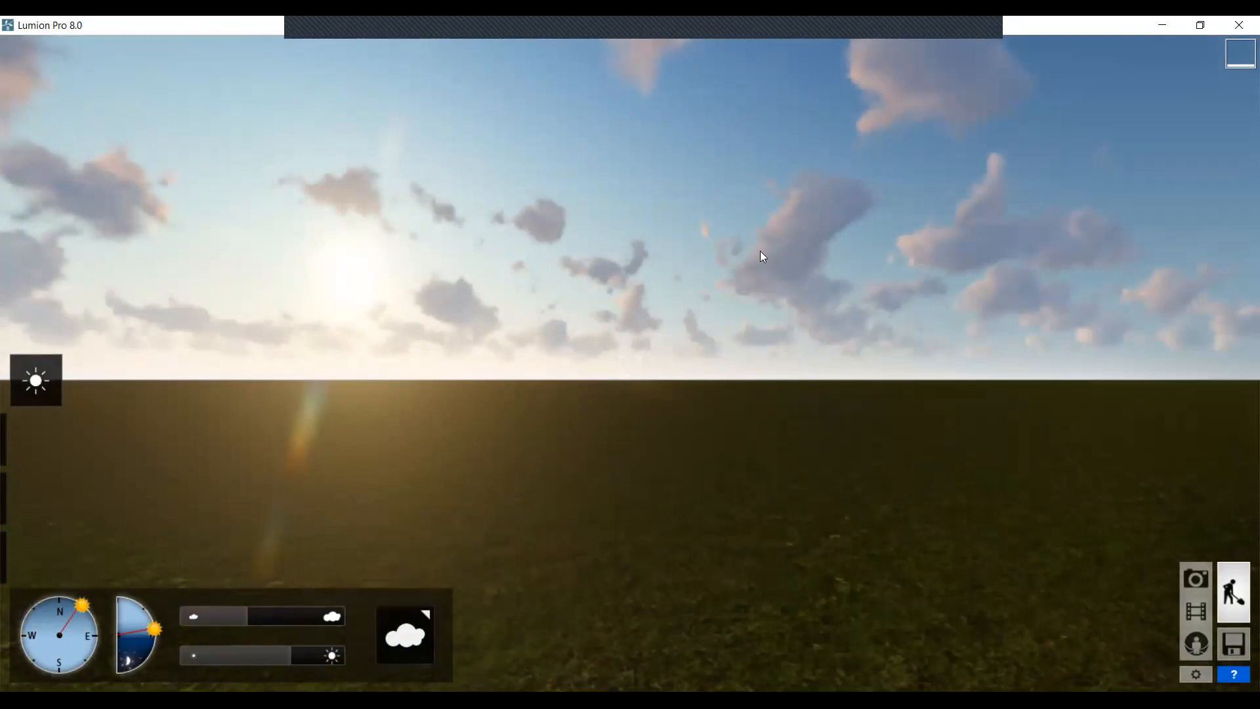
Slightly increase the cloud amount, dim the sun brightness and select the last cloud type in the third row
mouse_move(249, 615)
mouse_down()
mouse_move(312, 617)
mouse_move(220, 618)
mouse_move(291, 617)
mouse_move(252, 613)
mouse_up()
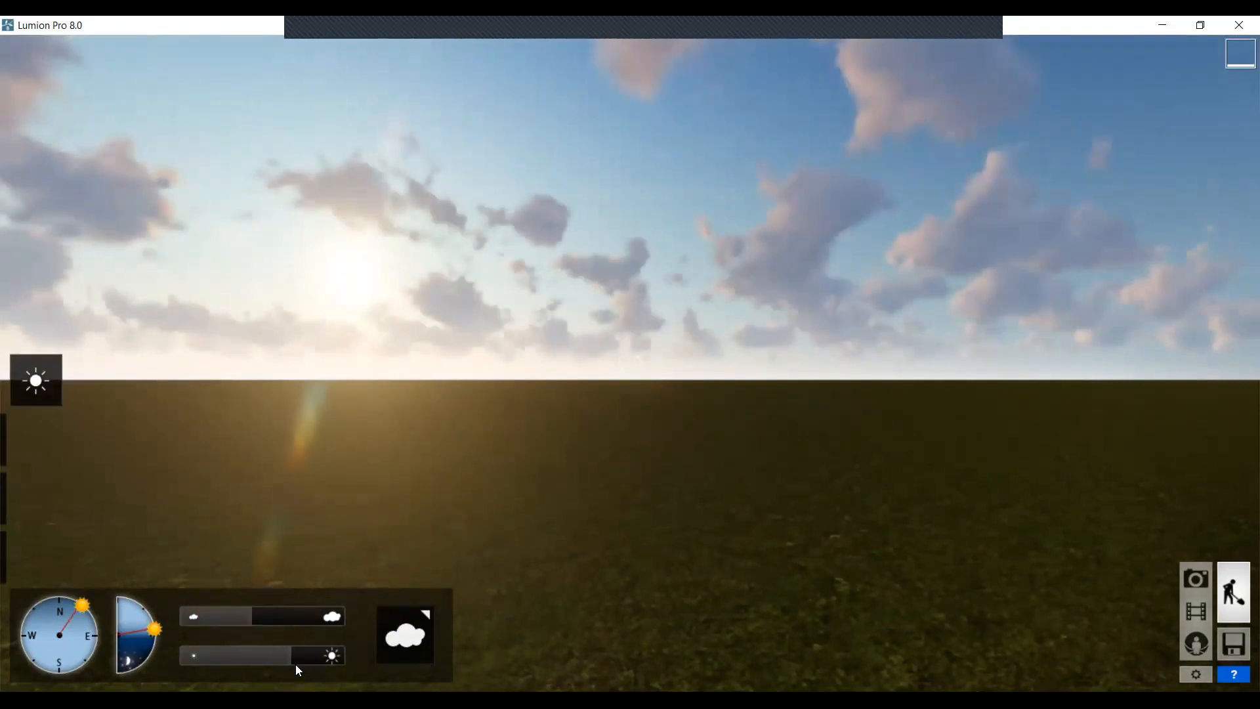
mouse_move(295, 660)
mouse_down()
mouse_move(168, 657)
mouse_move(348, 654)
mouse_move(214, 656)
mouse_move(278, 656)
mouse_up()
click(405, 635)
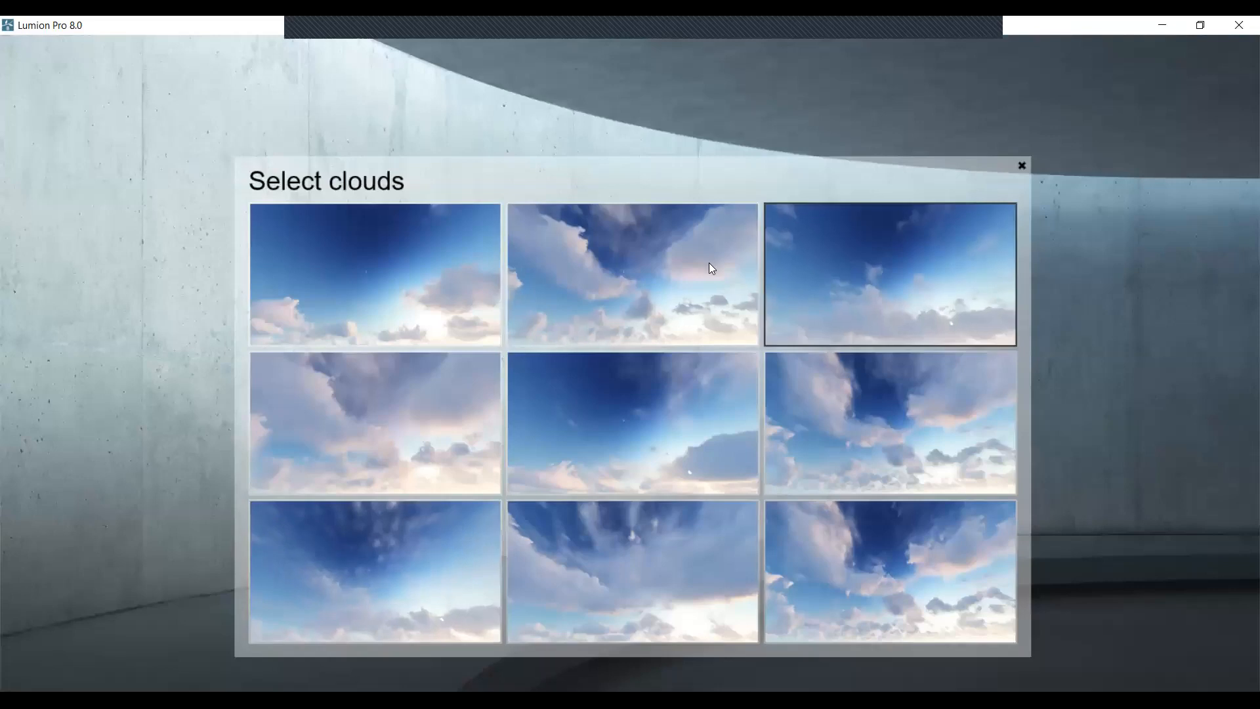
click(901, 551)
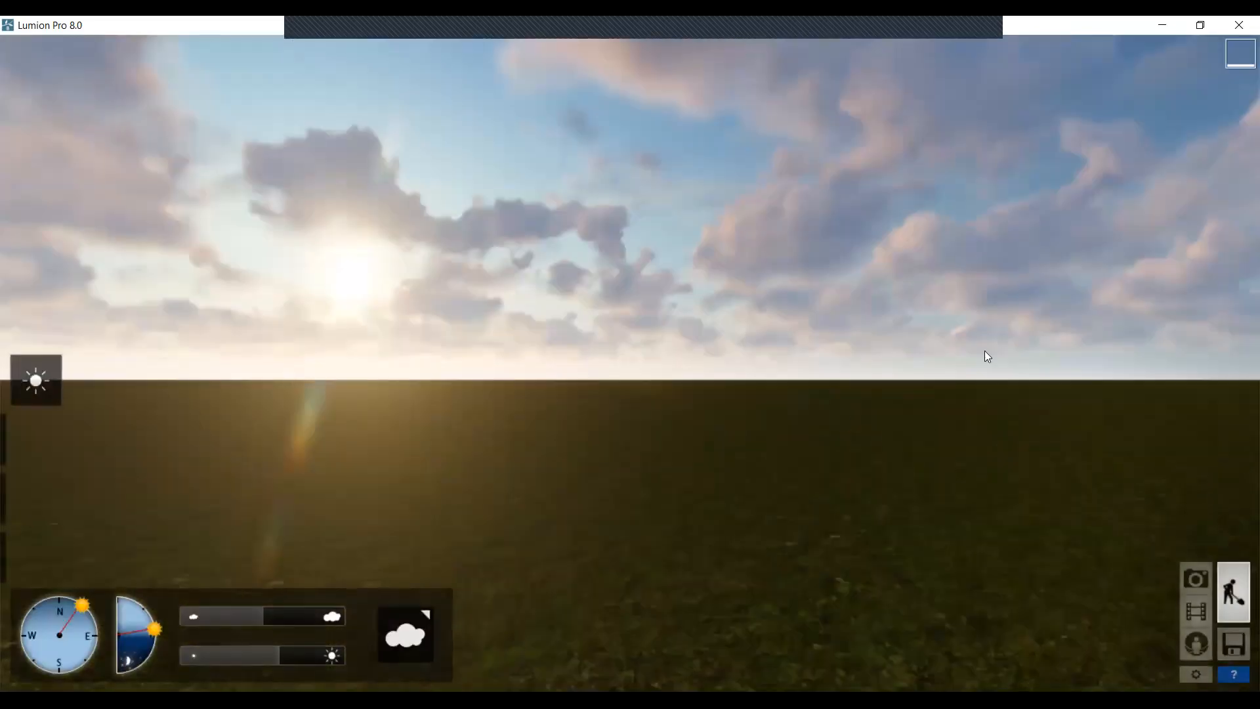
Thin out the clouds, then turn the sun to east-northeast and raise it very slightly
mouse_move(265, 613)
mouse_down()
mouse_move(258, 624)
mouse_move(314, 624)
mouse_move(252, 625)
mouse_up()
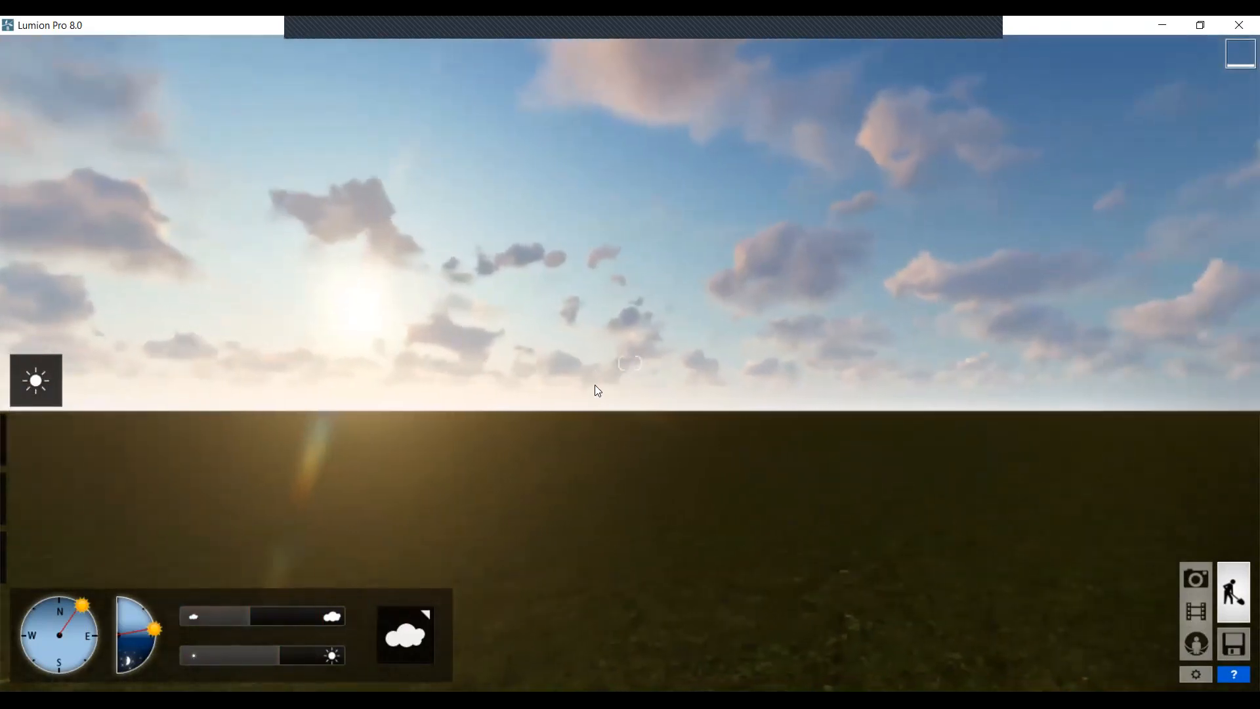
mouse_move(105, 609)
mouse_down()
mouse_move(43, 580)
mouse_move(45, 662)
mouse_move(89, 616)
mouse_up()
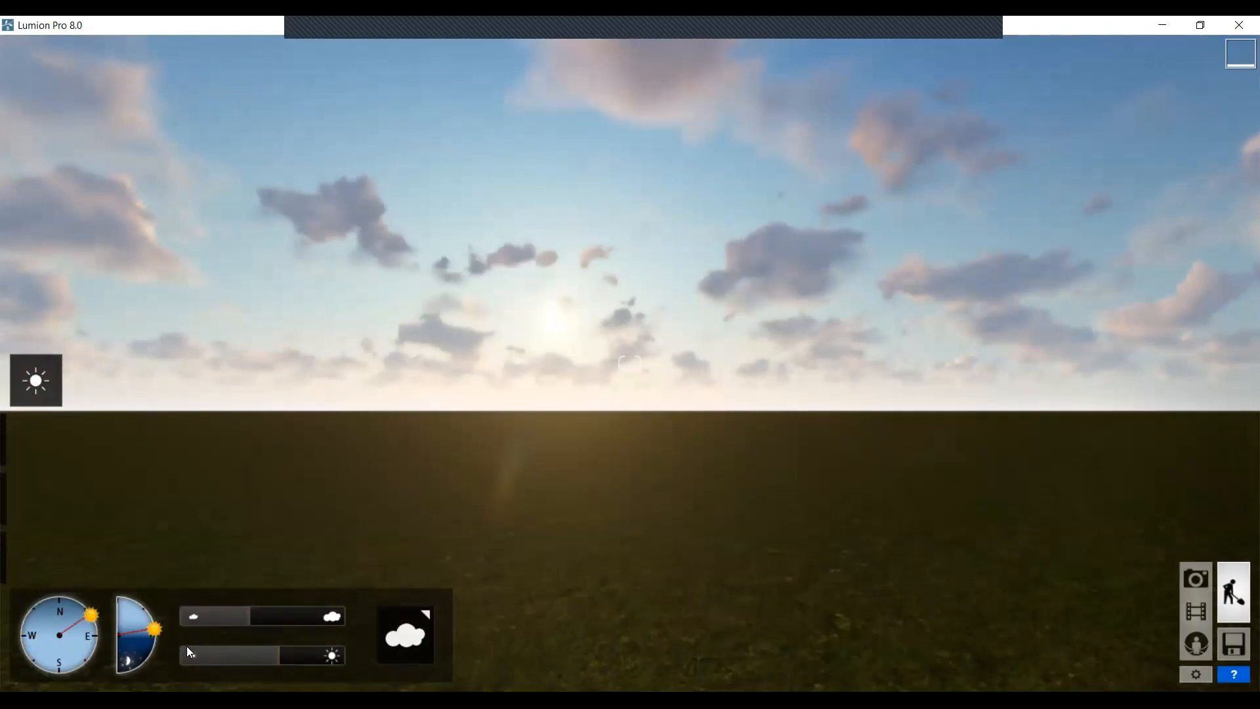
drag(160, 629, 164, 625)
Thicken the clouds, slightly lower the sun brightness and select the third cloud type in the middle row
drag(240, 623, 282, 620)
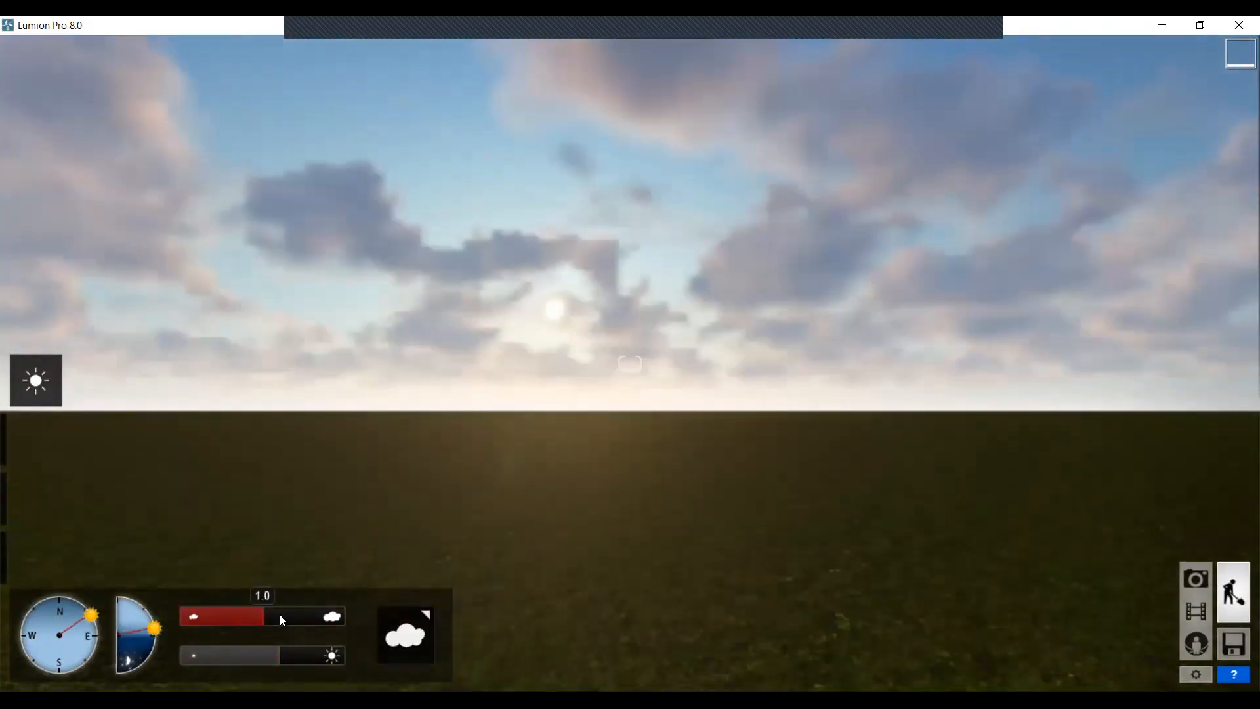
drag(239, 661, 332, 658)
click(397, 647)
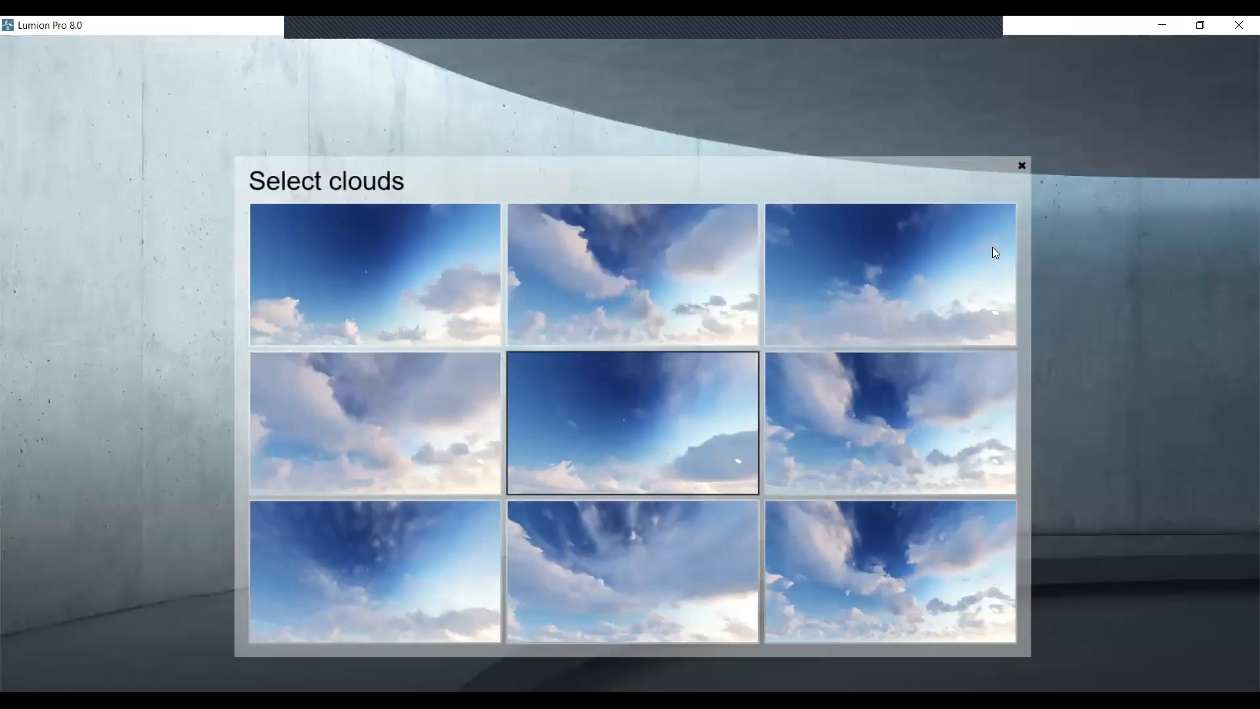
click(900, 360)
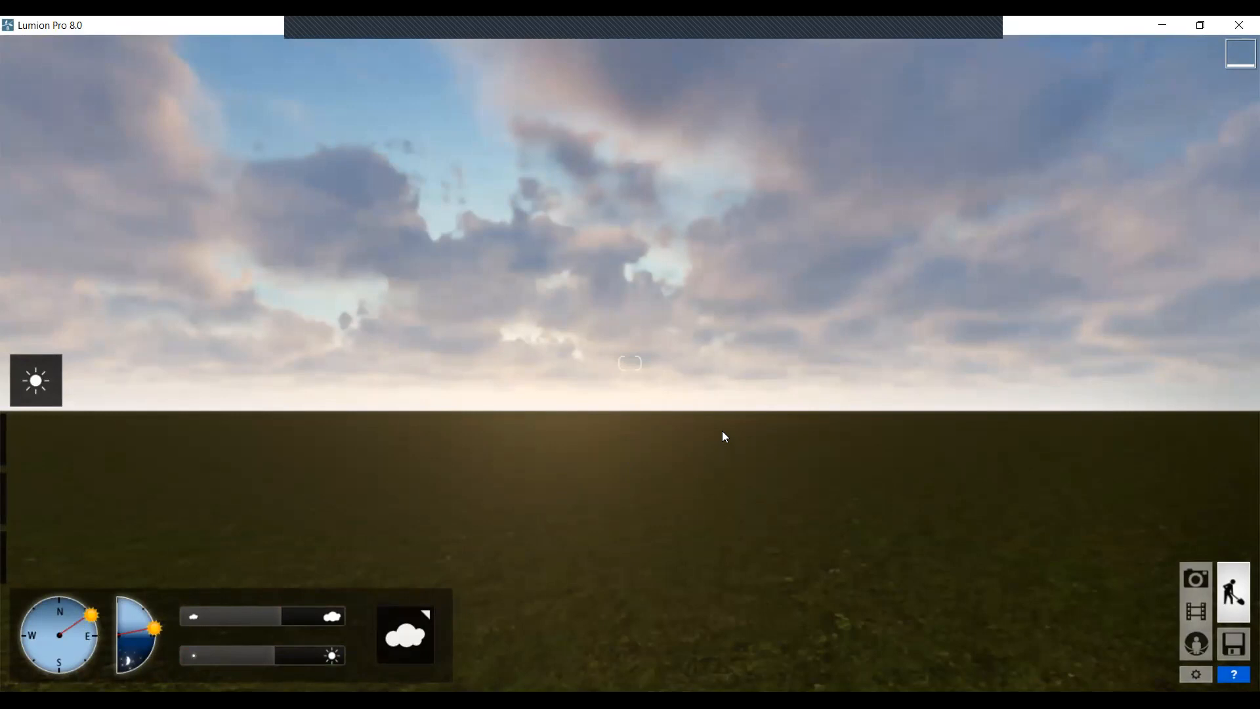
Turn the view across the cloudy field and switch from the Weather settings to the landscape tools
right_drag(630, 363, 866, 412)
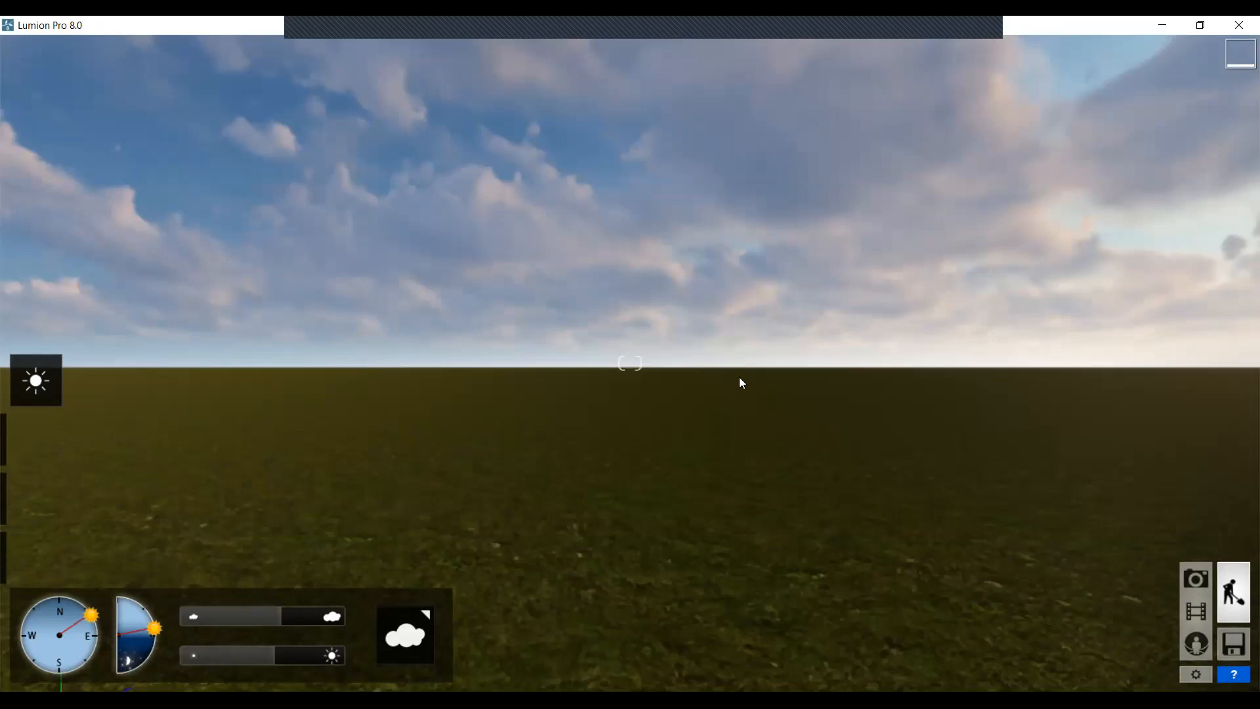
mouse_move(36, 380)
right_drag(521, 293, 591, 399)
mouse_move(1, 423)
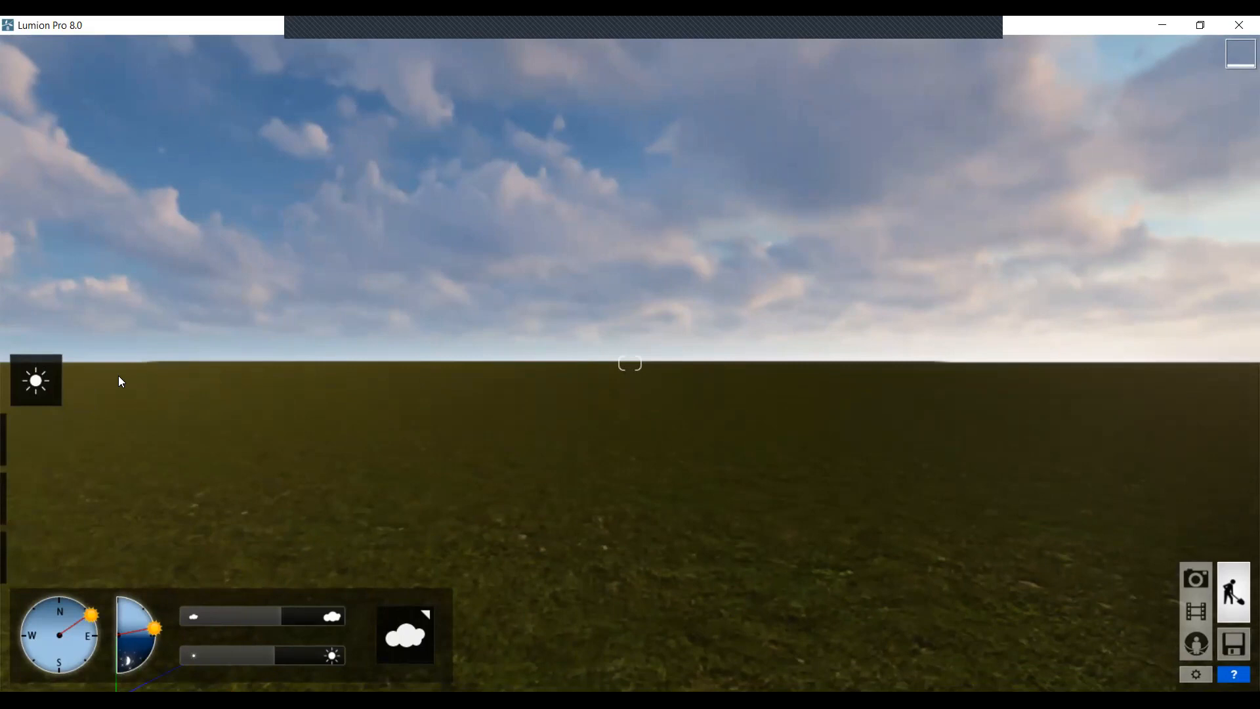
mouse_move(44, 372)
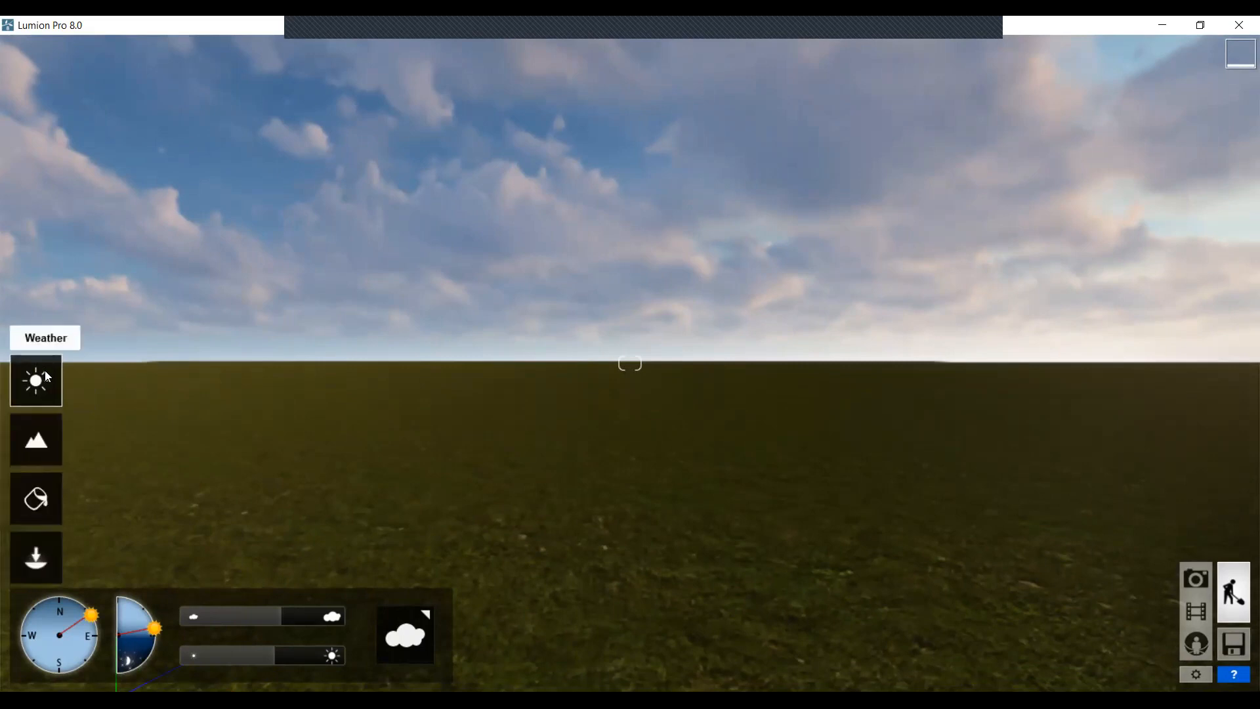
click(36, 442)
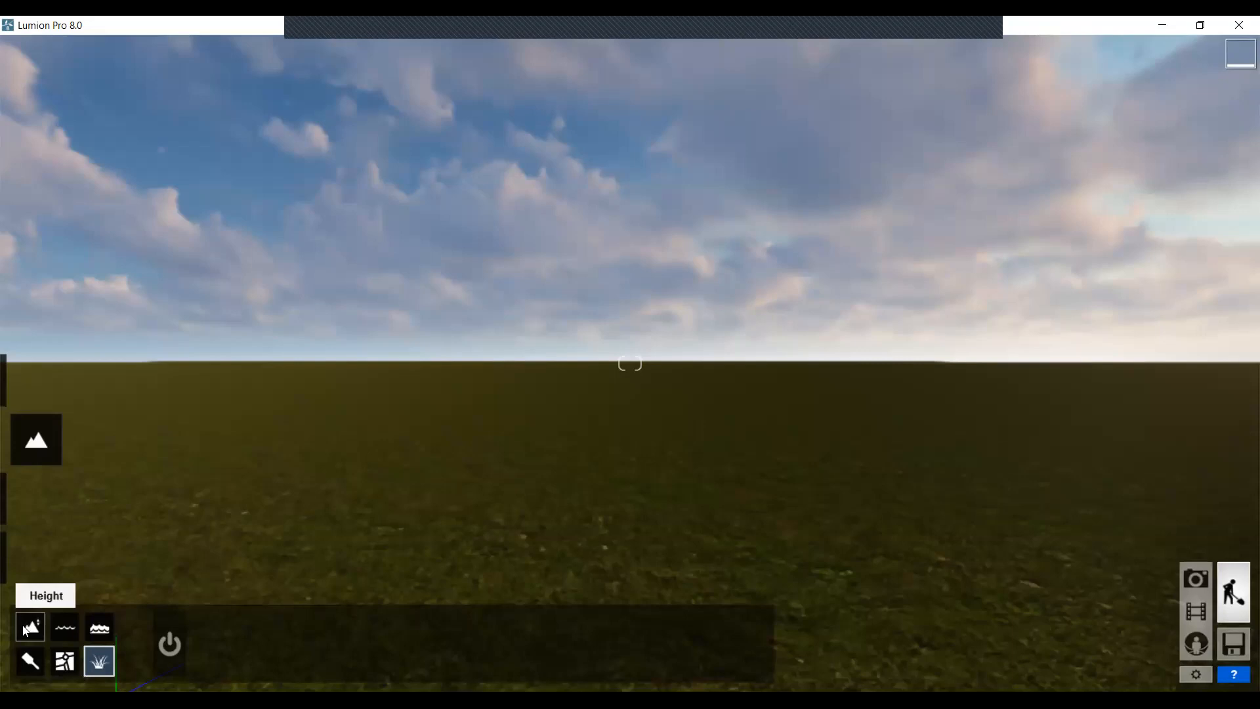
Activate the terrain Height tool's Raise brush, look down on the open ground and slightly increase the brush size and speed
right_drag(361, 398, 421, 409)
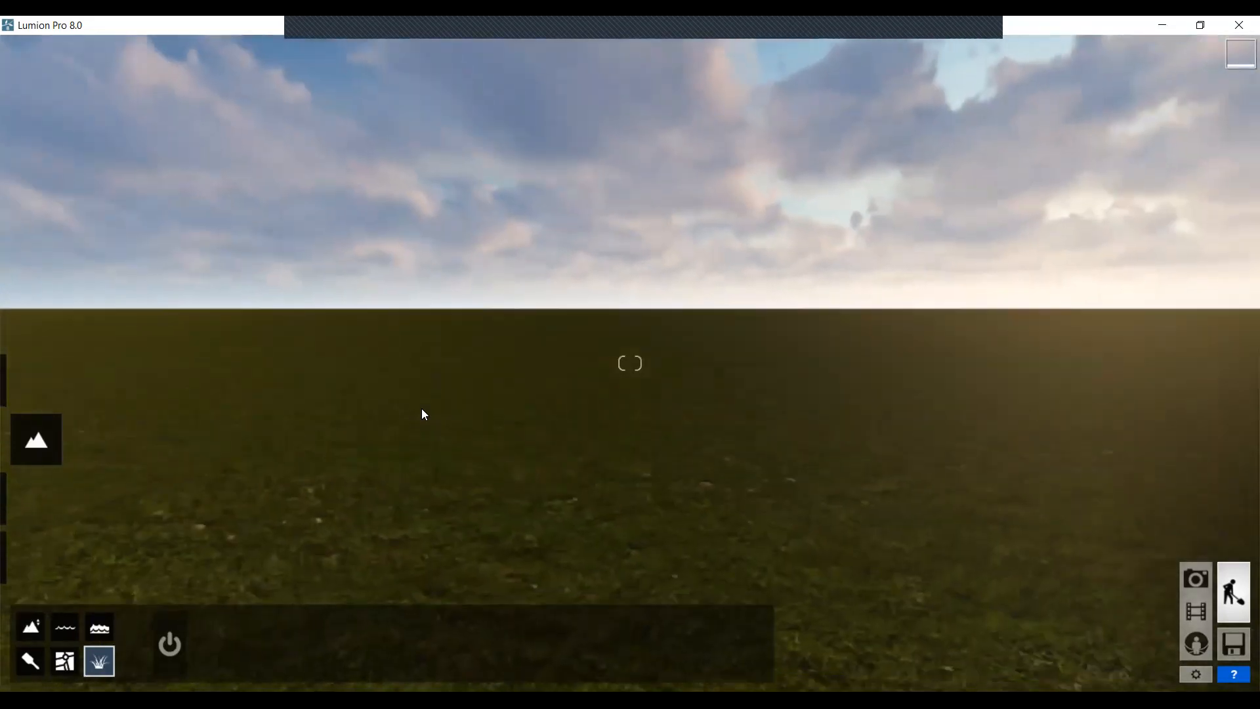
click(33, 629)
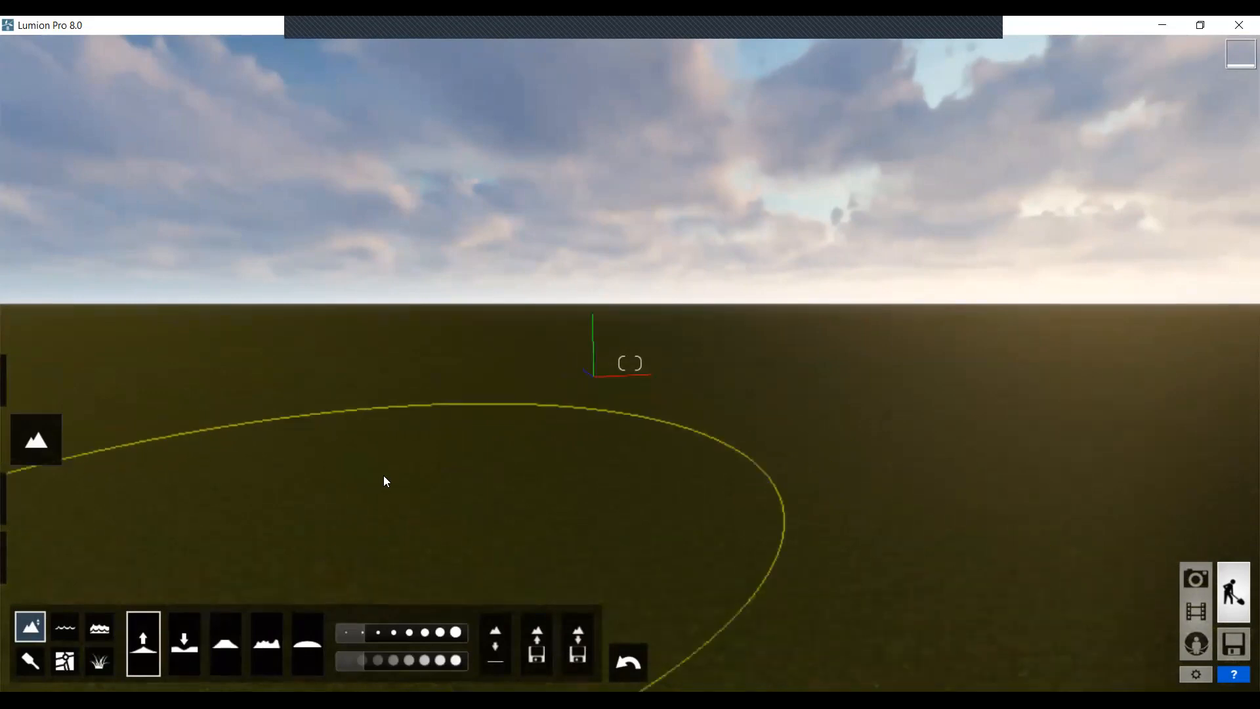
right_drag(519, 394, 528, 459)
mouse_move(535, 361)
right_down()
mouse_move(542, 388)
mouse_move(531, 358)
right_up()
scroll(543, 391, down, 5)
scroll(533, 363, down, 5)
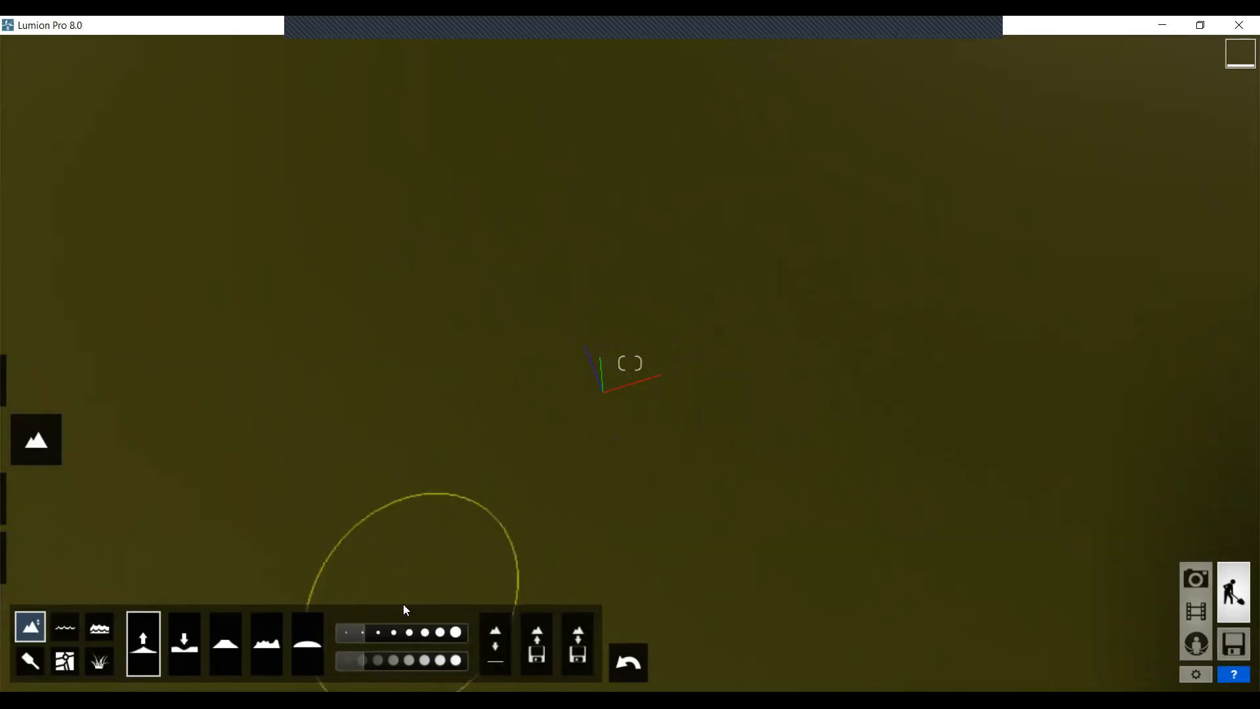
mouse_move(373, 630)
mouse_down()
mouse_move(453, 630)
mouse_move(372, 630)
mouse_move(400, 623)
mouse_up()
mouse_move(359, 660)
mouse_down()
mouse_move(443, 659)
mouse_move(367, 660)
mouse_move(380, 634)
mouse_up()
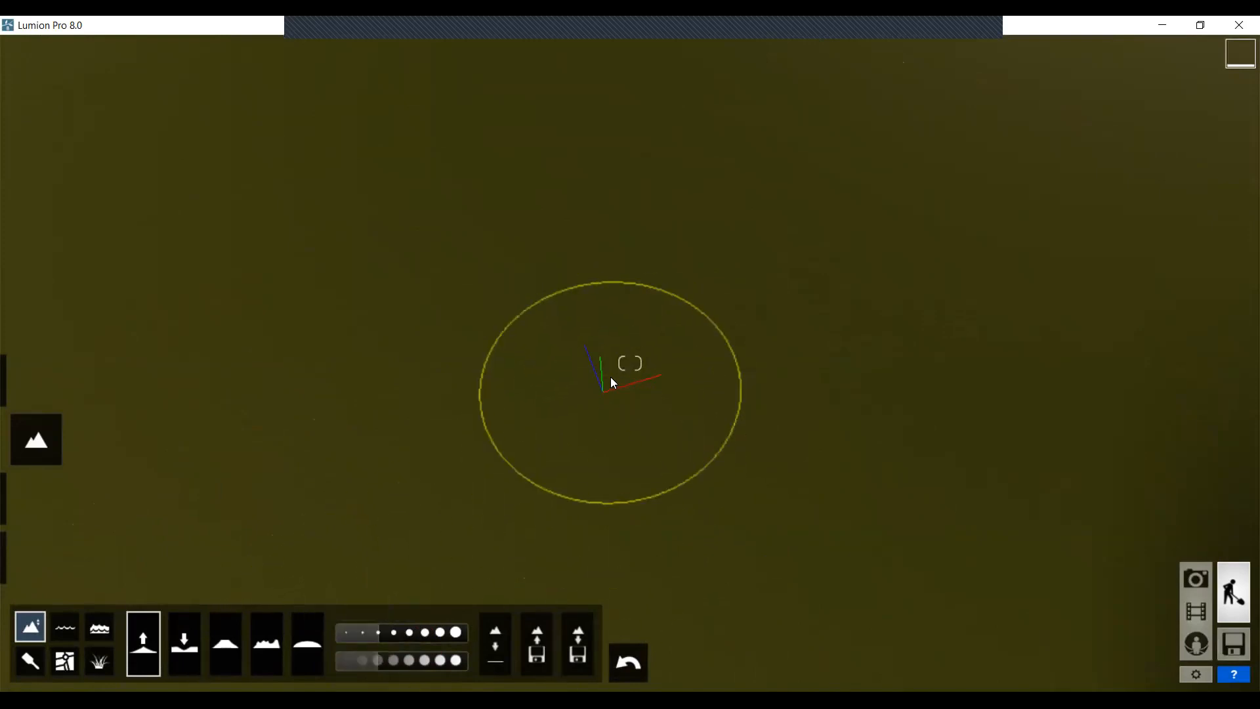
Raise a steep rocky peak at the scene's origin and extend it sideways into a small massif
mouse_move(610, 378)
mouse_down()
mouse_move(629, 343)
mouse_move(614, 390)
mouse_move(623, 380)
mouse_move(627, 403)
mouse_move(768, 380)
mouse_move(825, 271)
mouse_move(662, 260)
mouse_move(463, 280)
mouse_move(438, 392)
mouse_move(574, 452)
mouse_move(810, 456)
mouse_move(1012, 378)
mouse_move(798, 255)
mouse_move(579, 285)
mouse_move(787, 326)
mouse_move(523, 298)
mouse_move(703, 288)
mouse_move(689, 259)
mouse_move(697, 170)
mouse_up()
right_drag(697, 171, 696, 301)
scroll(700, 328, down, 3)
scroll(714, 364, down, 2)
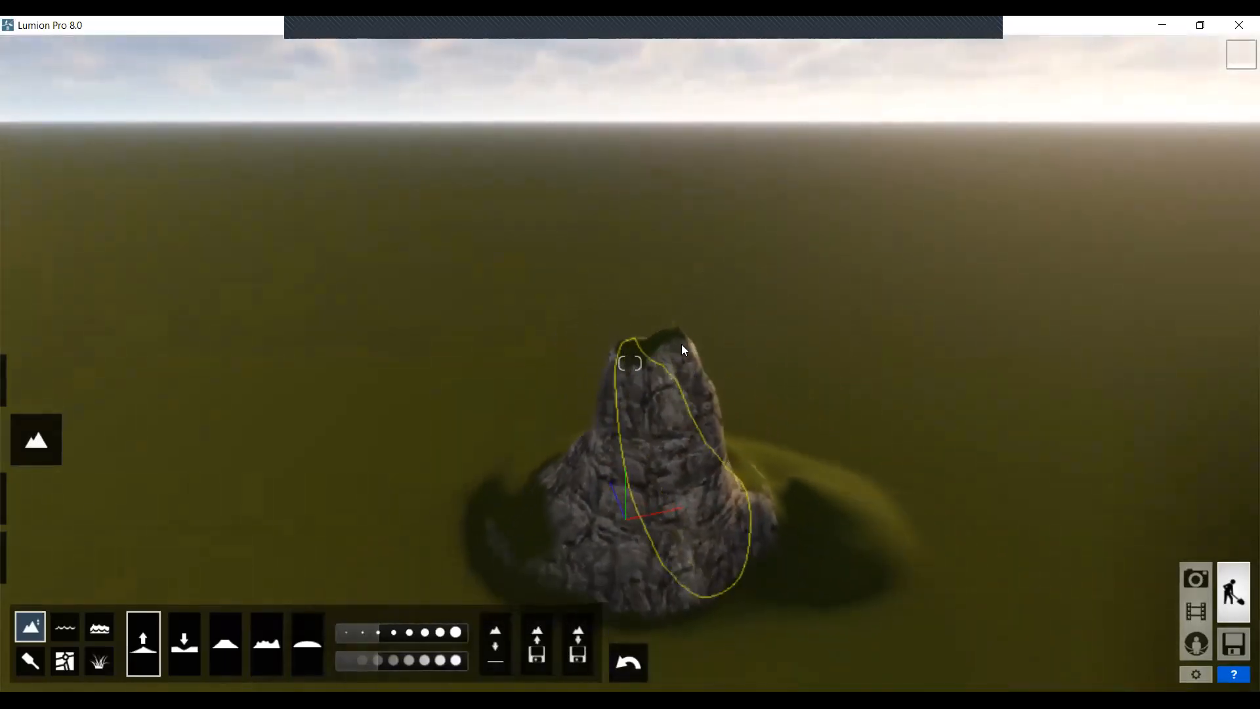
mouse_move(641, 358)
mouse_down()
mouse_move(616, 391)
mouse_move(517, 407)
mouse_move(576, 450)
mouse_move(513, 462)
mouse_move(576, 468)
mouse_move(460, 489)
mouse_move(519, 483)
mouse_up()
scroll(612, 461, down, 1)
right_drag(613, 461, 750, 470)
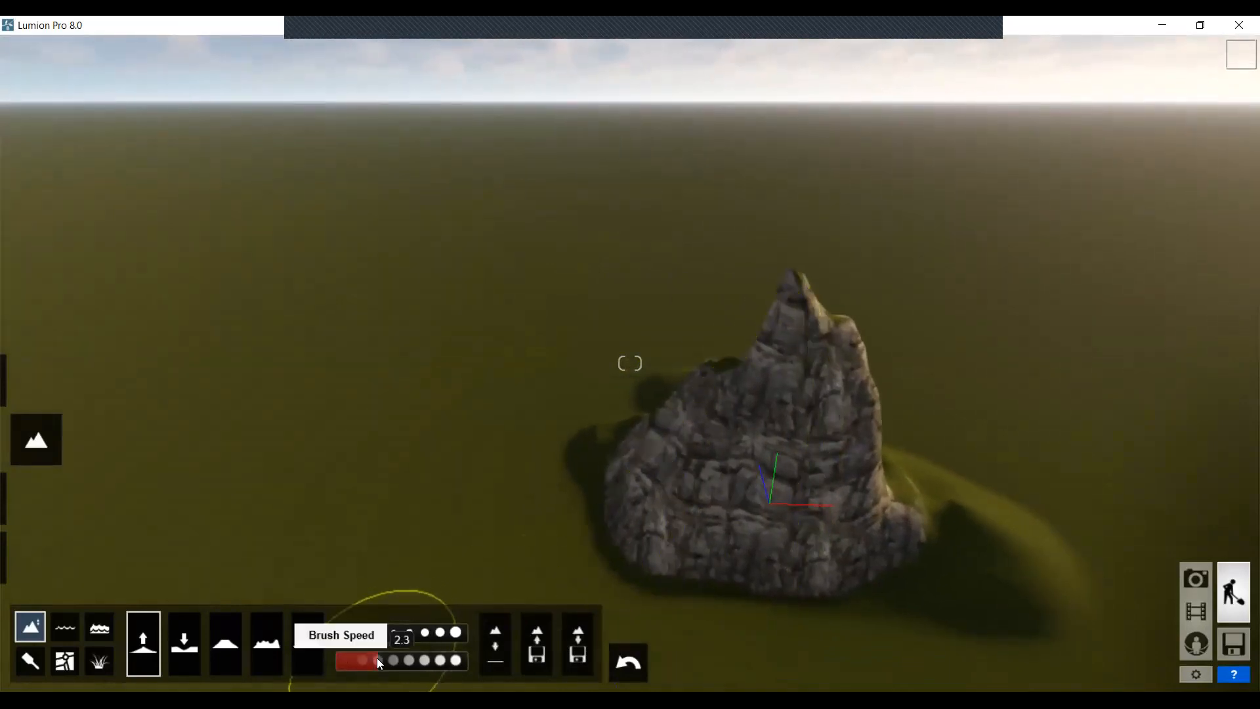
Increase the brush speed, set the brush size to about 3.1 and raise a broad, multi-peaked mountain range around the first peak
drag(403, 661, 416, 661)
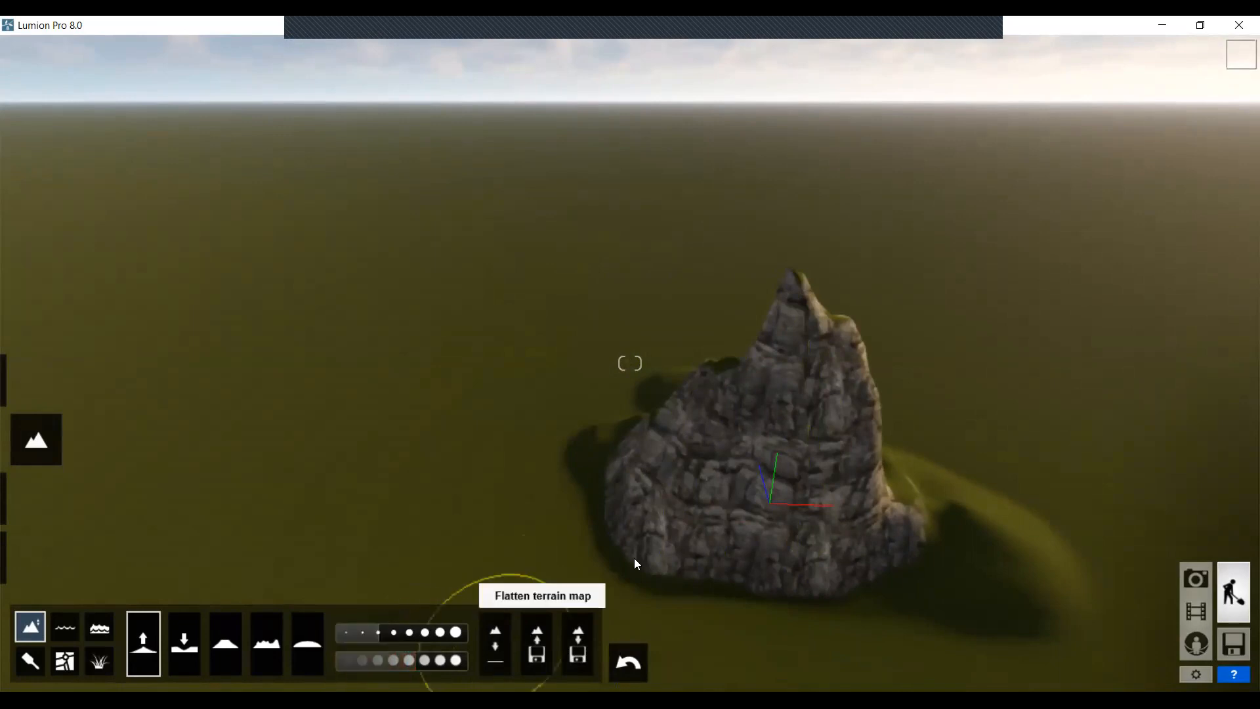
mouse_move(724, 421)
mouse_down()
mouse_move(649, 449)
mouse_move(522, 456)
mouse_move(588, 470)
mouse_move(449, 472)
mouse_move(422, 488)
mouse_move(426, 437)
mouse_move(527, 397)
mouse_move(593, 435)
mouse_move(819, 441)
mouse_move(970, 498)
mouse_move(1008, 529)
mouse_move(754, 519)
mouse_move(1002, 475)
mouse_move(802, 435)
mouse_up()
drag(378, 633, 403, 638)
scroll(506, 534, down, 5)
mouse_move(491, 551)
mouse_down()
mouse_move(474, 515)
mouse_move(579, 470)
mouse_move(501, 471)
mouse_move(709, 504)
mouse_move(823, 551)
mouse_move(771, 498)
mouse_move(638, 526)
mouse_move(674, 473)
mouse_move(844, 468)
mouse_up()
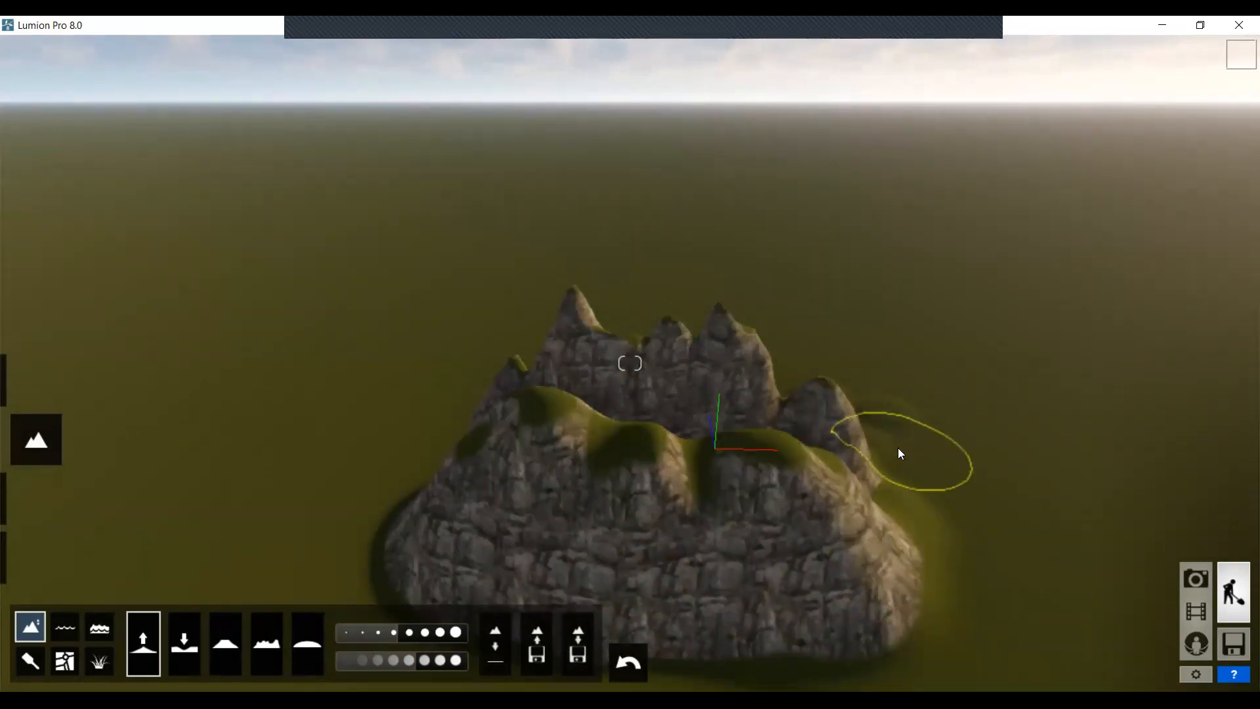
Examine the raised mountain range from above and from several sides
key(d)
mouse_move(843, 445)
right_down()
mouse_move(814, 449)
mouse_move(851, 445)
right_up()
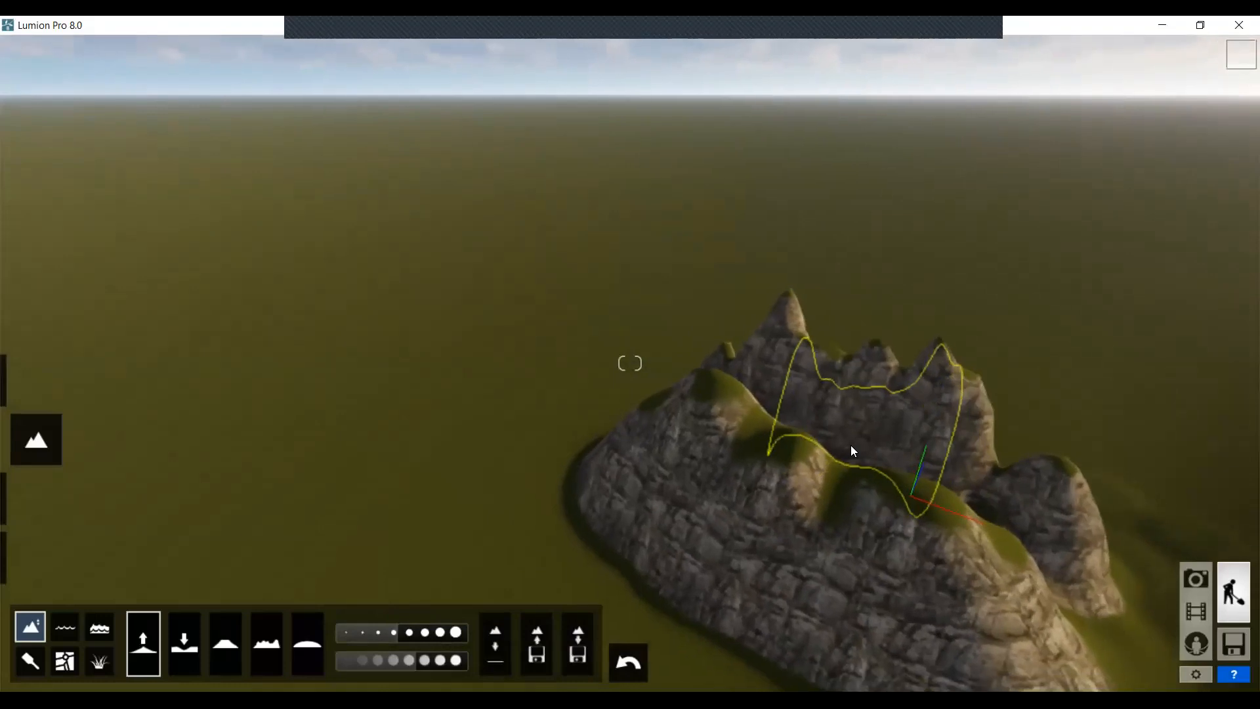
key(s)
key(s)
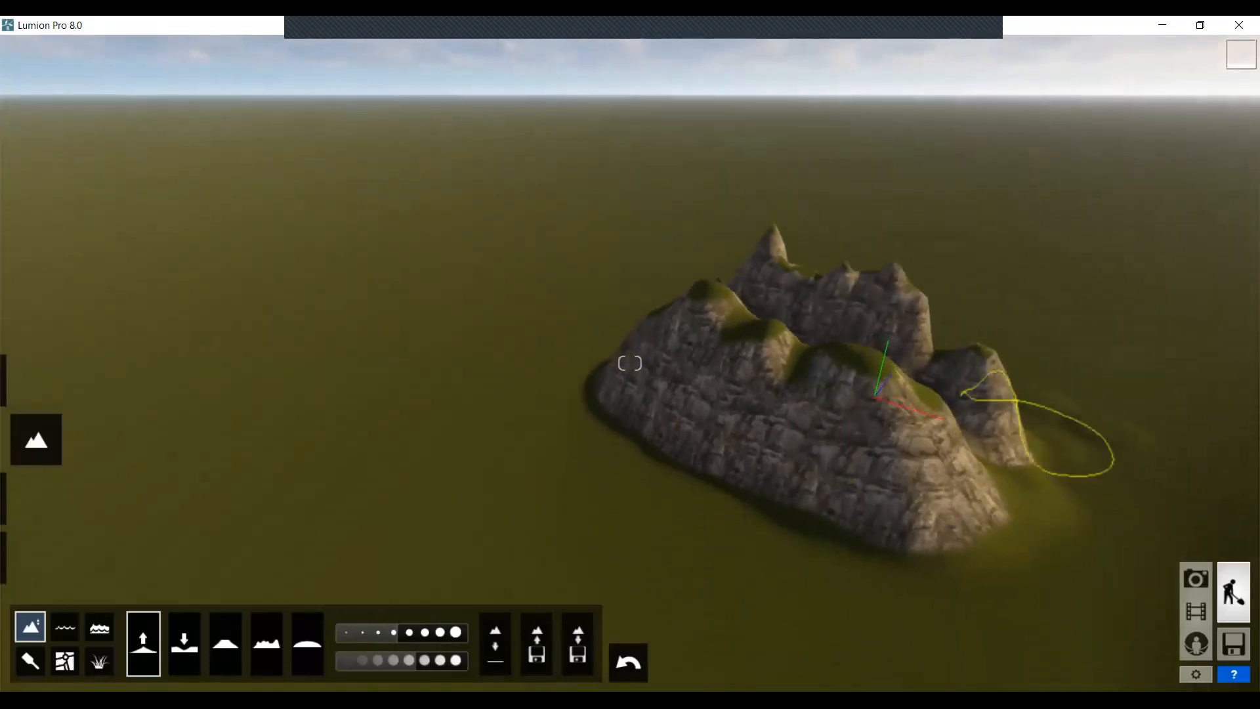
right_drag(1037, 423, 1031, 426)
key(w)
key(d)
key(d)
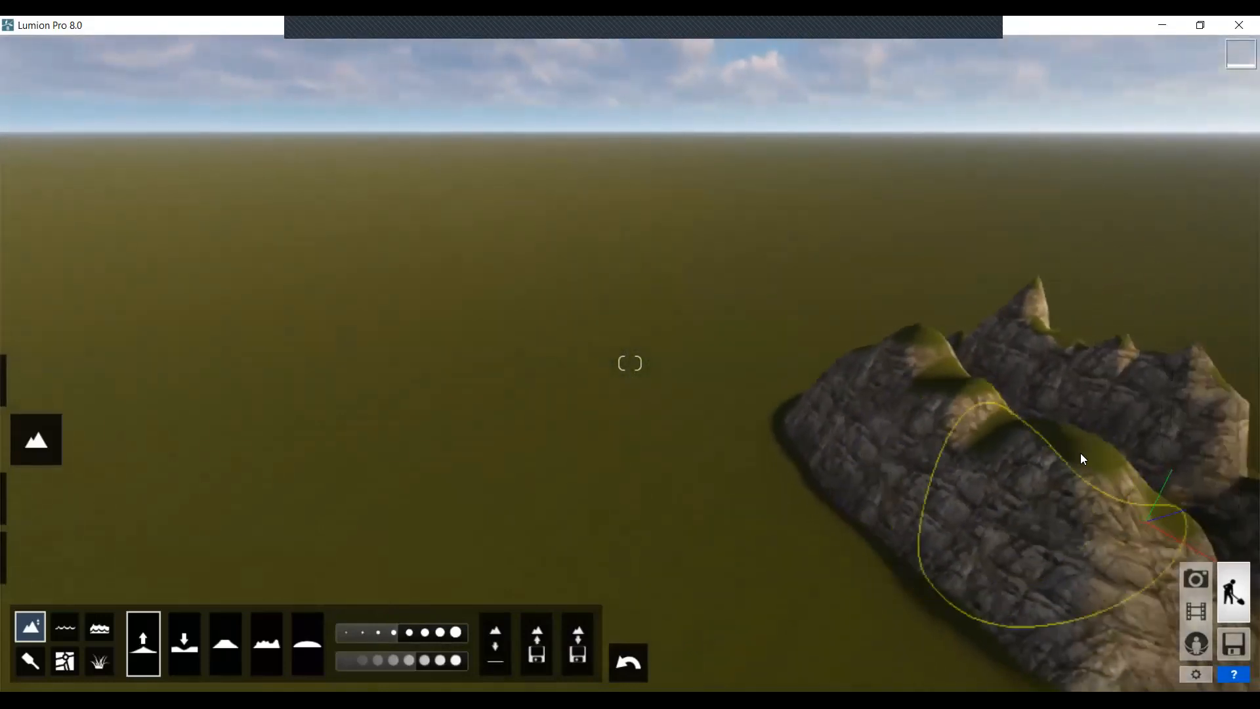
right_drag(949, 461, 947, 458)
key(w)
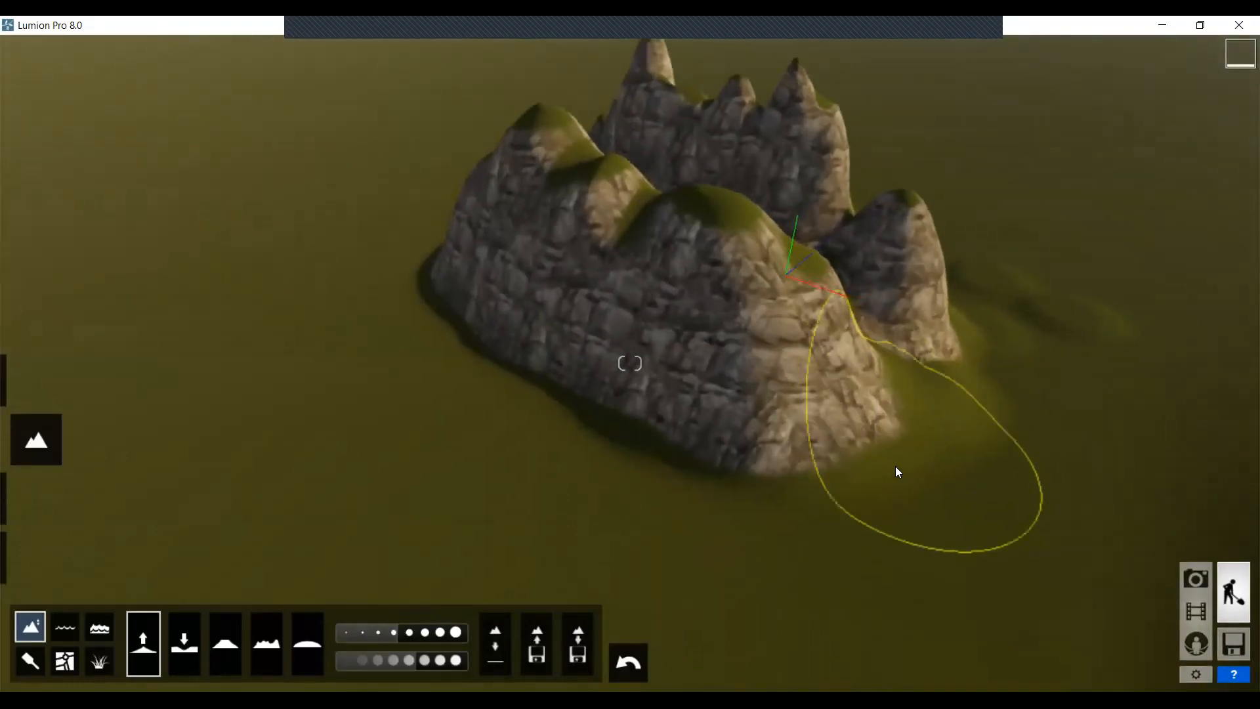
Fly around the foot of the mountain near ground level and inspect its rock faces and peaks
right_drag(781, 471, 756, 469)
key(w)
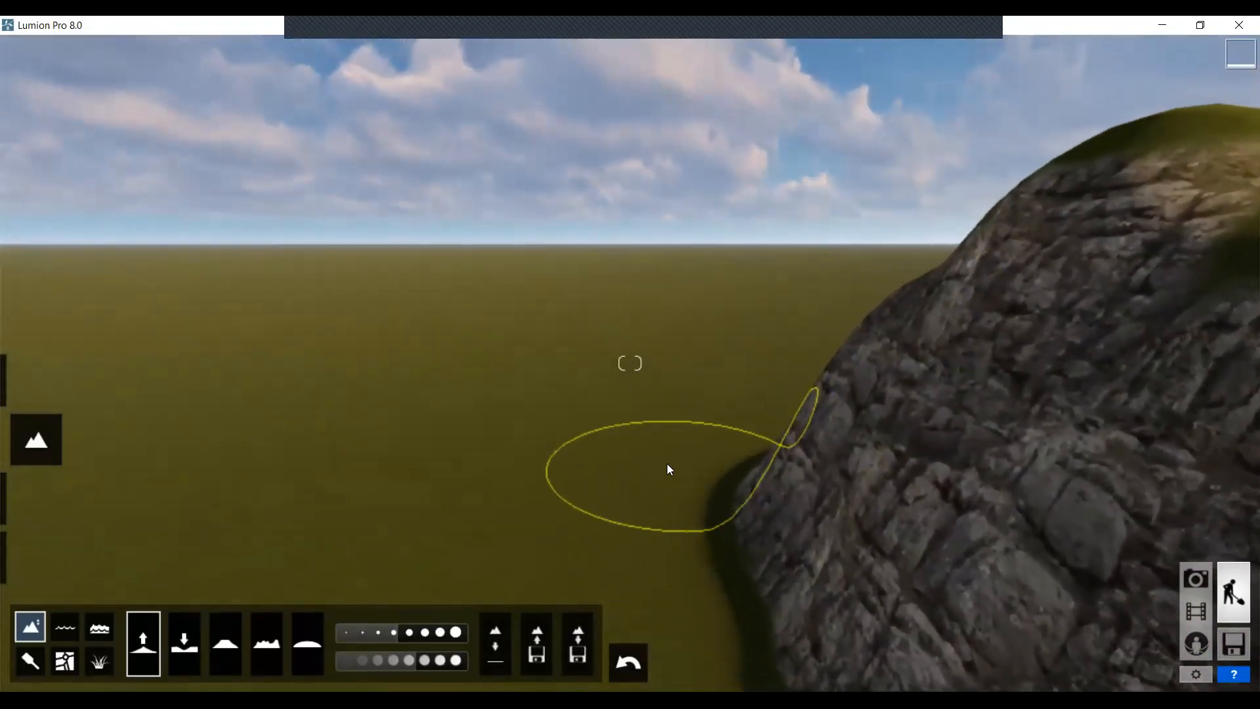
key(w)
mouse_move(646, 477)
right_down()
mouse_move(846, 467)
mouse_move(760, 469)
mouse_move(758, 489)
right_up()
key(w)
key(w)
key(w)
key(w)
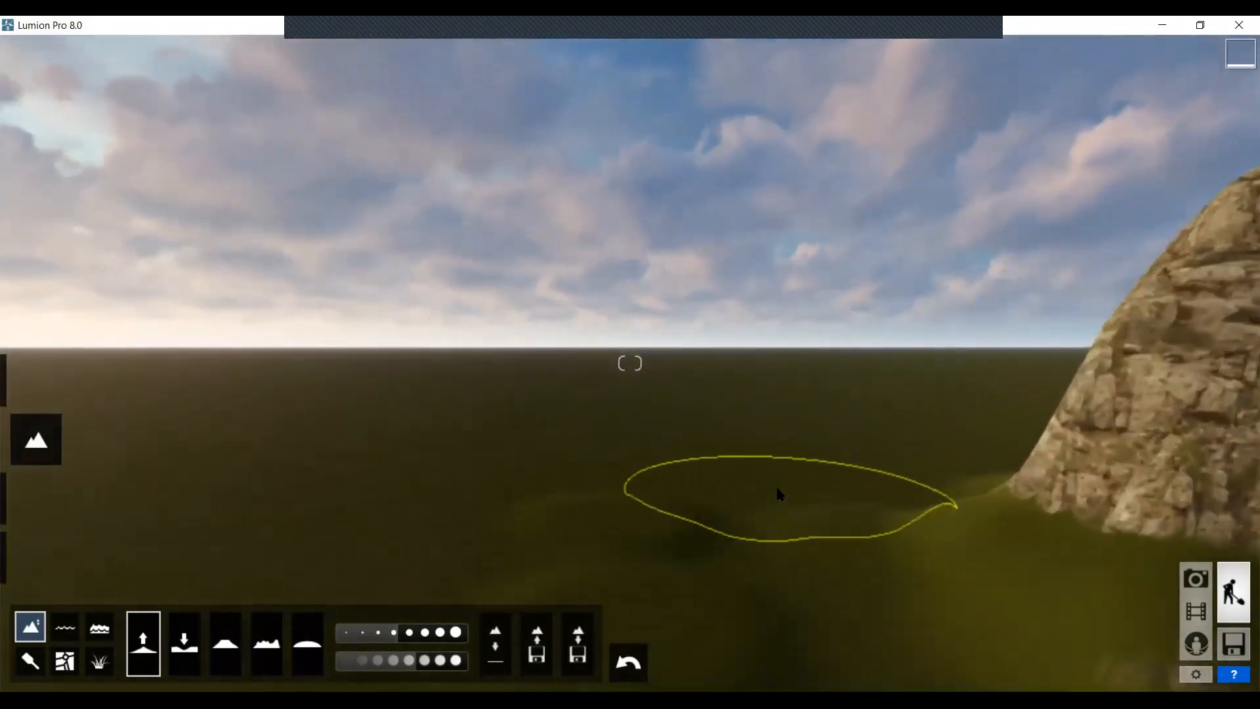
right_drag(868, 502, 963, 481)
key(w)
key(w)
key(a)
key(d)
key(w)
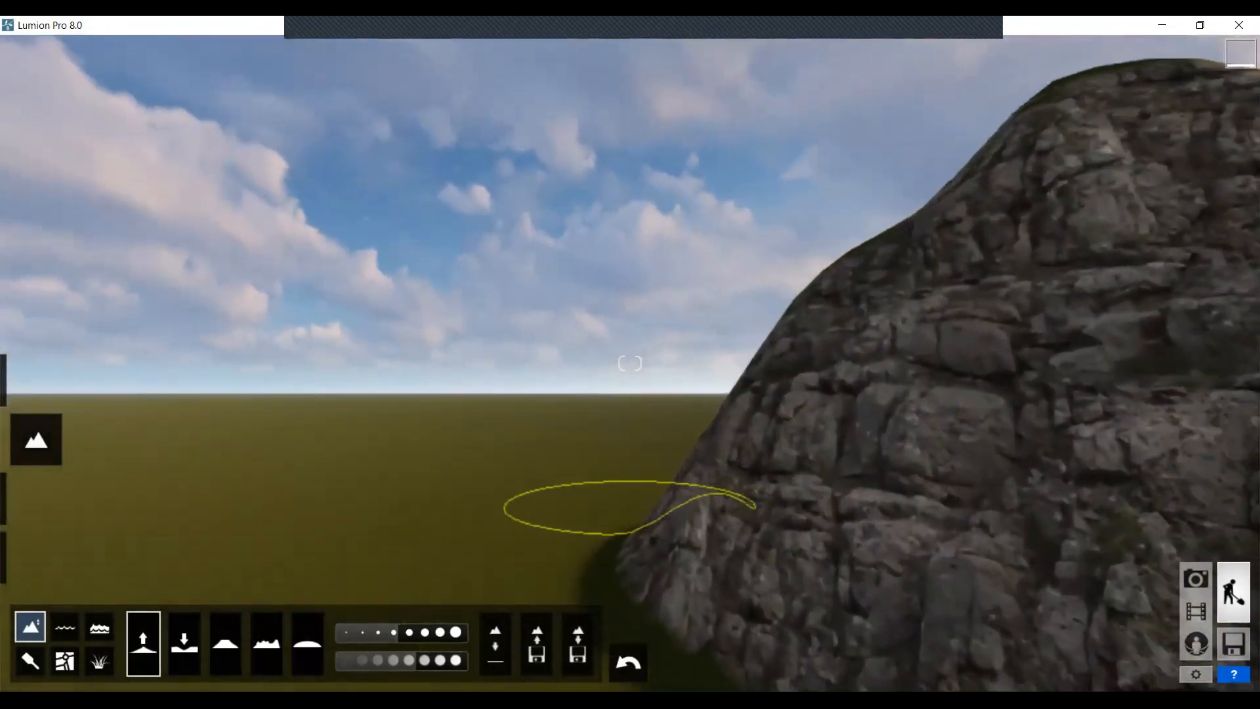
right_drag(761, 487, 833, 485)
key(w)
key(a)
key(a)
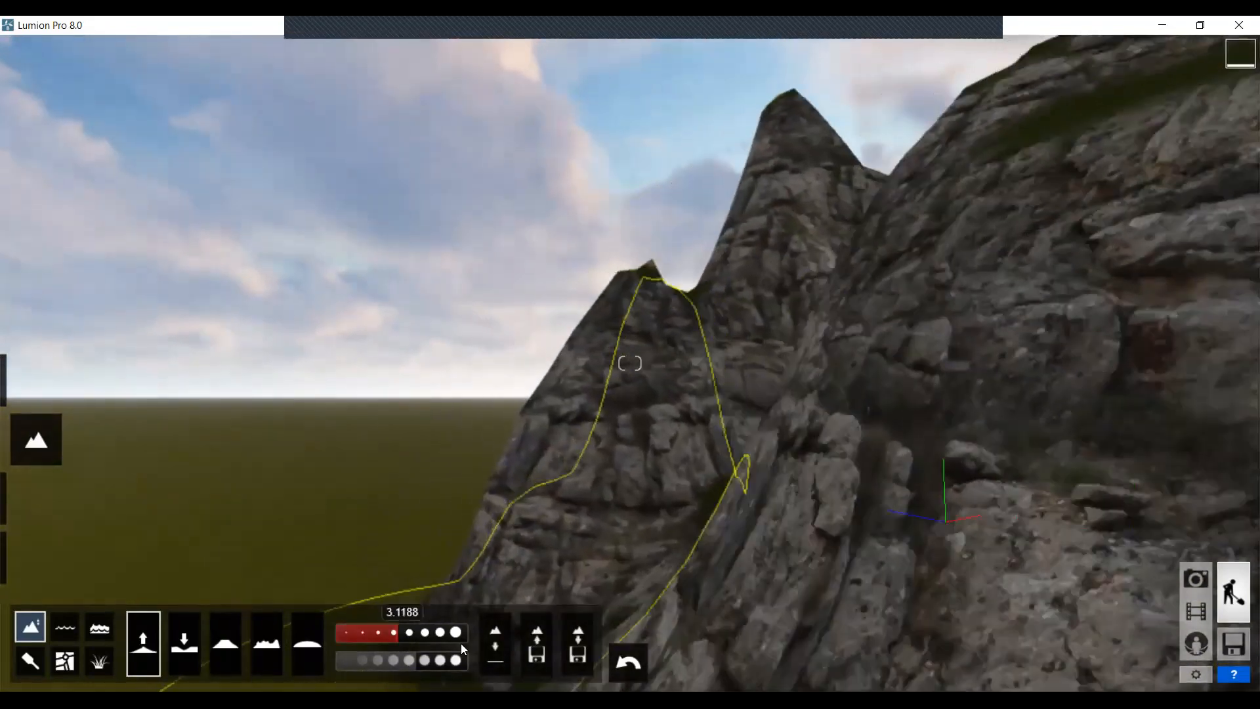
key(w)
right_drag(620, 616, 1257, 642)
key(a)
key(w)
key(a)
key(w)
key(a)
key(w)
key(a)
key(w)
key(a)
key(w)
key(a)
key(w)
key(a)
key(w)
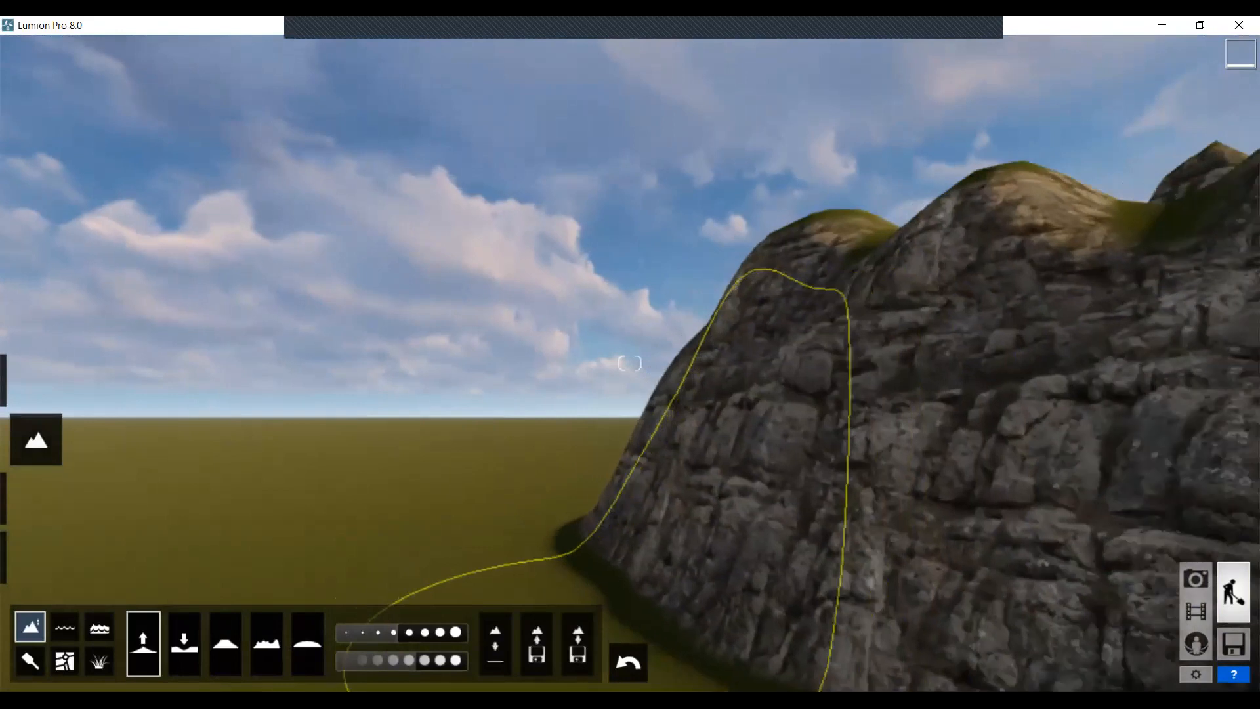
key(a)
key(w)
mouse_move(617, 519)
right_down()
mouse_move(730, 537)
mouse_move(779, 509)
mouse_move(844, 540)
mouse_move(874, 527)
mouse_move(932, 550)
right_up()
key(a)
key(w)
key(a)
key(w)
key(a)
key(w)
key(a)
key(w)
key(a)
key(w)
key(a)
key(w)
key(a)
key(w)
mouse_move(886, 417)
right_down()
mouse_move(774, 535)
mouse_move(691, 575)
mouse_move(650, 626)
mouse_move(625, 624)
mouse_move(807, 654)
right_up()
key(s)
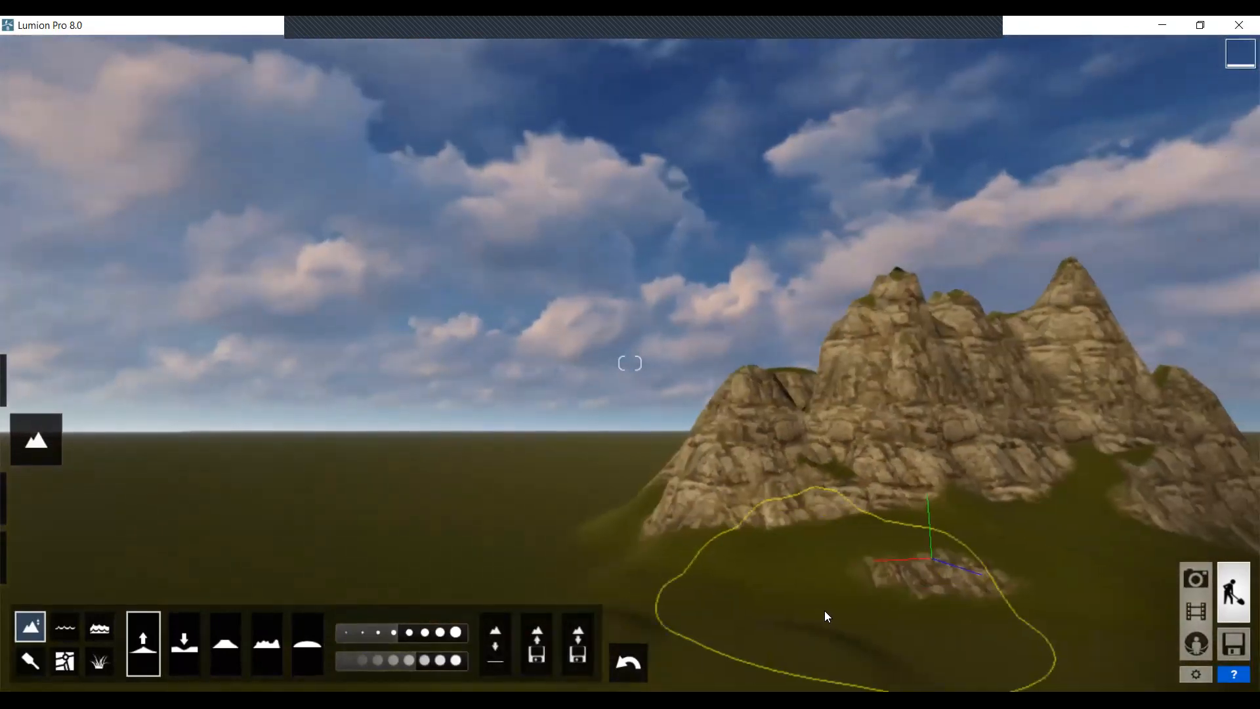
Switch to the Lower brush above the mountain and wear down its peaks and flank
key(d)
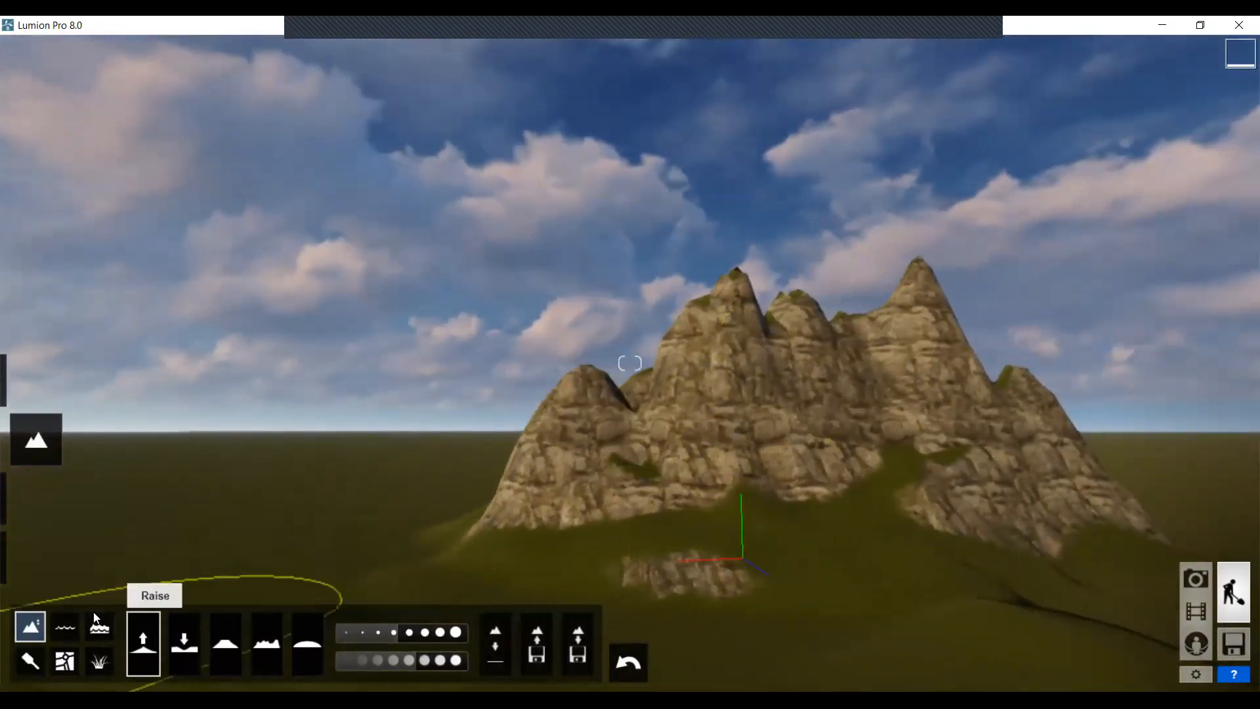
key(q)
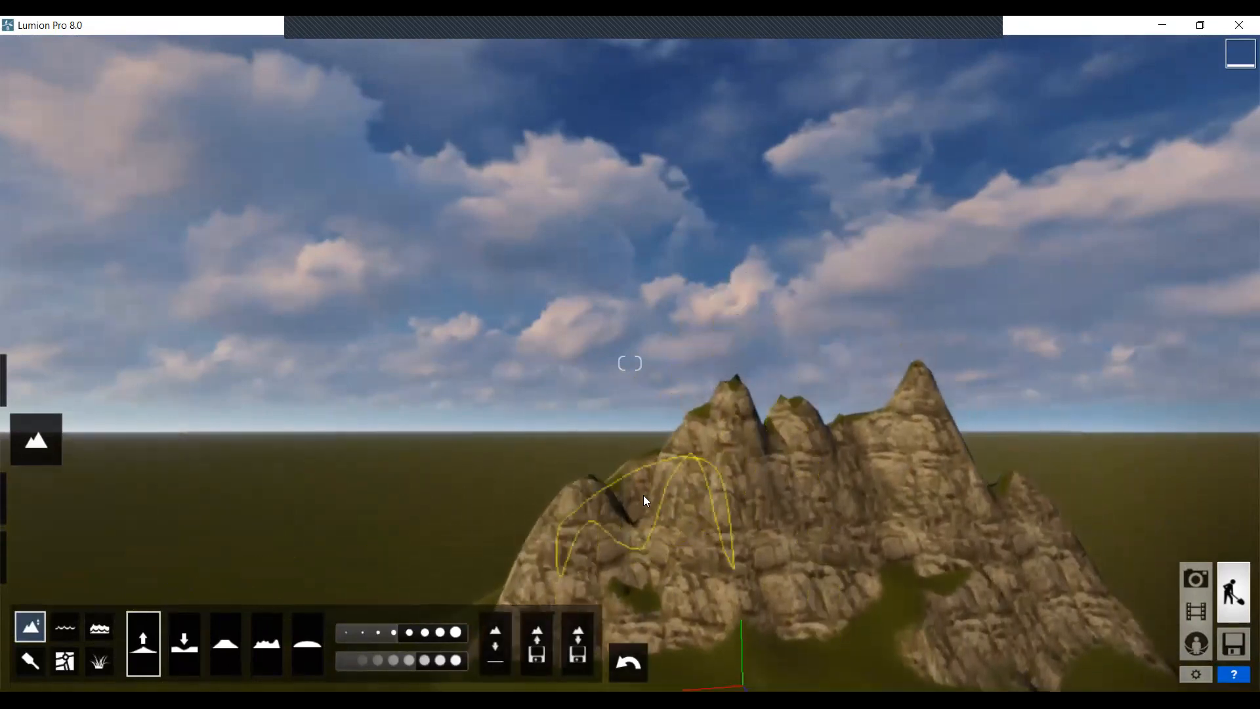
key(q)
mouse_move(791, 394)
right_down()
mouse_move(771, 414)
mouse_move(722, 397)
right_up()
key(q)
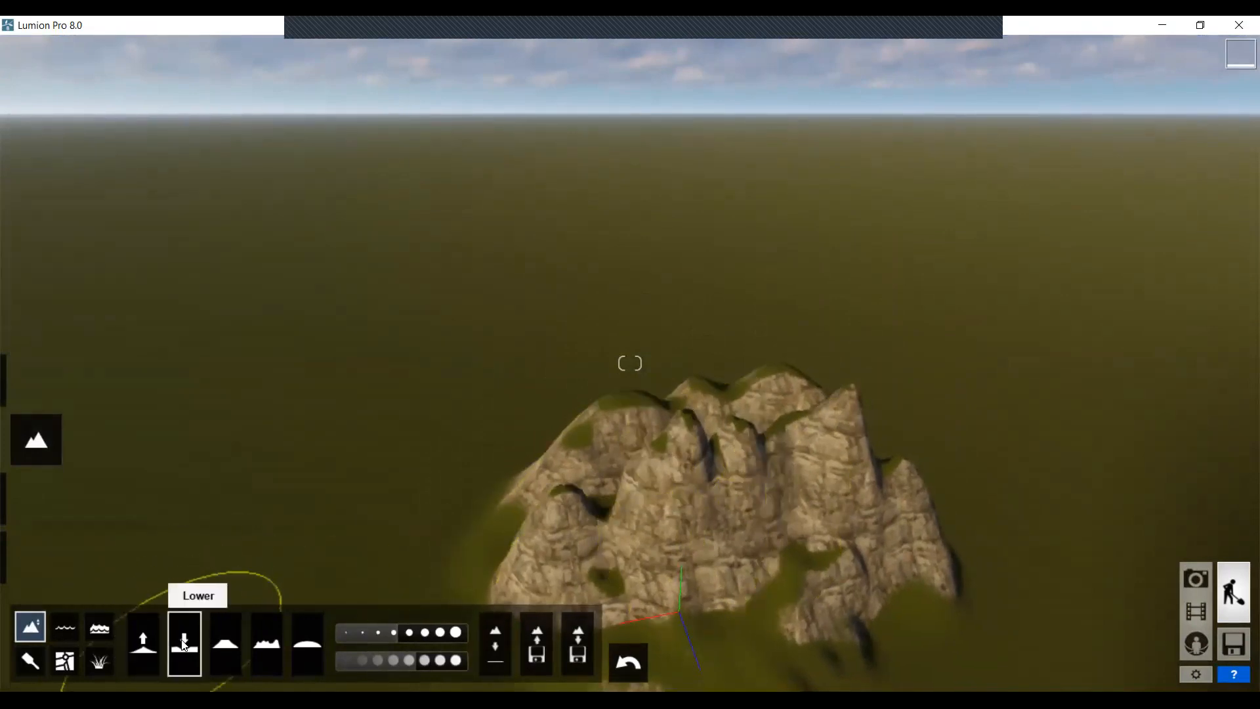
scroll(429, 490, down, 1)
scroll(652, 421, down, 1)
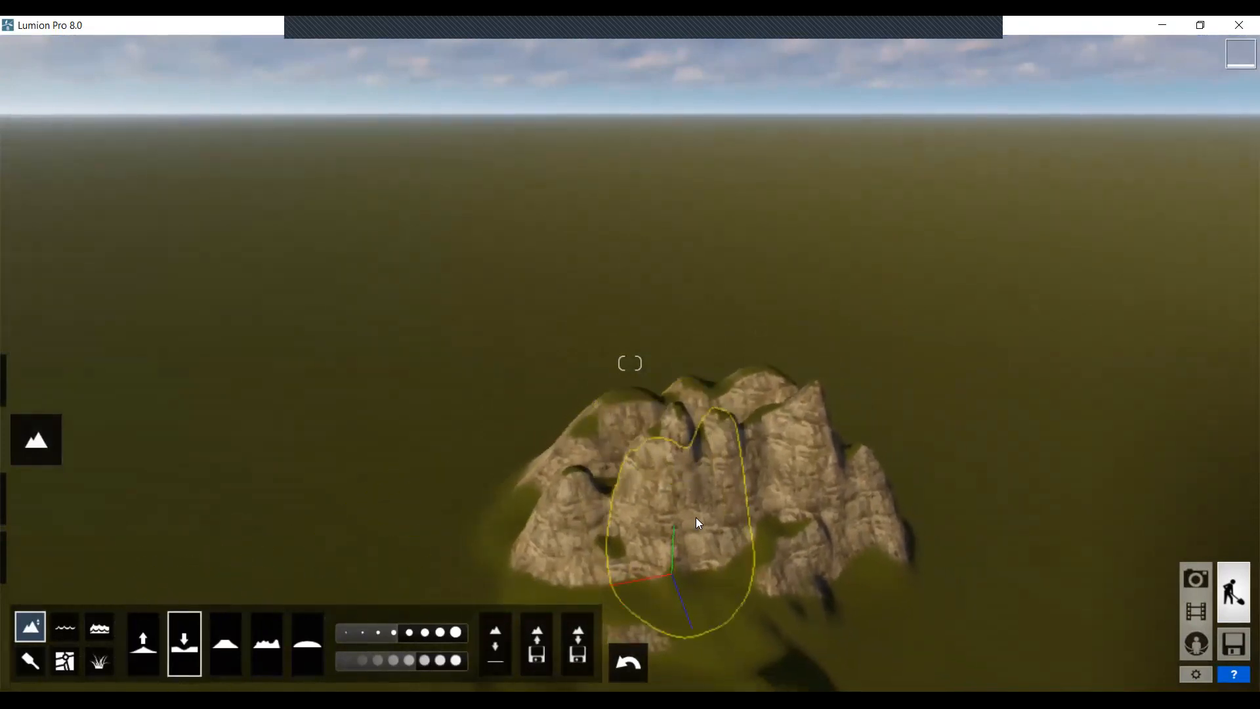
scroll(696, 517, down, 1)
mouse_move(670, 428)
mouse_down()
mouse_move(673, 405)
mouse_move(669, 428)
mouse_move(736, 440)
mouse_move(783, 481)
mouse_move(747, 430)
mouse_up()
mouse_move(613, 471)
mouse_down()
mouse_move(620, 488)
mouse_move(605, 448)
mouse_move(748, 436)
mouse_move(720, 515)
mouse_up()
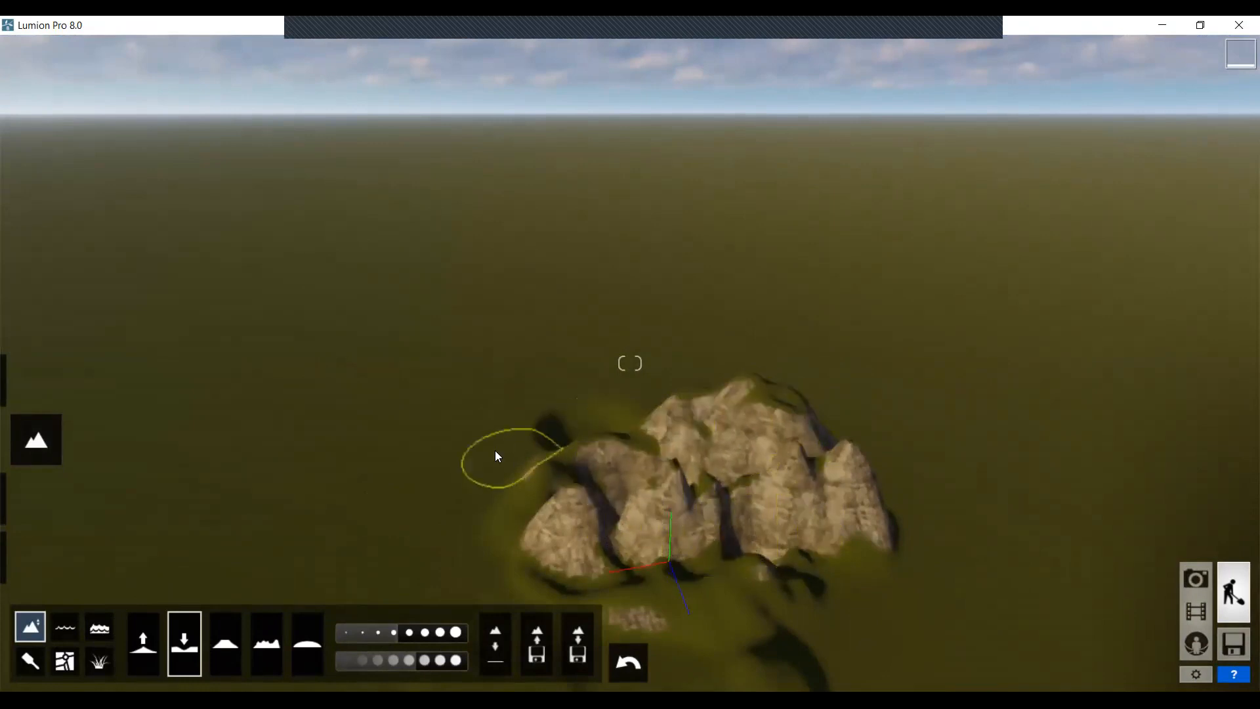
Dig a deep, wide crater into the flat ground beside the mountain with the Lower brush
right_drag(439, 475, 438, 474)
drag(448, 438, 491, 460)
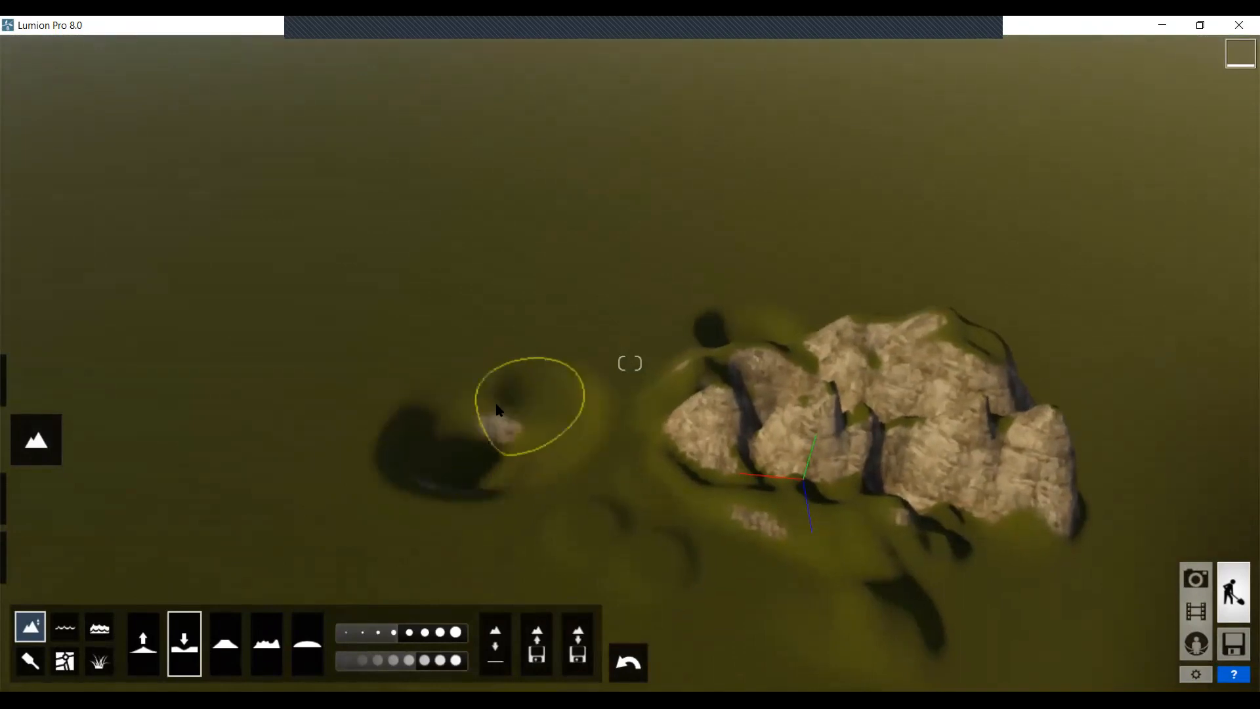
drag(496, 410, 588, 430)
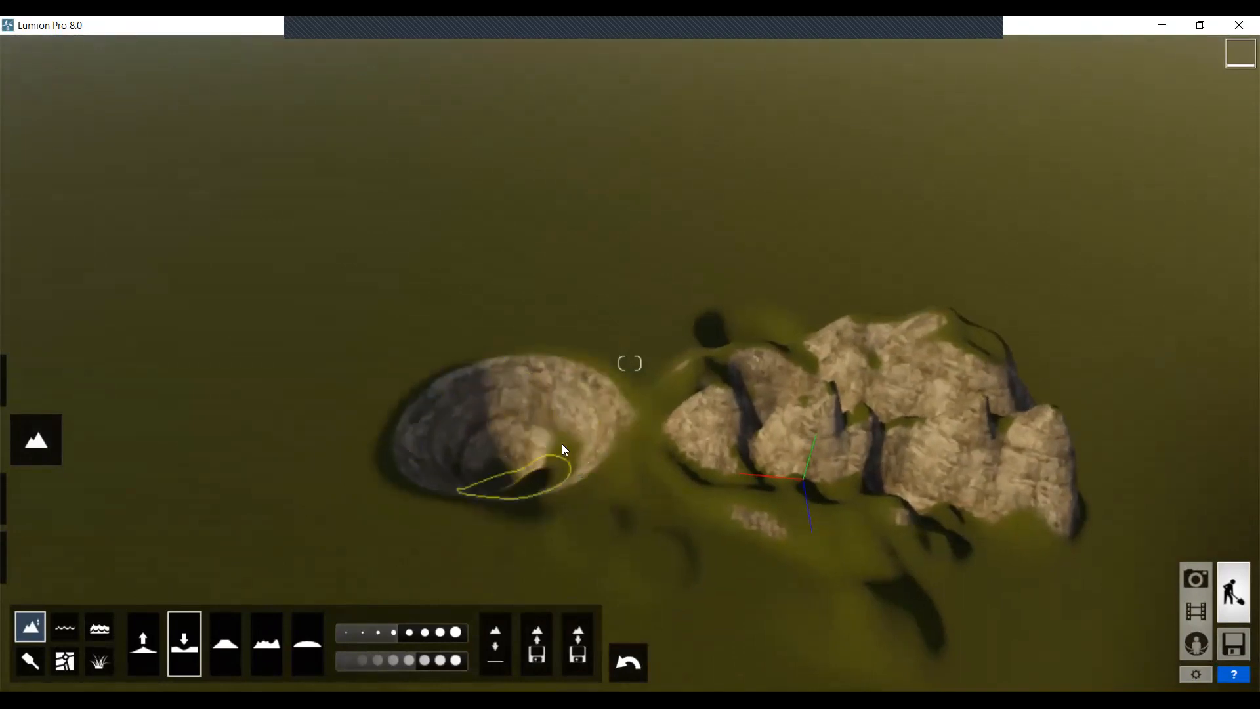
mouse_move(469, 483)
mouse_down()
mouse_move(511, 497)
mouse_move(408, 470)
mouse_move(343, 498)
mouse_move(428, 398)
mouse_move(604, 415)
mouse_up()
mouse_move(532, 361)
mouse_down()
mouse_move(312, 412)
mouse_move(558, 370)
mouse_move(370, 423)
mouse_move(390, 465)
mouse_move(541, 507)
mouse_move(379, 508)
mouse_up()
mouse_move(452, 445)
mouse_down()
mouse_move(425, 543)
mouse_move(667, 443)
mouse_up()
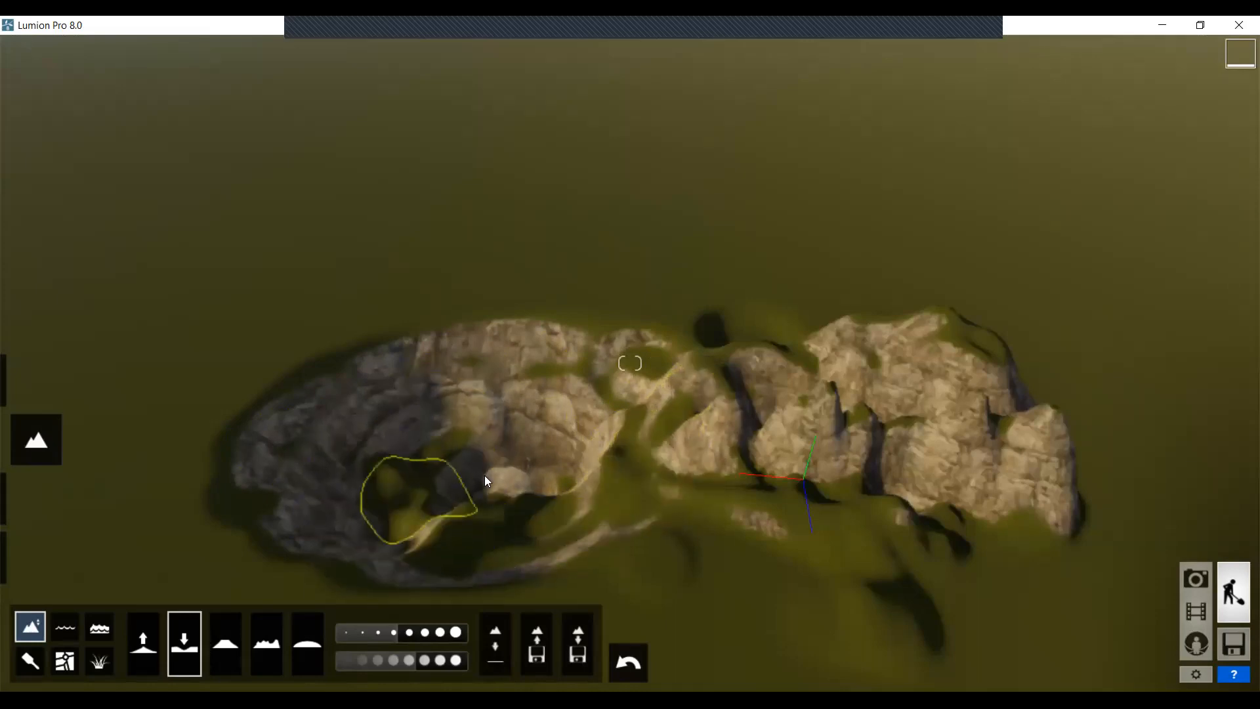
Lower the remaining mountain further, carving hollows into its slopes and along its edges beside the crater
mouse_move(688, 521)
mouse_down()
mouse_move(869, 487)
mouse_move(797, 363)
mouse_move(920, 417)
mouse_move(605, 413)
mouse_move(946, 432)
mouse_move(958, 474)
mouse_move(936, 404)
mouse_move(1012, 489)
mouse_move(921, 406)
mouse_move(827, 400)
mouse_up()
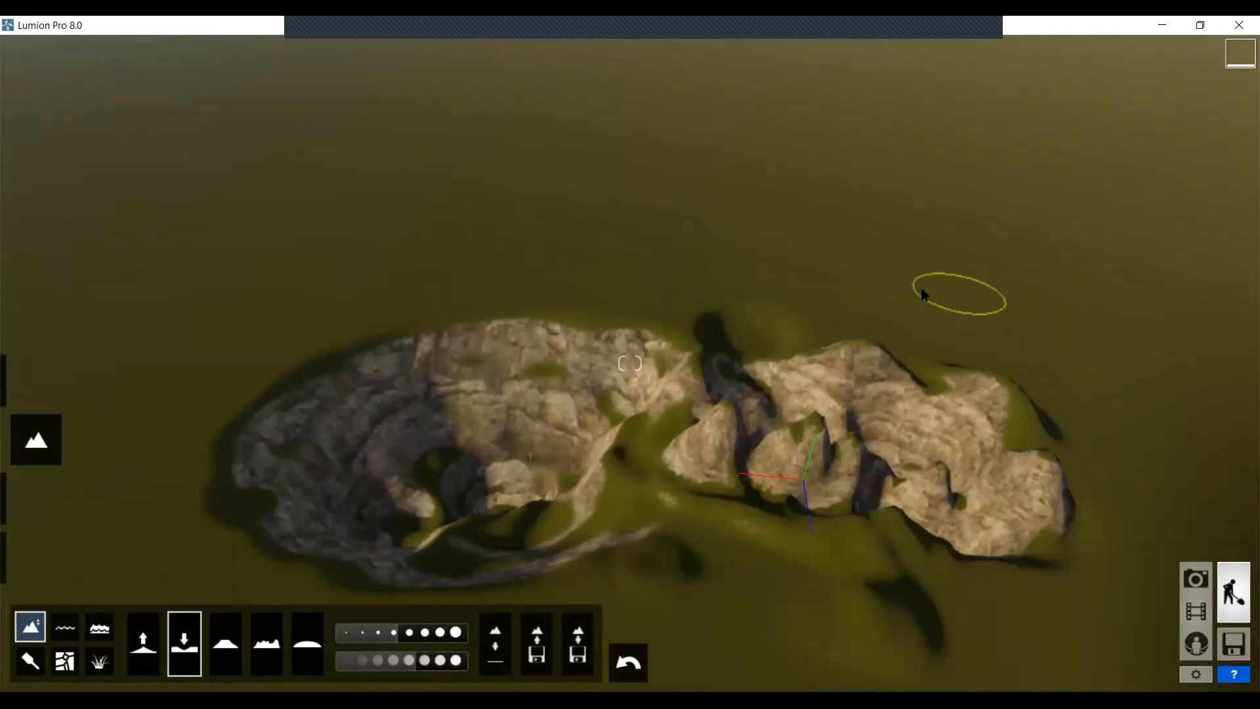
right_drag(816, 277, 957, 167)
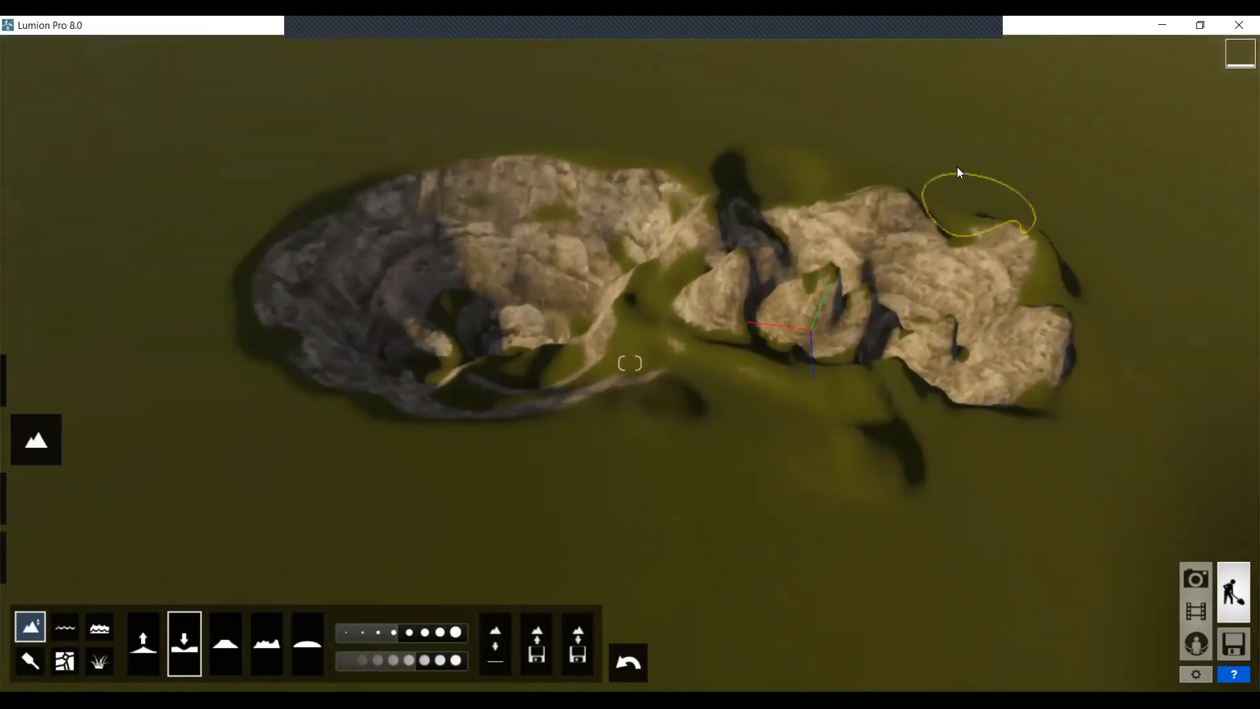
right_drag(866, 113, 847, 95)
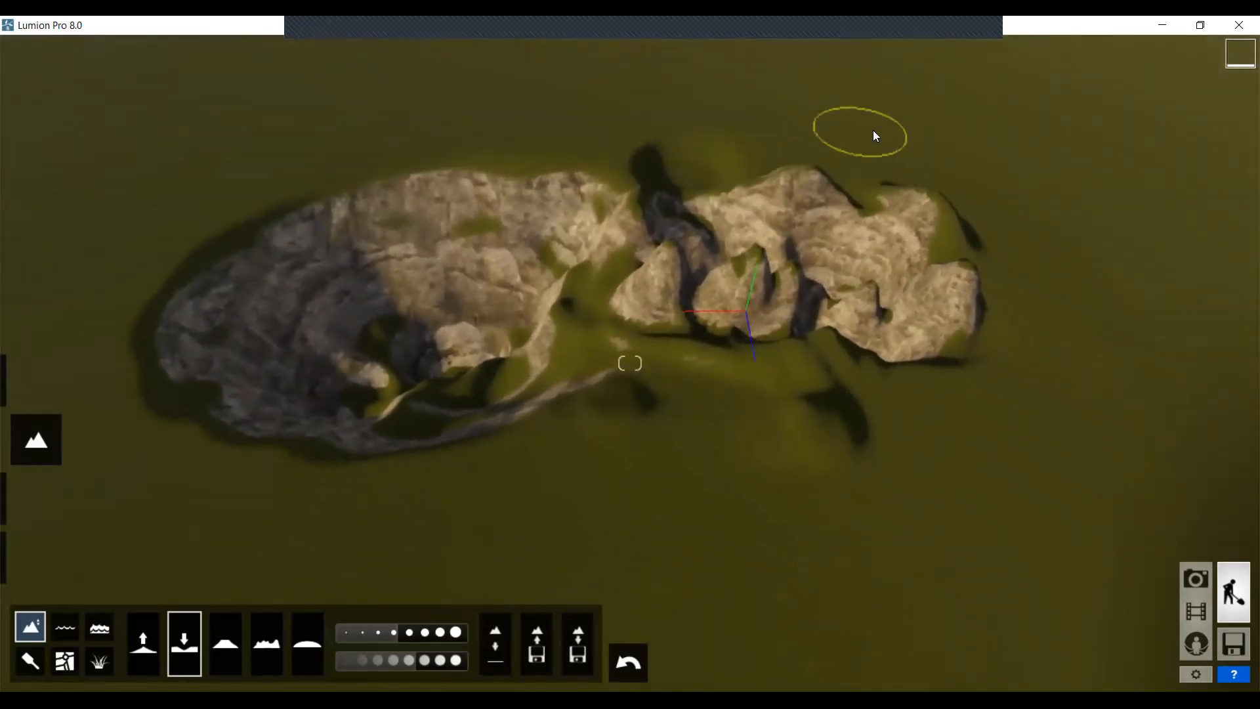
drag(789, 180, 792, 179)
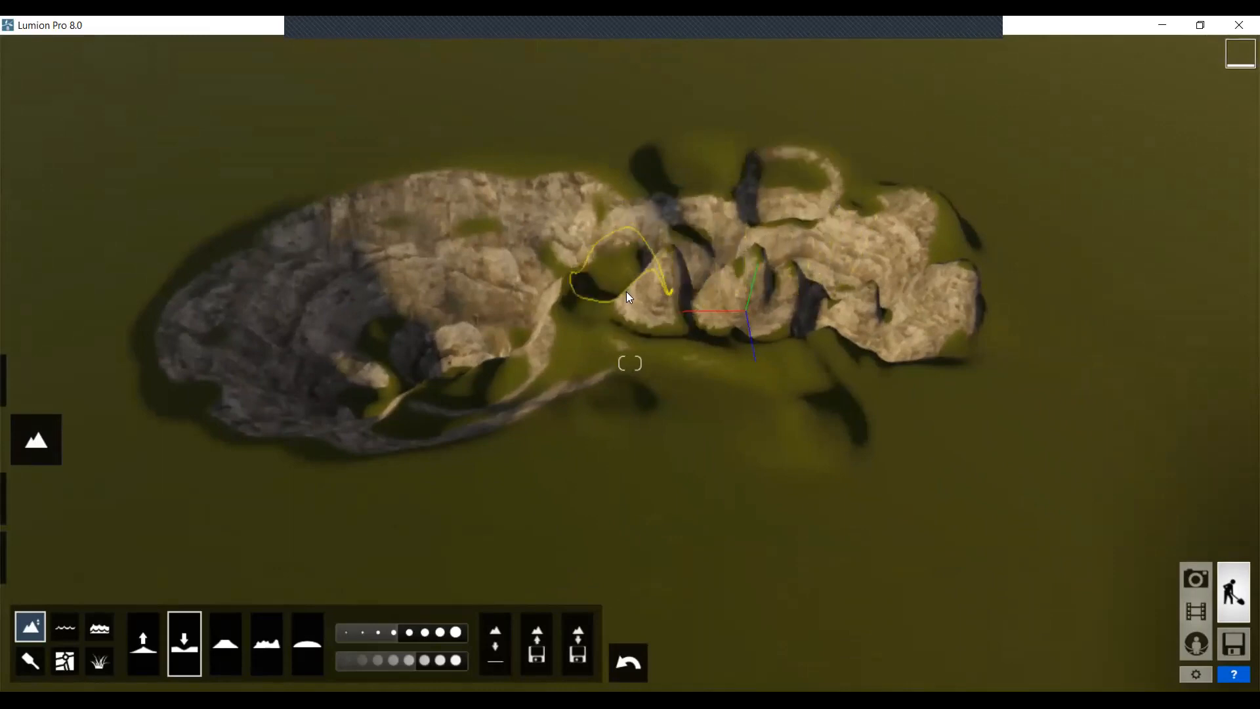
drag(628, 297, 637, 299)
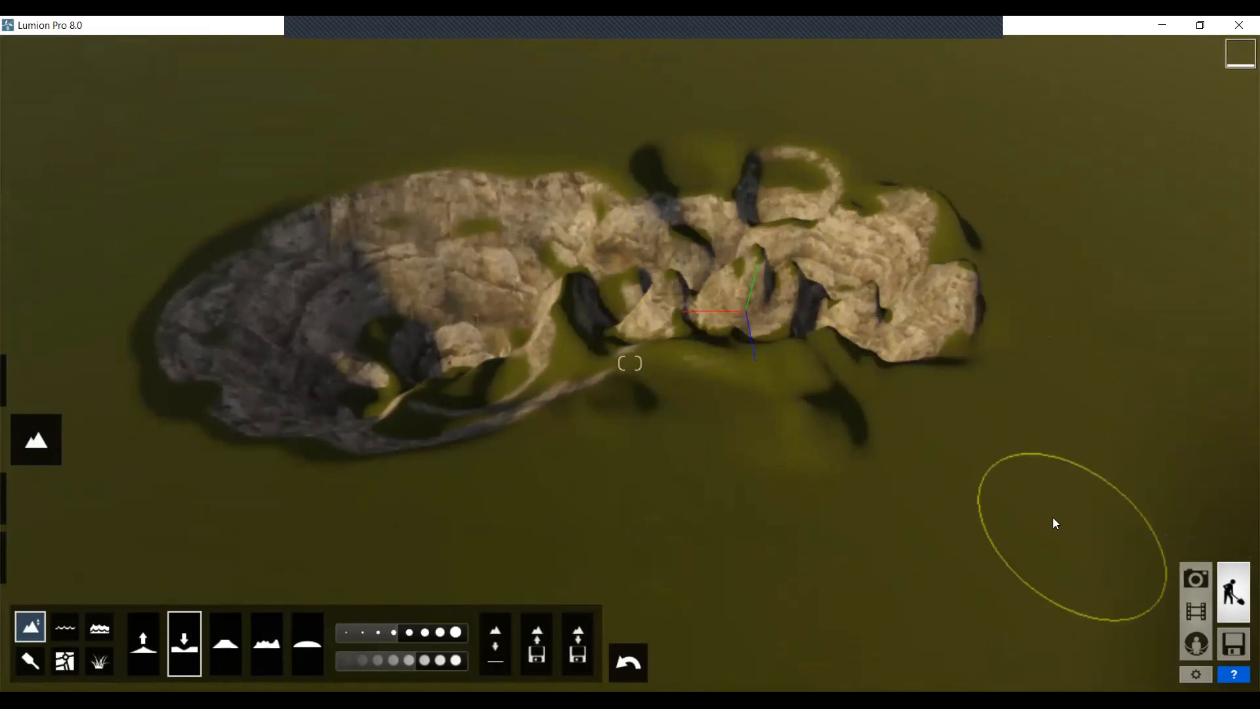
mouse_move(815, 332)
mouse_down()
mouse_move(777, 350)
mouse_move(655, 353)
mouse_up()
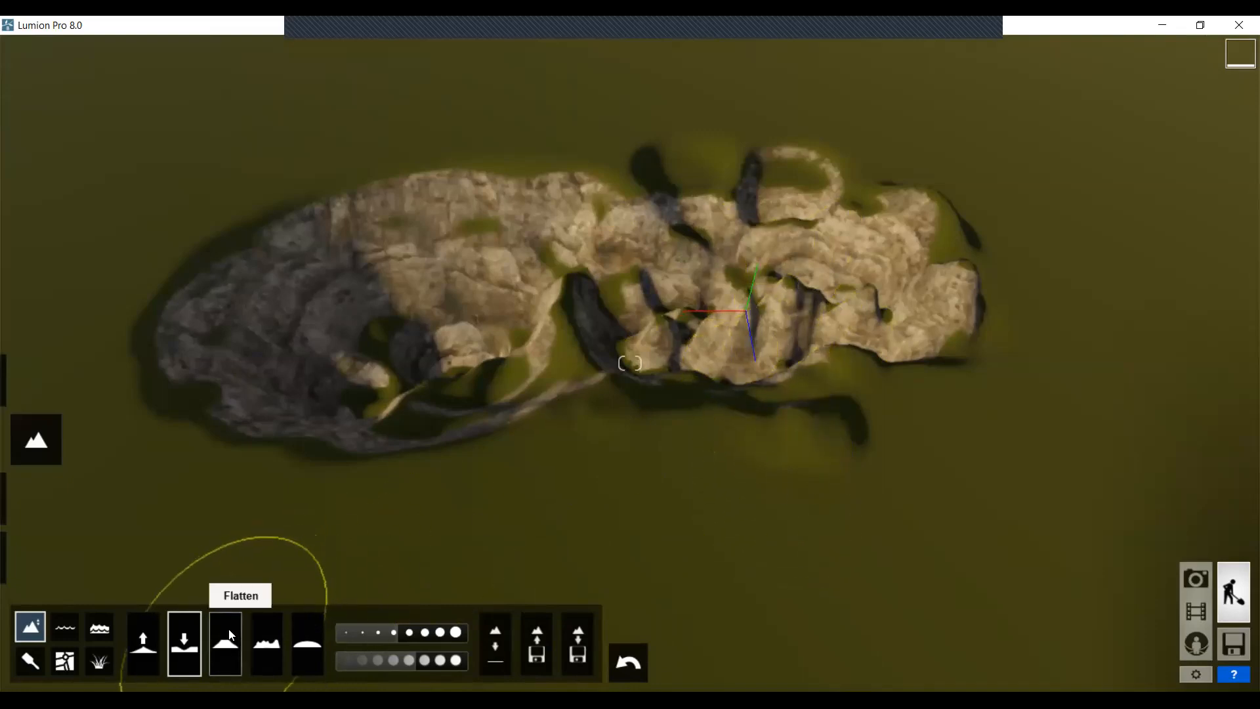
Level most of the remaining mountain beside the crater with the Flatten brush
mouse_move(720, 400)
mouse_down()
mouse_move(859, 340)
mouse_move(936, 269)
mouse_up()
mouse_move(927, 391)
mouse_down()
mouse_move(1030, 402)
mouse_move(1011, 285)
mouse_up()
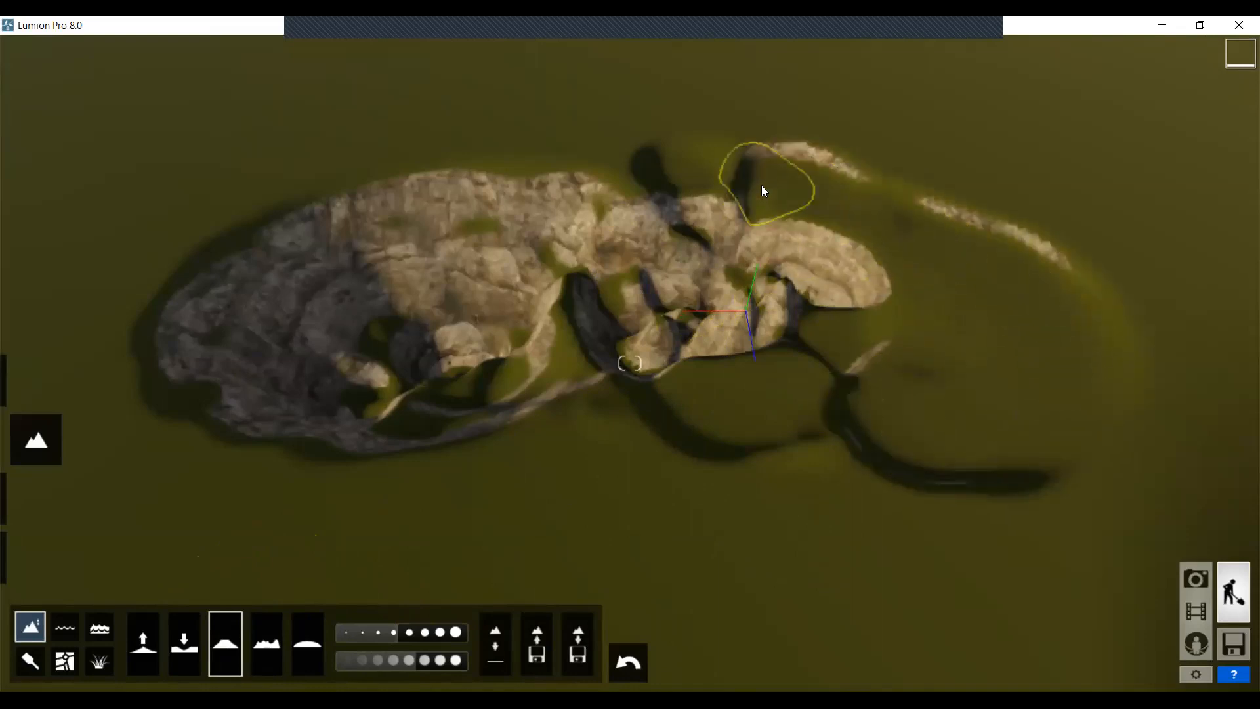
mouse_move(577, 237)
mouse_down()
mouse_move(811, 241)
mouse_move(875, 268)
mouse_up()
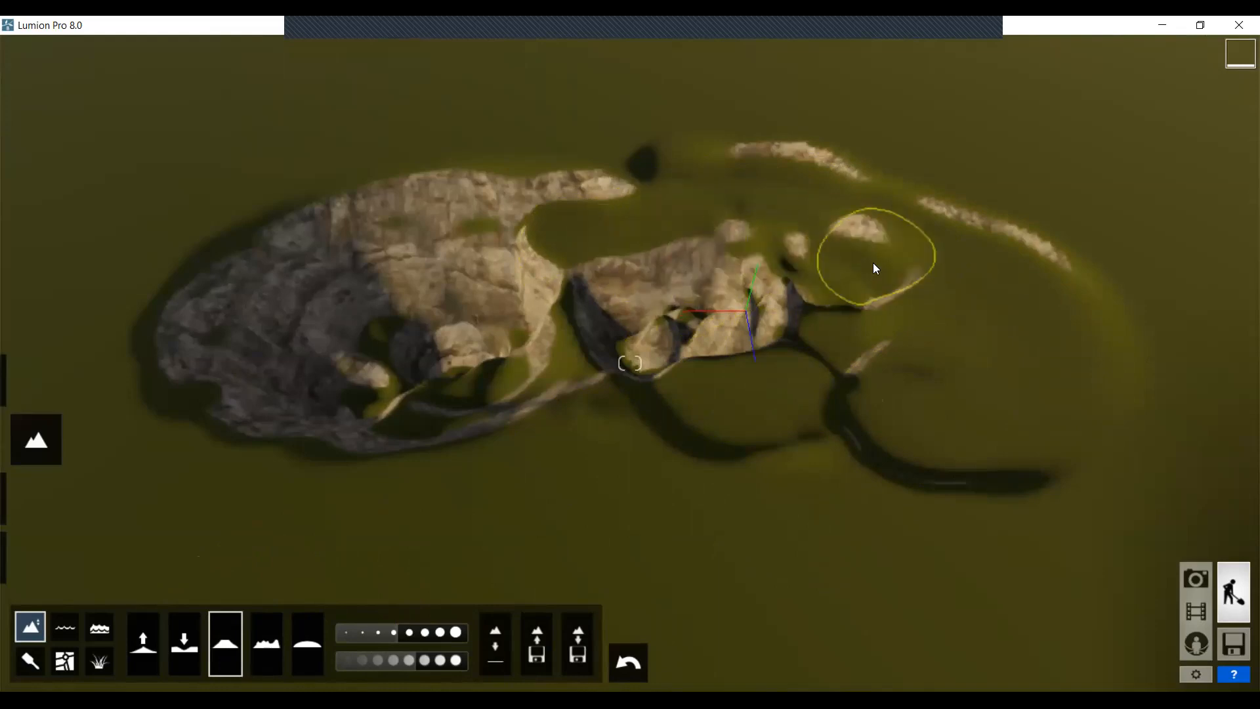
mouse_move(761, 290)
mouse_down()
mouse_move(544, 308)
mouse_move(871, 307)
mouse_up()
mouse_move(579, 338)
mouse_down()
mouse_move(656, 387)
mouse_move(781, 400)
mouse_up()
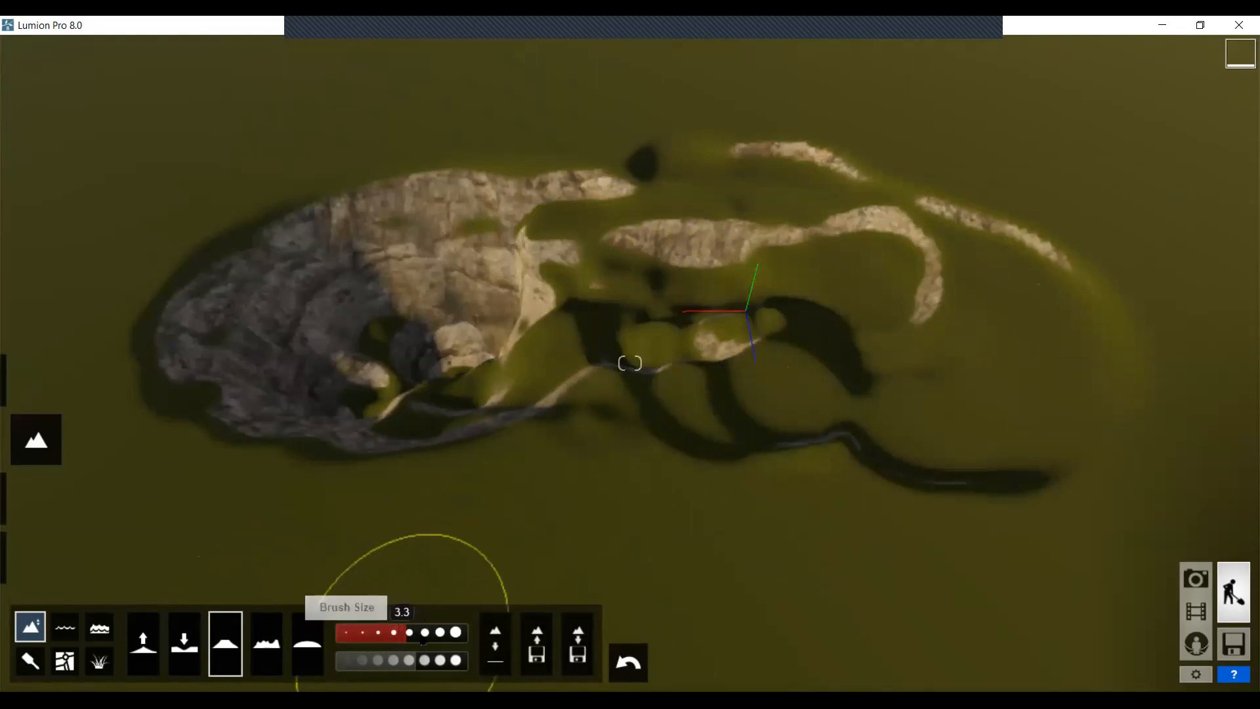
Raise the Flatten brush's speed and level the remaining rocky mountain slopes
mouse_move(577, 390)
mouse_down()
mouse_move(852, 402)
mouse_move(877, 287)
mouse_move(636, 324)
mouse_move(889, 352)
mouse_move(795, 247)
mouse_move(624, 245)
mouse_move(768, 188)
mouse_move(964, 281)
mouse_move(1017, 386)
mouse_move(652, 459)
mouse_move(515, 341)
mouse_move(430, 320)
mouse_move(420, 473)
mouse_up()
drag(422, 663, 473, 659)
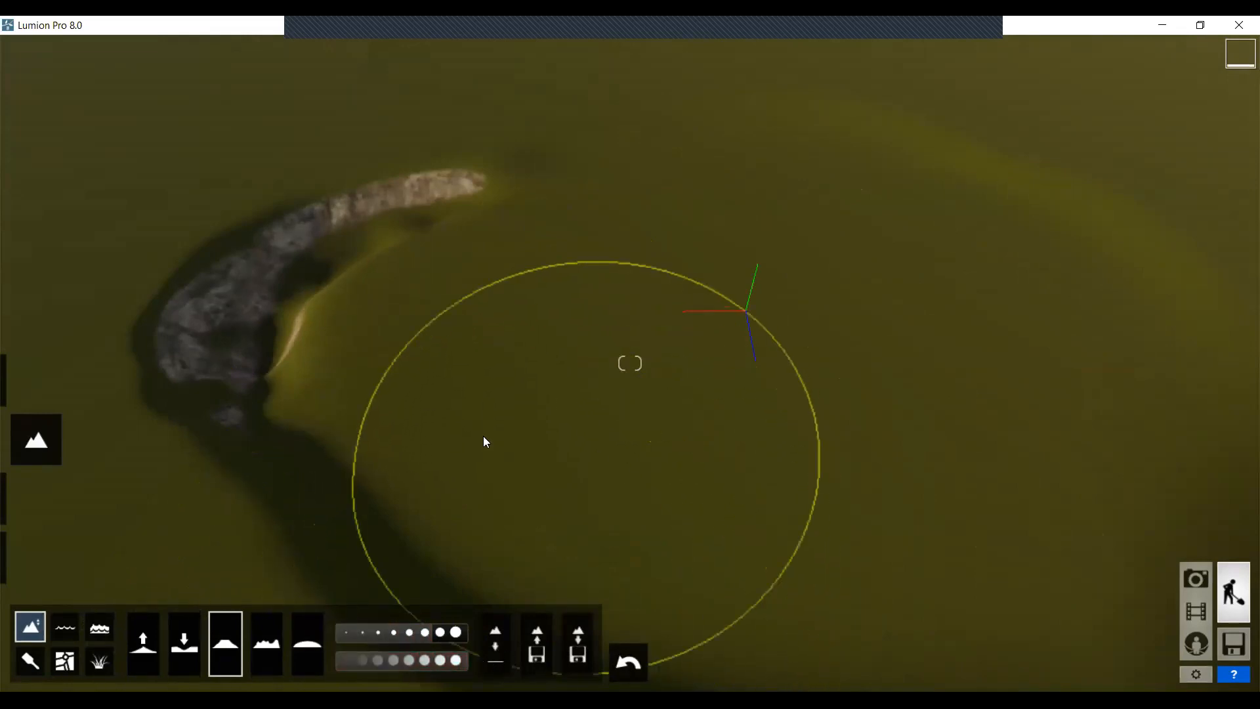
right_drag(570, 407, 461, 285)
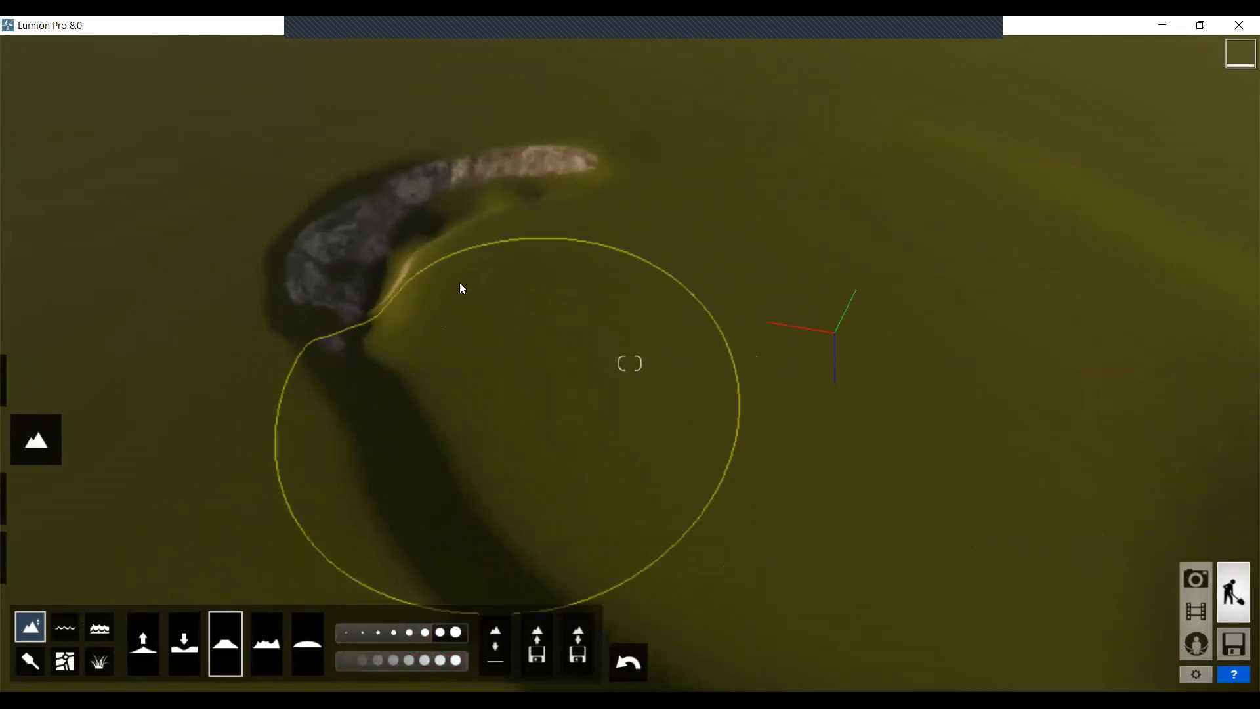
click(416, 233)
mouse_move(417, 233)
mouse_down()
mouse_move(529, 188)
mouse_move(641, 256)
mouse_move(979, 228)
mouse_move(771, 451)
mouse_move(478, 298)
mouse_move(531, 257)
mouse_up()
Widen the levelled area with the Flatten brush, wearing down the surrounding rocky rims and ridges
scroll(783, 279, down, 3)
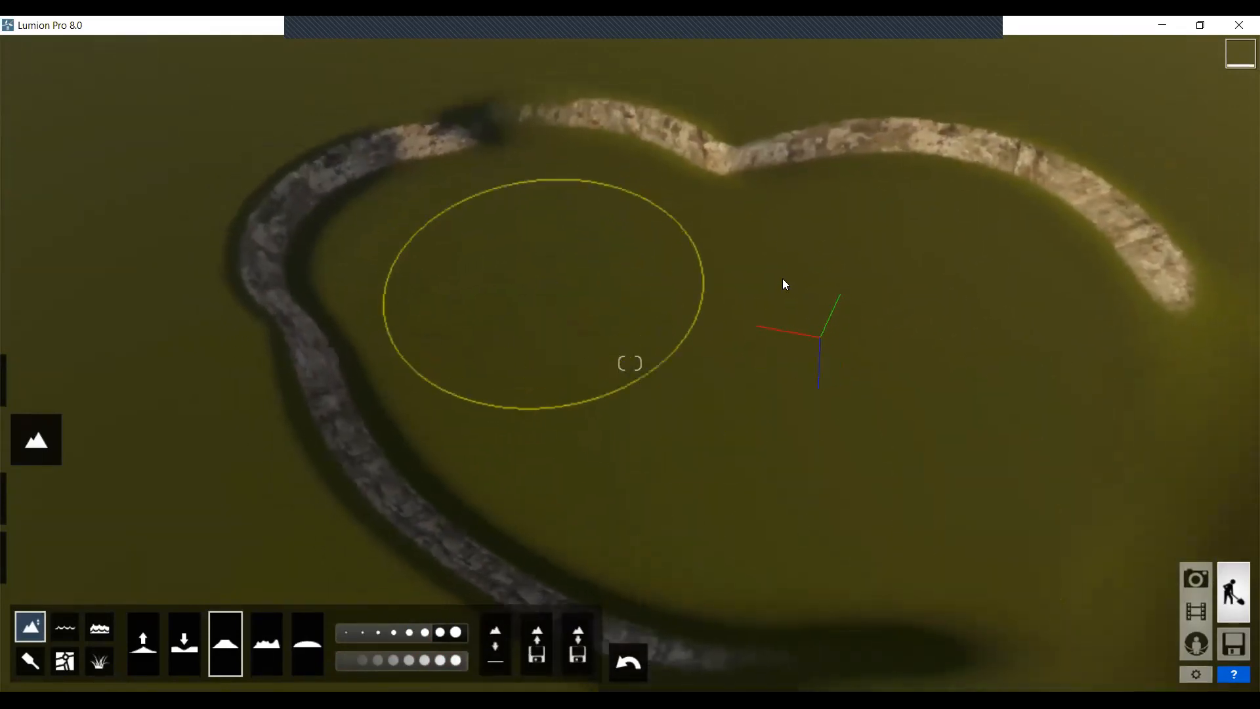
scroll(782, 291, down, 2)
scroll(985, 387, down, 1)
mouse_move(1021, 408)
mouse_down()
mouse_move(910, 434)
mouse_move(1076, 381)
mouse_move(879, 534)
mouse_up()
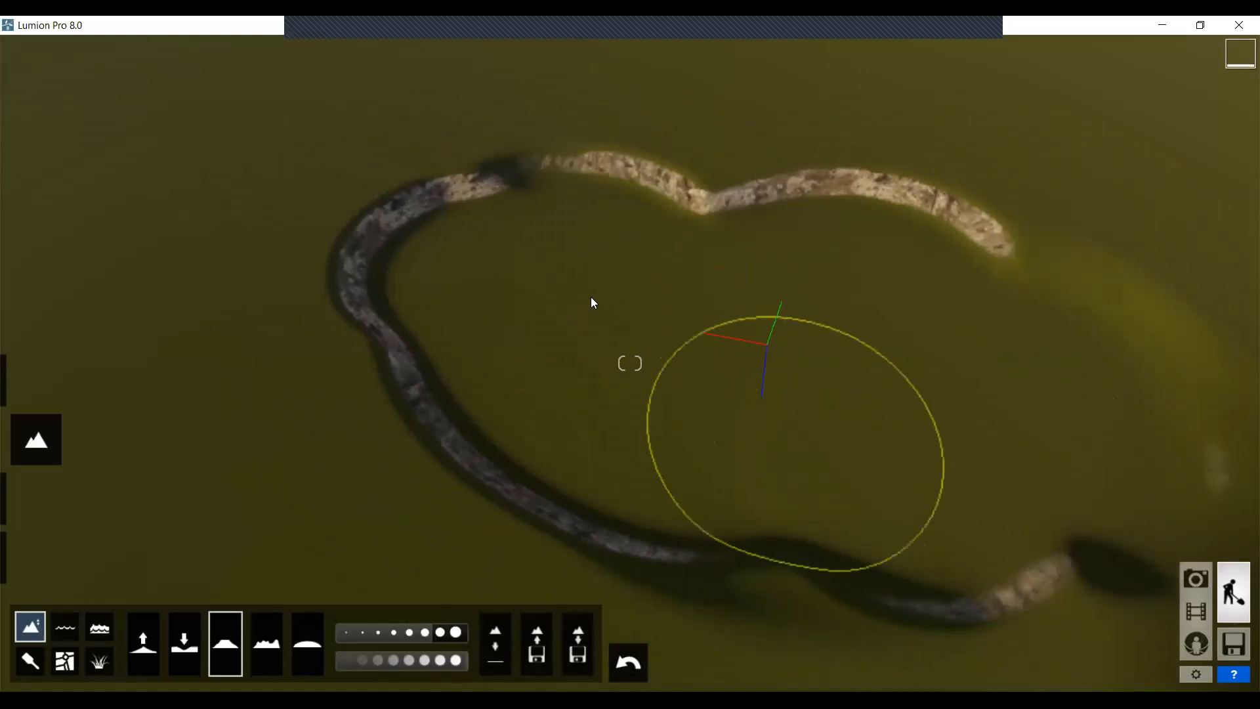
mouse_move(369, 422)
mouse_down()
mouse_move(624, 357)
mouse_move(716, 384)
mouse_move(501, 565)
mouse_move(596, 582)
mouse_move(481, 385)
mouse_move(491, 277)
mouse_move(554, 185)
mouse_move(486, 200)
mouse_move(640, 313)
mouse_move(600, 319)
mouse_move(654, 368)
mouse_move(555, 243)
mouse_move(631, 397)
mouse_move(717, 365)
mouse_move(946, 197)
mouse_move(936, 464)
mouse_move(1052, 484)
mouse_move(917, 580)
mouse_move(709, 447)
mouse_move(776, 419)
mouse_move(820, 510)
mouse_move(1132, 476)
mouse_move(1001, 589)
mouse_move(862, 598)
mouse_move(579, 489)
mouse_move(506, 361)
mouse_move(512, 543)
mouse_up()
Make the Flatten brush much smaller and enlarge it again above the leftover ridge
click(373, 631)
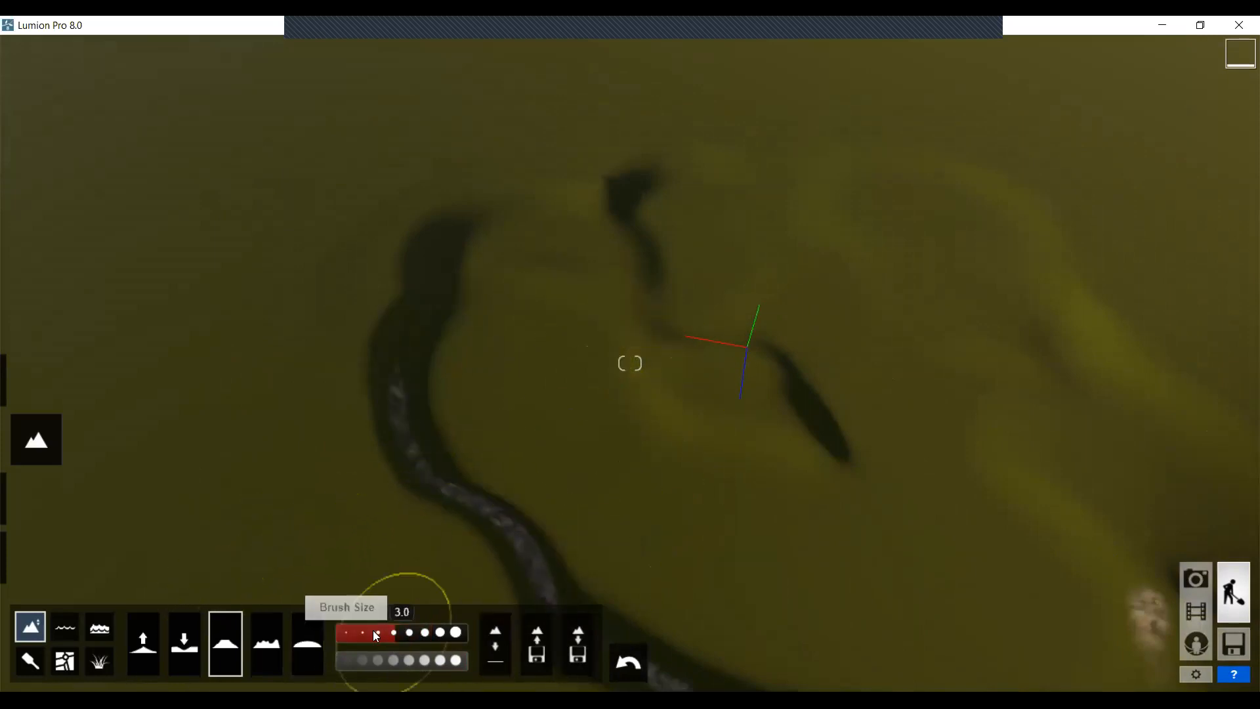
key(s)
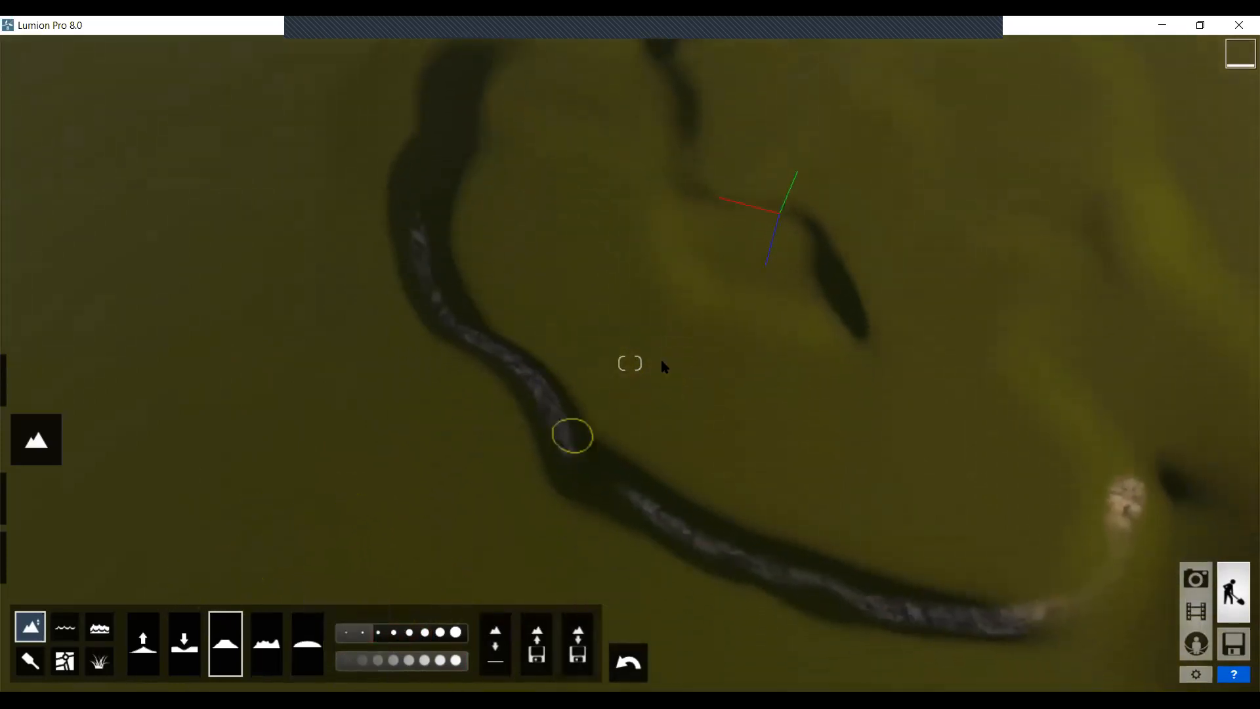
click(412, 633)
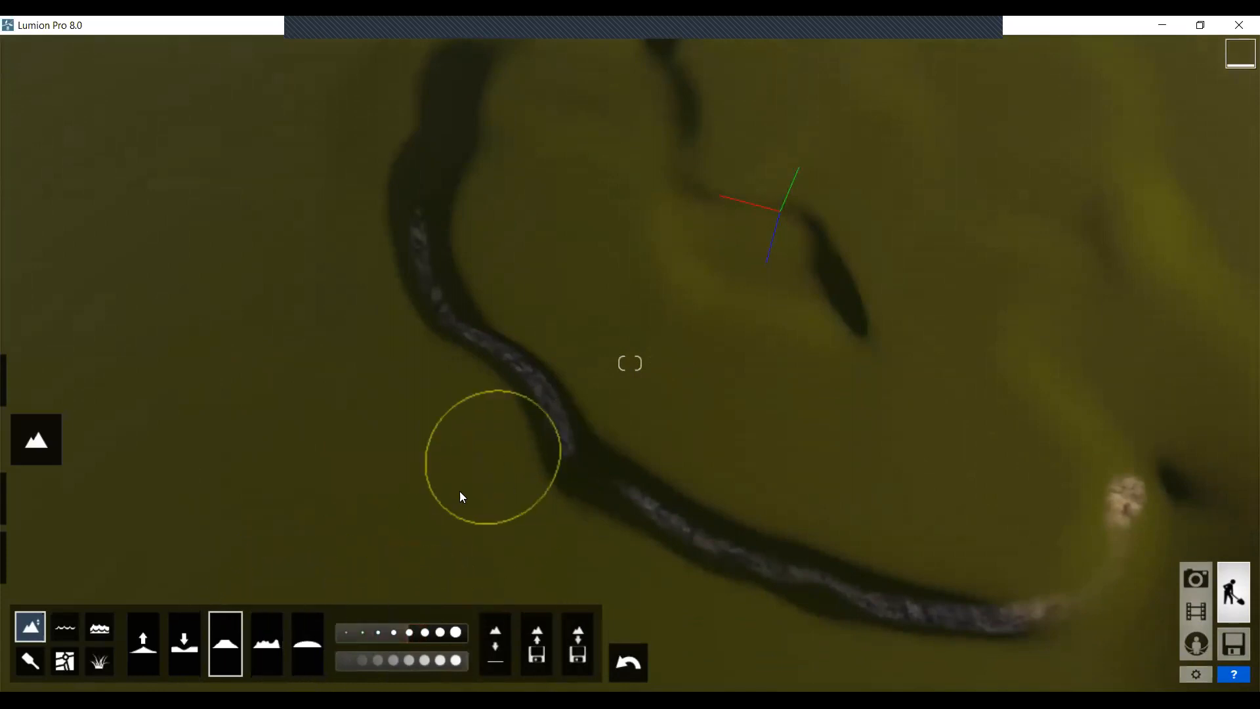
right_drag(311, 570, 434, 533)
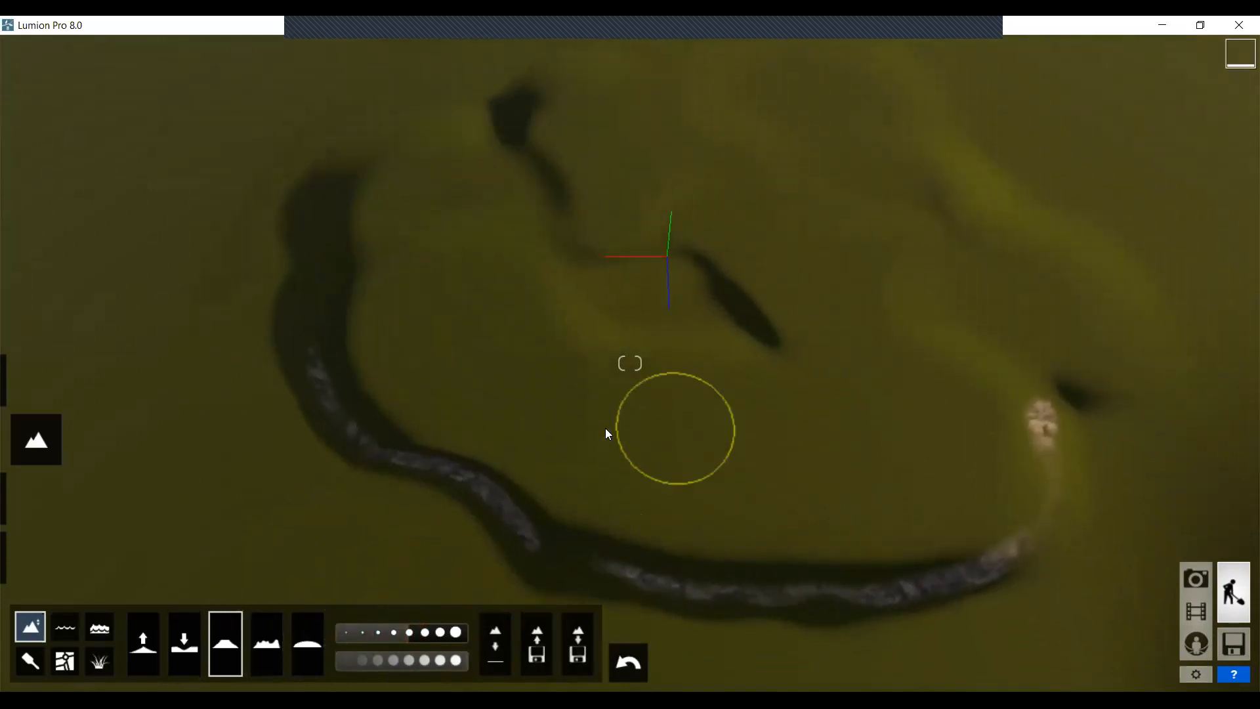
right_drag(649, 443, 666, 497)
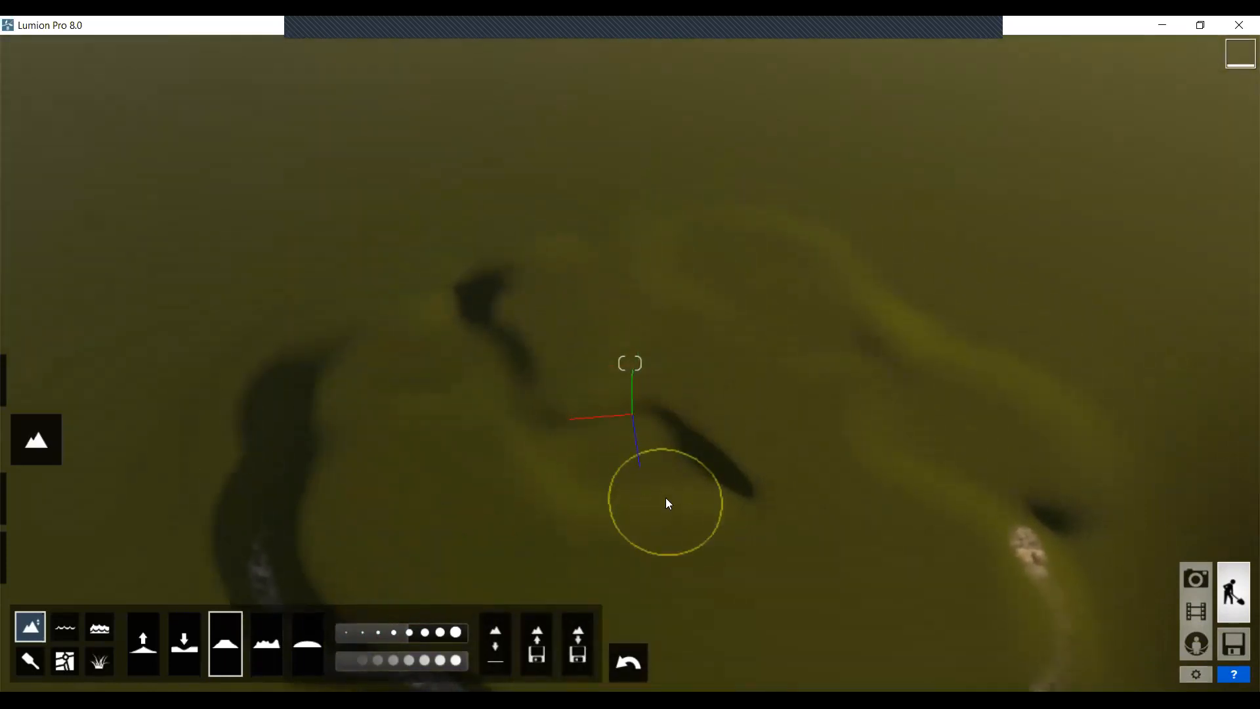
Roughen the levelled ground into jagged rocky peaks with the Jitter brush at size 3.8 and view them from near ground level
click(267, 642)
click(400, 631)
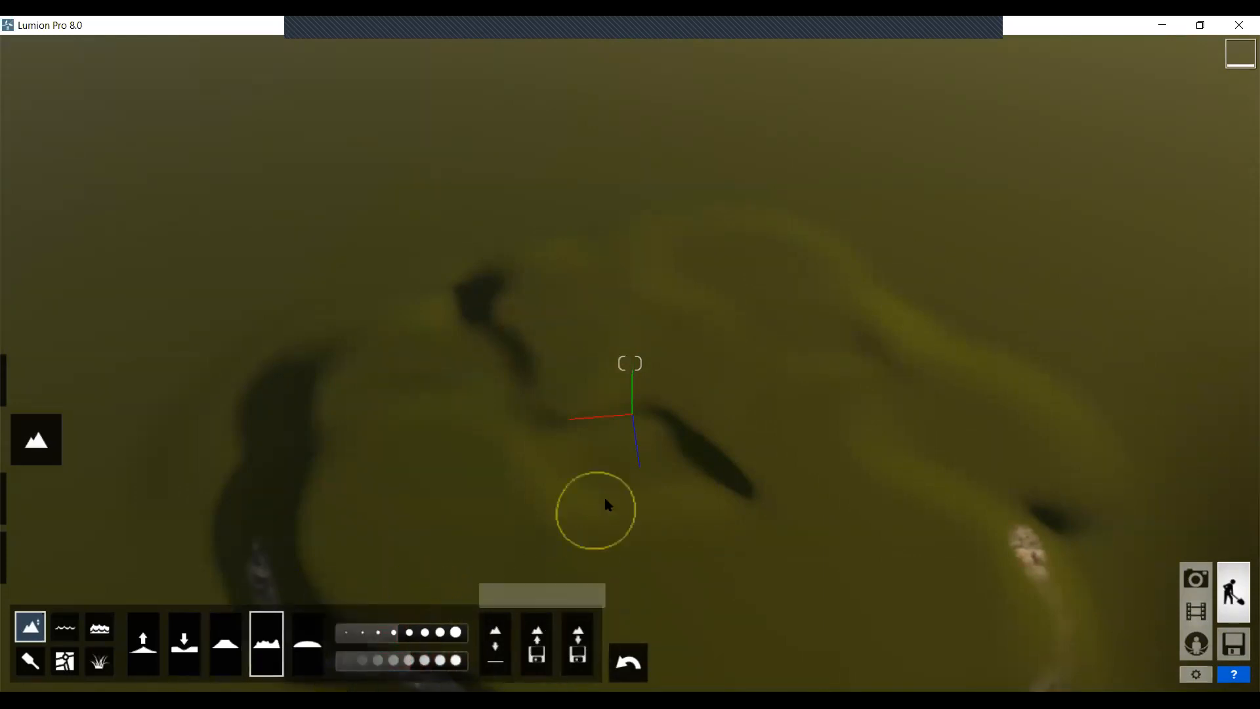
click(426, 632)
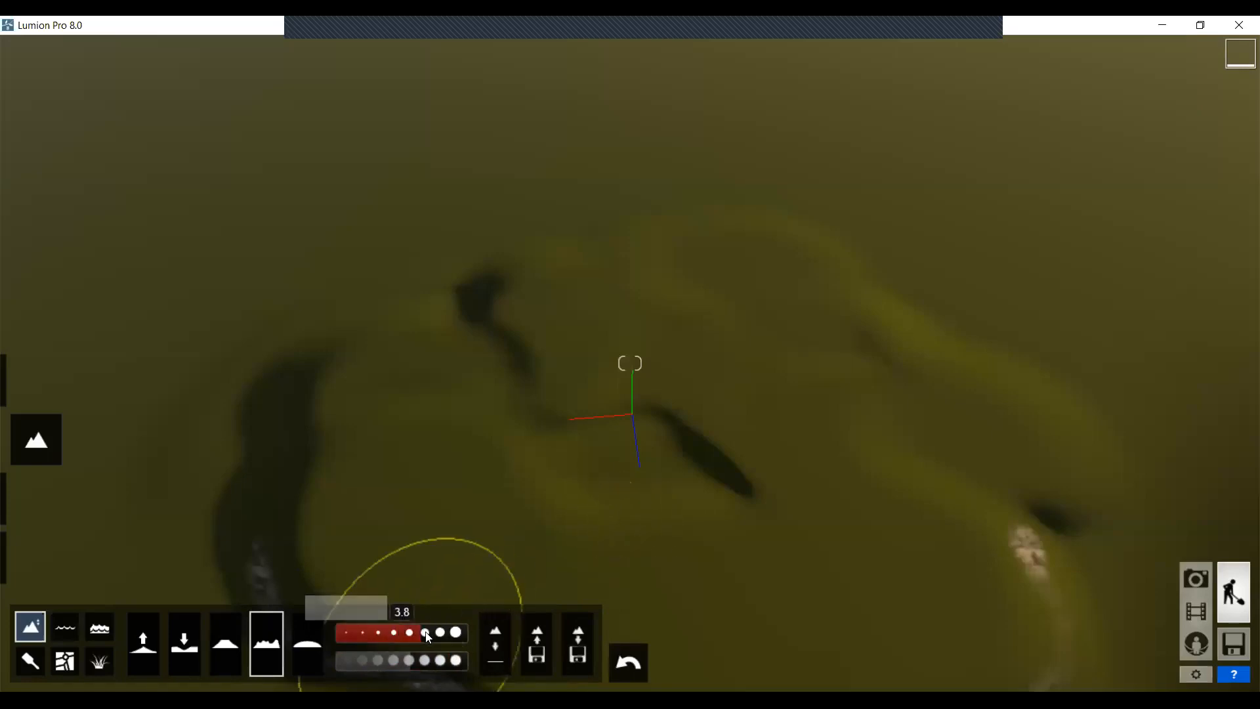
mouse_move(655, 516)
mouse_down()
mouse_move(657, 497)
mouse_move(743, 469)
mouse_move(849, 490)
mouse_move(833, 516)
mouse_move(675, 522)
mouse_move(527, 480)
mouse_move(447, 479)
mouse_move(504, 410)
mouse_move(590, 361)
mouse_move(653, 357)
mouse_move(740, 391)
mouse_move(789, 371)
mouse_move(857, 391)
mouse_move(918, 437)
mouse_move(955, 581)
mouse_move(773, 565)
mouse_move(774, 315)
mouse_move(629, 306)
mouse_move(468, 355)
mouse_move(348, 487)
mouse_move(709, 576)
mouse_move(807, 578)
mouse_move(700, 462)
mouse_up()
key(e)
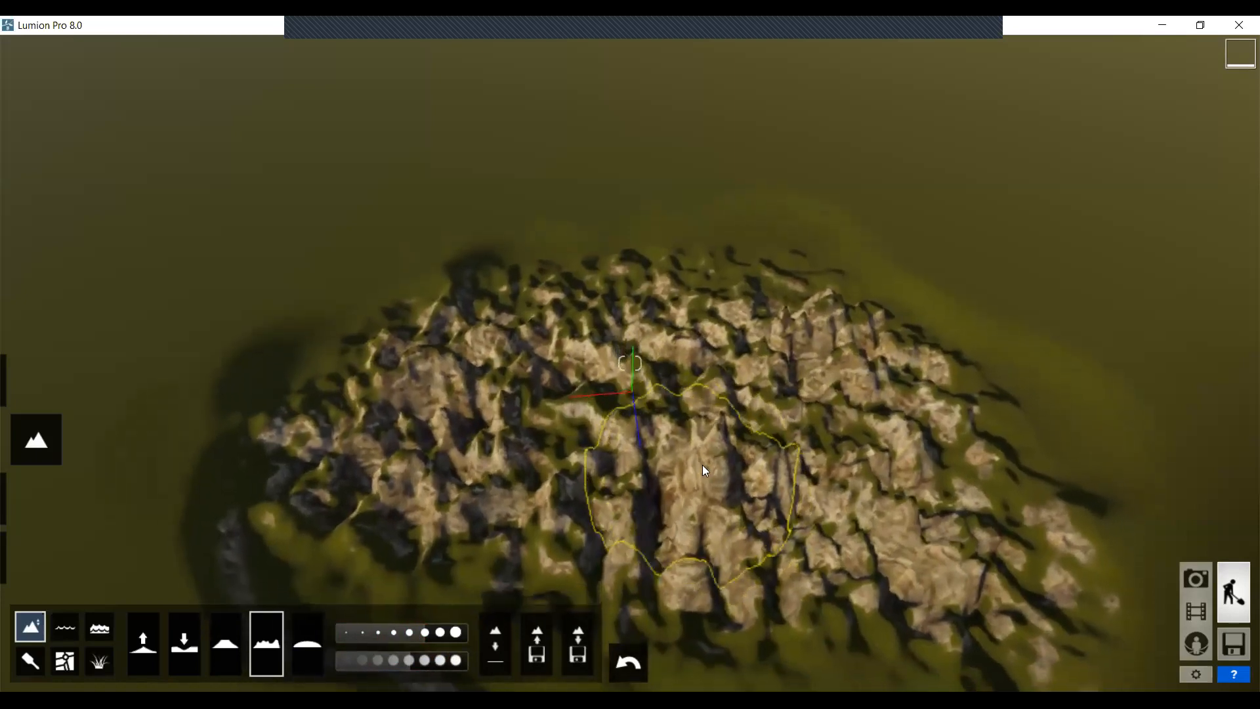
key(e)
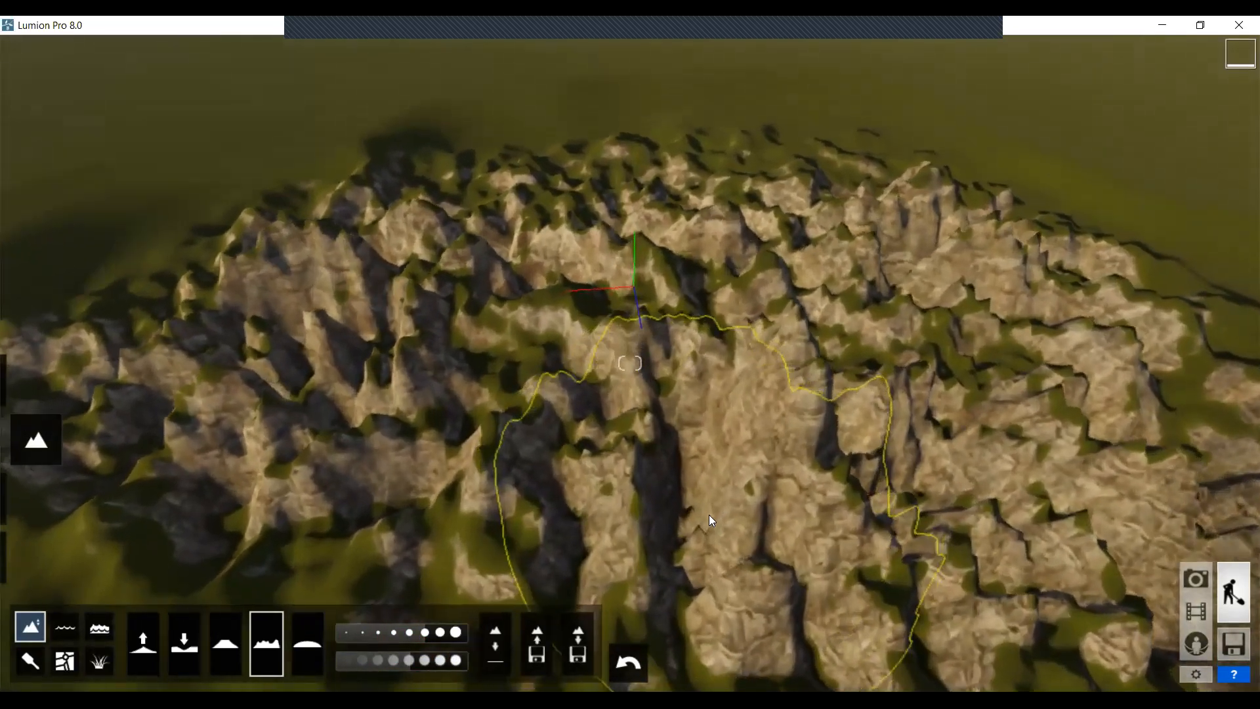
key(e)
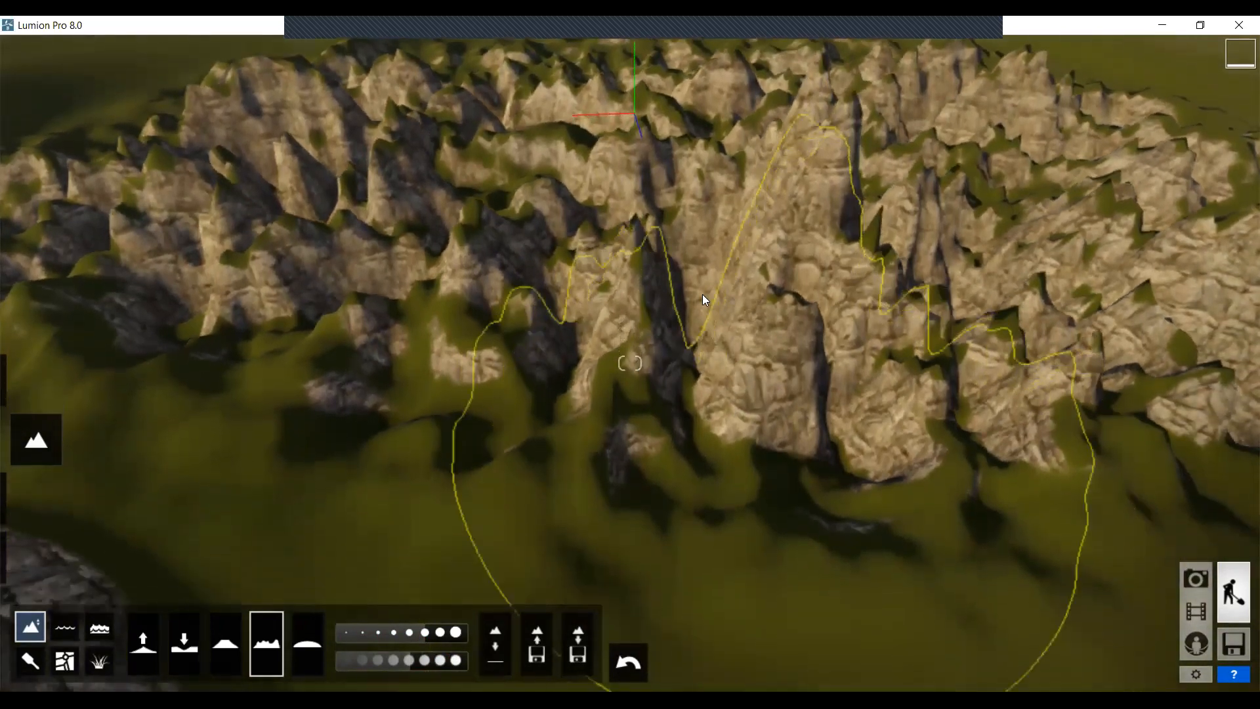
key(e)
right_drag(624, 486, 699, 283)
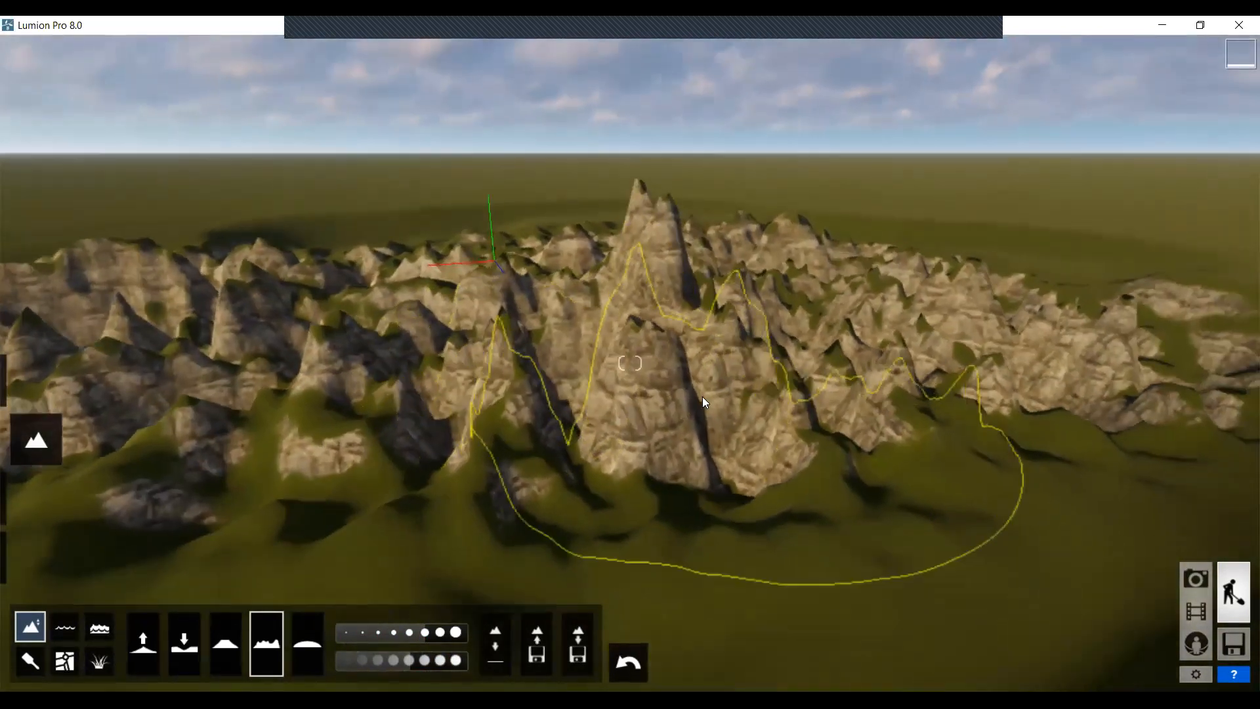
key(e)
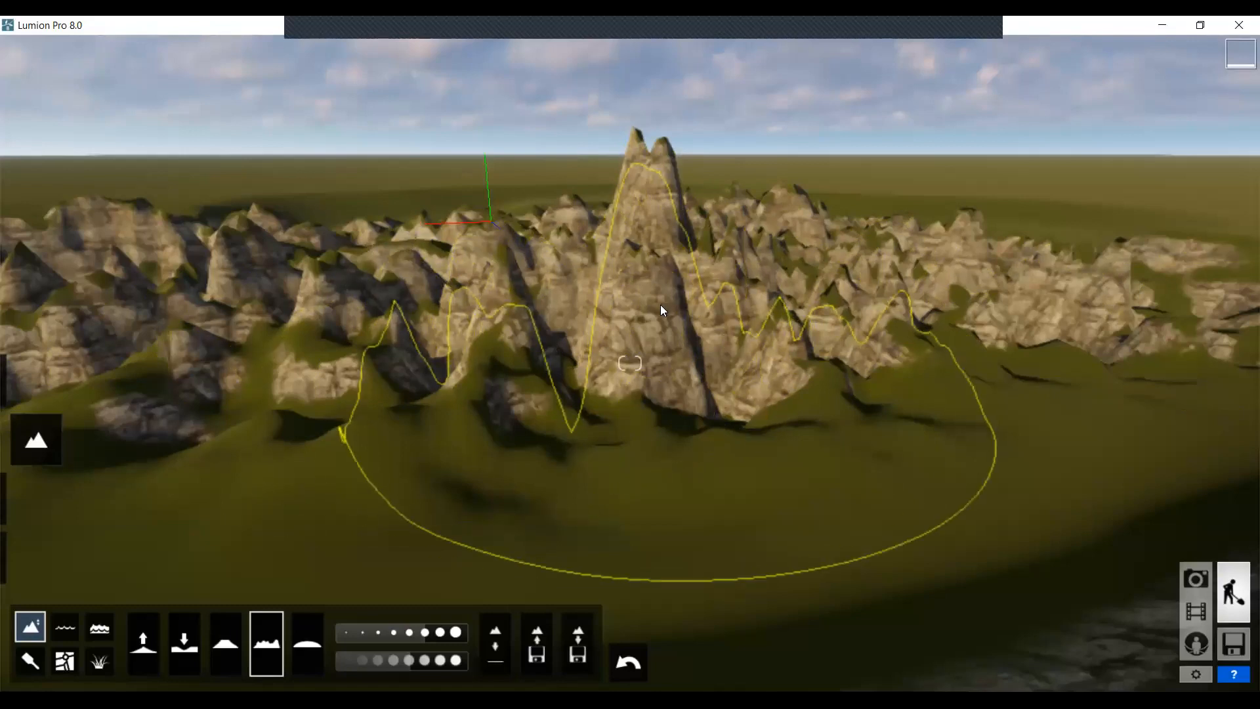
Soften the jagged peaks and the foothills in front of them into rounded shapes with the Smooth brush
click(306, 645)
mouse_move(594, 261)
mouse_down()
mouse_move(643, 193)
mouse_move(856, 216)
mouse_move(1033, 270)
mouse_move(741, 233)
mouse_move(440, 249)
mouse_move(552, 289)
mouse_up()
mouse_move(643, 374)
right_down()
mouse_move(614, 308)
mouse_move(610, 255)
right_up()
mouse_move(525, 251)
mouse_down()
mouse_move(529, 274)
mouse_move(415, 235)
mouse_move(327, 271)
mouse_move(397, 237)
mouse_up()
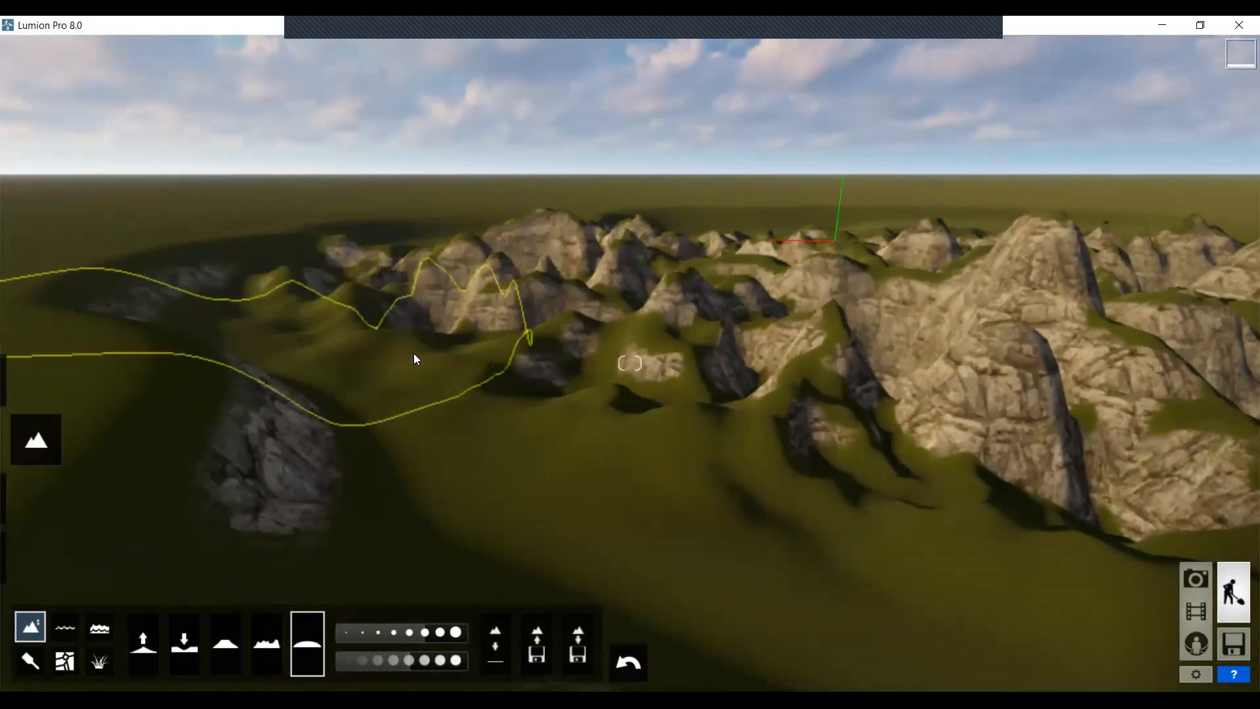
mouse_move(752, 443)
mouse_down()
mouse_move(831, 353)
mouse_move(803, 252)
mouse_up()
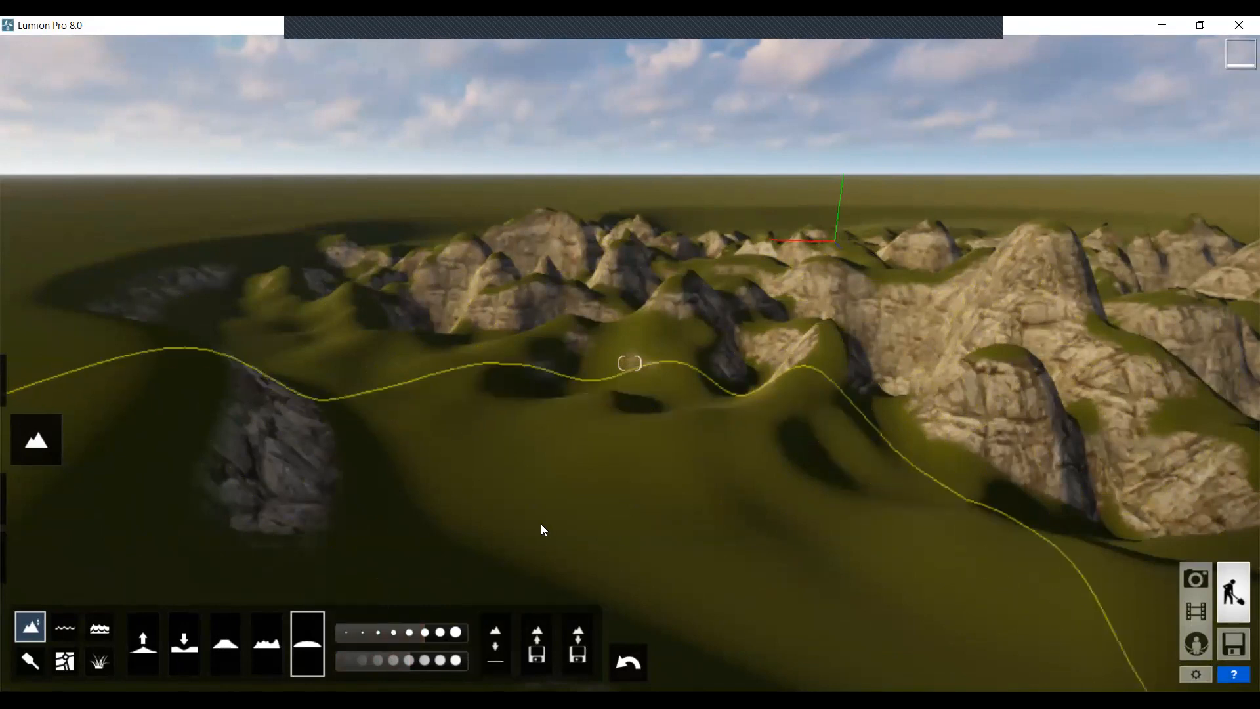
right_drag(520, 394, 518, 393)
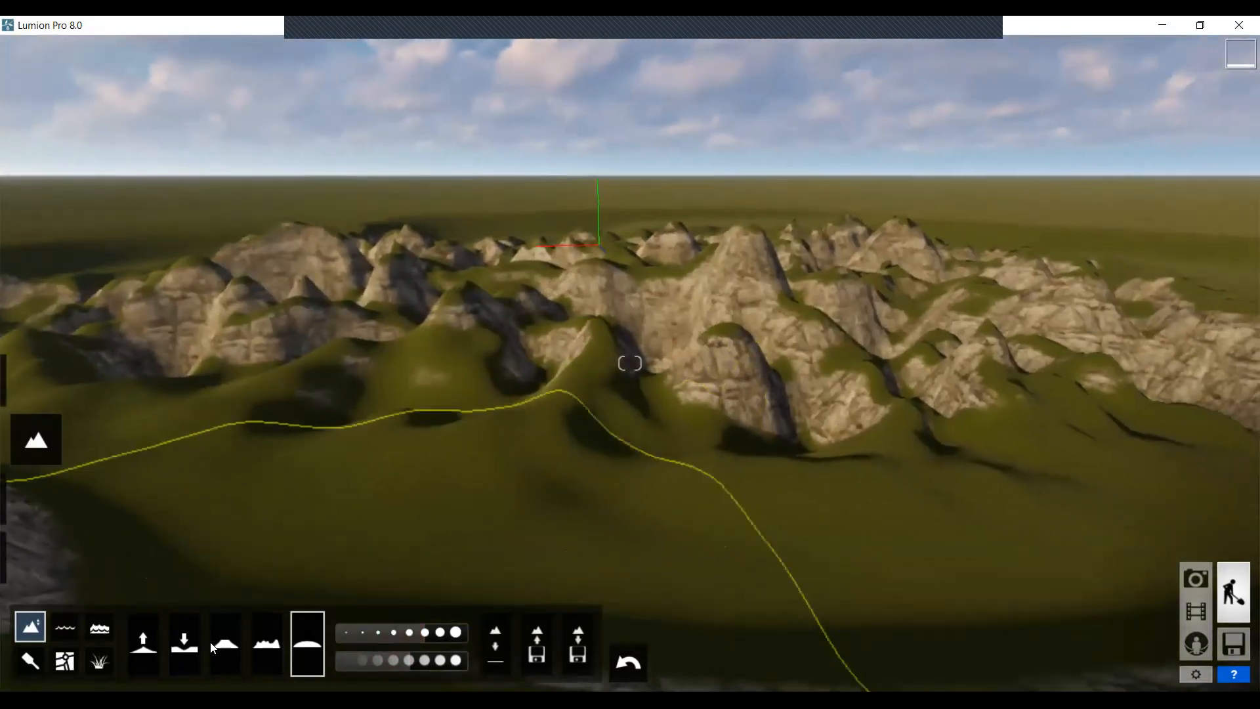
Flatten the entire terrain map and raise a new hill on the plain with the Raise brush
click(497, 650)
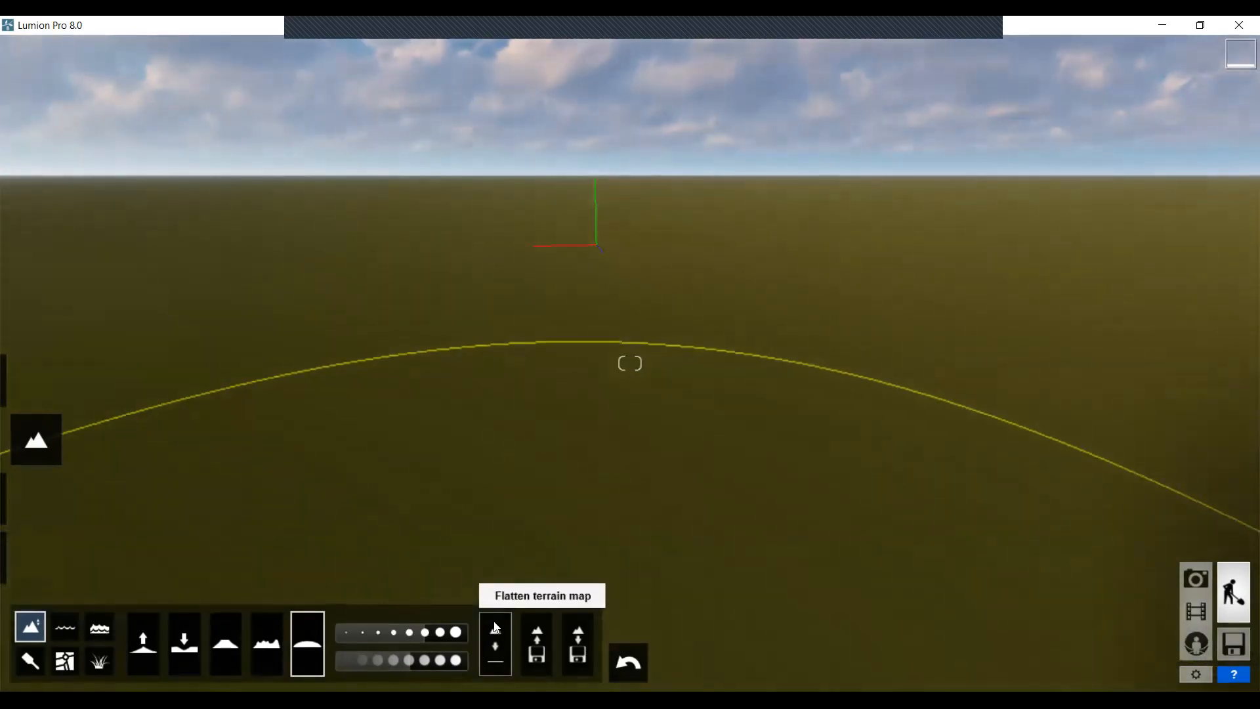
right_drag(682, 382, 682, 383)
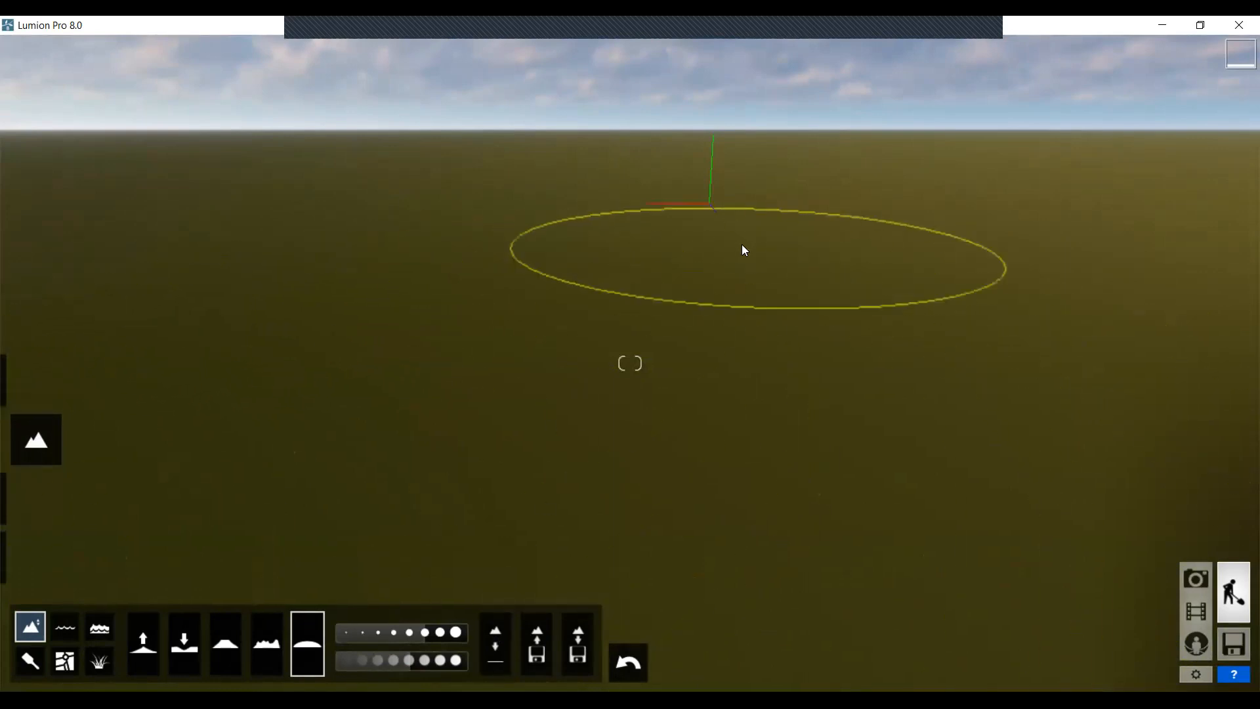
click(143, 644)
mouse_move(630, 298)
mouse_down()
mouse_move(732, 275)
mouse_move(665, 353)
mouse_up()
Roughen the new hill with the Jitter brush and soften its rocky faces with the Smooth brush
click(266, 643)
drag(593, 377, 701, 407)
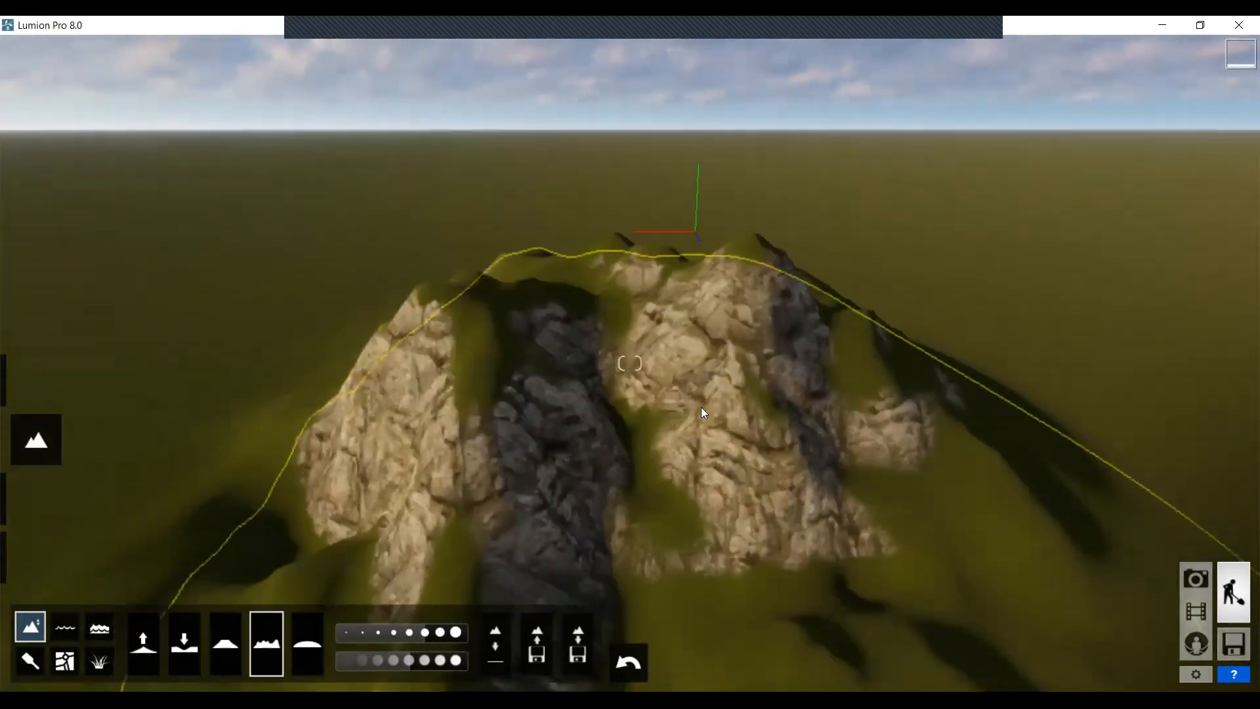
click(307, 644)
mouse_move(471, 387)
mouse_down()
mouse_move(267, 354)
mouse_move(688, 400)
mouse_move(847, 358)
mouse_move(813, 366)
mouse_up()
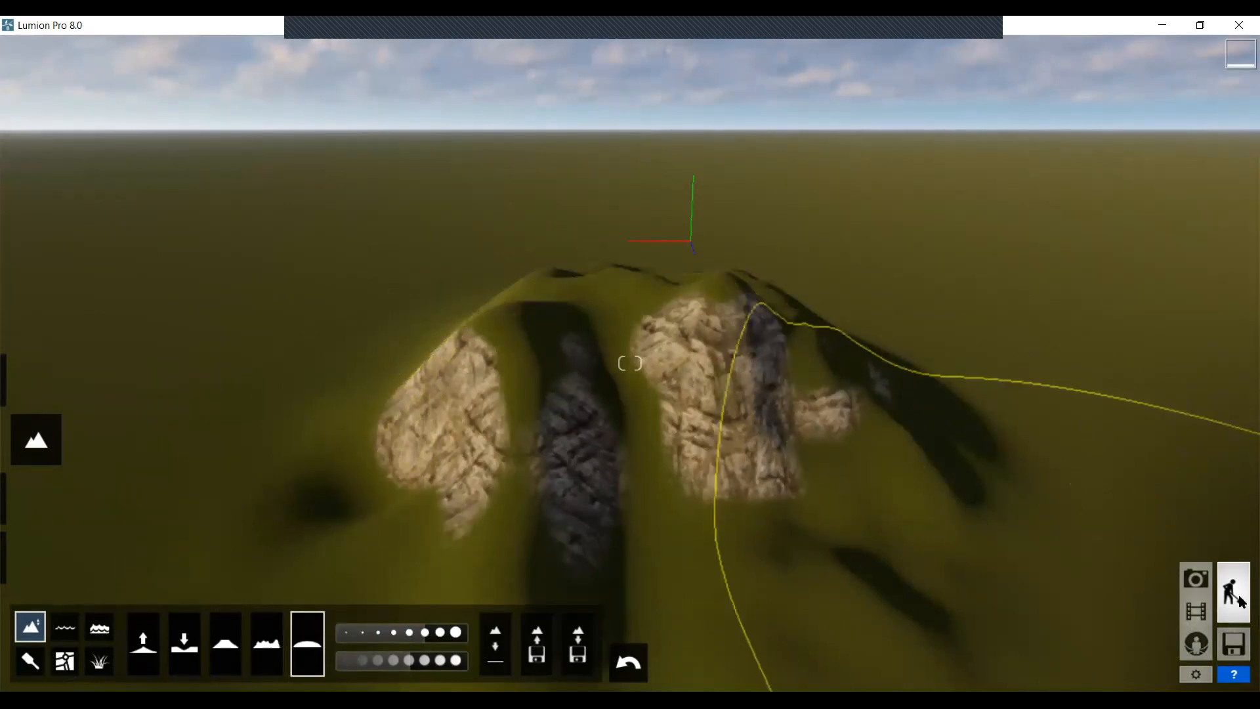
Look at the home page of the Files screen and return to Build mode, twice
click(1234, 646)
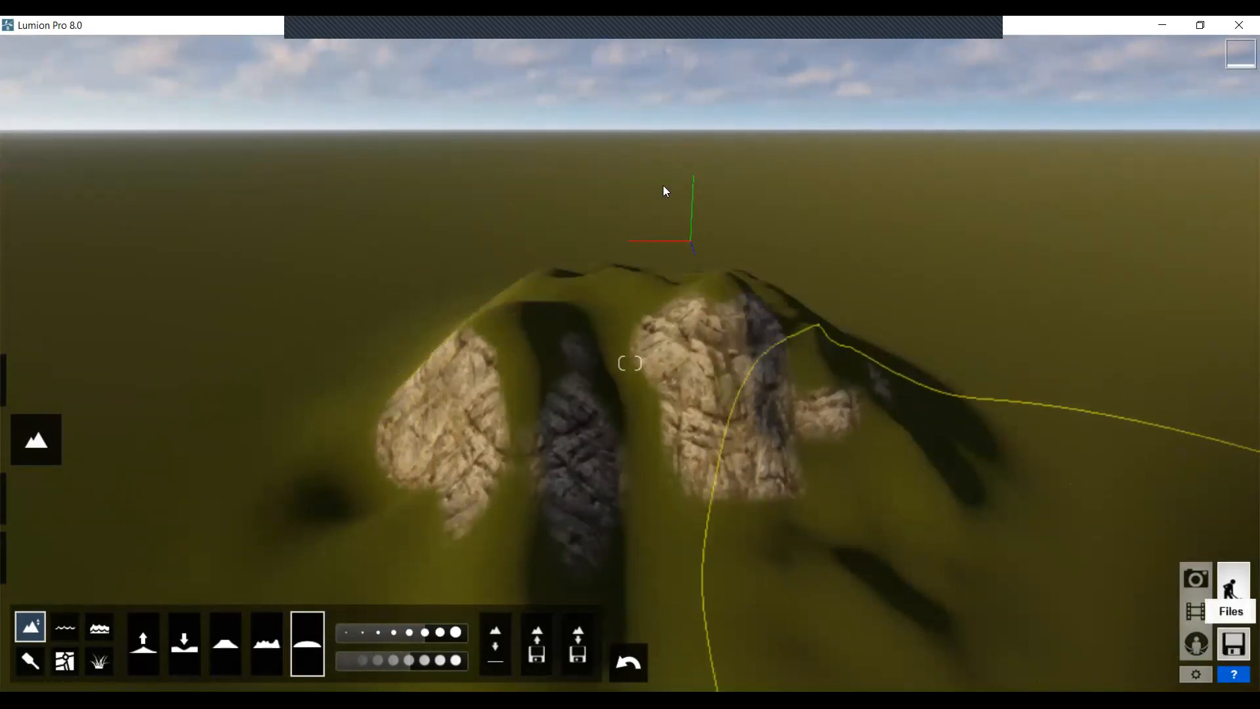
click(499, 93)
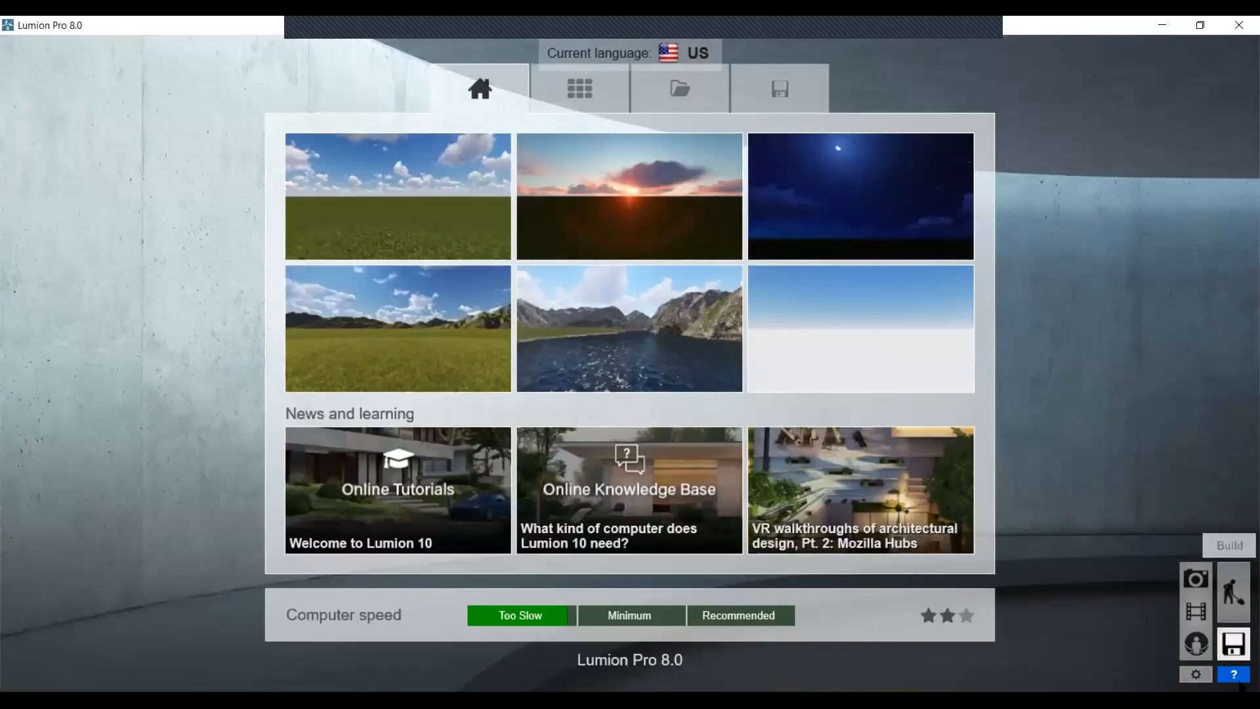
click(1234, 590)
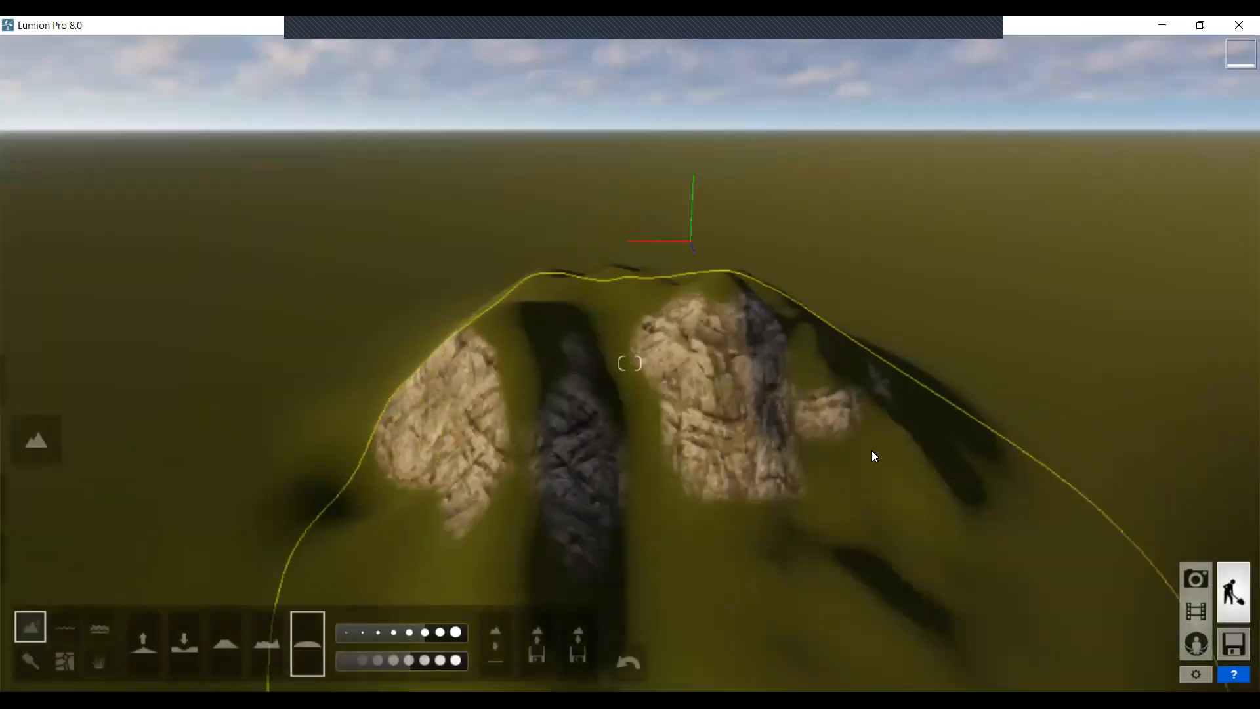
click(1240, 647)
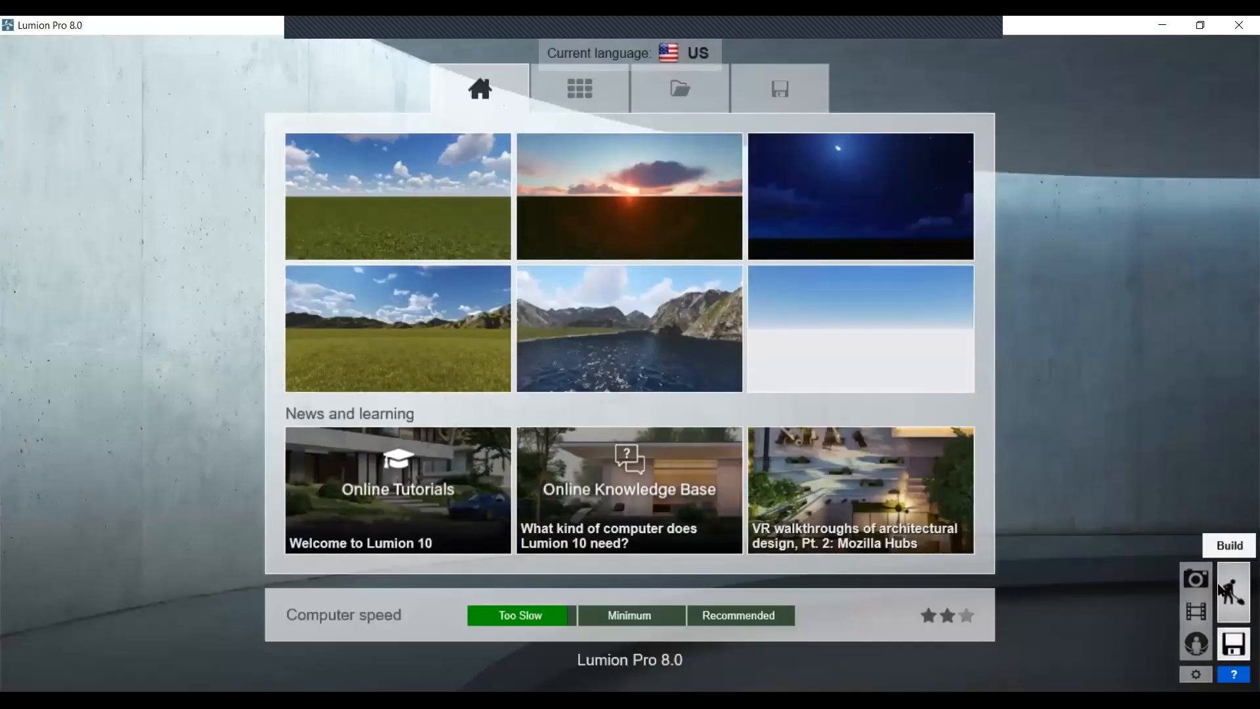
click(1226, 590)
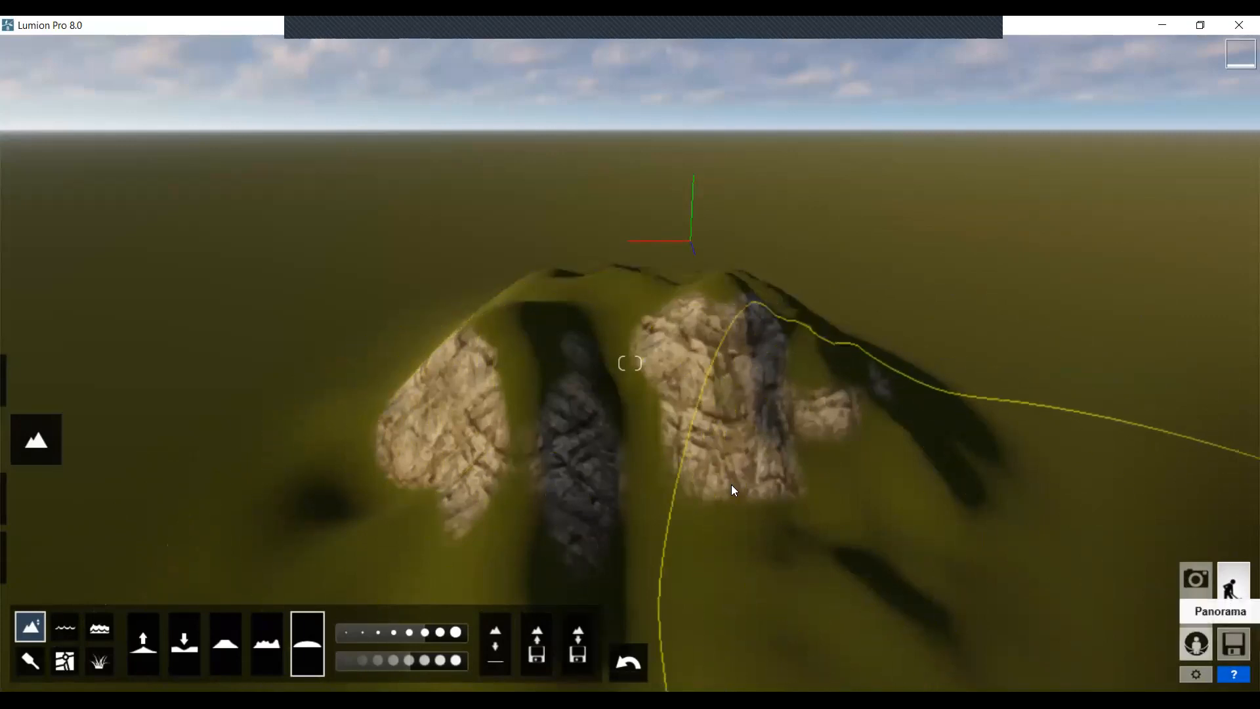
Open the file chooser for loading a terrain map and cancel it
click(538, 641)
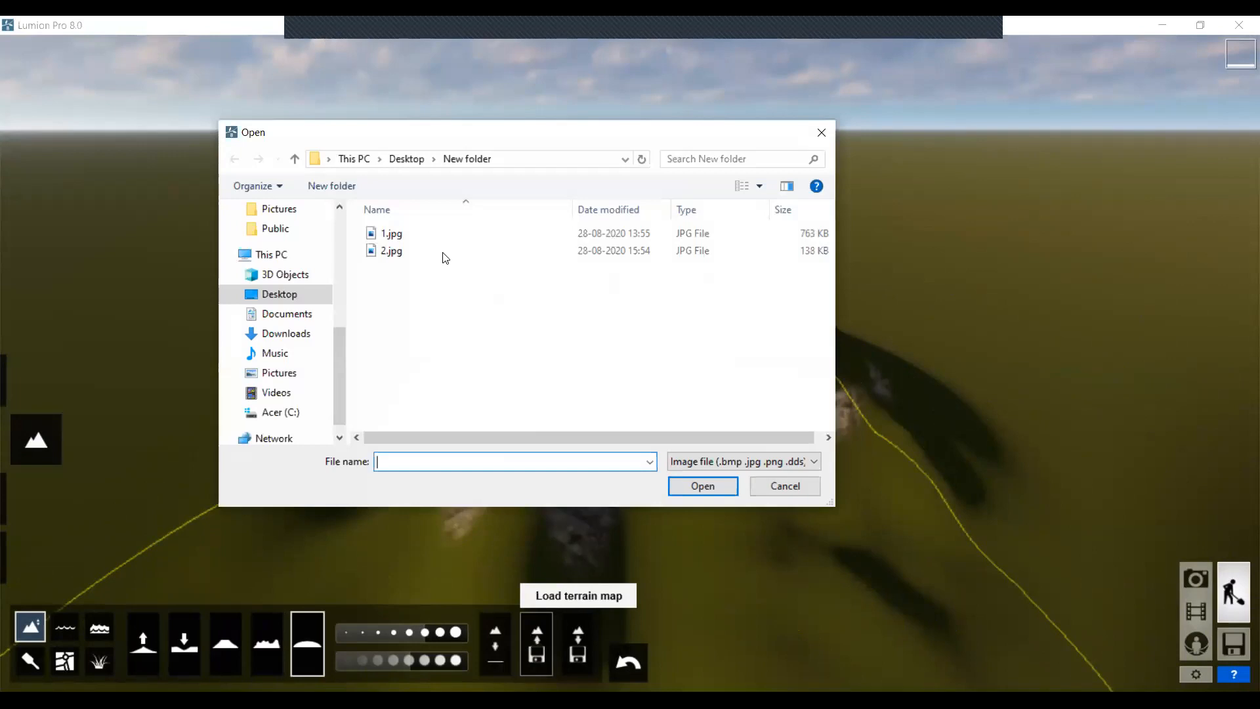
click(786, 488)
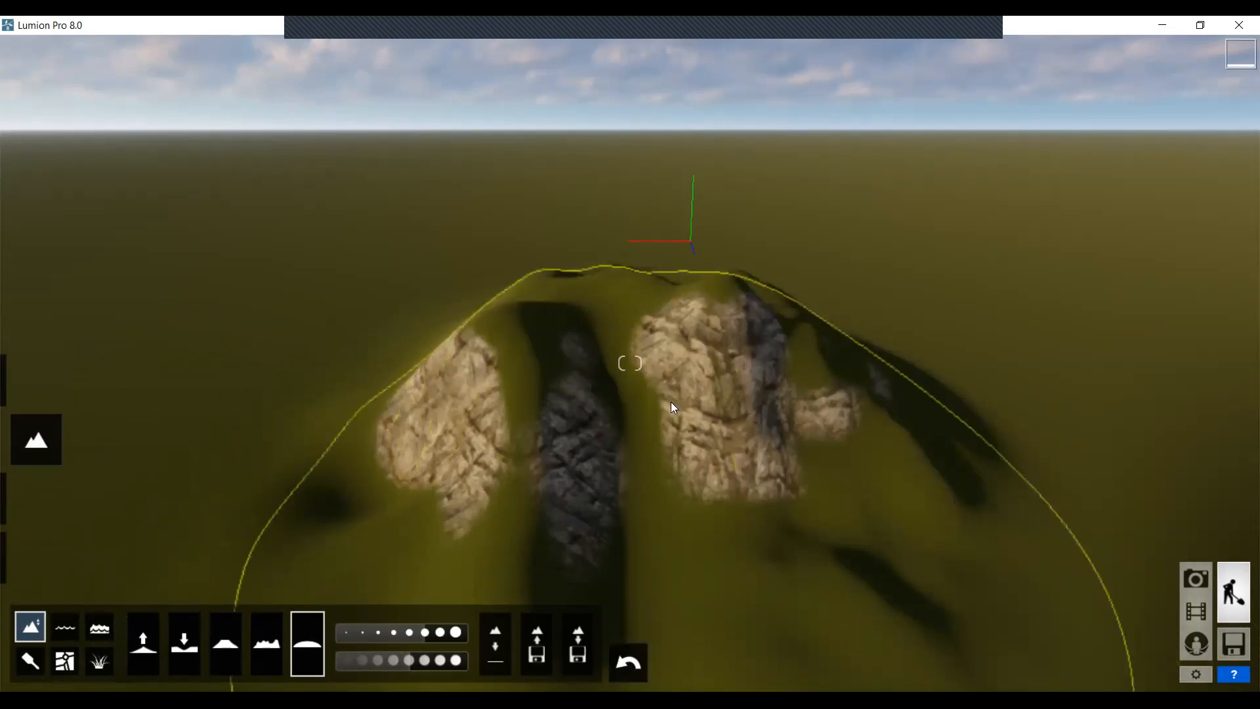
Undo the smoothing and jitter strokes on the hill
click(636, 665)
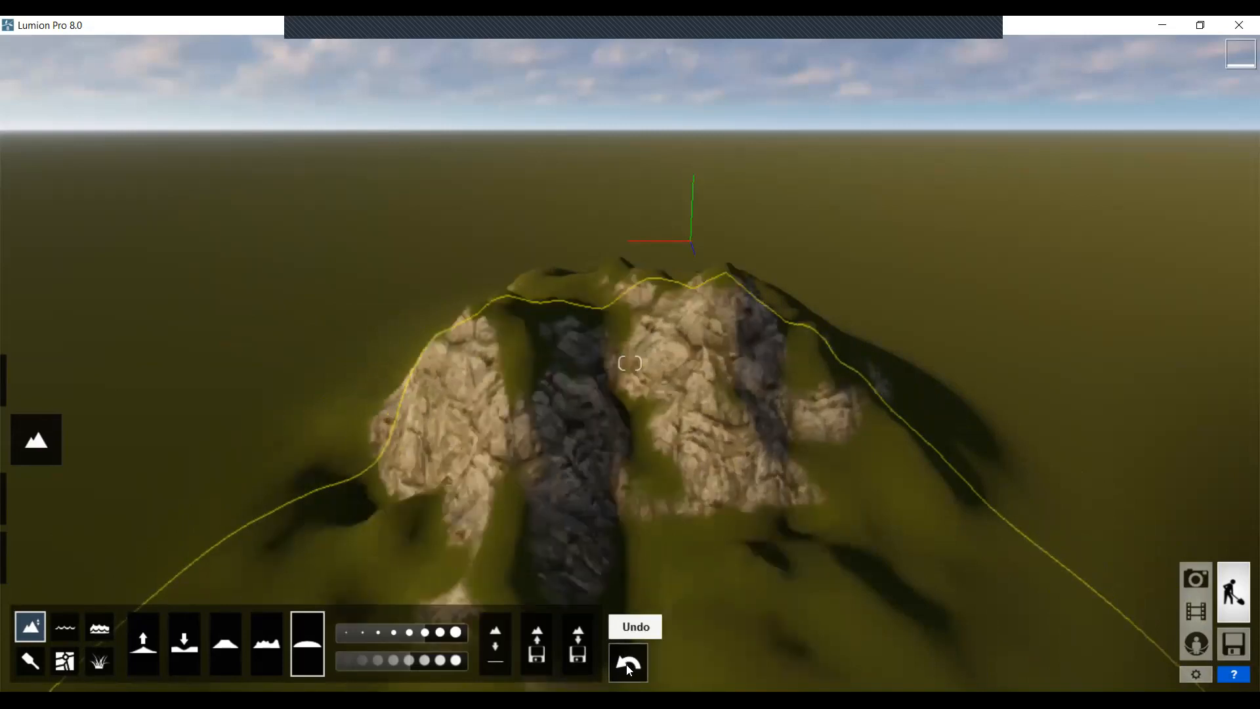
click(627, 664)
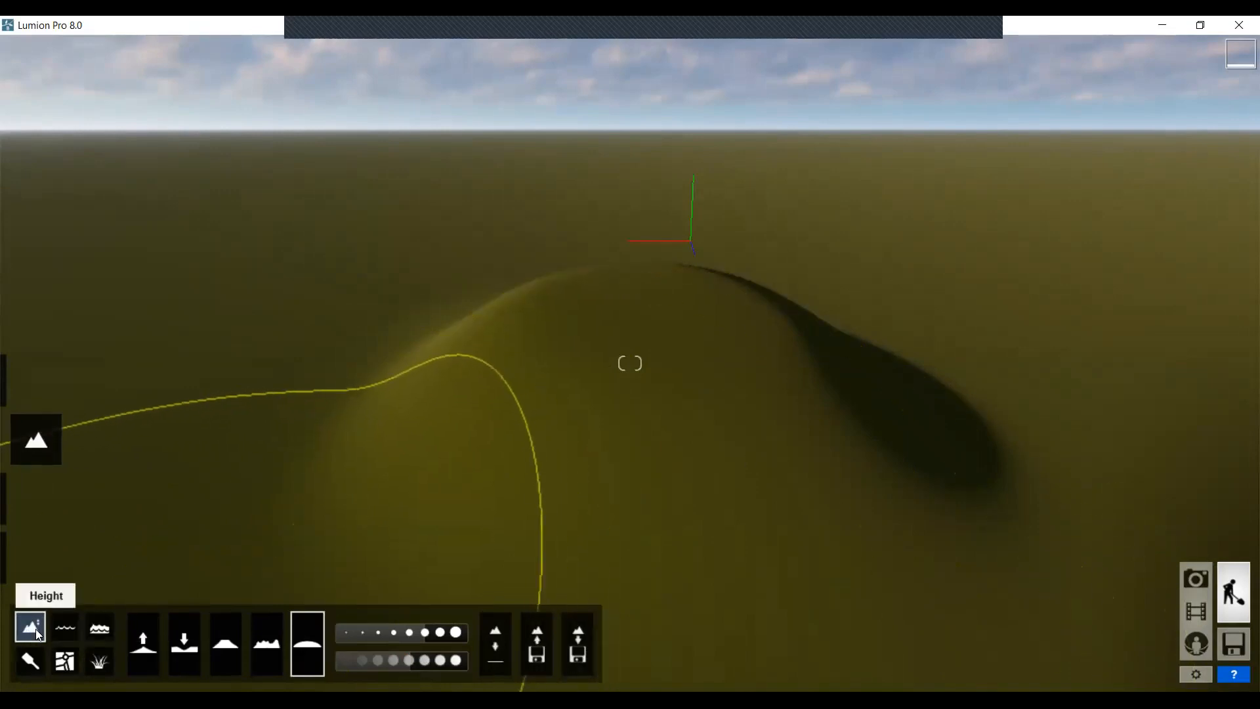
mouse_move(16, 513)
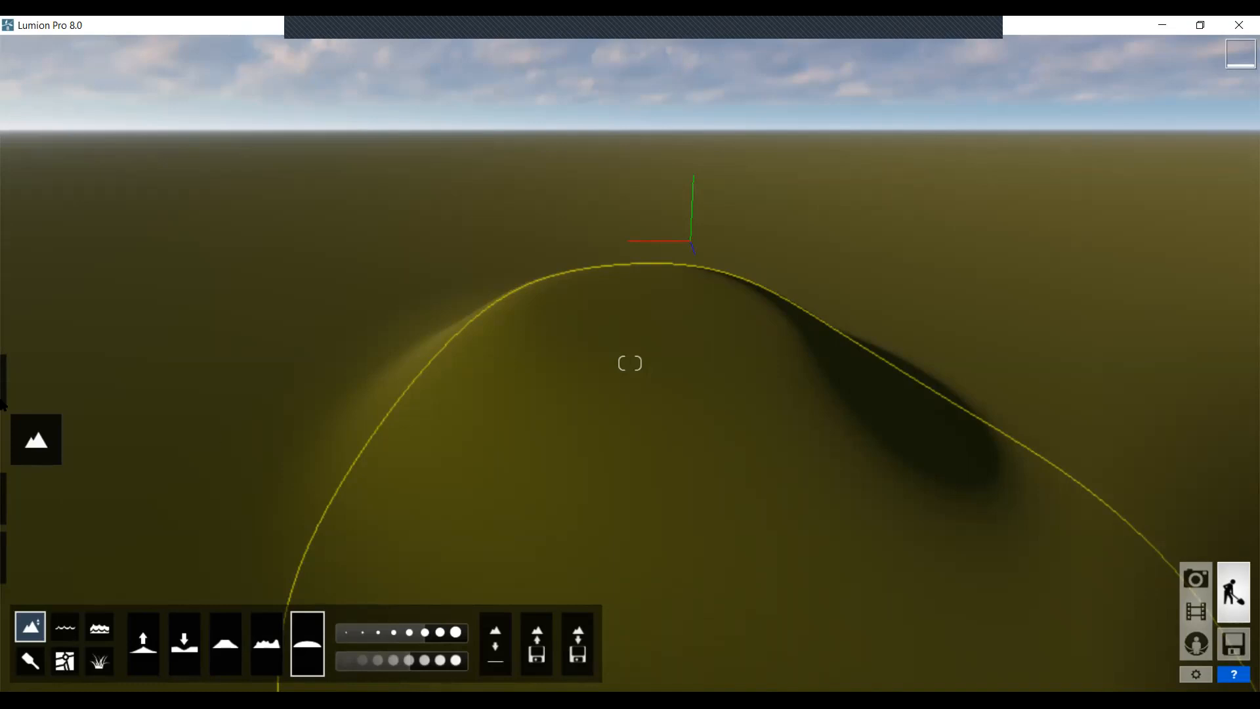
mouse_move(34, 390)
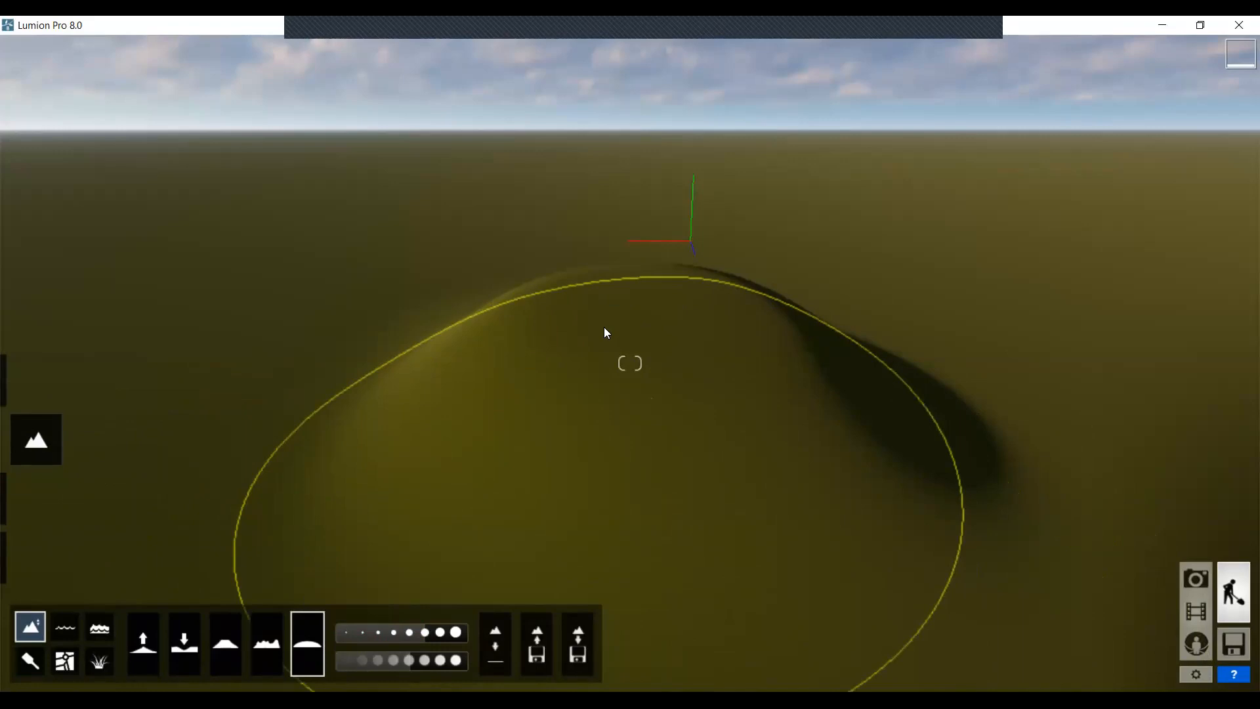
right_drag(603, 330, 729, 309)
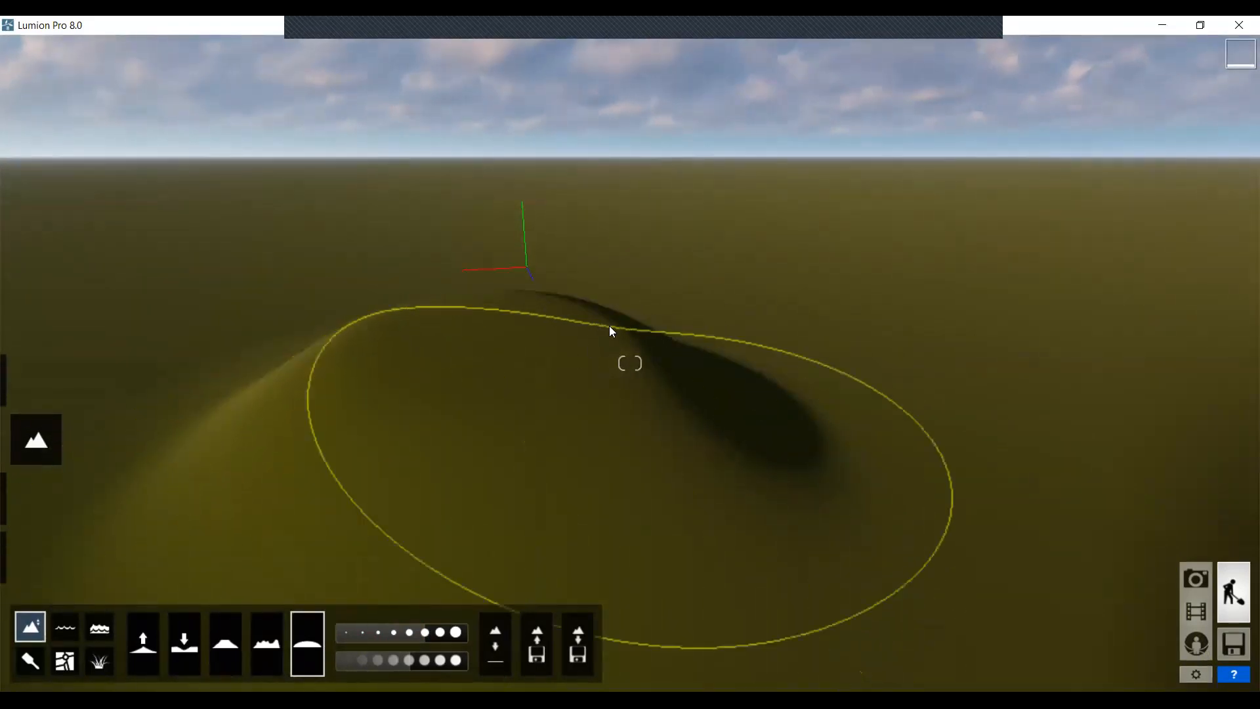
Build a ring-shaped ridge around the small hill with the Raise brush
right_drag(624, 327, 699, 240)
scroll(694, 240, down, 2)
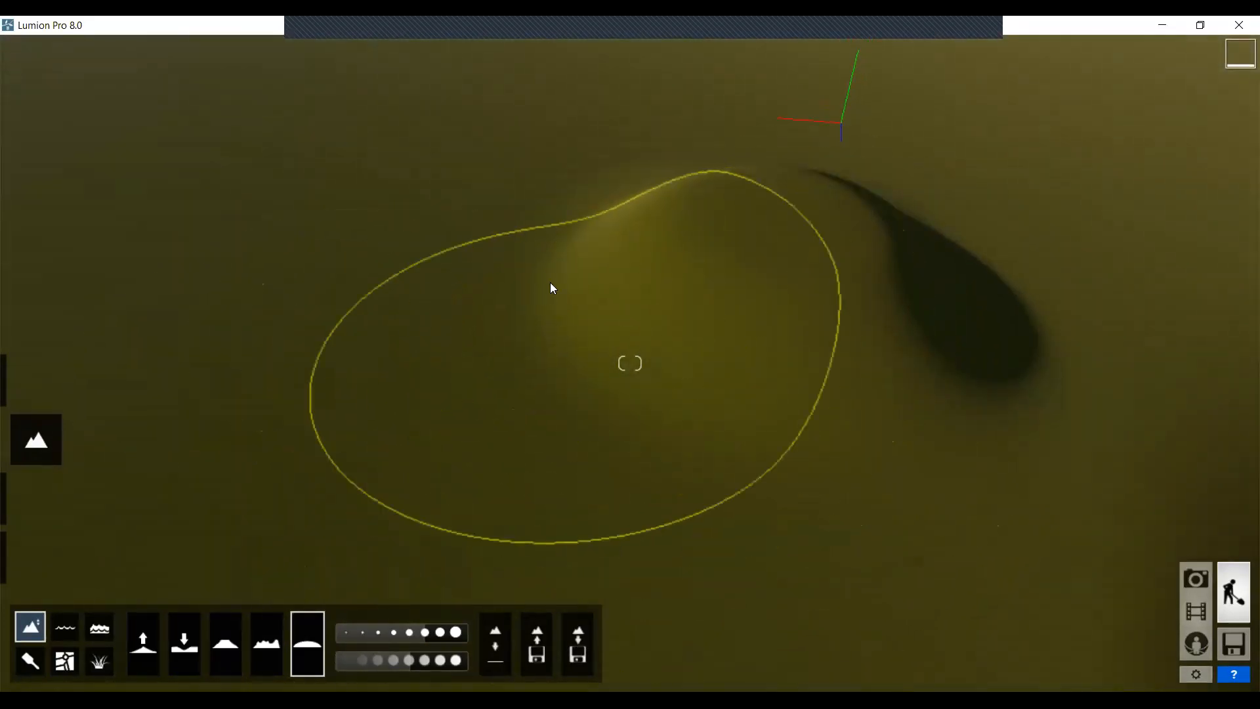
scroll(582, 303, down, 4)
scroll(607, 336, down, 2)
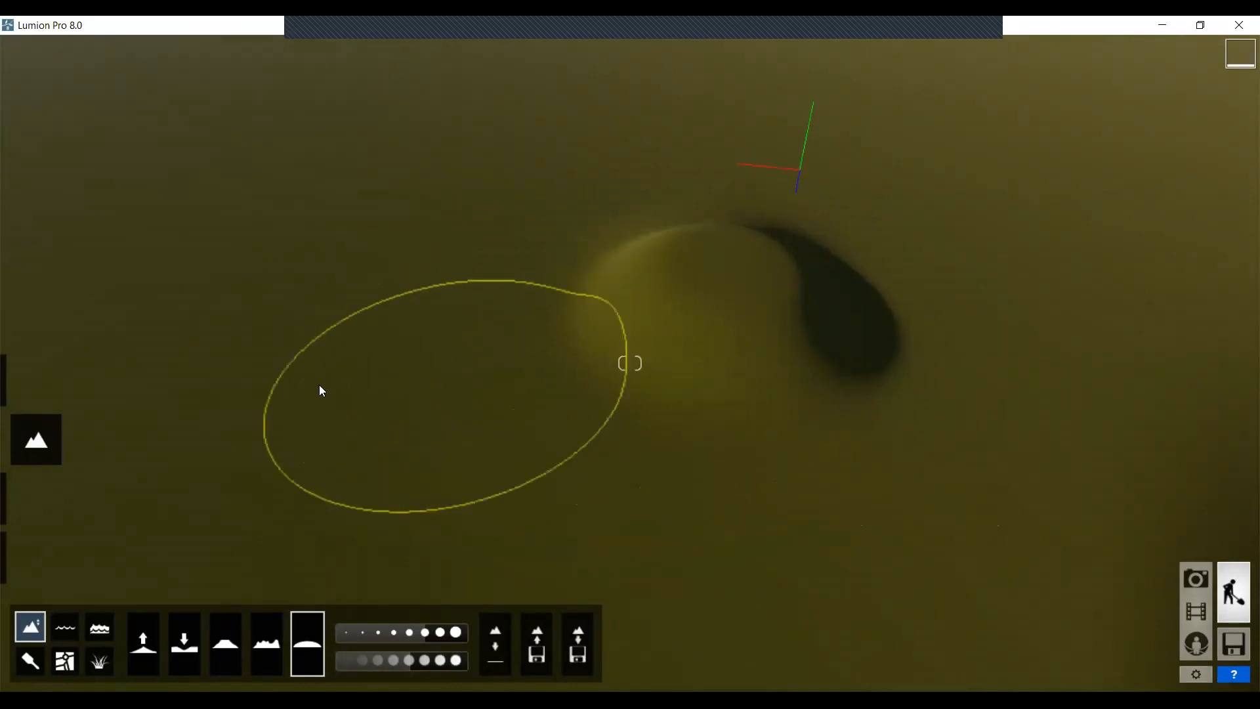
scroll(470, 295, down, 3)
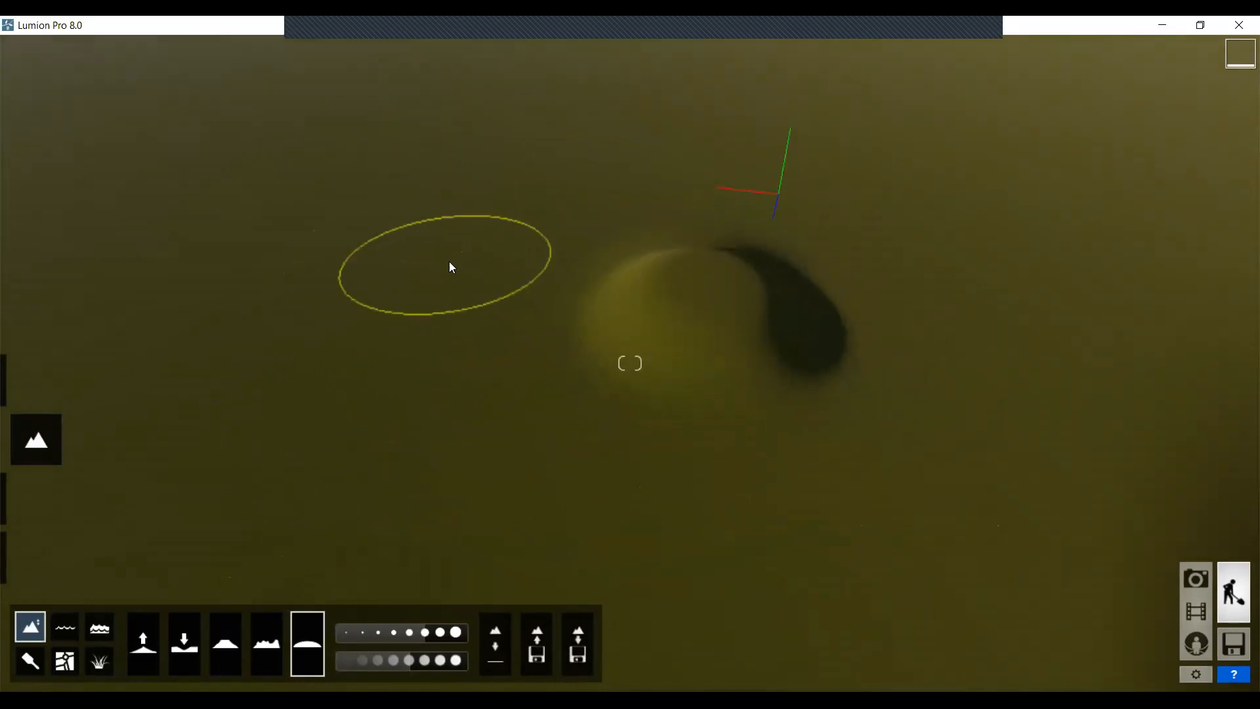
scroll(460, 279, down, 2)
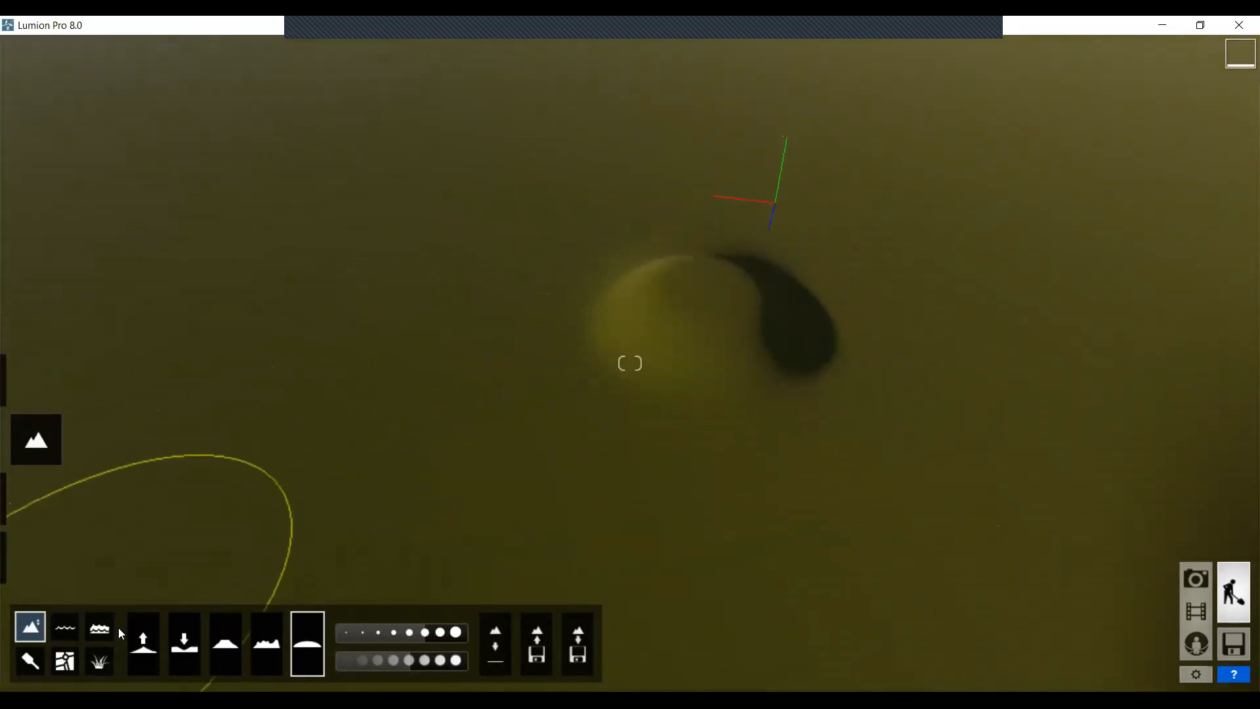
click(143, 642)
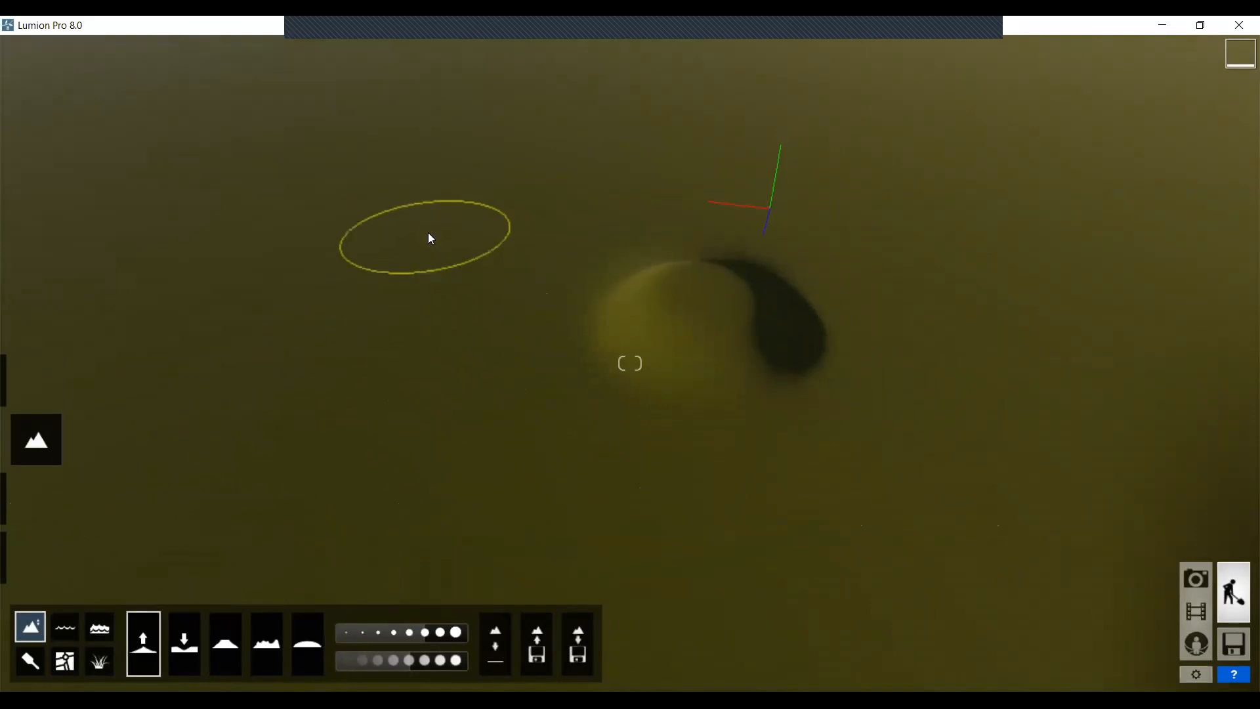
mouse_move(421, 229)
mouse_down()
mouse_move(565, 265)
mouse_move(512, 248)
mouse_move(411, 298)
mouse_move(220, 338)
mouse_move(118, 290)
mouse_move(256, 341)
mouse_move(394, 301)
mouse_move(683, 185)
mouse_up()
mouse_move(747, 226)
mouse_down()
mouse_move(551, 236)
mouse_move(366, 310)
mouse_move(169, 284)
mouse_move(425, 444)
mouse_move(697, 490)
mouse_move(695, 473)
mouse_move(450, 498)
mouse_move(352, 470)
mouse_move(281, 422)
mouse_move(365, 549)
mouse_move(580, 555)
mouse_move(860, 493)
mouse_move(841, 297)
mouse_move(875, 368)
mouse_move(825, 506)
mouse_move(647, 515)
mouse_move(833, 434)
mouse_move(897, 327)
mouse_move(628, 505)
mouse_move(304, 459)
mouse_move(318, 348)
mouse_move(349, 315)
mouse_move(266, 355)
mouse_move(325, 301)
mouse_up()
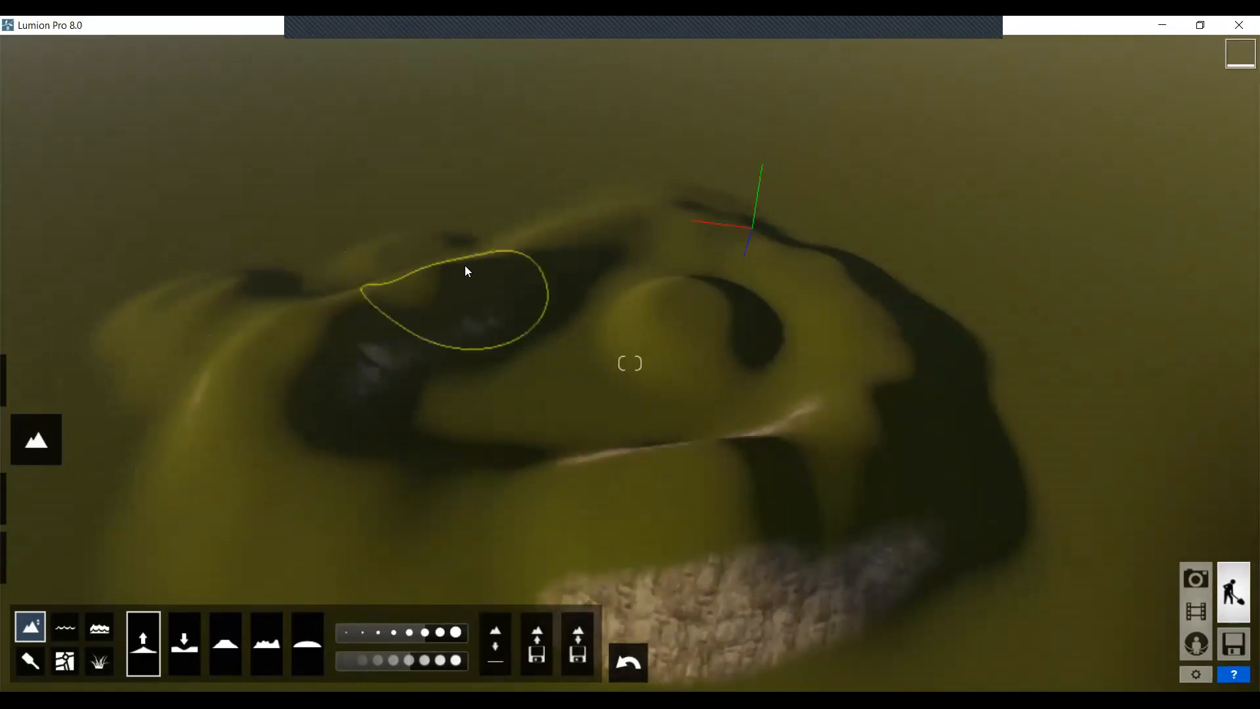
Make the ring ridge higher and steeper with further Raise strokes along its sides and far end
mouse_move(890, 321)
mouse_down()
mouse_move(914, 413)
mouse_move(920, 361)
mouse_move(858, 262)
mouse_move(814, 227)
mouse_up()
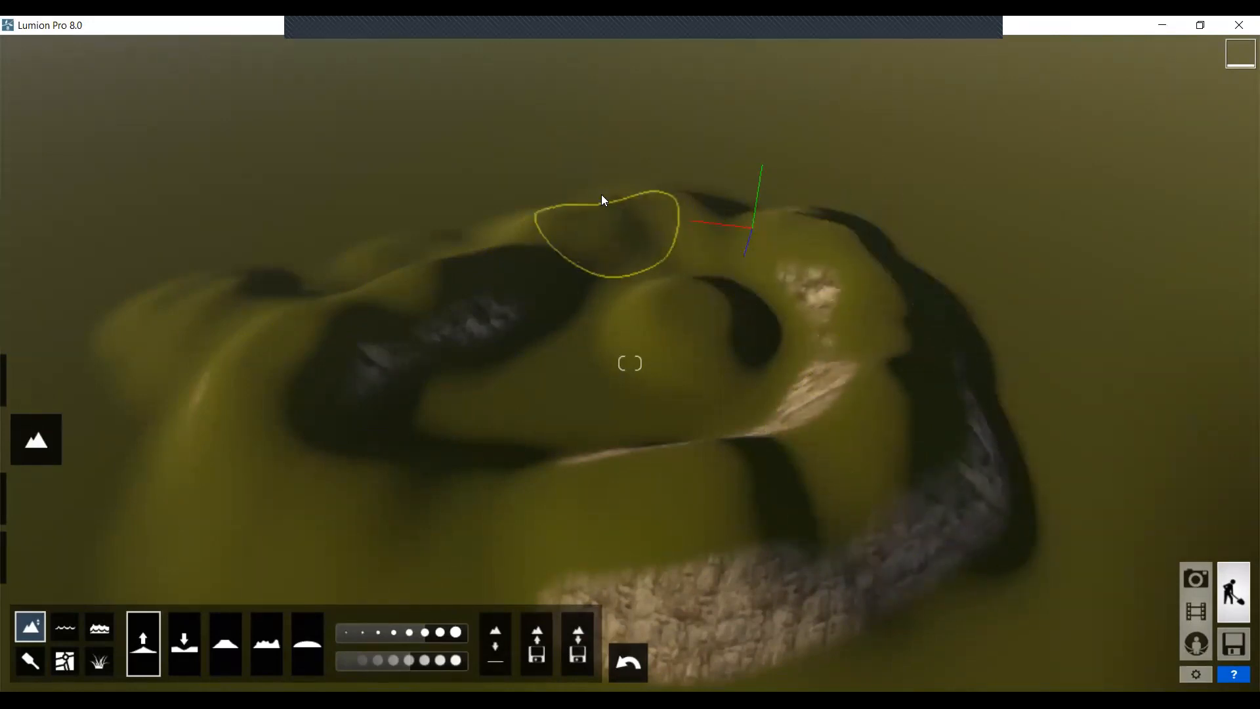
drag(533, 224, 384, 266)
mouse_move(293, 326)
mouse_down()
mouse_move(425, 402)
mouse_move(304, 428)
mouse_move(315, 470)
mouse_move(293, 392)
mouse_move(432, 490)
mouse_move(588, 516)
mouse_move(758, 484)
mouse_move(876, 391)
mouse_up()
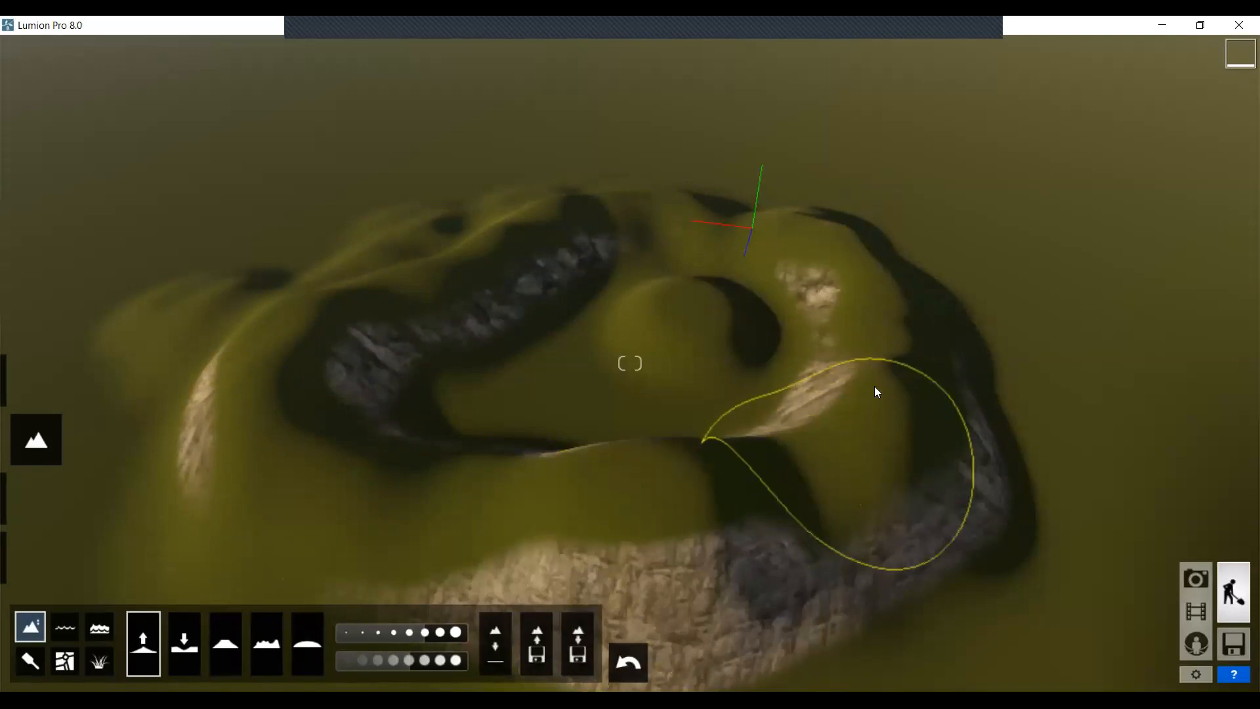
scroll(769, 305, up, 1)
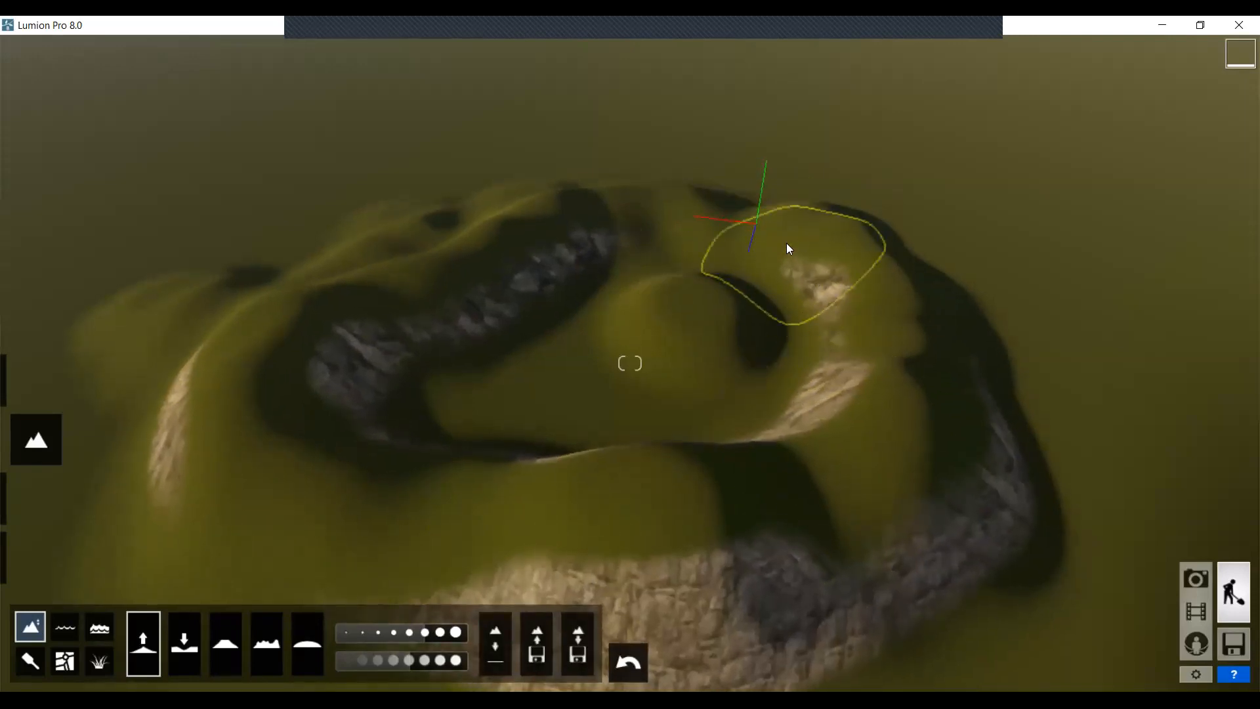
mouse_move(700, 185)
mouse_down()
mouse_move(652, 203)
mouse_move(812, 202)
mouse_up()
right_drag(889, 214, 645, 375)
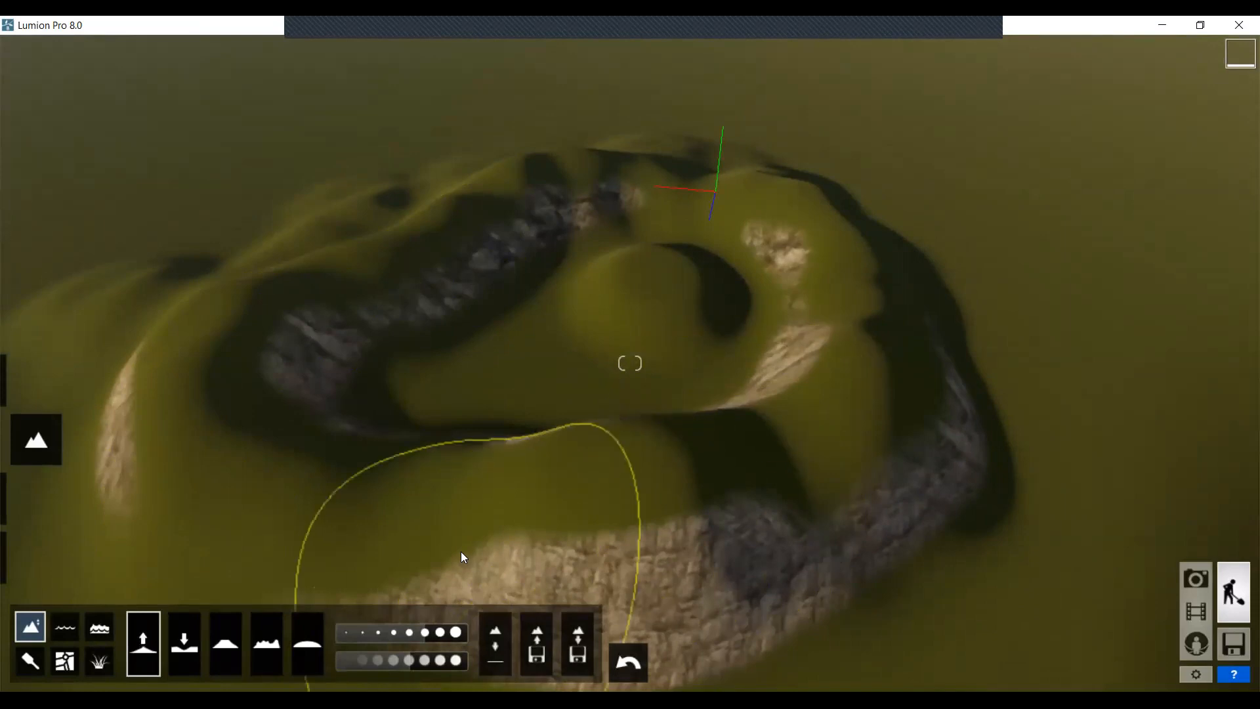
Roughen the ridge's dark inner slope and the central hill with the Jitter brush, and soften the slope with the Smooth brush
click(185, 642)
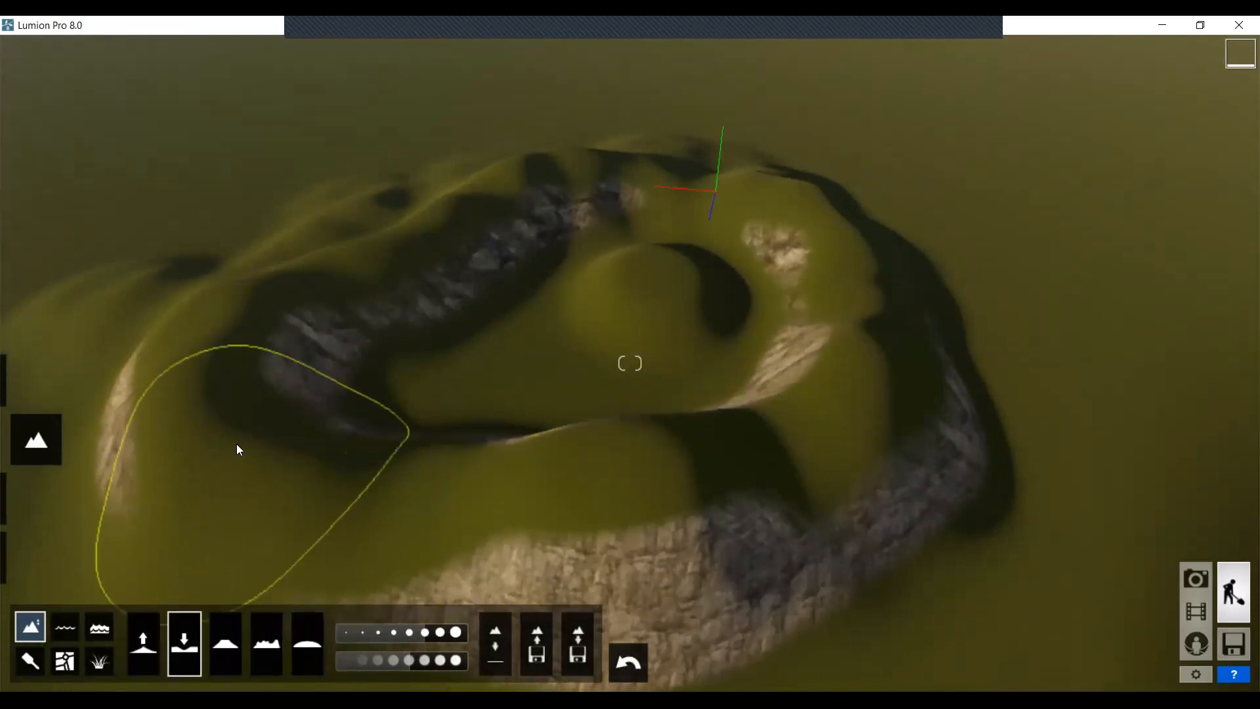
click(225, 642)
click(261, 639)
mouse_move(248, 459)
mouse_down()
mouse_move(262, 355)
mouse_move(403, 259)
mouse_move(622, 158)
mouse_up()
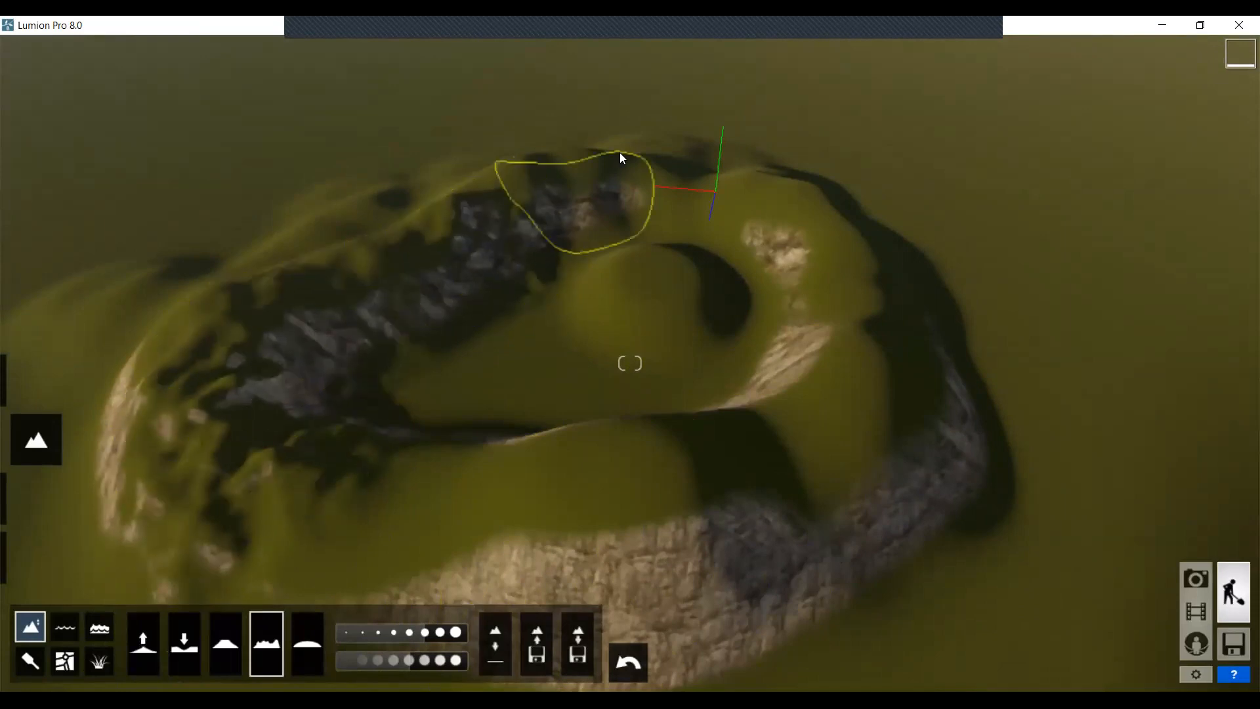
drag(677, 265, 640, 288)
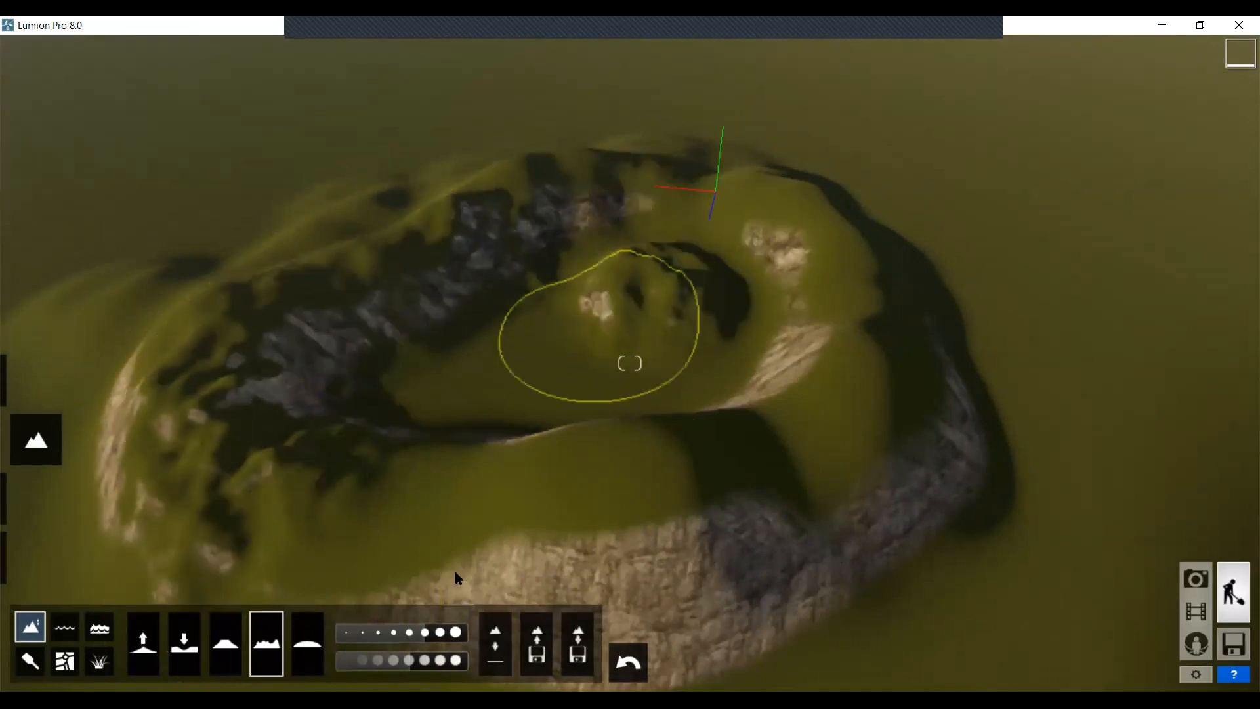
click(323, 649)
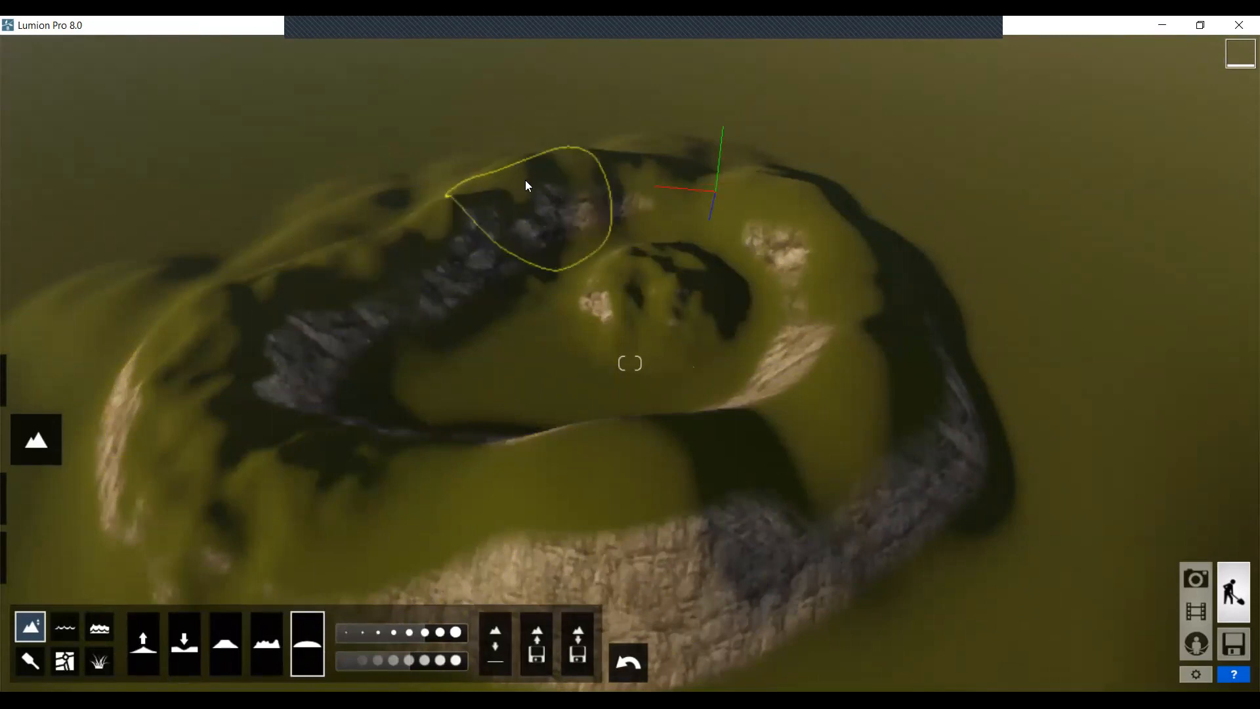
scroll(620, 302, up, 3)
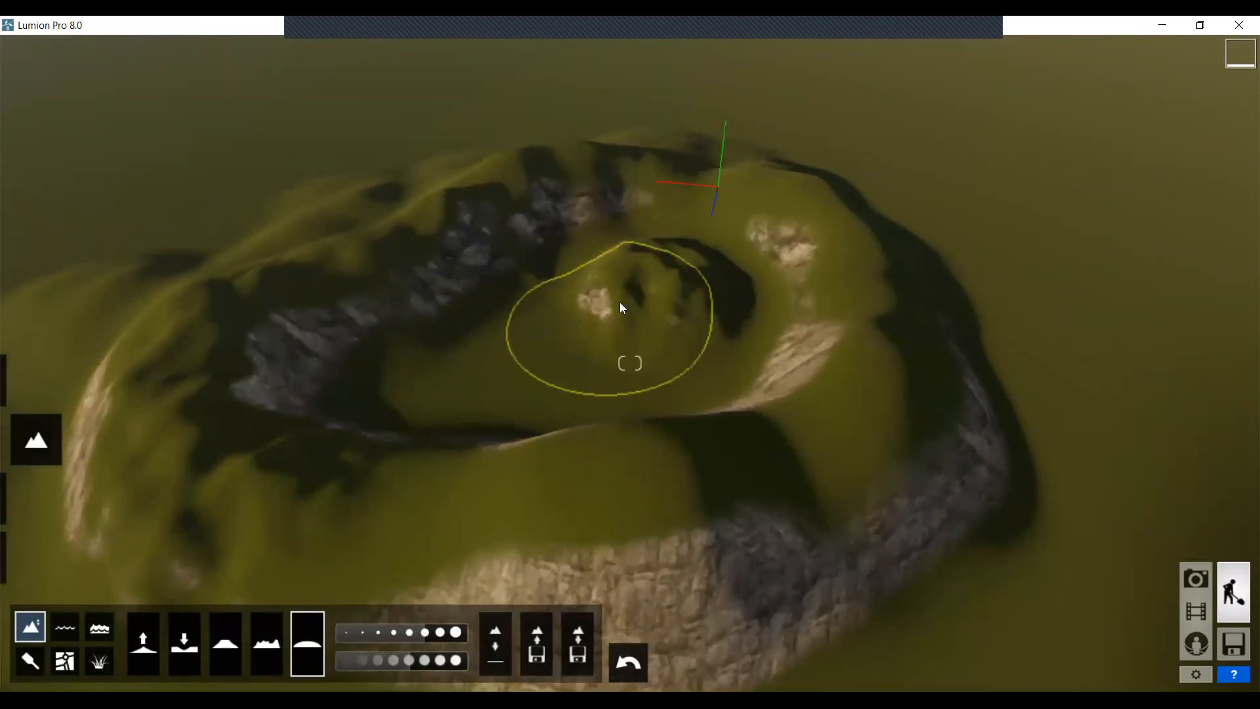
scroll(684, 261, up, 1)
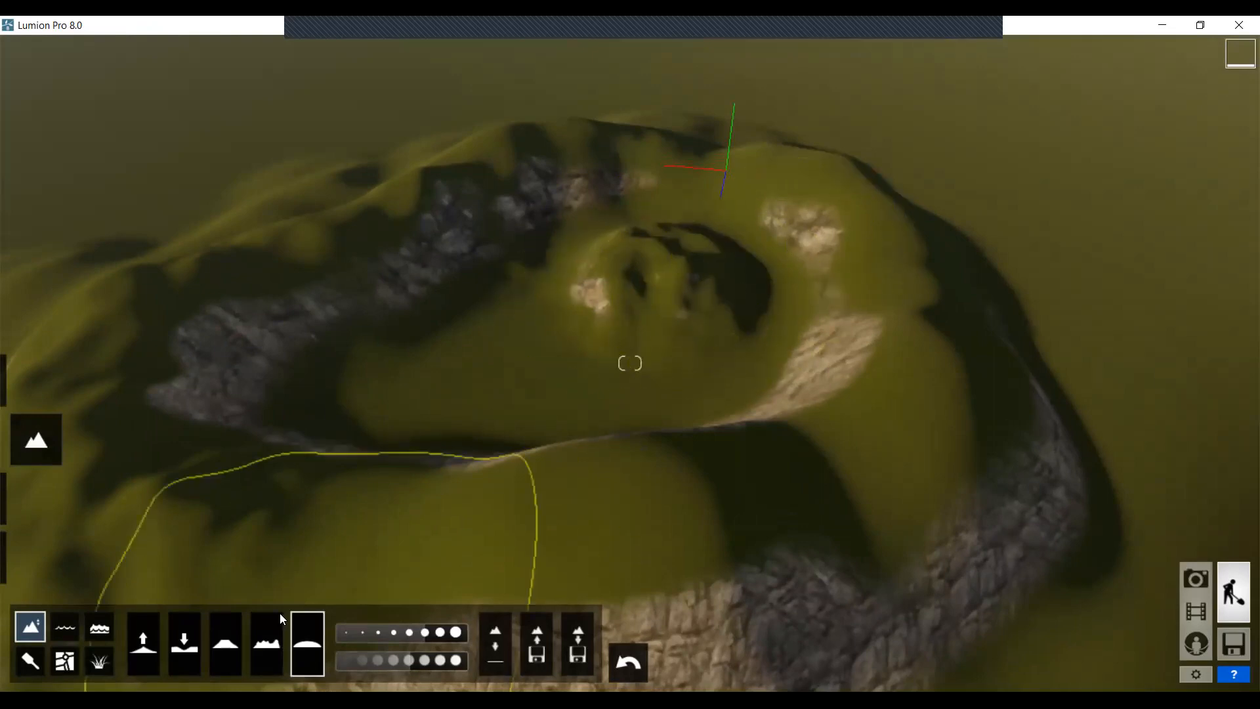
Flatten the central hill with the Flatten brush and dig a rounded pit into it with the Lower brush
click(225, 643)
mouse_move(554, 283)
mouse_down()
mouse_move(667, 277)
mouse_move(675, 264)
mouse_move(564, 306)
mouse_up()
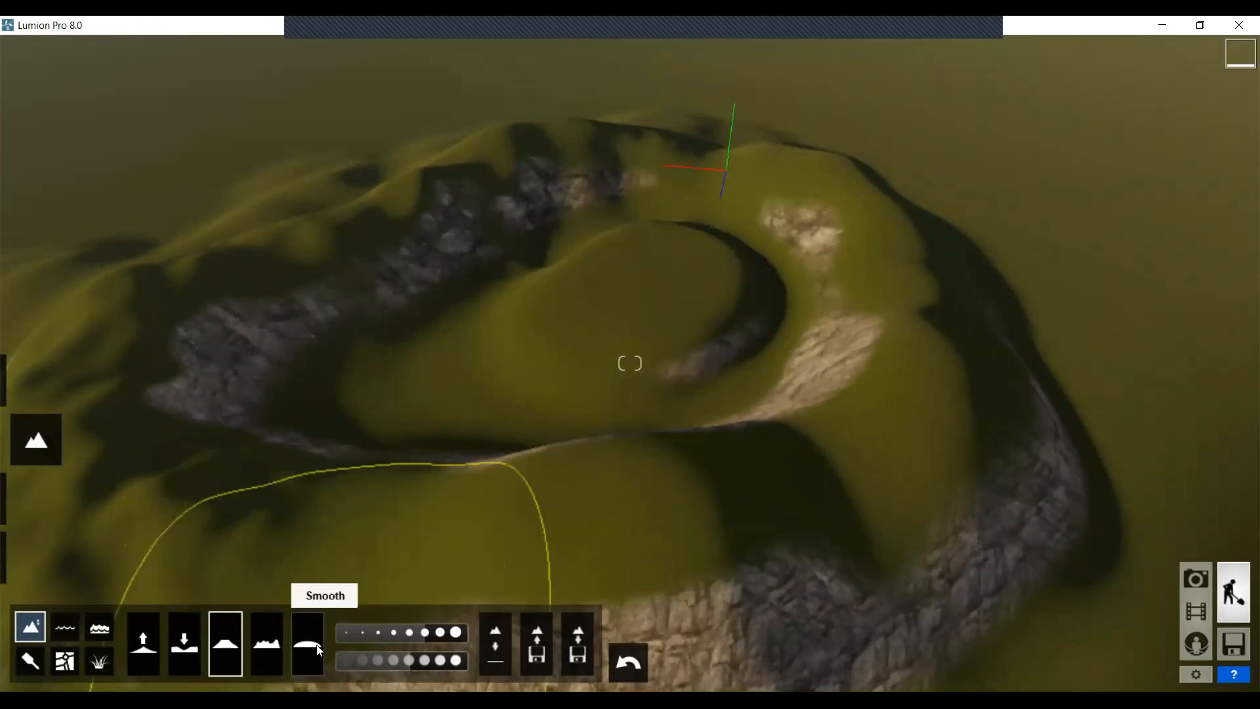
click(185, 643)
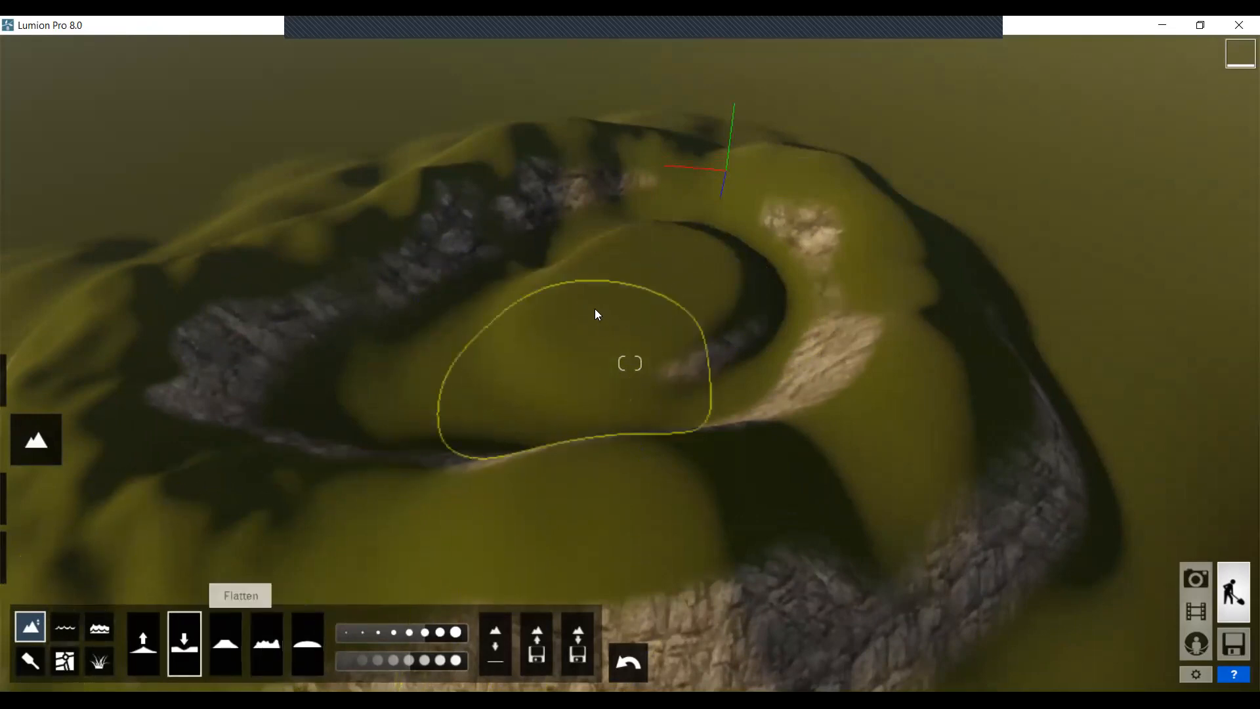
mouse_move(643, 303)
mouse_down()
mouse_move(549, 317)
mouse_move(593, 339)
mouse_move(663, 296)
mouse_move(635, 342)
mouse_move(544, 365)
mouse_move(679, 337)
mouse_move(656, 303)
mouse_move(632, 383)
mouse_up()
mouse_move(683, 325)
right_down()
mouse_move(782, 349)
mouse_move(790, 372)
mouse_move(709, 279)
right_up()
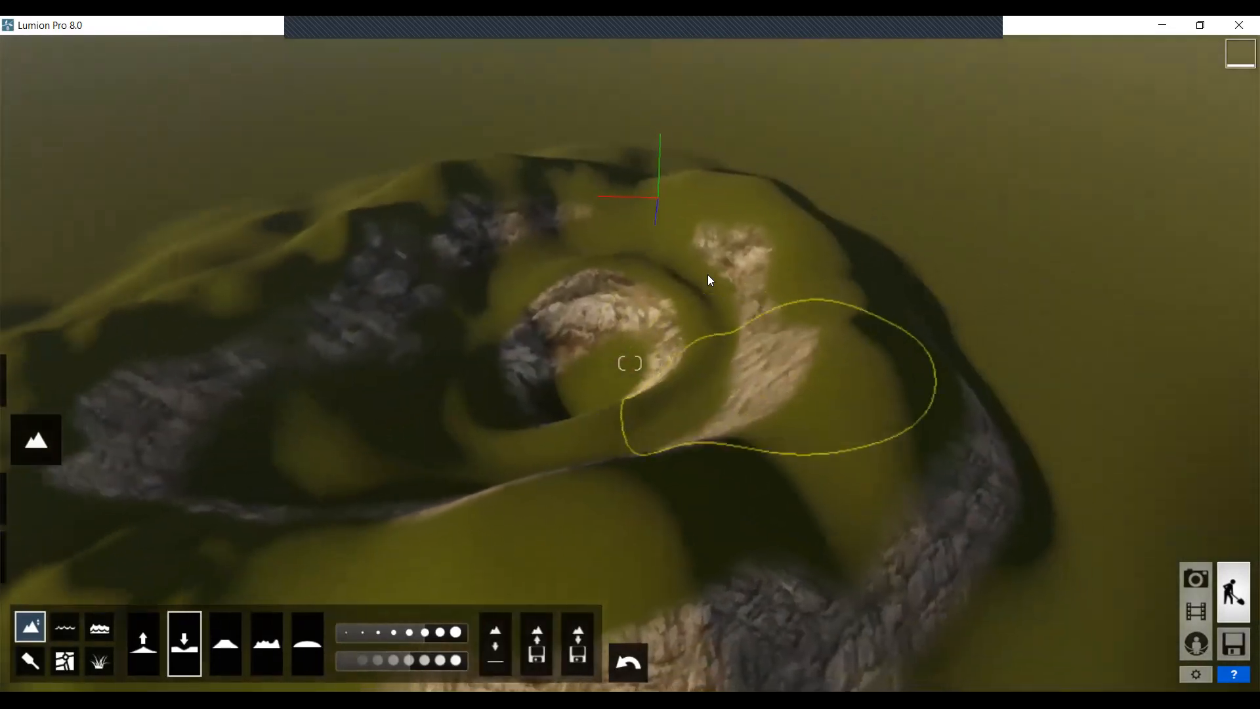
mouse_move(594, 380)
right_down()
mouse_move(656, 368)
mouse_move(796, 427)
mouse_move(908, 408)
right_up()
scroll(739, 321, down, 1)
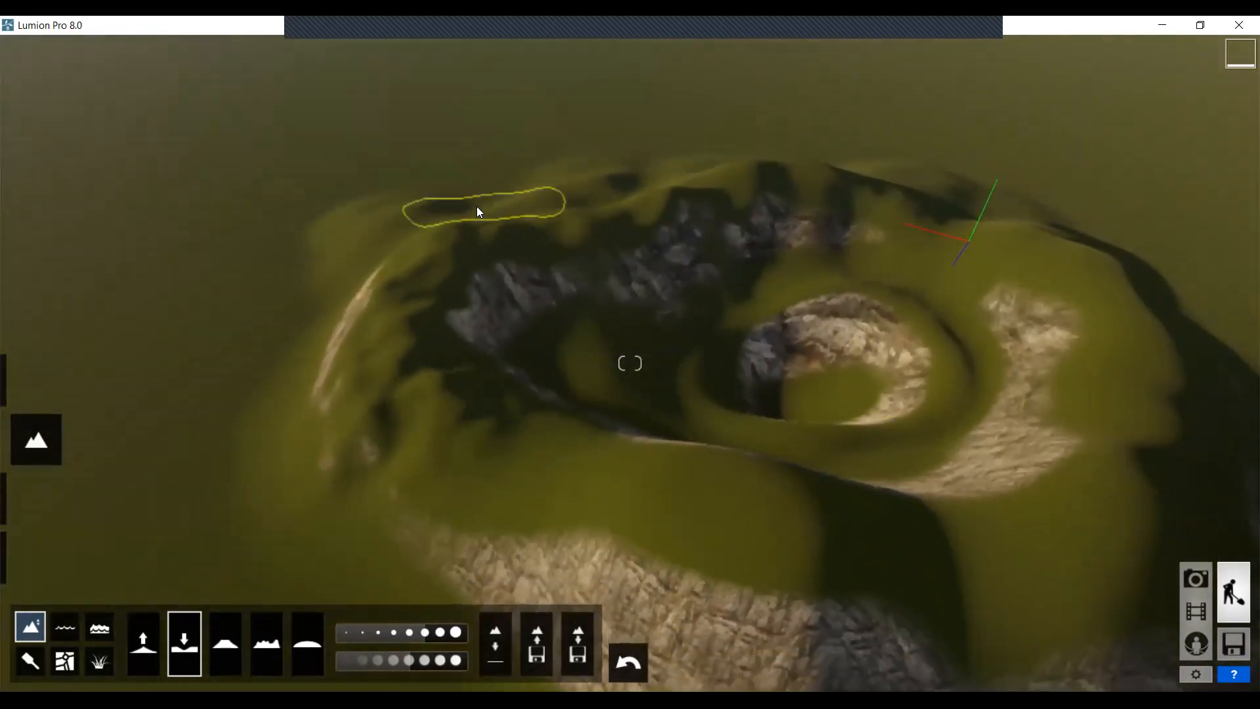
scroll(847, 348, down, 1)
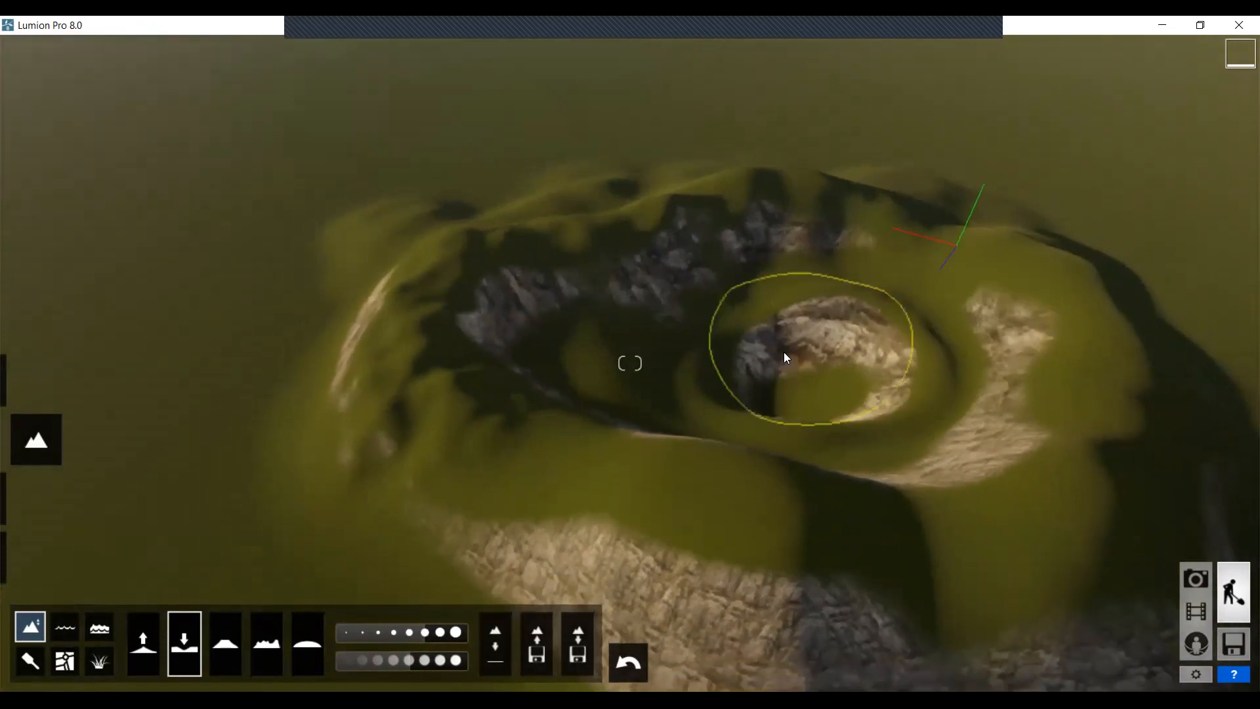
Place a water plane on the ground beside the ring ridge and delete it
click(66, 630)
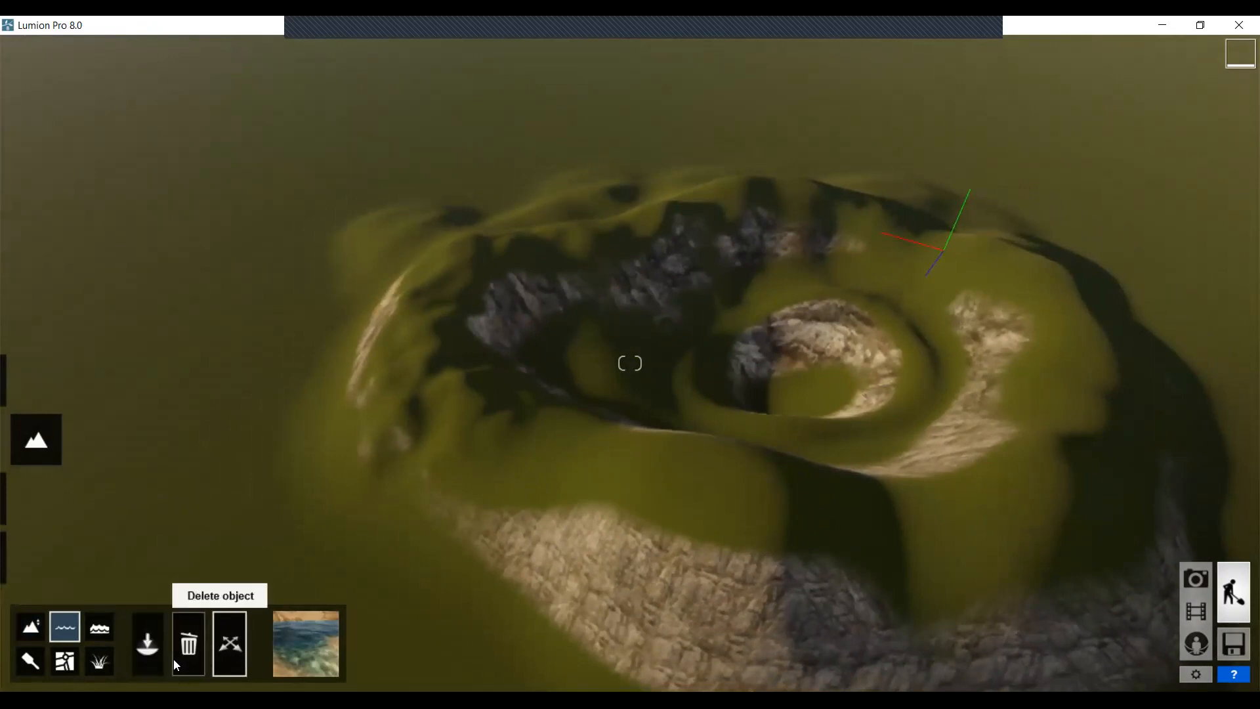
click(147, 649)
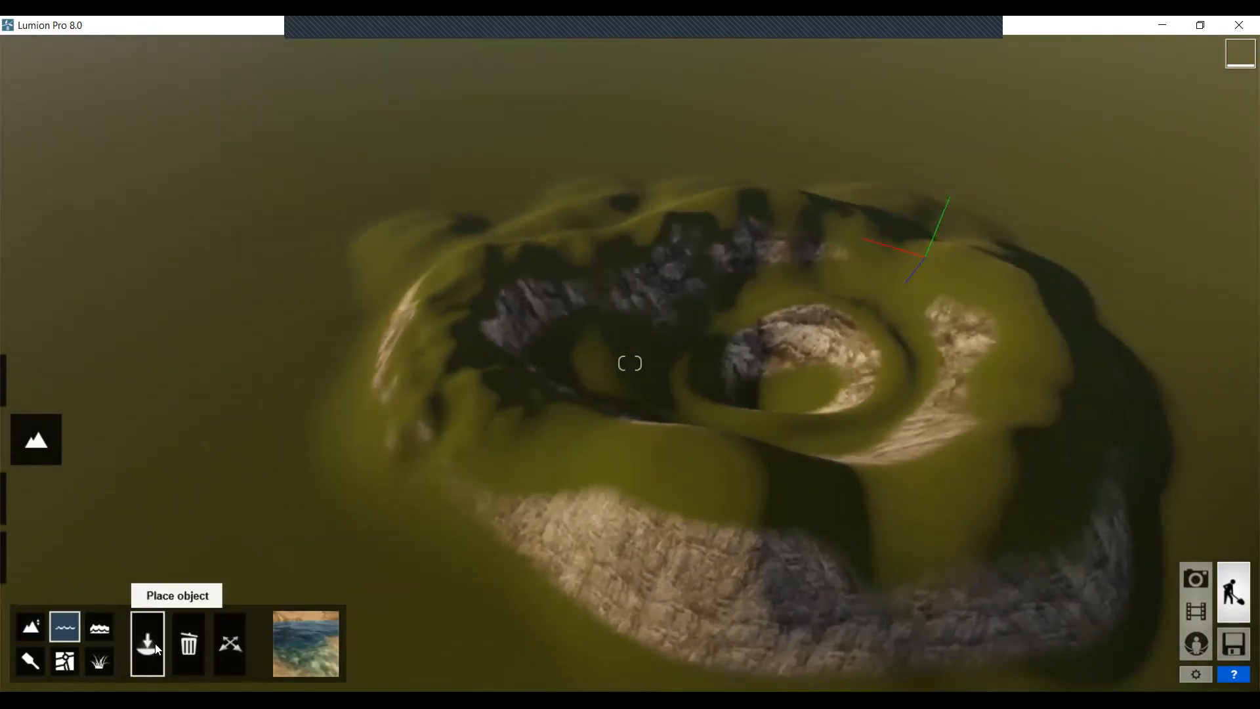
drag(250, 254, 450, 580)
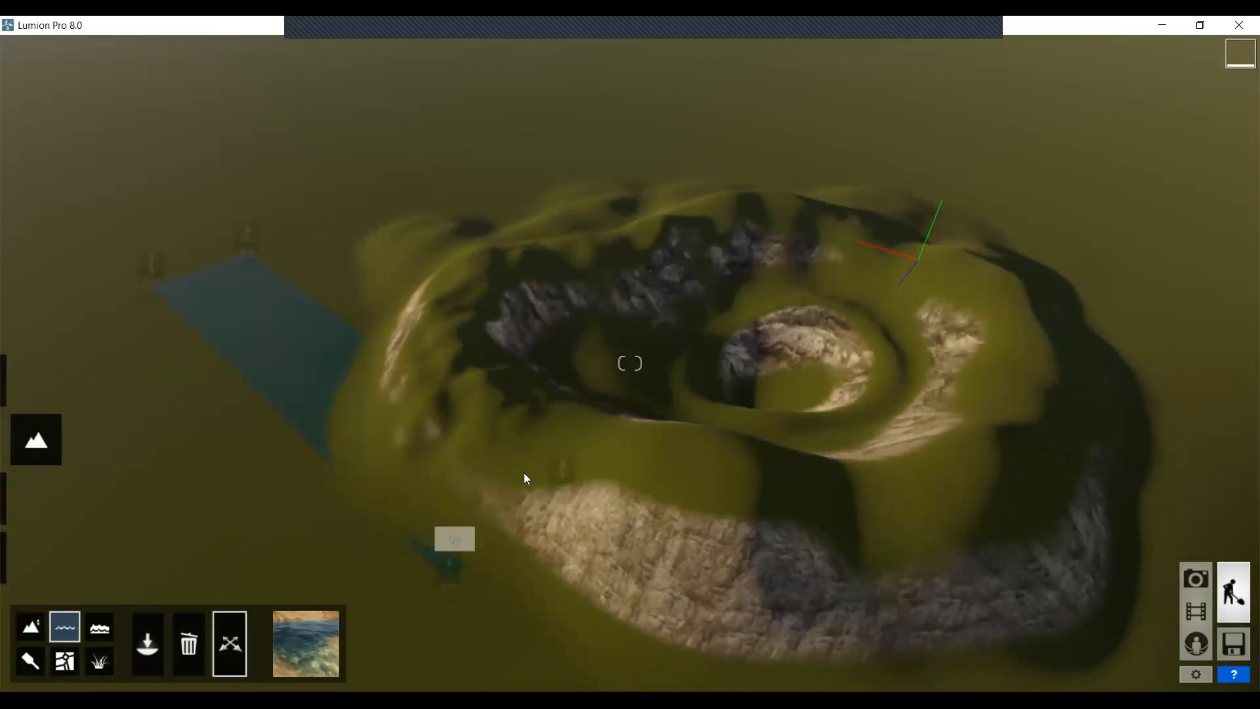
click(188, 643)
Place a large water plane spanning the whole ring ridge and its inner basin
right_drag(581, 407, 644, 322)
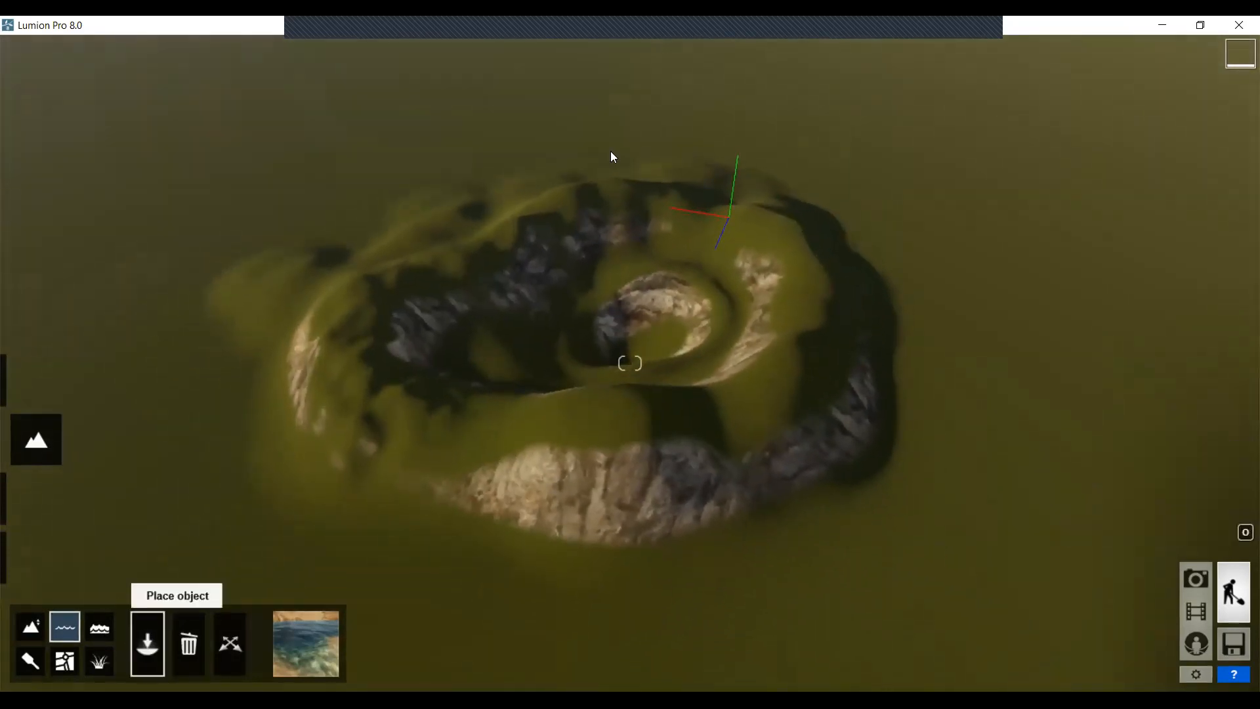
drag(550, 63, 906, 689)
drag(978, 707, 926, 708)
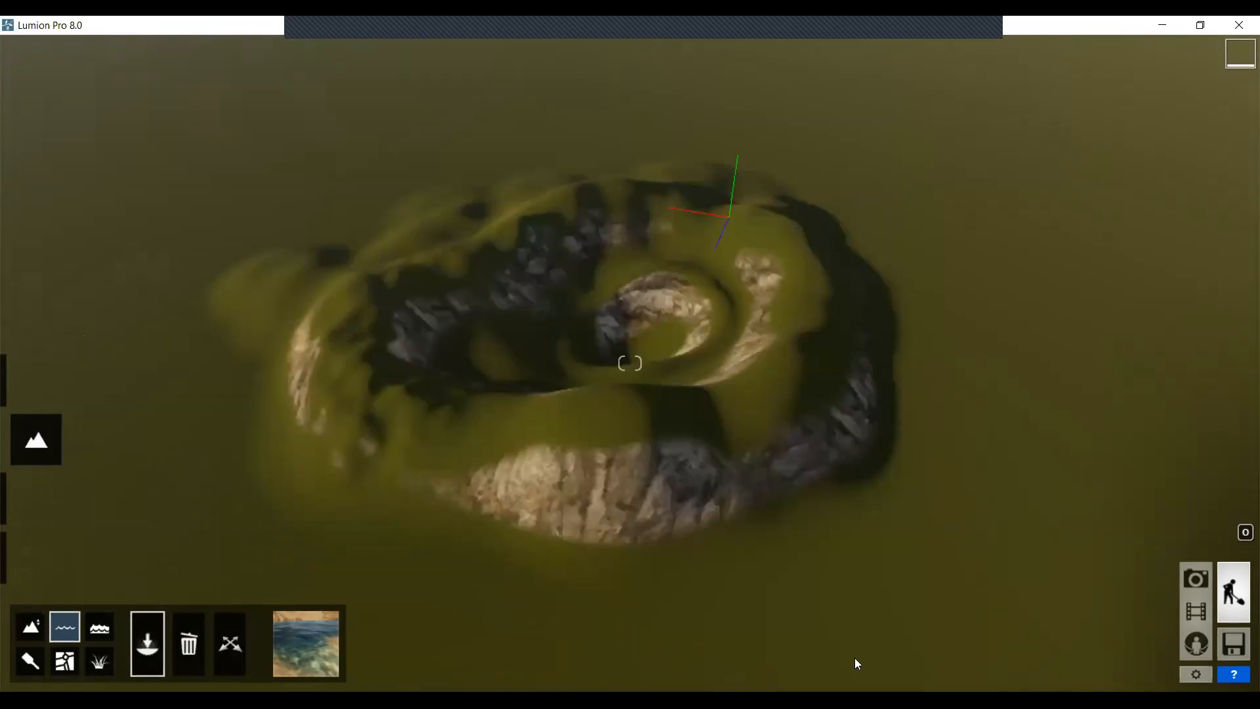
Stretch the water plane's corners inward so its edges lie hidden beneath the ring ridge
click(230, 644)
right_drag(853, 499, 859, 485)
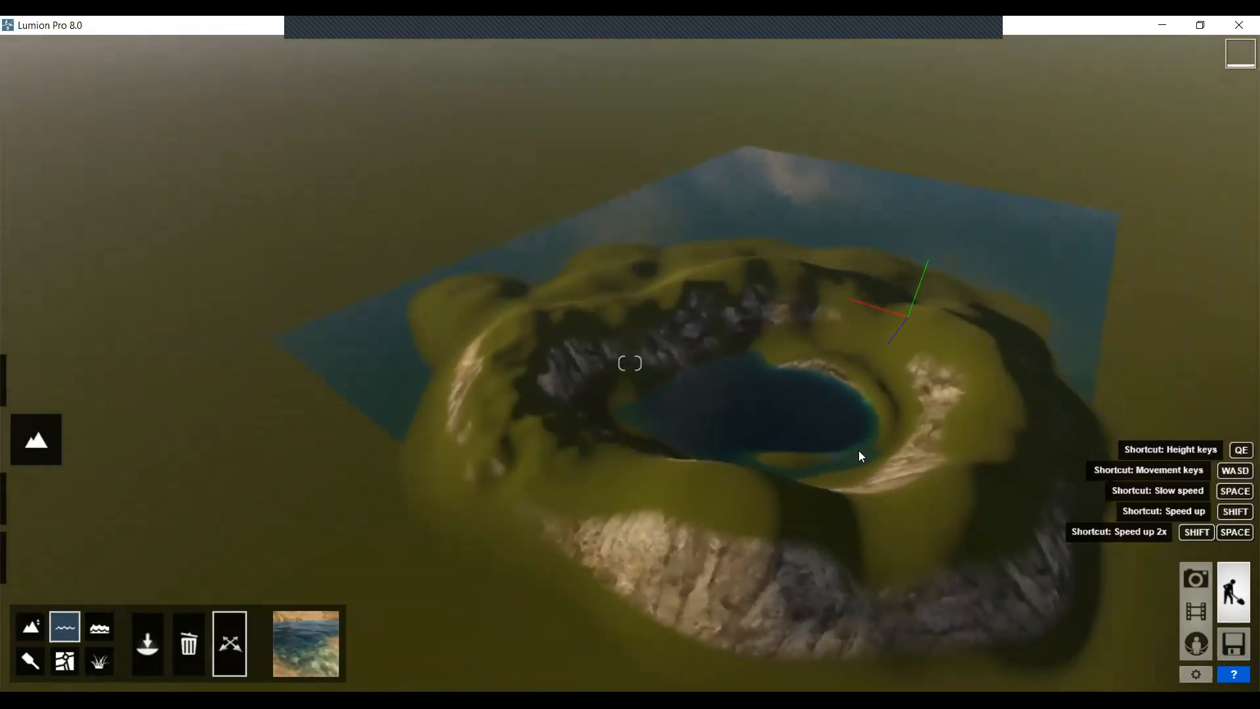
scroll(788, 469, up, 2)
right_drag(734, 478, 743, 470)
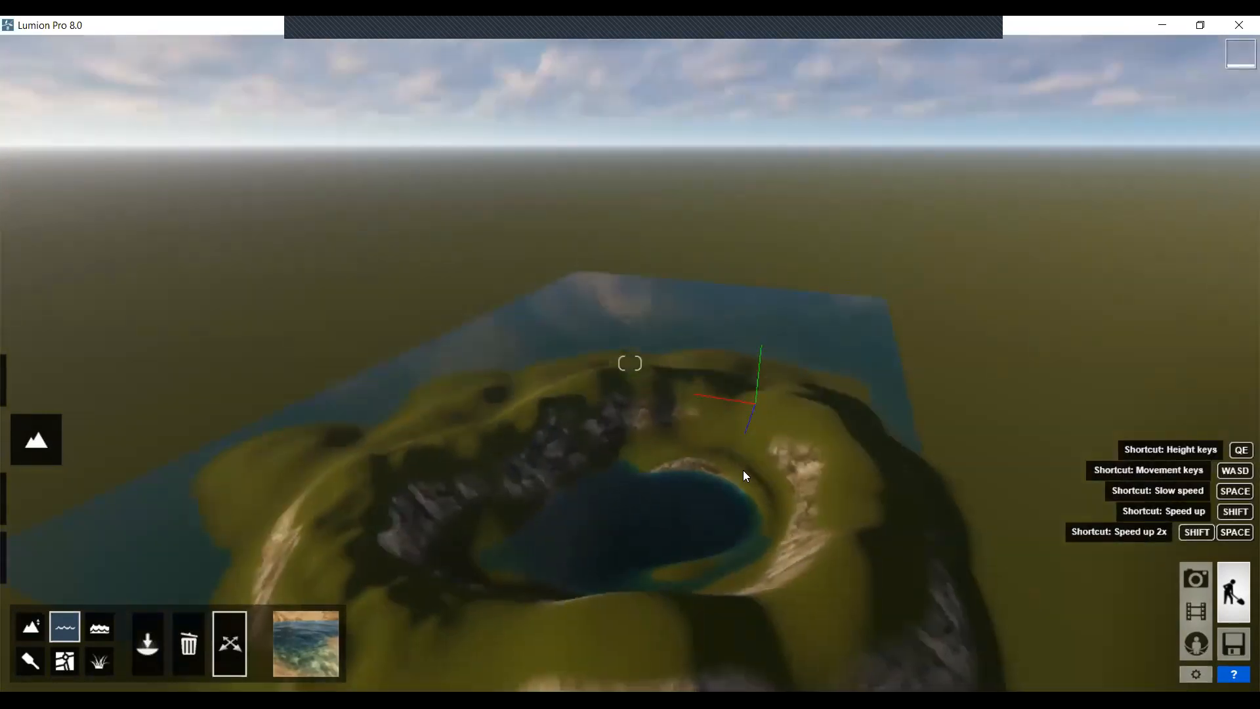
right_drag(639, 479, 565, 394)
right_drag(552, 275, 568, 230)
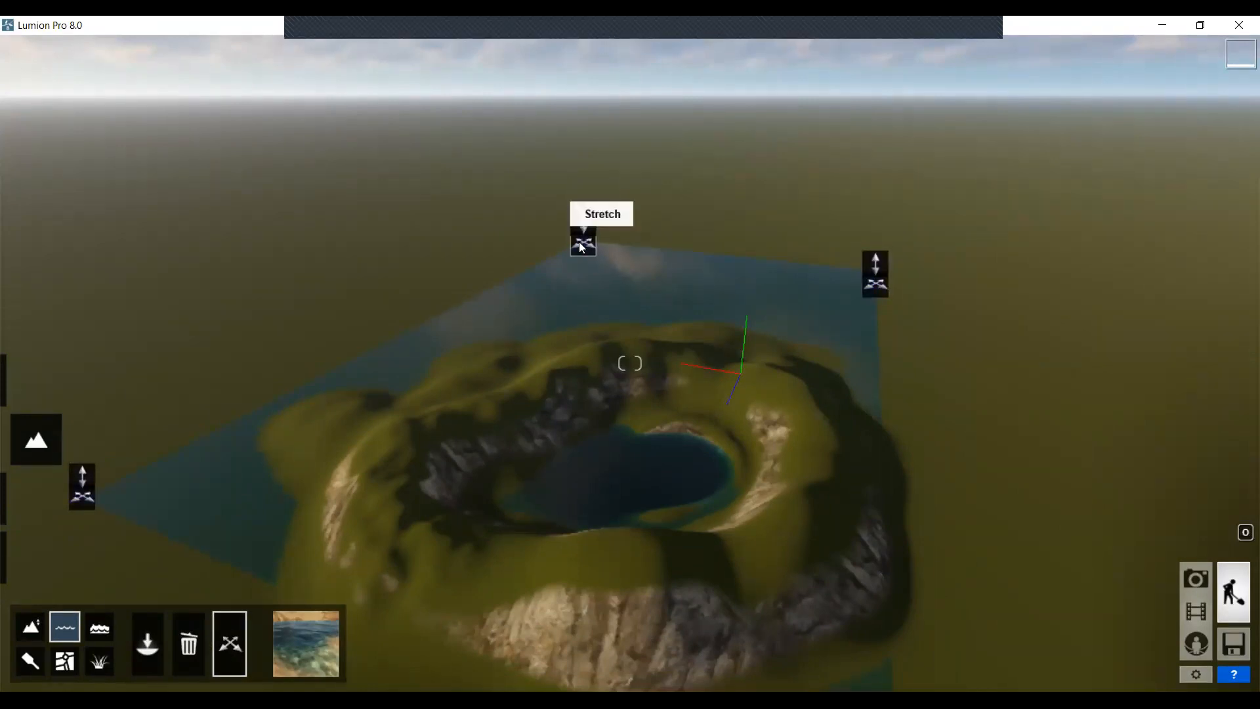
drag(581, 246, 586, 283)
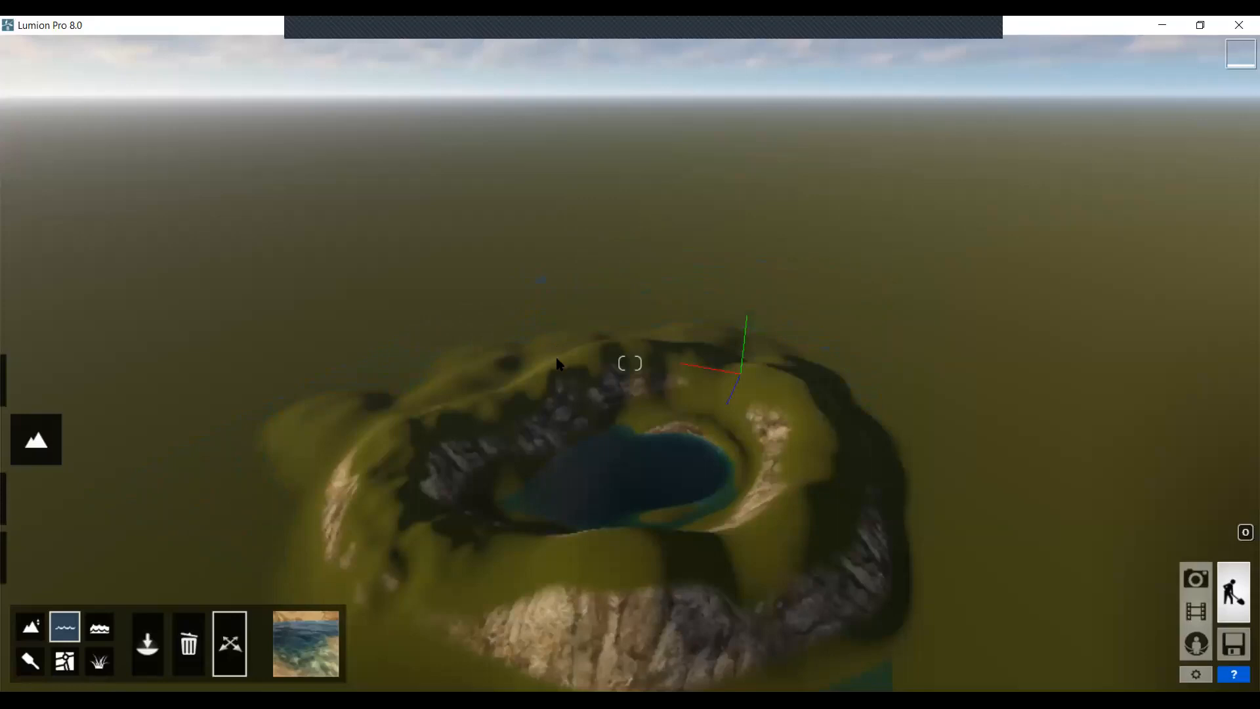
right_drag(560, 359, 598, 375)
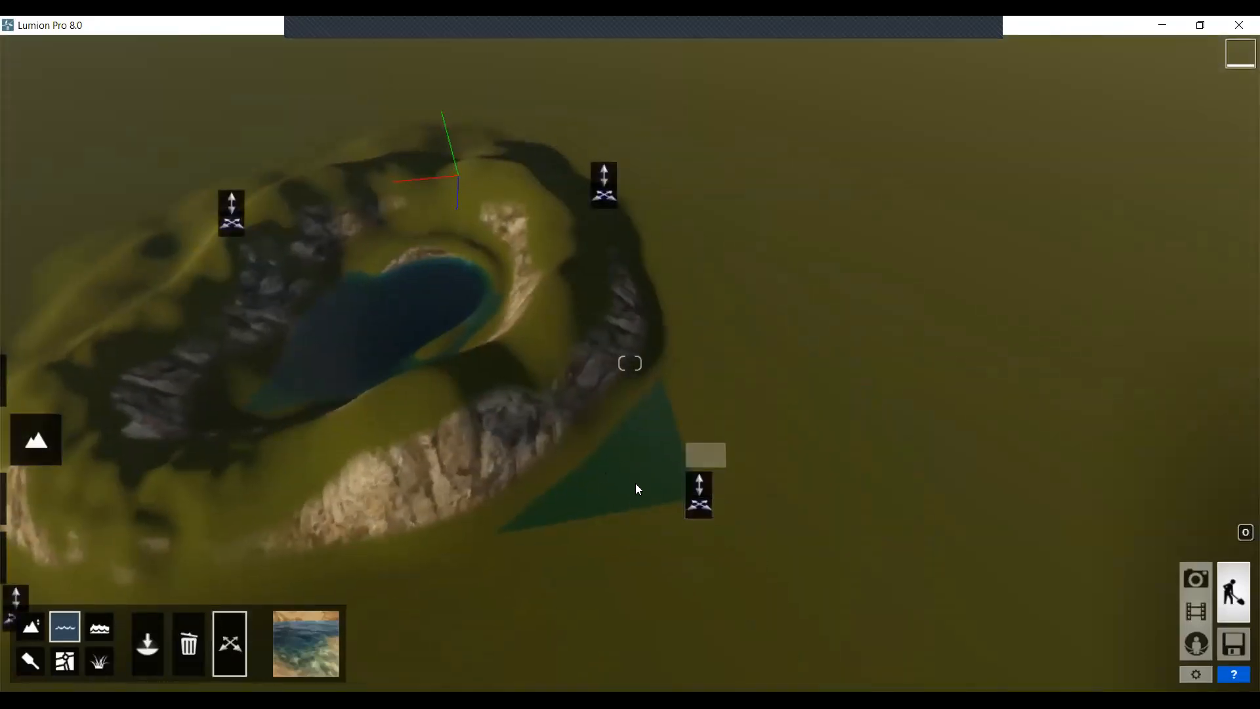
drag(701, 513, 620, 481)
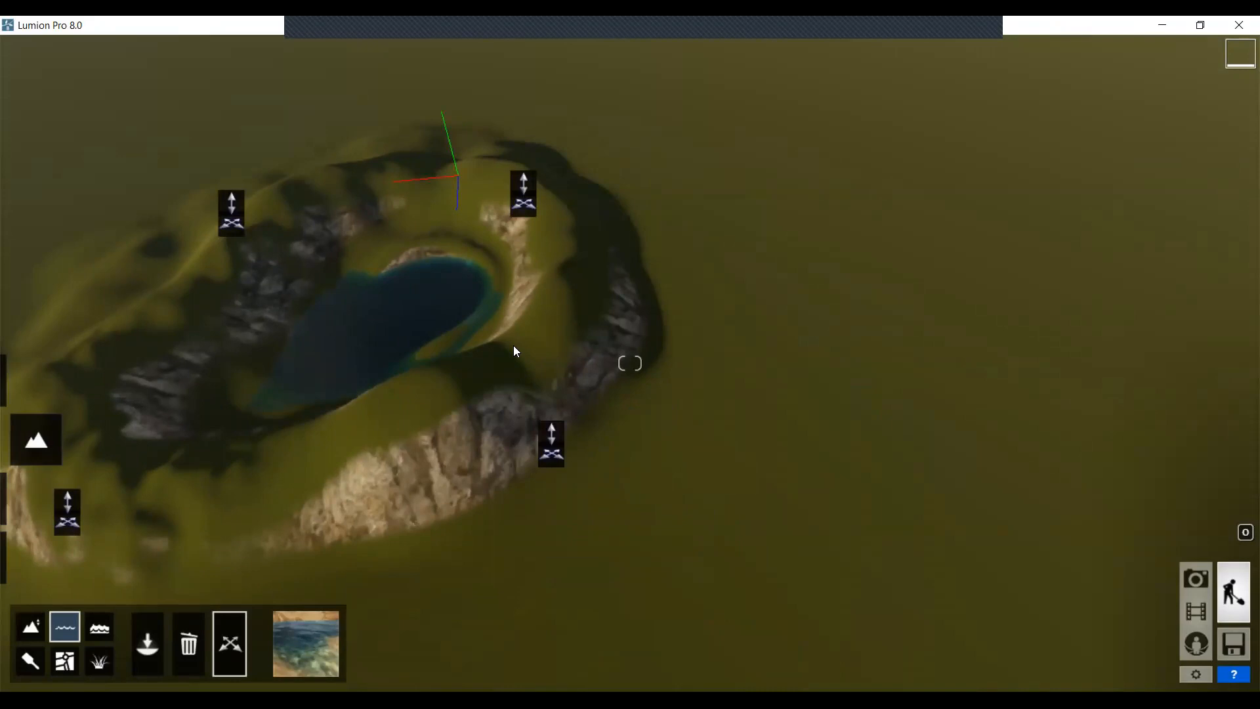
Raise the water plane until it fills most of the basin inside the ring ridge
right_drag(515, 417, 321, 312)
right_drag(539, 367, 507, 284)
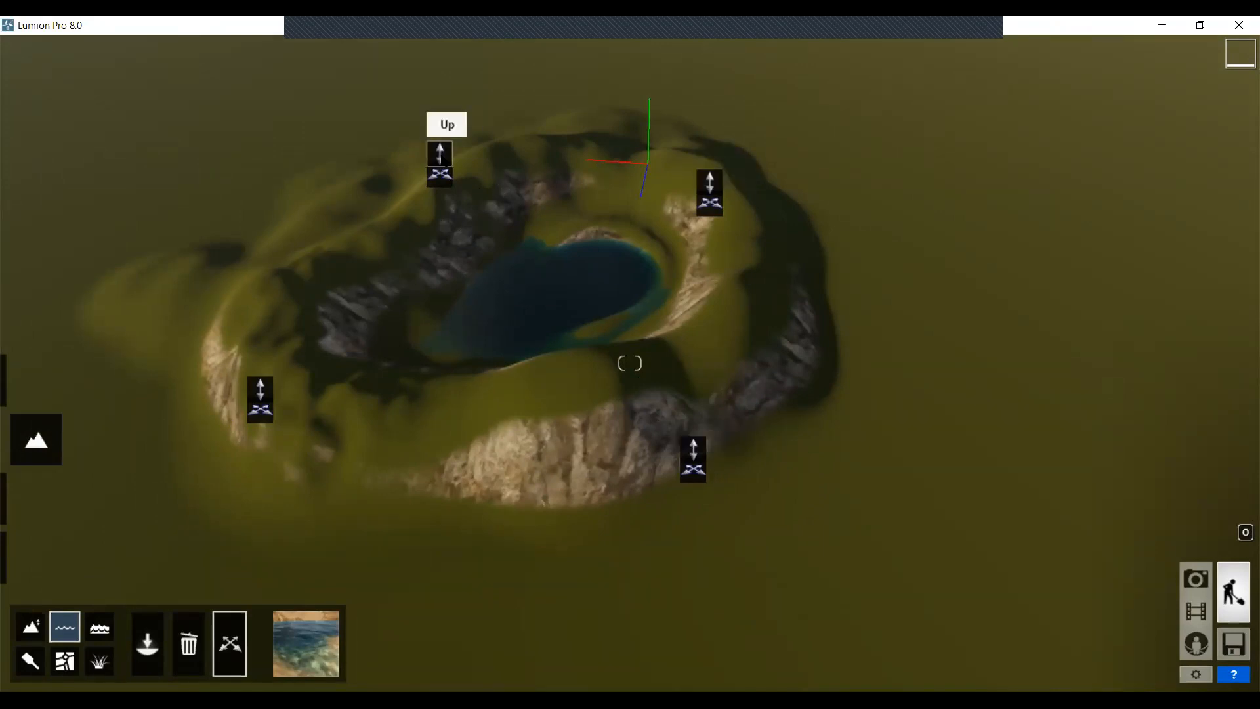
drag(440, 153, 444, 160)
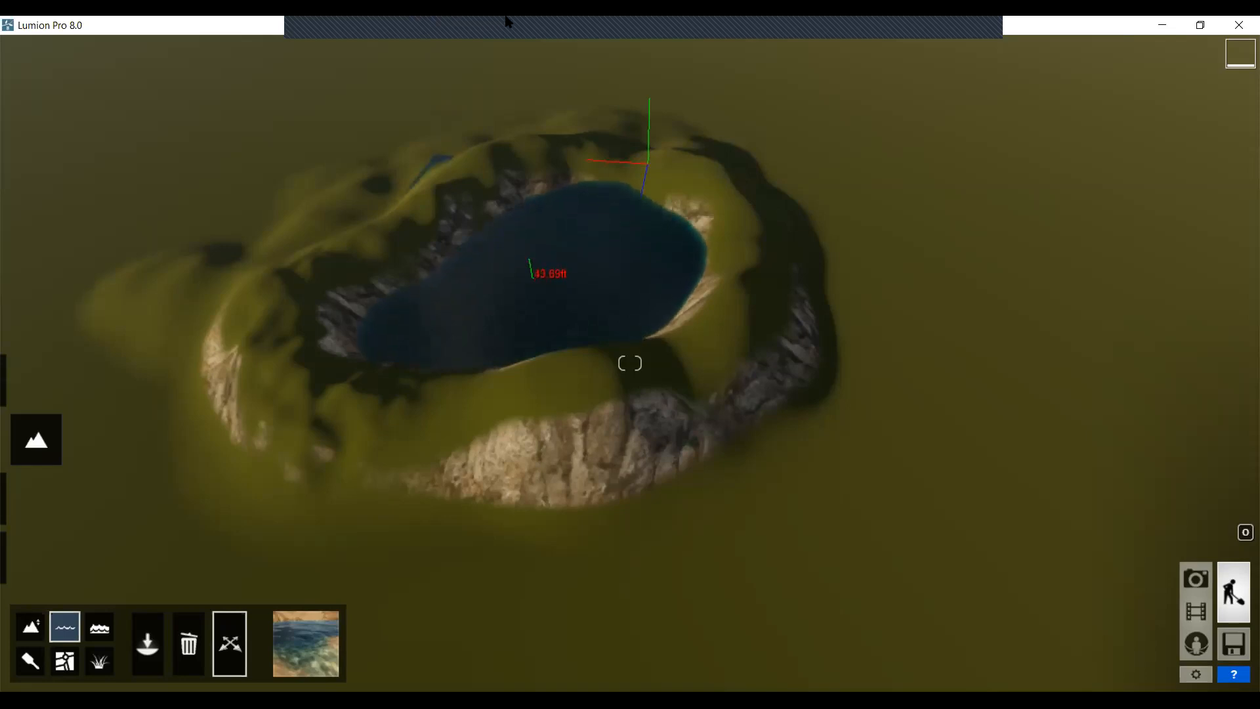
drag(536, 164, 535, 166)
key(w)
scroll(572, 166, up, 5)
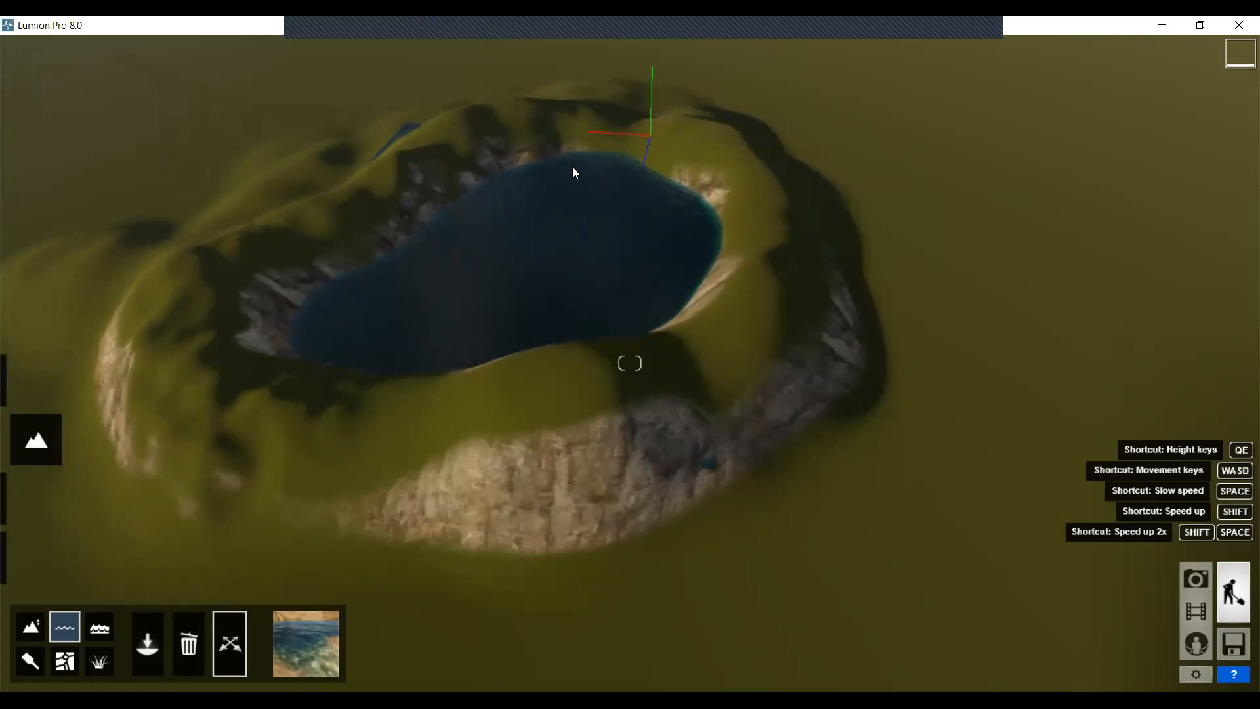
Examine the lake inside the ring ridge up close, from its water surface to its rocky shoreline
scroll(581, 189, up, 2)
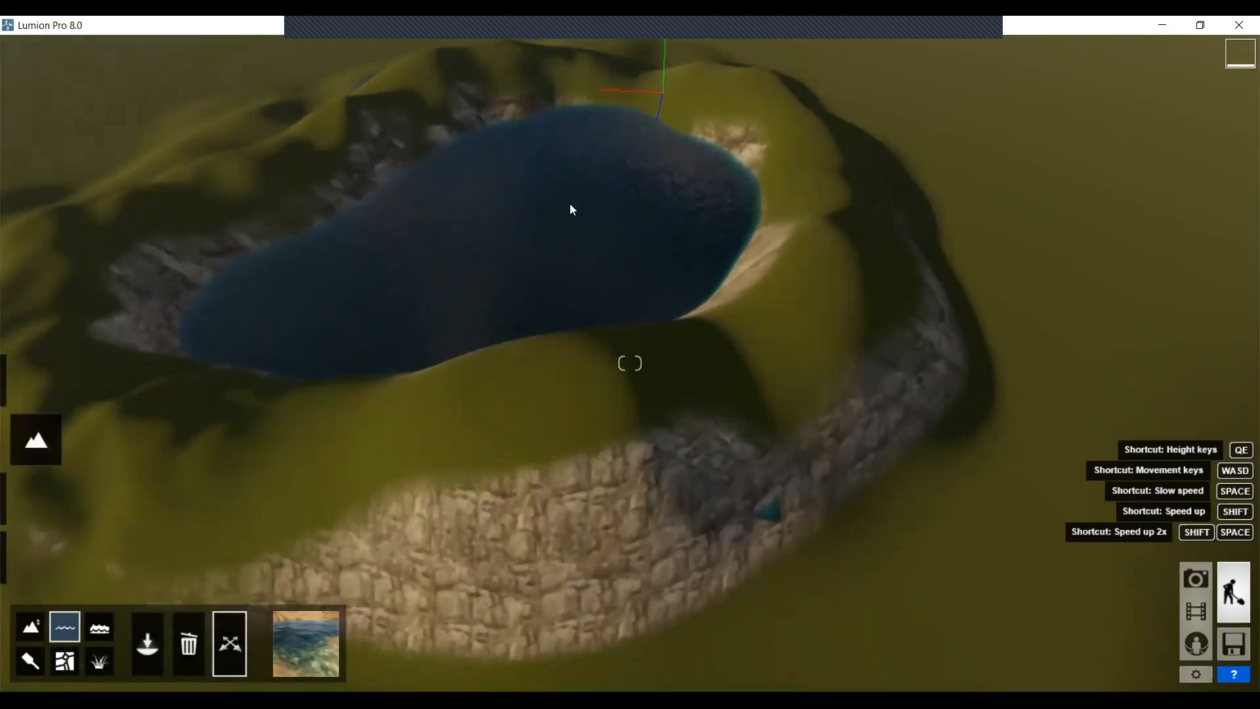
scroll(506, 224, up, 3)
scroll(610, 291, up, 5)
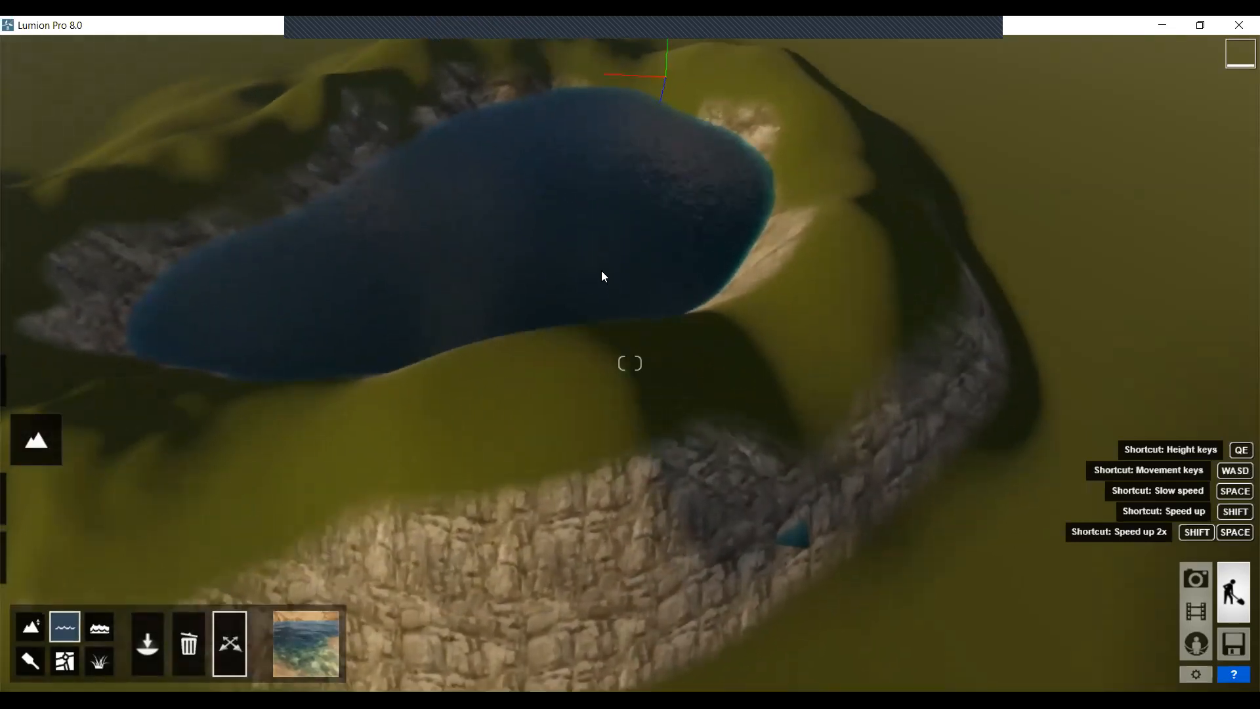
scroll(701, 250, up, 5)
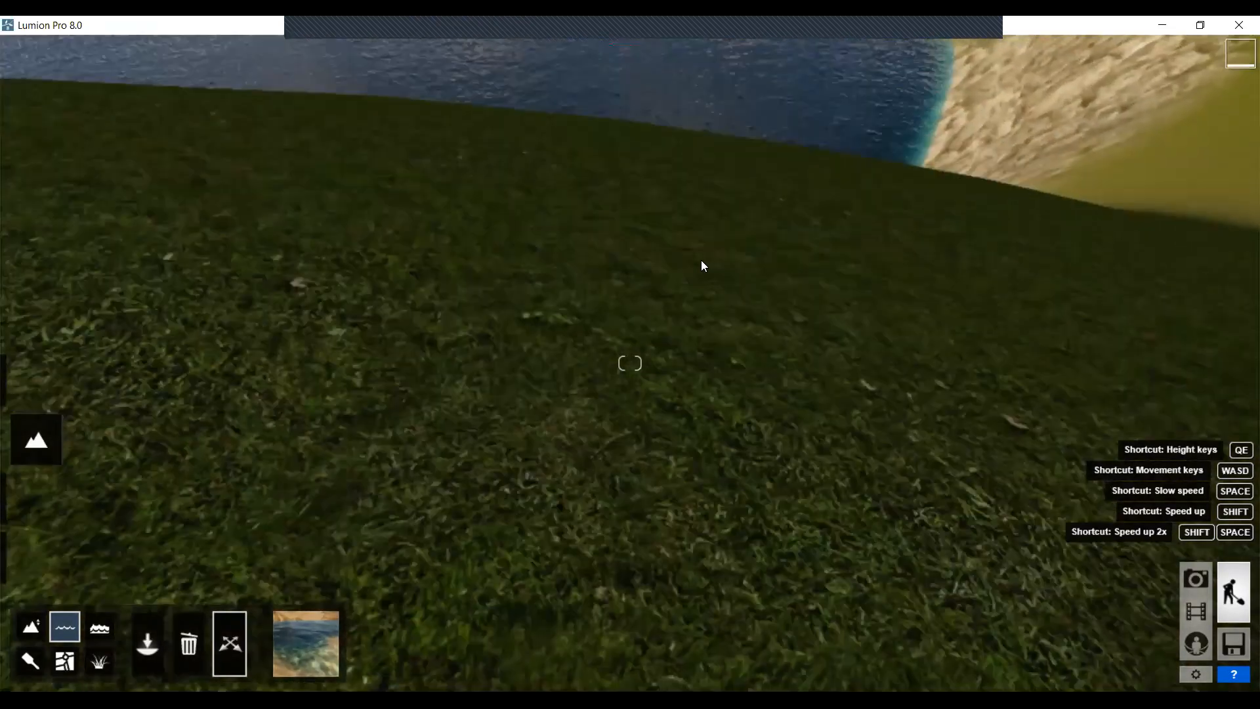
right_drag(706, 264, 623, 184)
mouse_move(709, 261)
right_down()
mouse_move(755, 331)
mouse_move(716, 263)
mouse_move(689, 258)
mouse_move(719, 268)
right_up()
scroll(749, 279, up, 4)
right_drag(670, 384, 717, 391)
right_drag(813, 398, 761, 419)
key(s)
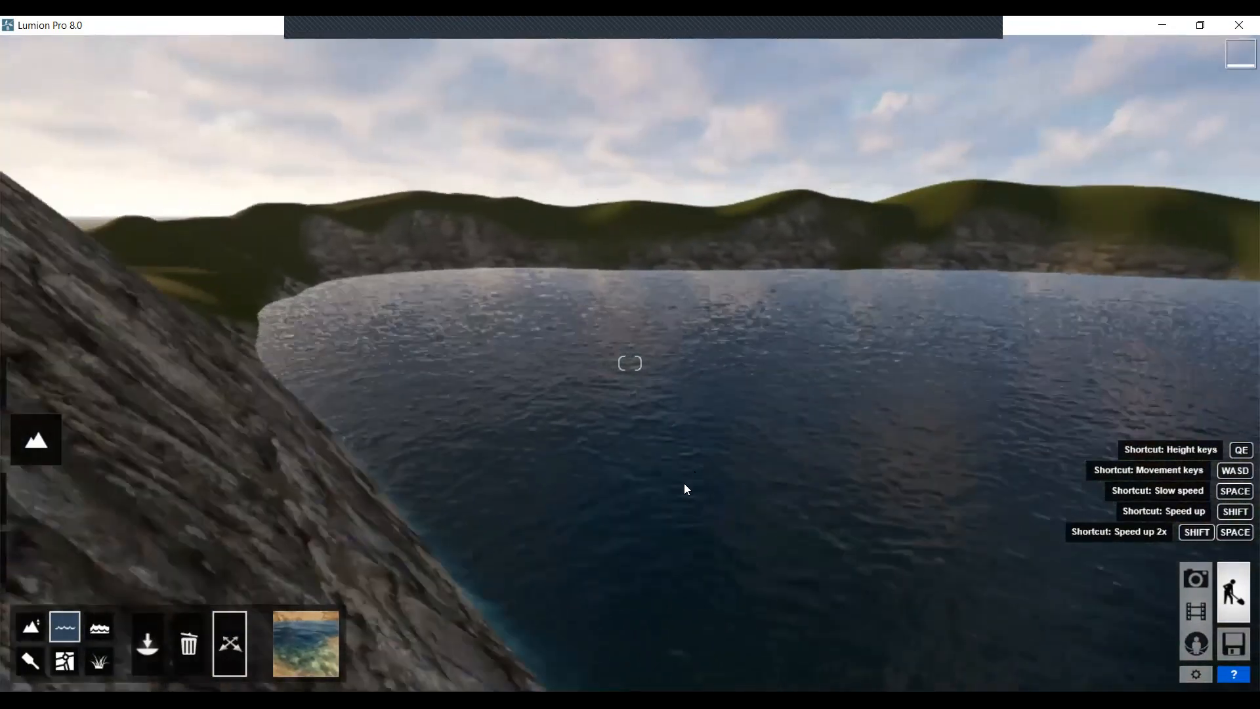
key(d)
key(s)
key(d)
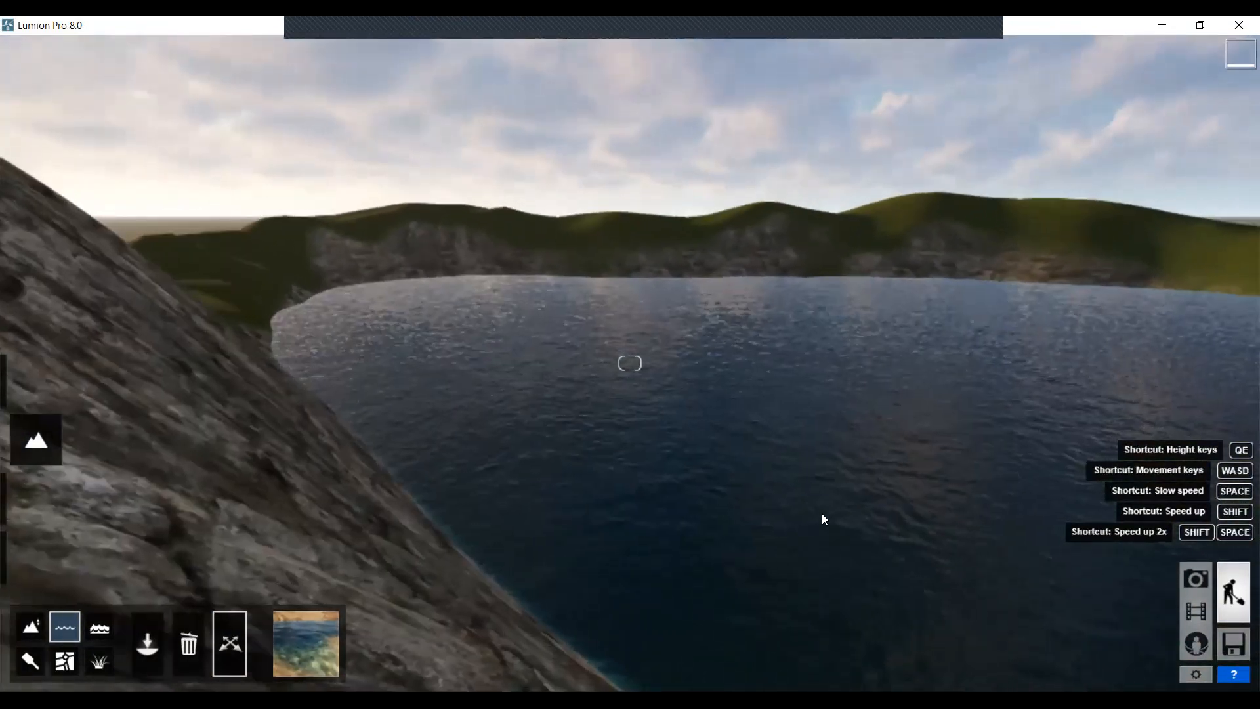
right_drag(654, 495, 715, 509)
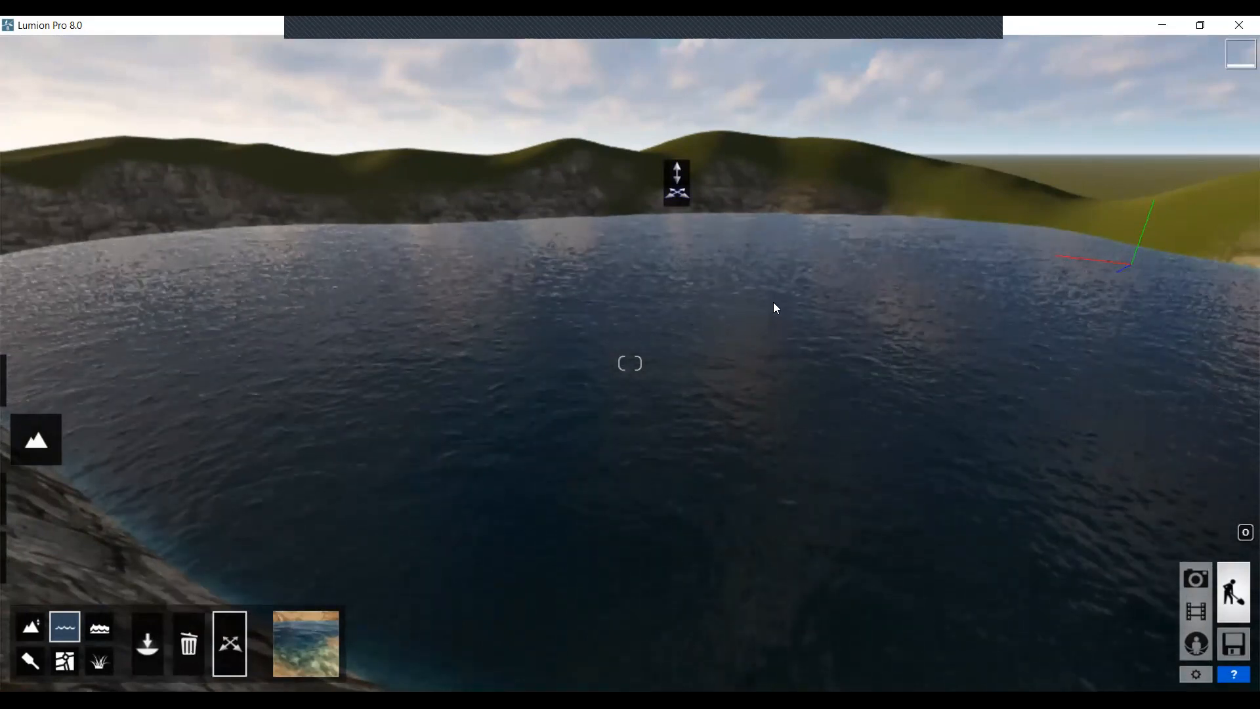
Place a second, small water plane on the ground beyond the ridge, and delete both it and the lake's water plane
click(193, 631)
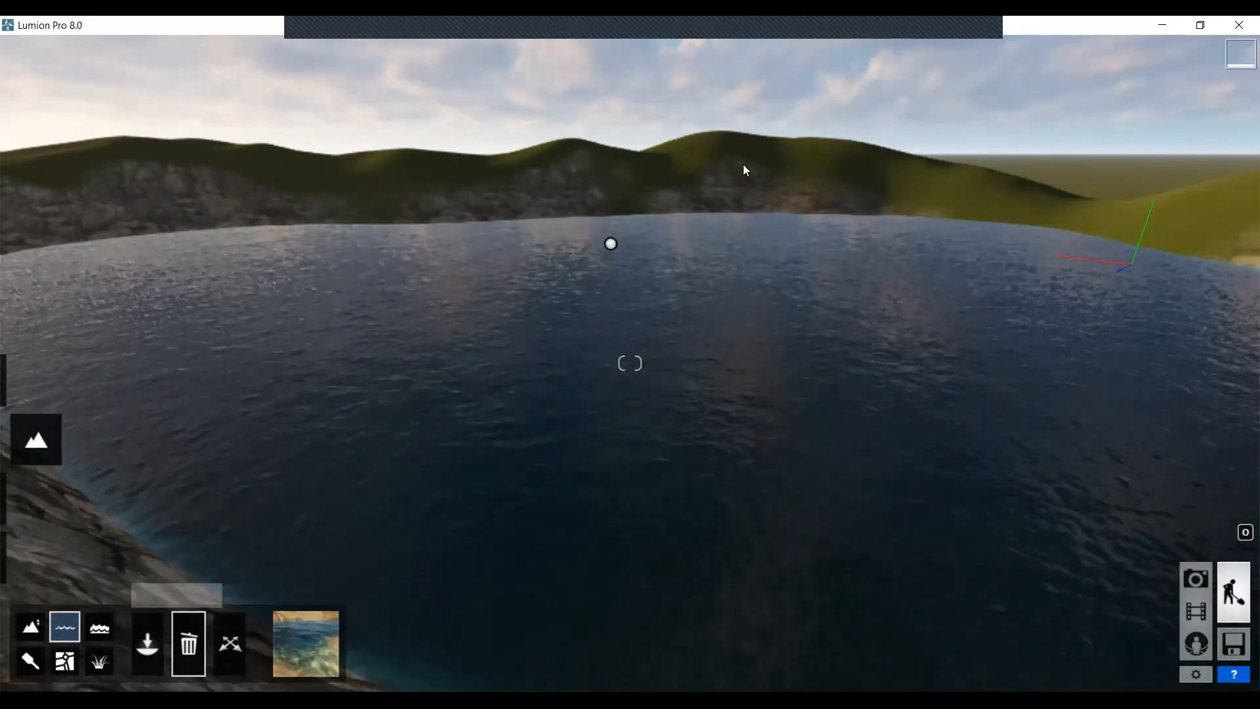
click(147, 643)
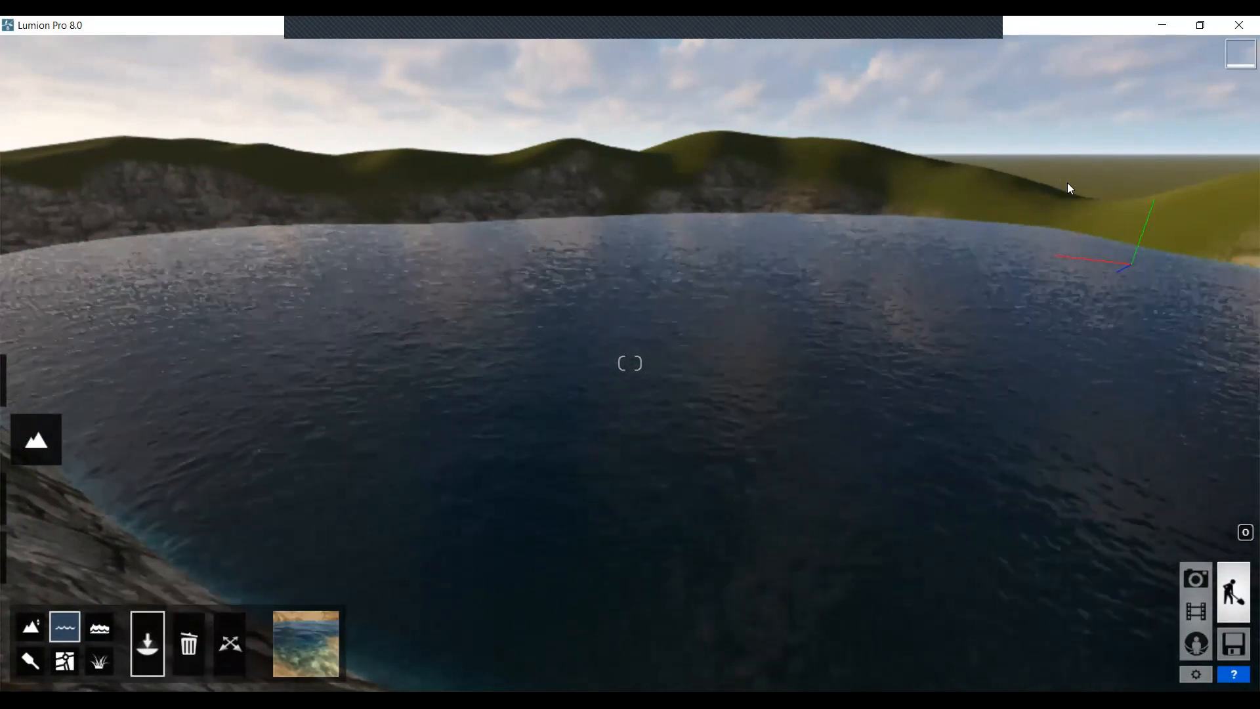
drag(1094, 173, 1079, 186)
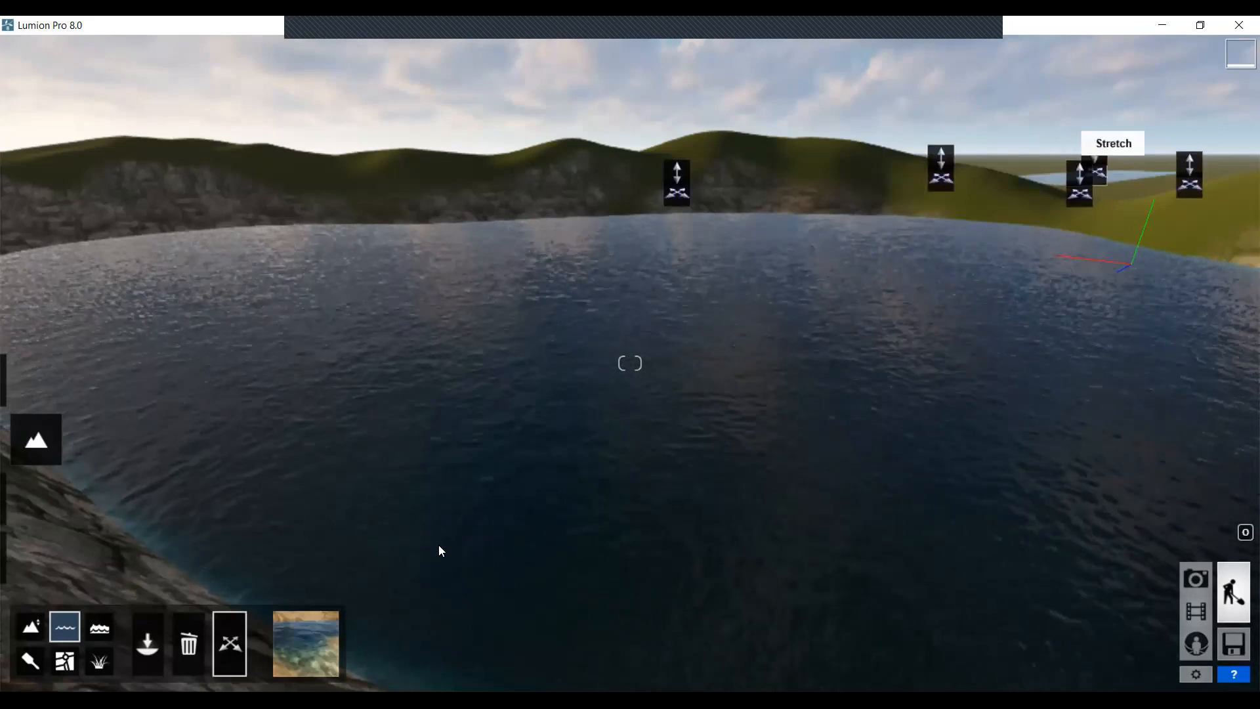
click(189, 636)
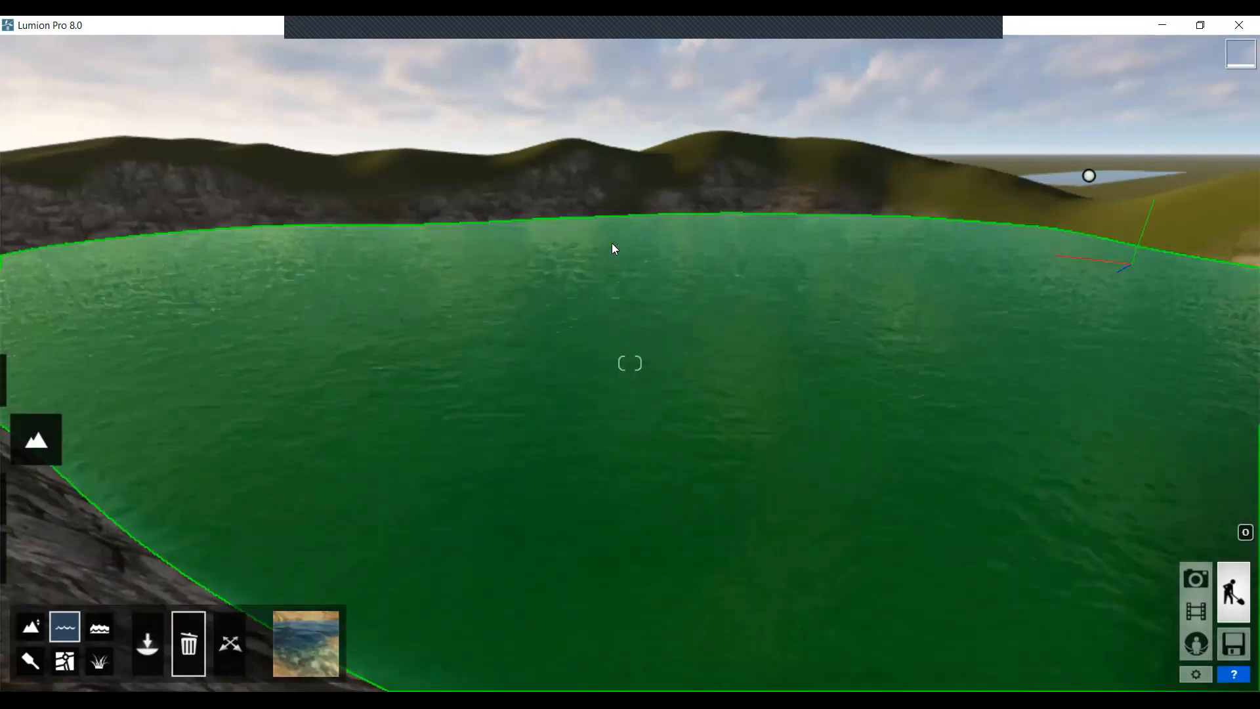
click(612, 243)
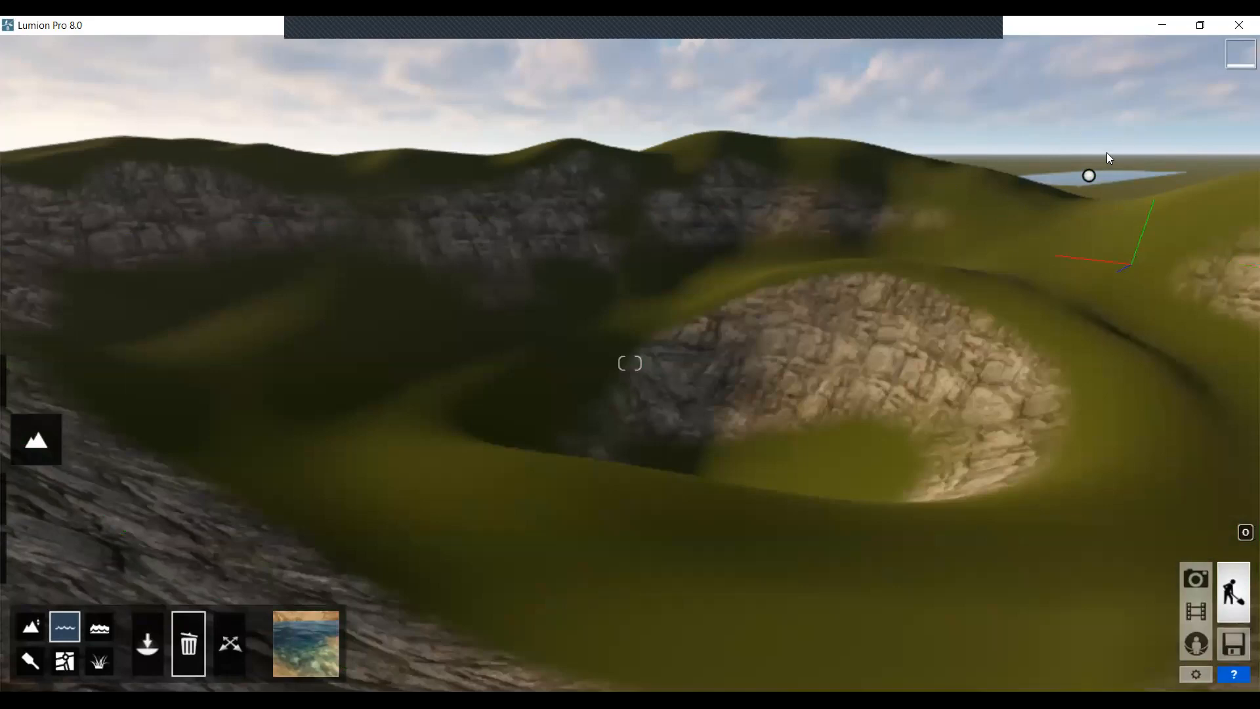
click(1089, 176)
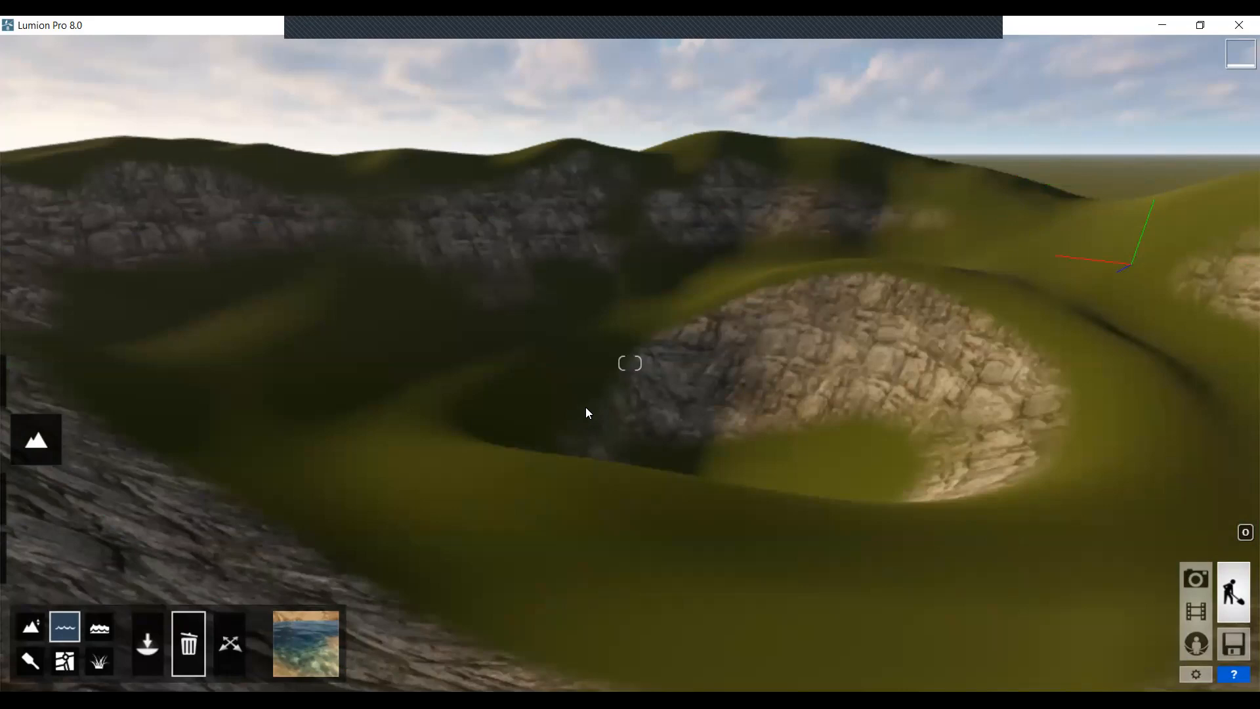
Place a new large water plane covering the whole ring ridge, from behind its far rim to its near foot
scroll(590, 351, down, 3)
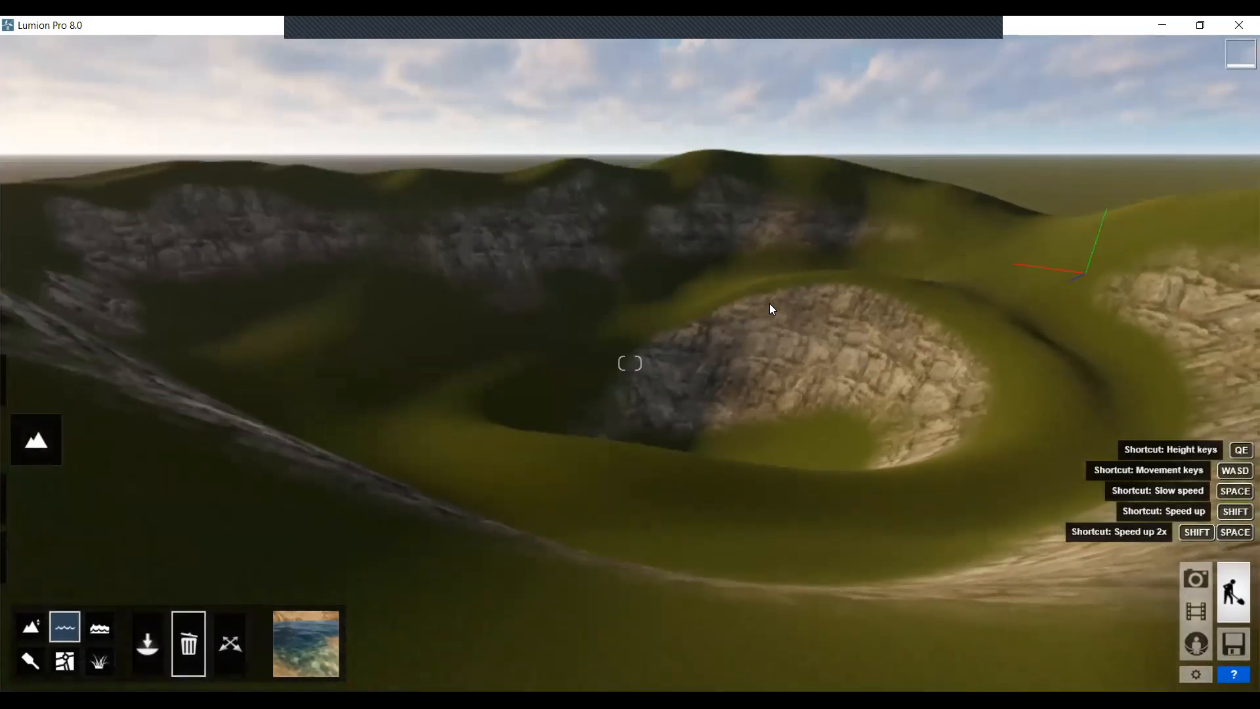
right_drag(769, 303, 773, 287)
scroll(773, 288, down, 2)
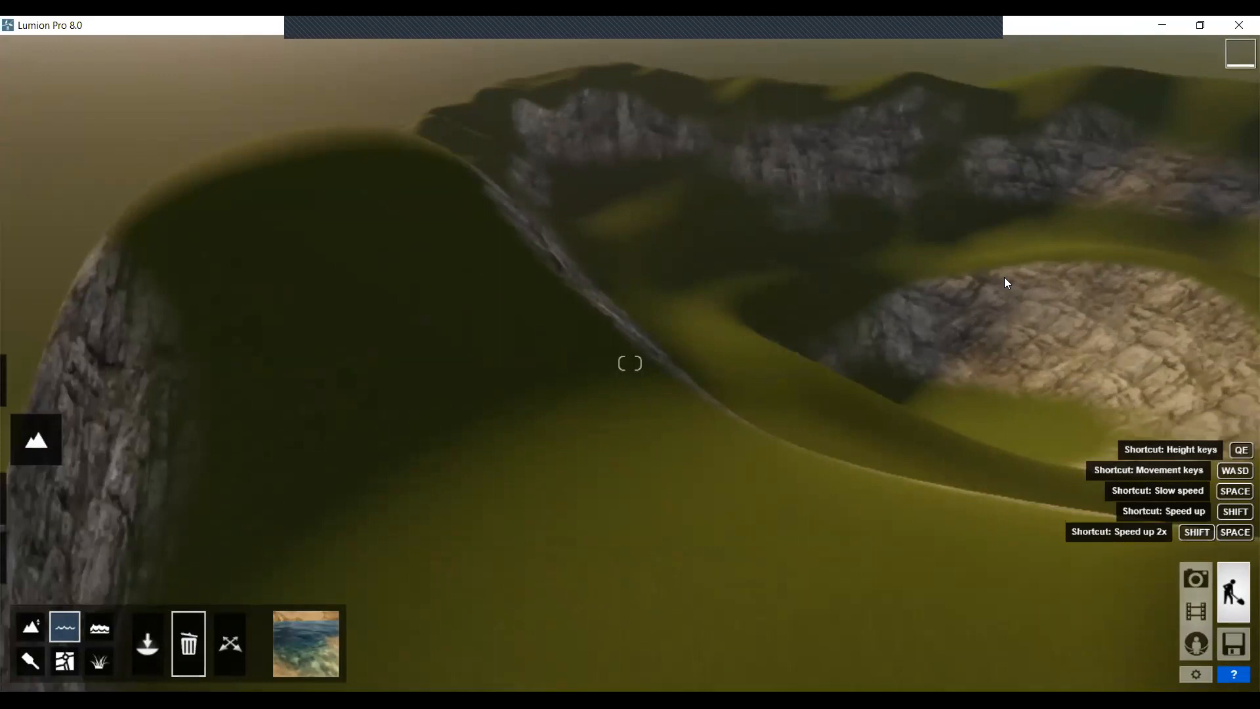
scroll(1005, 277, down, 2)
scroll(782, 352, down, 1)
right_drag(783, 352, 662, 353)
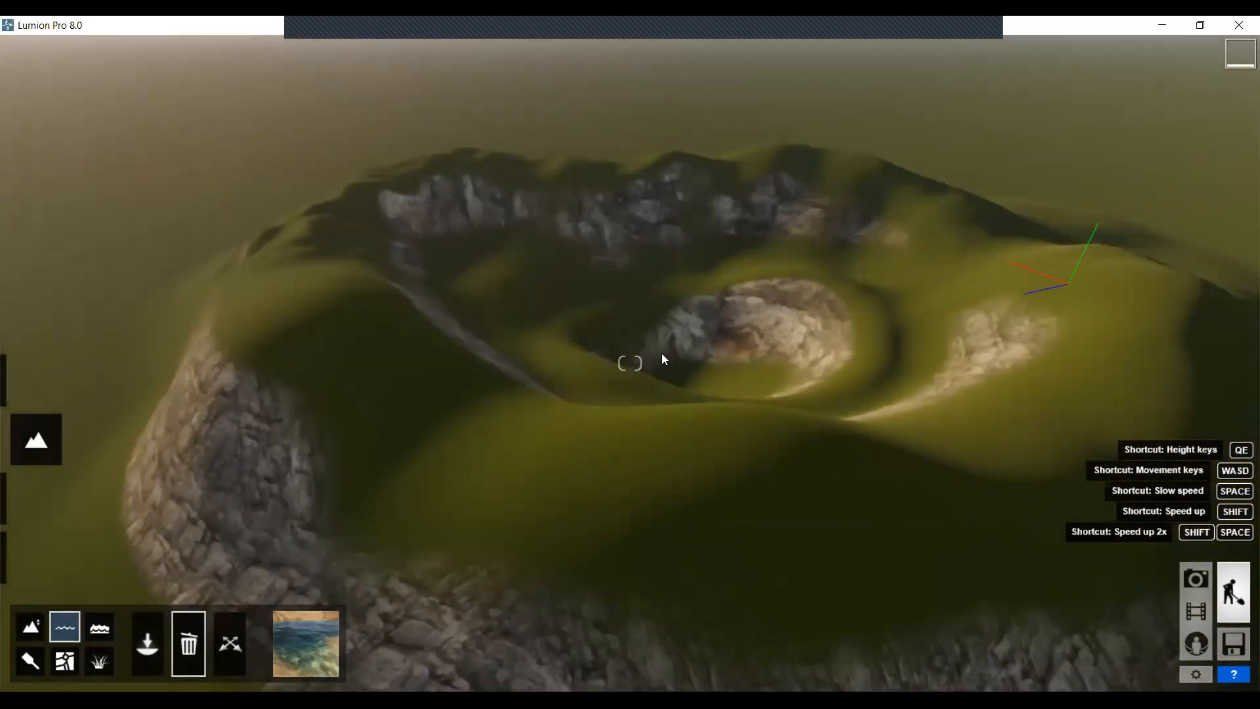
click(156, 634)
scroll(581, 193, down, 4)
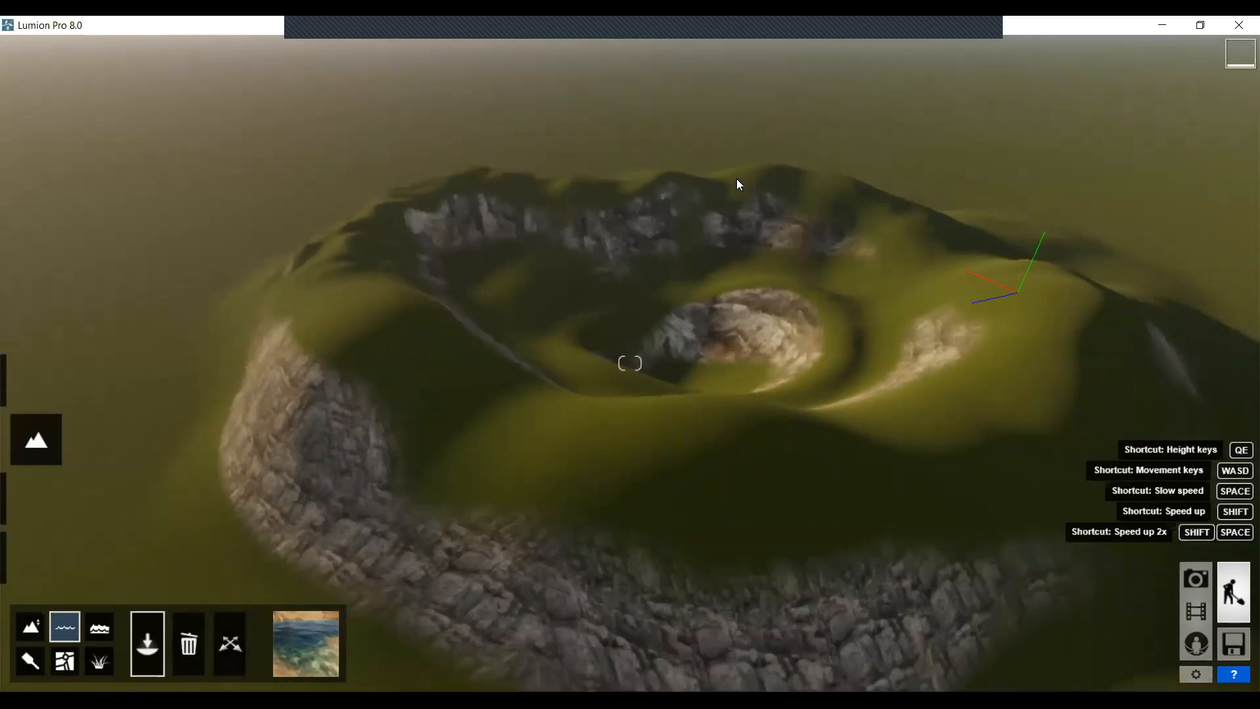
scroll(722, 181, down, 2)
click(650, 196)
drag(362, 624, 210, 688)
Stretch the far corners of the new water plane inward so its edges are hidden beneath the ridge
scroll(625, 274, up, 2)
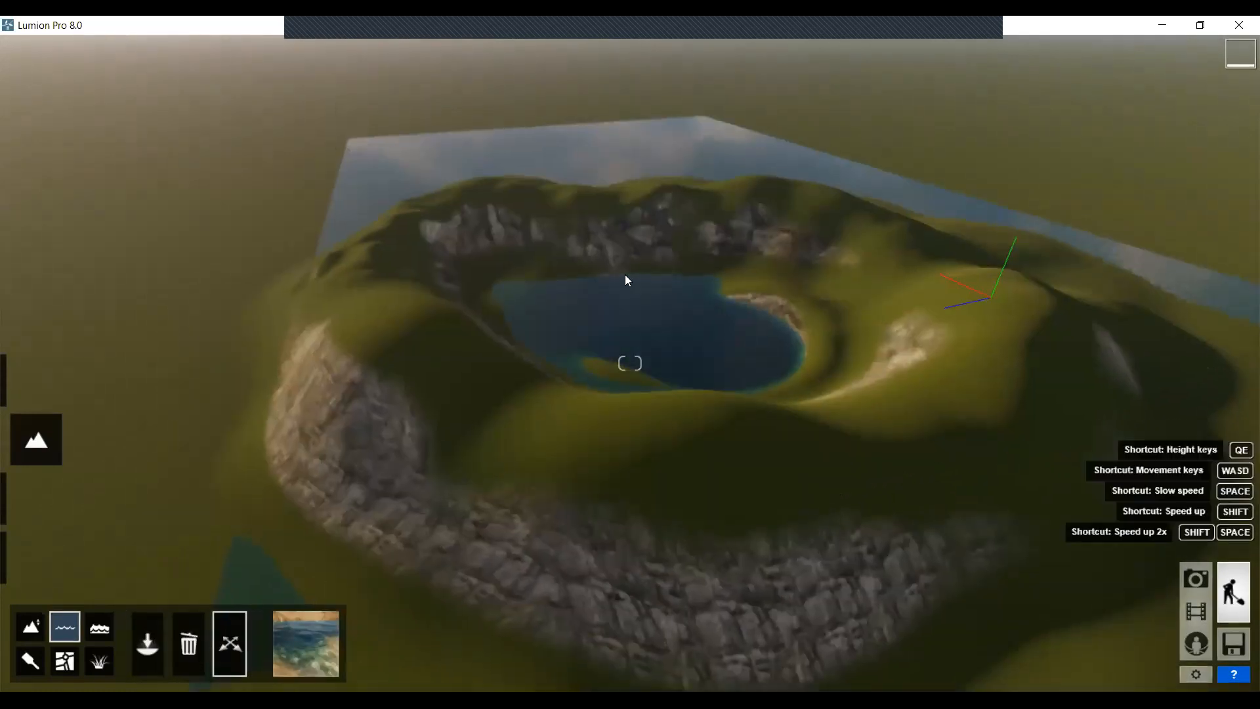
right_drag(547, 348, 547, 336)
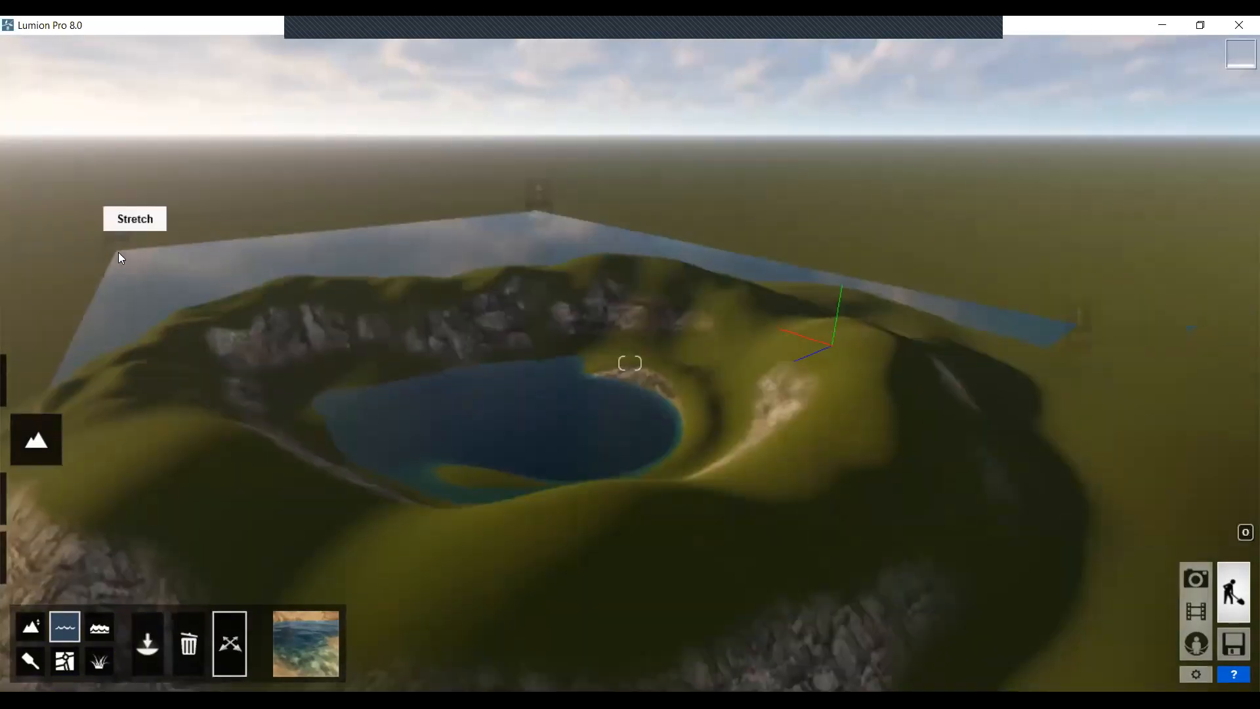
drag(118, 252, 134, 363)
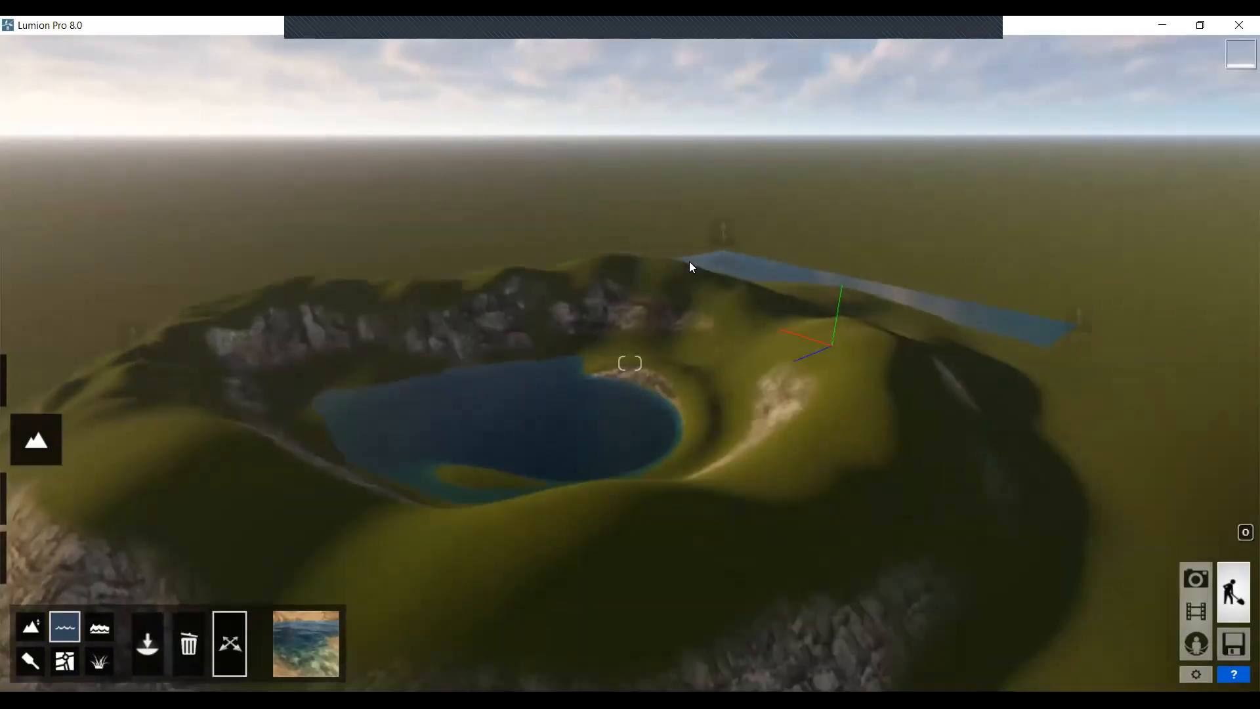
drag(722, 261, 622, 292)
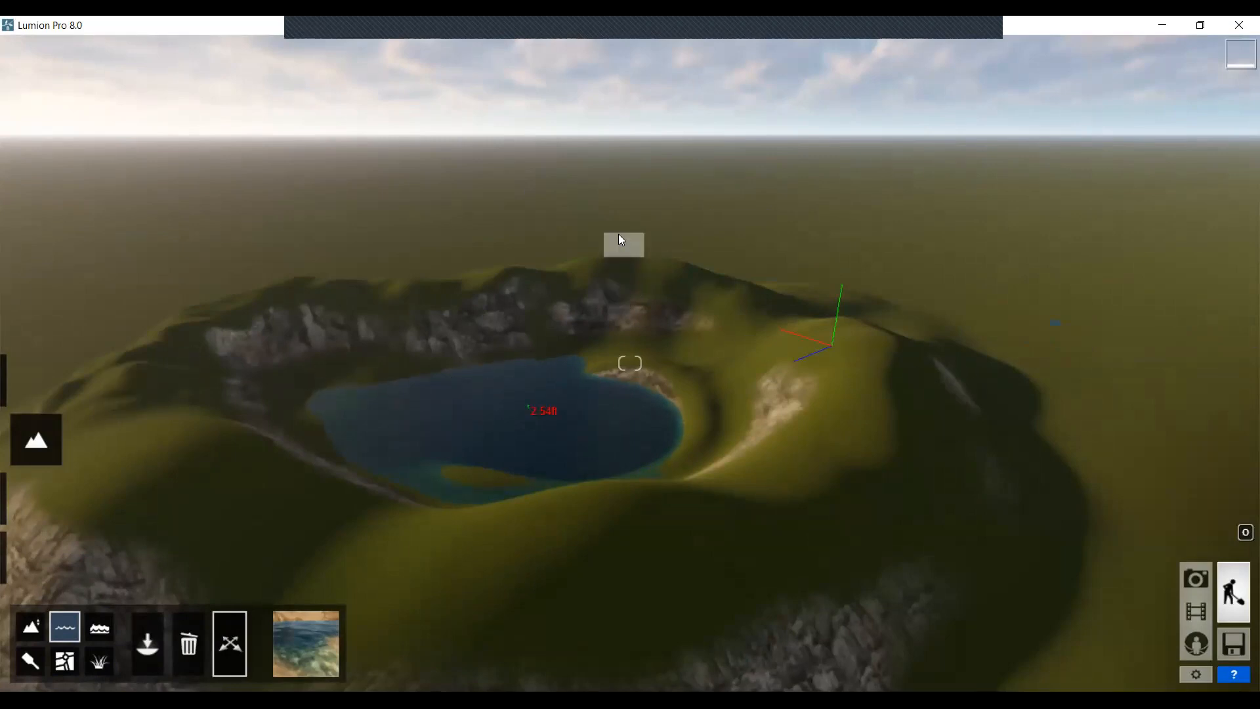
Raise the water plane until it floods most of the basin and nearly submerges the inner mound's rim
drag(621, 239, 626, 108)
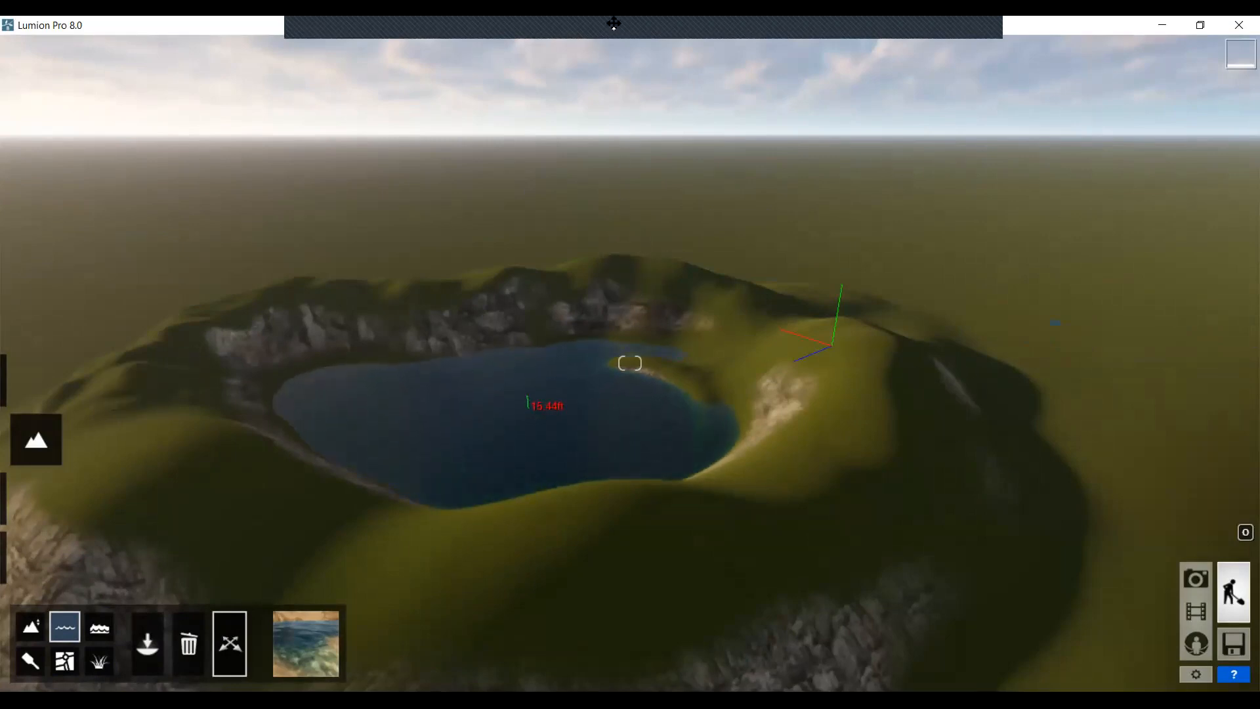
right_drag(599, 424, 589, 457)
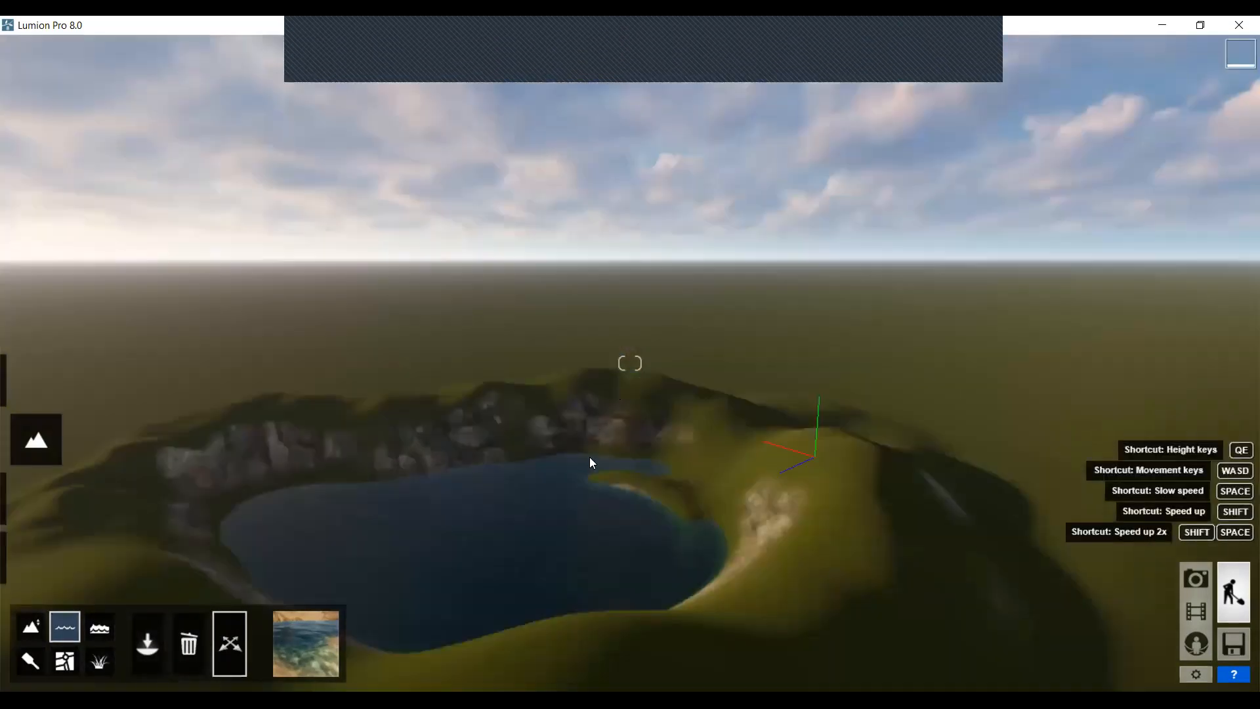
drag(597, 305, 574, 194)
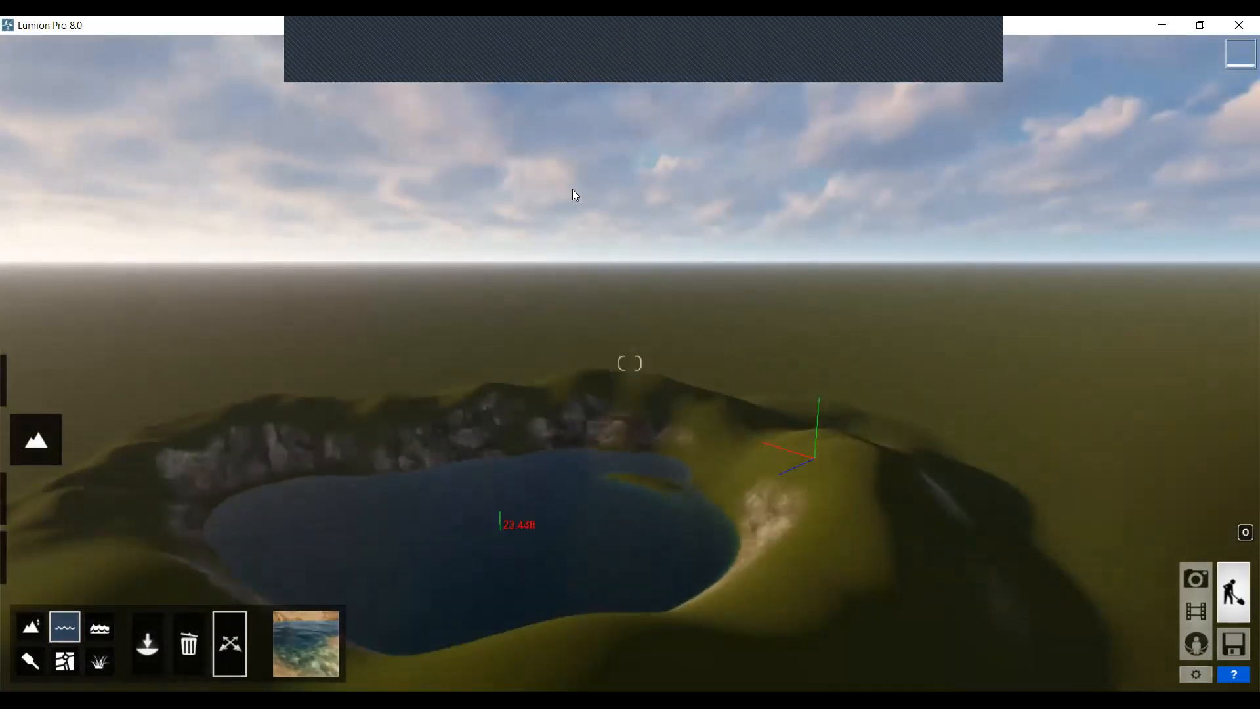
Examine the raised lake at water level, including its waves, sun reflection and the shallow water along the rocky shore
right_drag(575, 410, 586, 442)
middle_drag(584, 437, 719, 583)
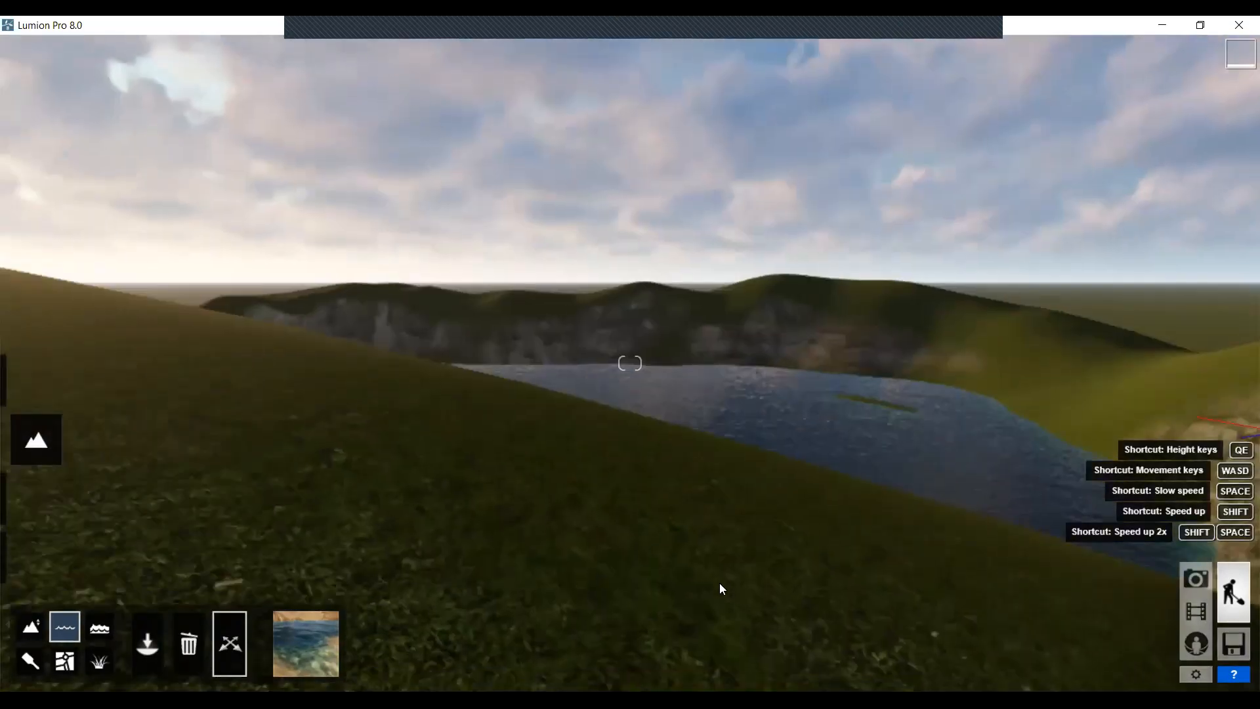
scroll(755, 578, up, 3)
scroll(682, 600, up, 6)
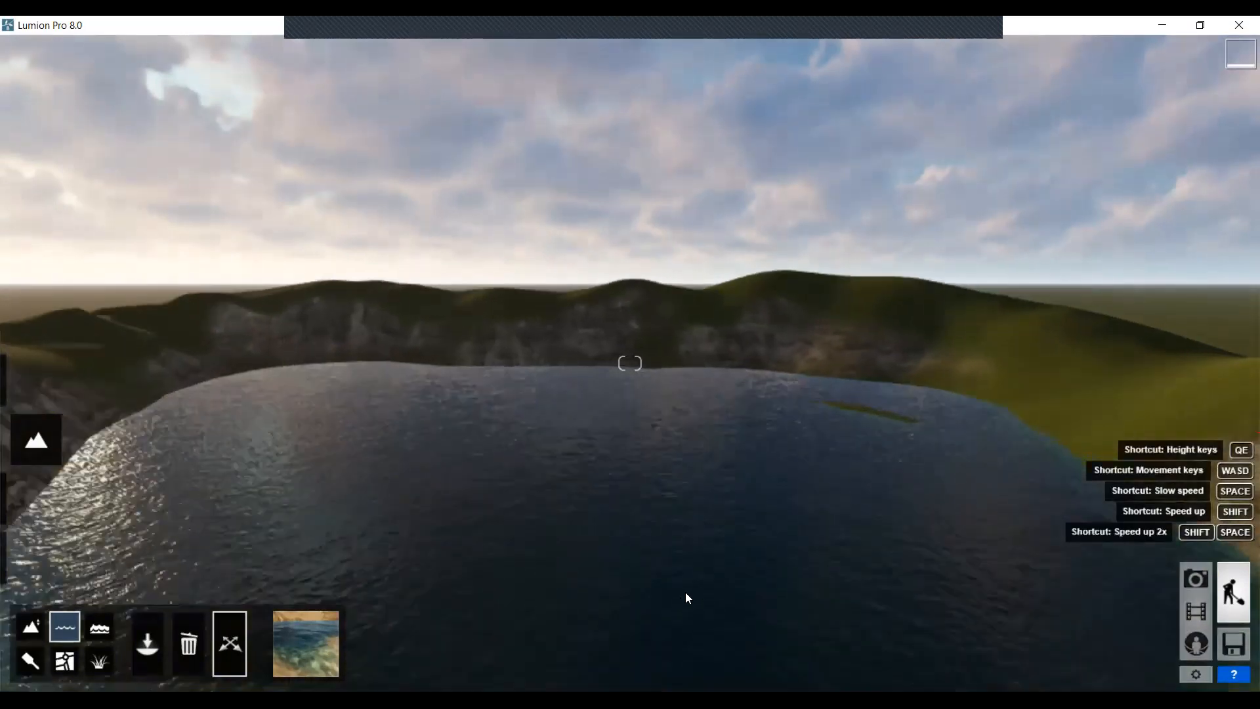
right_drag(685, 592, 734, 613)
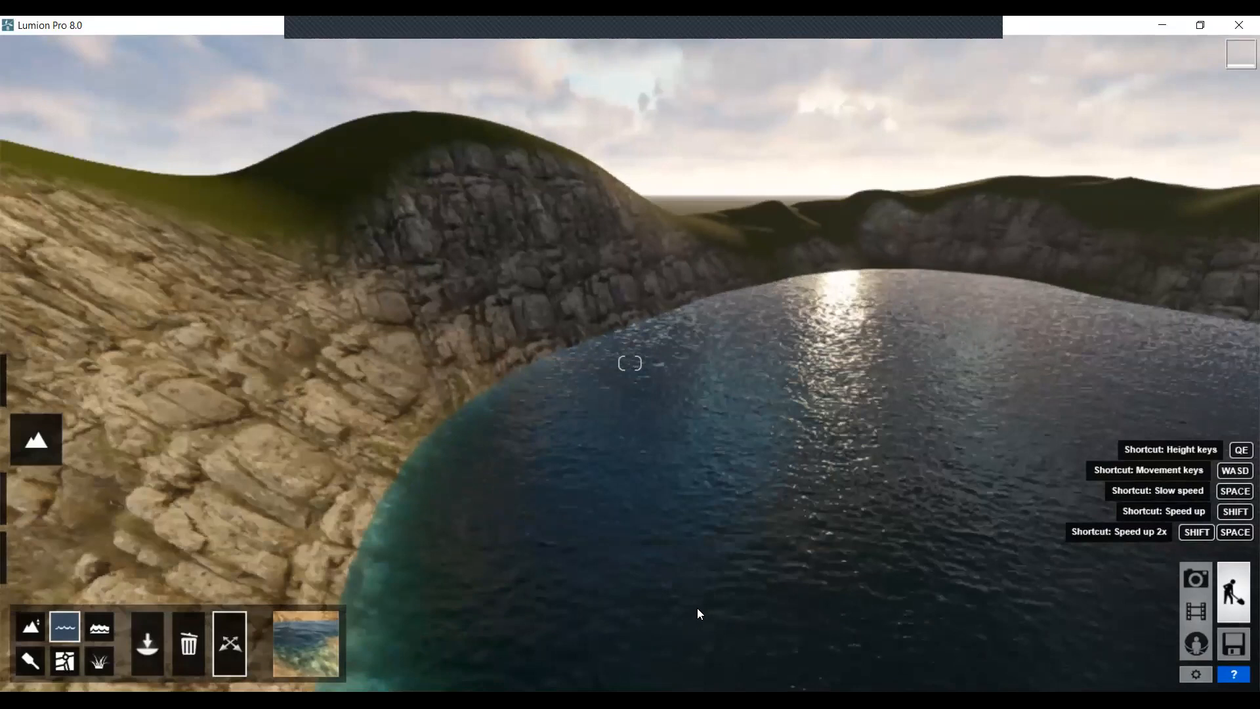
key(e)
key(a)
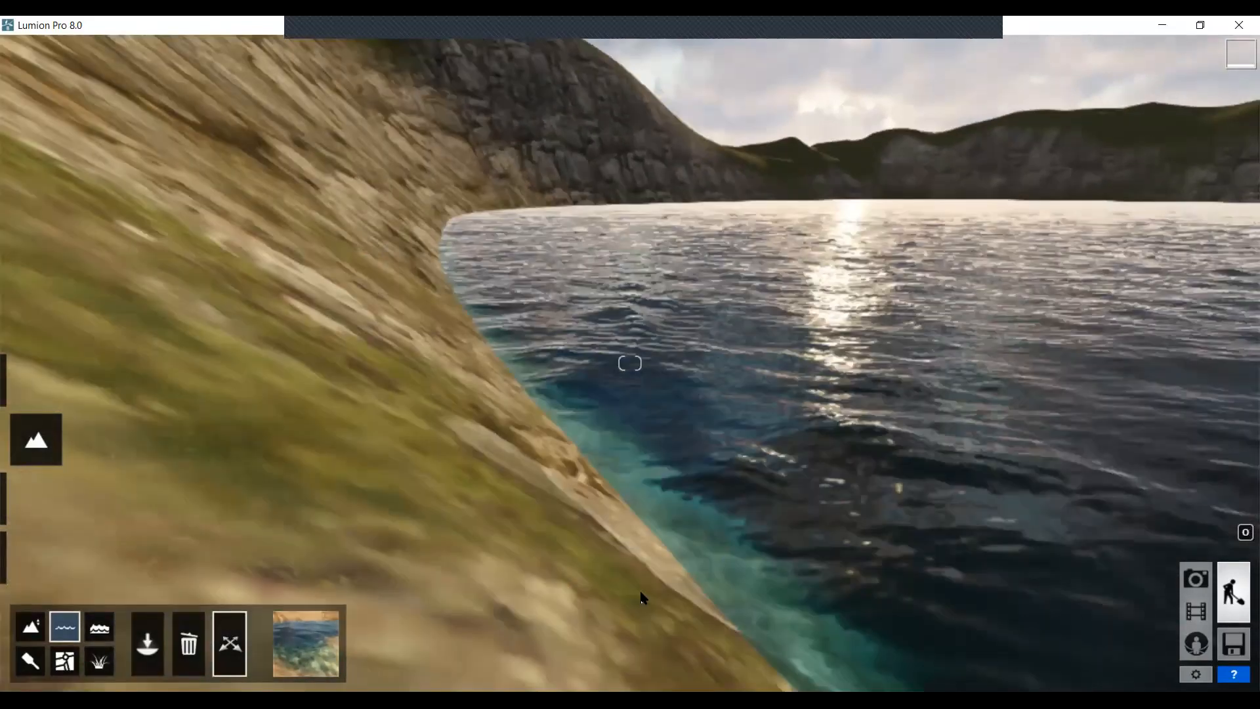
key(d)
right_drag(597, 550, 521, 536)
key(a)
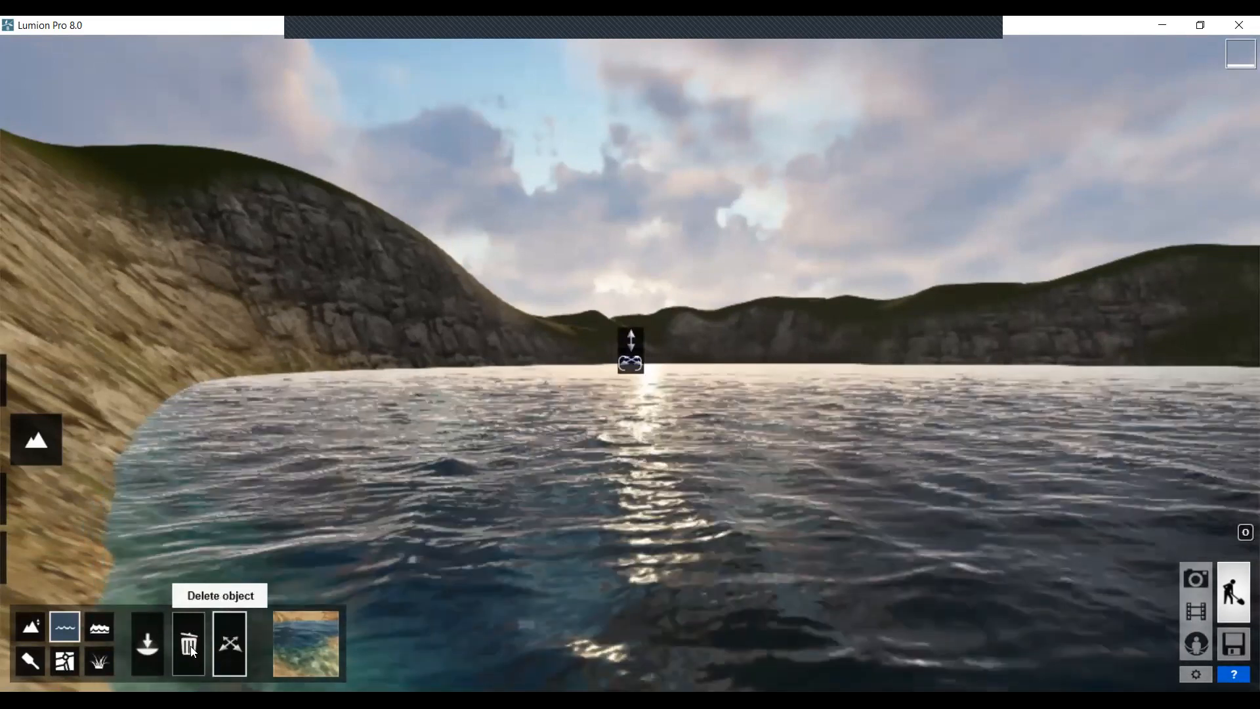
Delete the water plane filling the basin inside the ring ridge
click(189, 647)
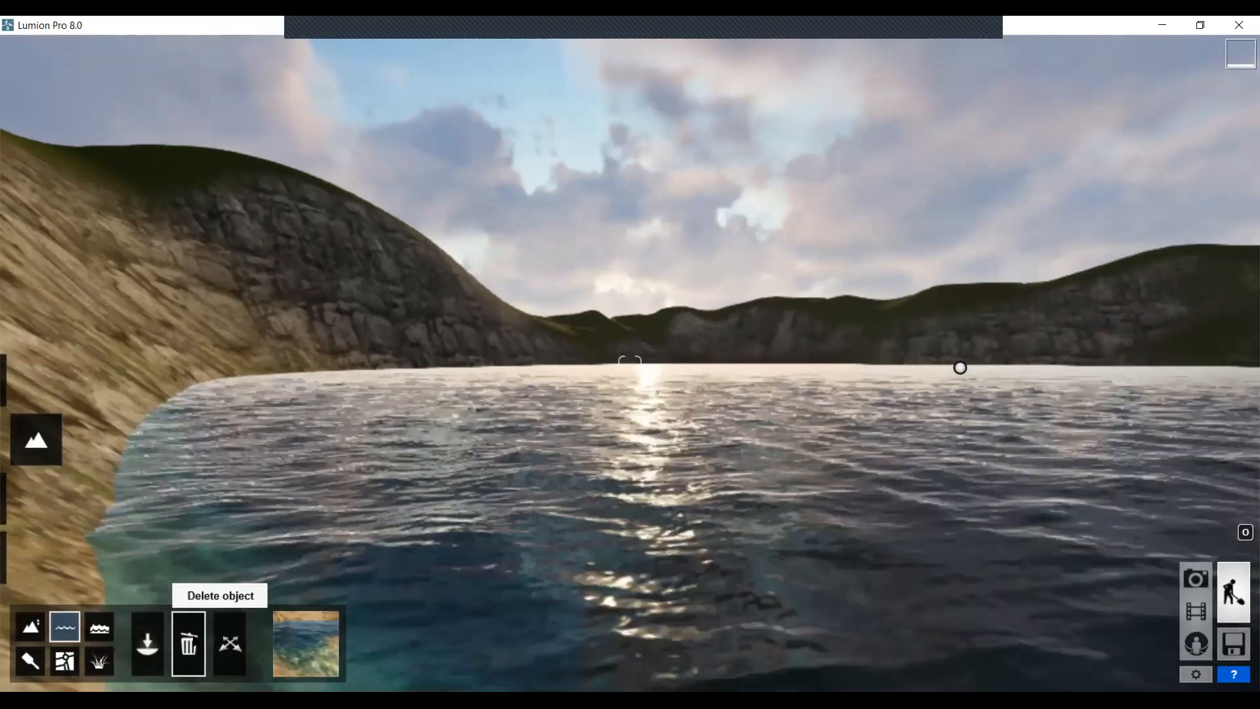
mouse_move(636, 417)
right_down()
mouse_move(755, 421)
mouse_move(827, 402)
mouse_move(764, 392)
mouse_move(589, 411)
right_up()
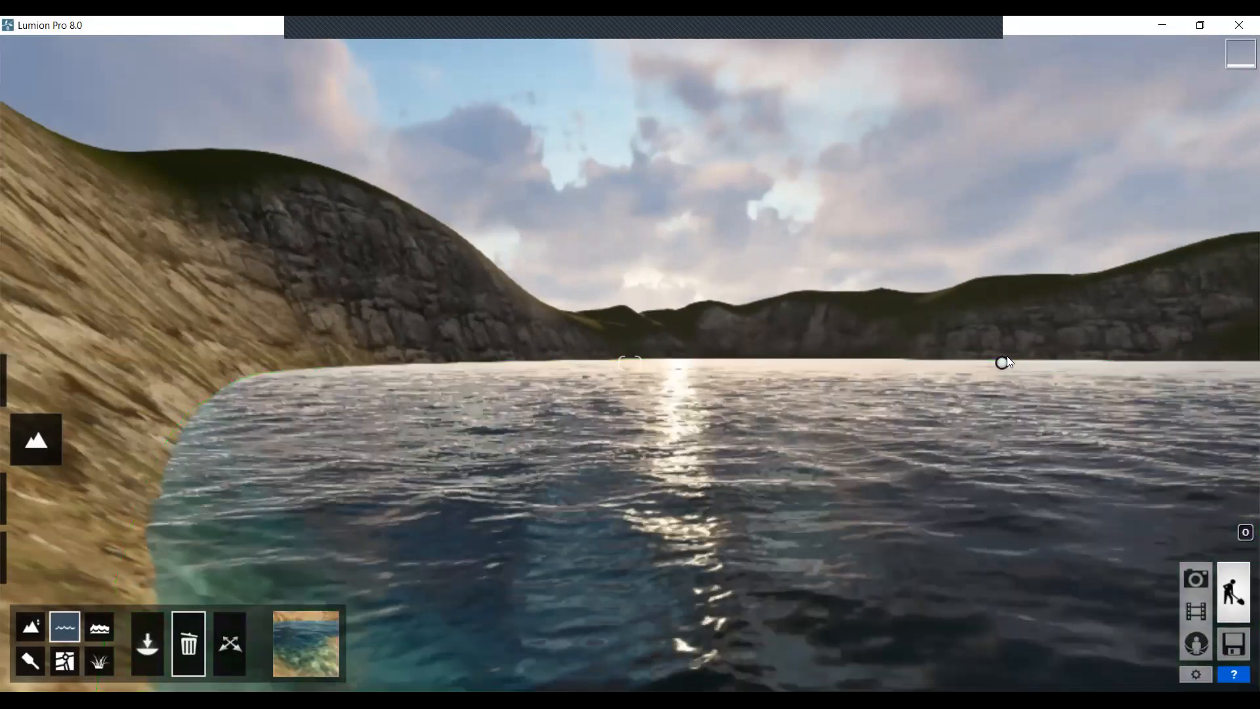
mouse_move(32, 542)
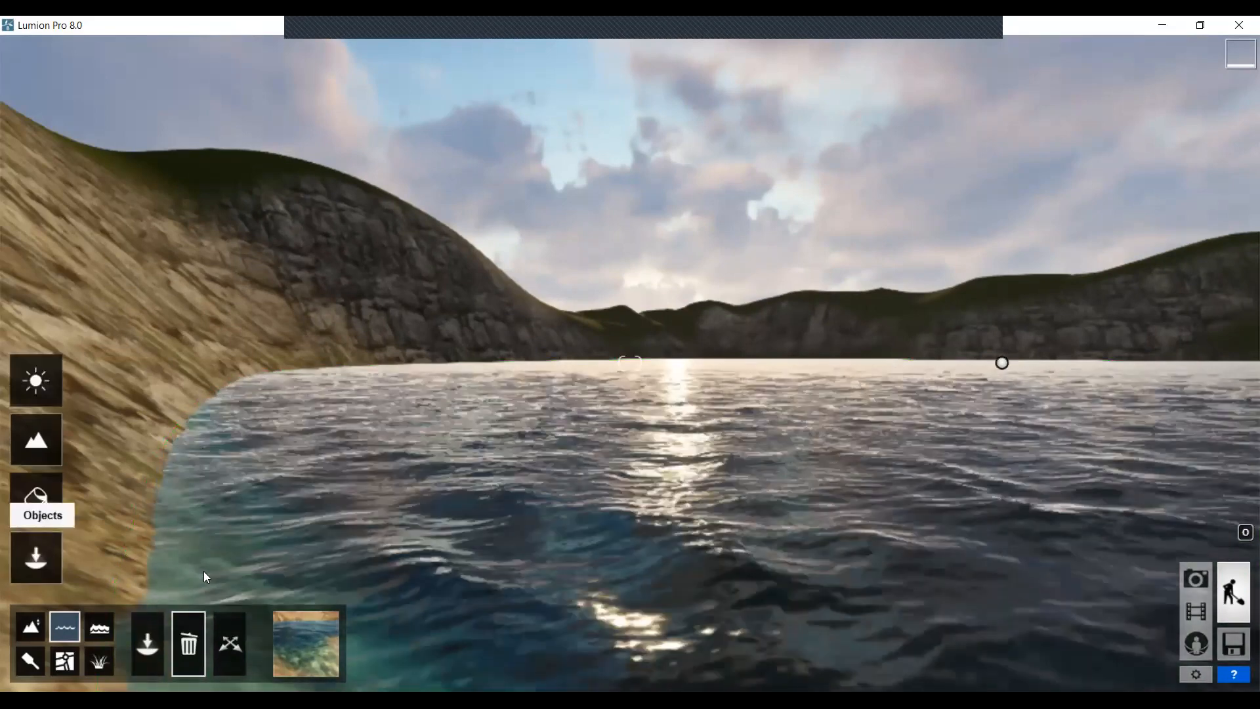
right_drag(459, 407, 764, 485)
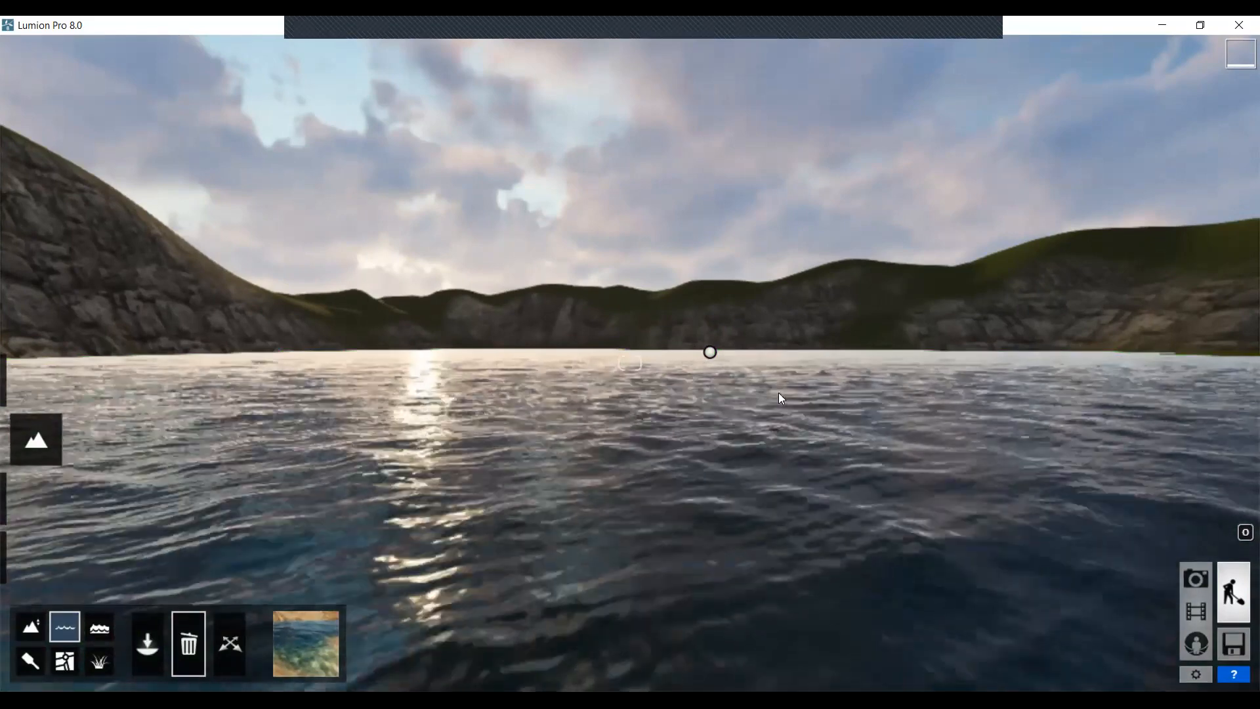
scroll(357, 407, down, 1)
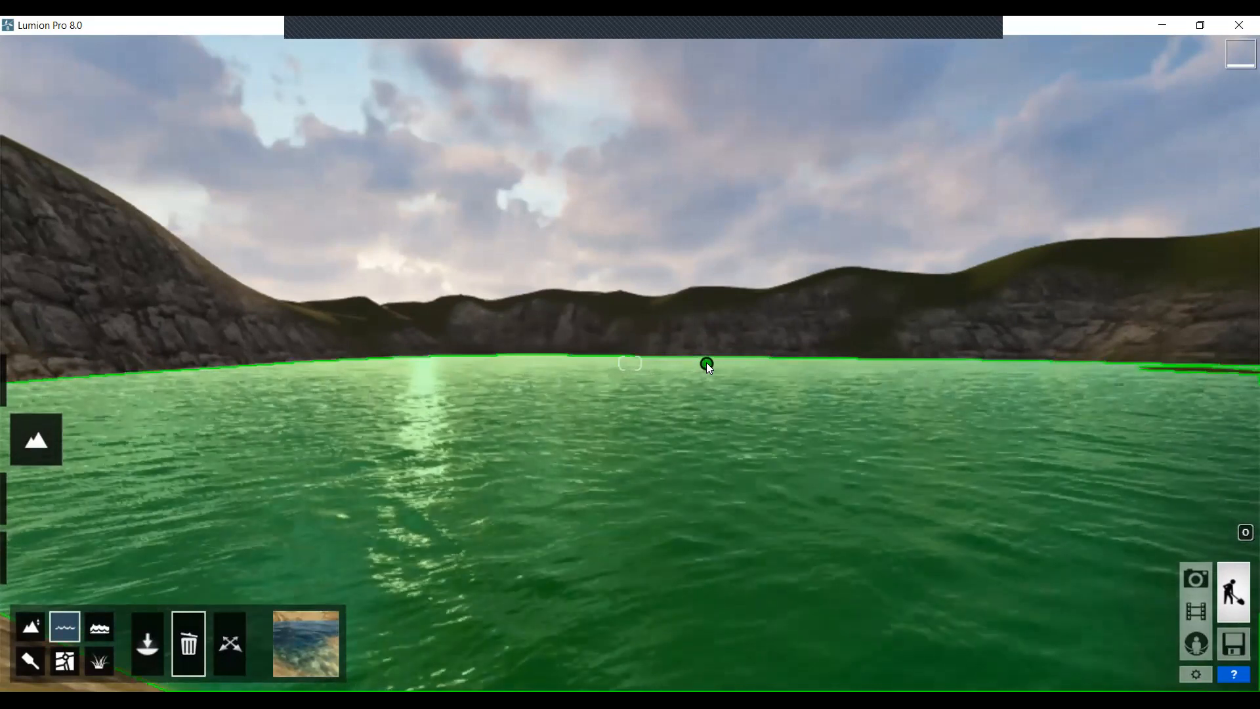
click(706, 363)
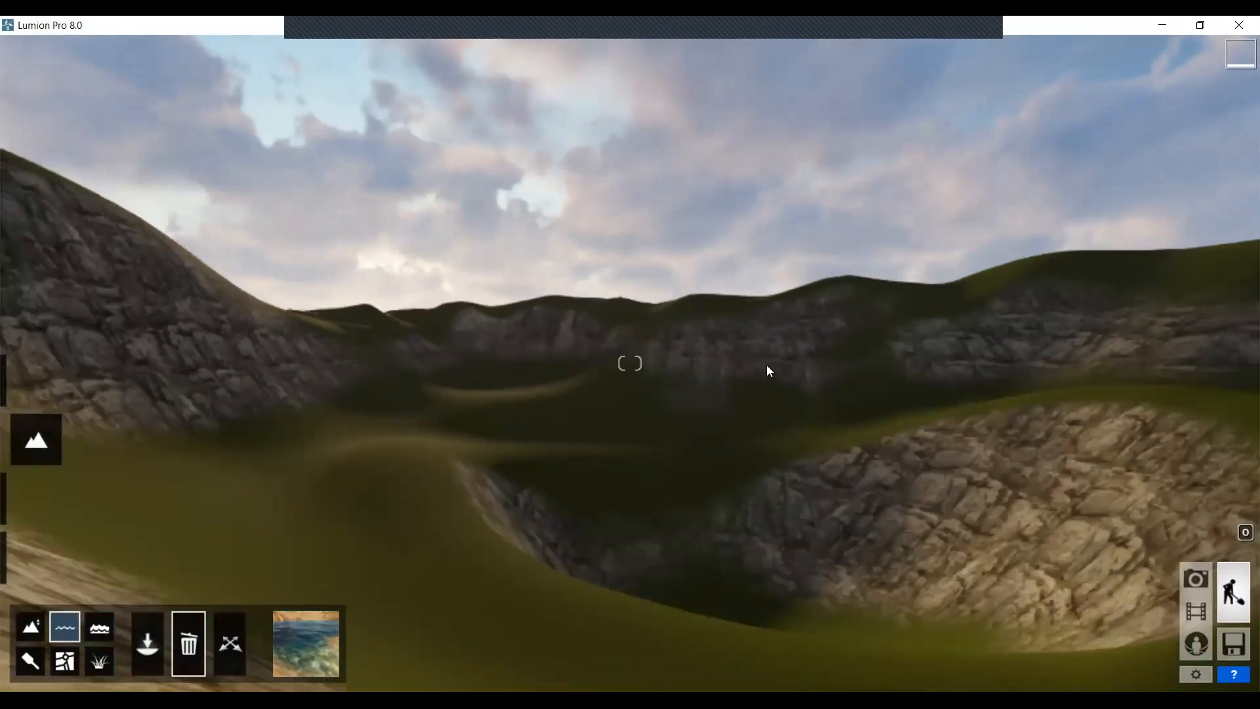
right_drag(737, 385, 716, 317)
key(s)
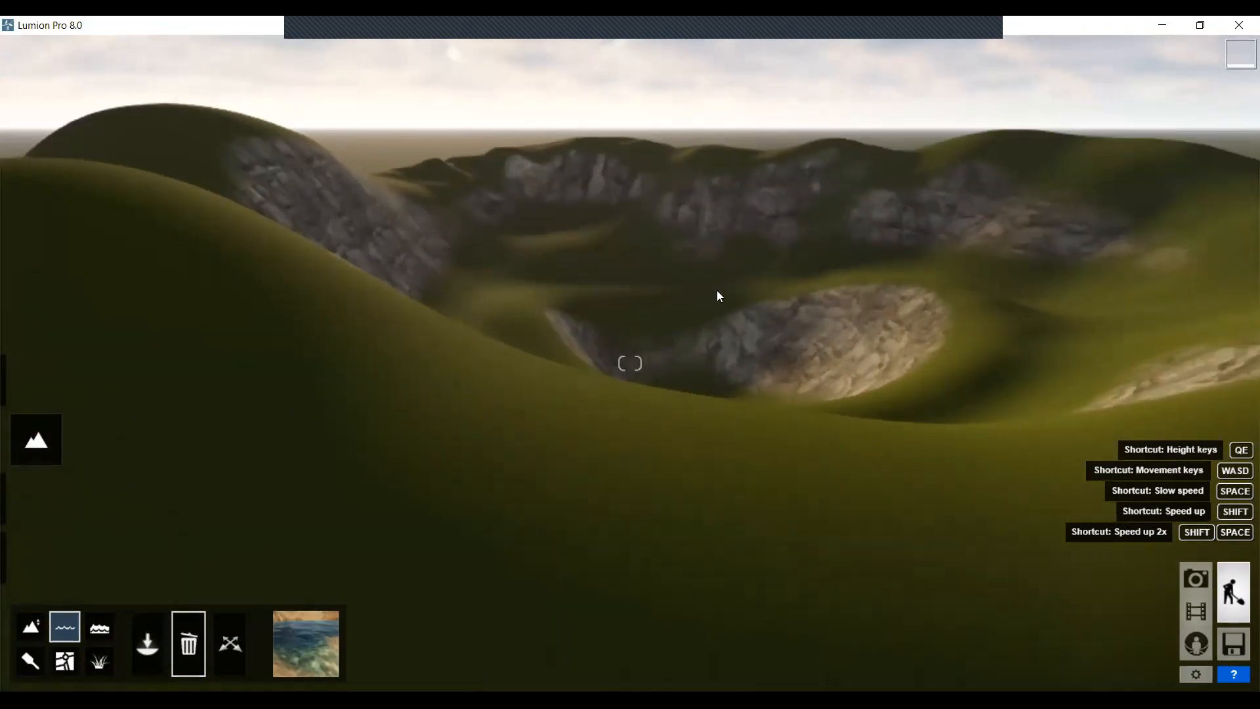
Place a new water plane large enough to extend beyond the whole ring-shaped ridge
key(q)
key(s)
key(q)
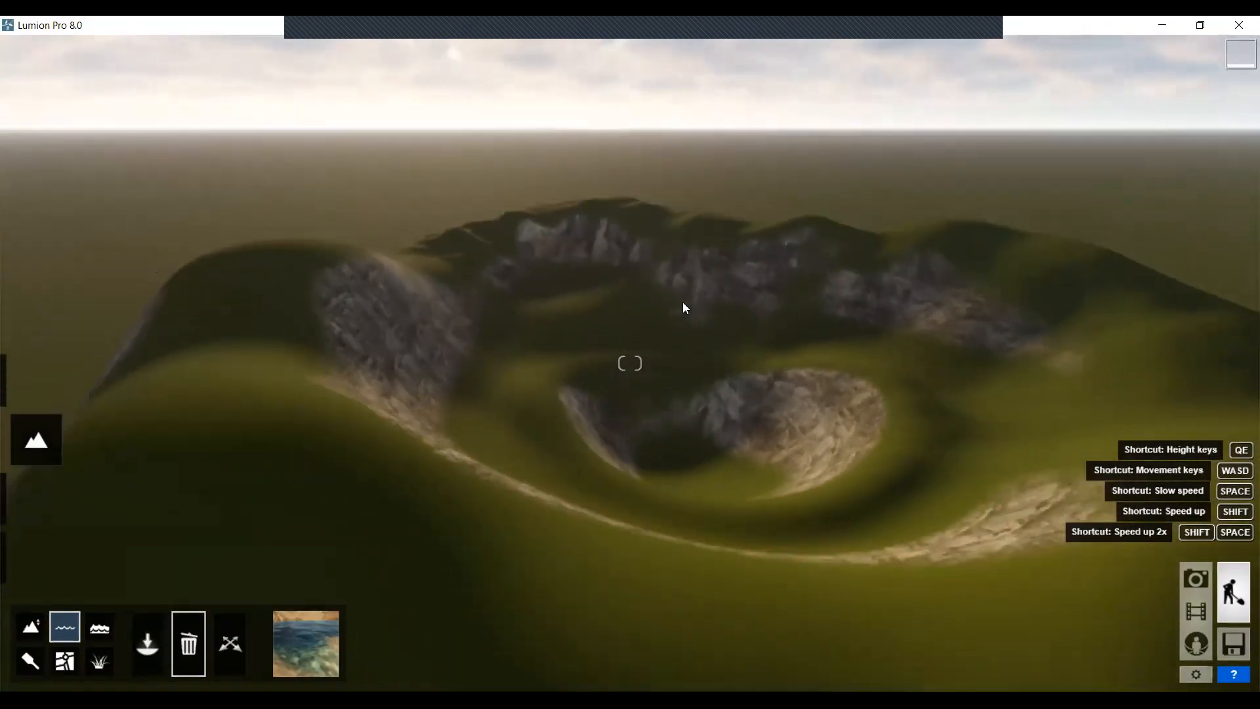
right_drag(669, 317, 693, 333)
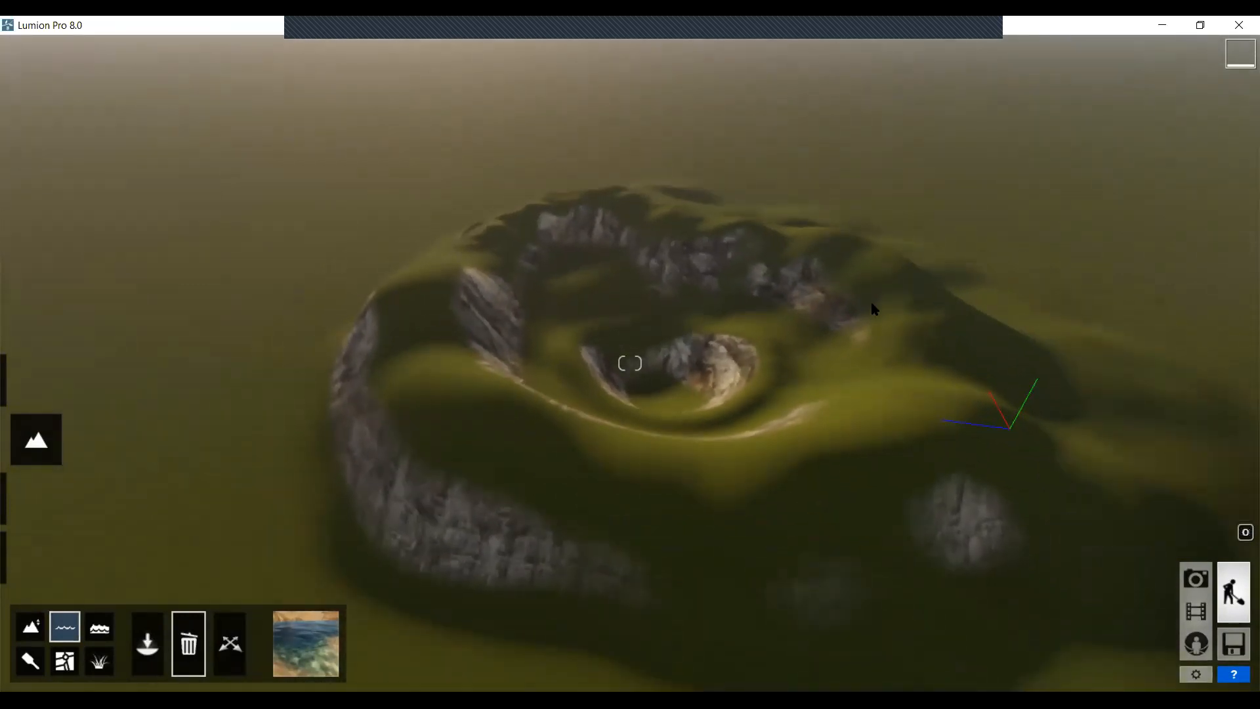
click(289, 631)
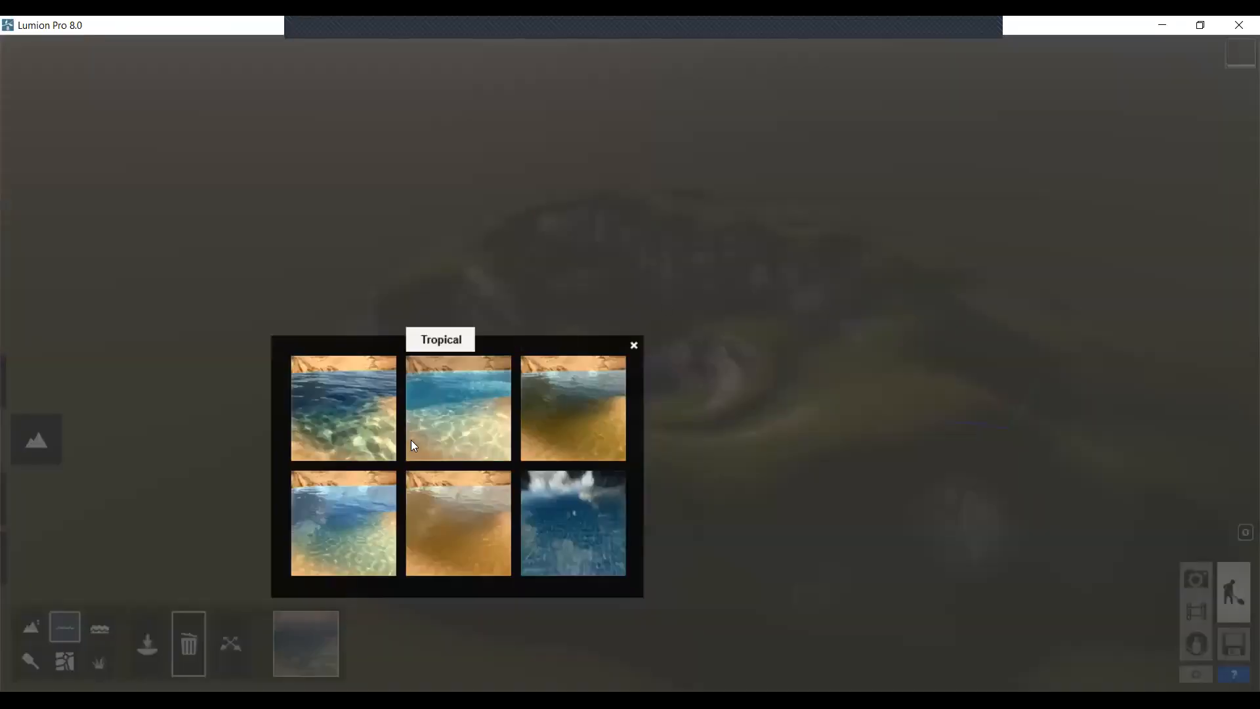
click(148, 644)
mouse_move(966, 140)
mouse_down()
mouse_move(257, 600)
mouse_move(61, 482)
mouse_up()
key(s)
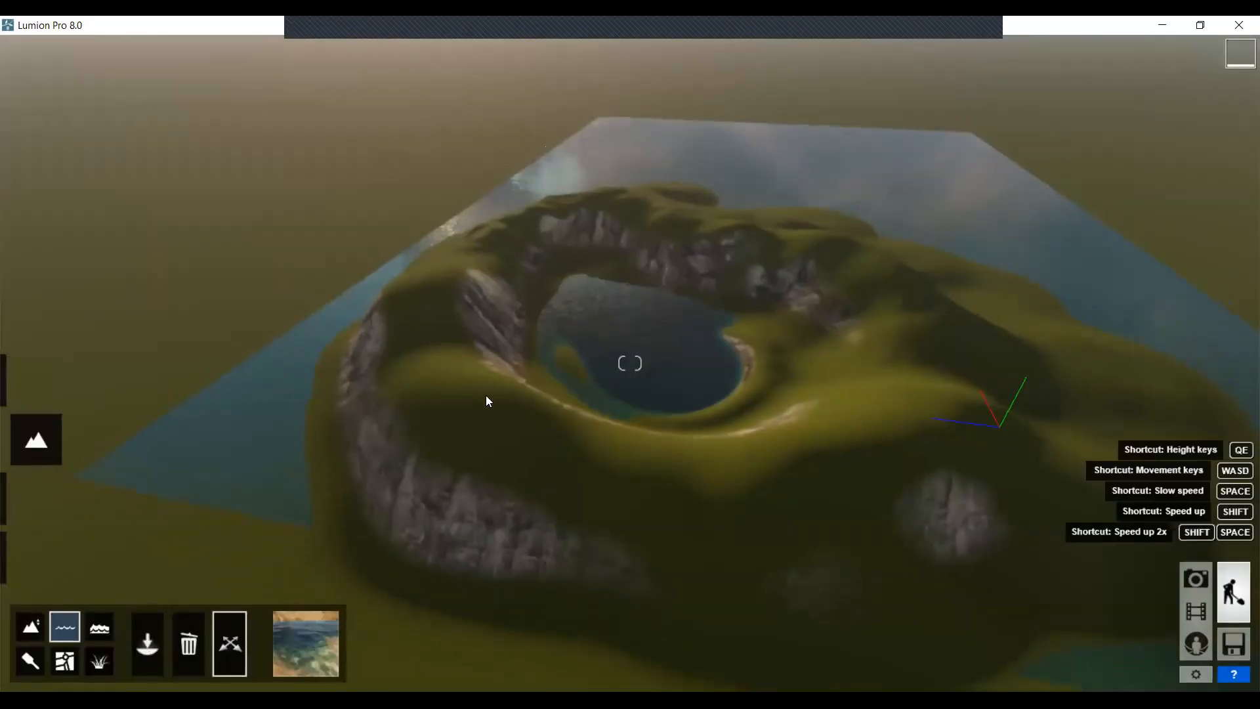
Stretch the water plane's corners inward beneath the ridge and raise its level until it covers the inner mound
right_drag(451, 382, 373, 484)
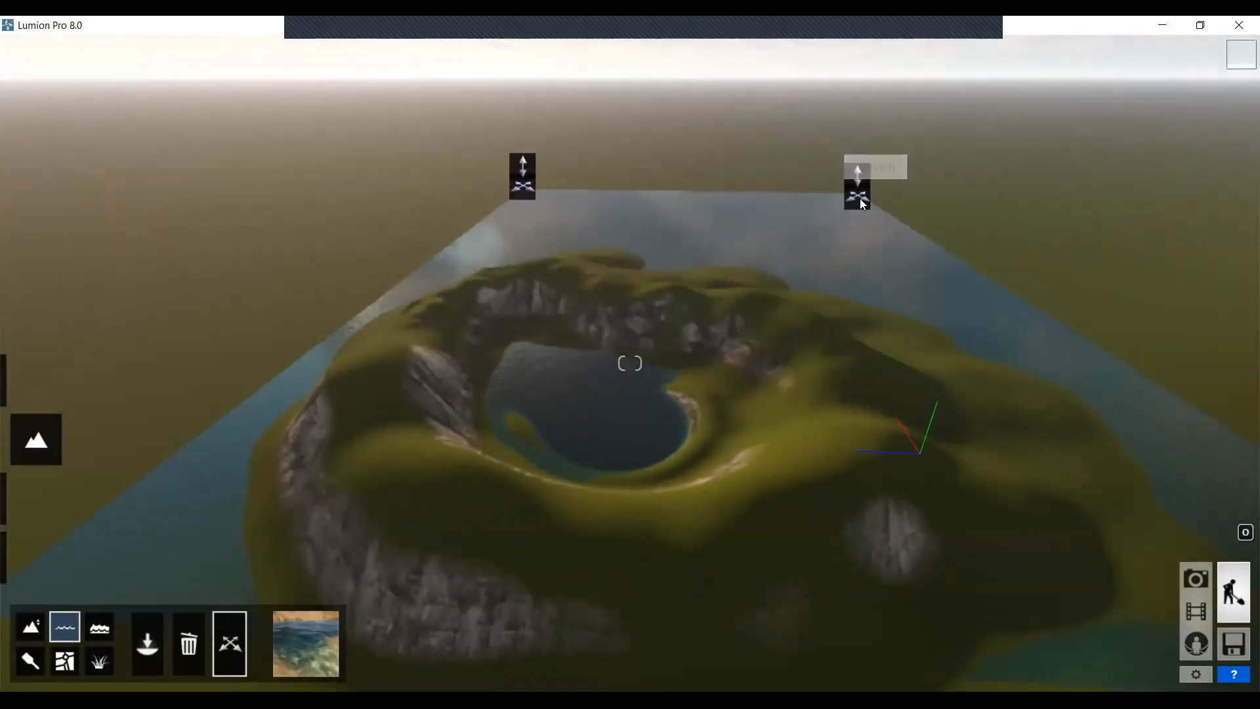
drag(860, 198, 749, 291)
right_drag(475, 298, 428, 303)
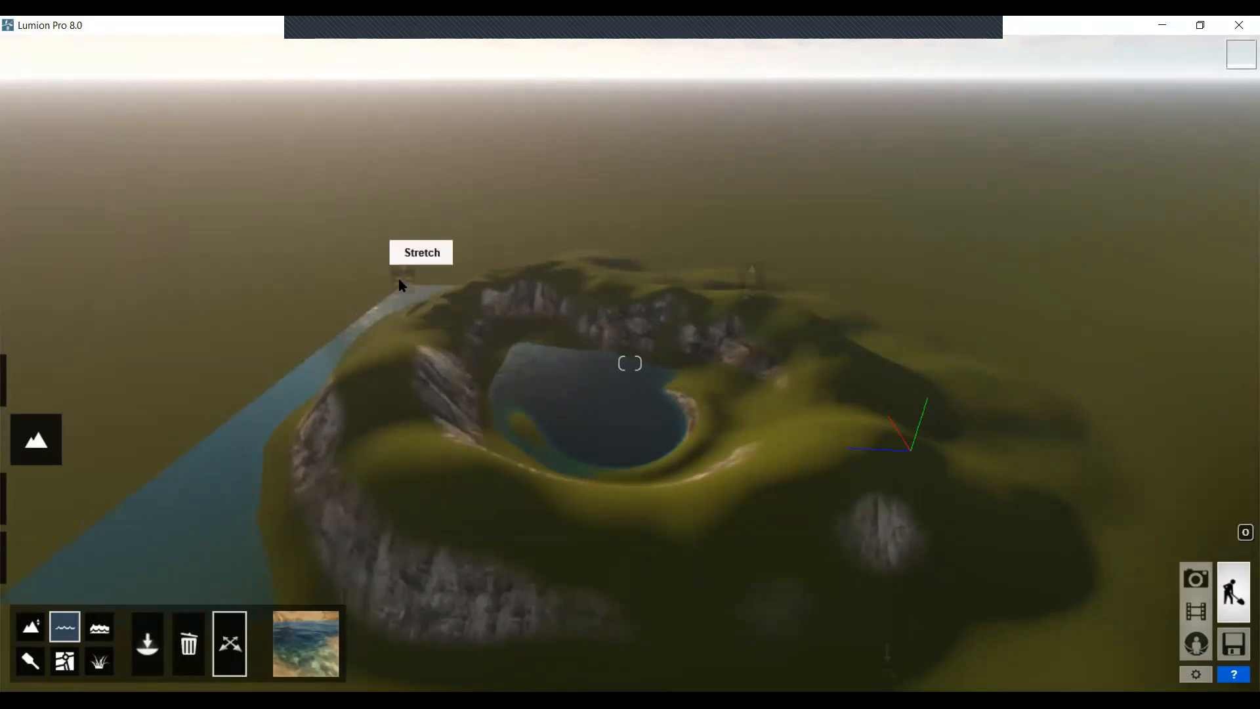
drag(403, 284, 495, 302)
right_drag(611, 286, 583, 321)
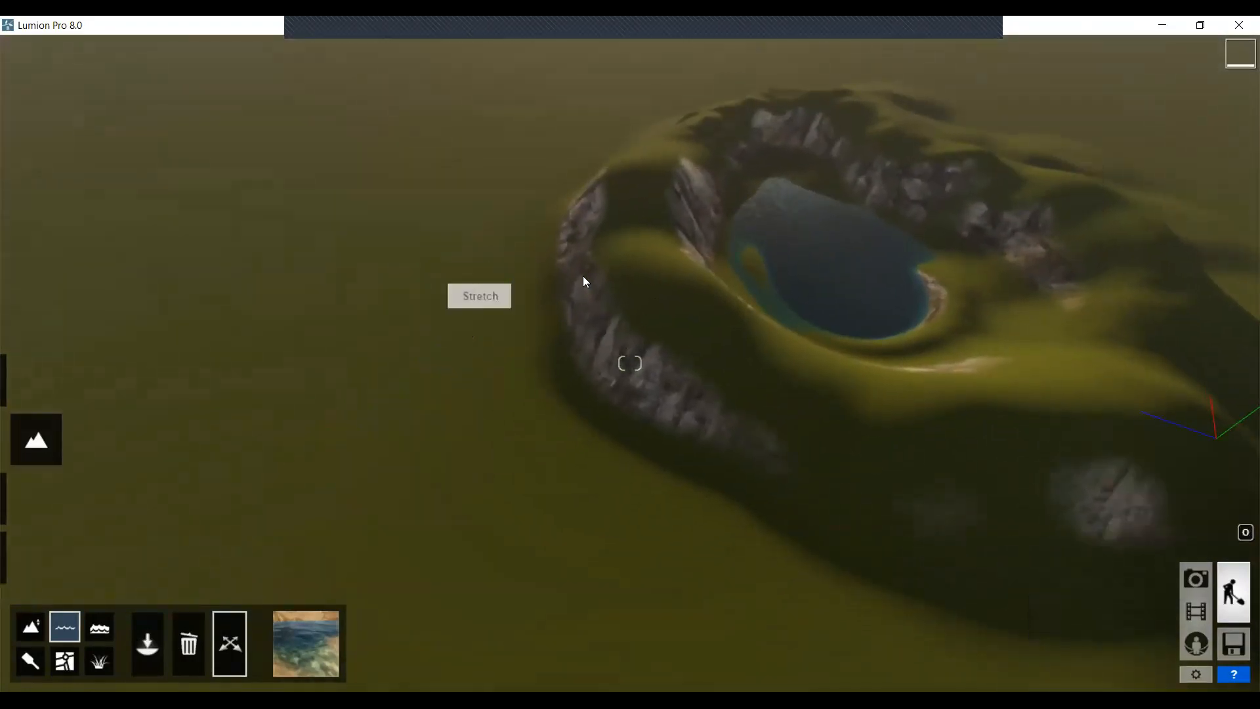
right_drag(473, 337, 589, 244)
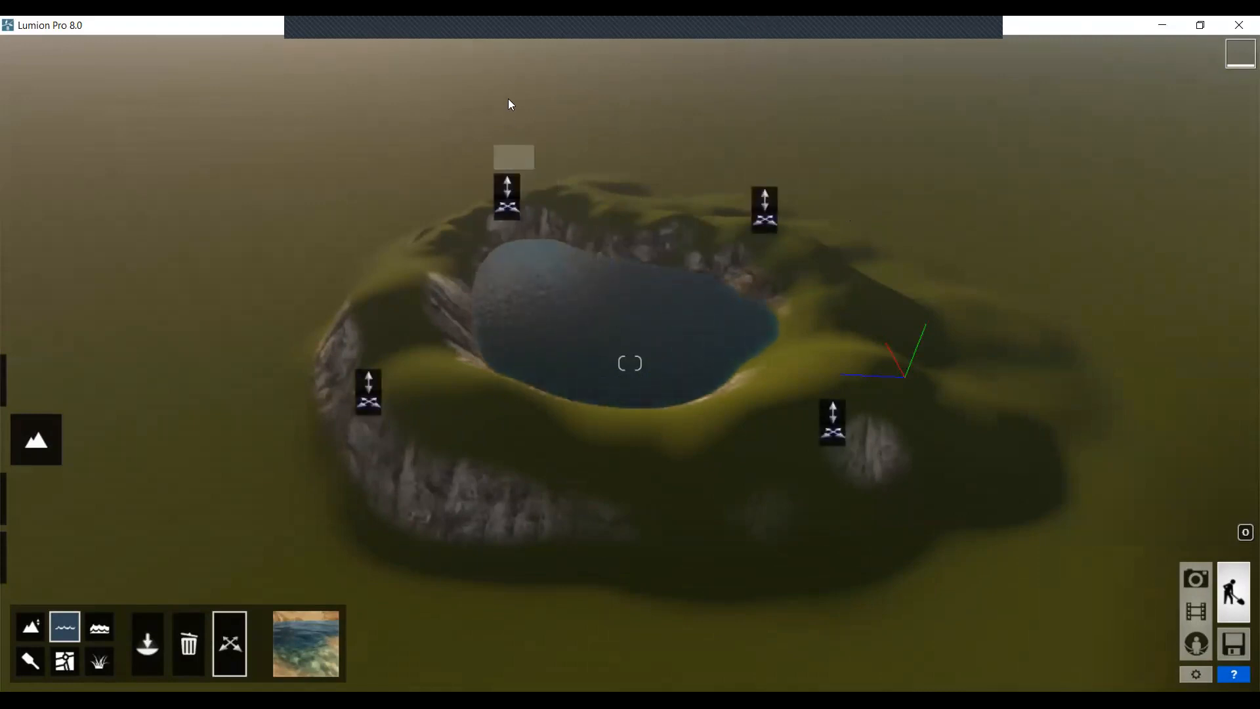
Examine the refilled lake from above and at water level, including its waves, sun reflection and shallow shoreline
right_drag(895, 273, 450, 447)
key(w)
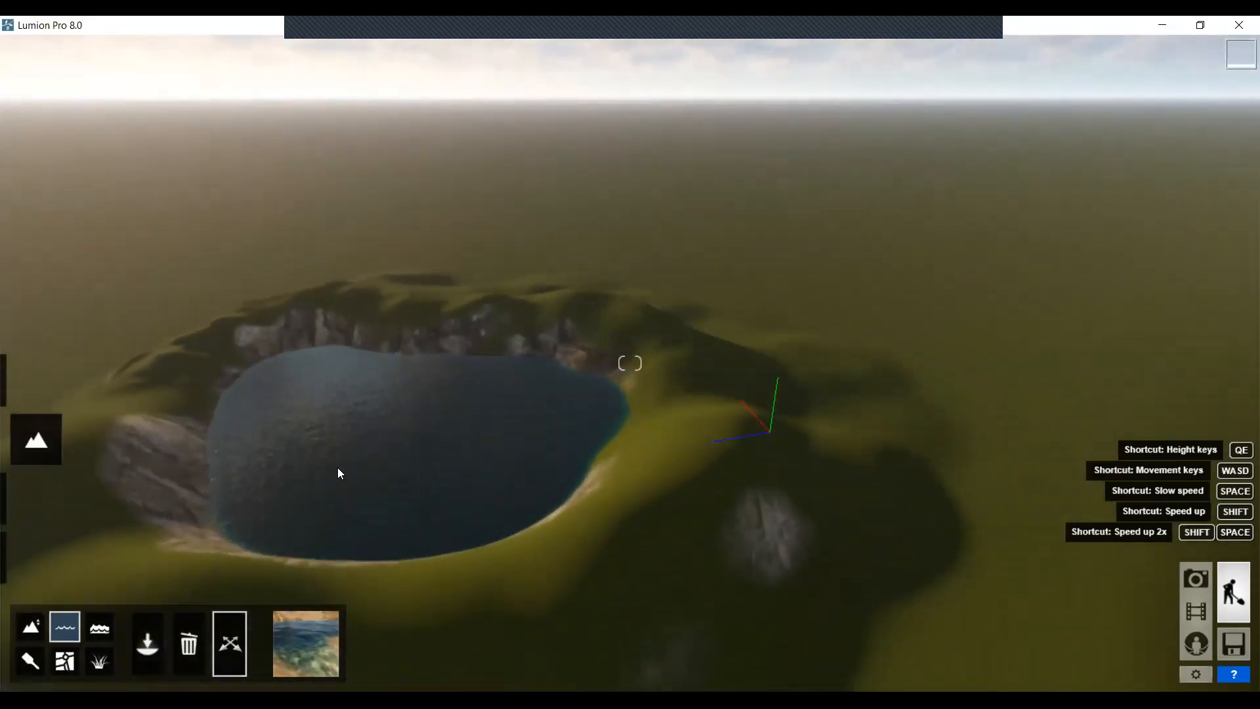
key(w)
right_drag(568, 508, 688, 584)
key(w)
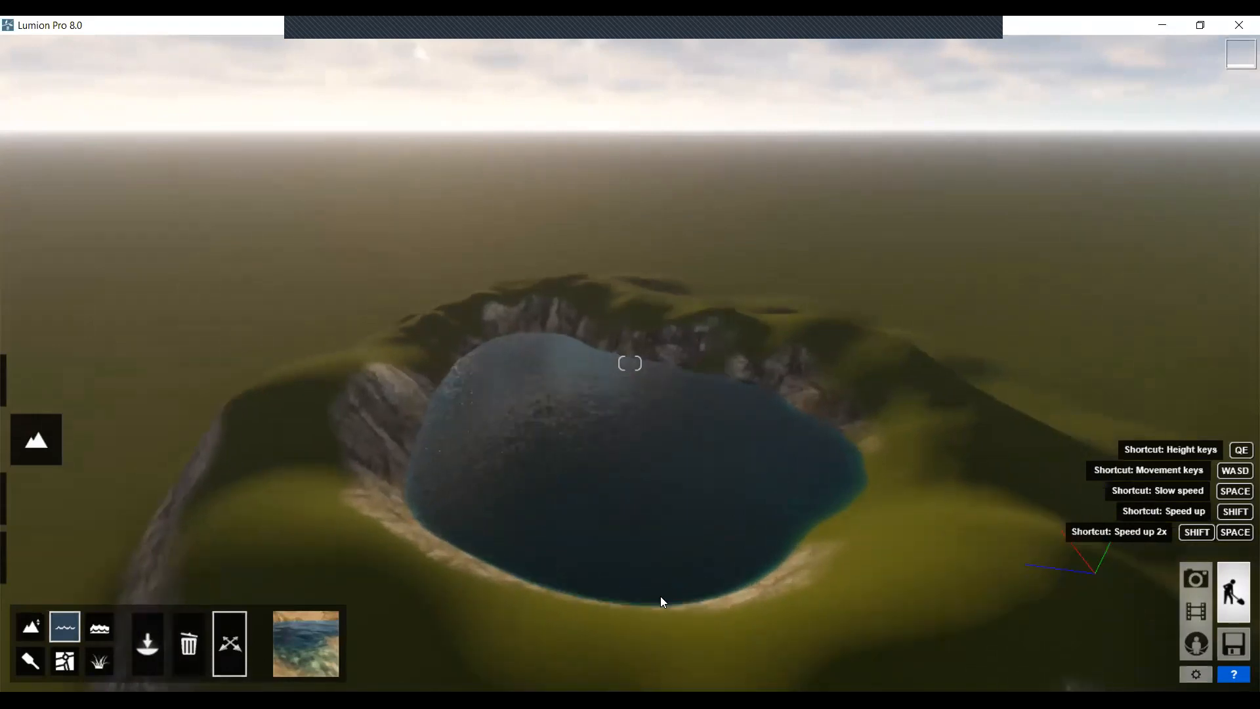
key(w)
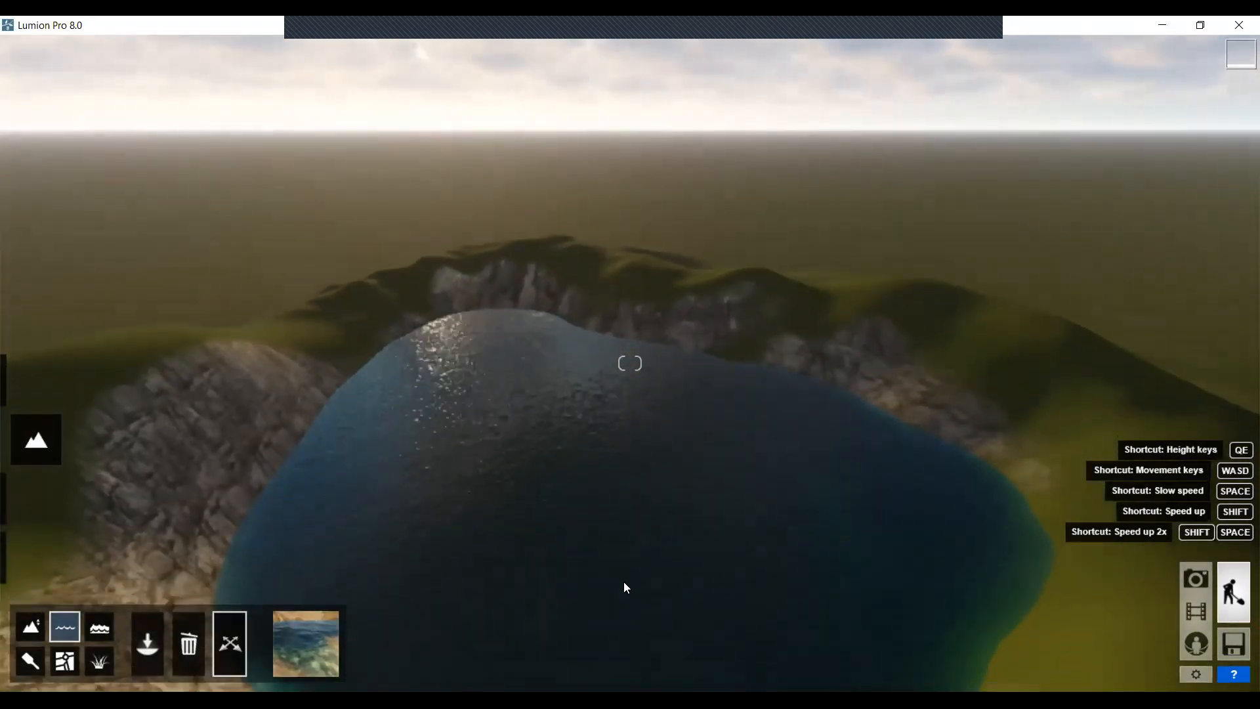
key(e)
right_drag(644, 624, 901, 683)
key(e)
right_drag(620, 657, 618, 630)
key(a)
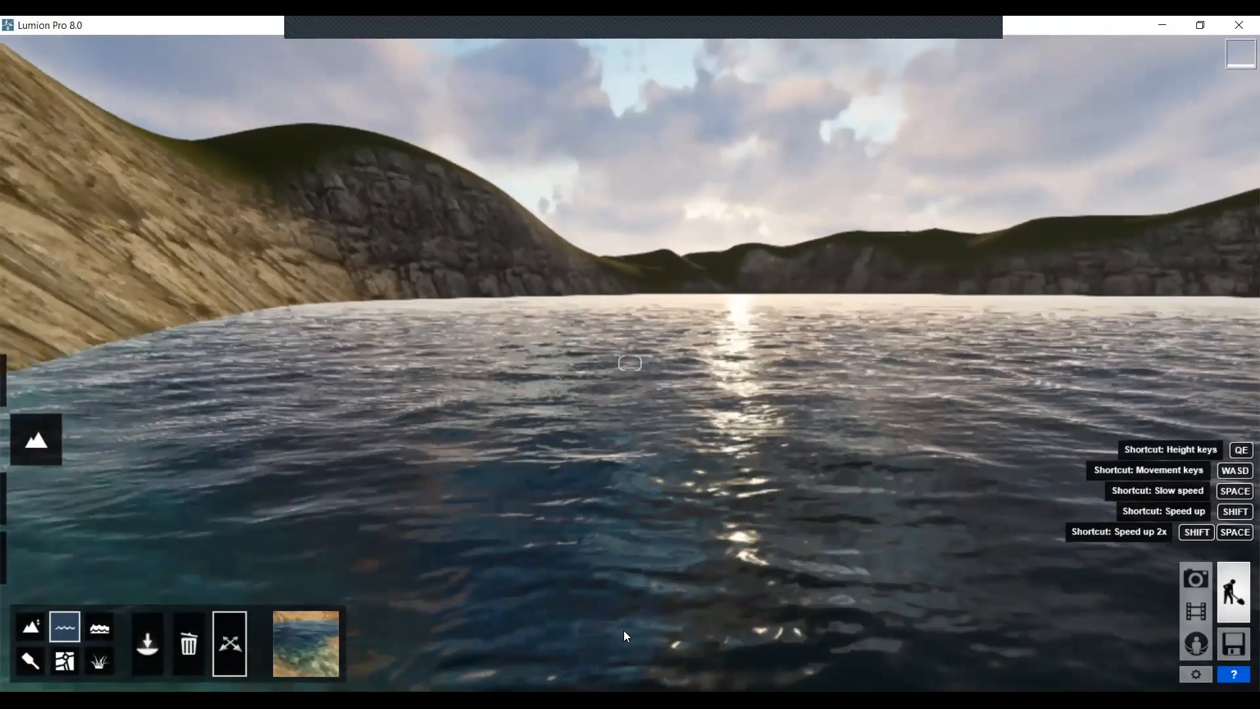
right_drag(617, 665, 669, 571)
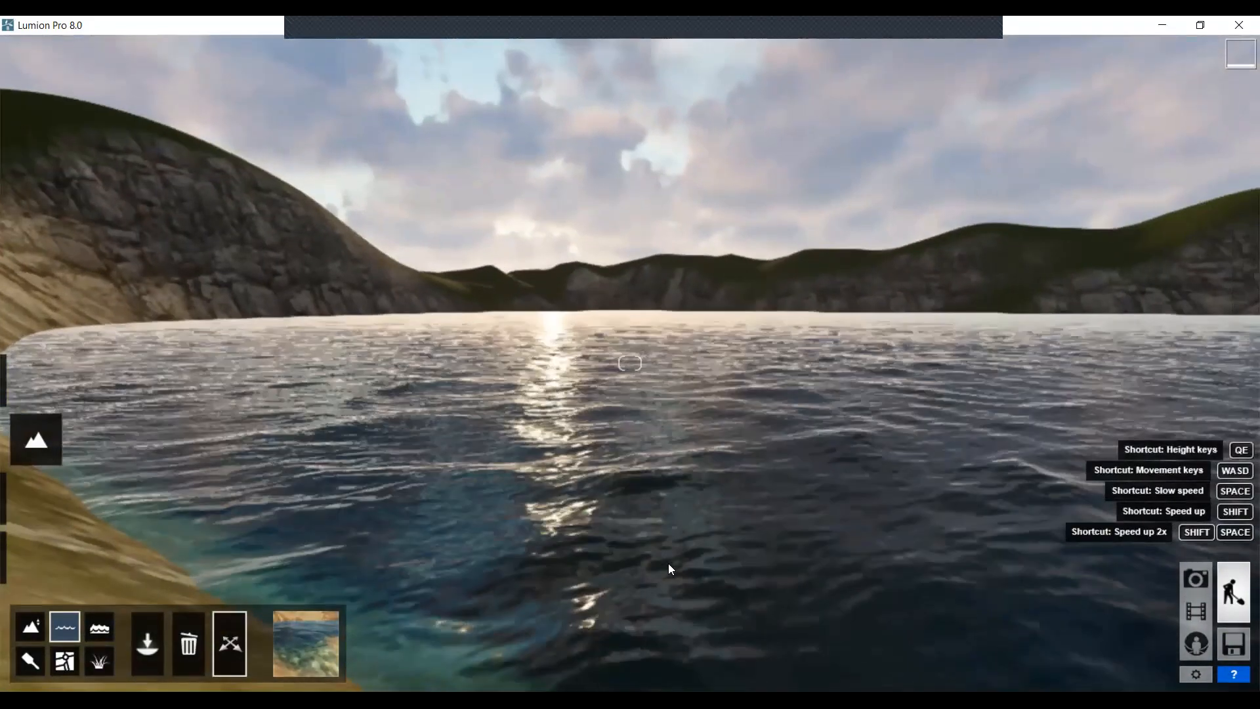
key(q)
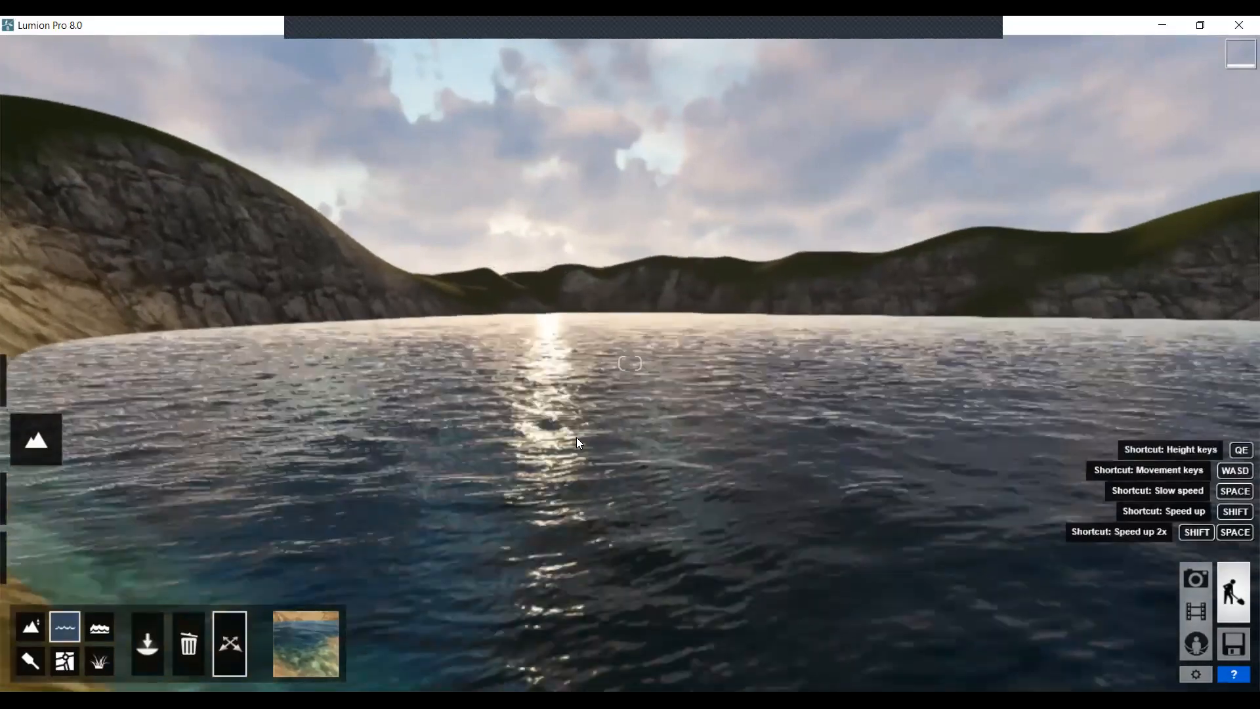
right_drag(566, 443, 485, 486)
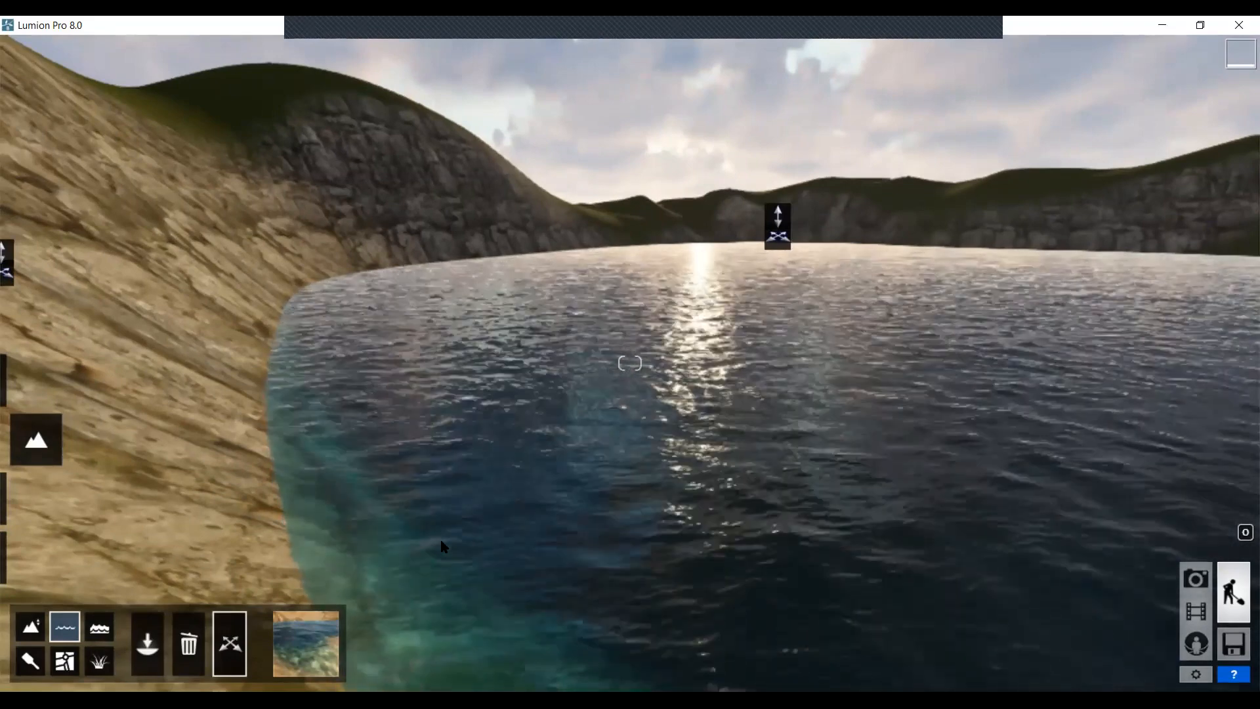
Change the lake's water type to Pond and inspect its surface along the rocky shore
click(307, 665)
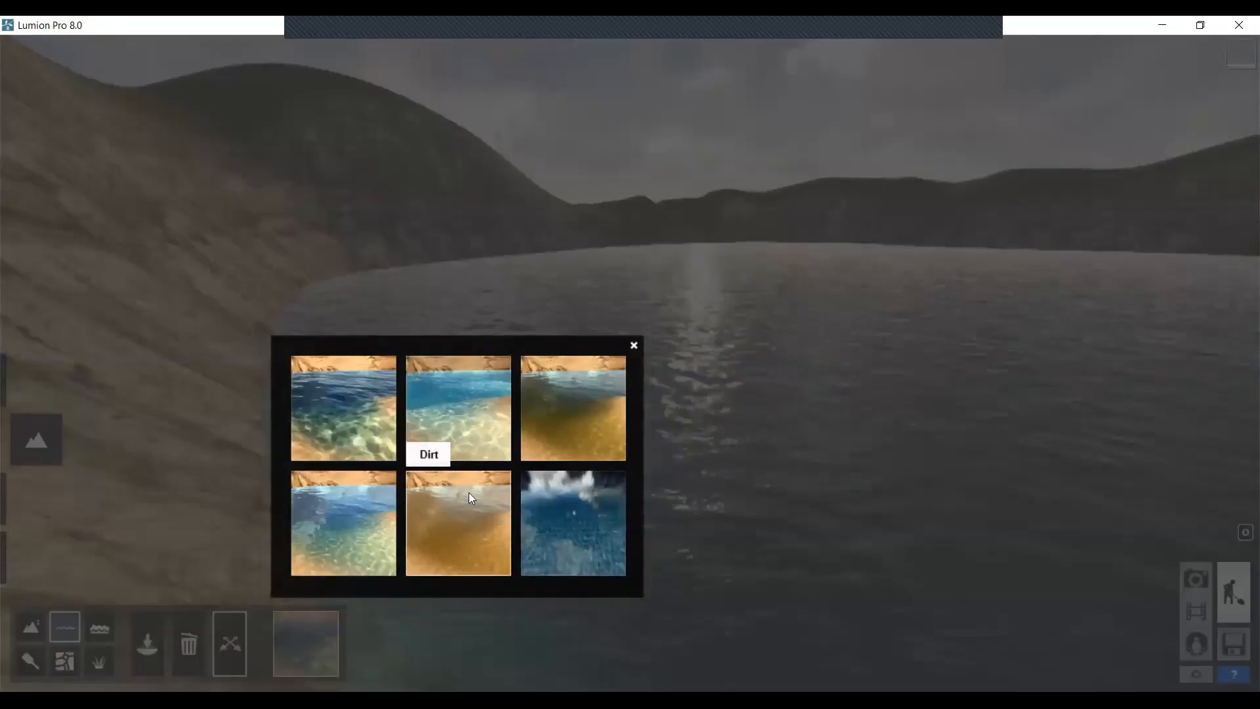
click(554, 432)
right_drag(528, 493, 191, 368)
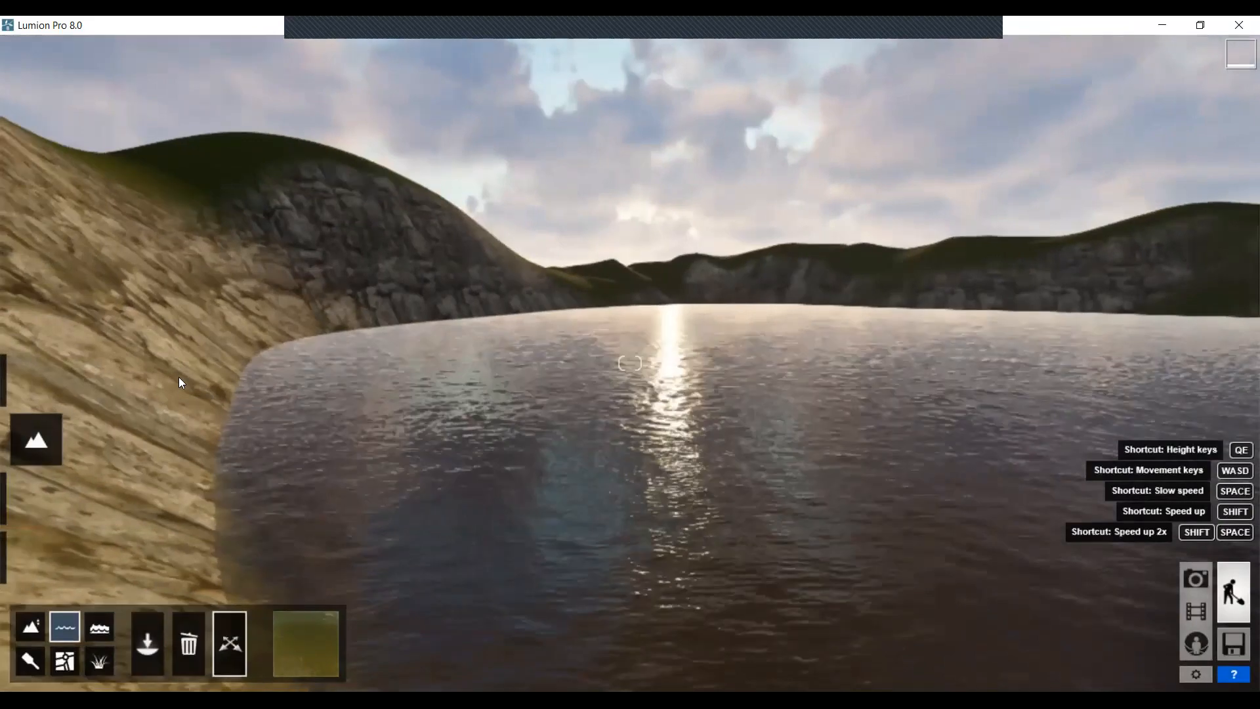
right_drag(383, 411, 424, 435)
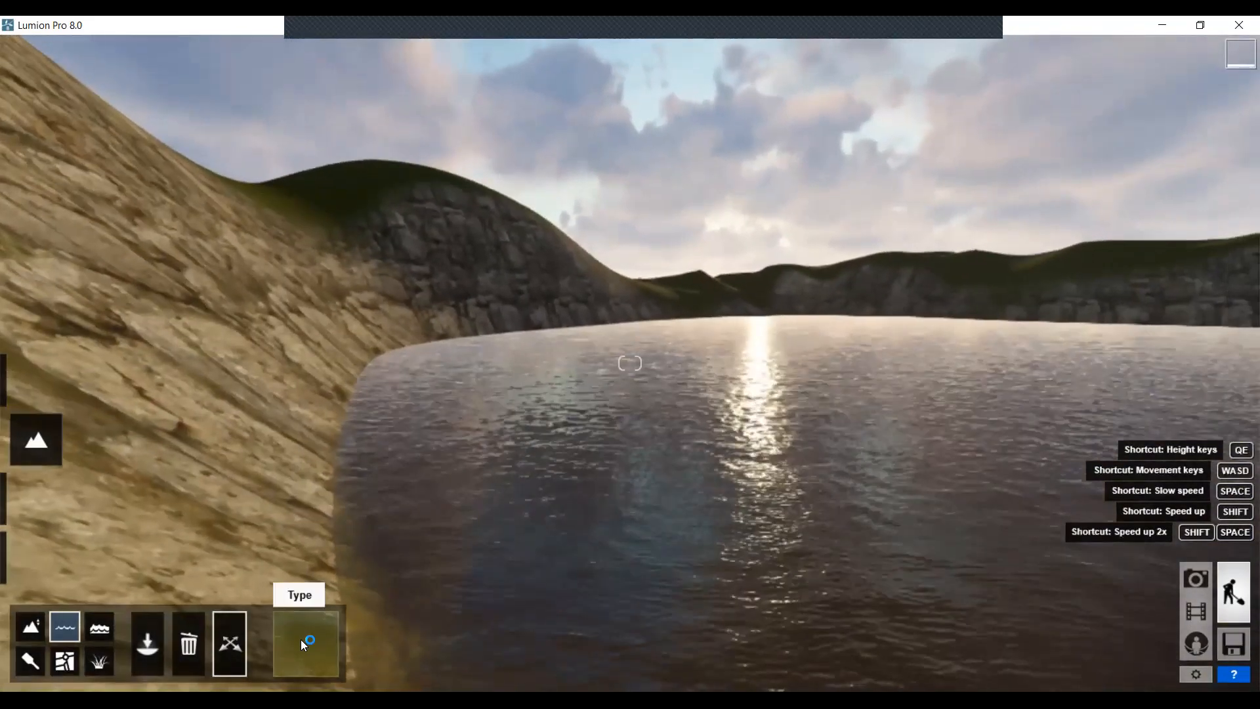
click(302, 643)
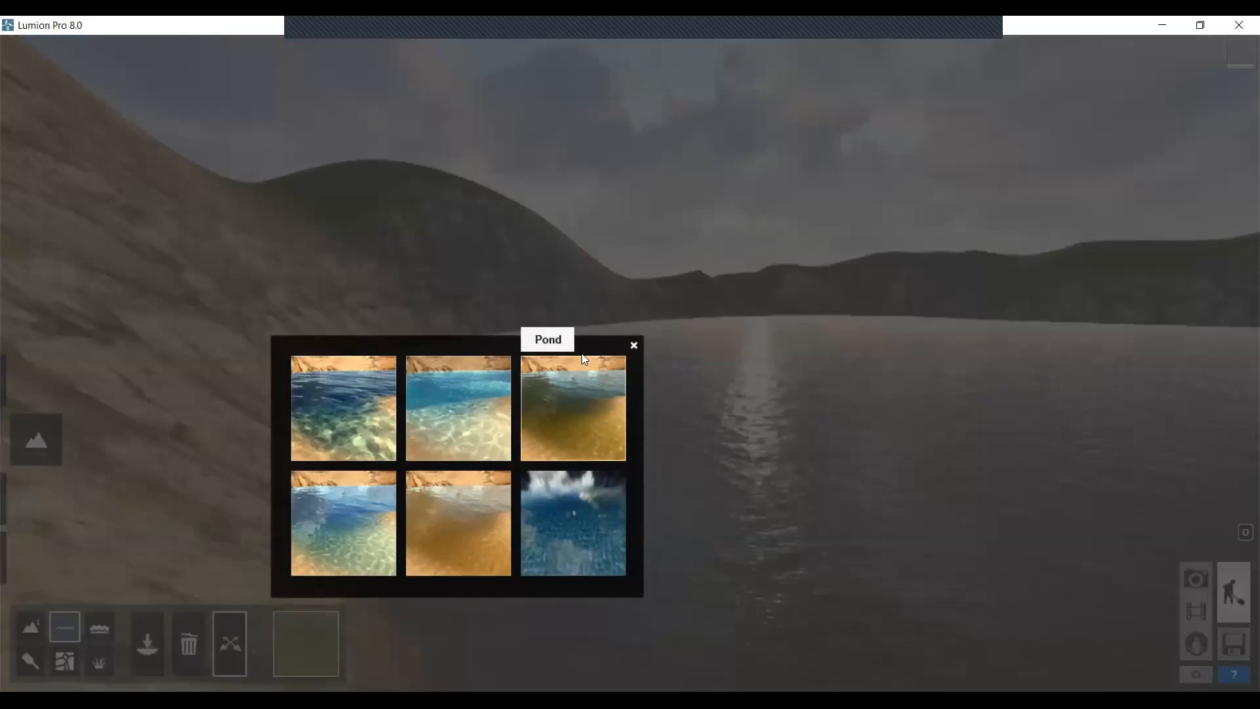
click(470, 429)
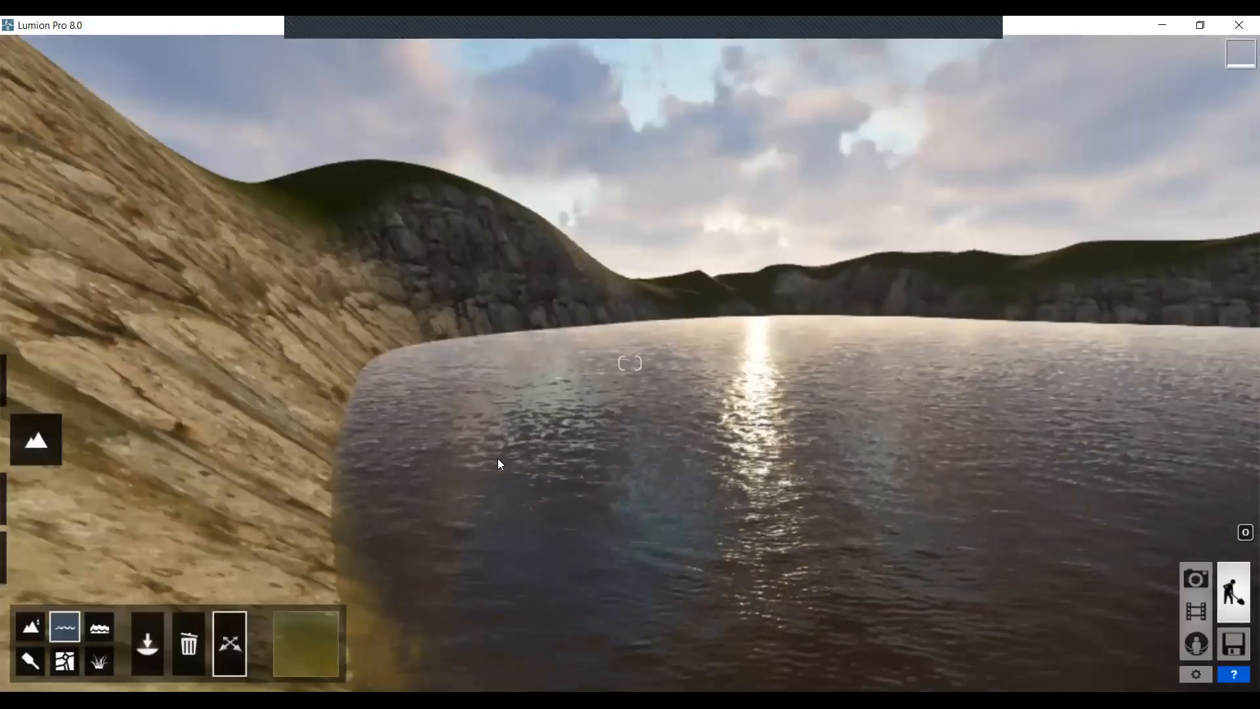
right_drag(371, 431, 519, 431)
right_drag(372, 431, 281, 294)
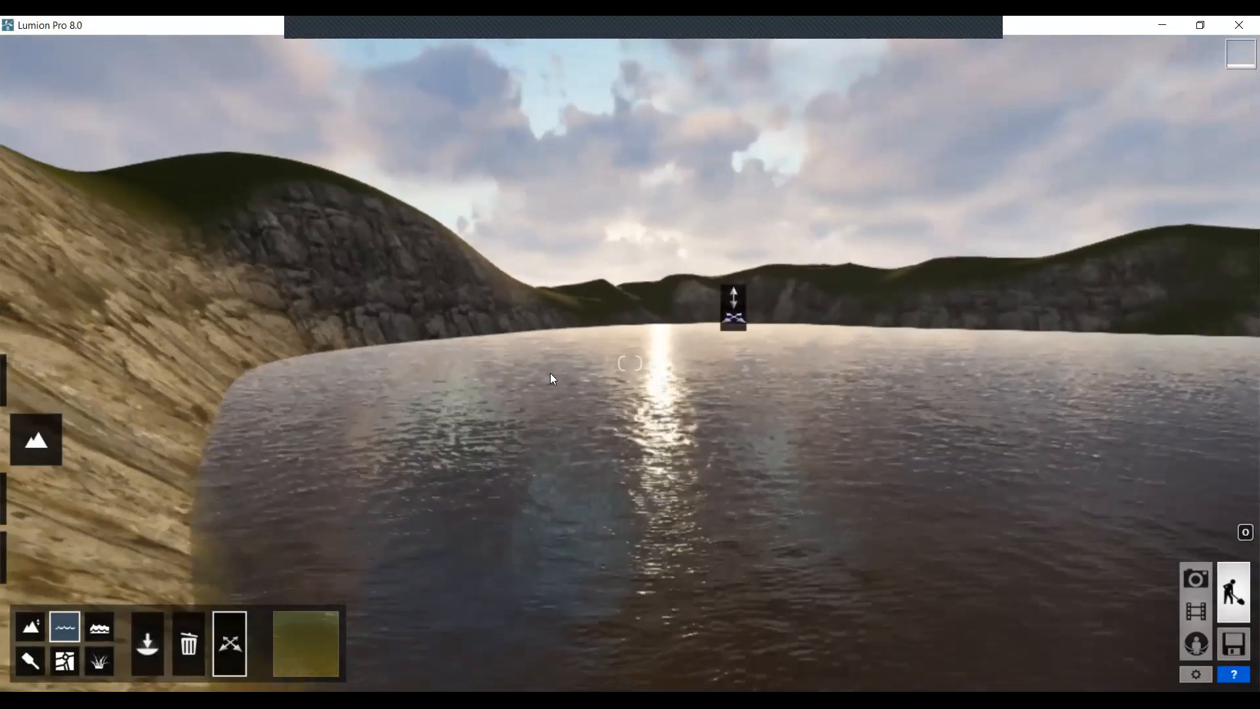
right_drag(281, 294, 336, 274)
Lower the sun to just above the horizon behind the far ridge and slightly reduce its brightness
mouse_move(14, 455)
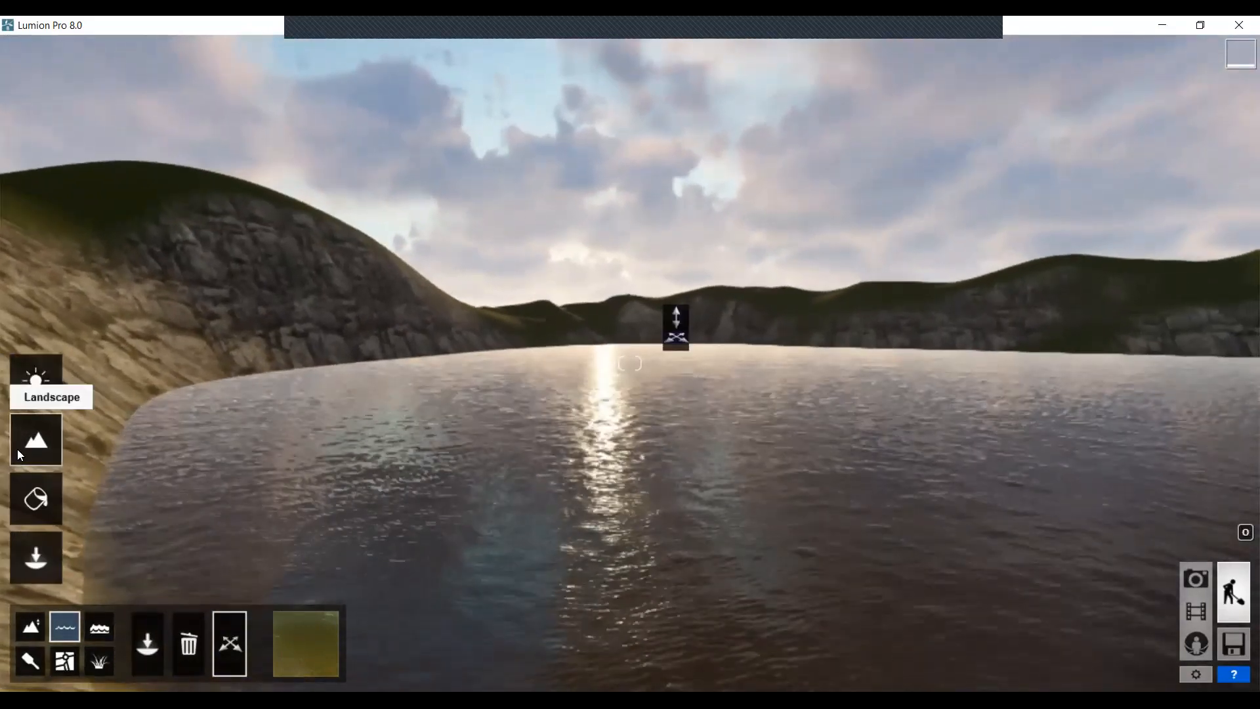
click(34, 392)
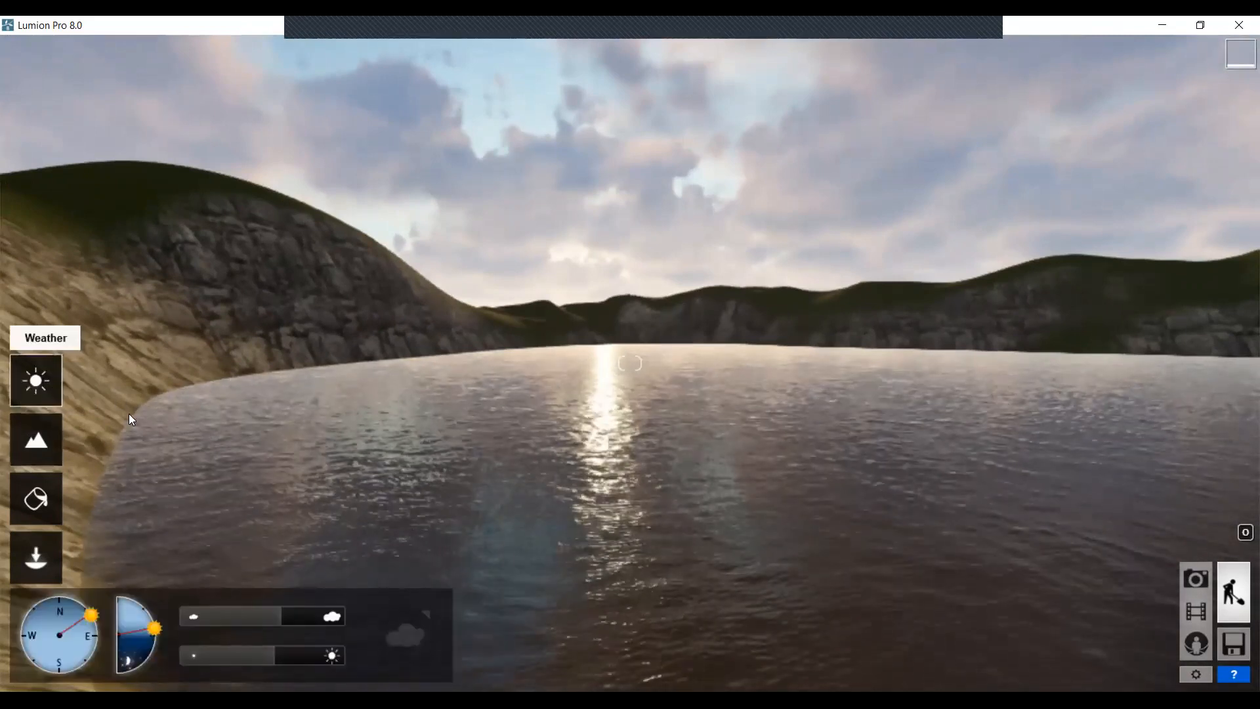
drag(88, 609, 151, 622)
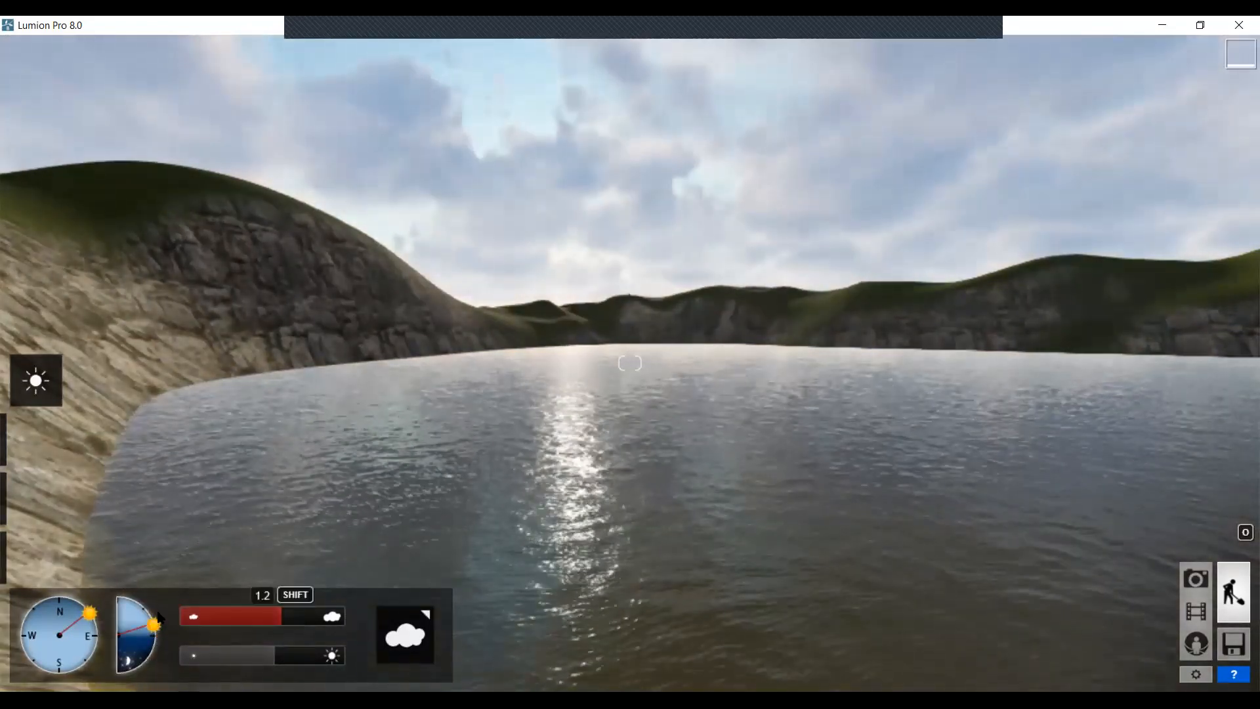
drag(151, 619, 88, 617)
mouse_move(276, 652)
mouse_down()
mouse_move(387, 653)
mouse_move(261, 652)
mouse_up()
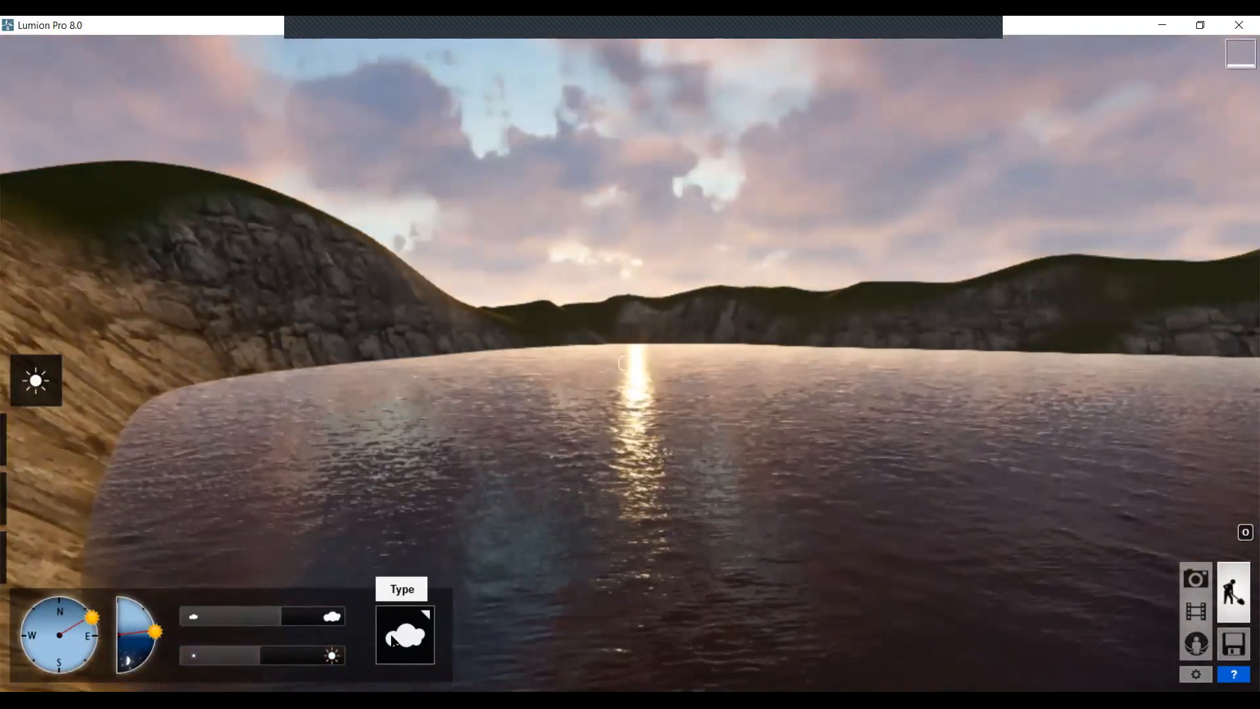
Switch the sky to a cloud type with scattered clouds and slightly reduce the cloud amount
click(419, 637)
click(407, 319)
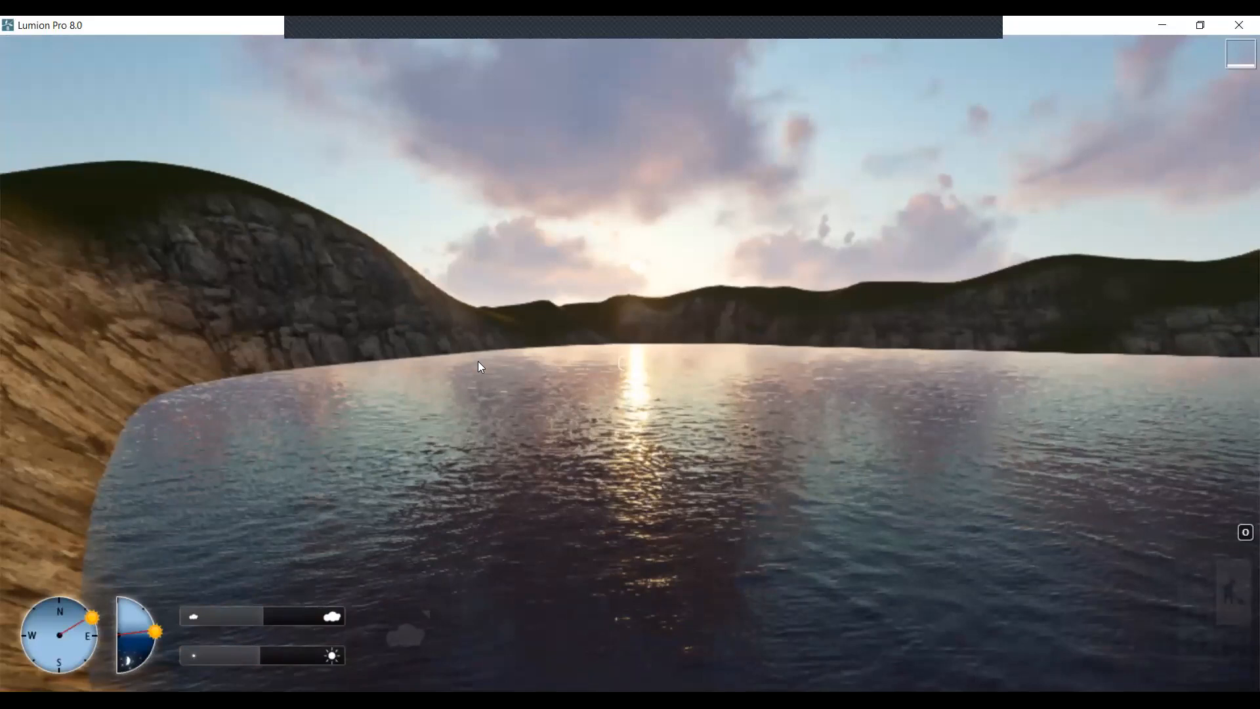
mouse_move(261, 615)
mouse_down()
mouse_move(243, 615)
mouse_move(257, 612)
mouse_up()
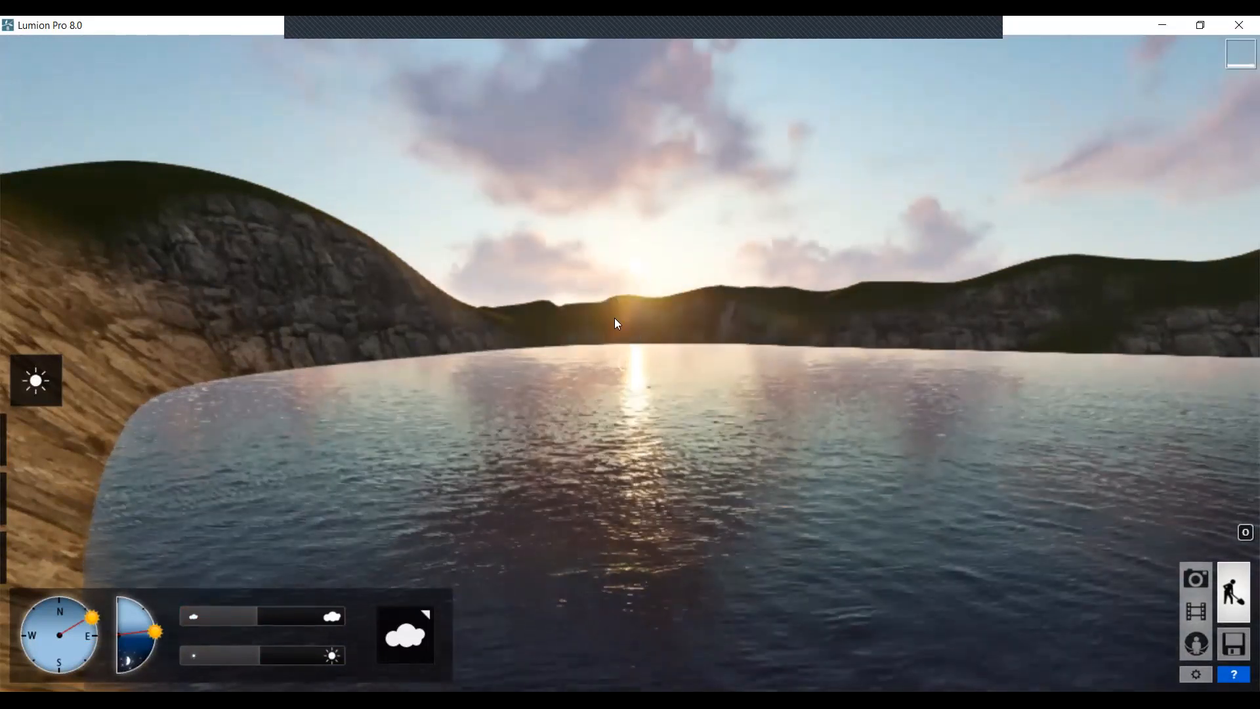
mouse_move(654, 494)
right_down()
mouse_move(684, 497)
mouse_move(632, 500)
right_up()
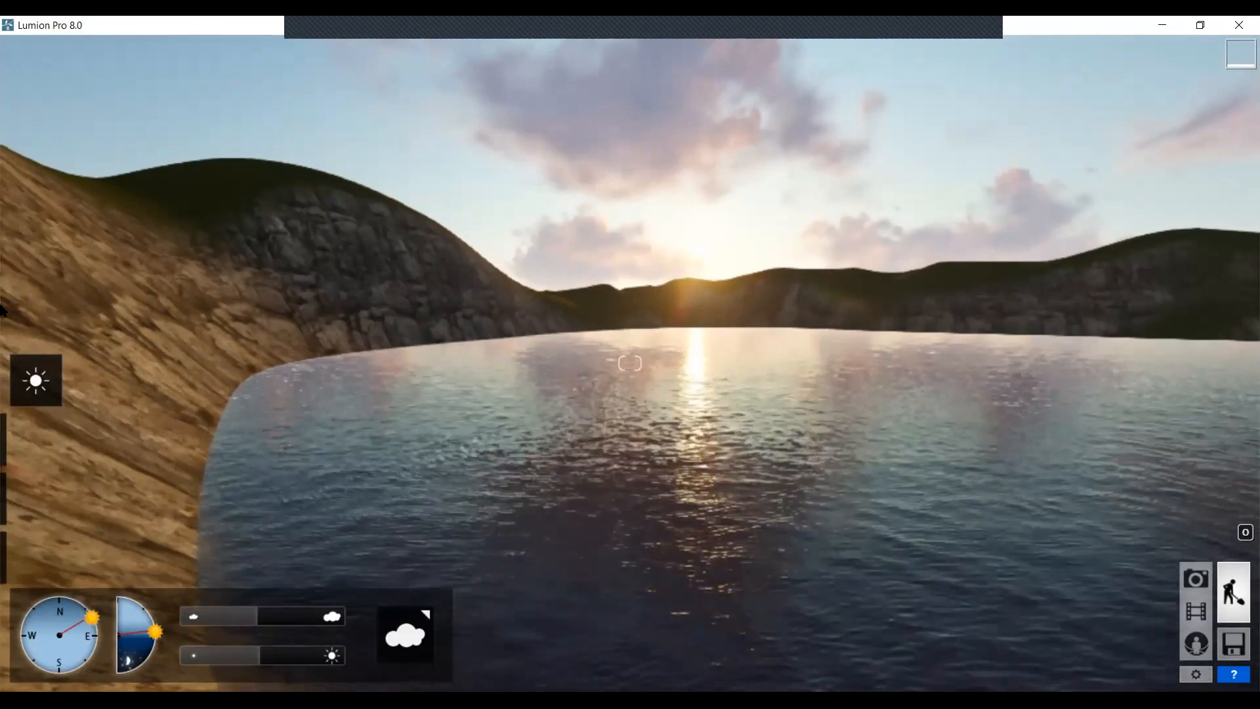
Return from the weather settings to the landscape water tools
mouse_move(6, 360)
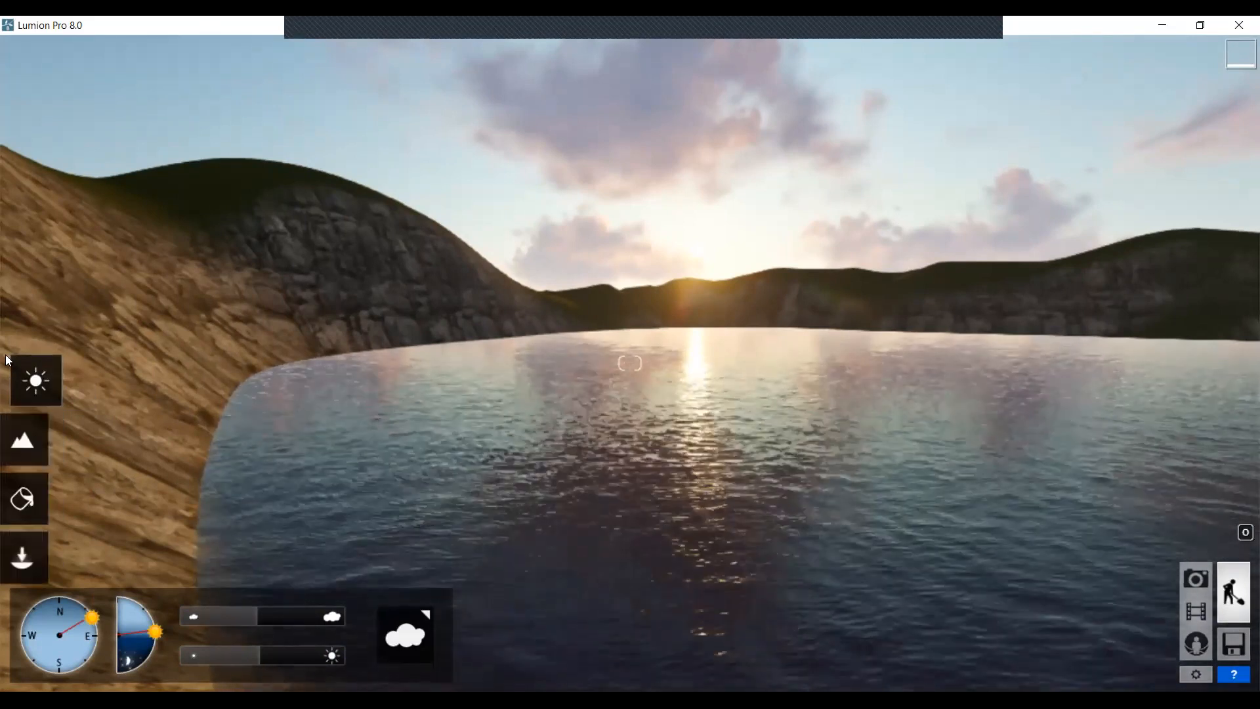
click(30, 436)
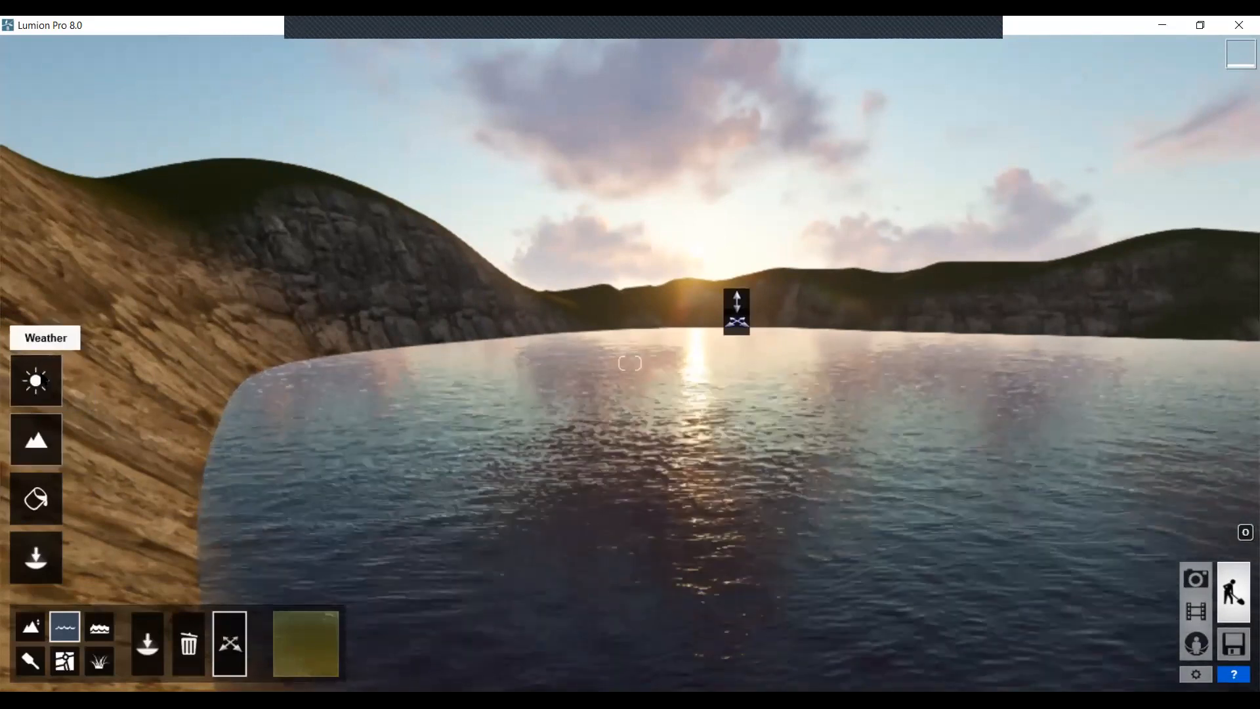
mouse_move(36, 441)
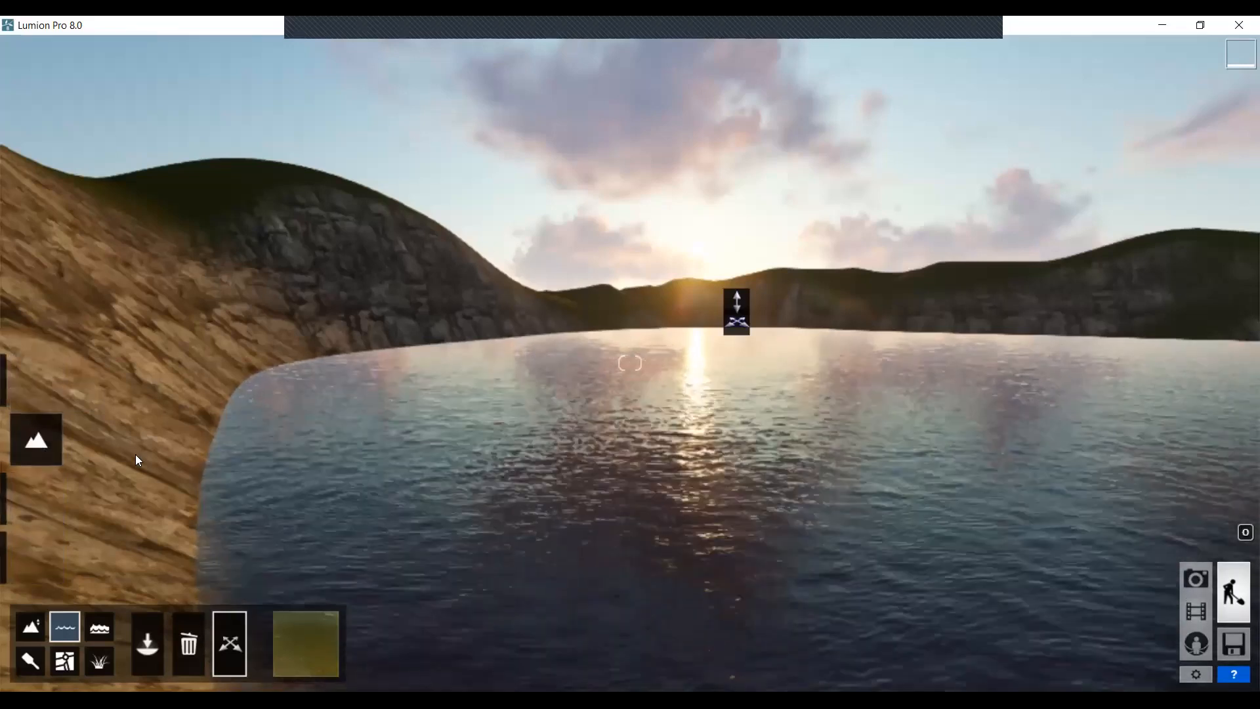
mouse_move(30, 387)
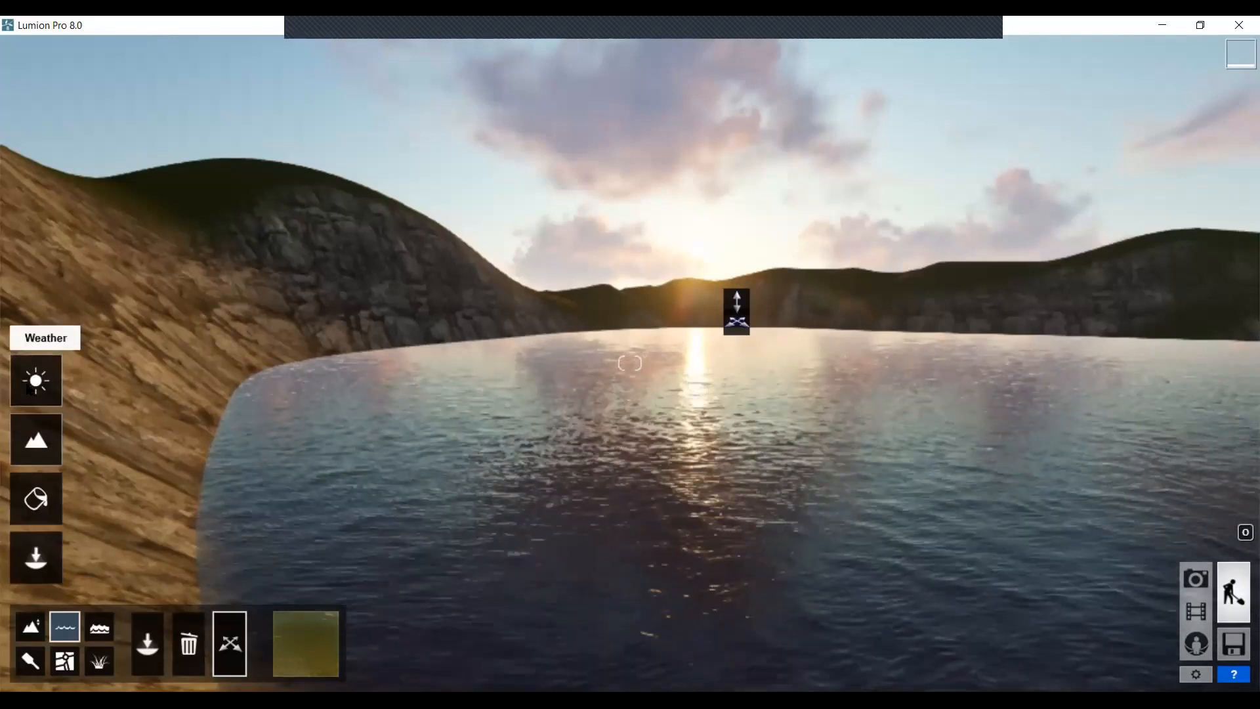
click(33, 384)
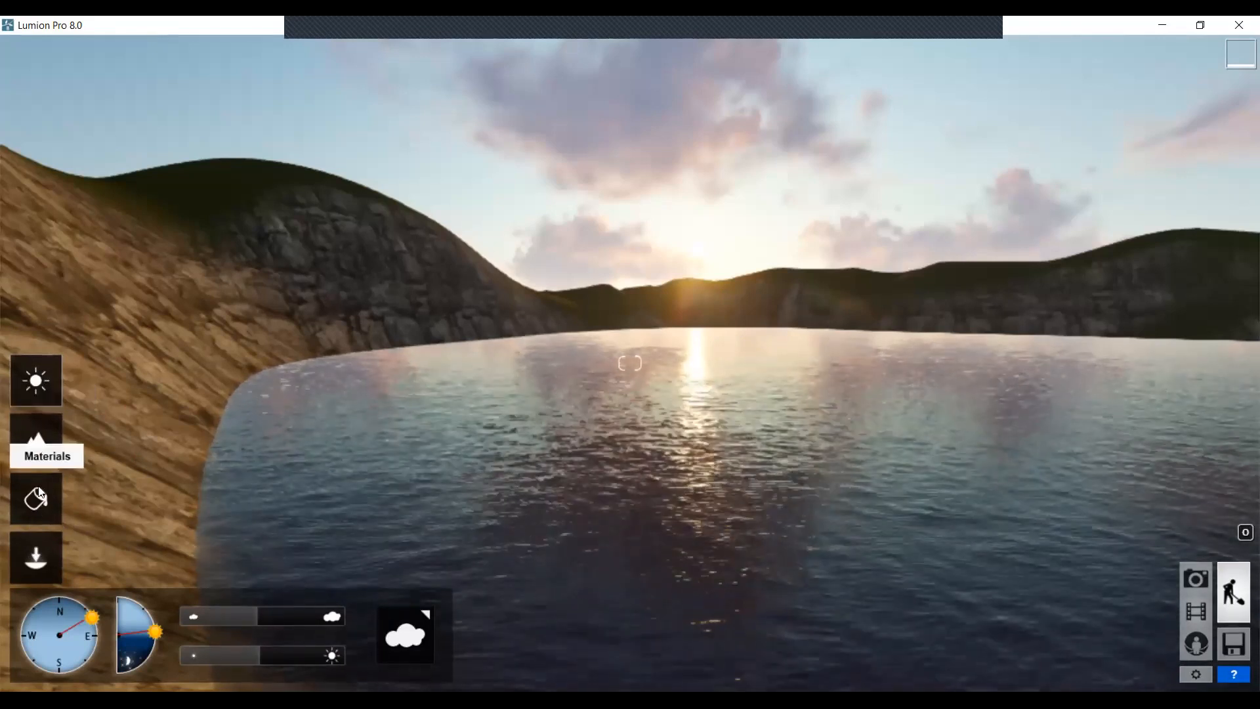
click(47, 443)
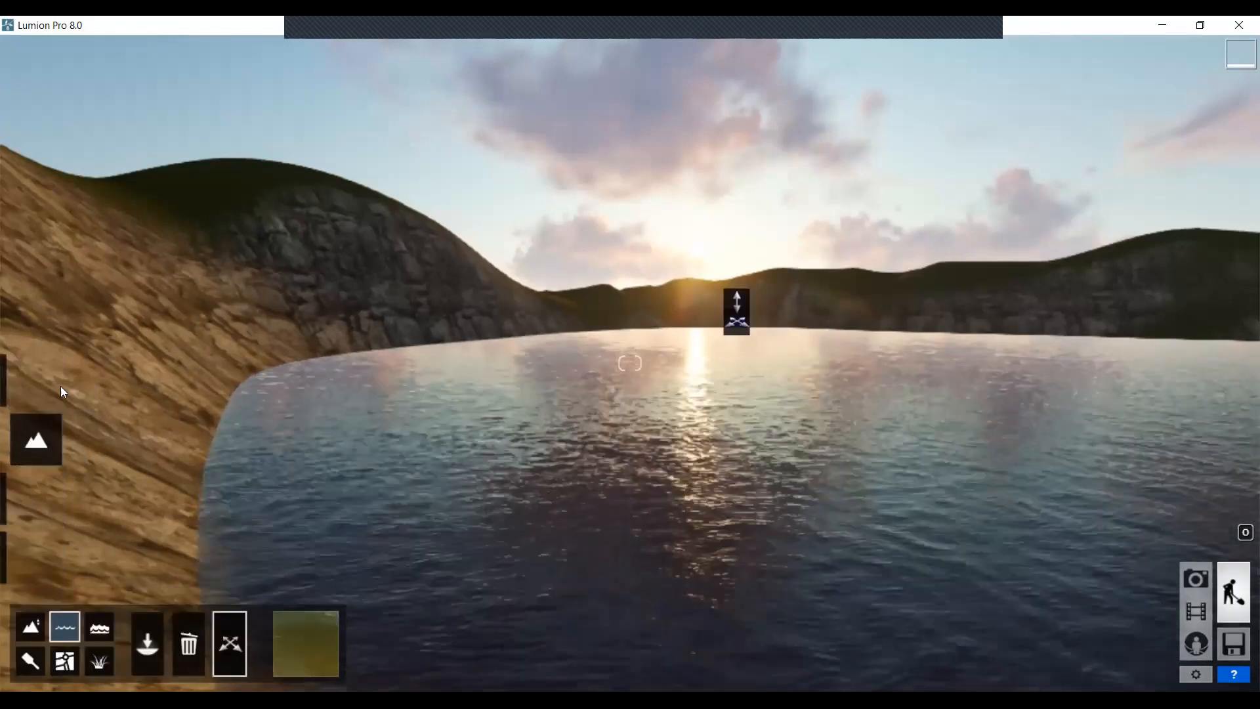
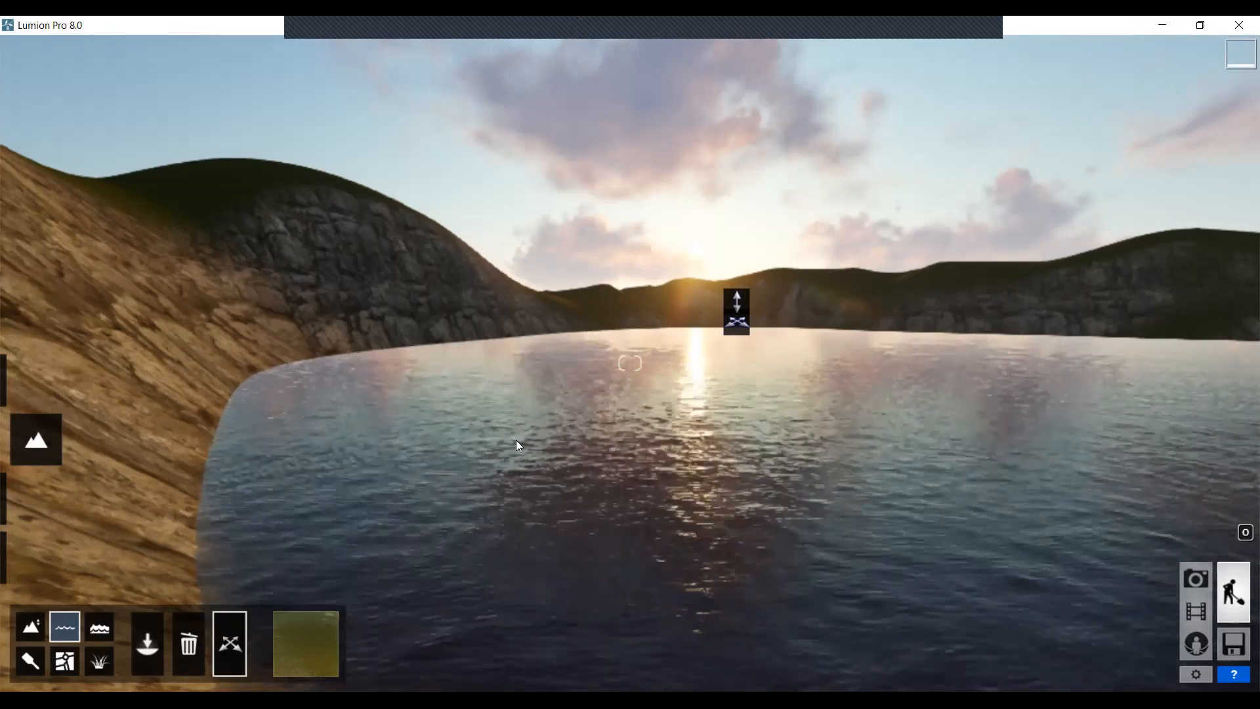
View the lake from above, bring up the material editor and switch to the object placement tools
key(s)
key(w)
right_drag(612, 448, 559, 378)
key(s)
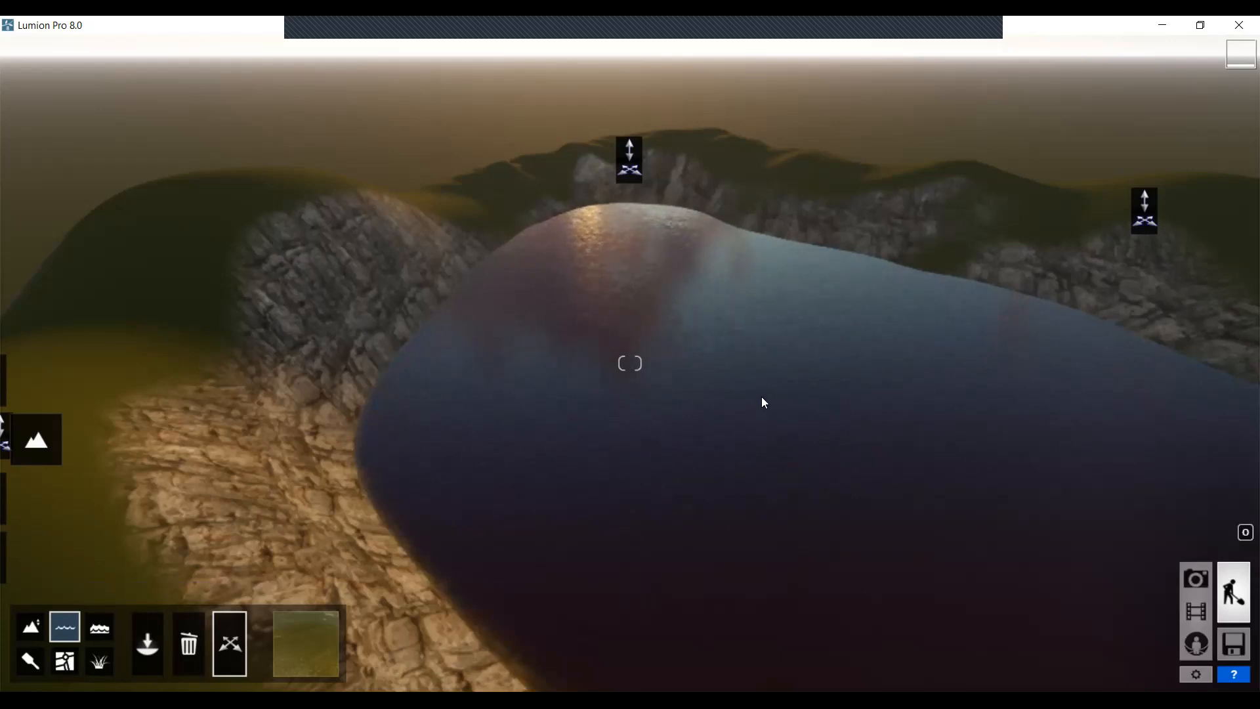
click(34, 502)
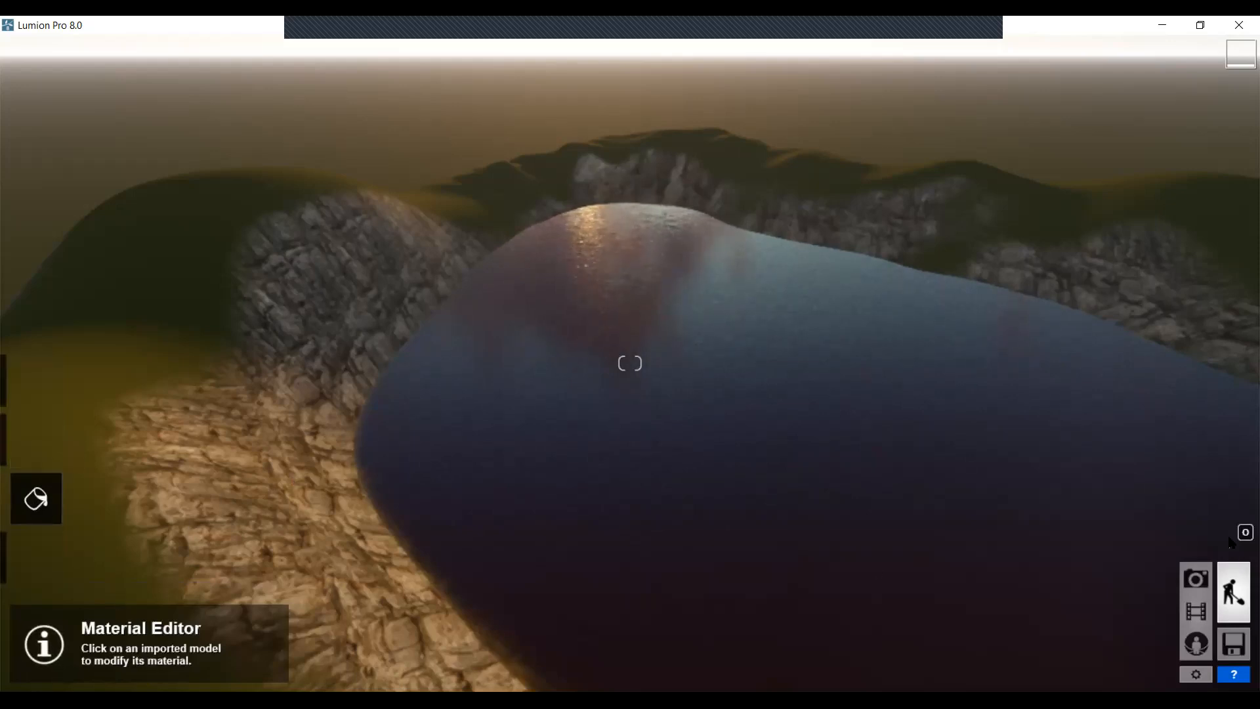
mouse_move(2, 468)
click(38, 557)
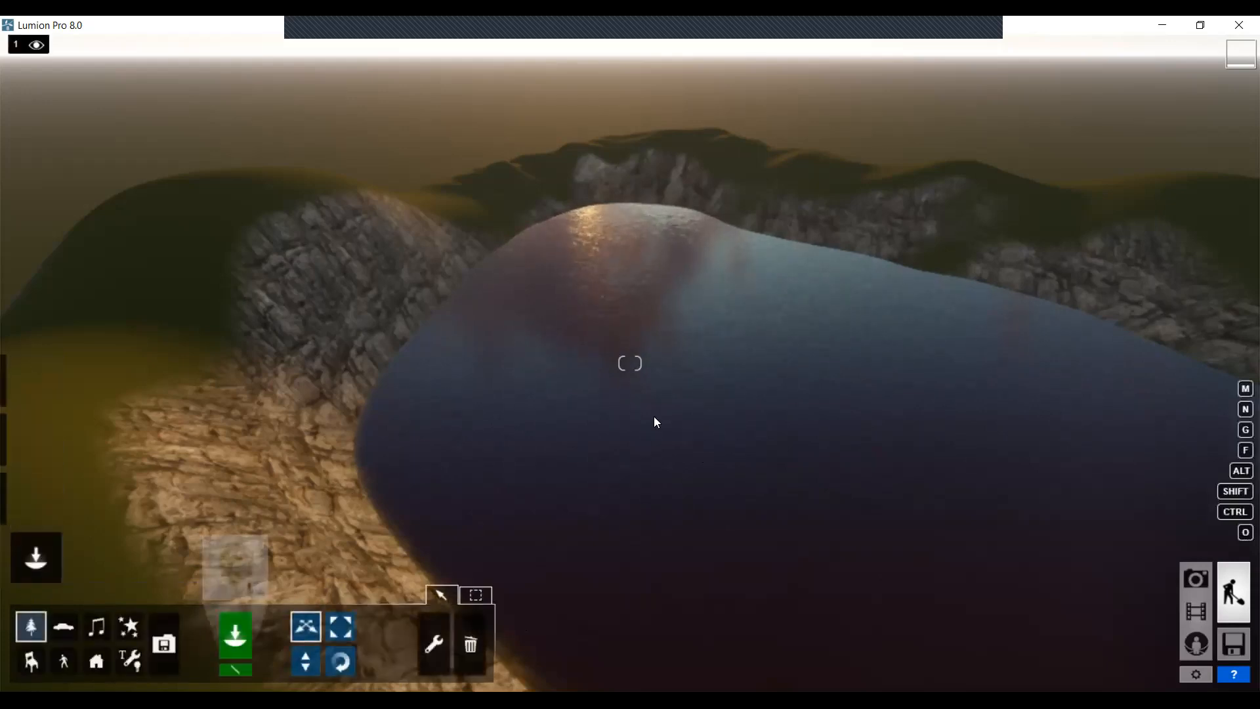
Examine the lake and the sun's reflection from a low viewpoint over the water facing the far ridge
right_drag(544, 452, 664, 414)
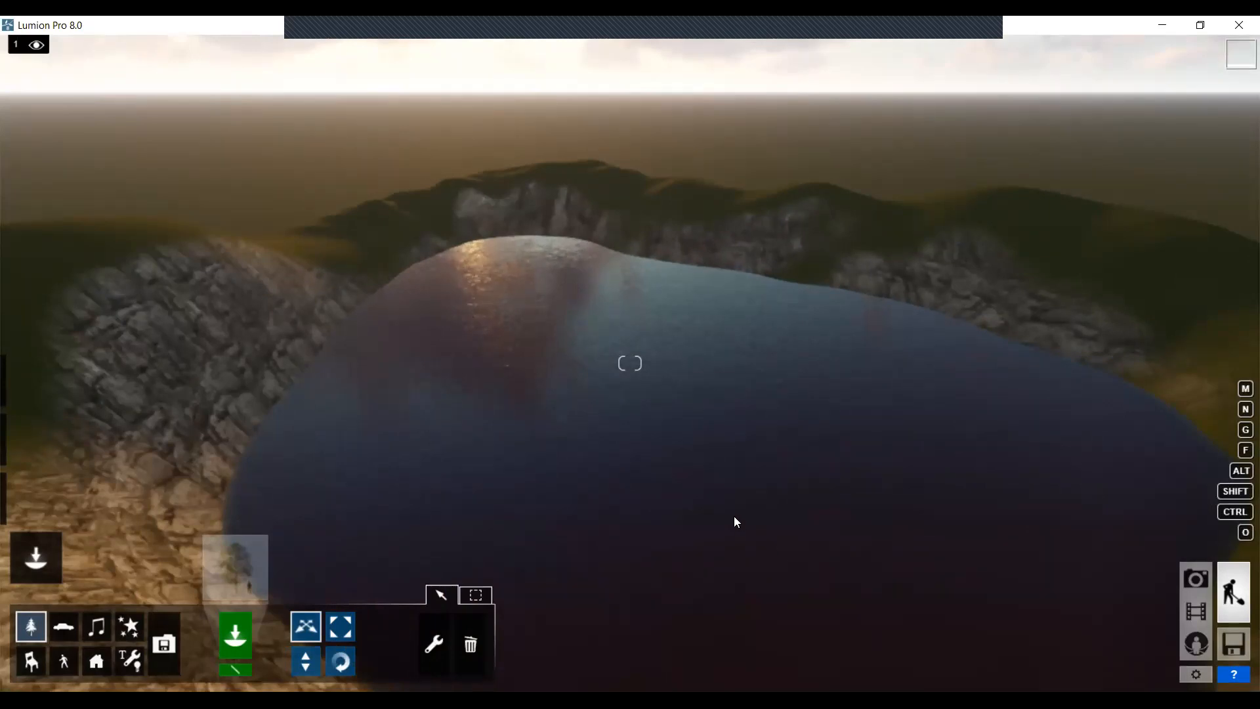
key(w)
key(e)
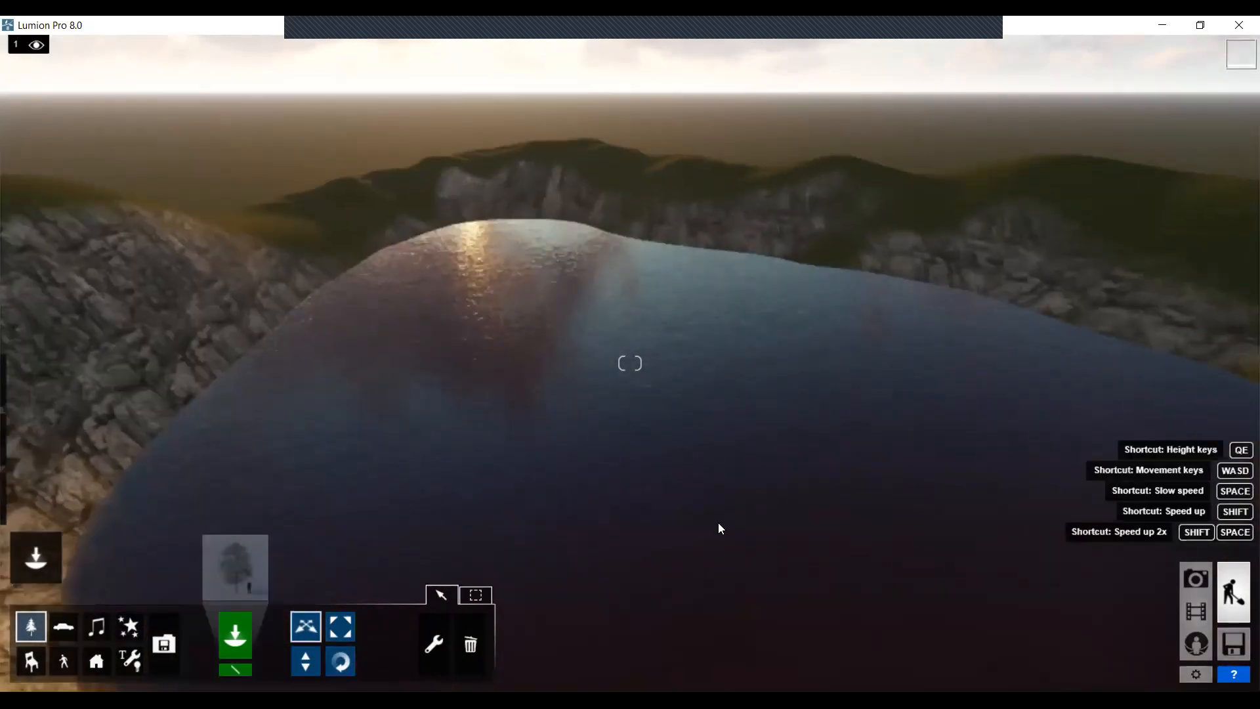
right_drag(765, 683, 712, 616)
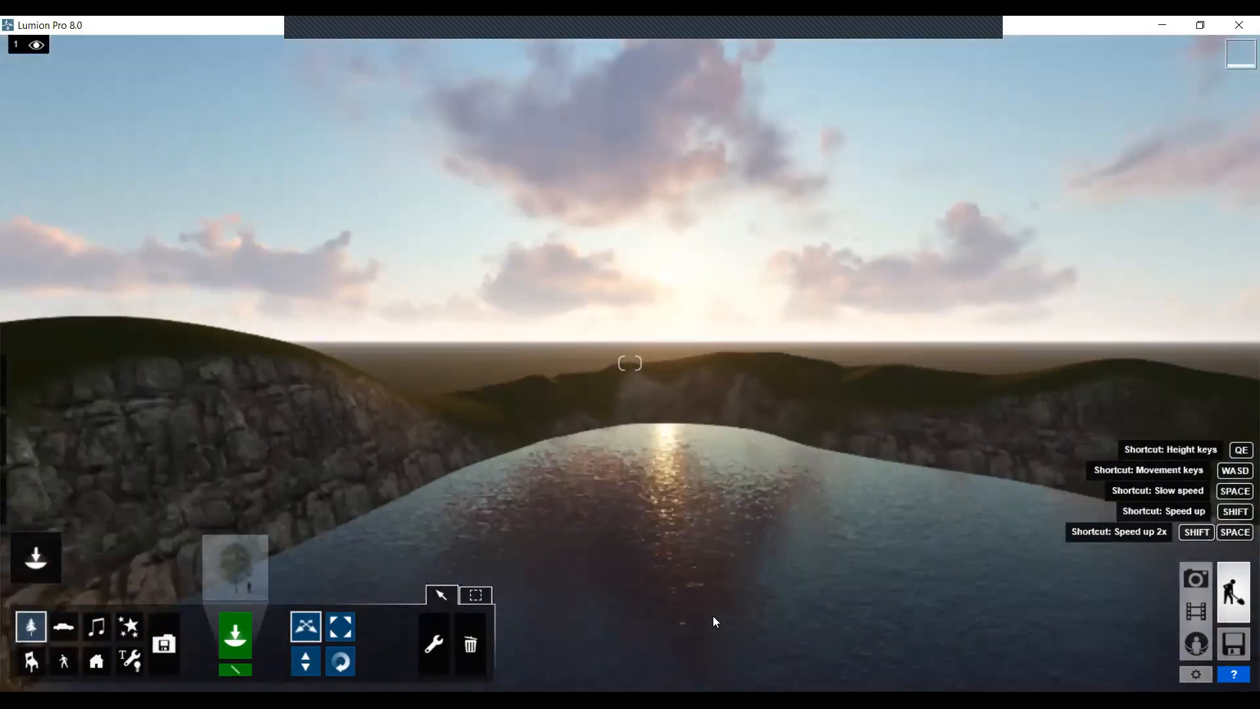
key(e)
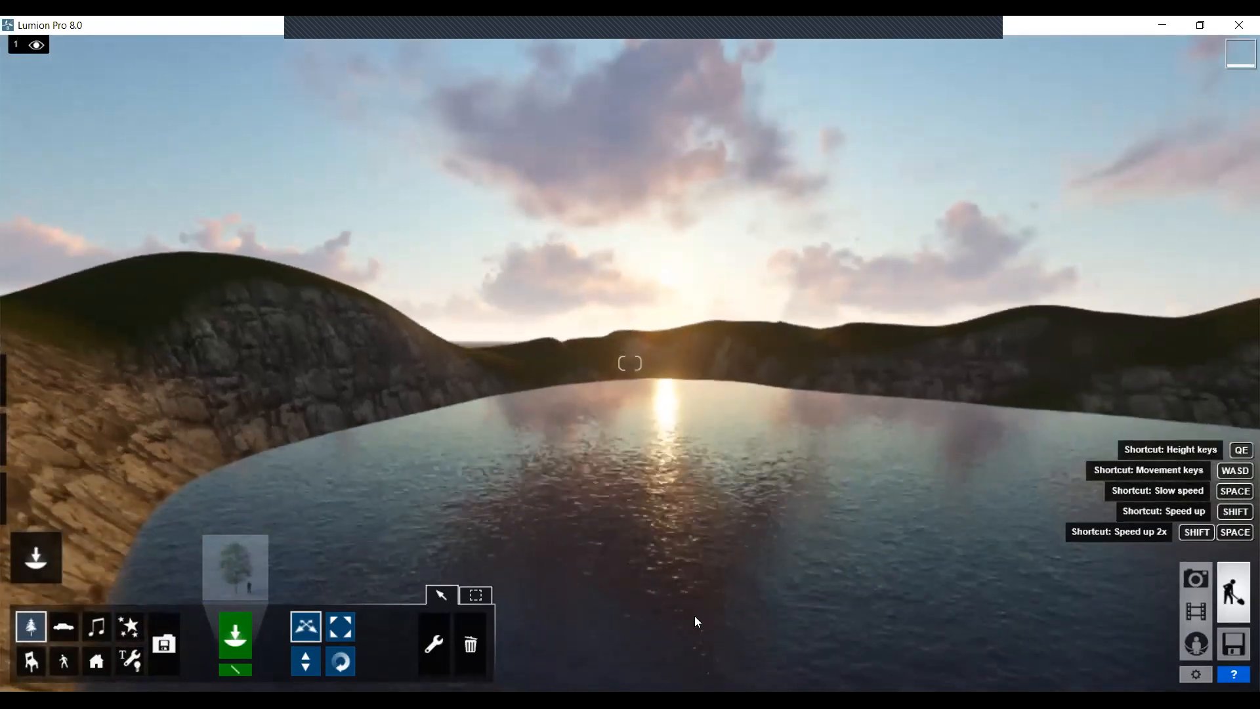
key(e)
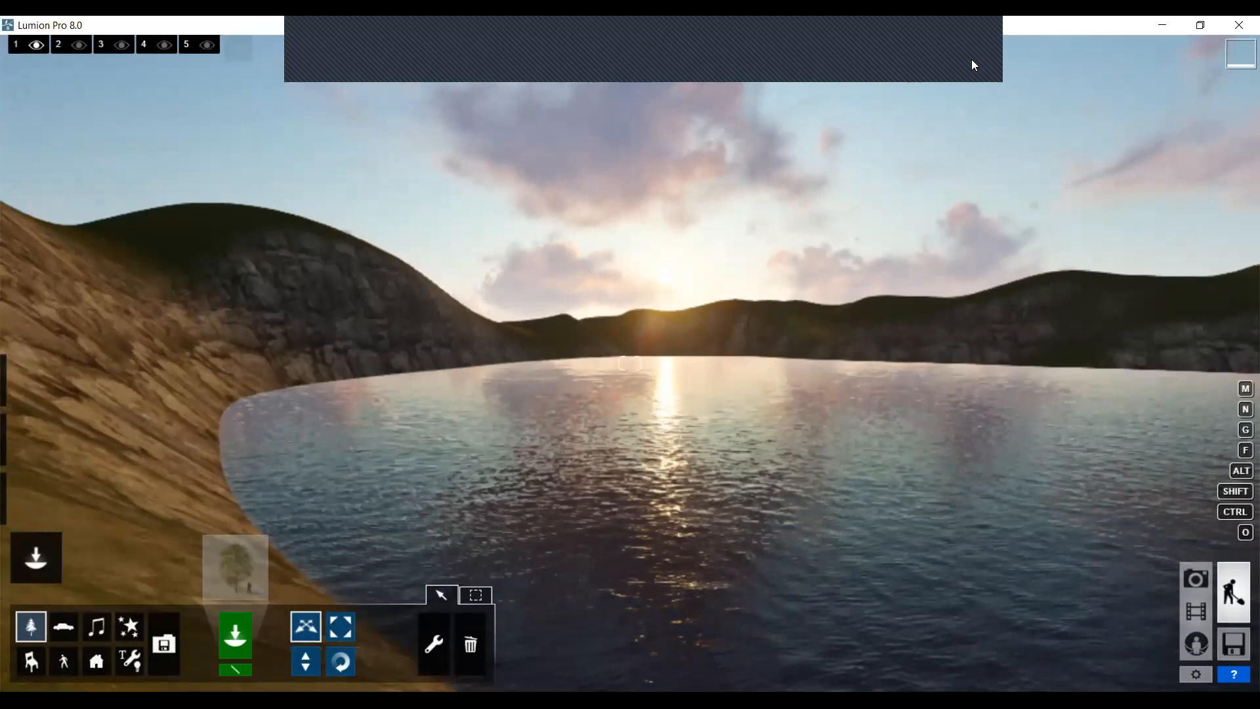
mouse_move(46, 403)
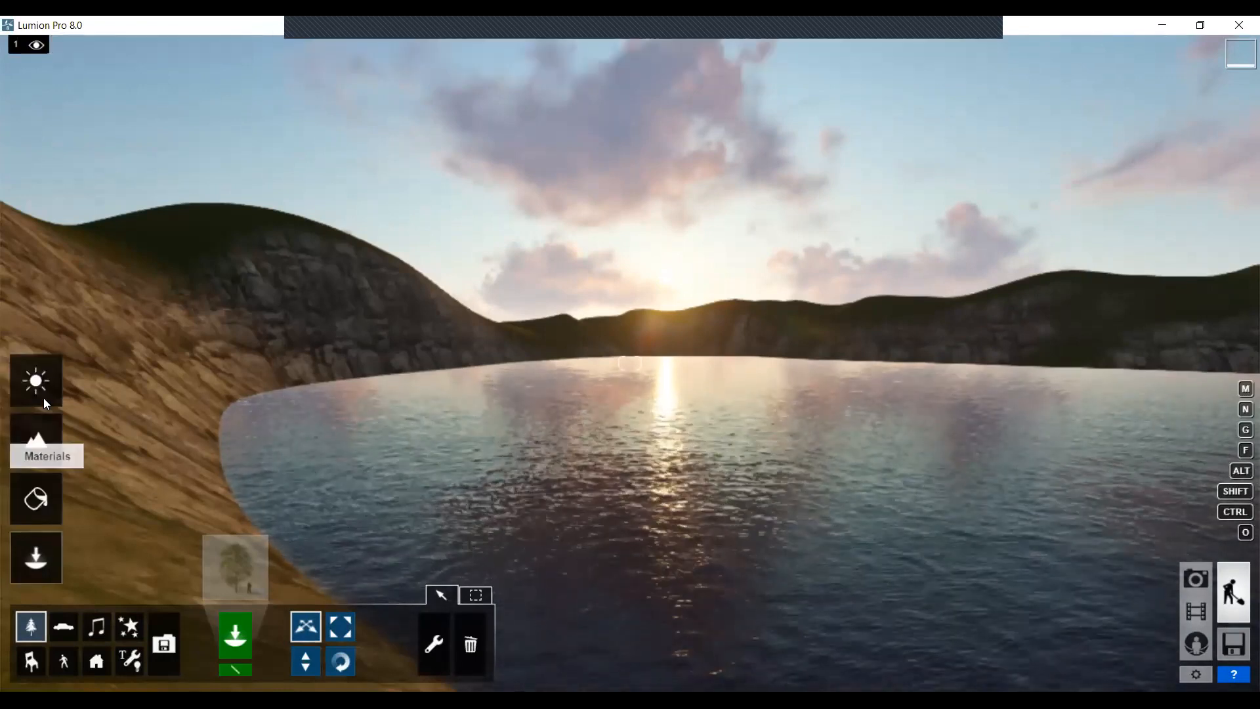
right_drag(565, 461, 523, 475)
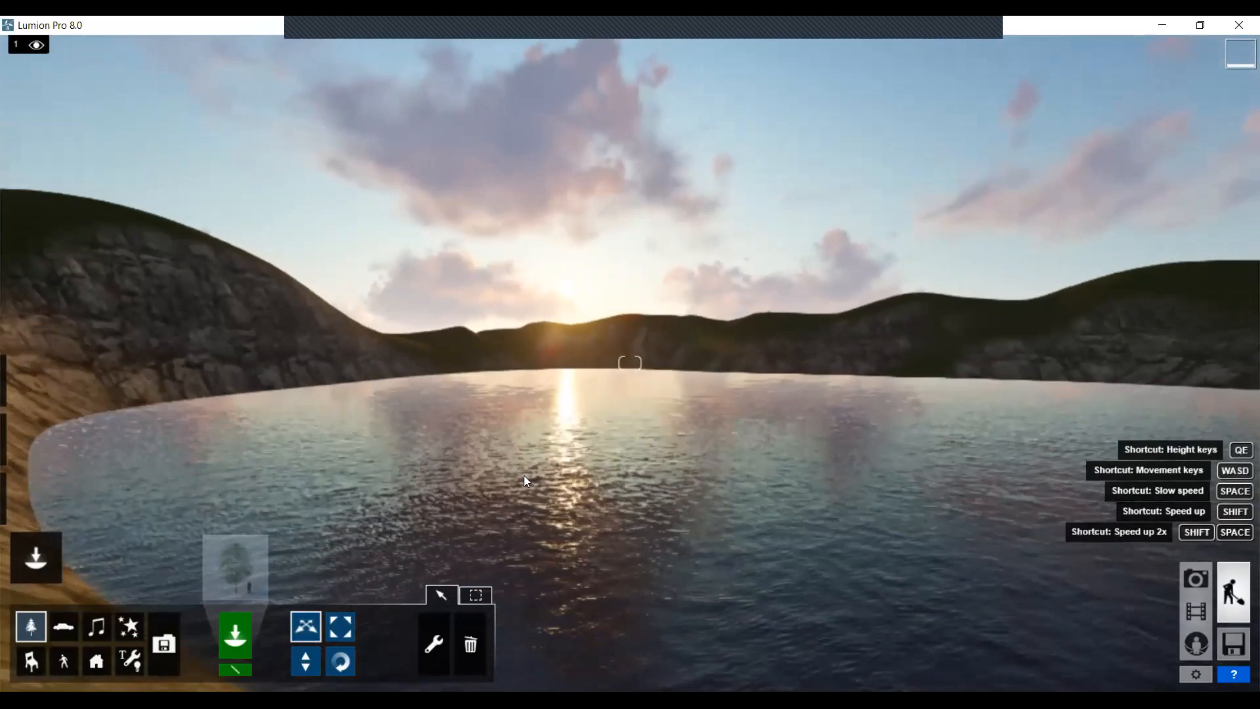
Switch to water editing in the landscape mode and examine the terrain surrounding the lake from above
click(26, 447)
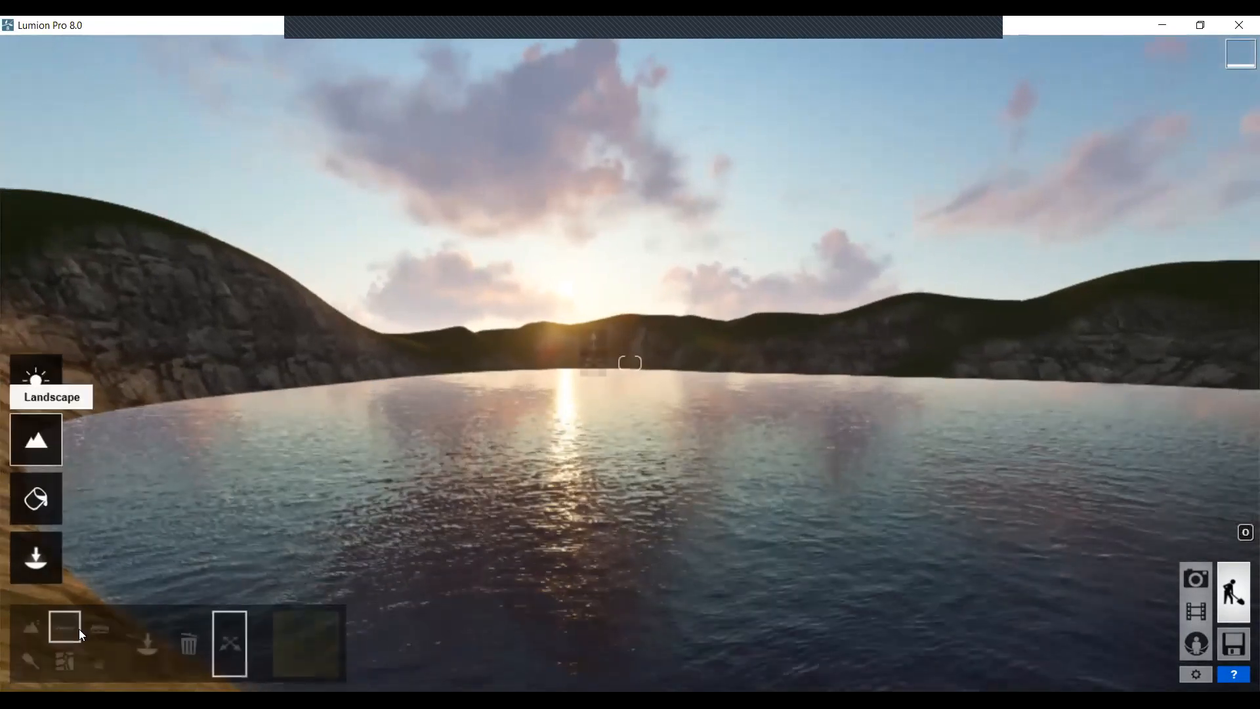
click(65, 627)
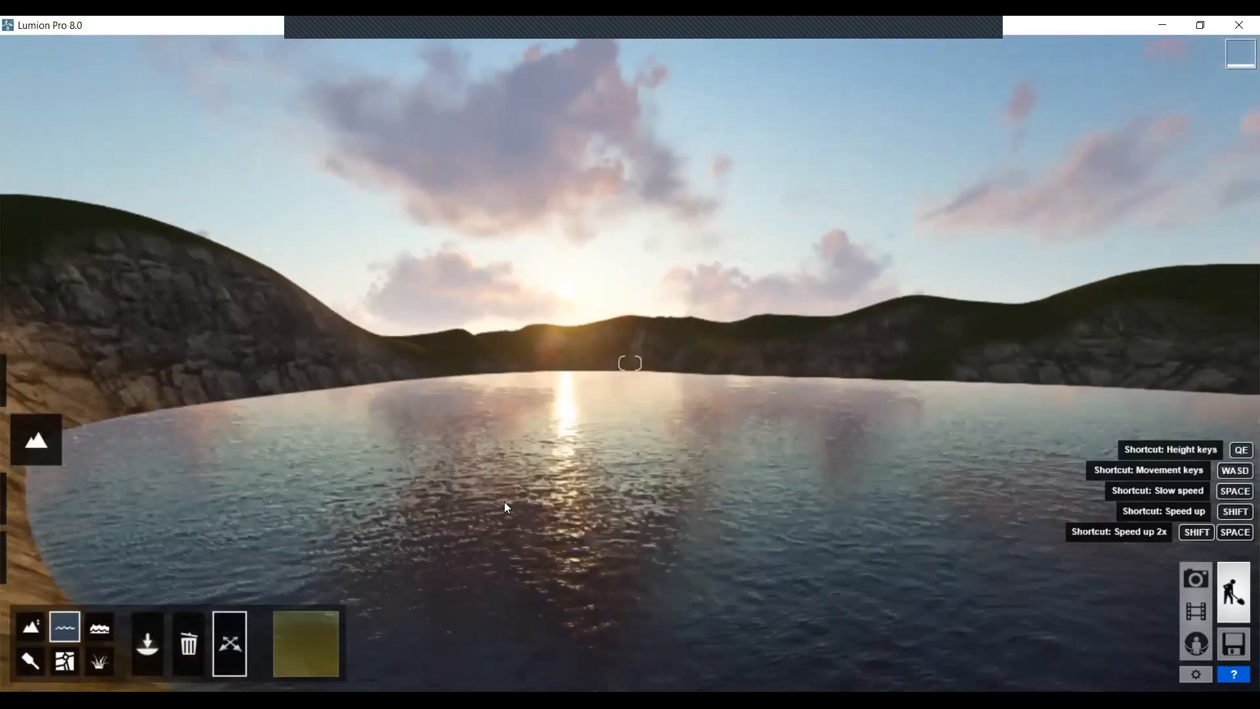
key(q)
right_drag(510, 442, 461, 375)
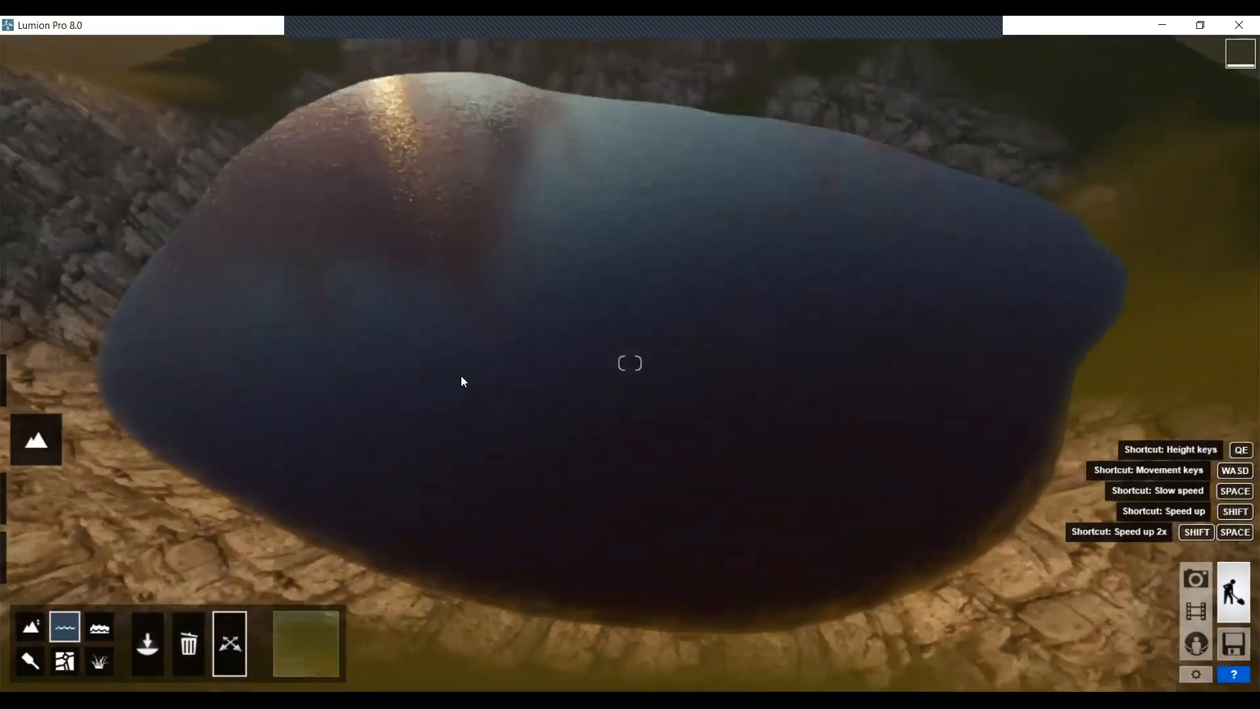
key(q)
key(q)
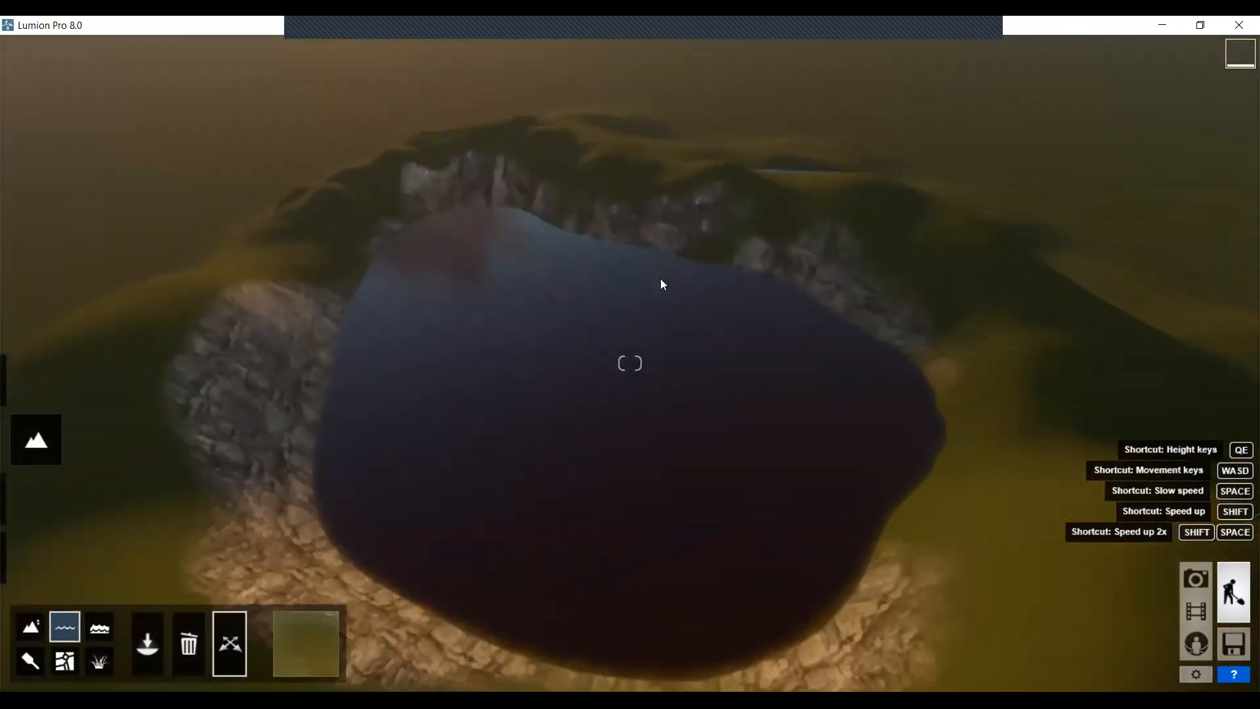
key(q)
right_drag(394, 229, 385, 289)
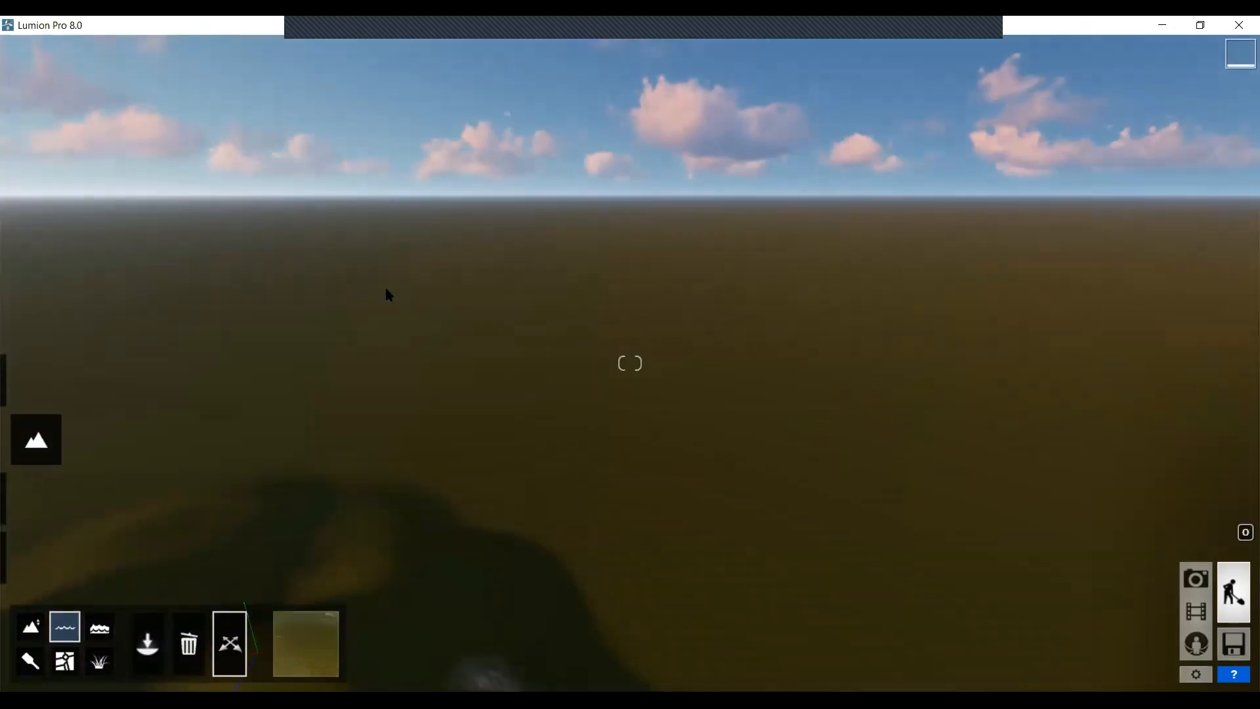
key(s)
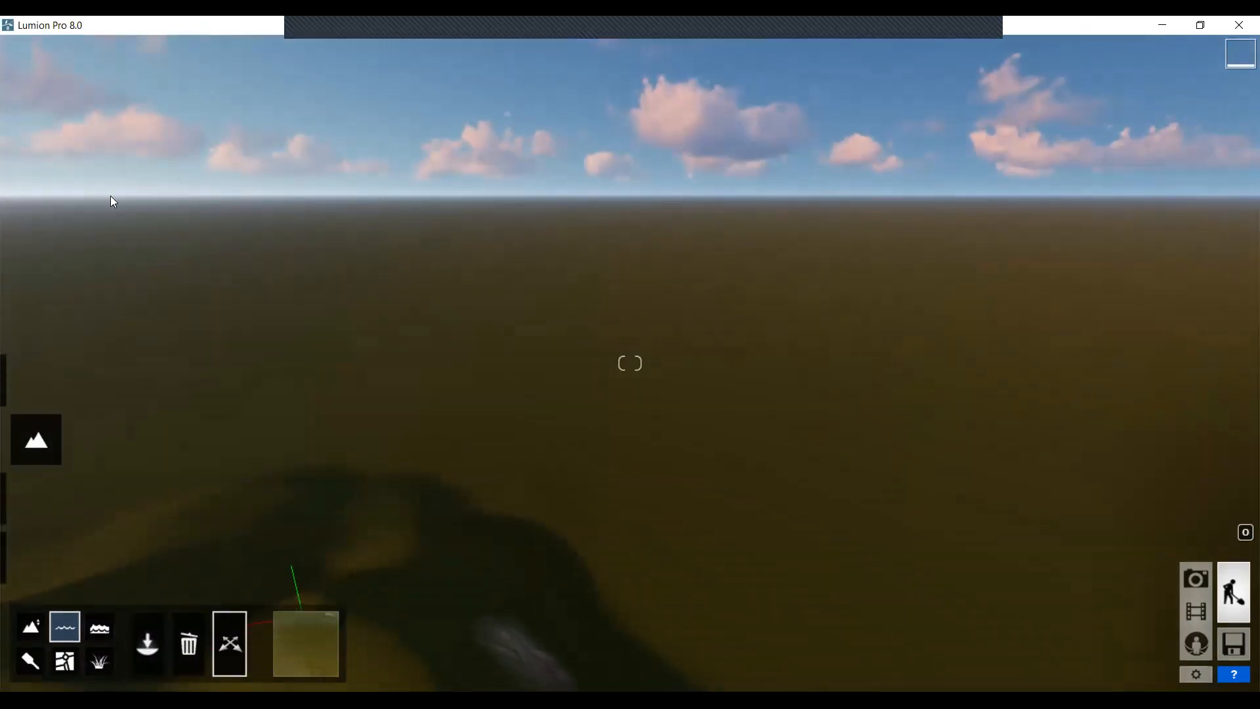
right_drag(629, 246, 576, 237)
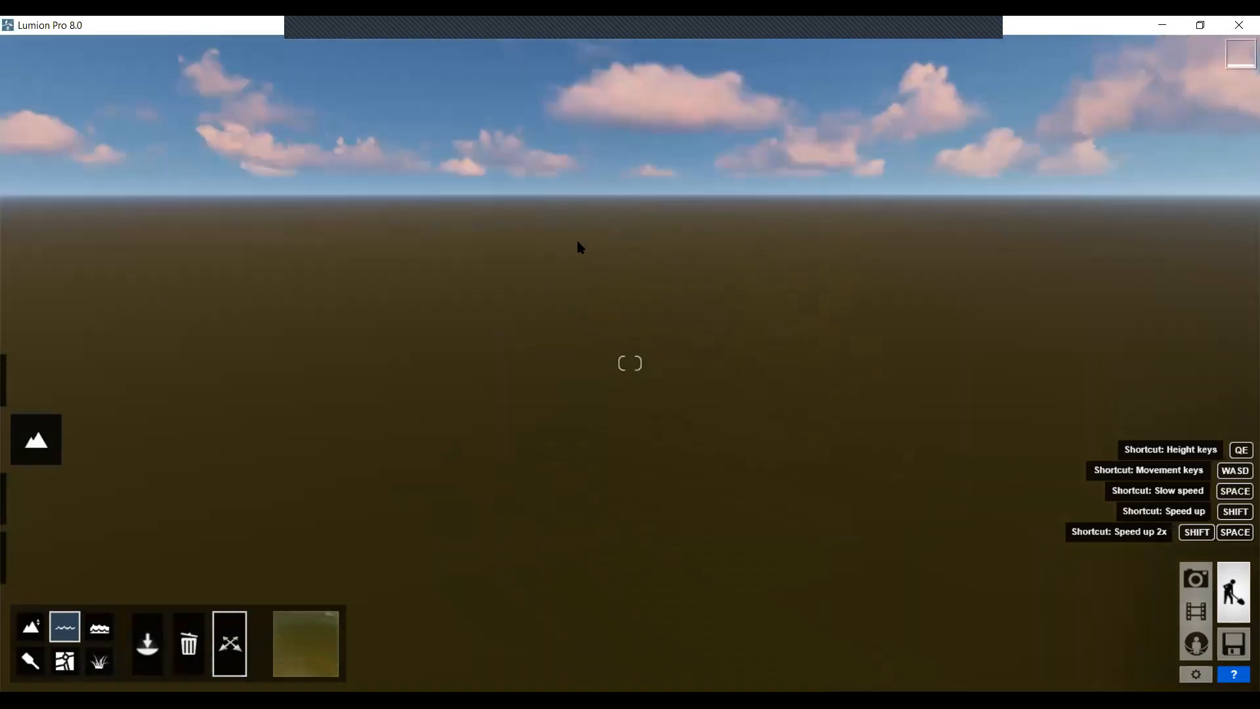
right_drag(262, 249, 67, 307)
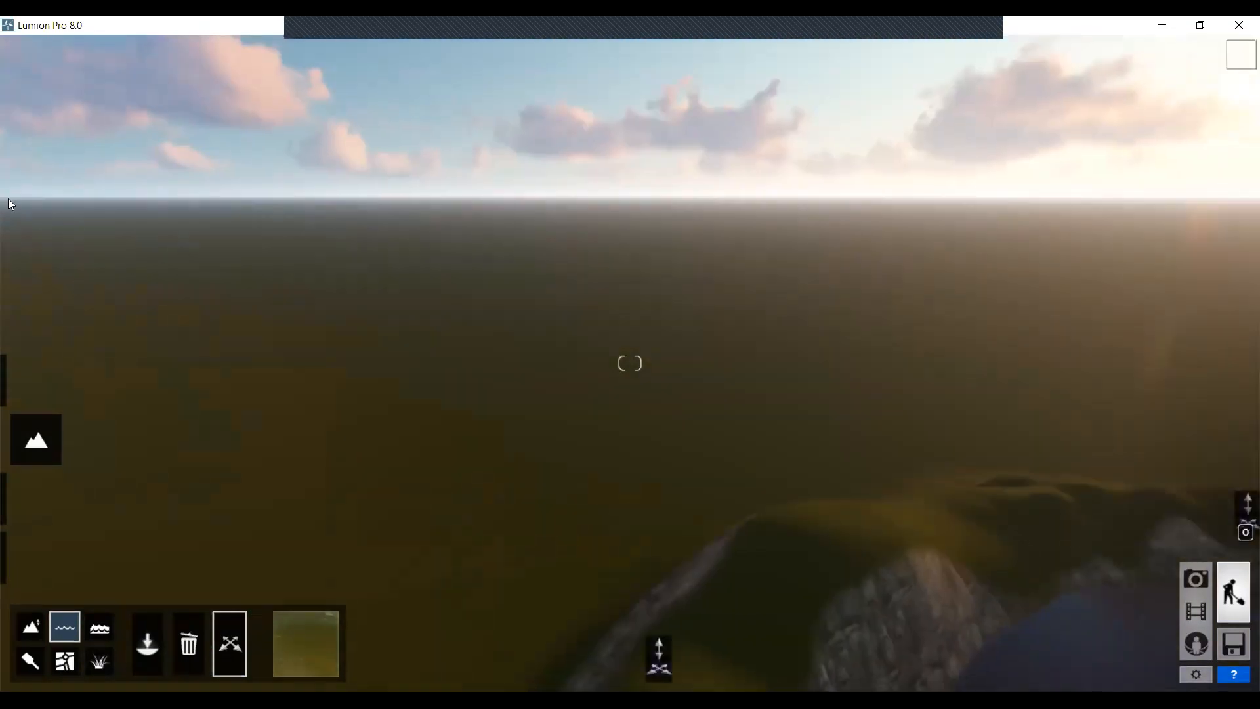
right_drag(520, 218, 498, 170)
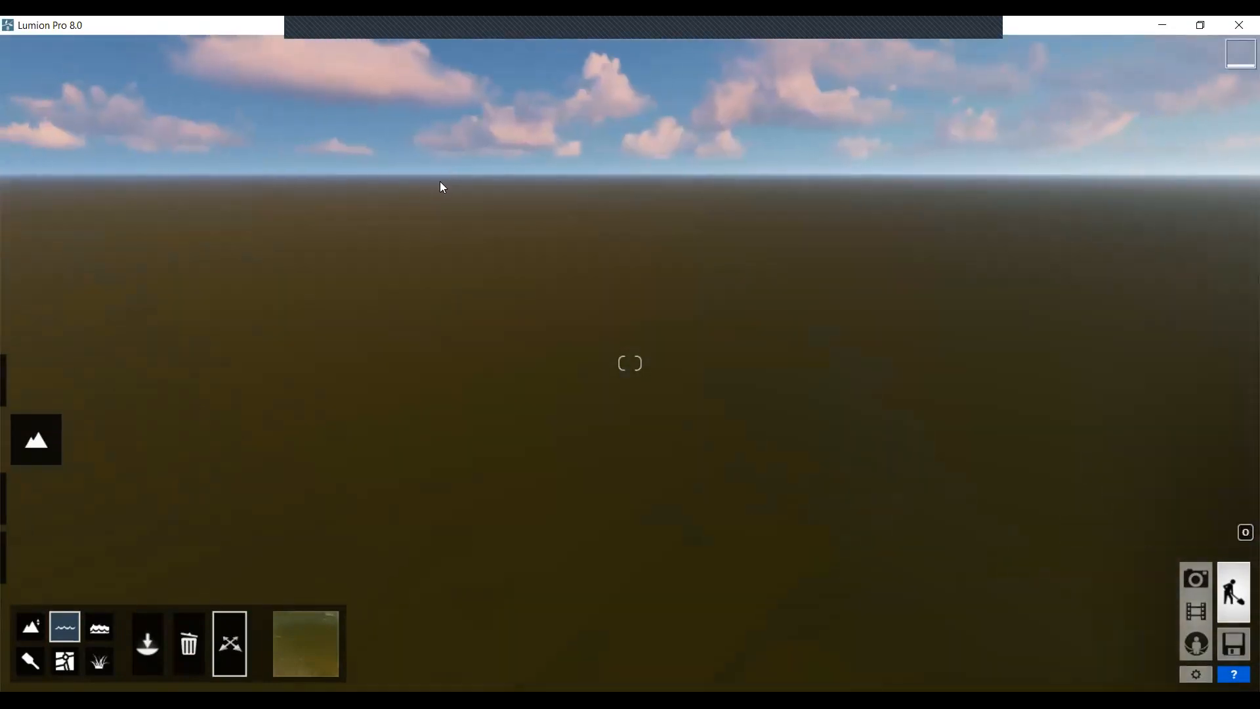
right_drag(507, 390, 13, 232)
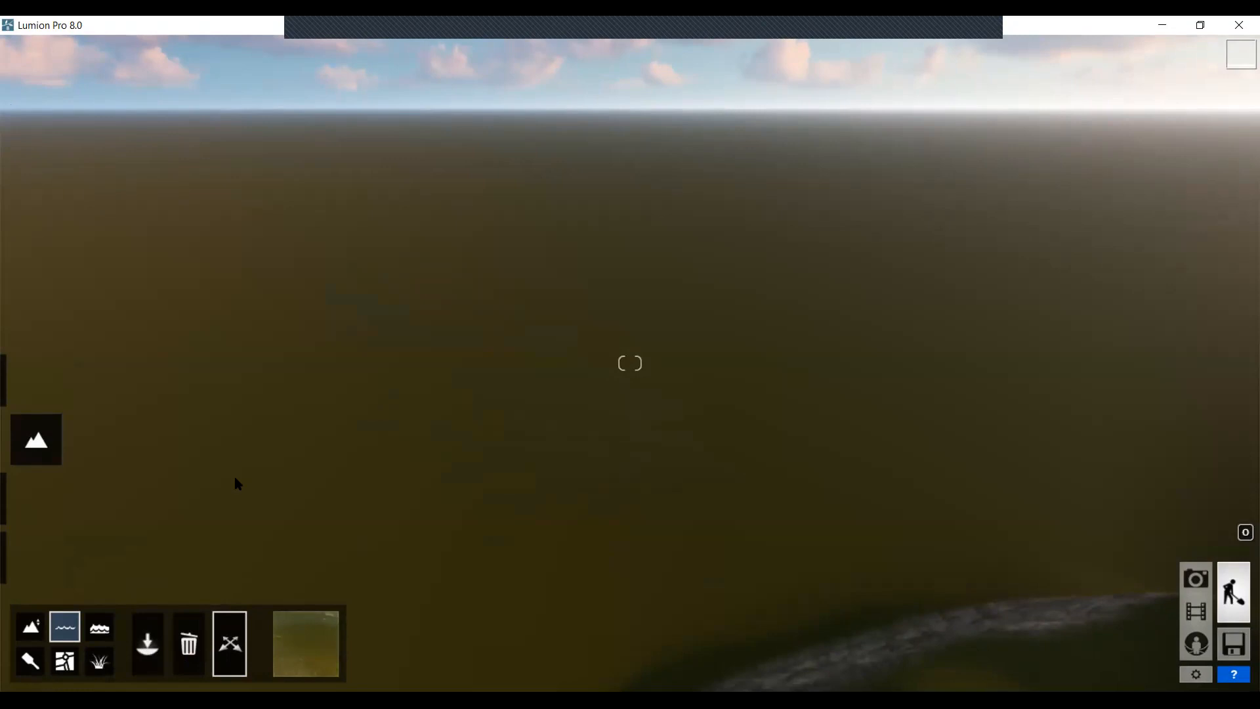
Turn on the ocean so that it surrounds the terrain, and inspect the water in several directions
click(97, 631)
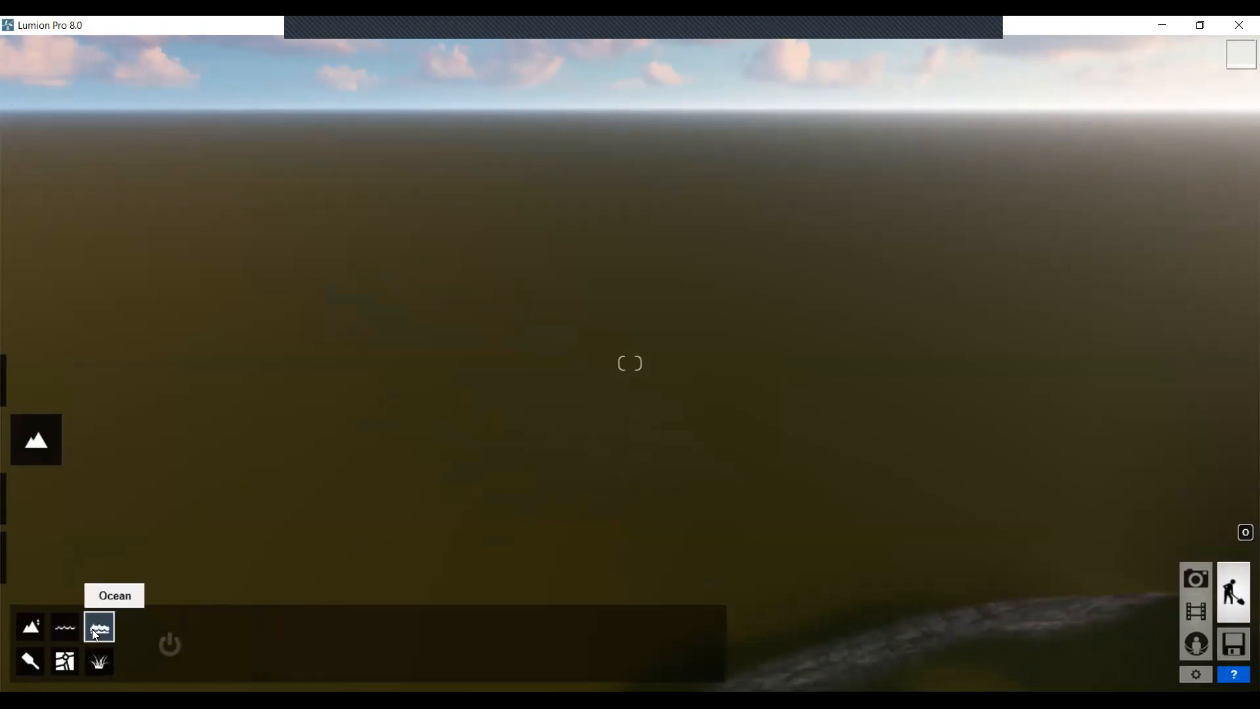
click(169, 645)
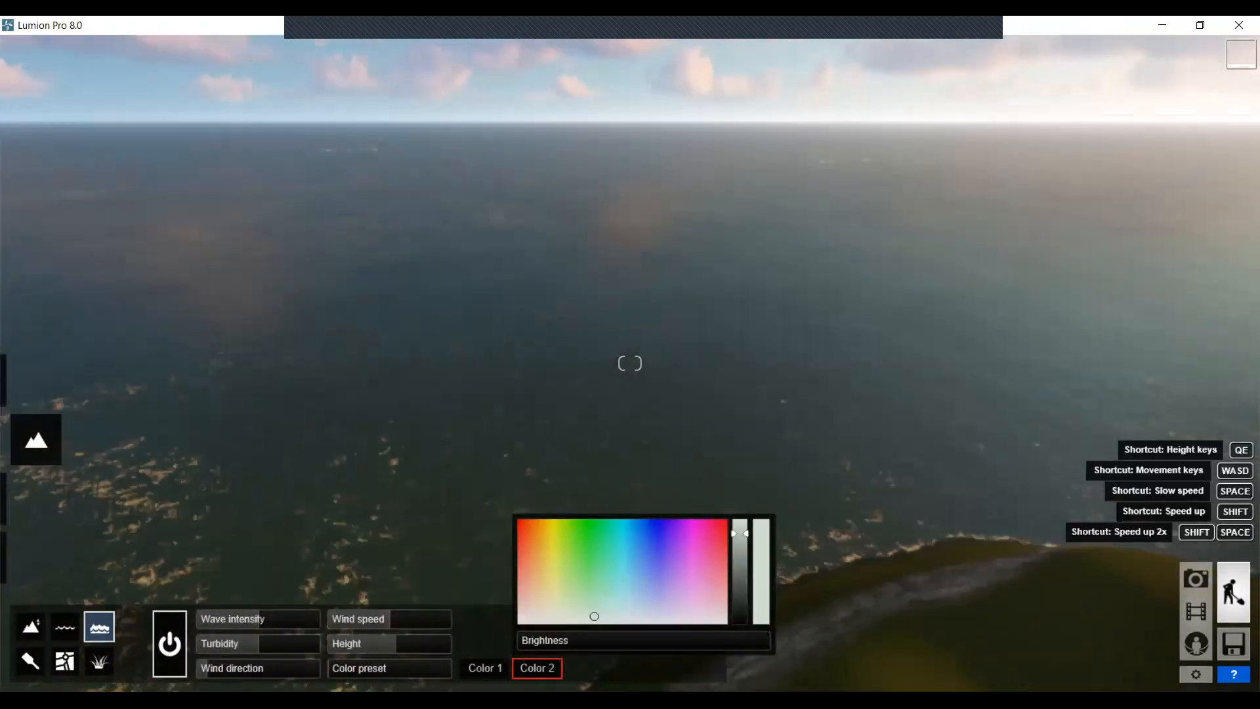
right_drag(630, 363, 1116, 360)
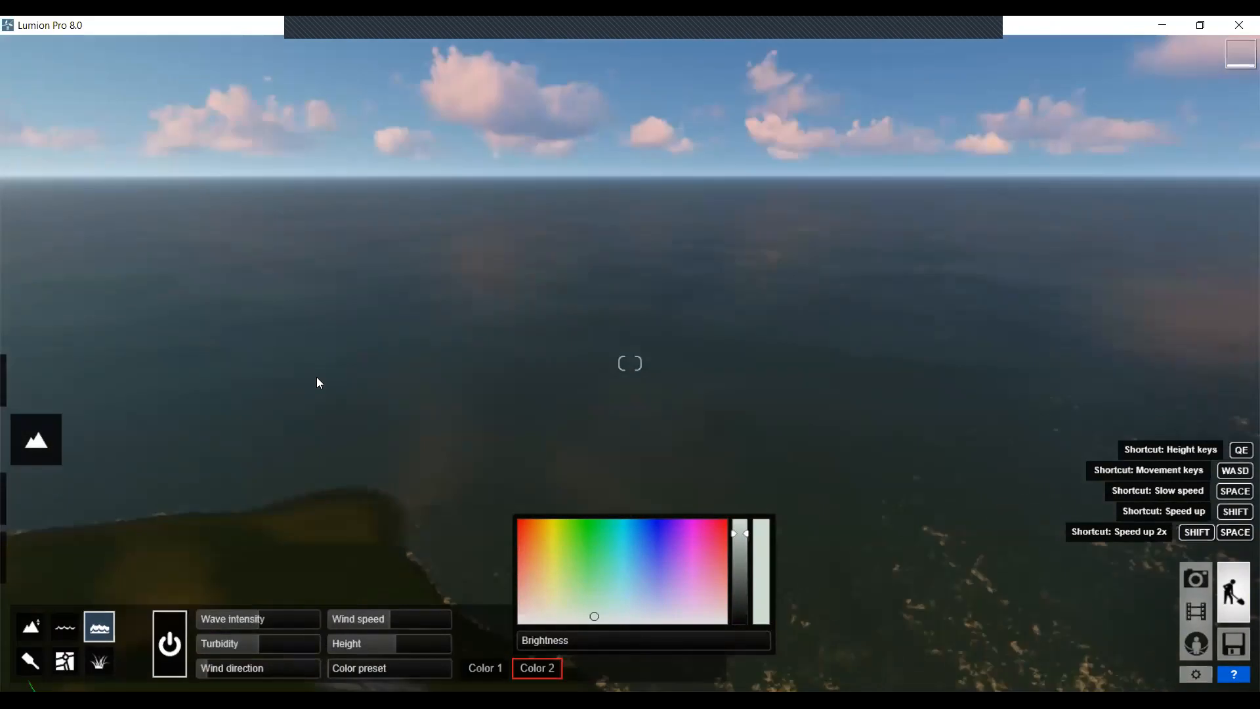
right_drag(317, 377, 804, 364)
right_drag(565, 310, 554, 312)
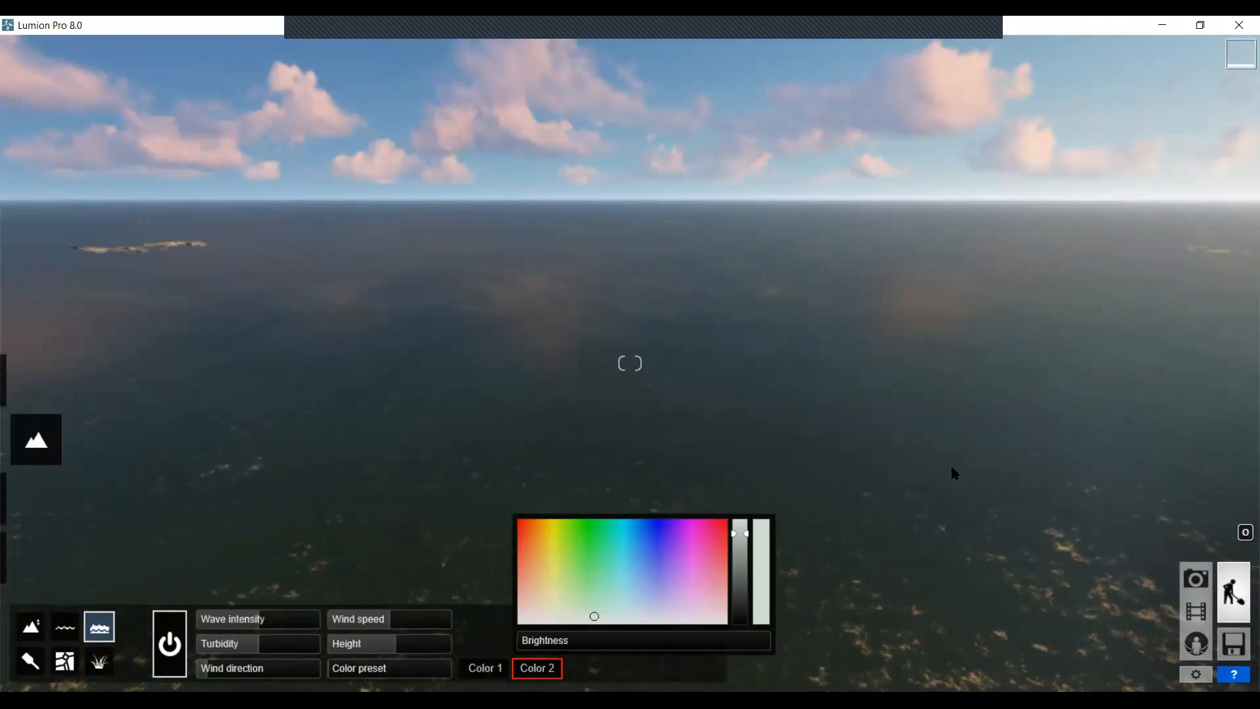
right_drag(915, 442, 990, 405)
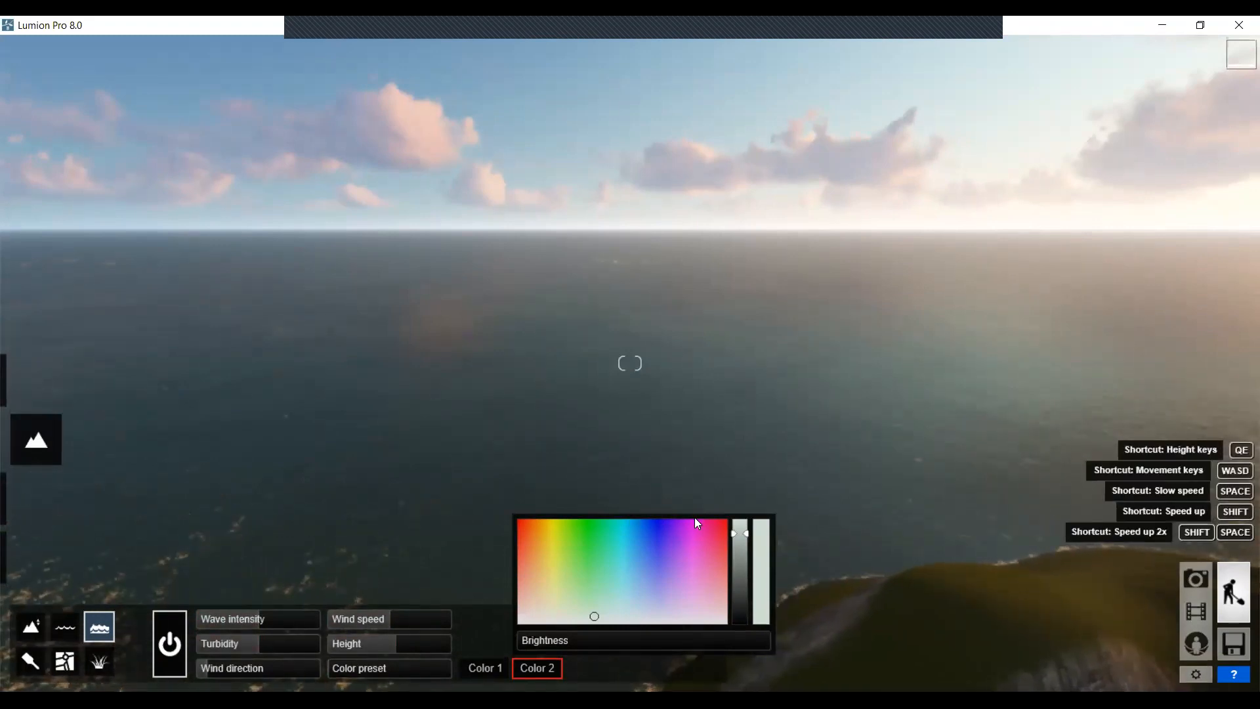
Raise the ocean's wave intensity to 0.8, with the hillside shoreline in view
key(e)
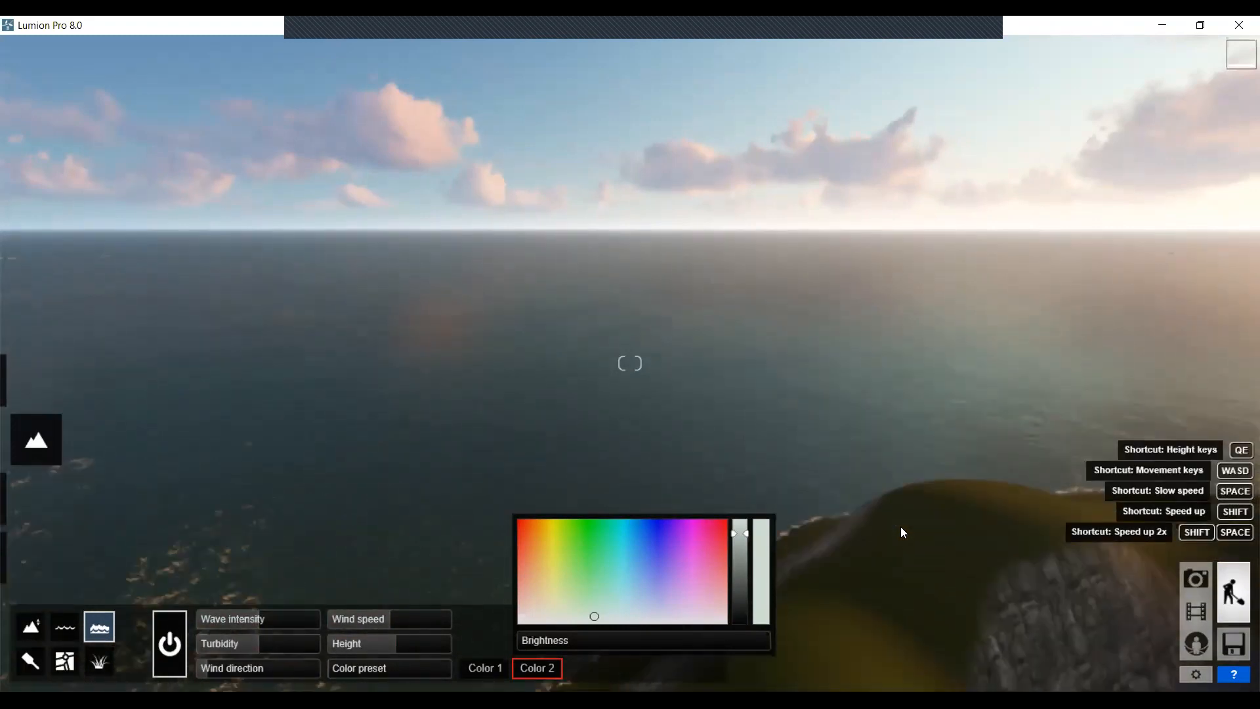
key(e)
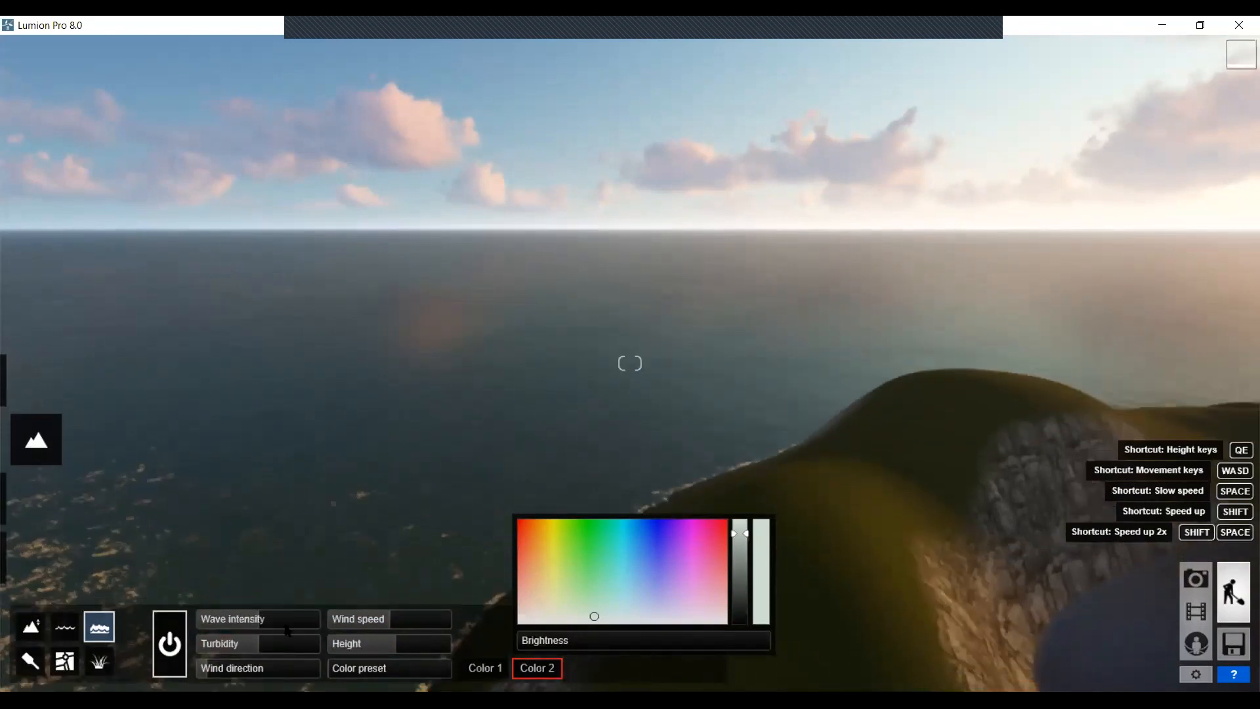
key(e)
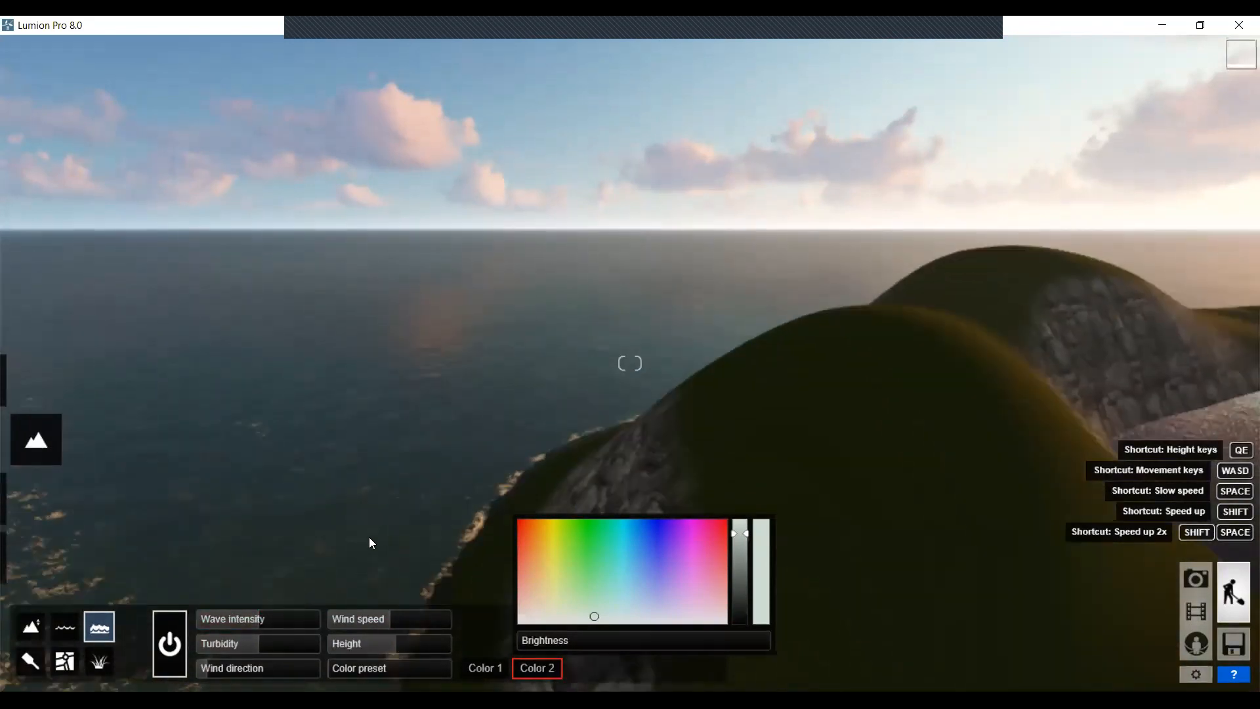
key(a)
right_drag(468, 485, 329, 496)
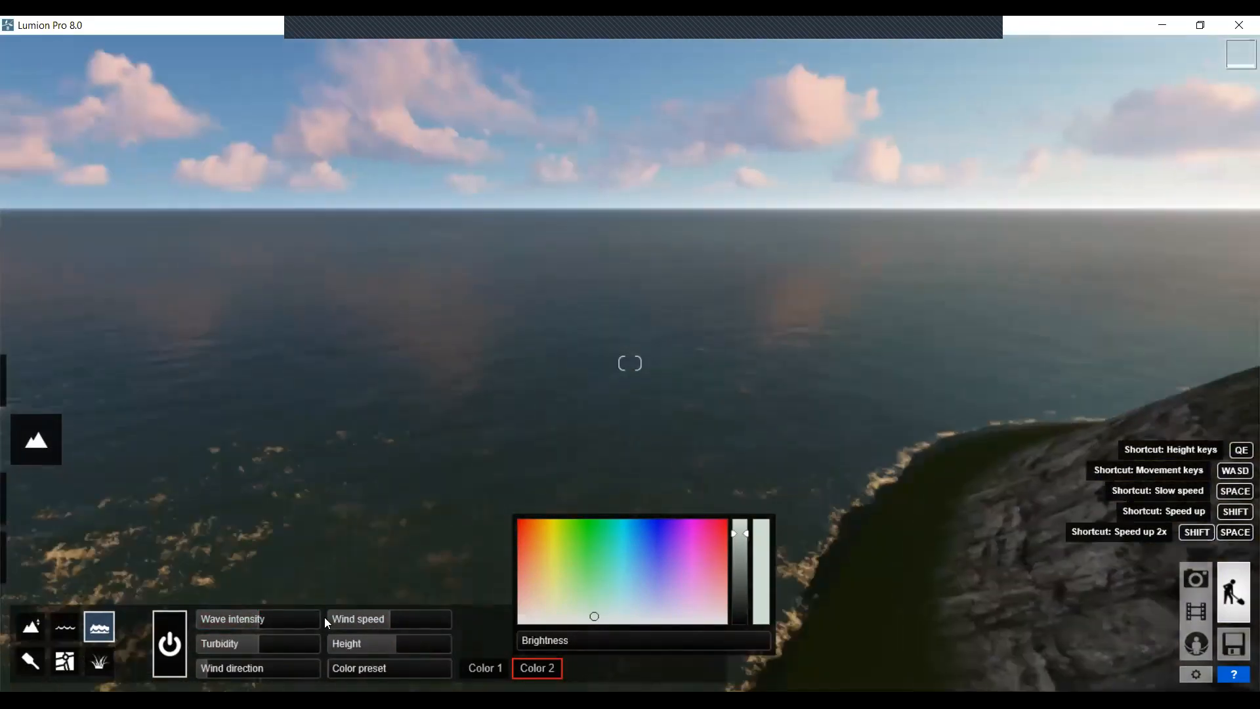
drag(230, 620, 292, 621)
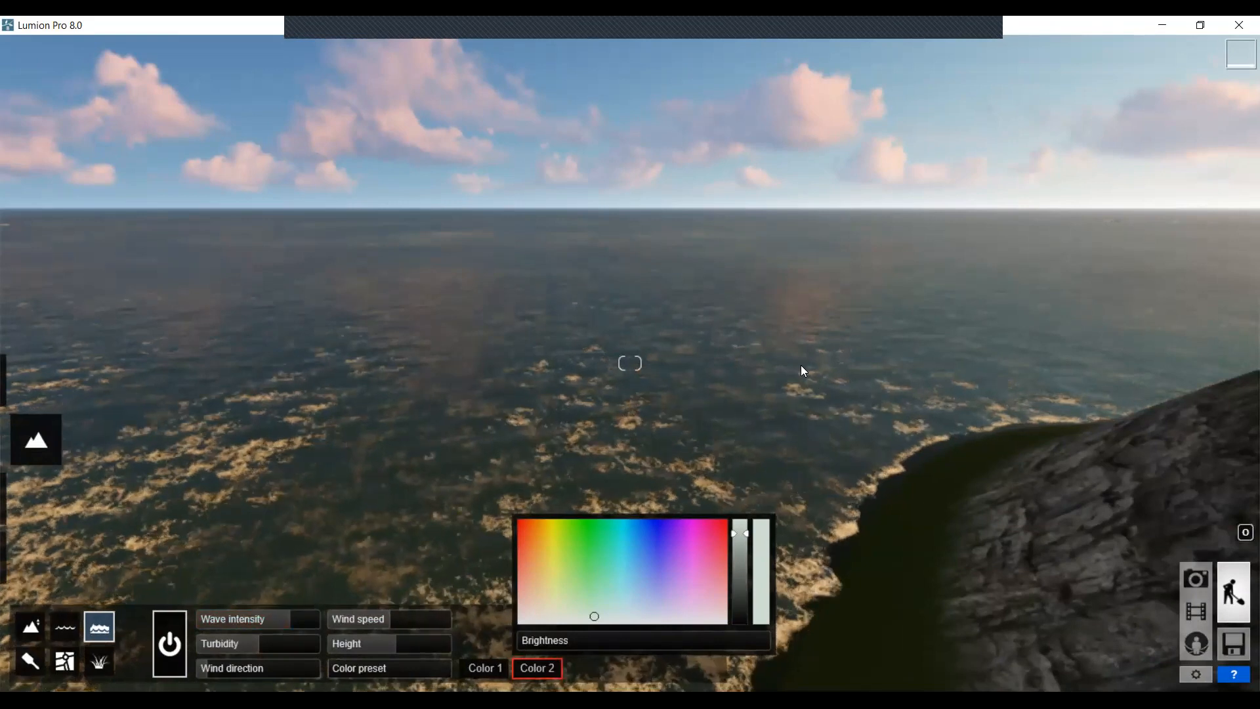
Increase the ocean's turbidity to a high level and shift its wind direction
right_drag(1014, 380, 983, 375)
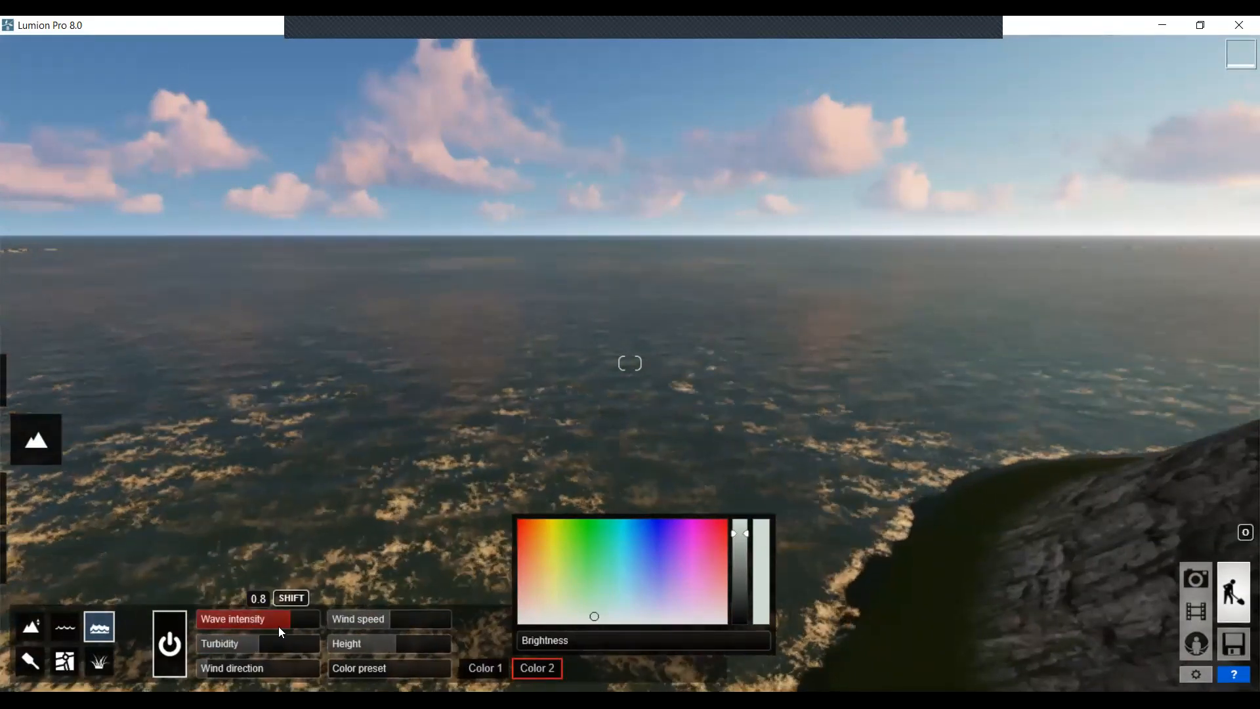
drag(248, 651, 300, 650)
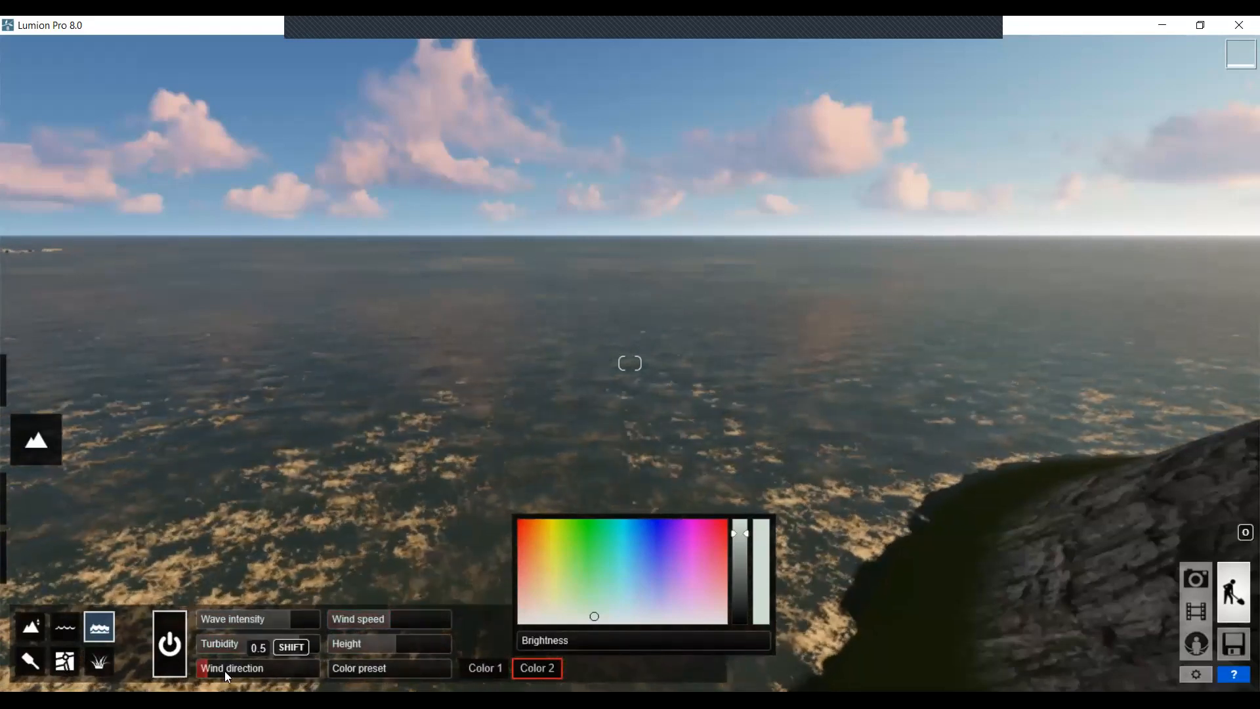
drag(231, 668, 257, 664)
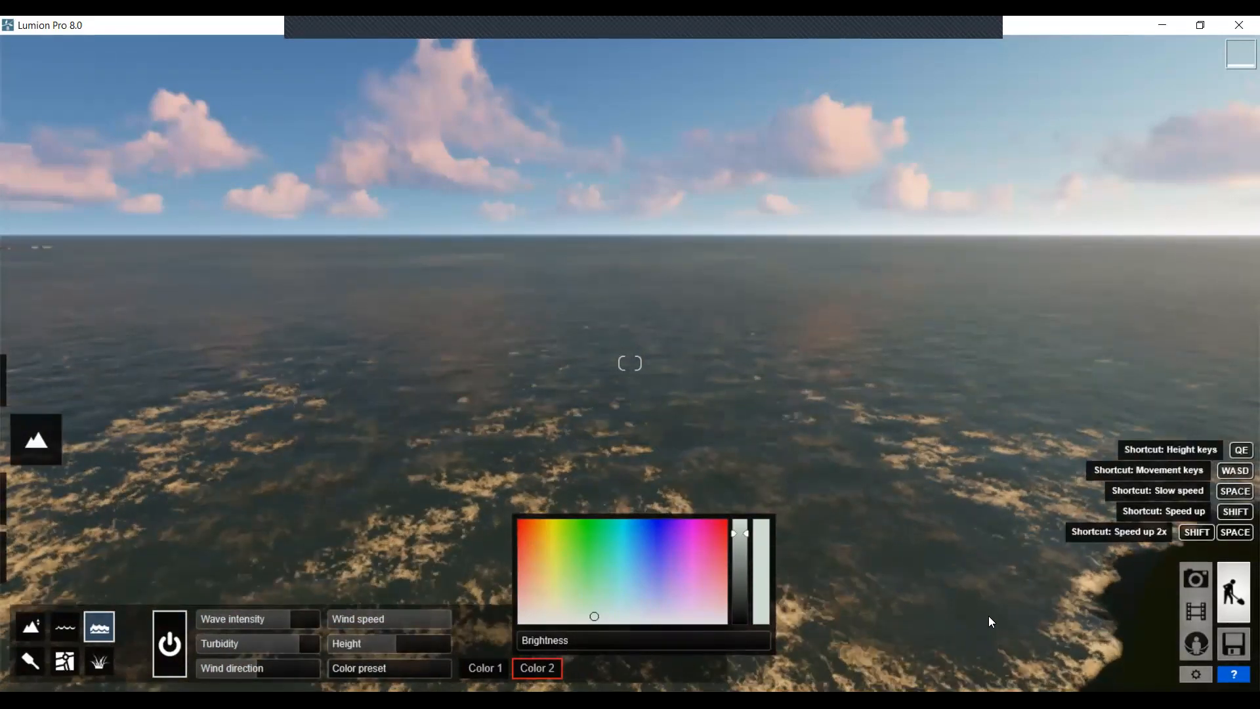
Set the ocean's wind speed to its maximum and inspect the waves along the shoreline
key(e)
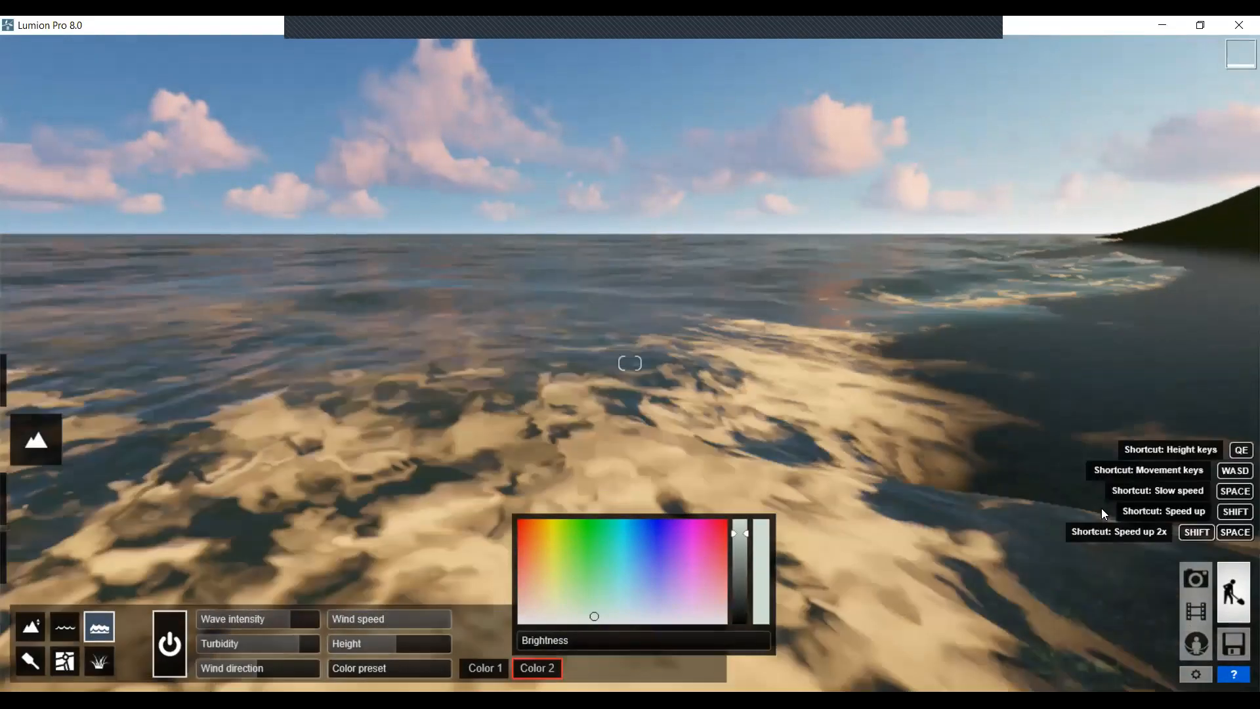
key(d)
key(d)
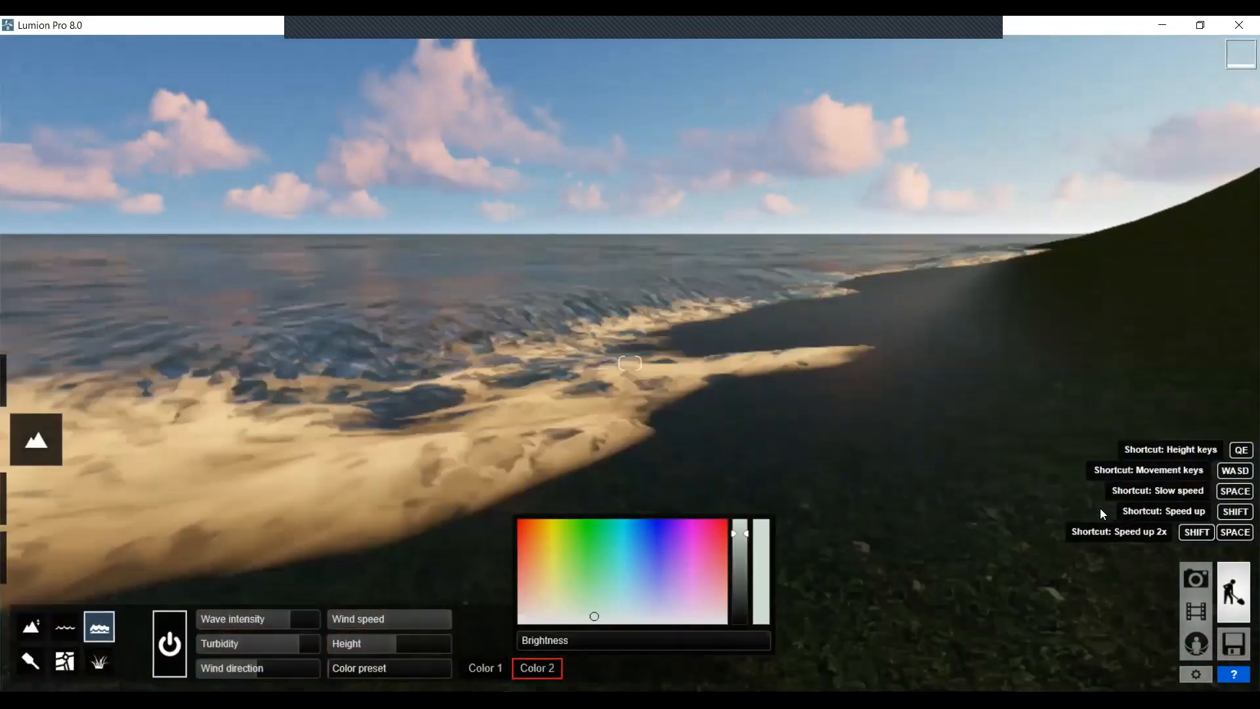
right_drag(1091, 517, 824, 546)
drag(364, 619, 845, 612)
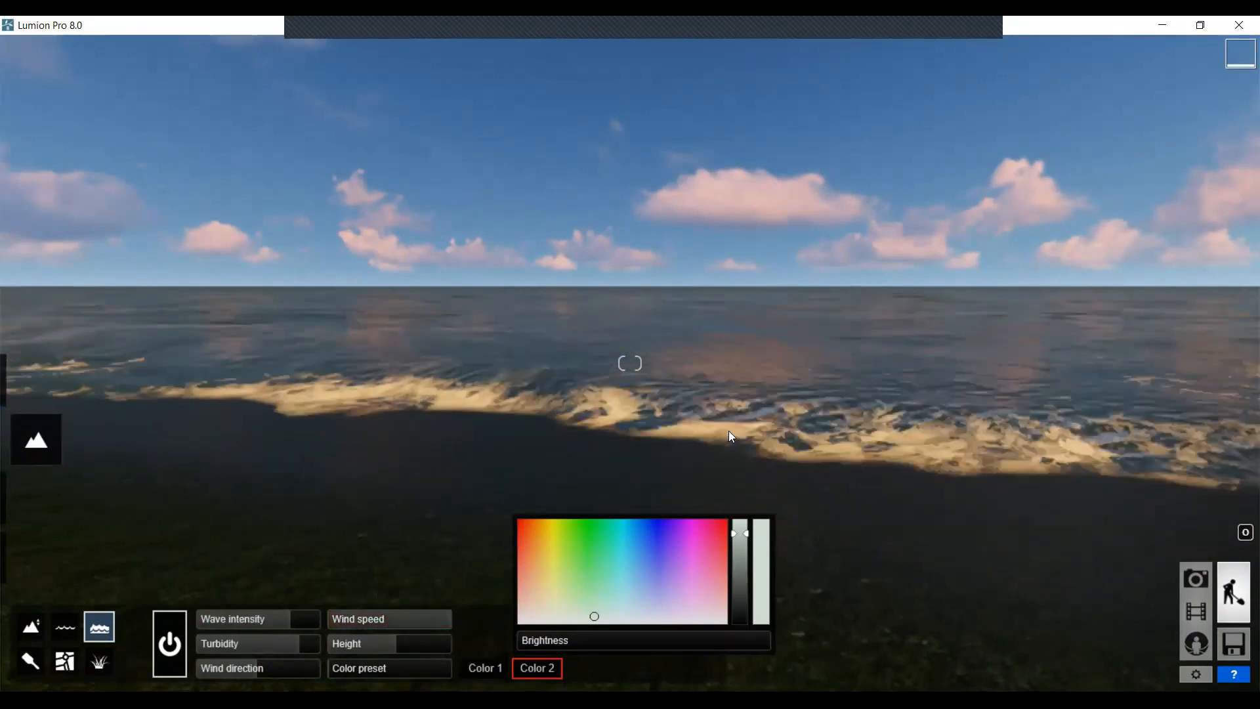
right_drag(731, 436, 791, 439)
right_drag(533, 431, 232, 448)
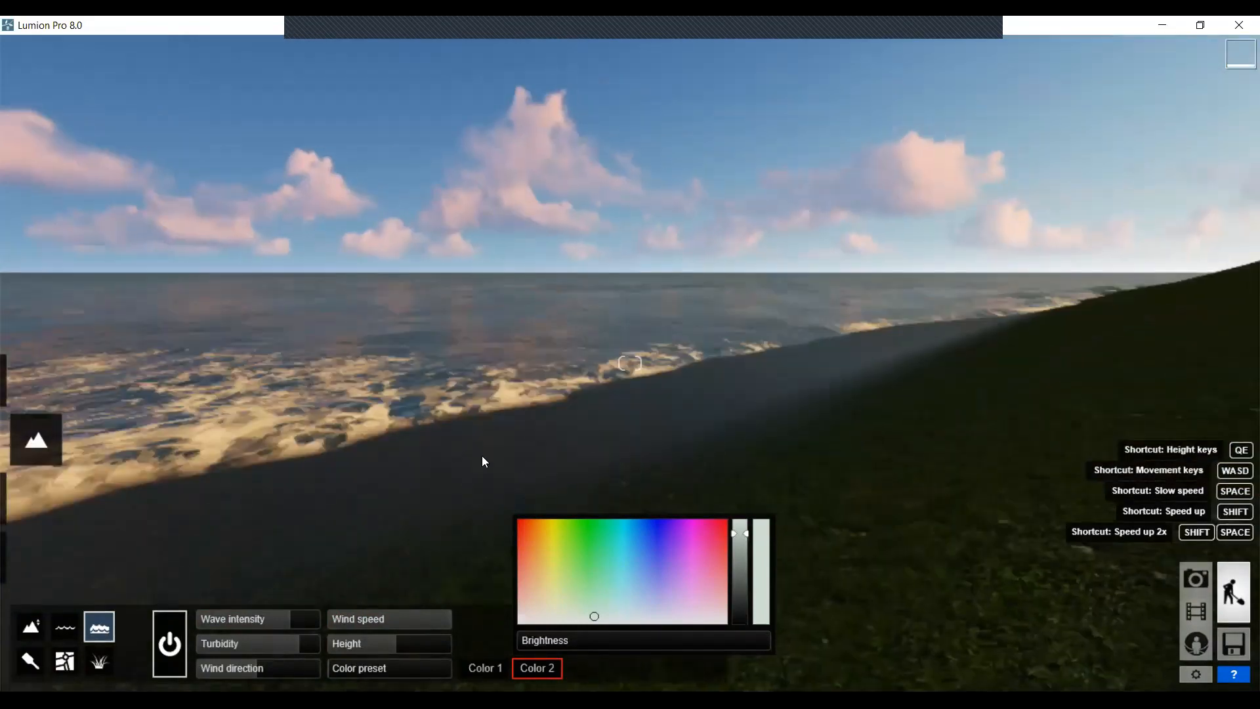
Try ocean heights of -77.8 and 88.7, and set the height to 1.7
drag(404, 641, 359, 638)
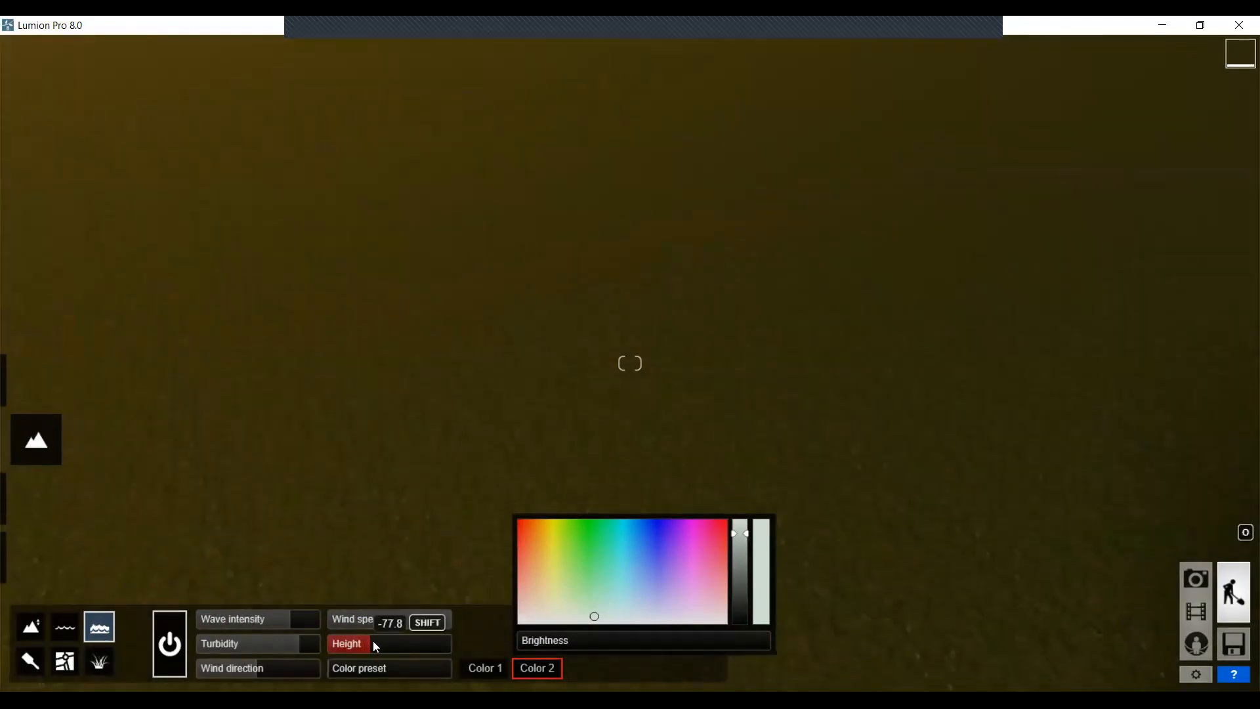
drag(388, 642, 396, 641)
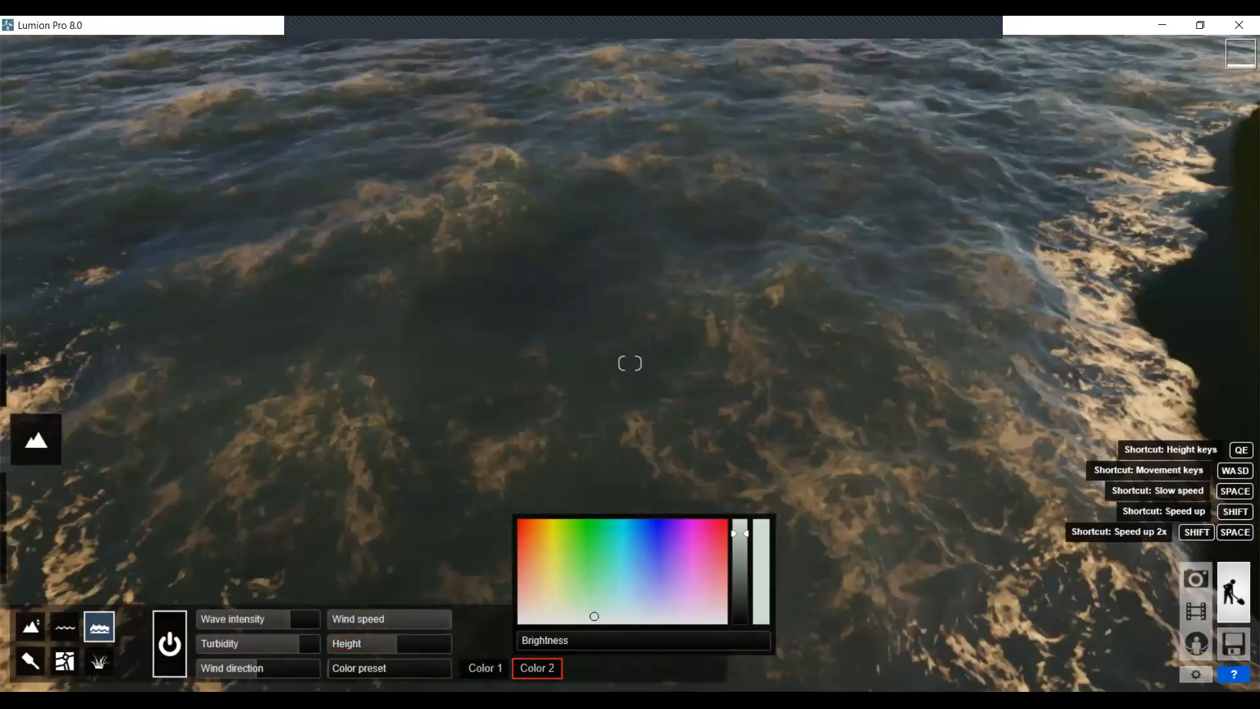
right_drag(630, 363, 742, 233)
drag(398, 649, 402, 651)
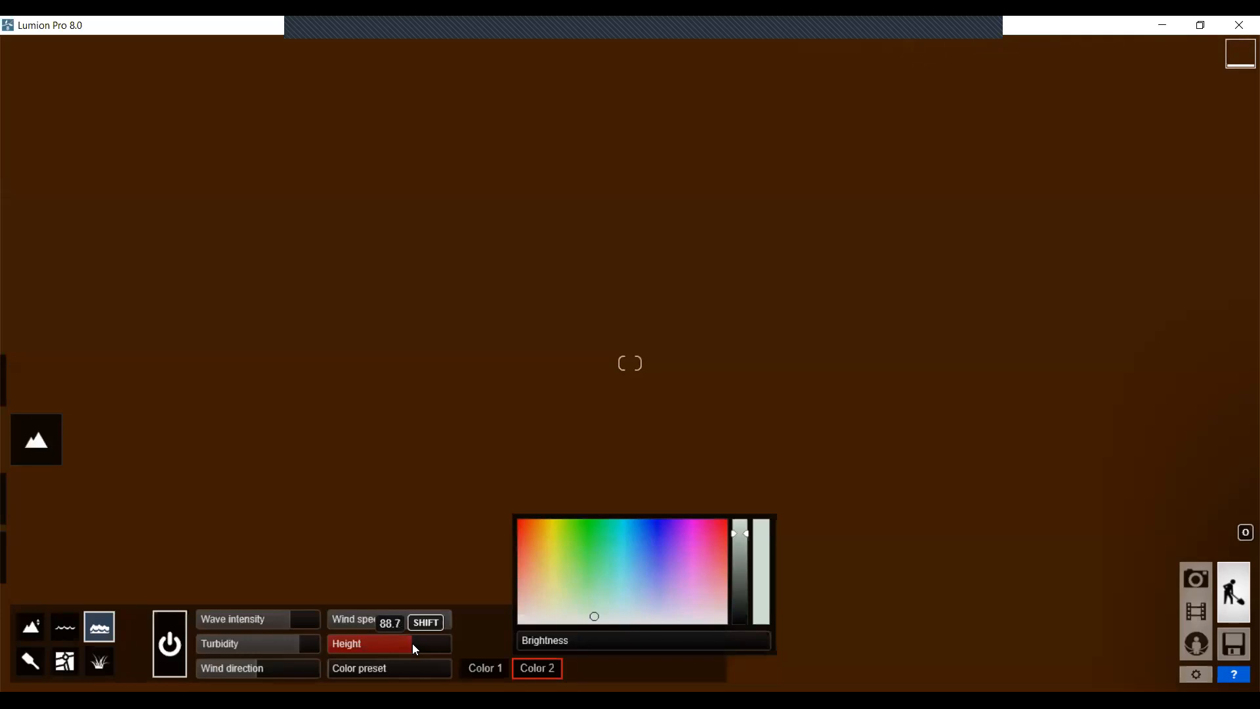
drag(413, 644, 397, 645)
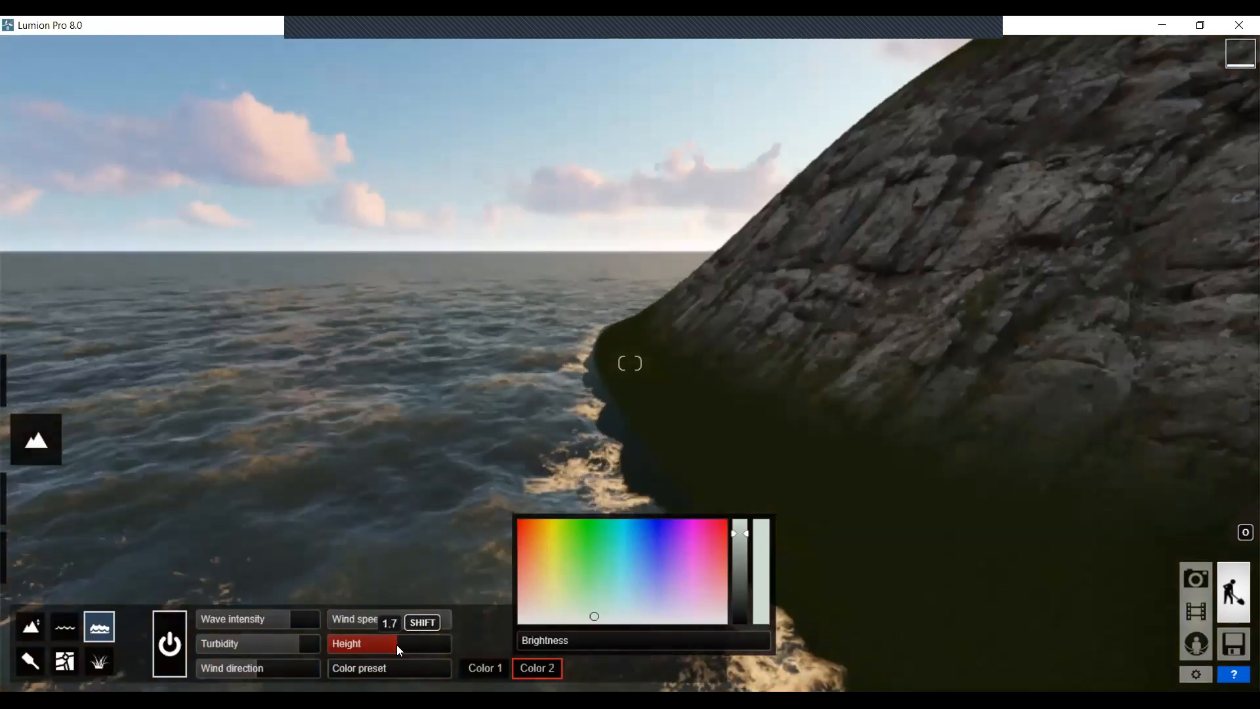
Fine-tune the ocean height to 2.7 and inspect the waterline along the rocky slope
mouse_move(787, 440)
right_down()
mouse_move(775, 447)
mouse_move(775, 434)
right_up()
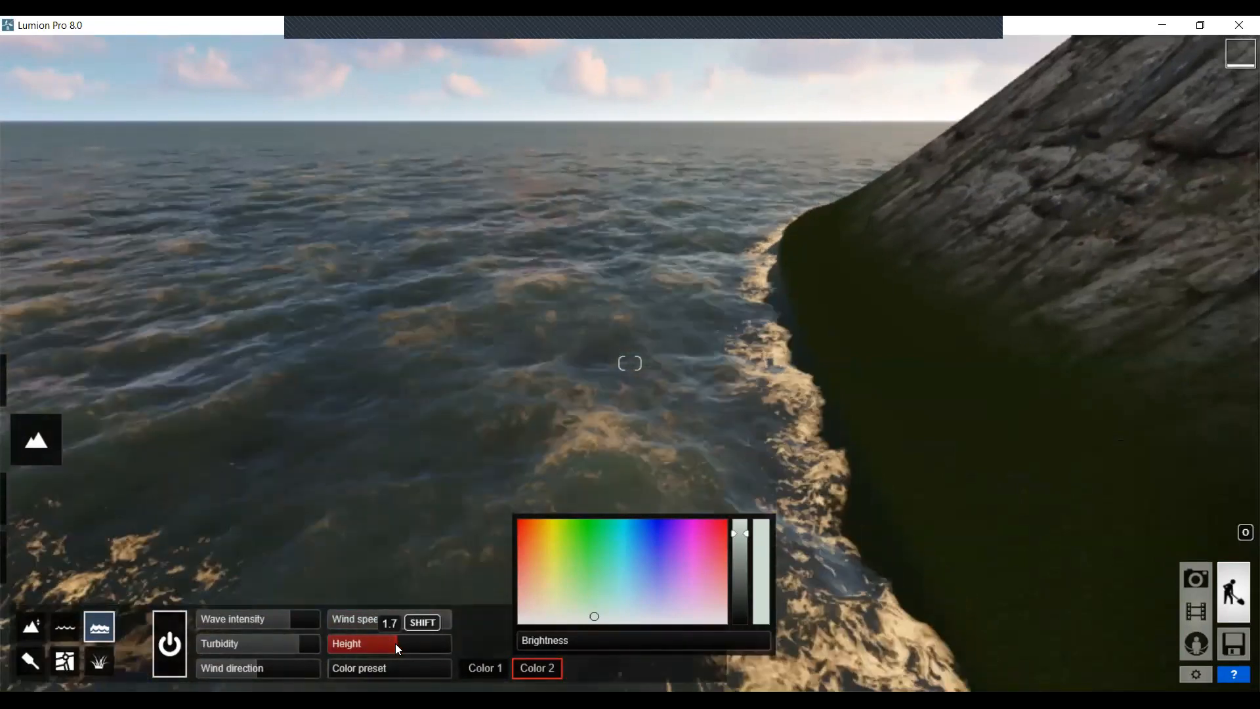
click(395, 643)
drag(395, 643, 396, 640)
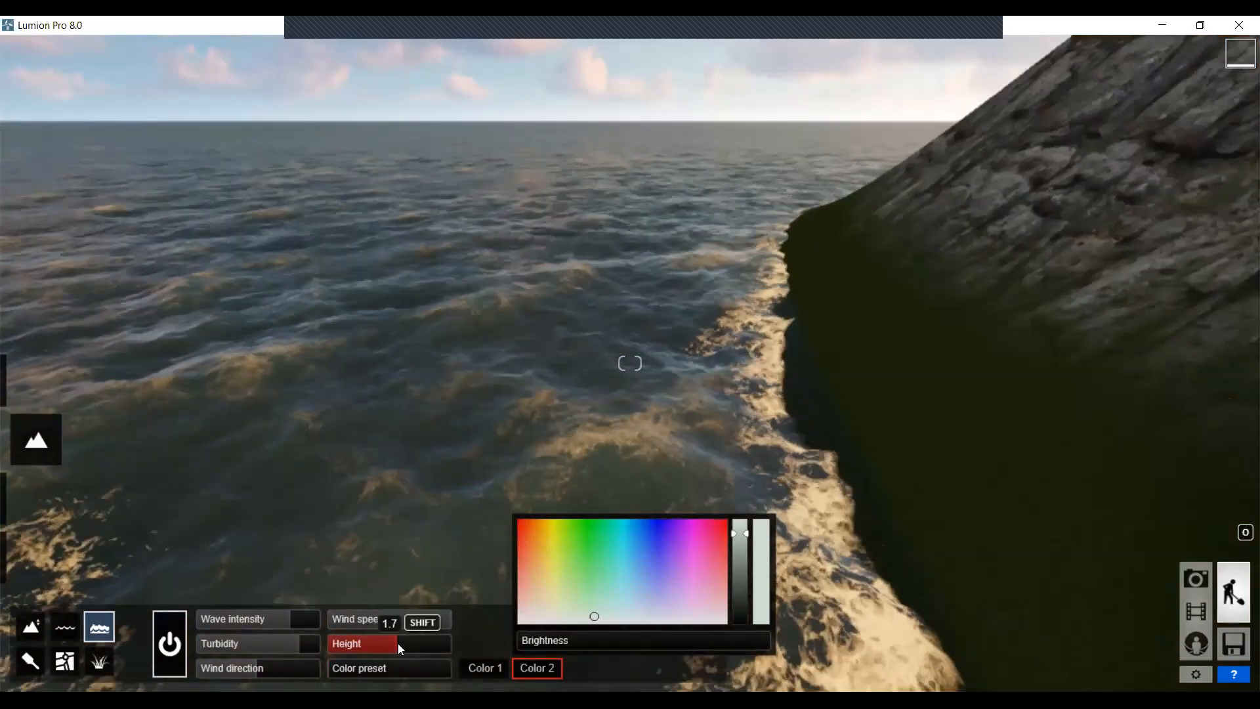
drag(397, 645, 358, 648)
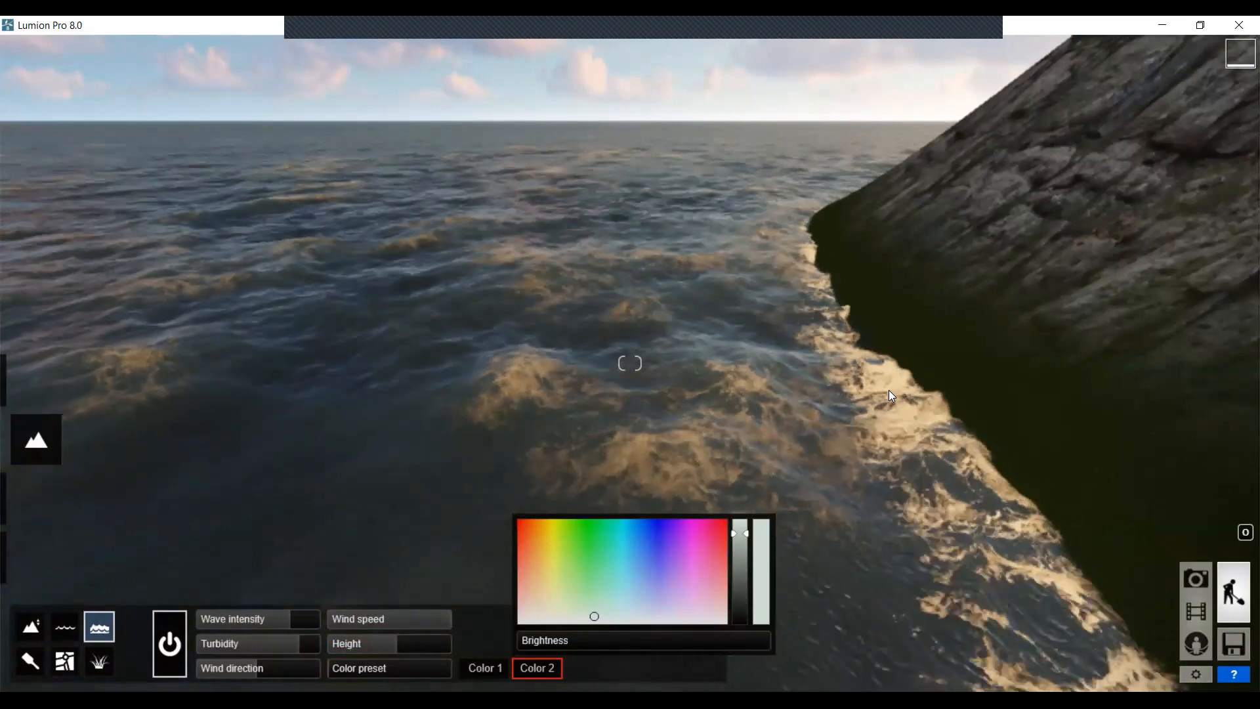
right_drag(953, 345, 925, 337)
right_drag(846, 369, 526, 348)
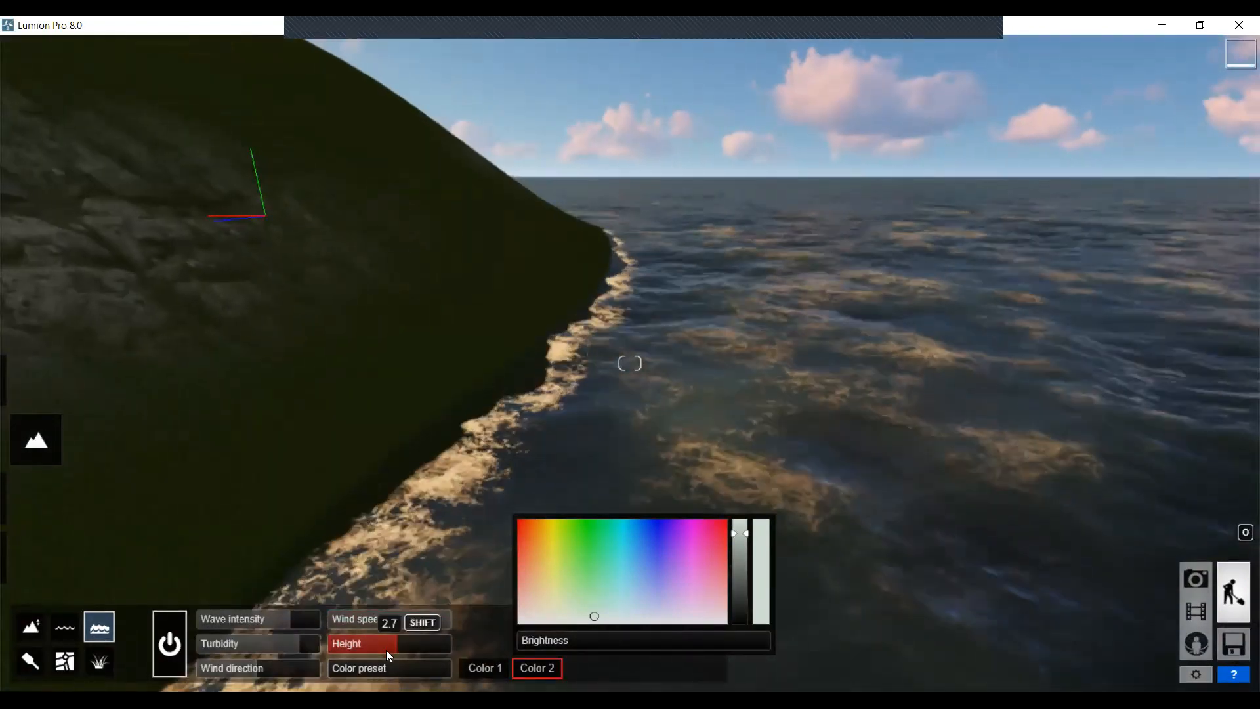
Change the ocean's Color 1 to a light orange and inspect the tinted water around the island
right_drag(551, 361, 686, 345)
right_drag(790, 368, 733, 109)
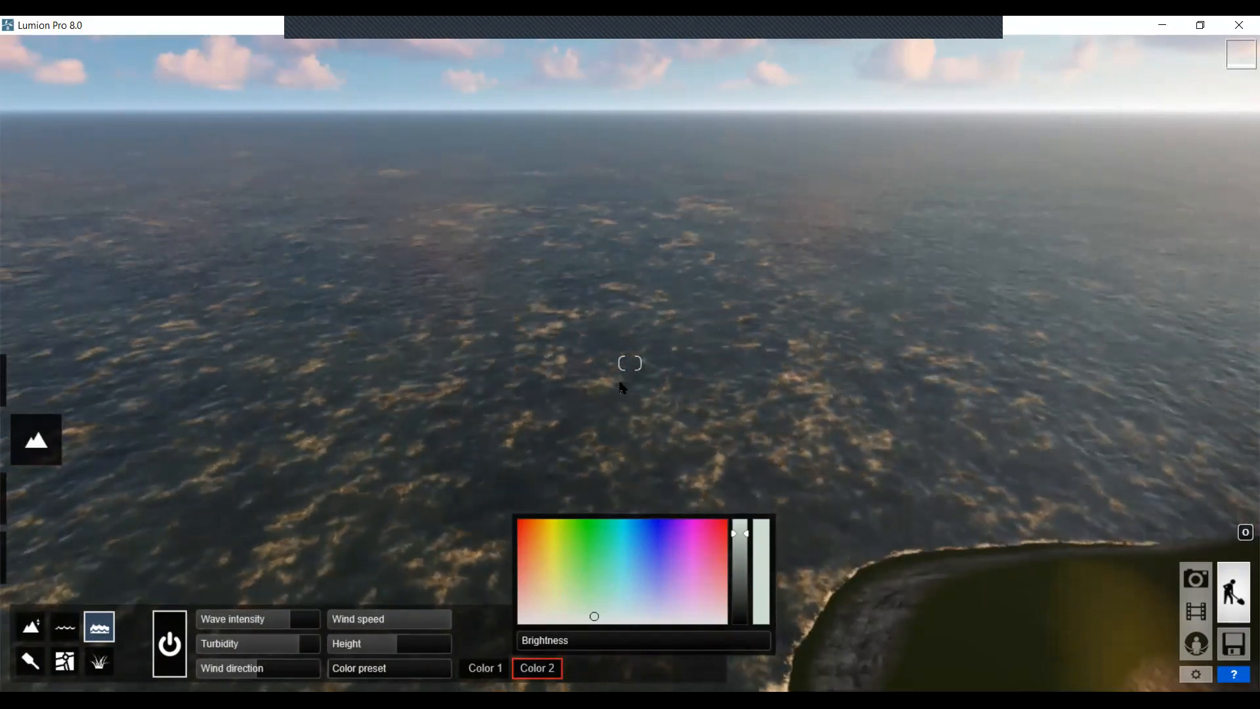
right_drag(709, 420, 719, 293)
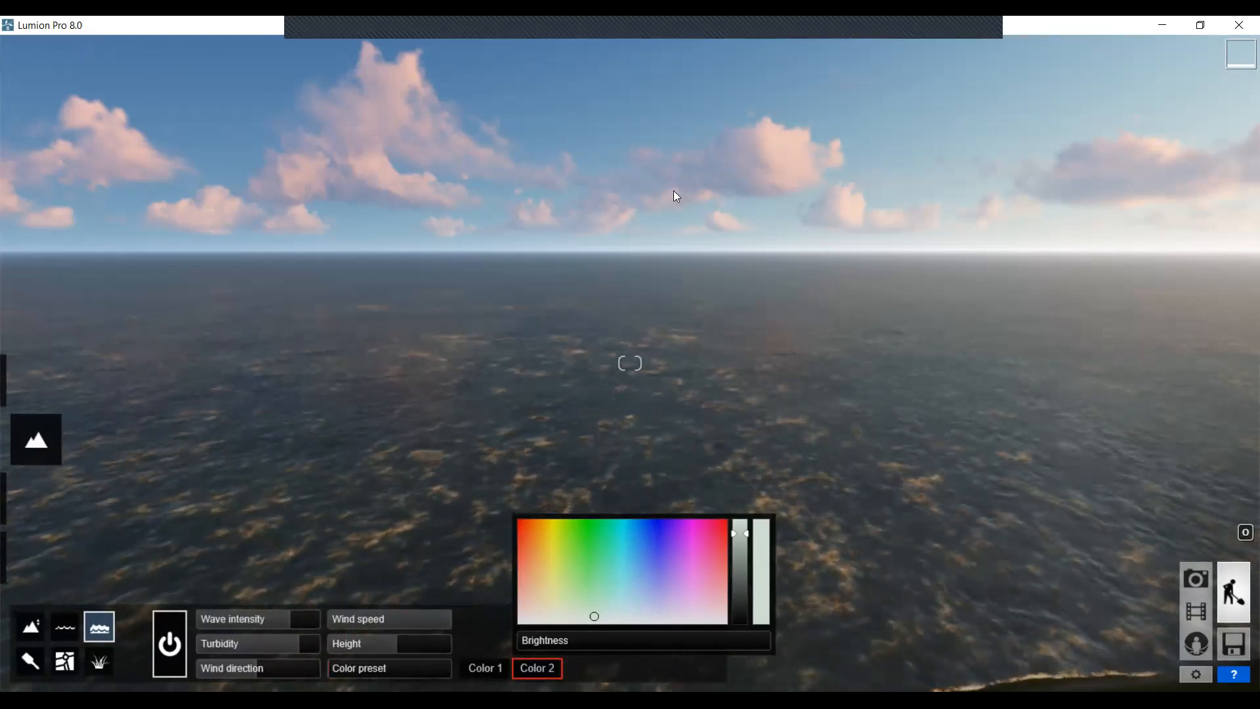
click(484, 667)
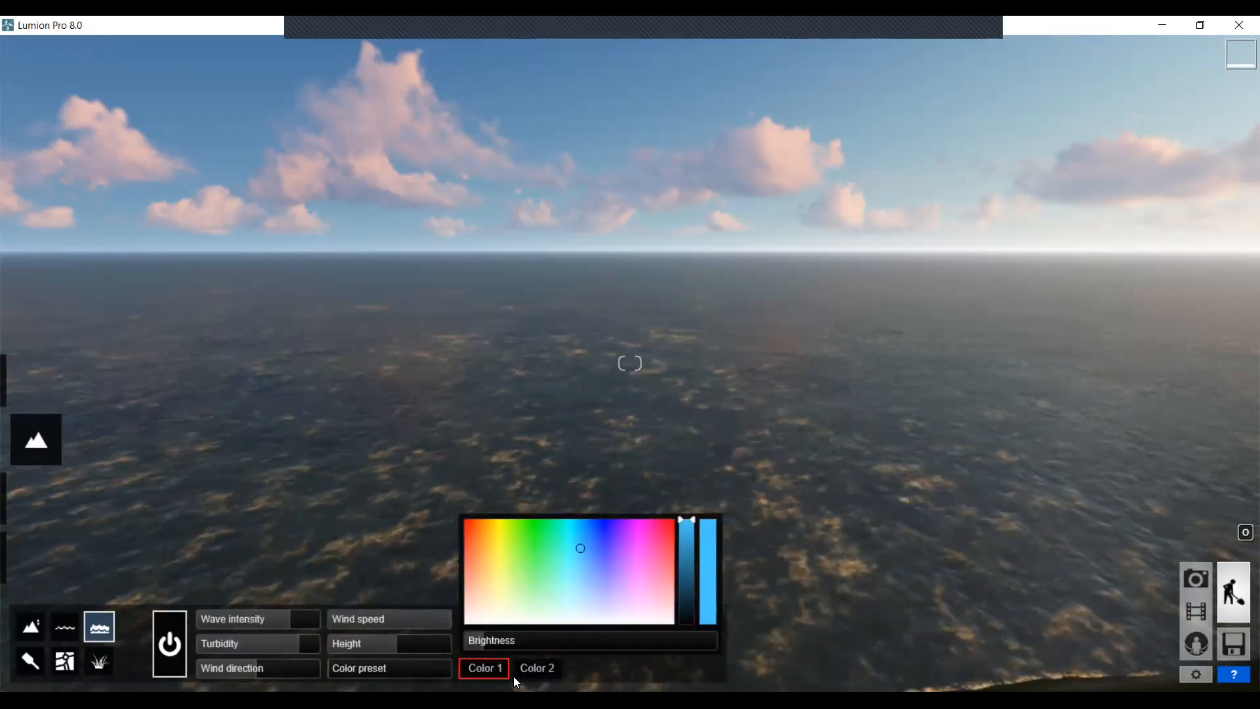
mouse_move(477, 558)
mouse_down()
mouse_move(474, 545)
mouse_move(478, 570)
mouse_up()
mouse_move(478, 571)
right_down()
mouse_move(611, 573)
mouse_move(754, 542)
mouse_move(394, 581)
mouse_move(197, 578)
right_up()
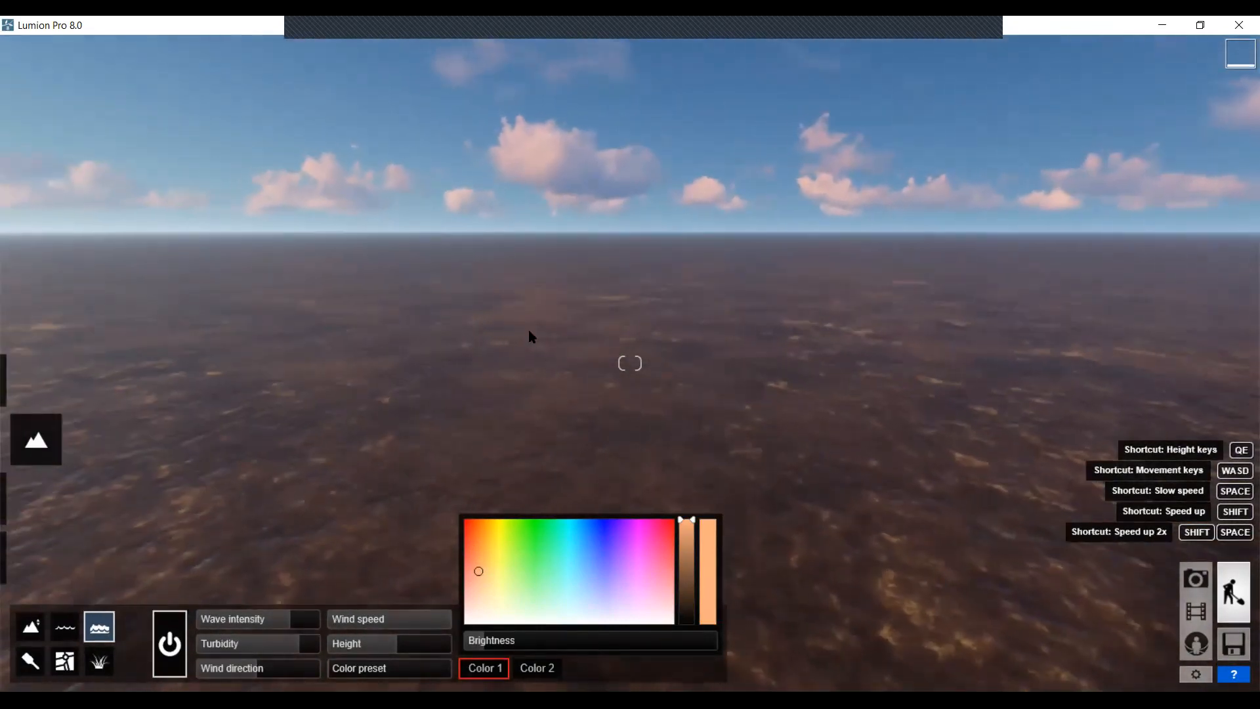
right_drag(919, 336, 780, 332)
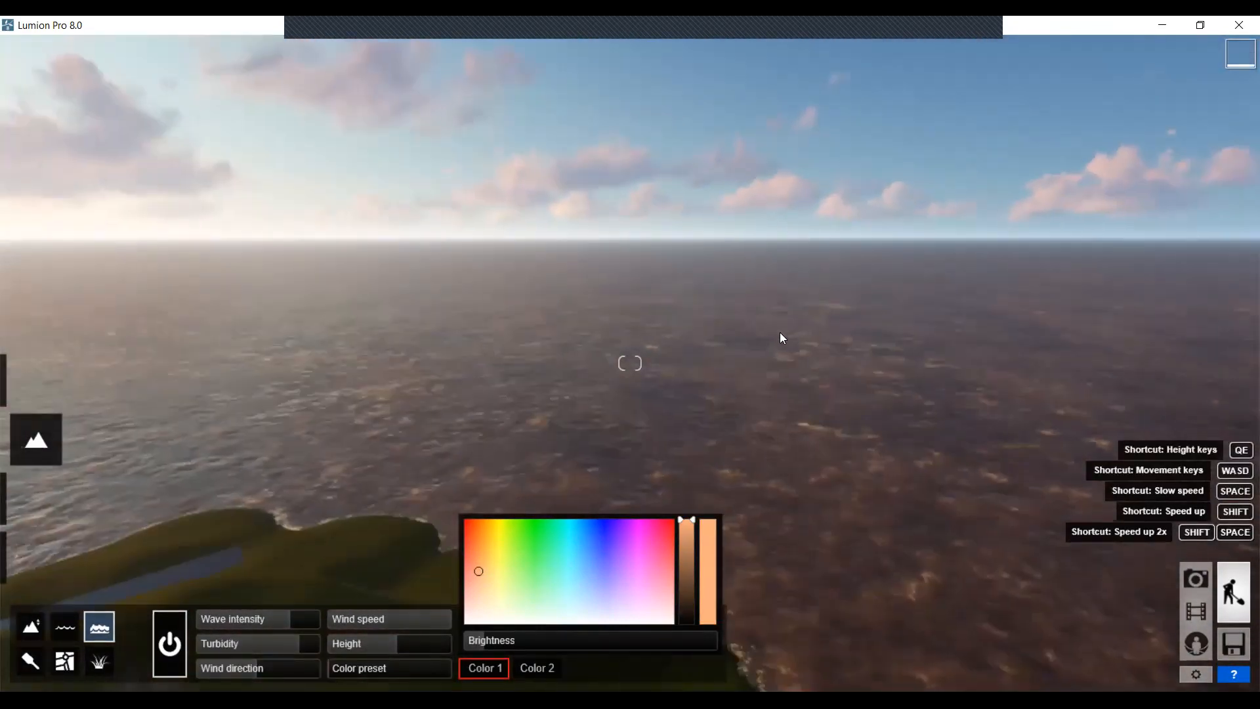
scroll(694, 355, up, 2)
key(w)
right_drag(610, 354, 716, 399)
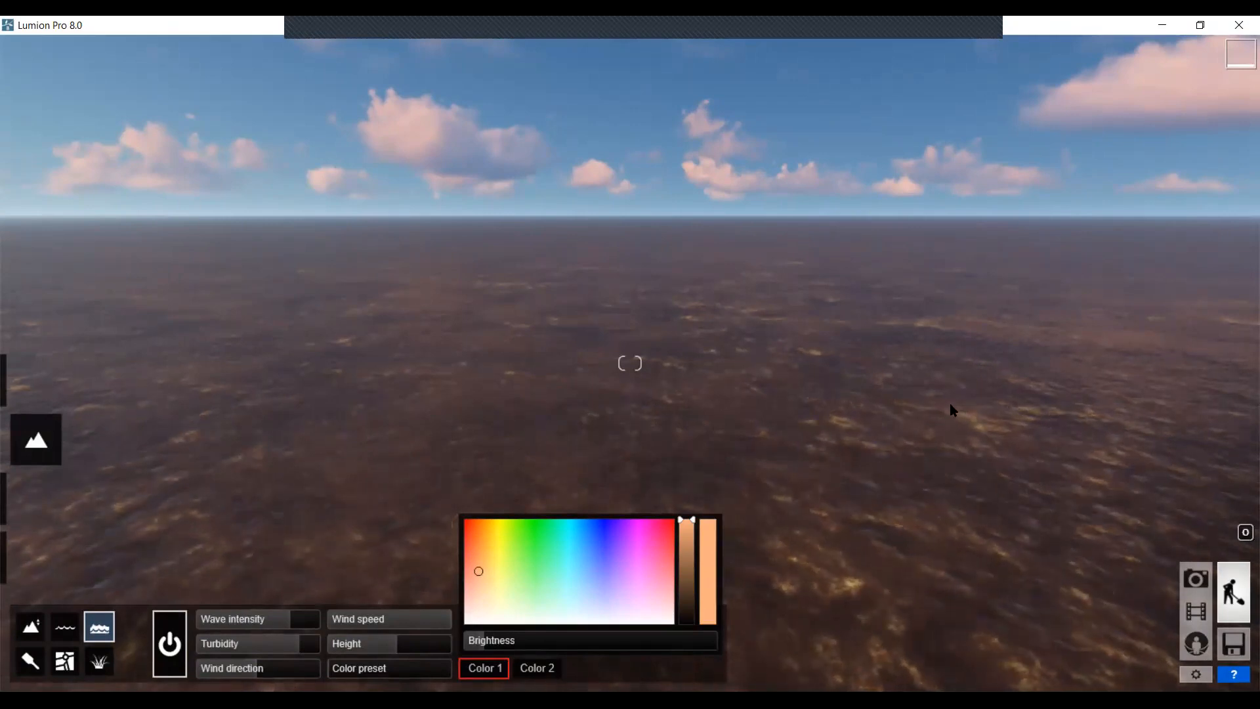
Change the ocean's Color 2 to a saturated green and check the water surface
click(544, 670)
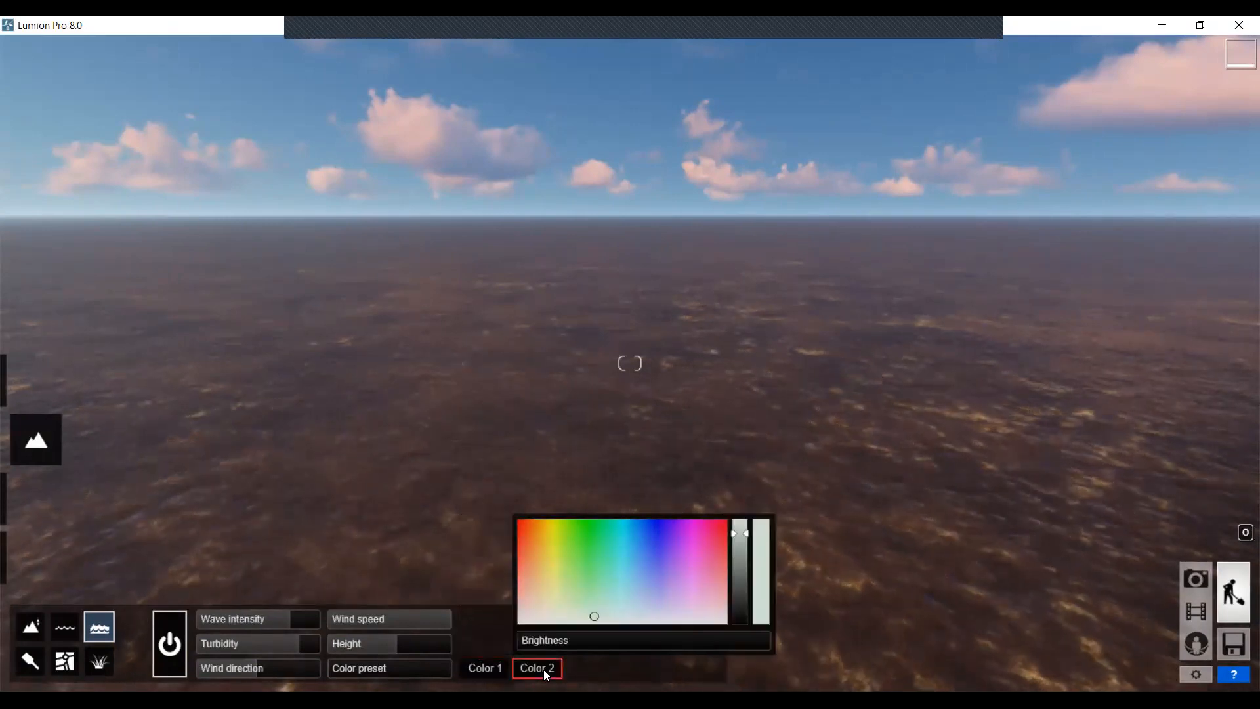
click(478, 670)
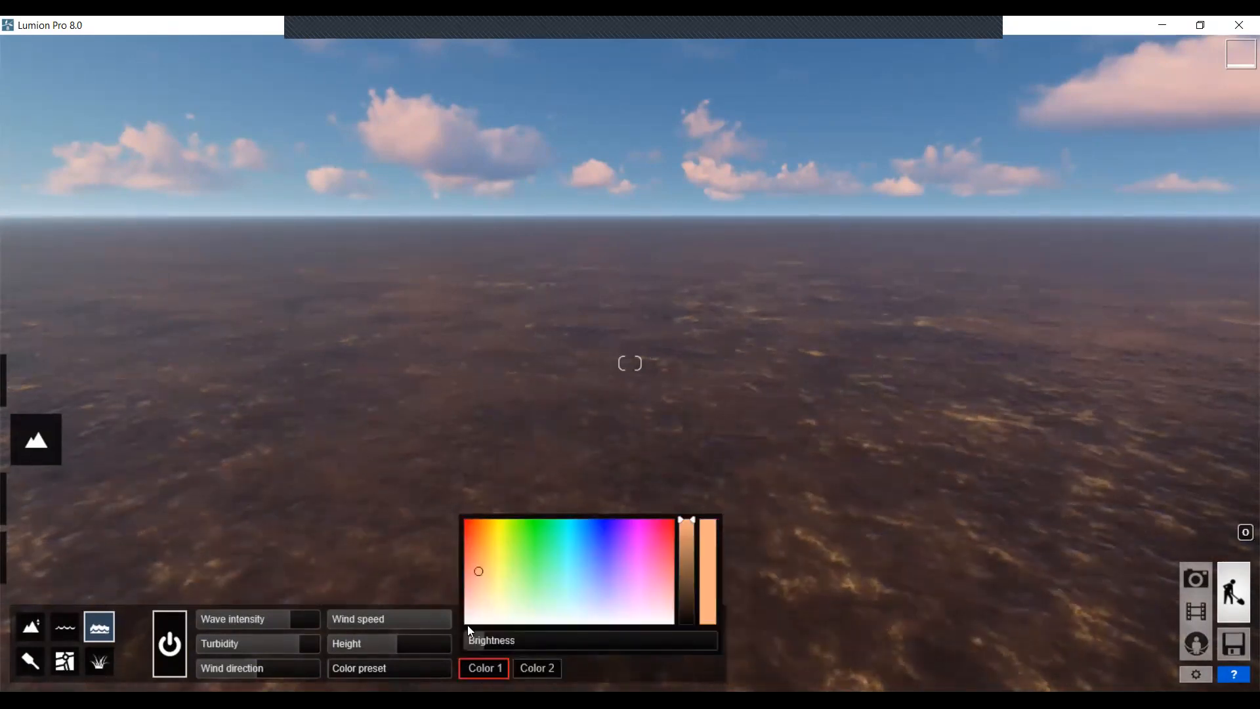
click(533, 668)
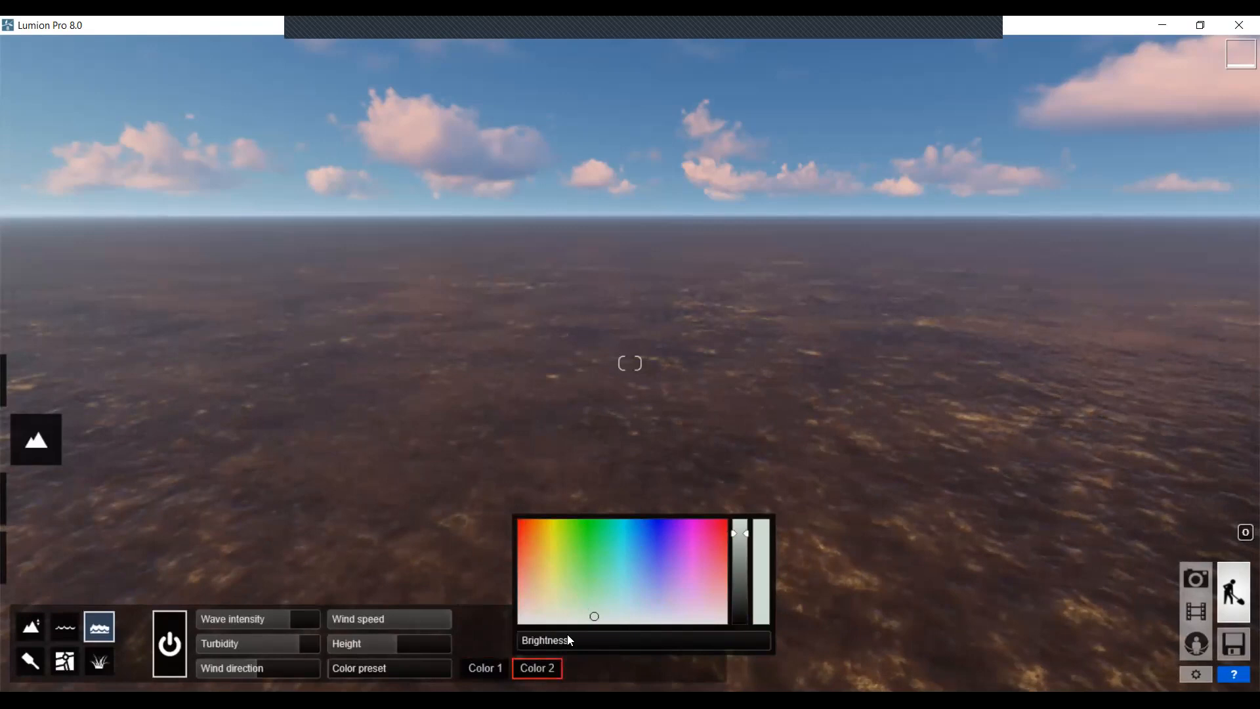
click(589, 575)
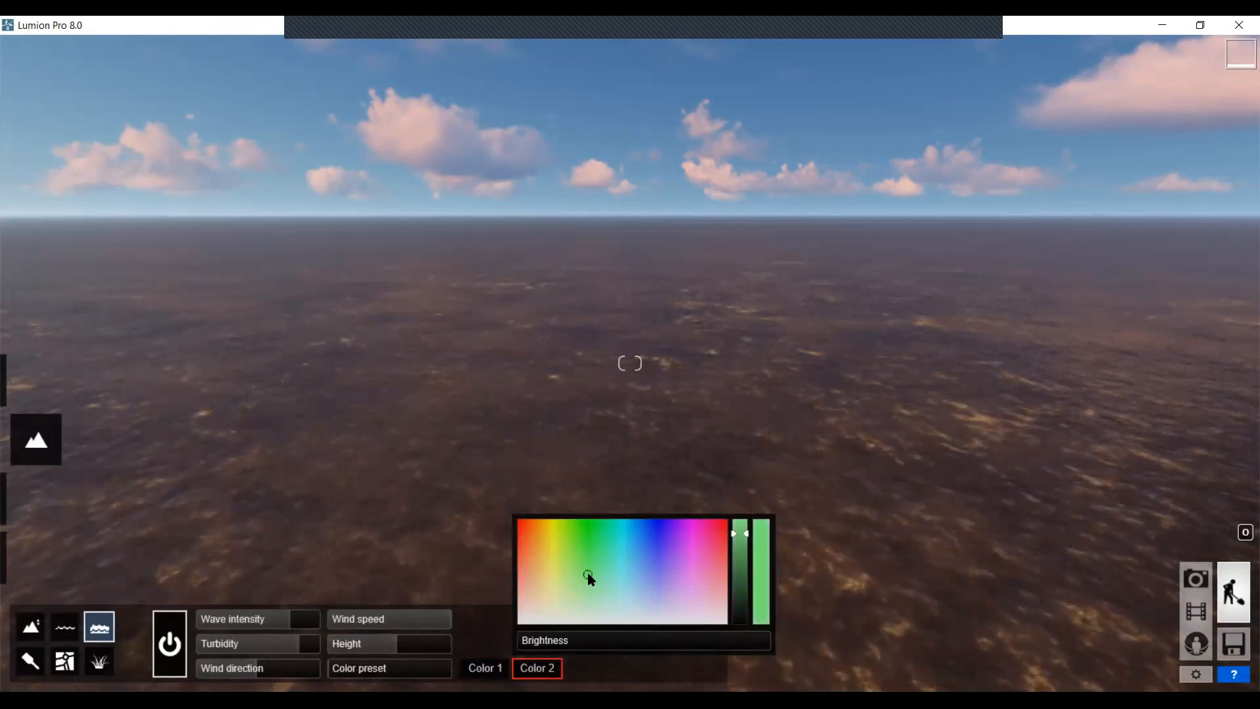
click(595, 544)
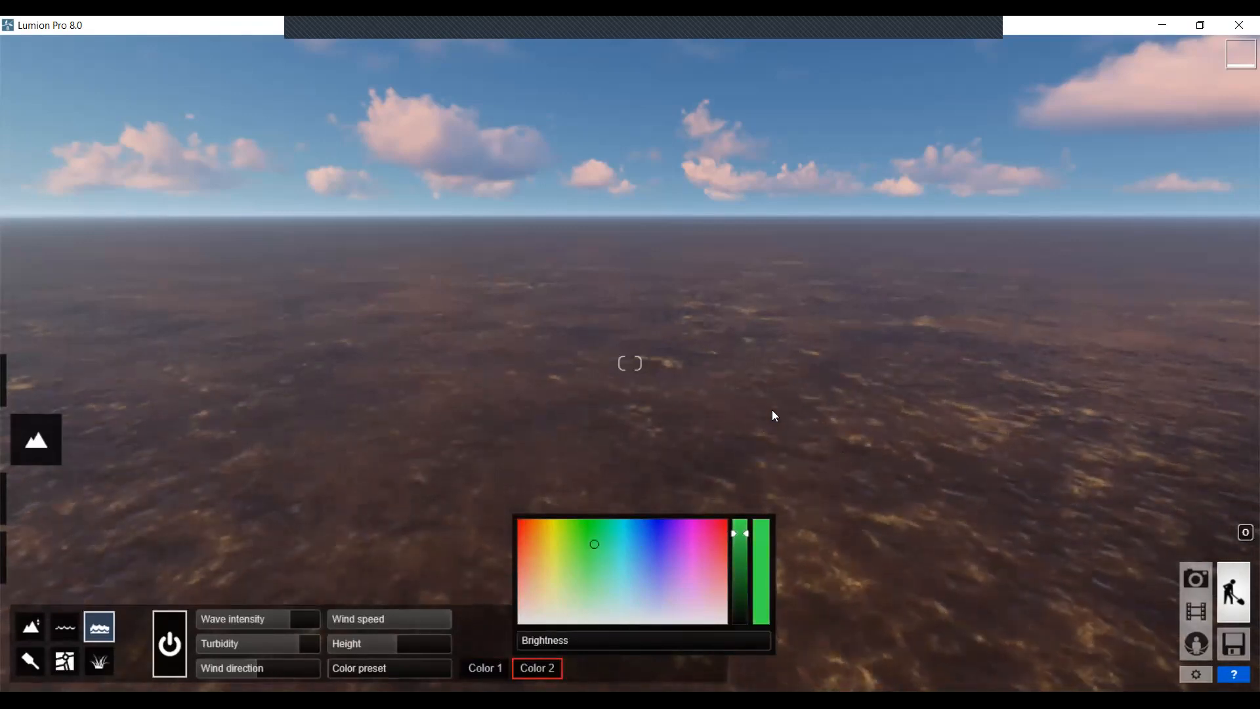
right_drag(566, 318, 580, 367)
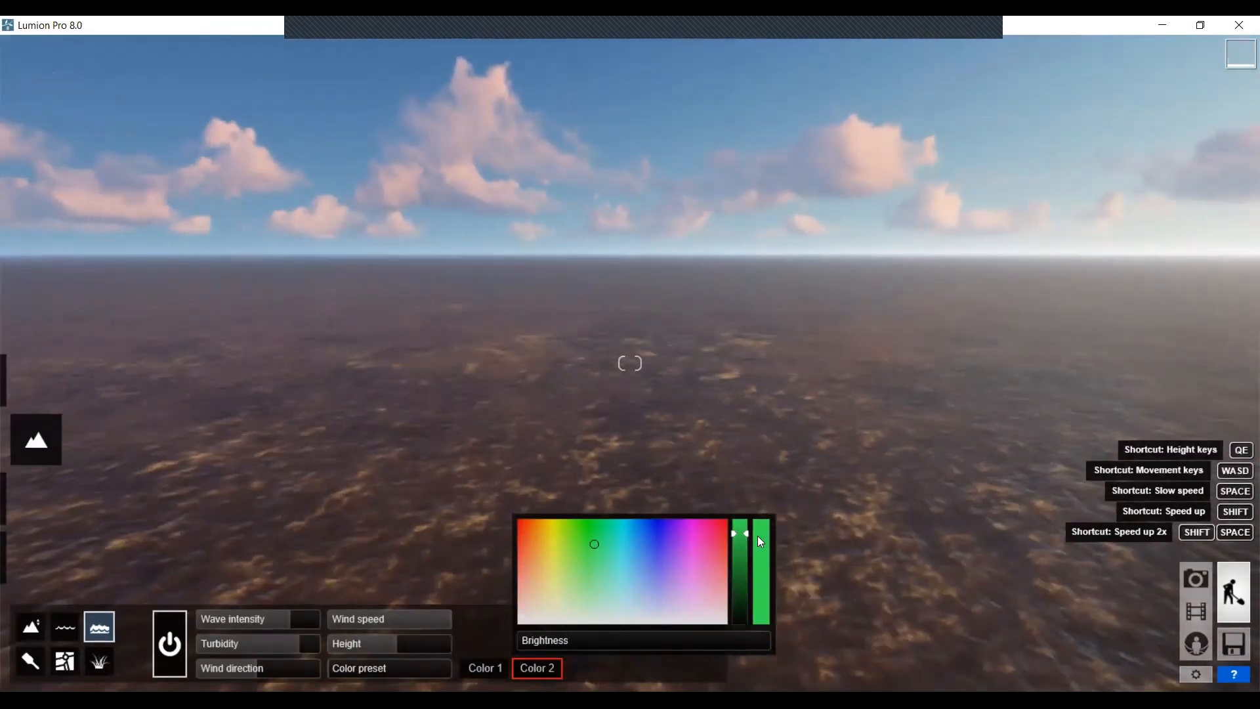
Set the ocean's color brightness to a low level and review the sea and whole island from above
drag(576, 638, 537, 638)
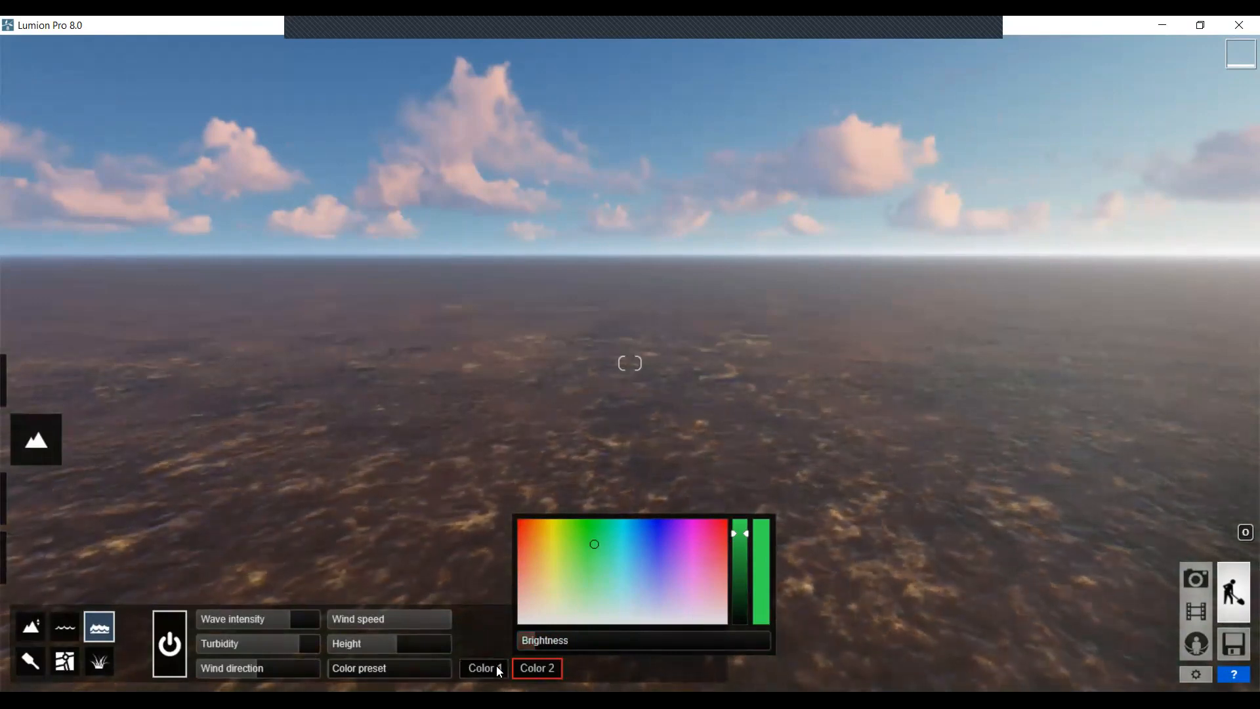
right_drag(750, 417, 922, 413)
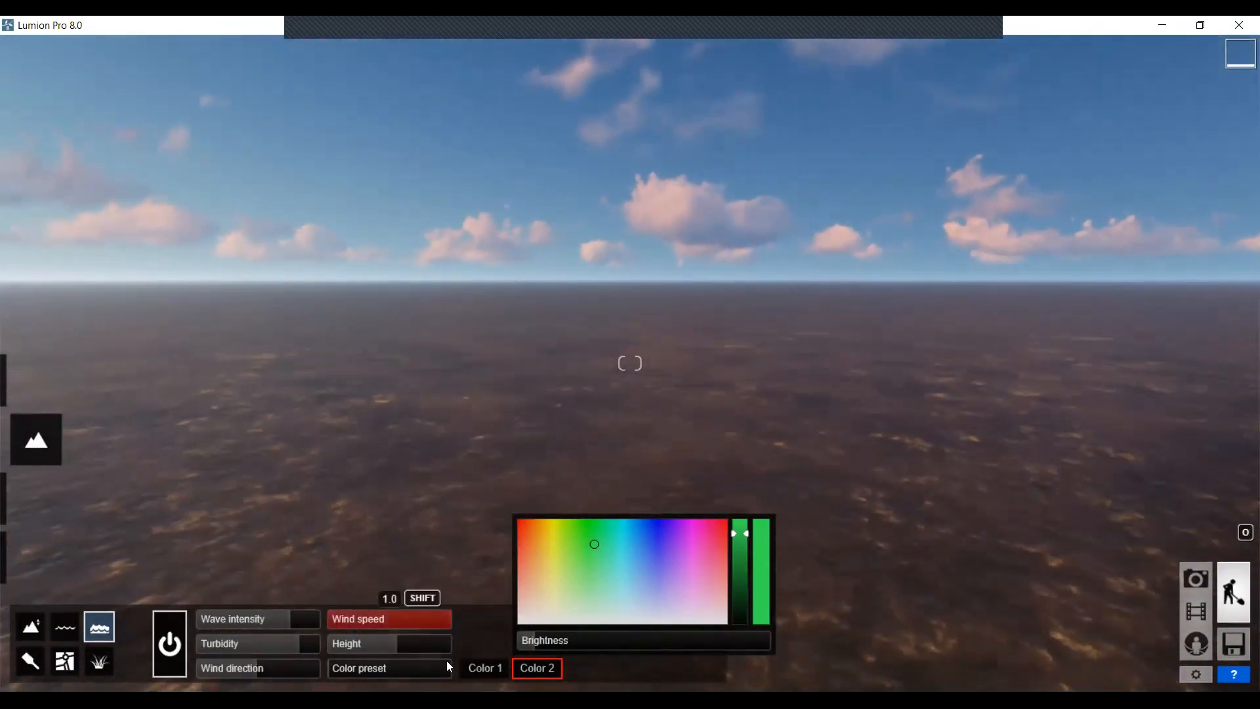
right_drag(804, 420, 641, 387)
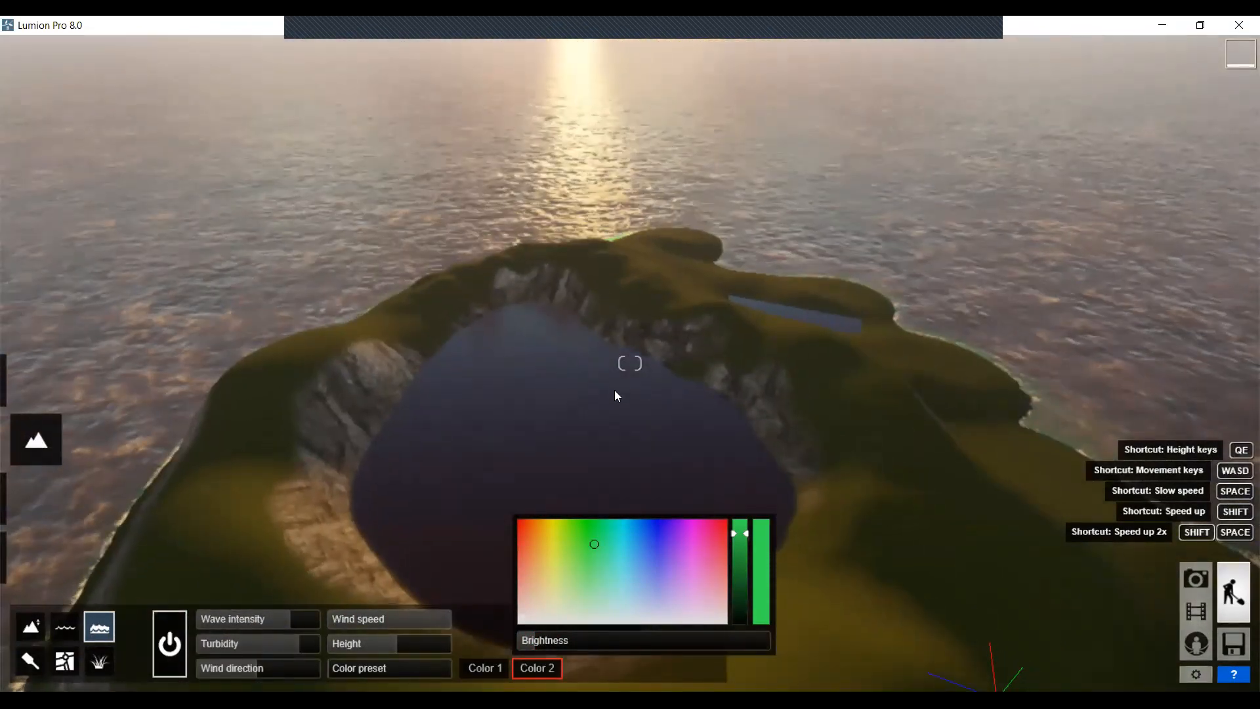
scroll(629, 380, down, 2)
scroll(622, 382, down, 4)
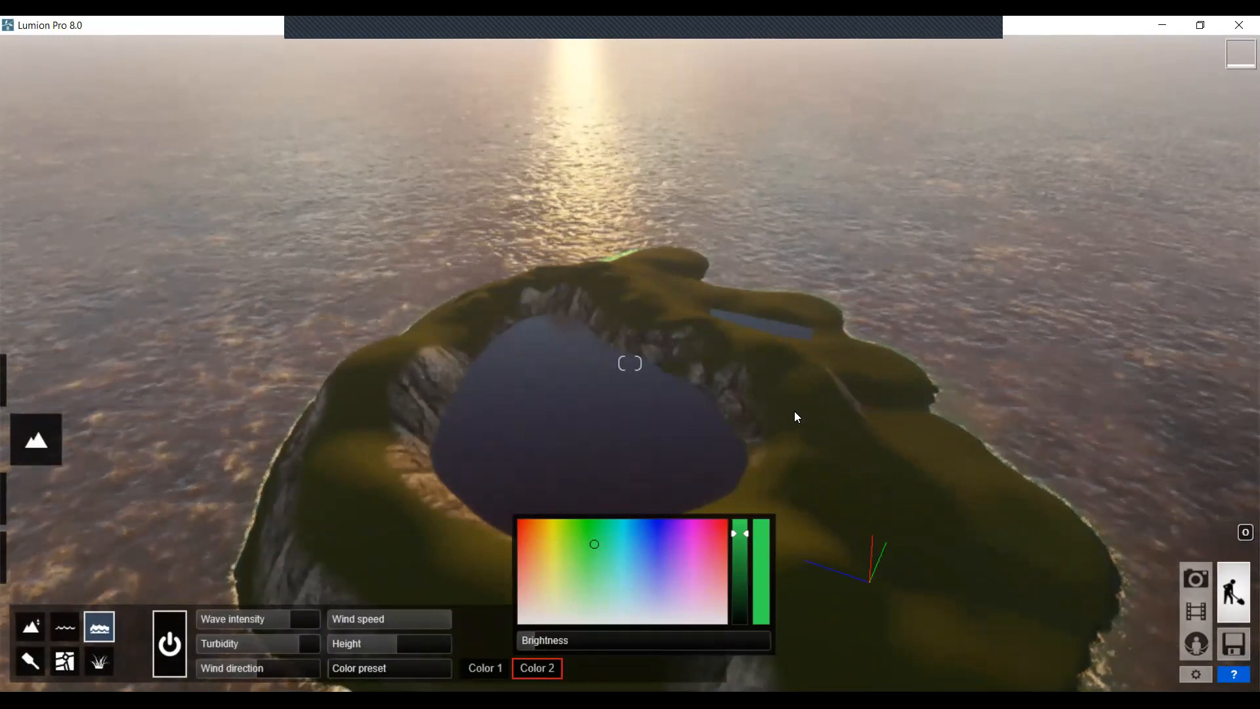
Raise the terrain over the large lake with an enlarged brush, building a mountain in its place
click(26, 631)
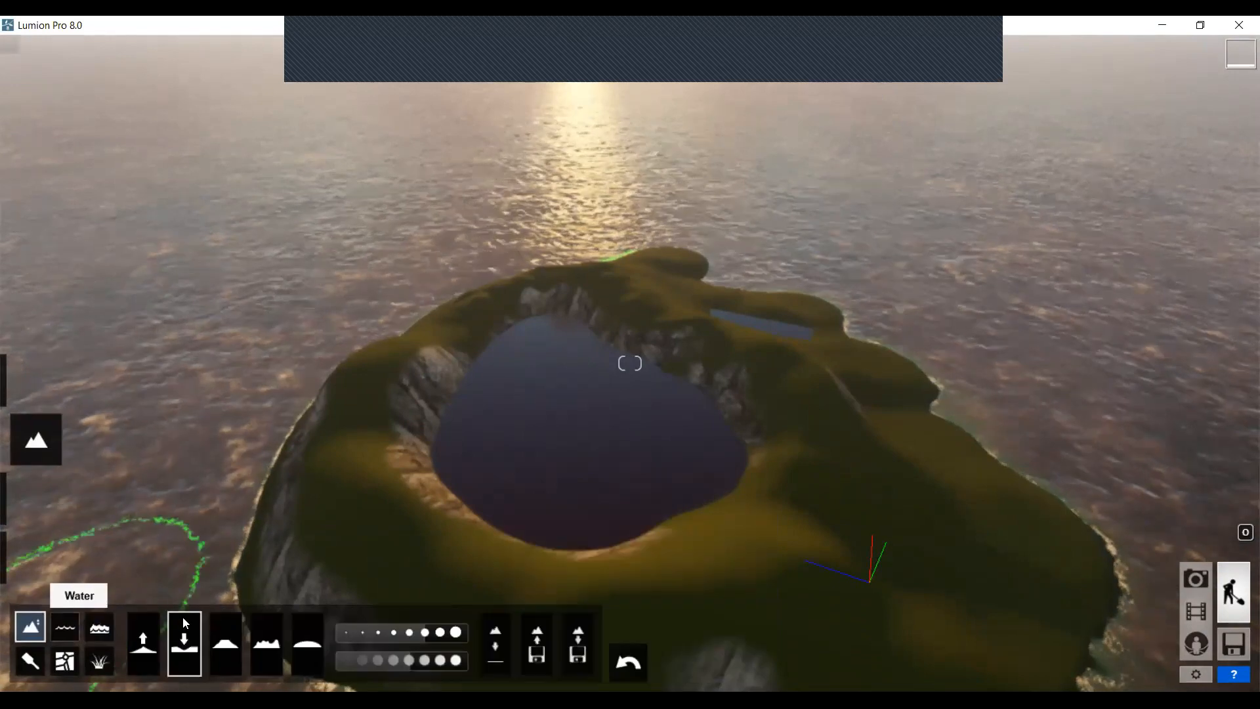
click(145, 645)
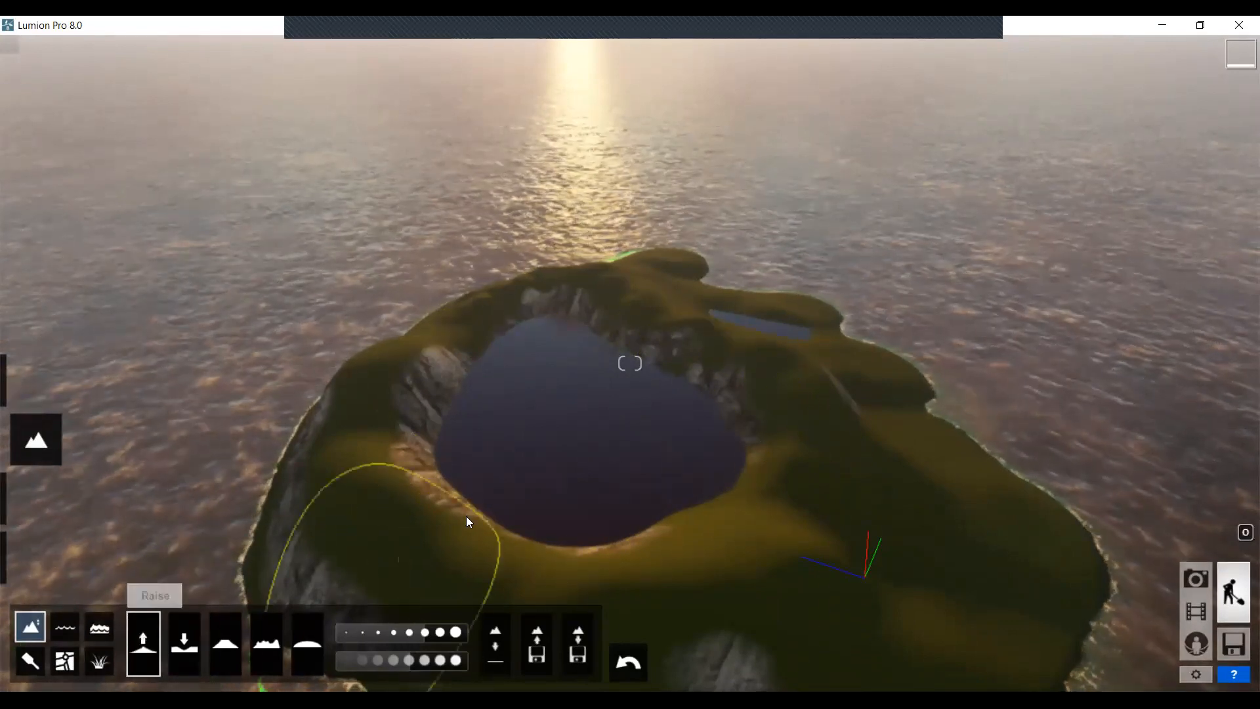
mouse_move(552, 509)
mouse_down()
mouse_move(625, 463)
mouse_move(523, 477)
mouse_move(561, 508)
mouse_move(663, 458)
mouse_move(611, 420)
mouse_move(537, 471)
mouse_move(473, 469)
mouse_move(475, 419)
mouse_move(554, 371)
mouse_move(669, 421)
mouse_move(693, 456)
mouse_move(587, 418)
mouse_move(565, 445)
mouse_up()
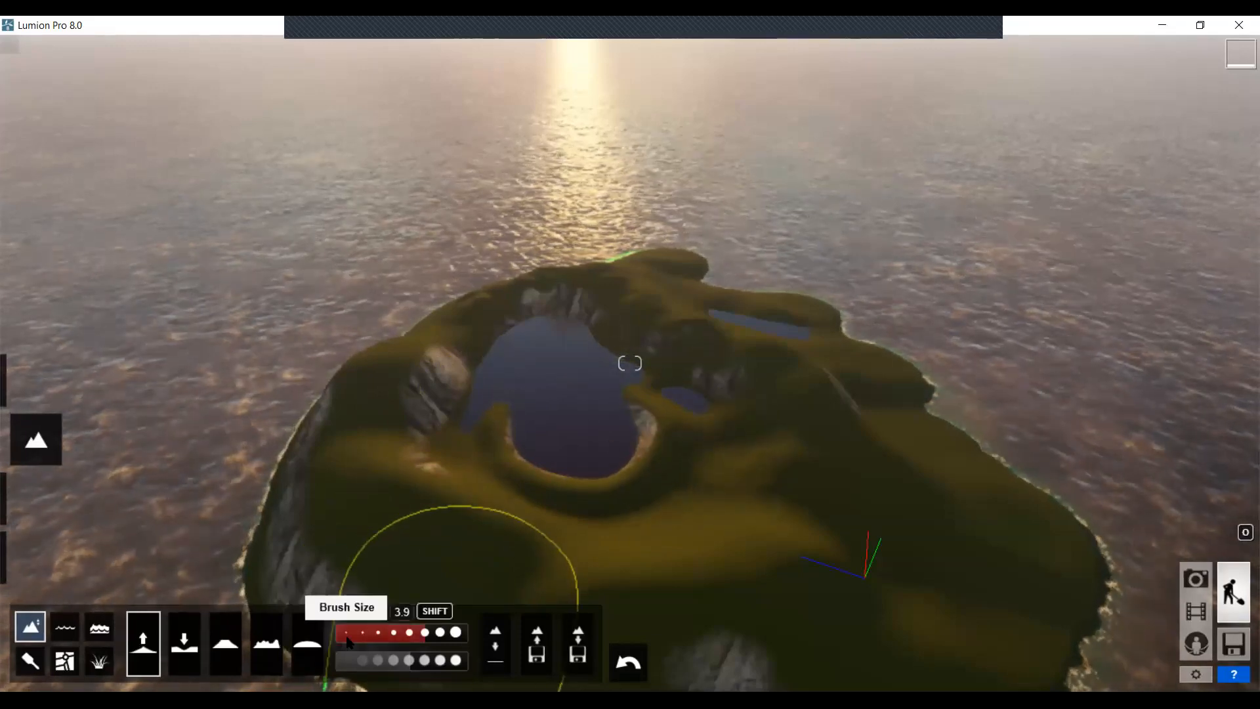
click(438, 634)
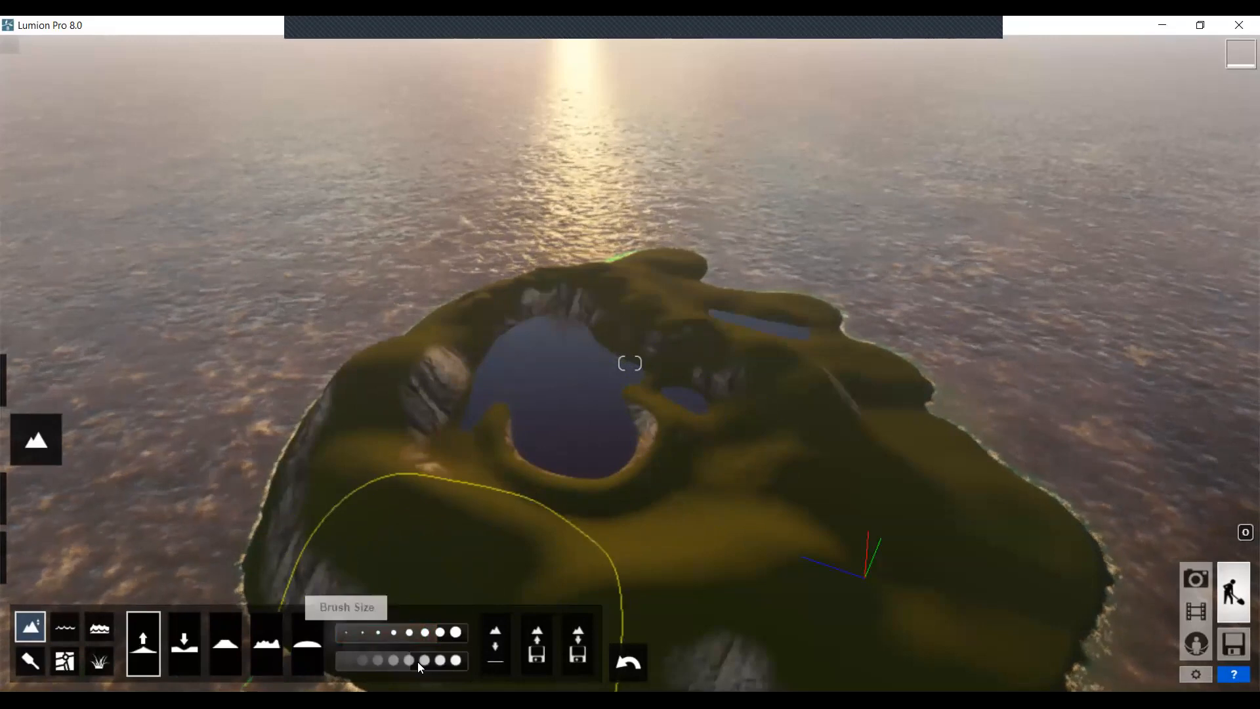
mouse_move(577, 455)
mouse_down()
mouse_move(534, 422)
mouse_move(563, 424)
mouse_move(570, 443)
mouse_move(575, 406)
mouse_move(493, 421)
mouse_move(468, 409)
mouse_move(525, 346)
mouse_move(577, 328)
mouse_move(705, 406)
mouse_move(719, 482)
mouse_move(605, 484)
mouse_move(658, 402)
mouse_move(809, 464)
mouse_move(632, 455)
mouse_move(530, 415)
mouse_move(577, 336)
mouse_move(521, 374)
mouse_move(521, 328)
mouse_move(543, 326)
mouse_move(523, 394)
mouse_move(647, 407)
mouse_move(785, 459)
mouse_move(730, 436)
mouse_up()
Flatten the grassy slope between the mountain's foot and the shoreline into a level plateau
key(s)
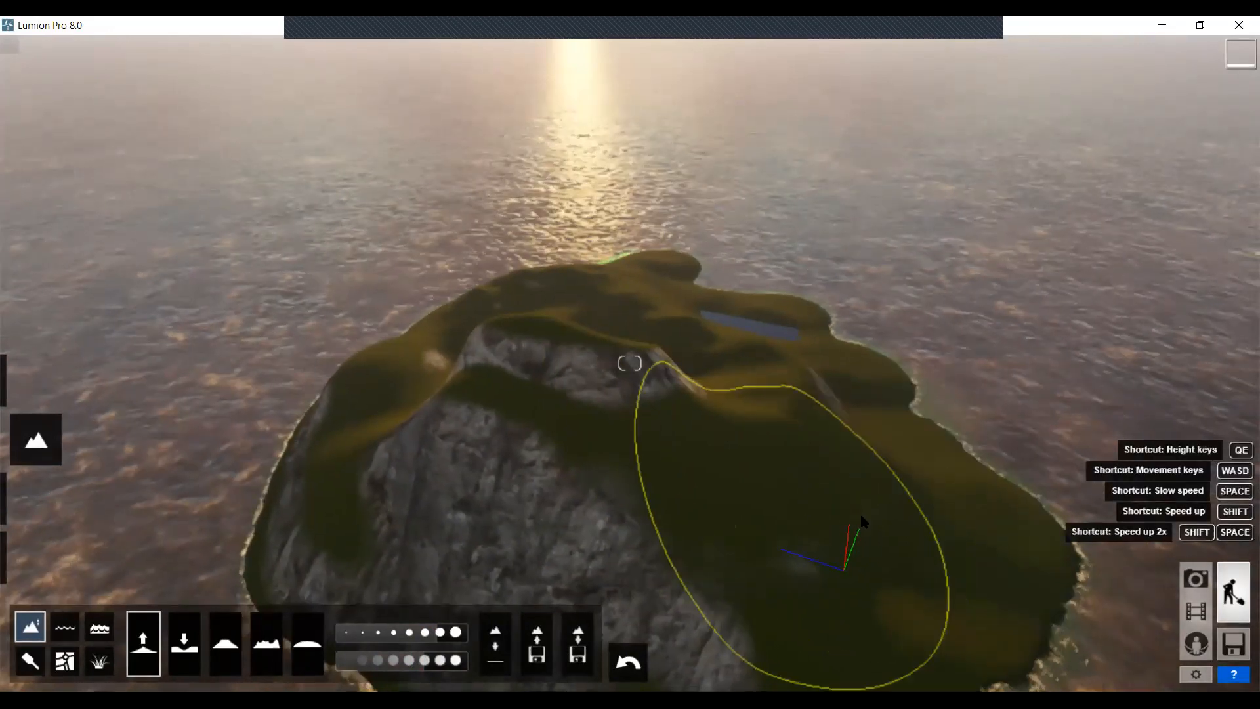
key(w)
key(d)
mouse_move(842, 513)
right_down()
mouse_move(829, 515)
mouse_move(800, 442)
right_up()
key(w)
key(w)
key(d)
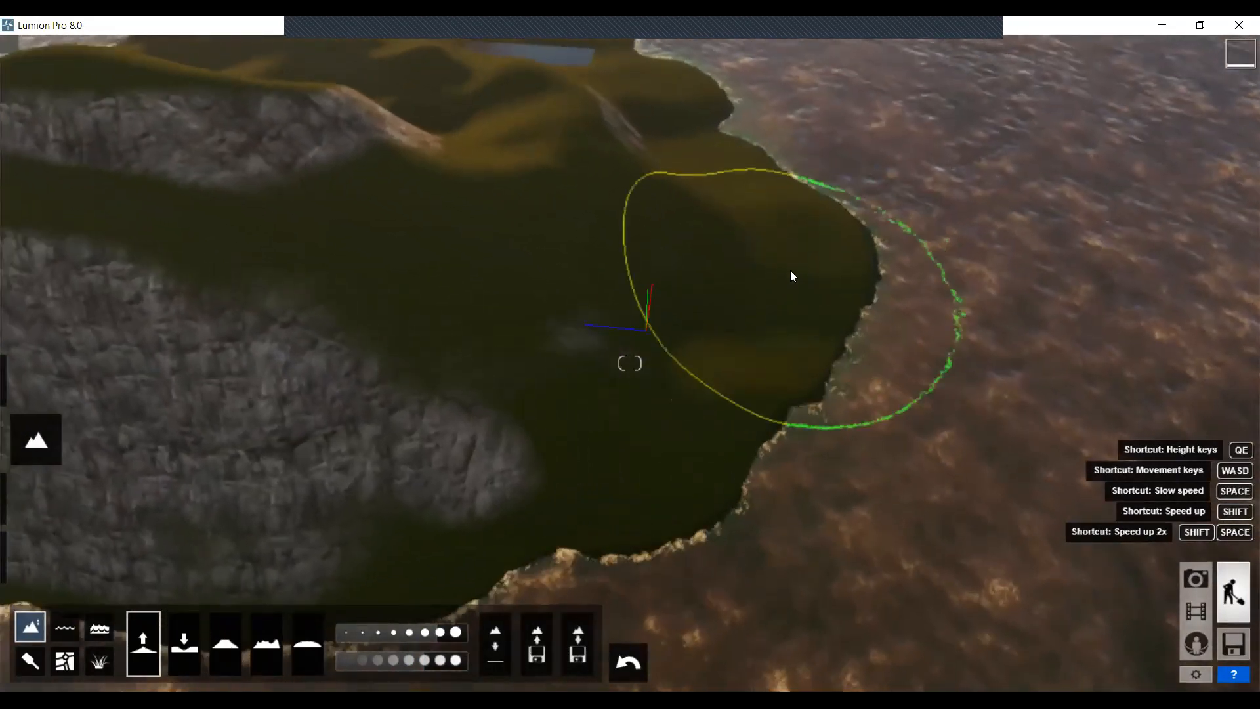
key(w)
key(d)
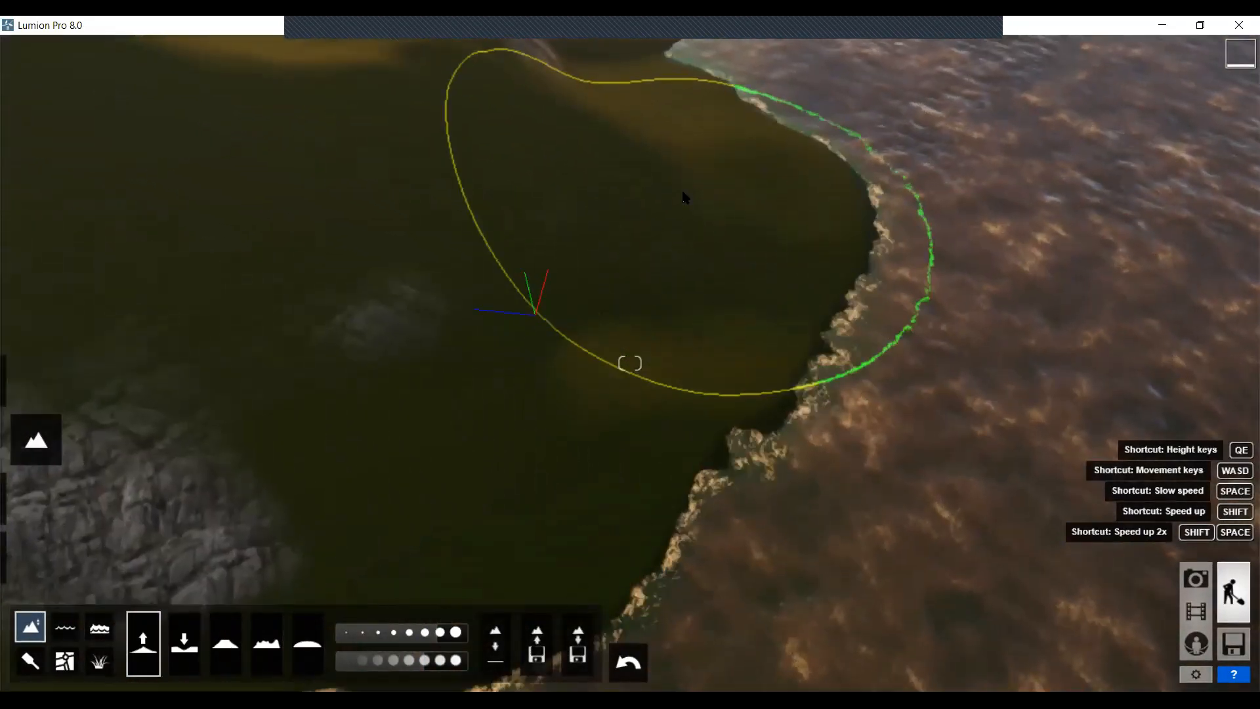
mouse_move(762, 337)
right_down()
mouse_move(765, 384)
mouse_move(761, 314)
mouse_move(756, 374)
mouse_move(774, 361)
mouse_move(766, 375)
mouse_move(678, 374)
mouse_move(676, 406)
mouse_move(720, 410)
mouse_move(761, 393)
mouse_move(755, 410)
mouse_move(696, 408)
mouse_move(664, 386)
right_up()
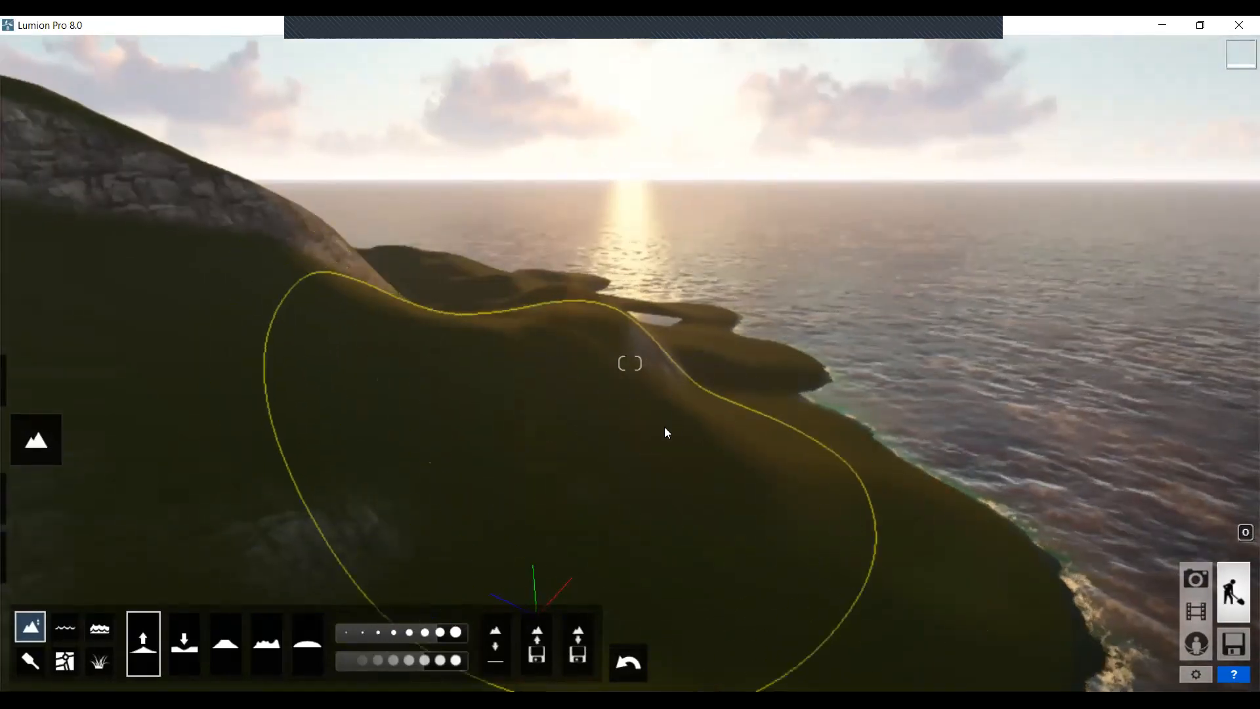
click(307, 643)
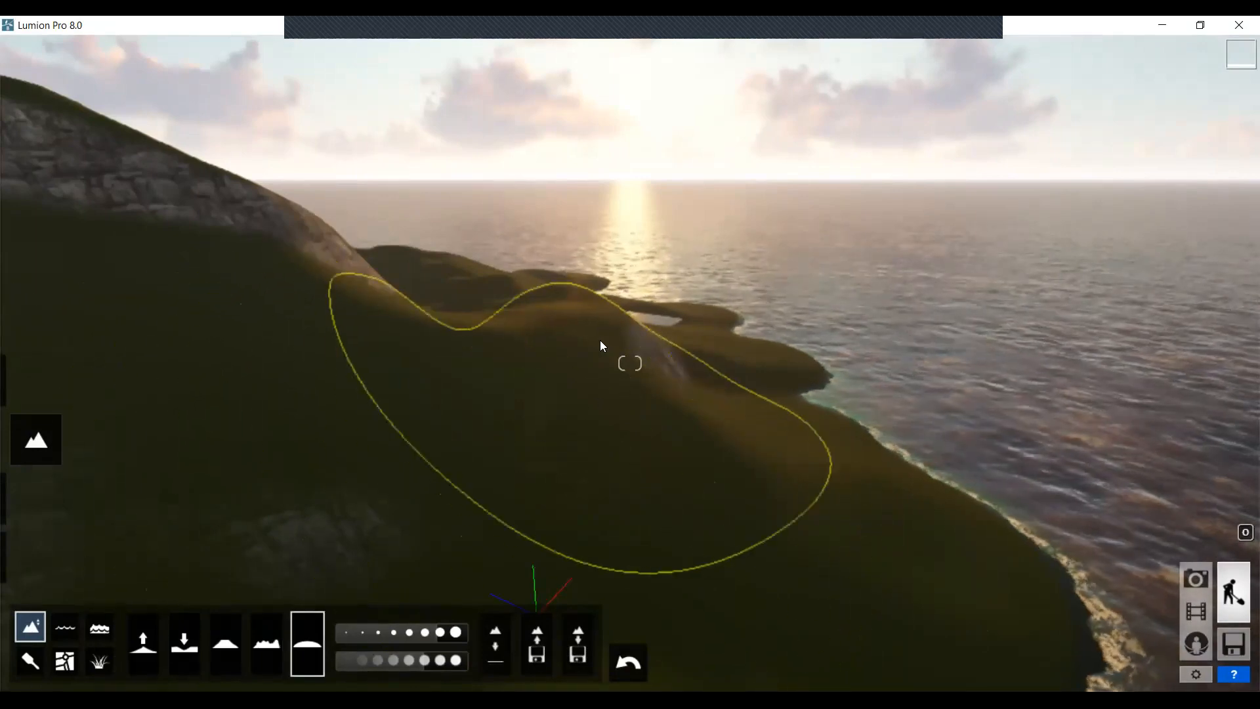
click(225, 643)
mouse_move(563, 427)
mouse_down()
mouse_move(608, 424)
mouse_move(785, 492)
mouse_move(717, 504)
mouse_move(657, 473)
mouse_move(467, 469)
mouse_move(650, 534)
mouse_move(945, 514)
mouse_up()
click(306, 640)
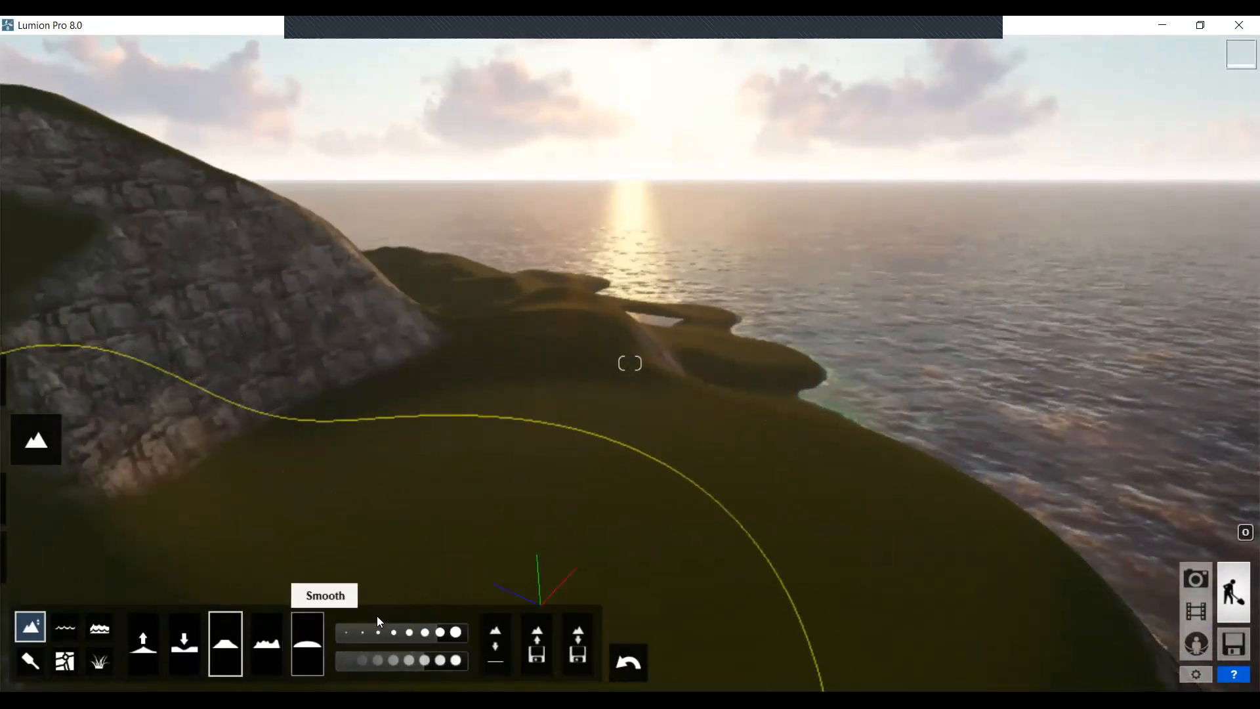
Lower the flattened coastal ground with a smaller brush to carve a bay below the mountain
key(s)
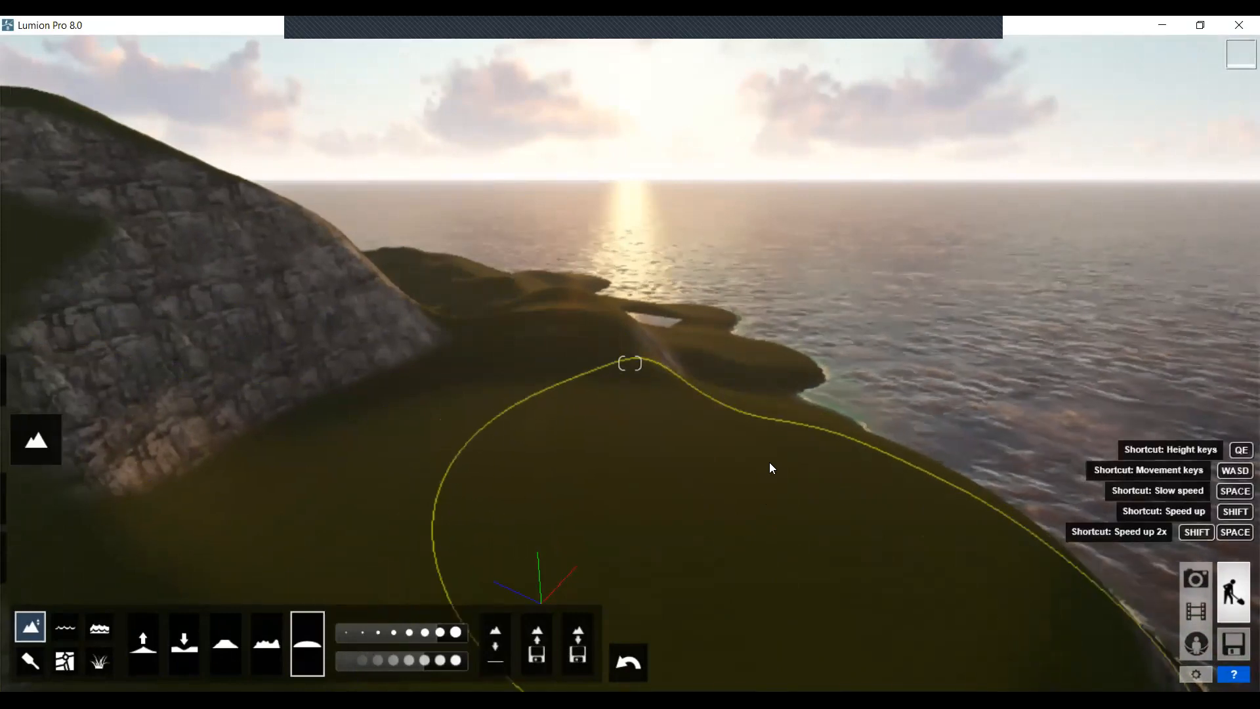
right_drag(689, 471, 681, 471)
key(s)
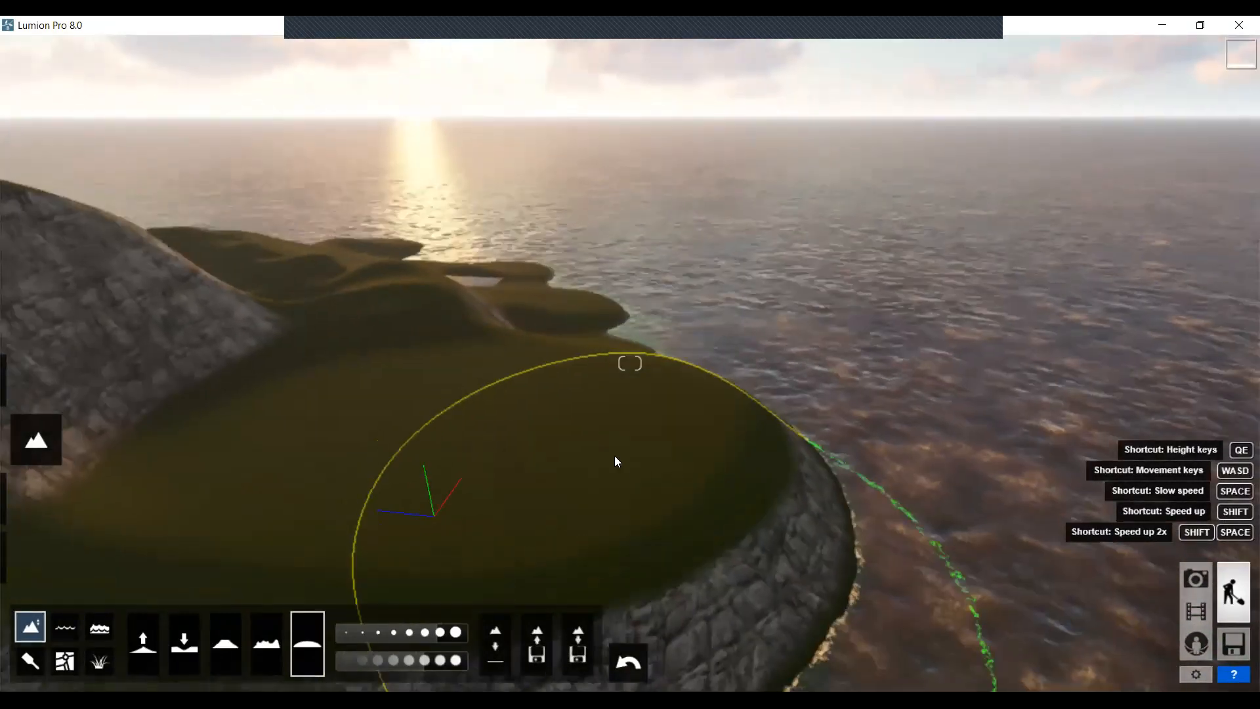
click(183, 637)
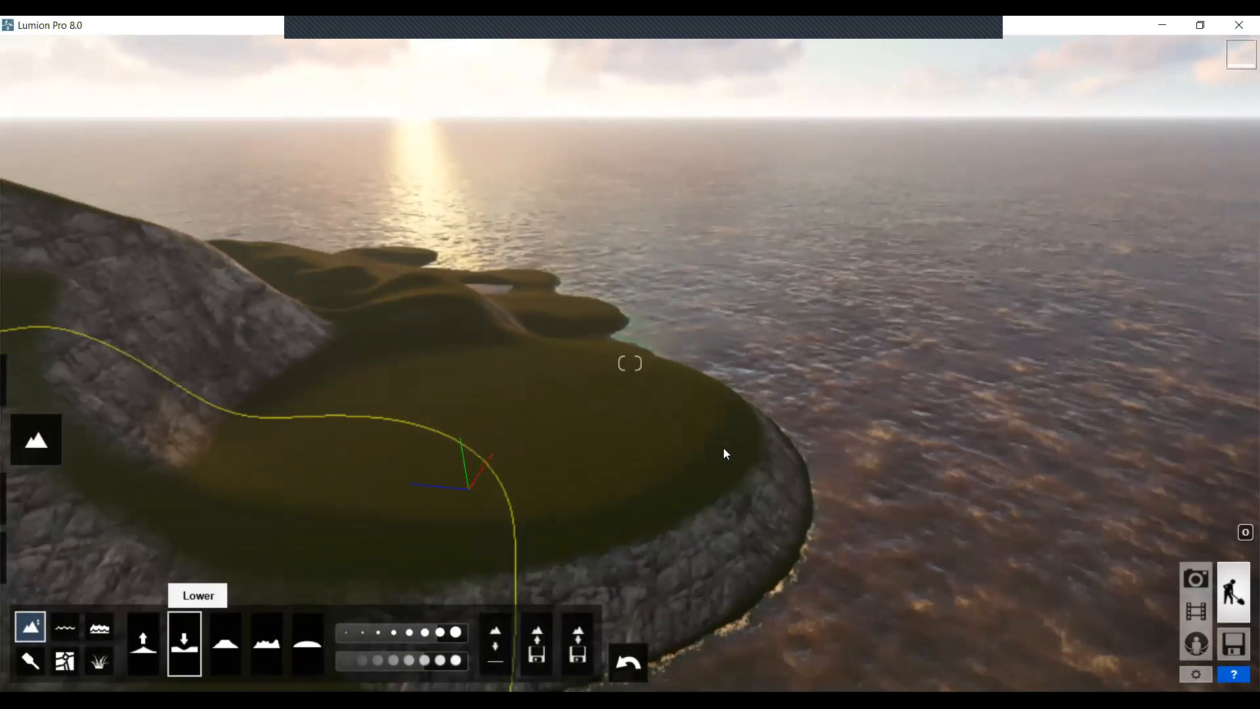
mouse_move(671, 458)
mouse_down()
mouse_move(789, 473)
mouse_move(575, 473)
mouse_move(307, 442)
mouse_move(377, 517)
mouse_move(613, 518)
mouse_move(581, 409)
mouse_move(538, 390)
mouse_move(464, 428)
mouse_up()
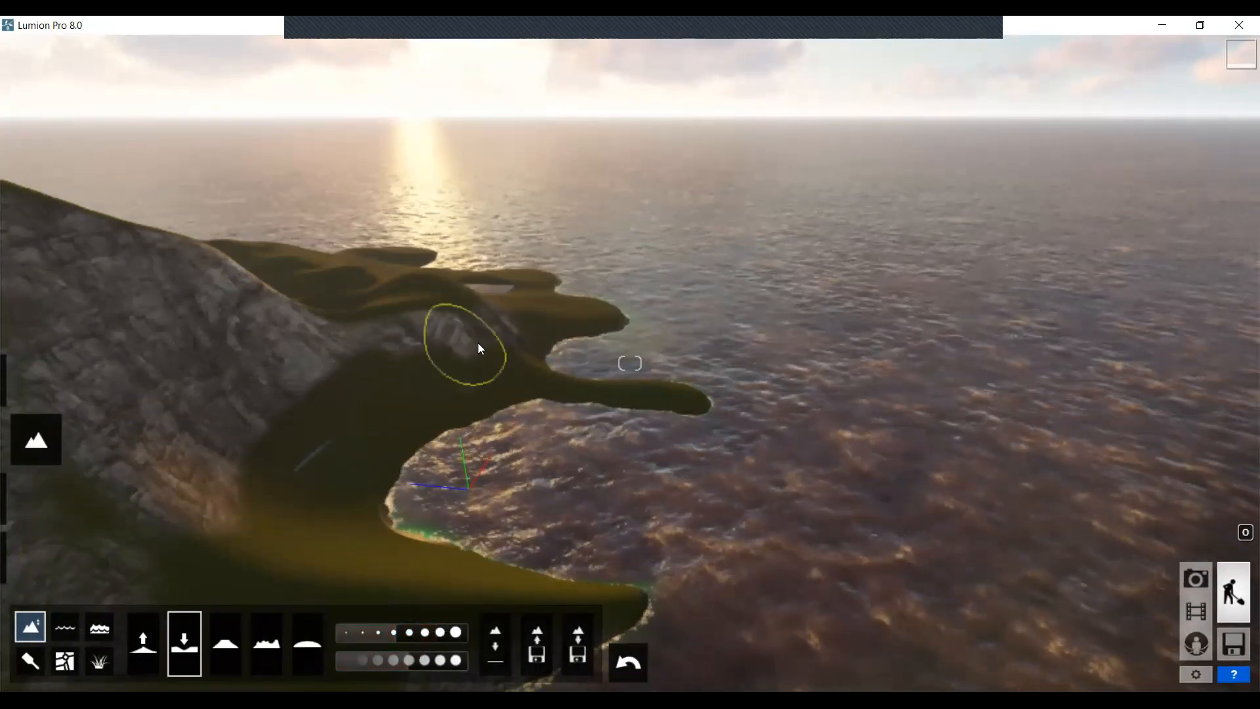
mouse_move(451, 447)
mouse_down()
mouse_move(563, 552)
mouse_move(528, 591)
mouse_move(293, 585)
mouse_move(228, 545)
mouse_move(324, 593)
mouse_up()
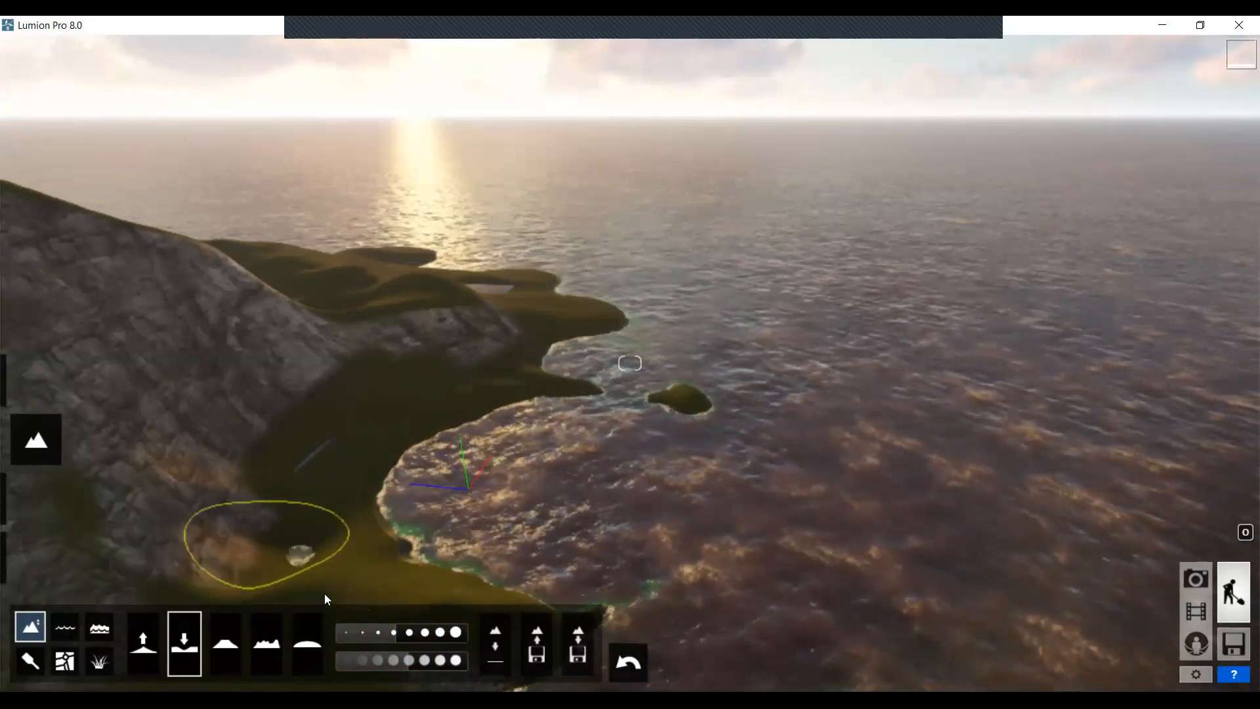
Lower the narrow headland beside the bay, leaving only small islets off the mountain's foot
key(s)
right_drag(499, 517, 613, 467)
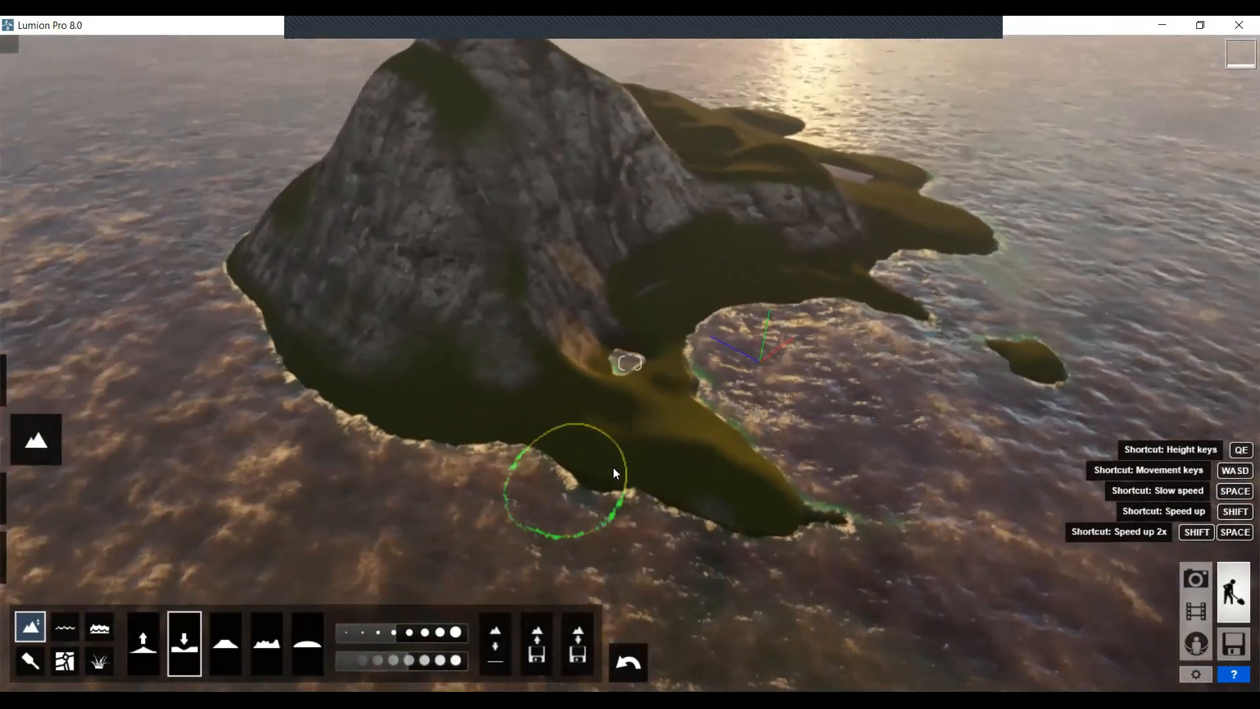
mouse_move(478, 383)
mouse_down()
mouse_move(538, 427)
mouse_move(712, 467)
mouse_move(811, 470)
mouse_move(691, 480)
mouse_move(649, 415)
mouse_move(630, 346)
mouse_move(761, 377)
mouse_up()
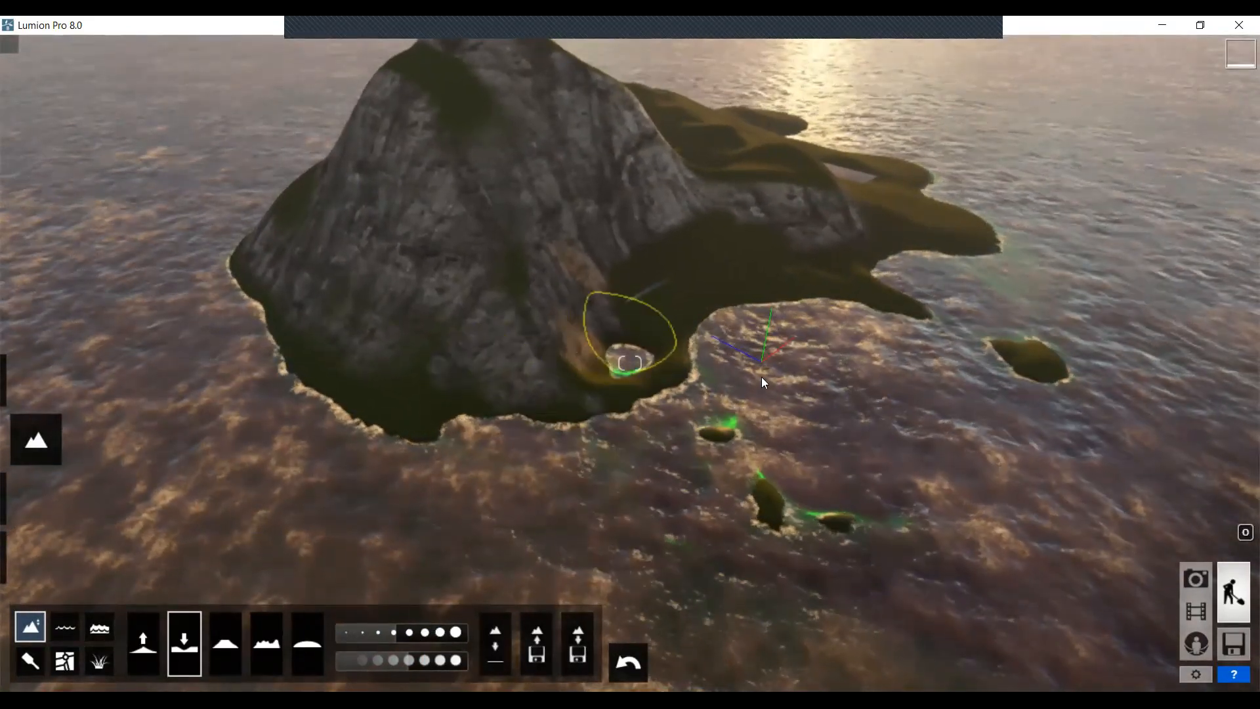
Examine the carved bay, islets and waterline up close from the low ground beside the mountain
key(w)
key(w)
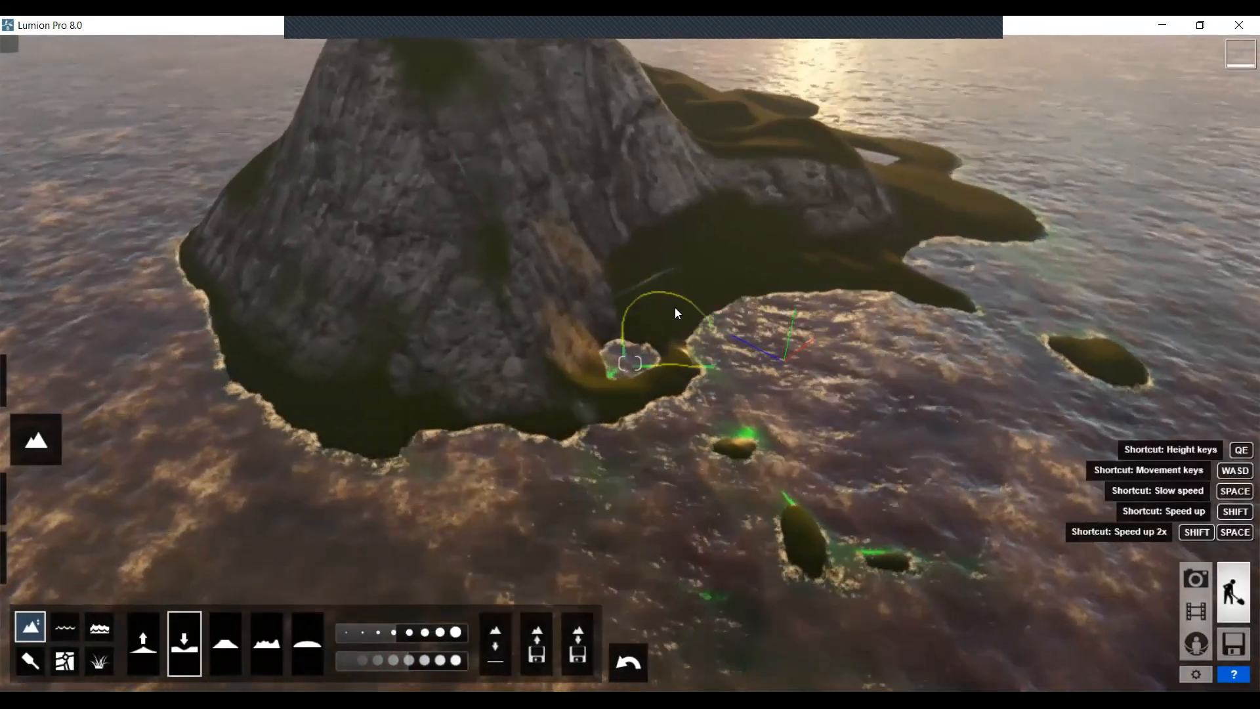
right_drag(650, 322, 565, 370)
key(w)
mouse_move(691, 319)
right_down()
mouse_move(613, 464)
mouse_move(652, 548)
mouse_move(740, 450)
right_up()
key(a)
key(w)
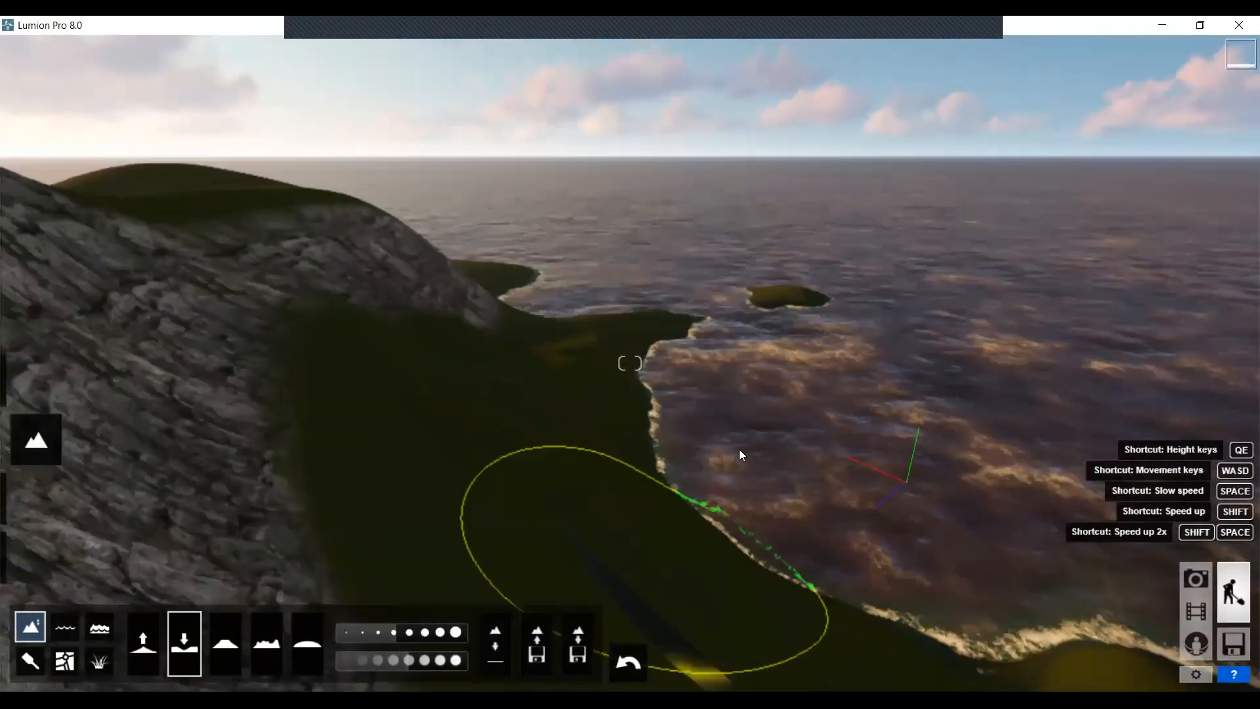
Replace the grass base texture of the landscape with a light sand texture in the Paint tool
key(w)
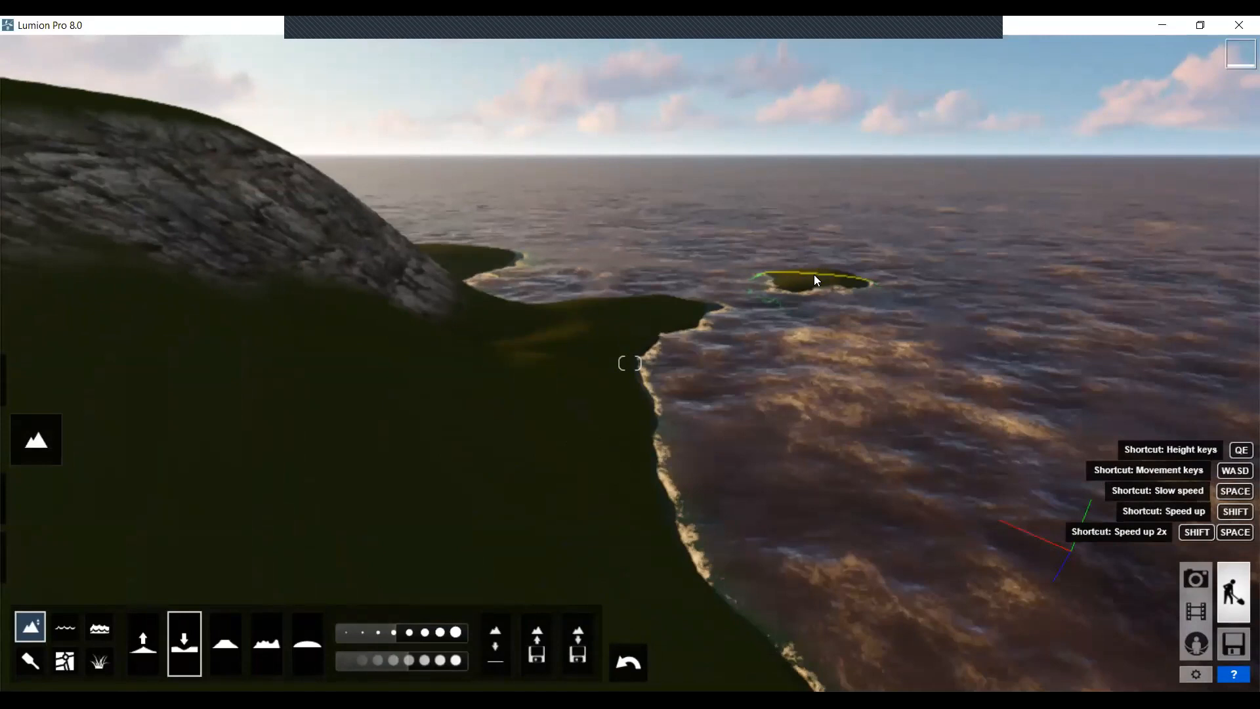
right_drag(525, 464, 525, 461)
right_drag(414, 471, 551, 459)
mouse_move(735, 468)
right_down()
mouse_move(747, 494)
mouse_move(744, 475)
mouse_move(714, 464)
right_up()
right_drag(813, 496, 779, 512)
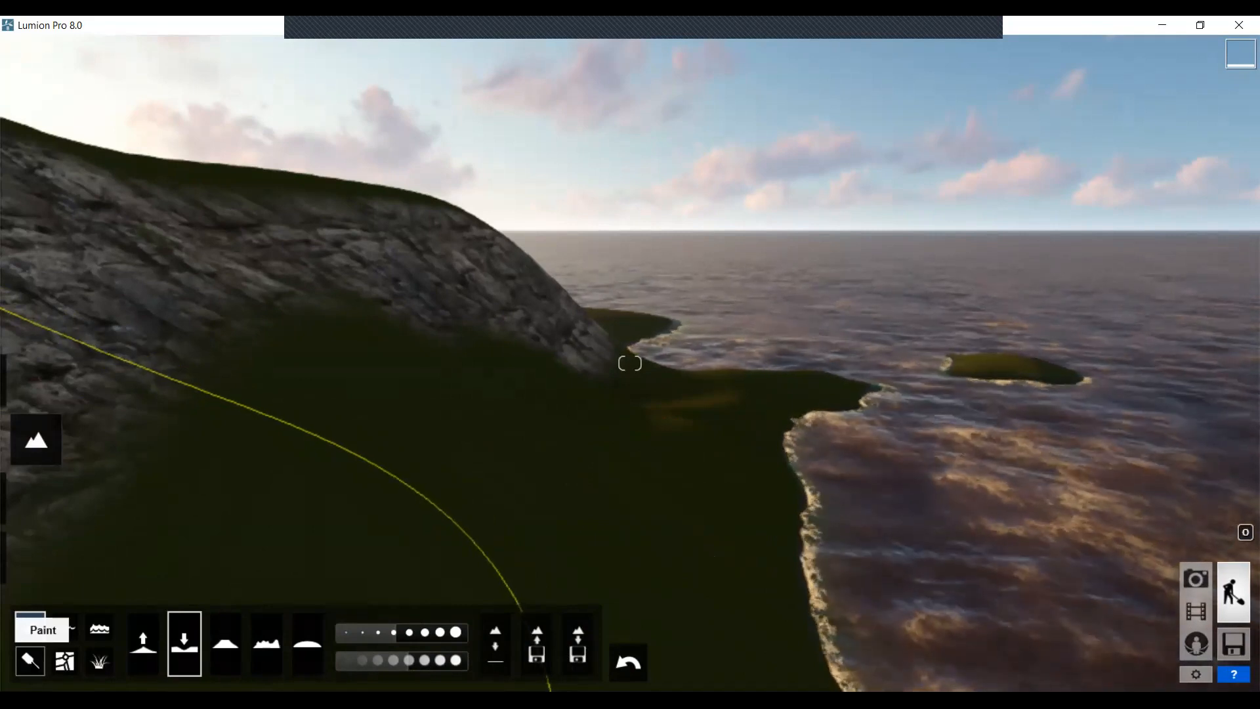
click(30, 661)
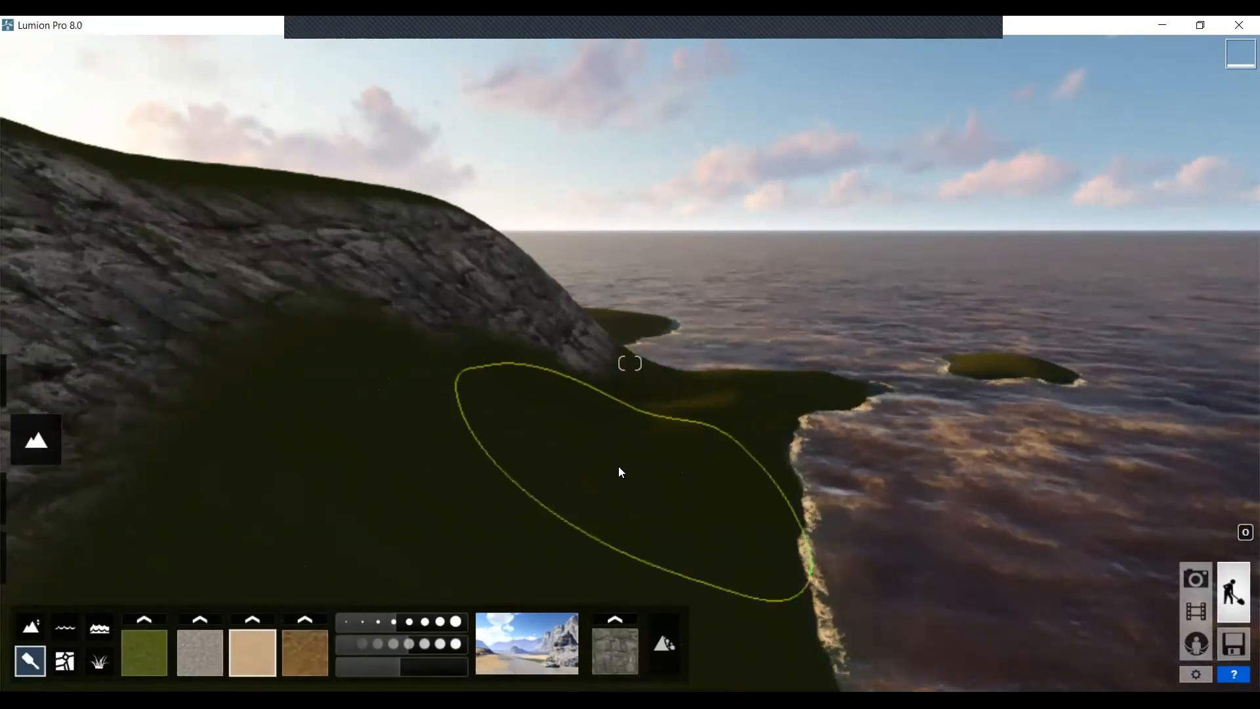
key(w)
mouse_move(577, 433)
right_down()
mouse_move(652, 317)
mouse_move(636, 316)
right_up()
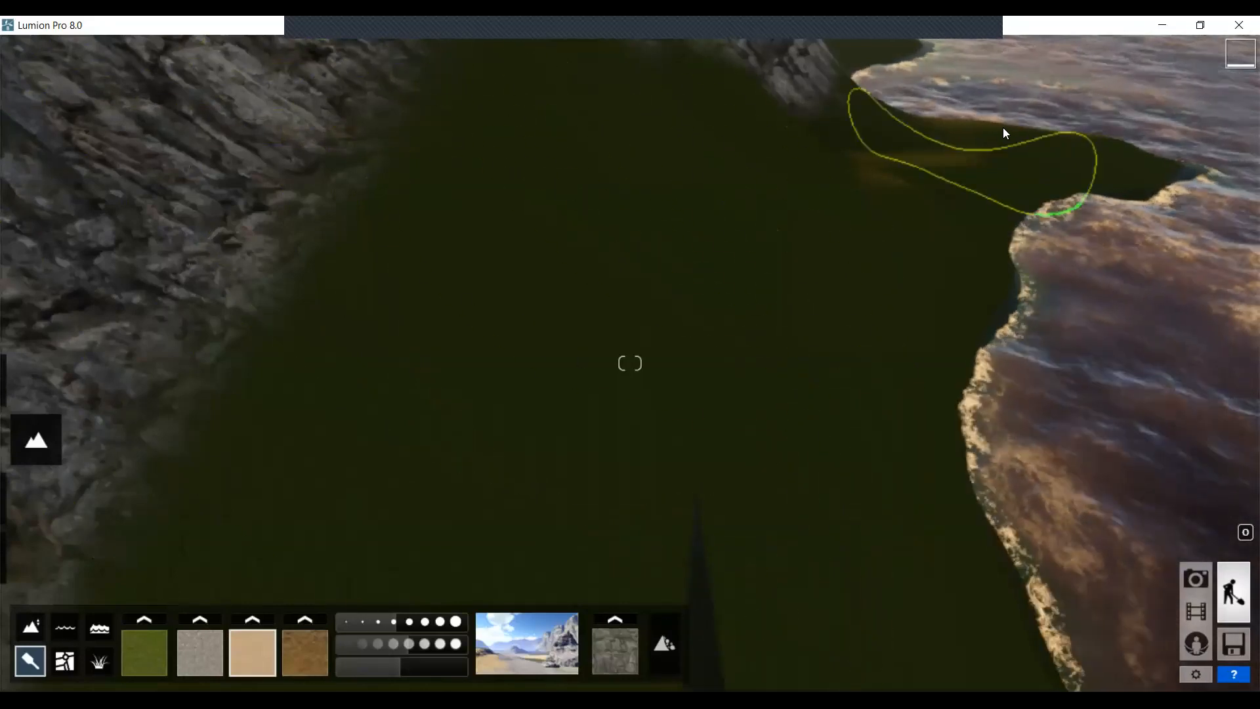
click(143, 620)
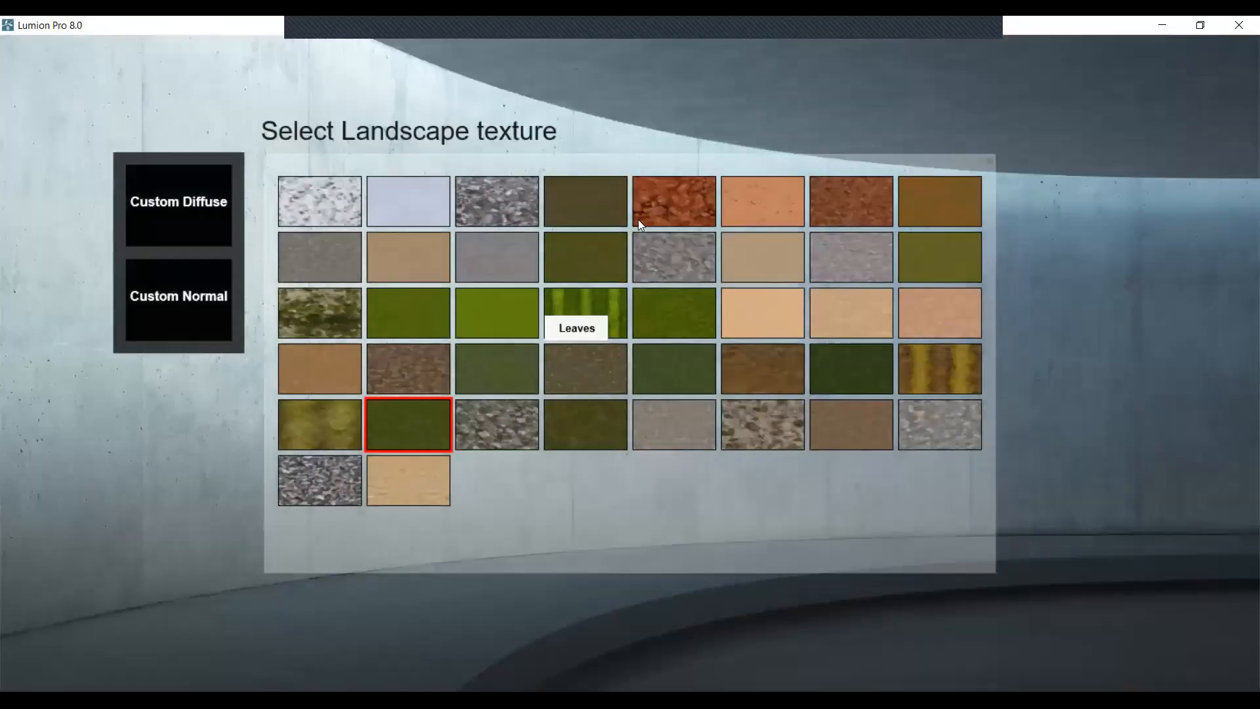
click(768, 261)
right_drag(459, 499, 485, 420)
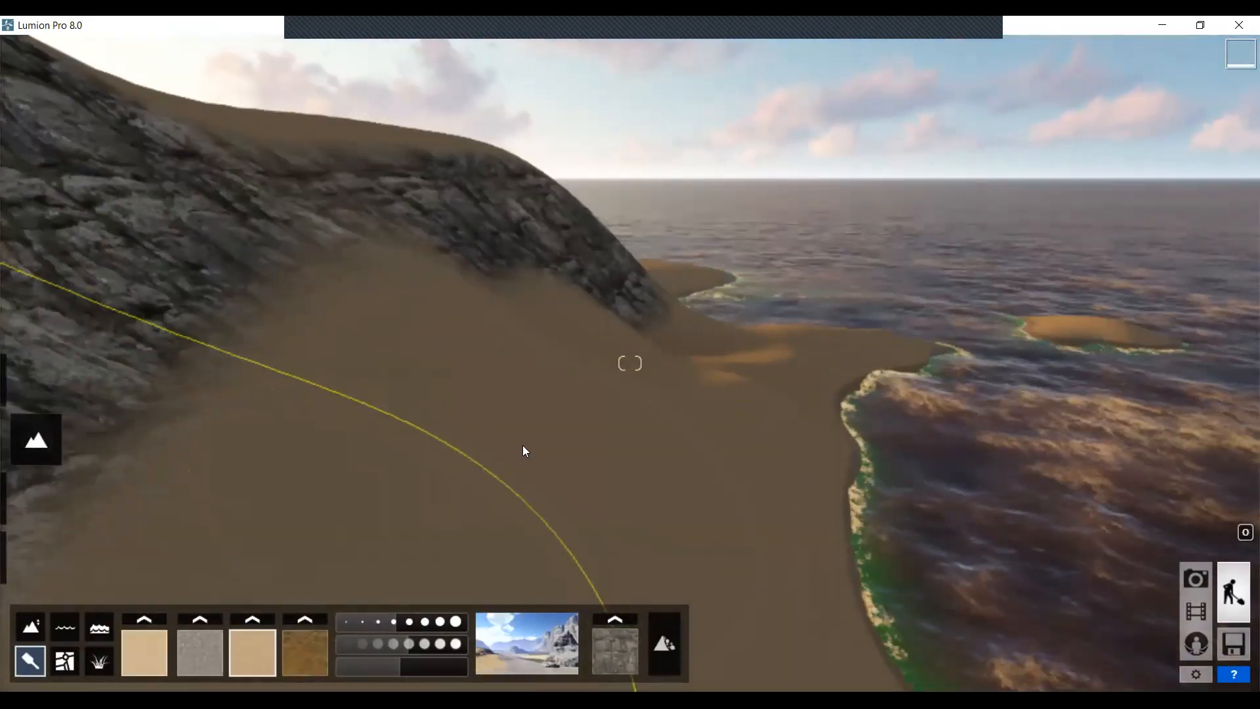
Examine the sand-covered shoreline, islets and mountain foot from low ground around the bay
mouse_move(427, 458)
right_down()
mouse_move(562, 458)
mouse_move(591, 419)
mouse_move(524, 440)
mouse_move(448, 437)
mouse_move(545, 400)
mouse_move(676, 387)
mouse_move(932, 433)
right_up()
key(w)
right_drag(368, 430, 630, 433)
right_drag(317, 435, 617, 426)
right_drag(212, 427, 277, 488)
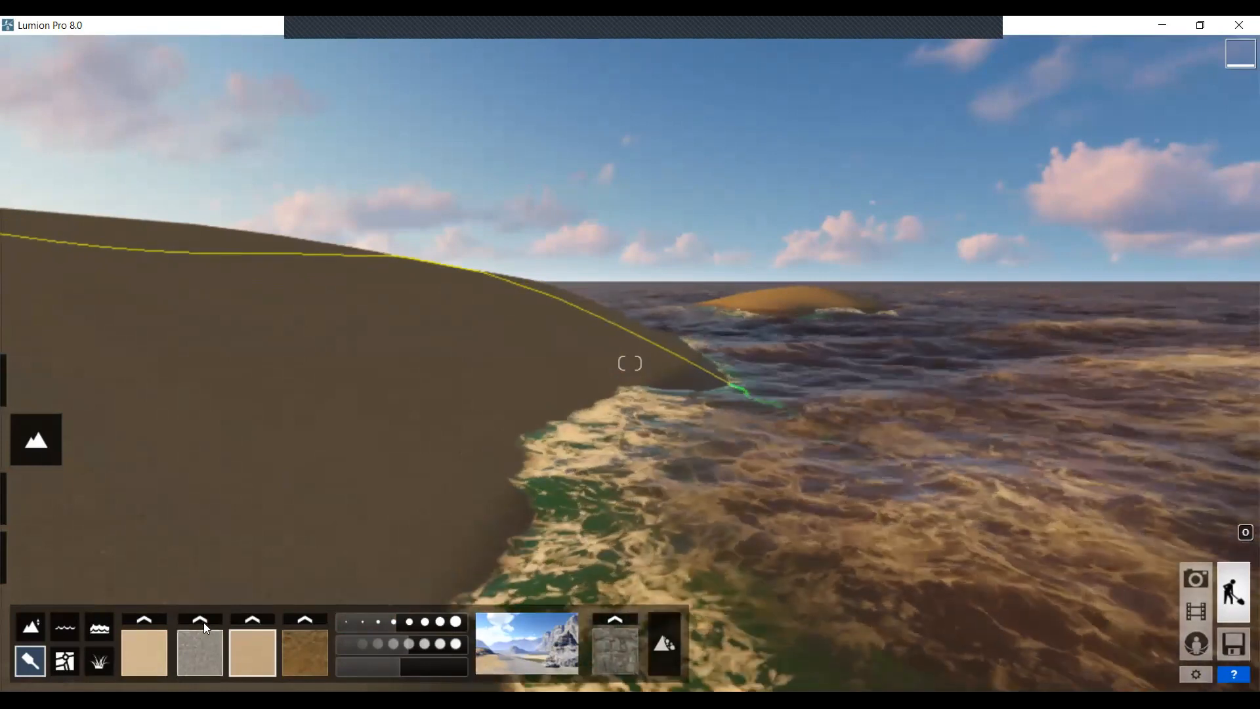
right_drag(354, 574, 261, 600)
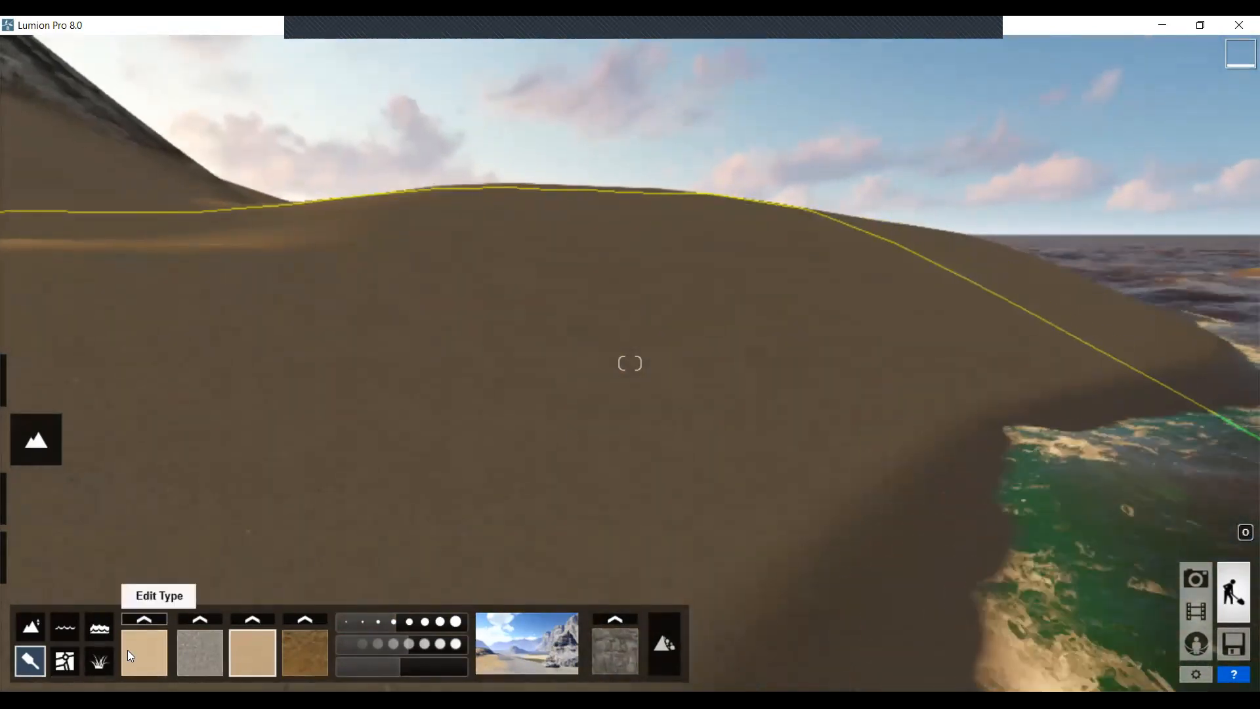
right_drag(631, 336, 1234, 368)
right_drag(204, 408, 508, 351)
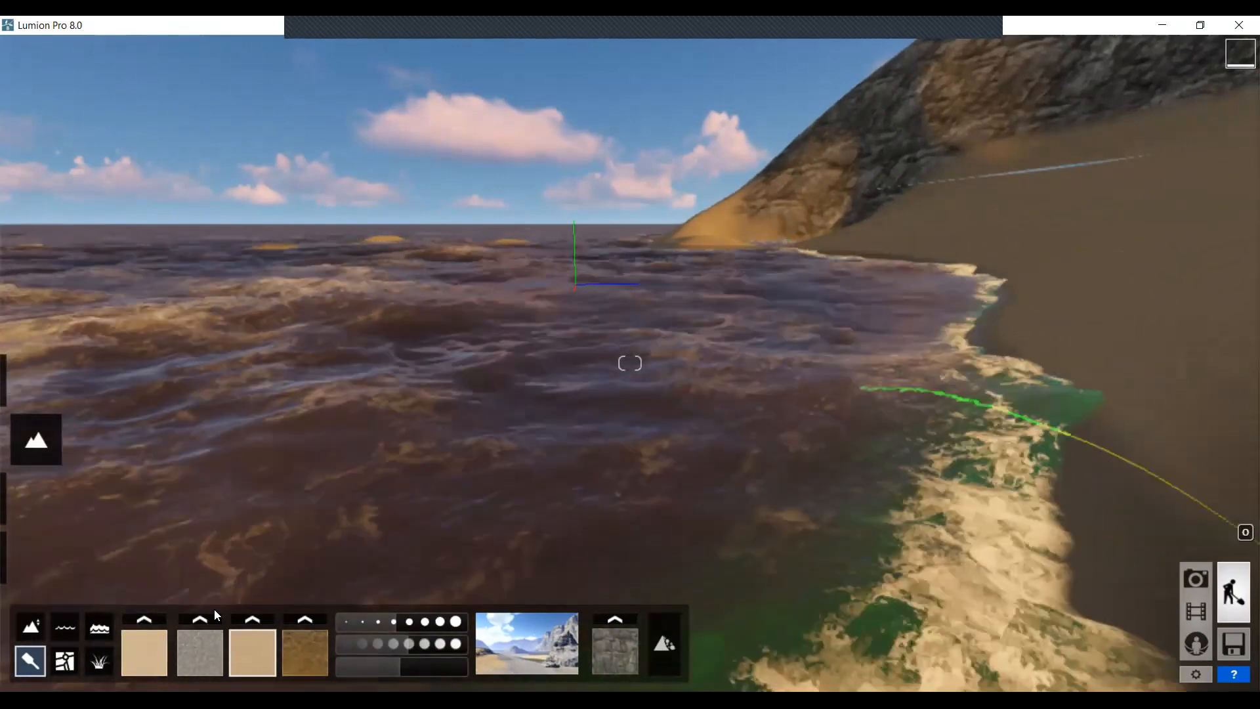
right_drag(623, 297, 1142, 302)
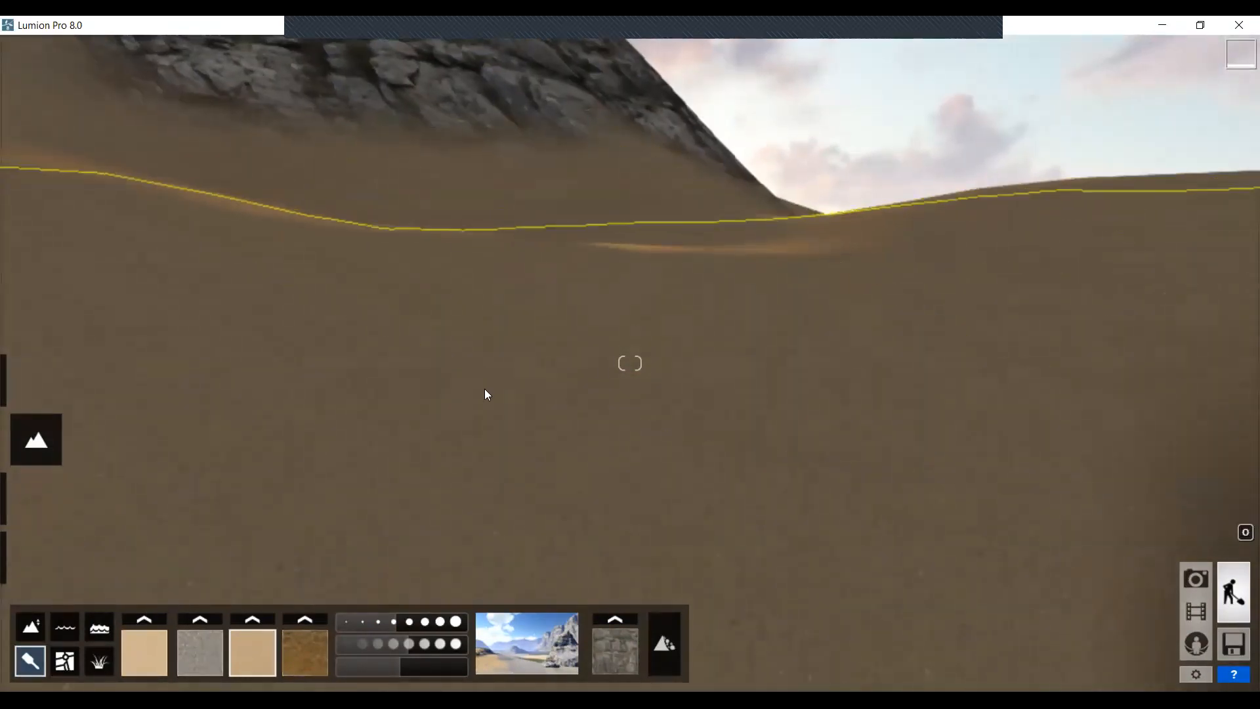
Change the second landscape paint texture to the grey EuropeRock texture and keep it active for painting
click(202, 650)
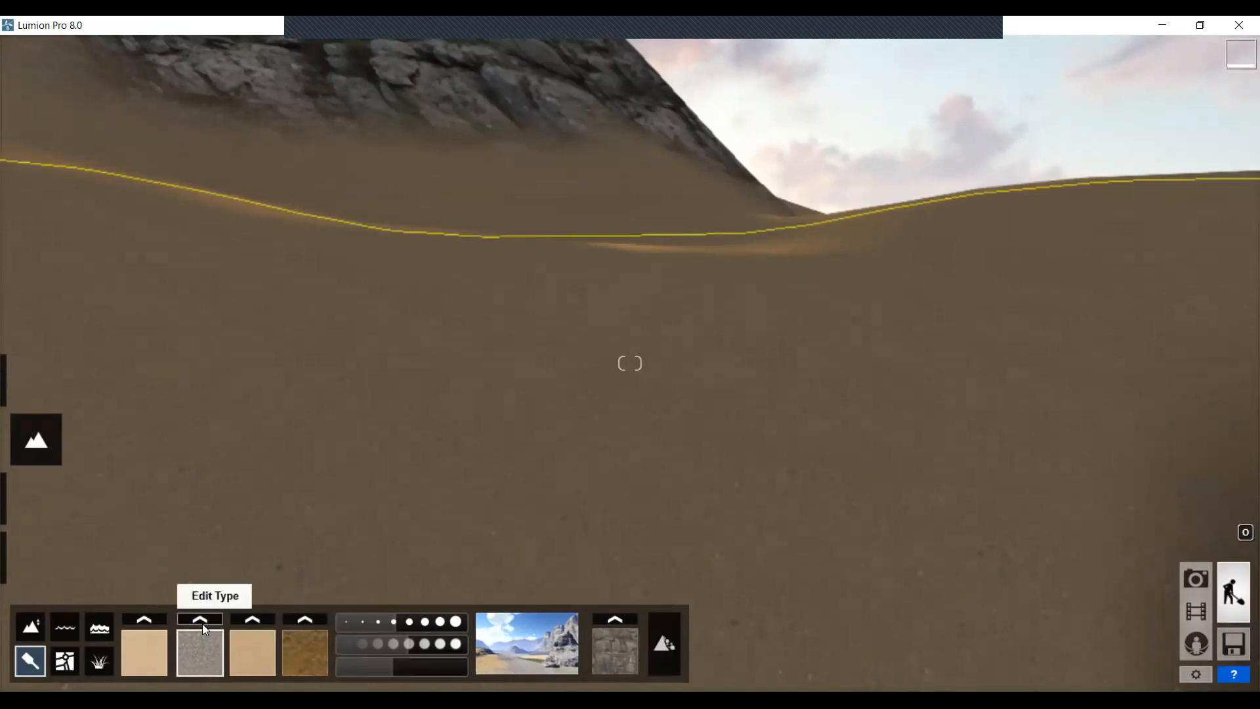
click(200, 620)
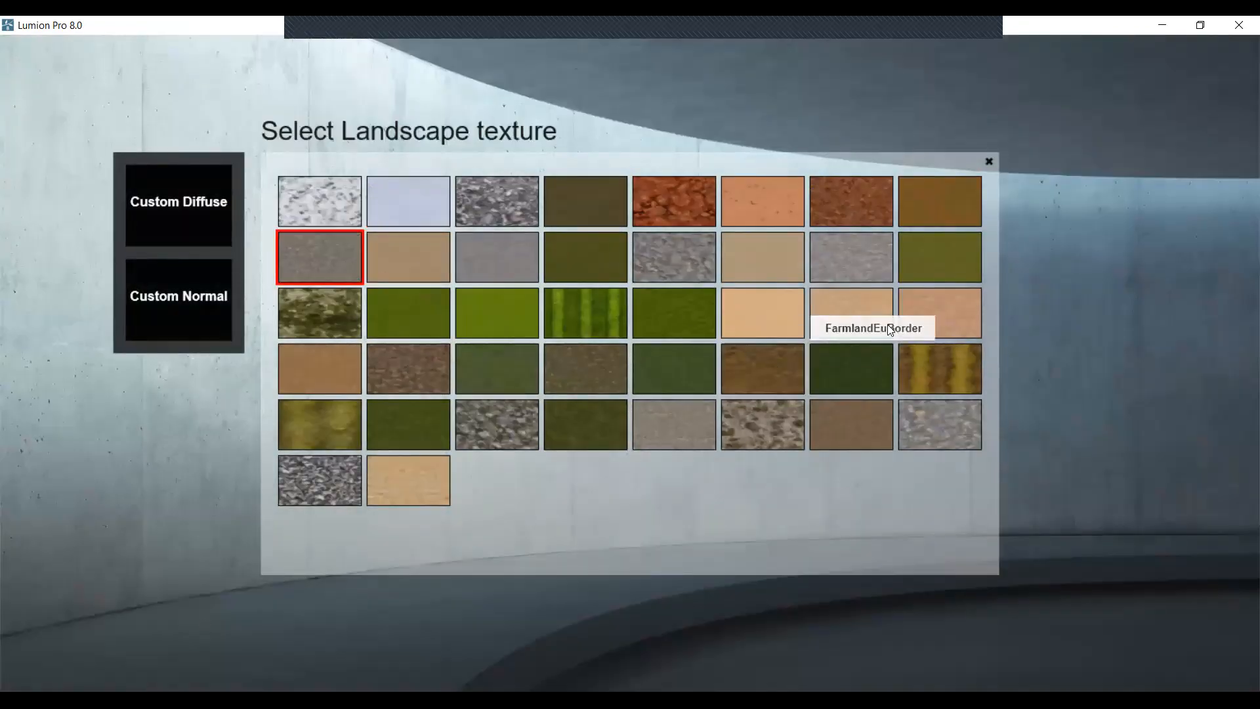
click(517, 258)
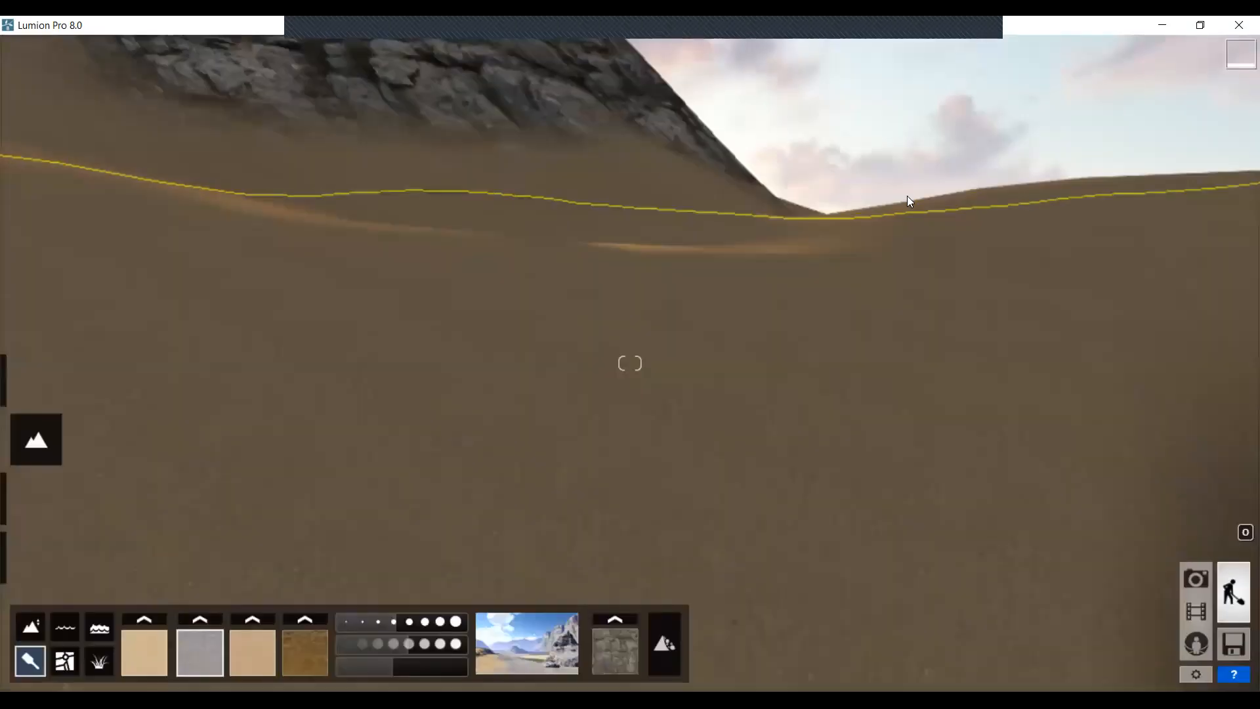
Paint a grey rock patch with a smaller brush across the sand between the mountain's foot and the bay
key(s)
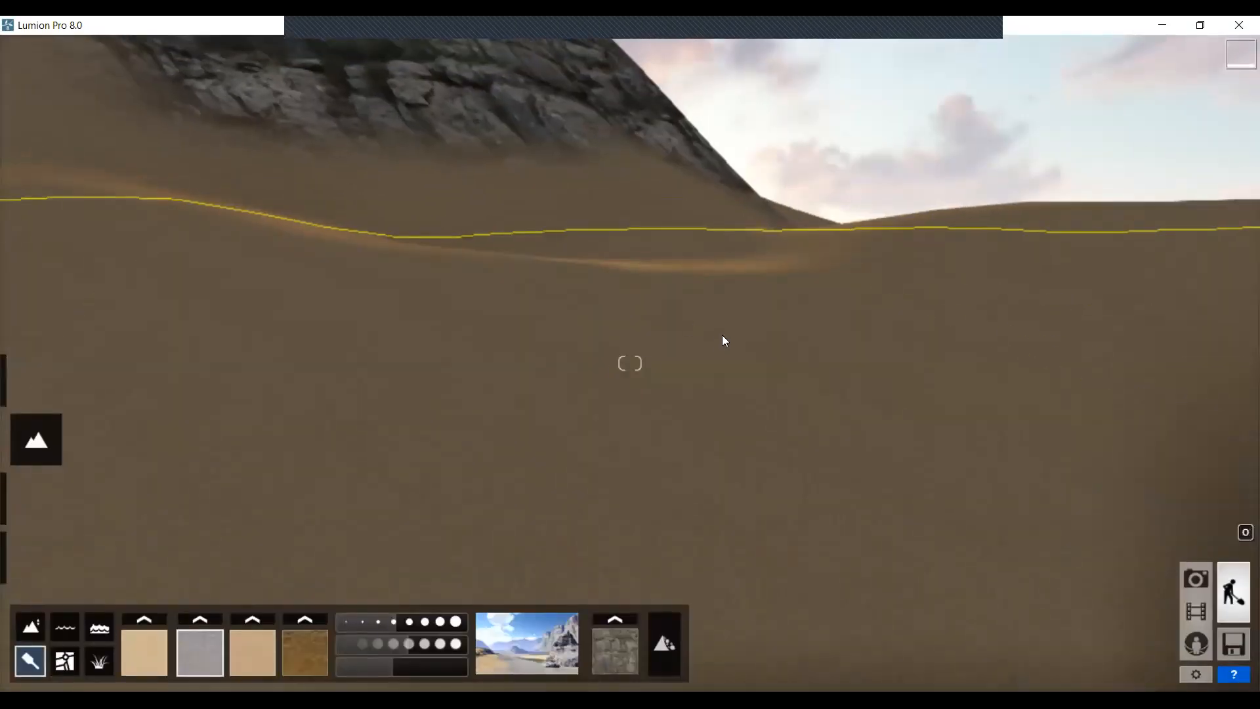
key(q)
right_drag(712, 335, 711, 299)
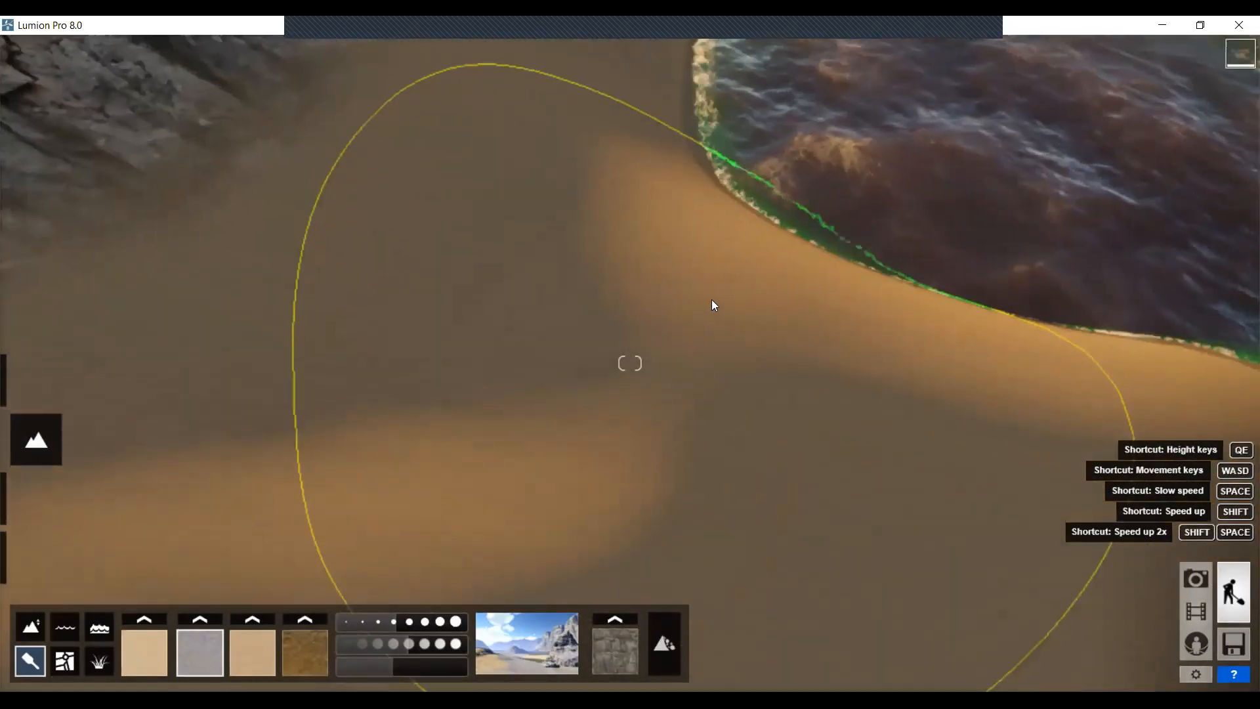
key(q)
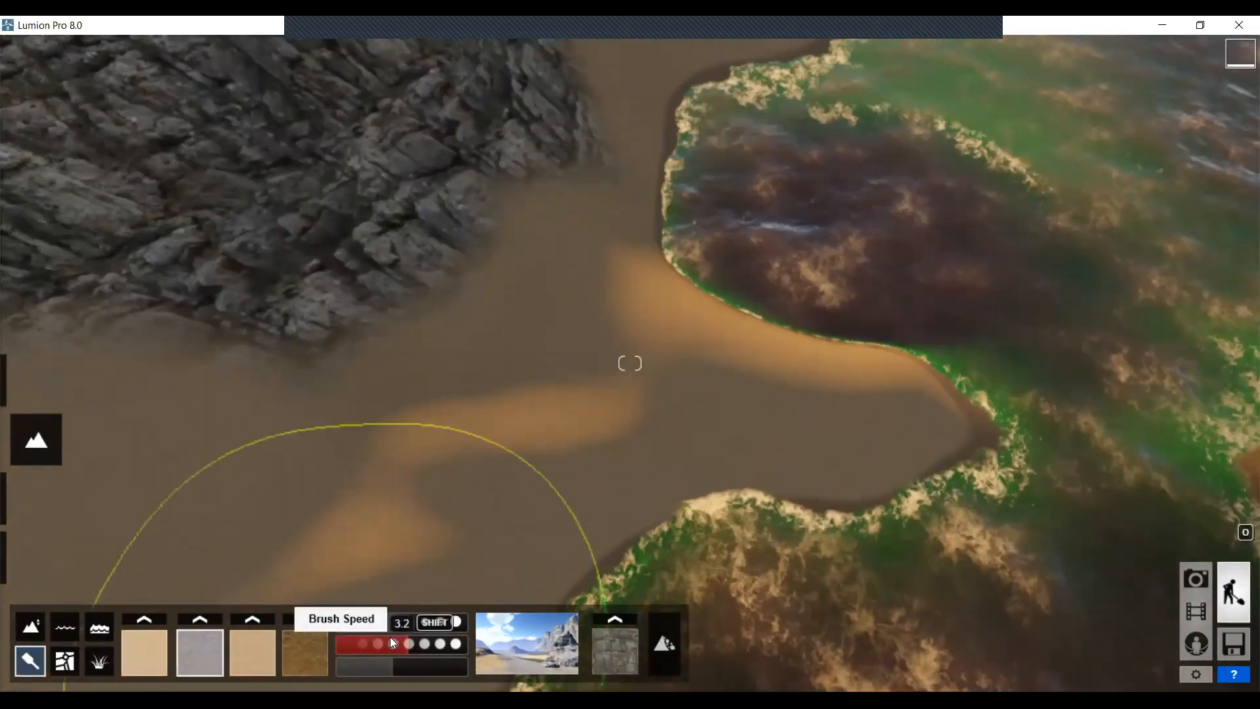
click(384, 622)
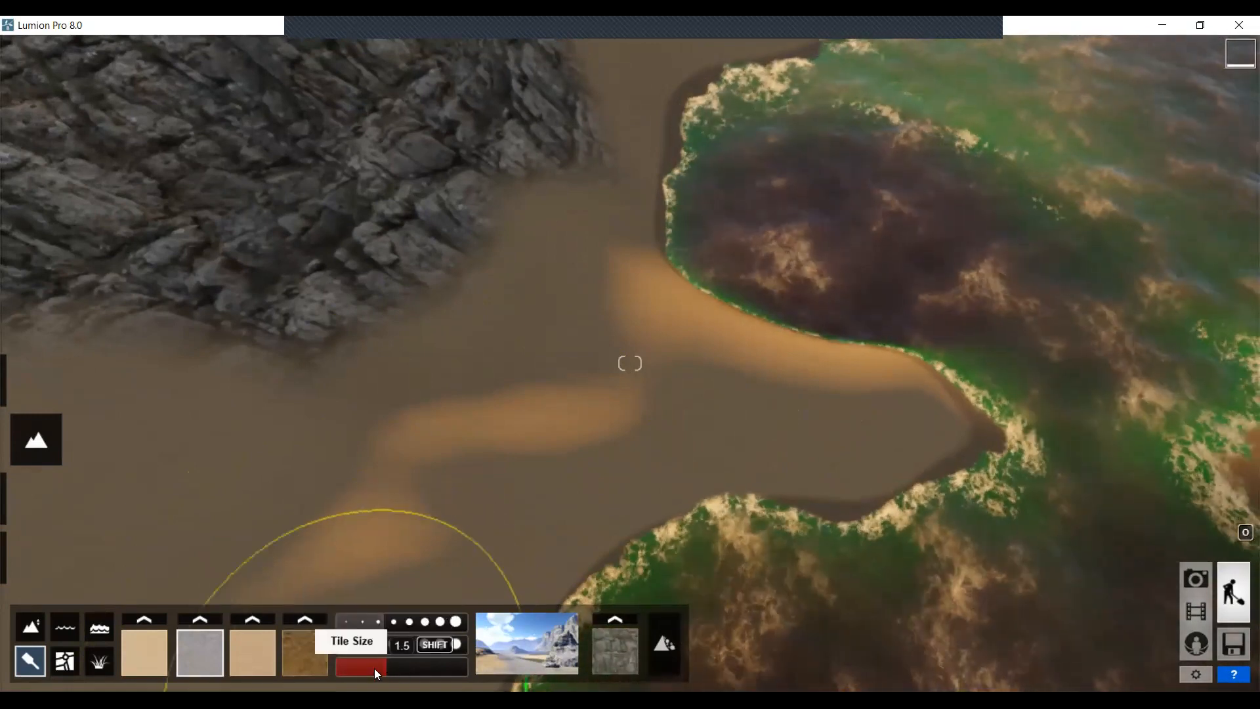
key(w)
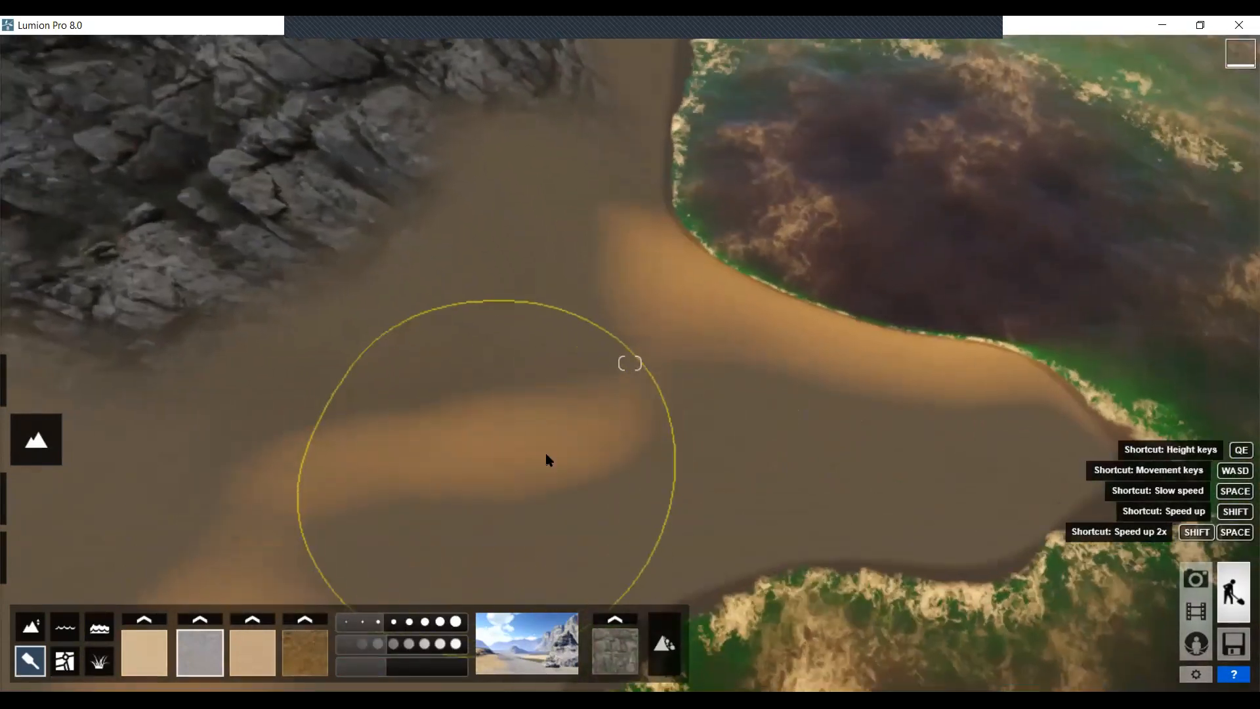
right_drag(546, 456, 584, 452)
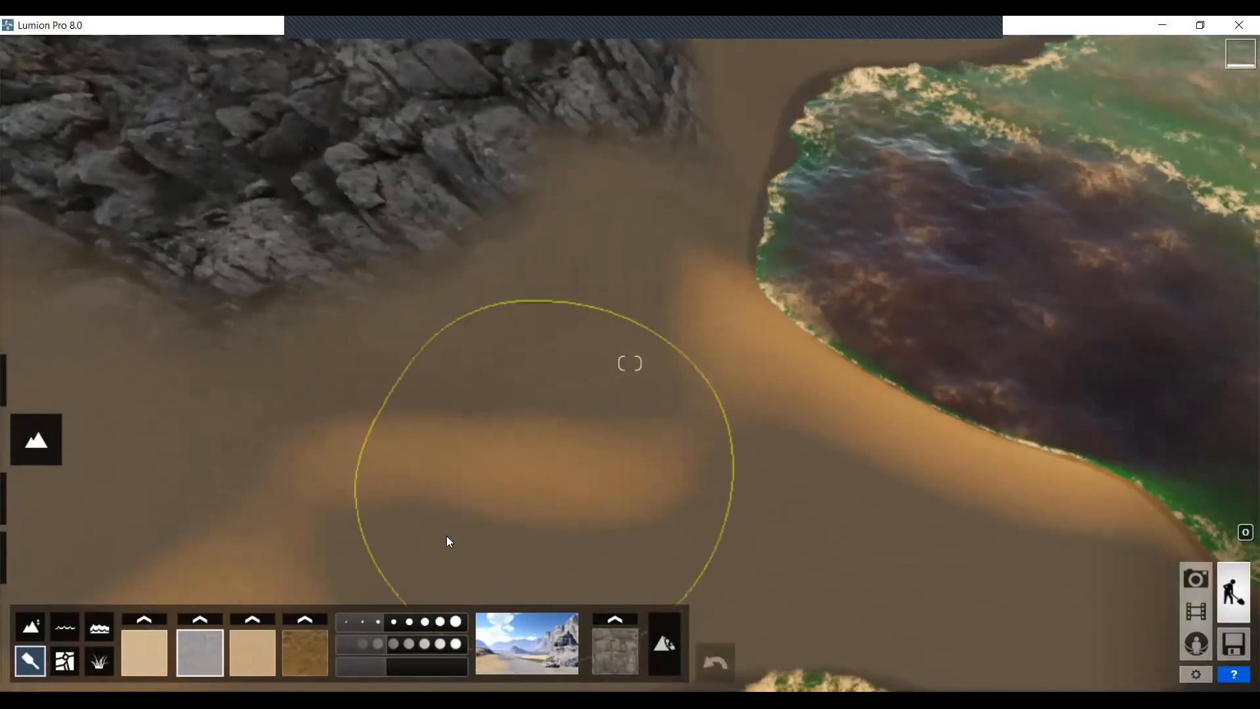
mouse_move(577, 459)
mouse_down()
mouse_move(565, 459)
mouse_move(869, 483)
mouse_move(571, 447)
mouse_move(251, 460)
mouse_move(367, 473)
mouse_move(538, 421)
mouse_up()
scroll(488, 431, down, 1)
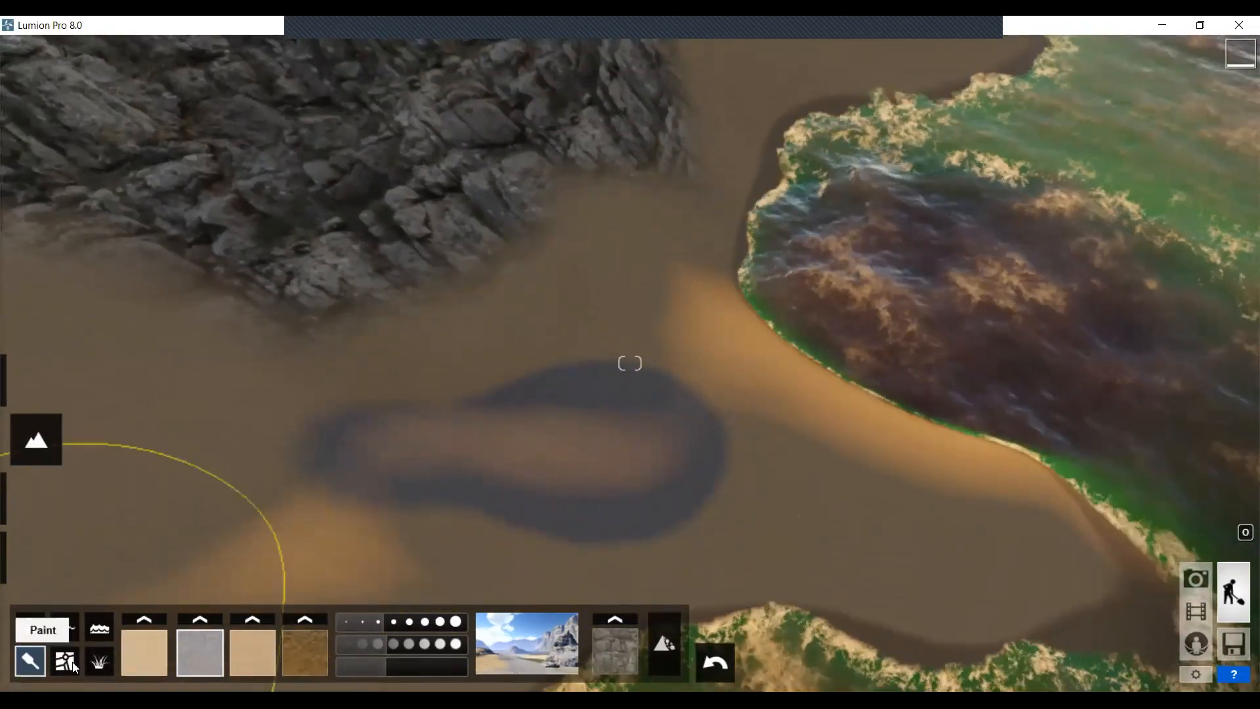
mouse_move(433, 433)
mouse_down()
mouse_move(154, 469)
mouse_move(530, 450)
mouse_up()
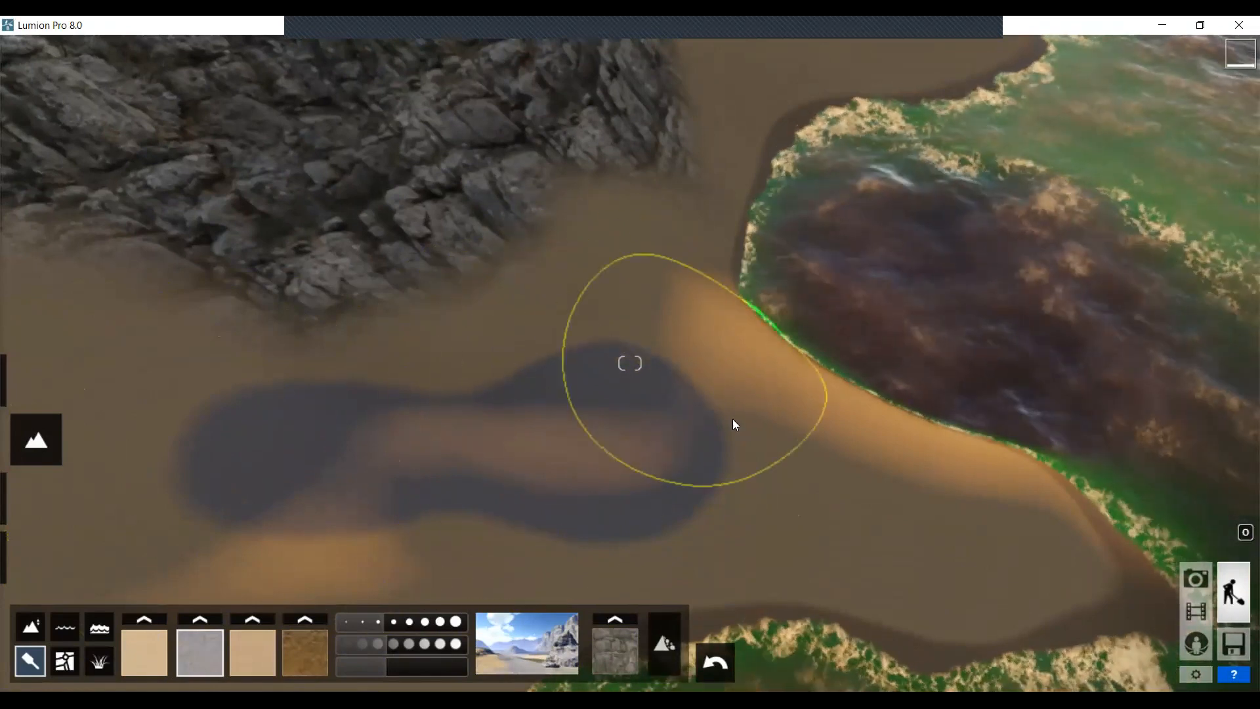
Inspect the painted grey patch at ground level and the rocky mountain slopes behind it
scroll(754, 491, up, 3)
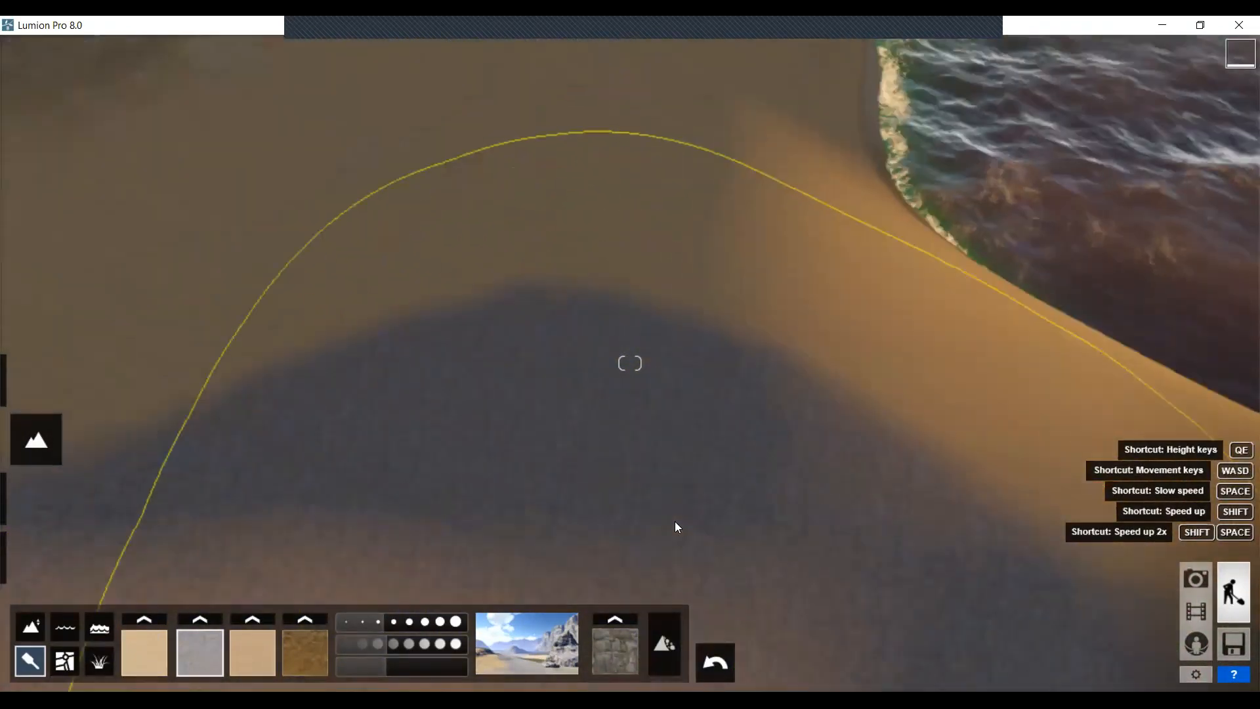
scroll(680, 533, up, 4)
mouse_move(683, 545)
right_down()
mouse_move(494, 637)
mouse_move(354, 643)
mouse_move(529, 659)
mouse_move(557, 677)
mouse_move(804, 688)
mouse_move(909, 671)
mouse_move(683, 493)
right_up()
scroll(653, 484, up, 3)
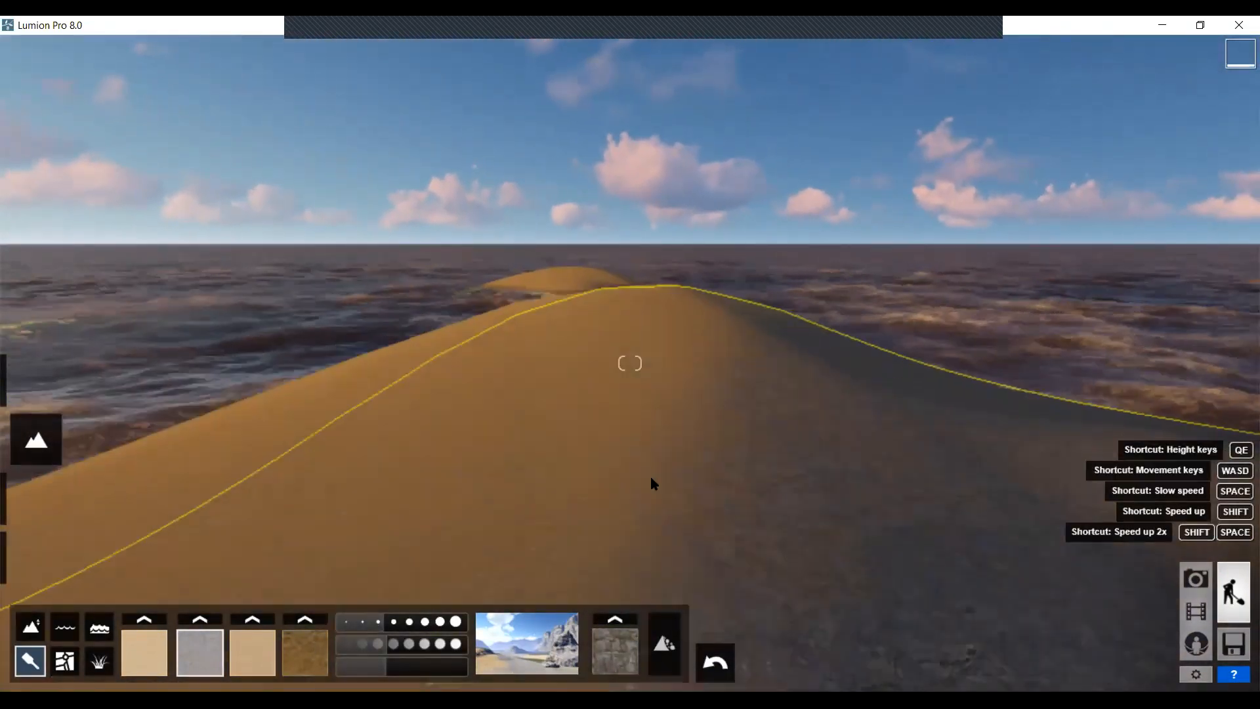
middle_drag(651, 480, 858, 470)
middle_drag(790, 491, 451, 396)
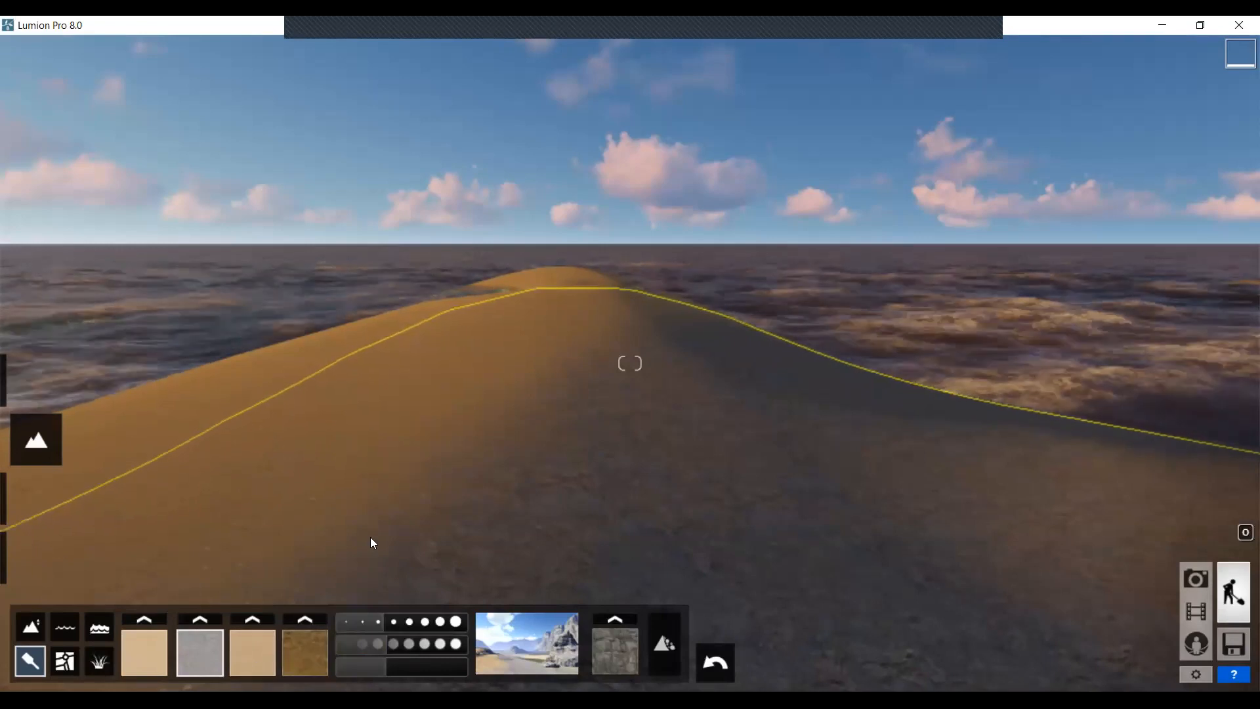
right_drag(775, 368, 417, 246)
right_drag(276, 266, 400, 290)
right_drag(505, 330, 832, 362)
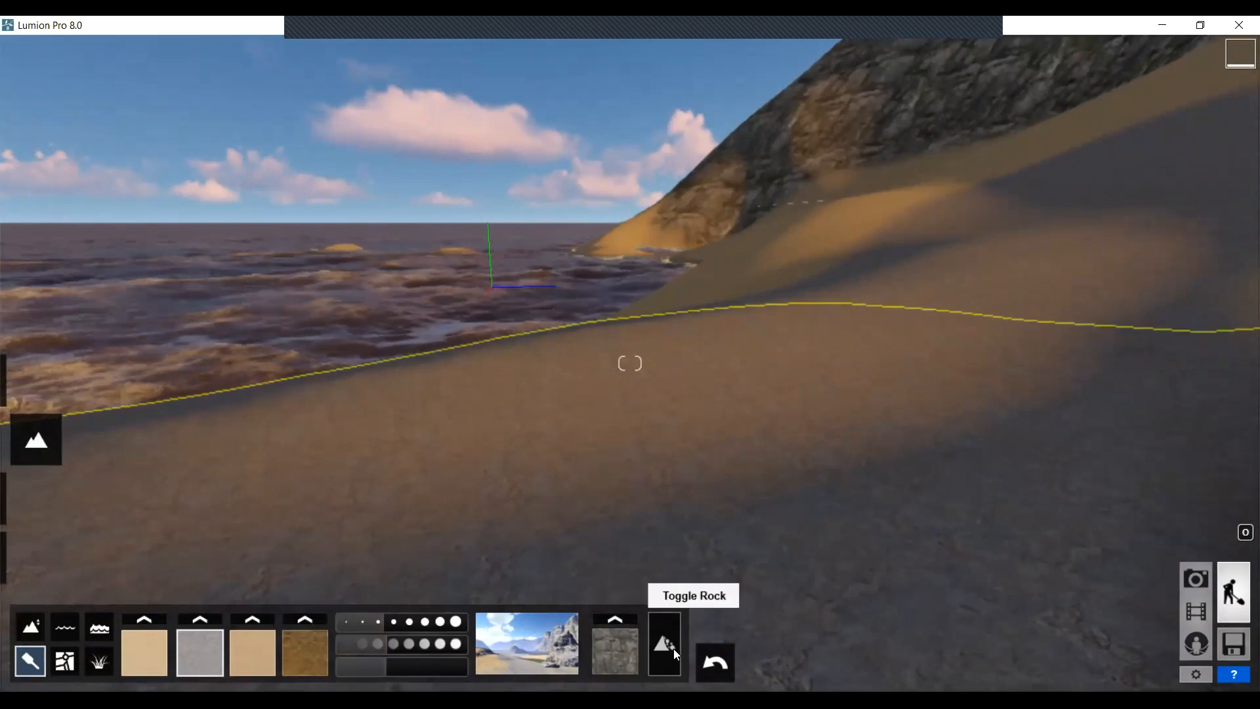
mouse_move(832, 268)
right_down()
mouse_move(938, 283)
mouse_move(1036, 249)
right_up()
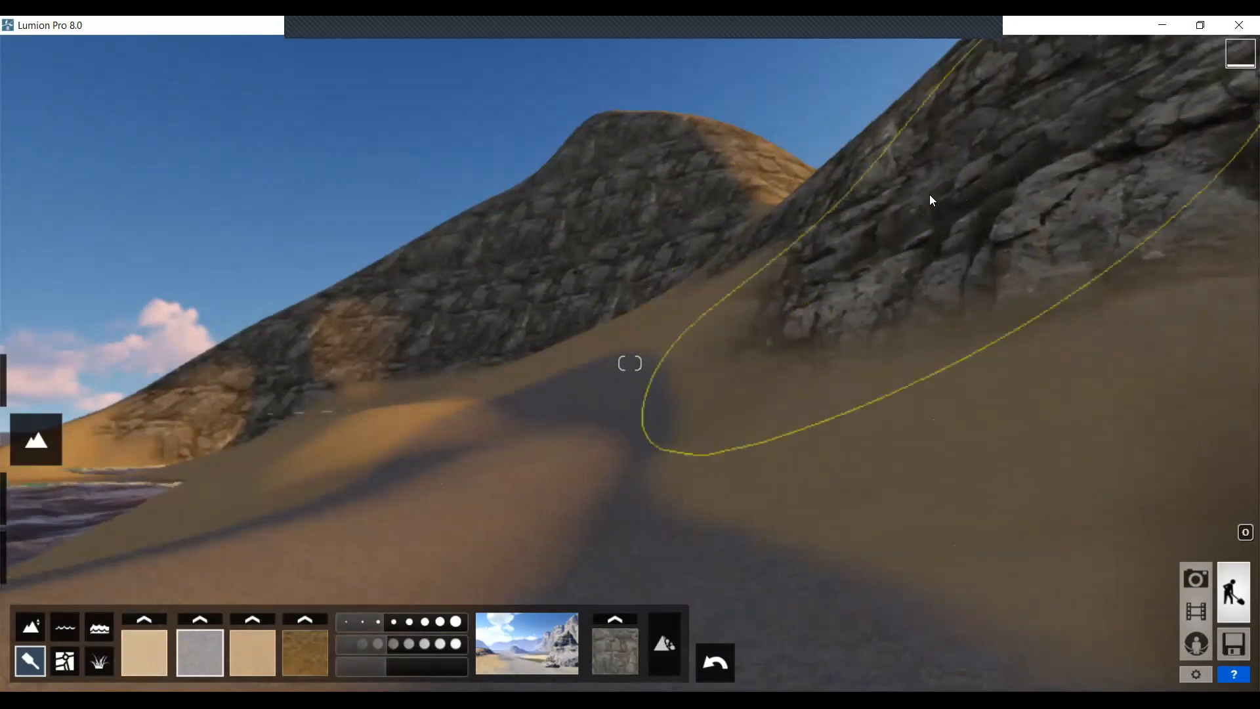
Compare the mountain with and without its side rock, leaving the rock on the steep slopes turned off
click(665, 644)
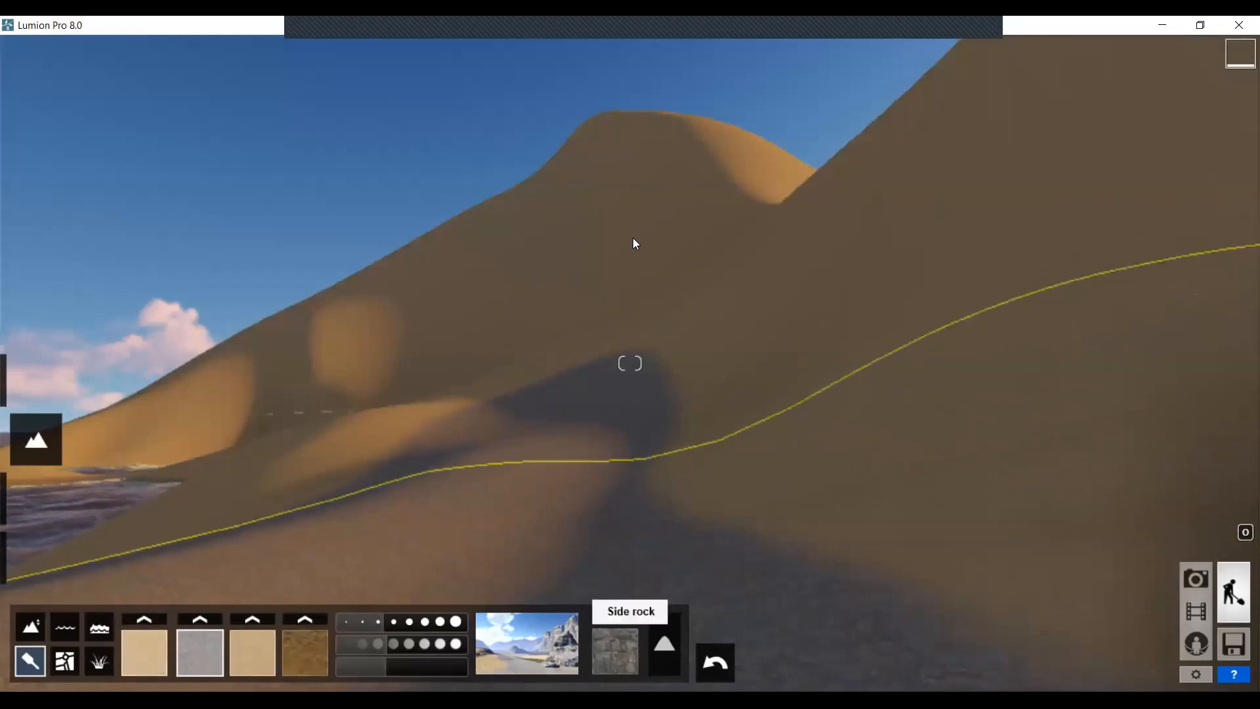
click(672, 642)
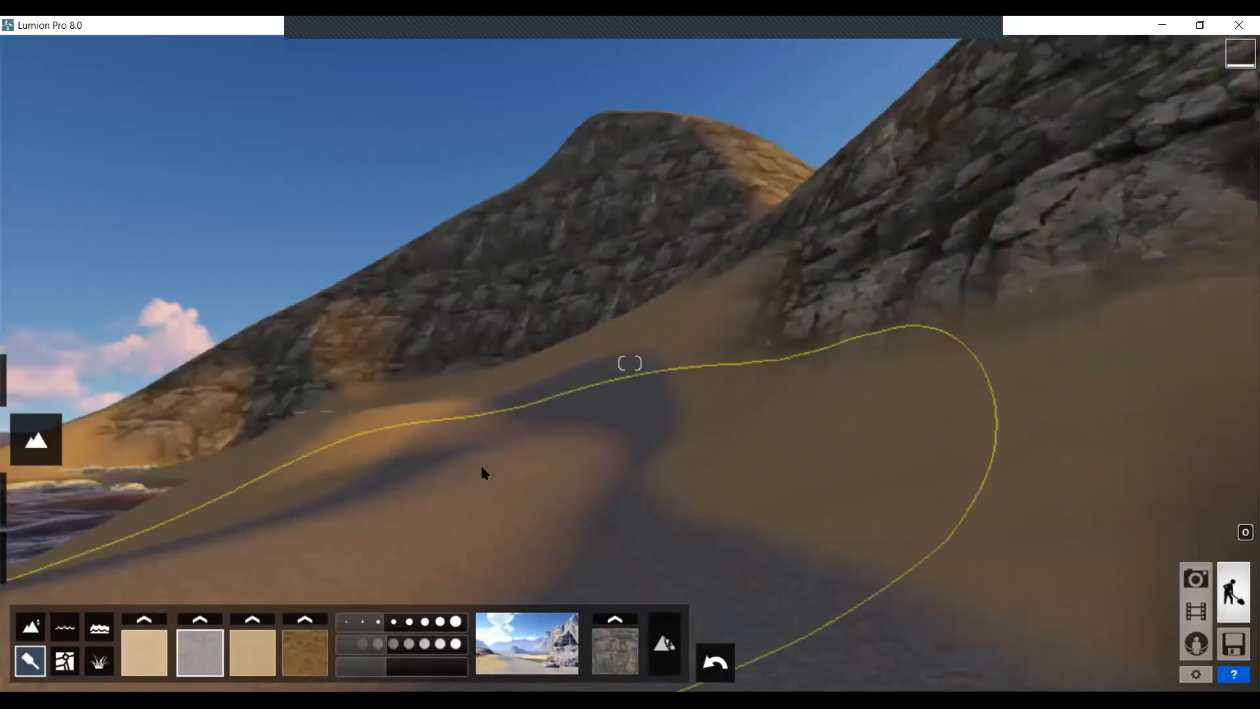
right_drag(693, 299, 755, 289)
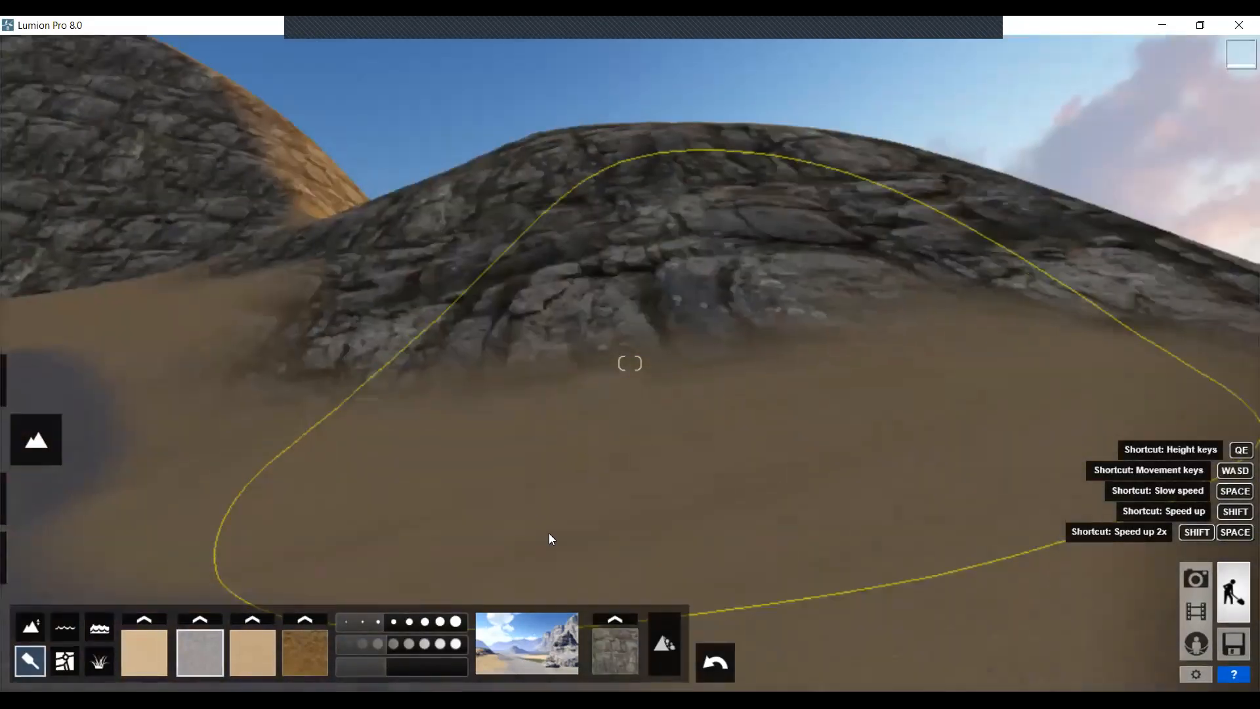
click(675, 644)
click(675, 645)
click(675, 644)
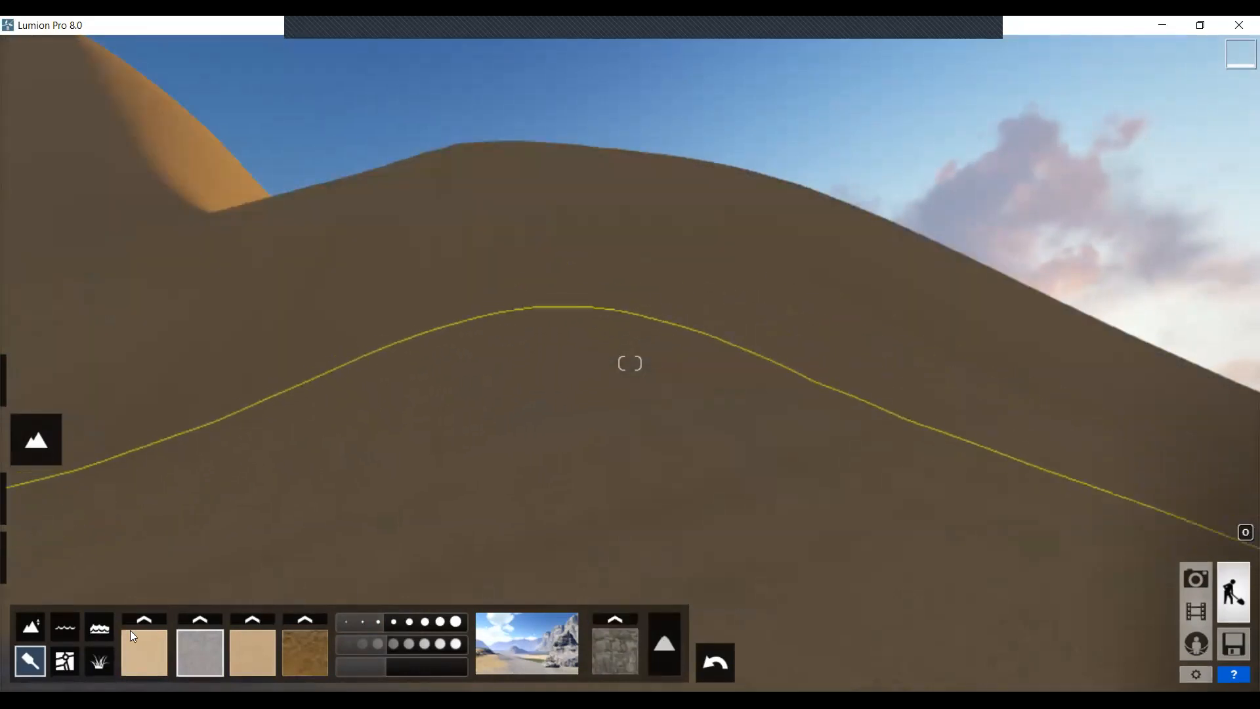
Try a green grass texture as the base landscape texture, and return it to light sand
click(146, 621)
click(424, 312)
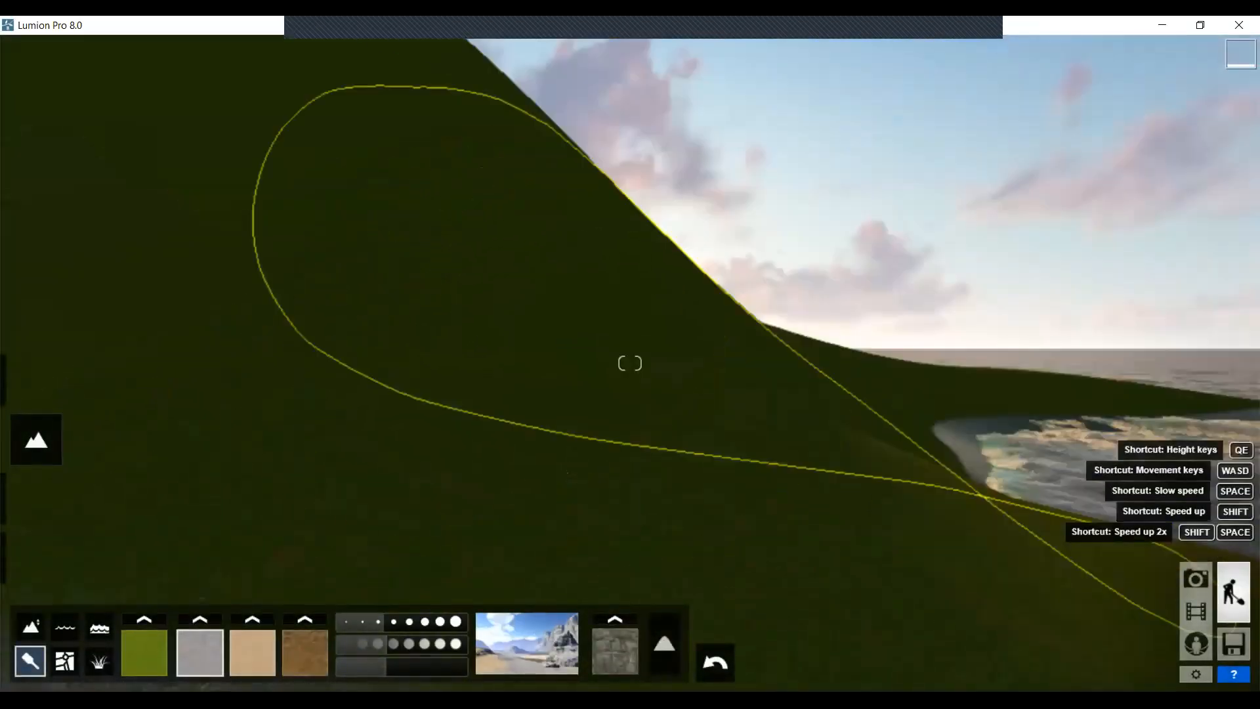
right_drag(525, 263, 328, 499)
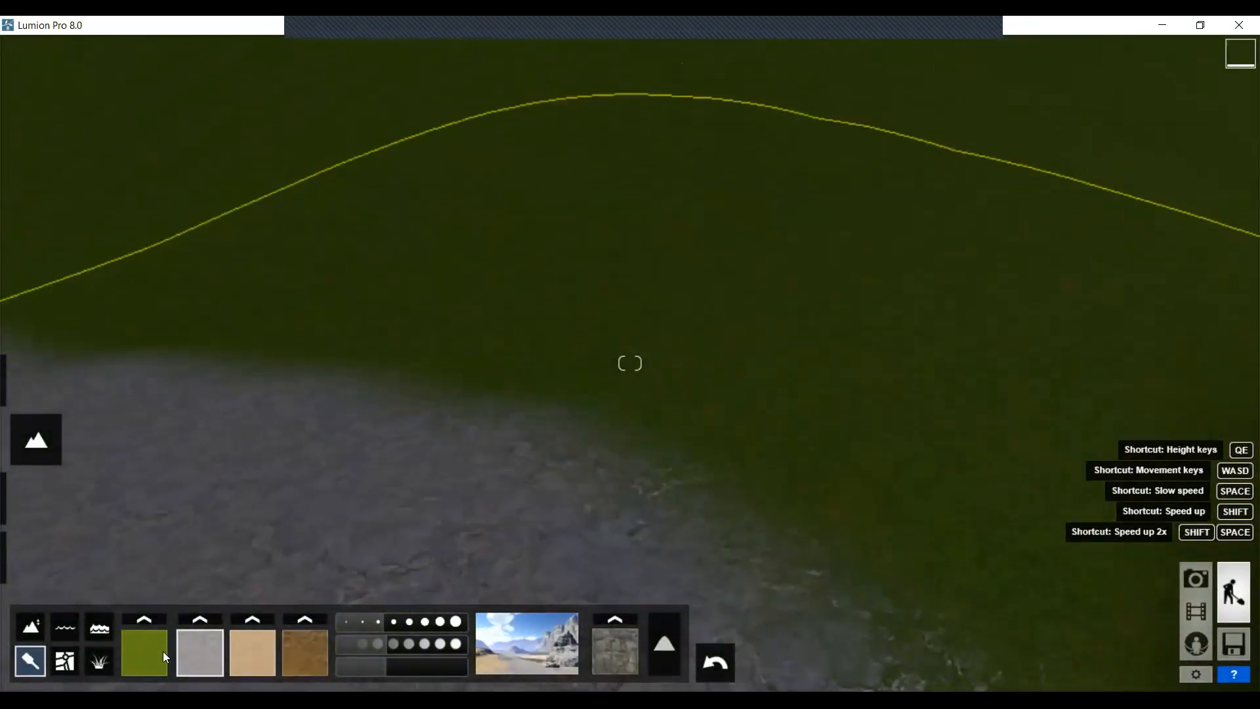
click(151, 619)
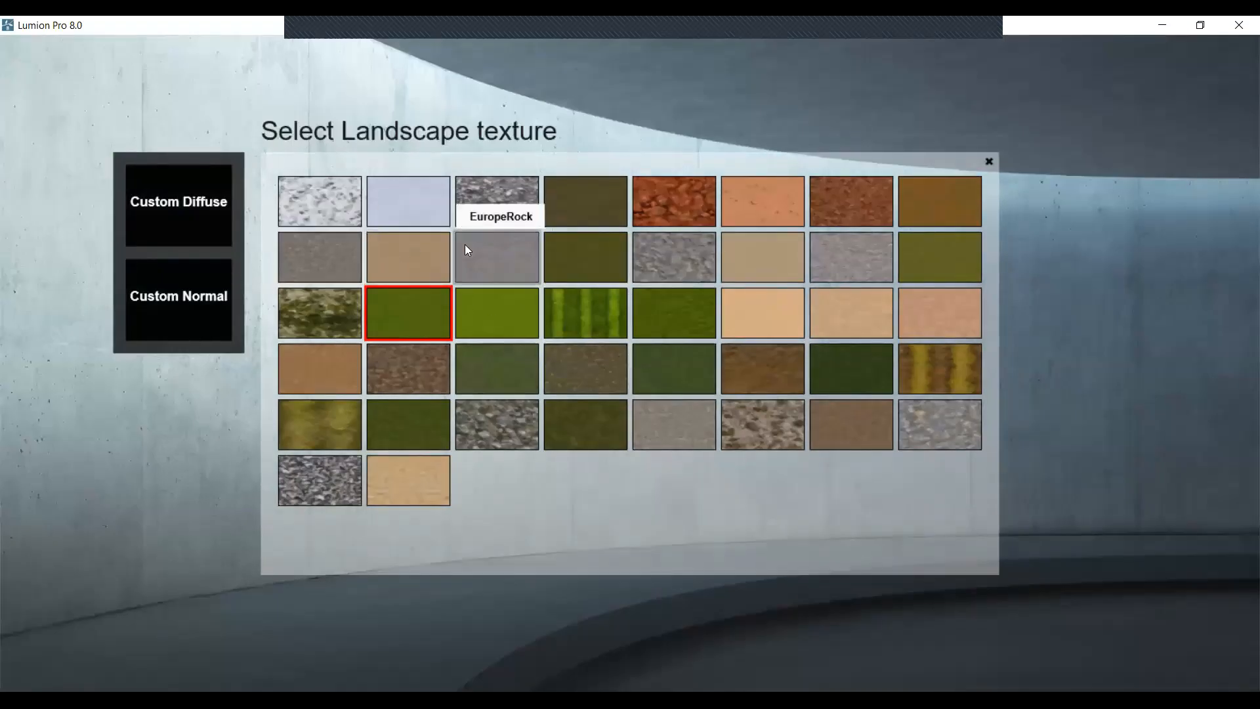
click(762, 265)
Turn the side rock back on for the mountain's steep slopes
mouse_move(727, 309)
right_down()
mouse_move(731, 249)
mouse_move(754, 275)
mouse_move(725, 328)
mouse_move(726, 506)
right_up()
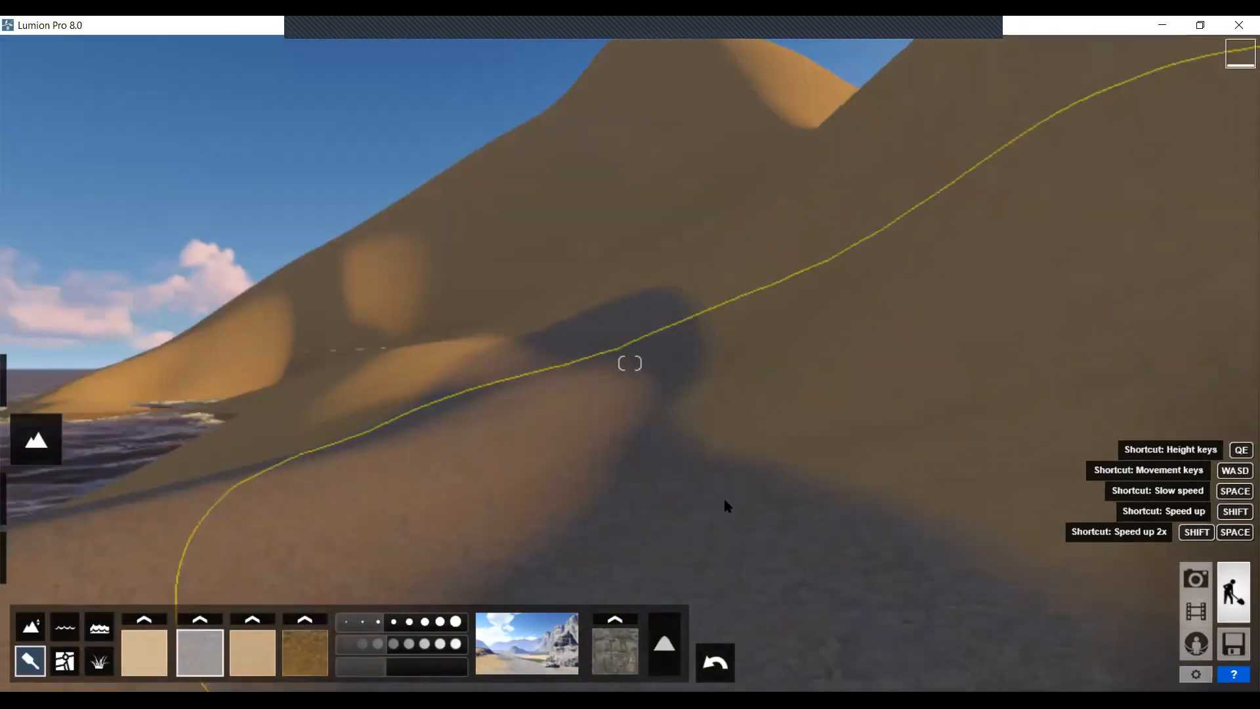
click(625, 641)
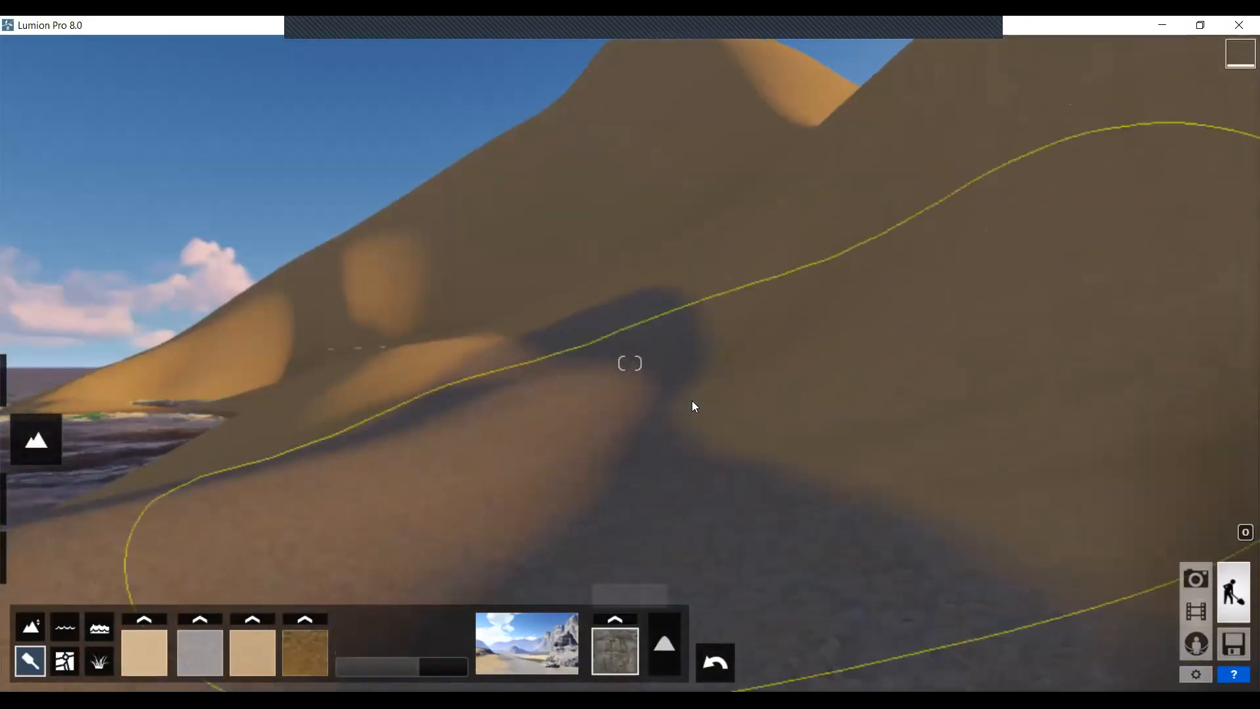
click(665, 647)
Face the open sea from the bay and turn the sun direction to south-southwest so the sun stands over the ocean
right_drag(829, 335, 790, 293)
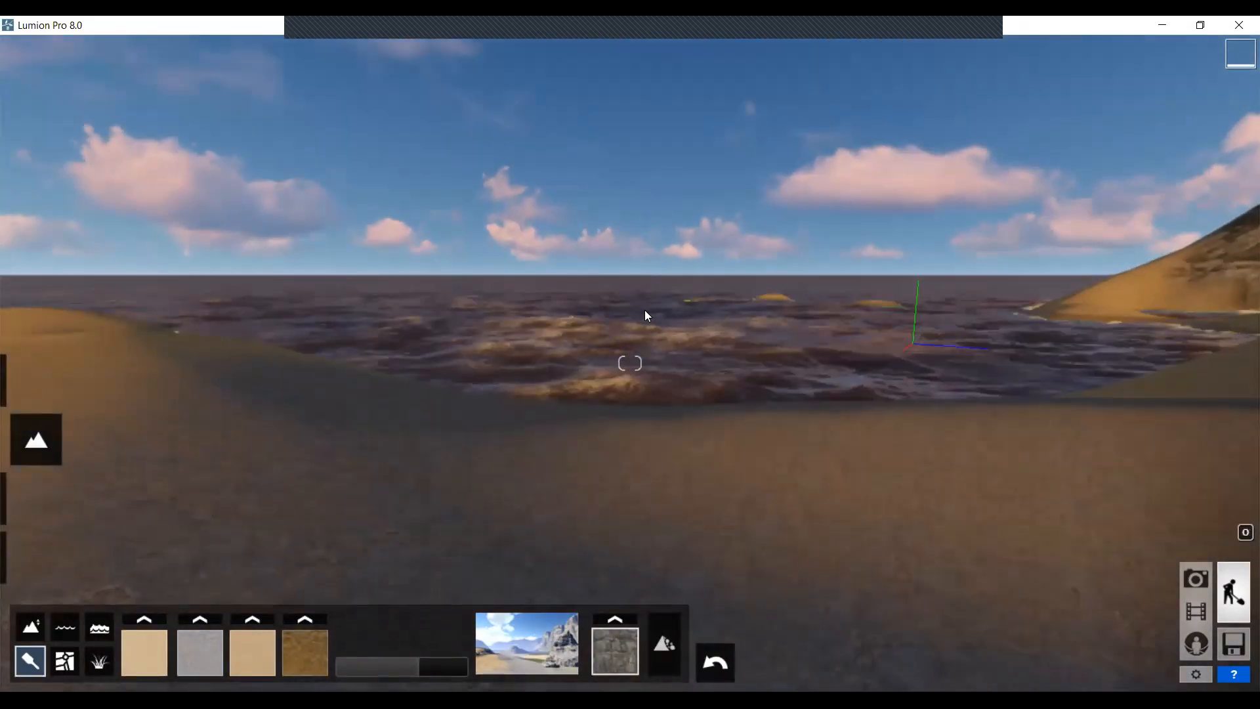
scroll(656, 312, down, 2)
scroll(671, 311, up, 4)
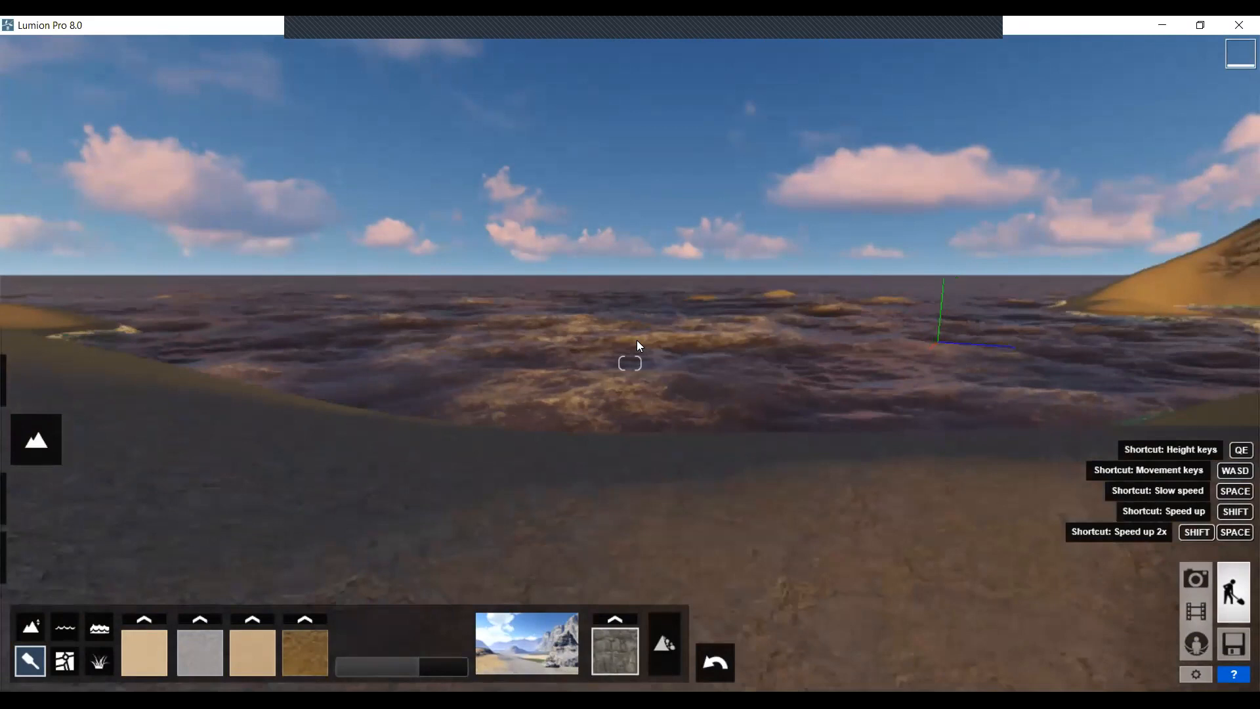
scroll(361, 196, down, 3)
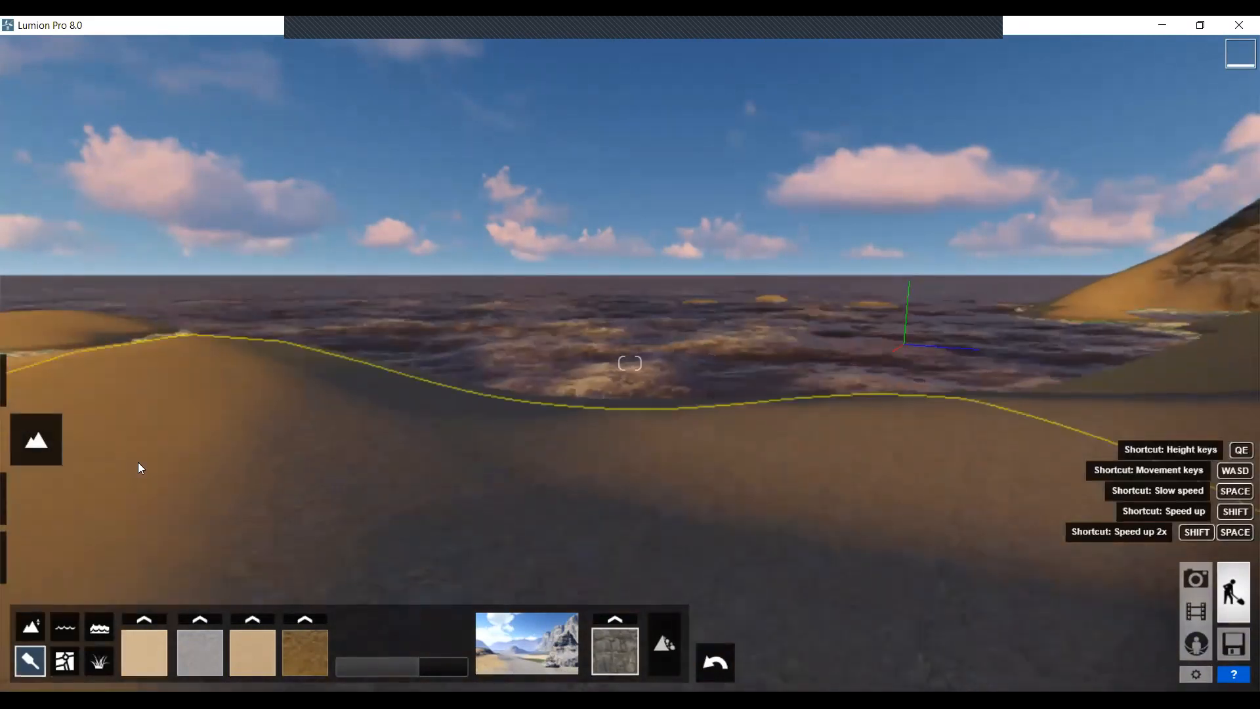
click(29, 379)
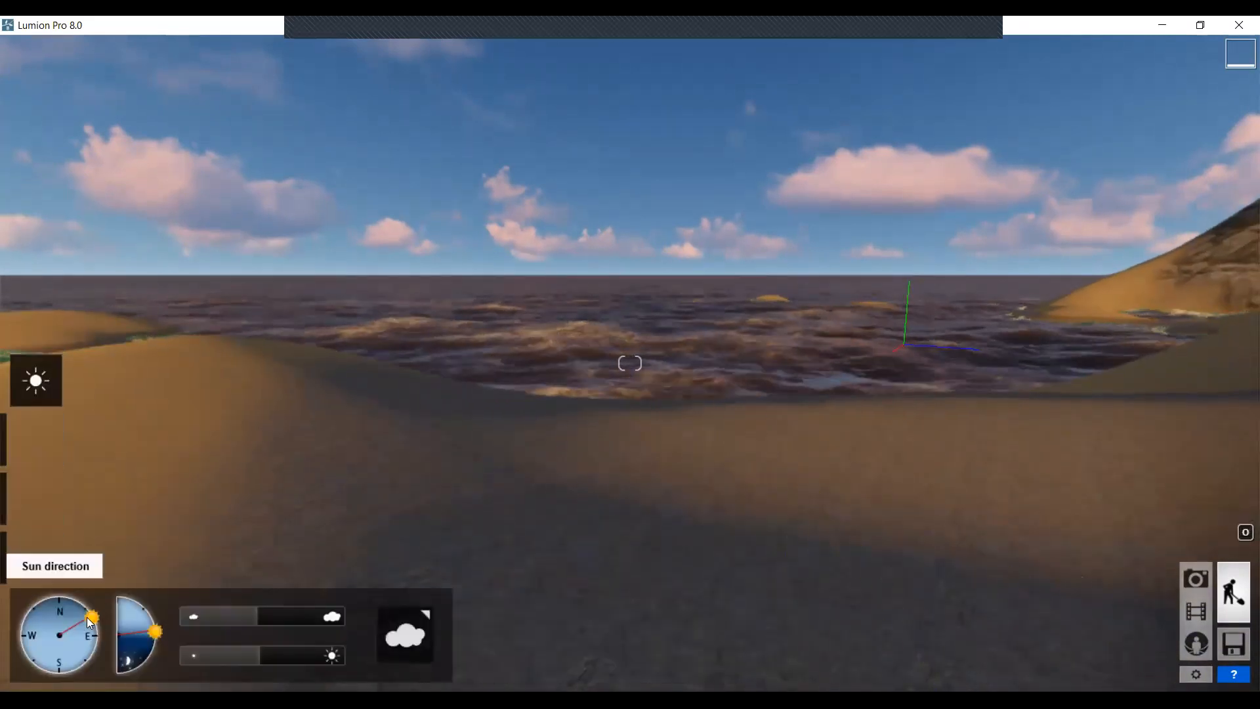
mouse_move(59, 598)
mouse_down()
mouse_move(17, 598)
mouse_move(24, 620)
mouse_move(52, 606)
mouse_move(111, 613)
mouse_move(41, 618)
mouse_move(74, 607)
mouse_move(86, 619)
mouse_move(77, 651)
mouse_move(50, 660)
mouse_up()
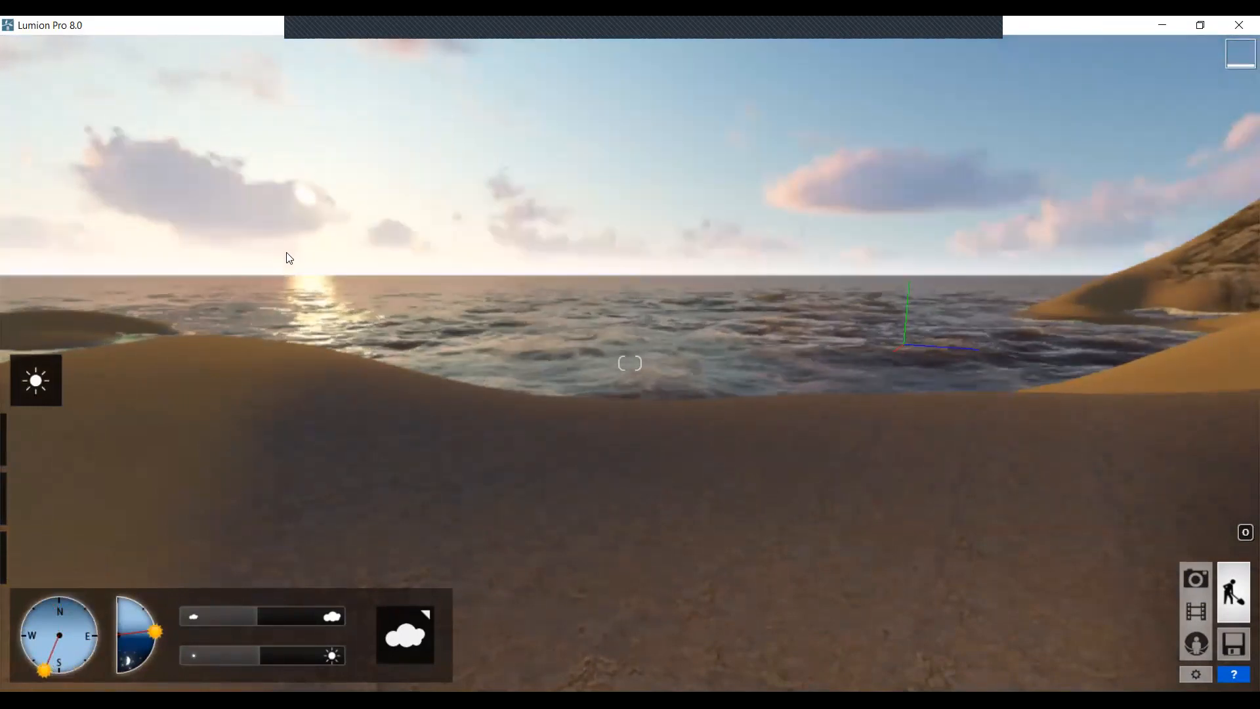
Reduce the sun brightness to 0.3 while viewing the sunlit bay from the sand
key(d)
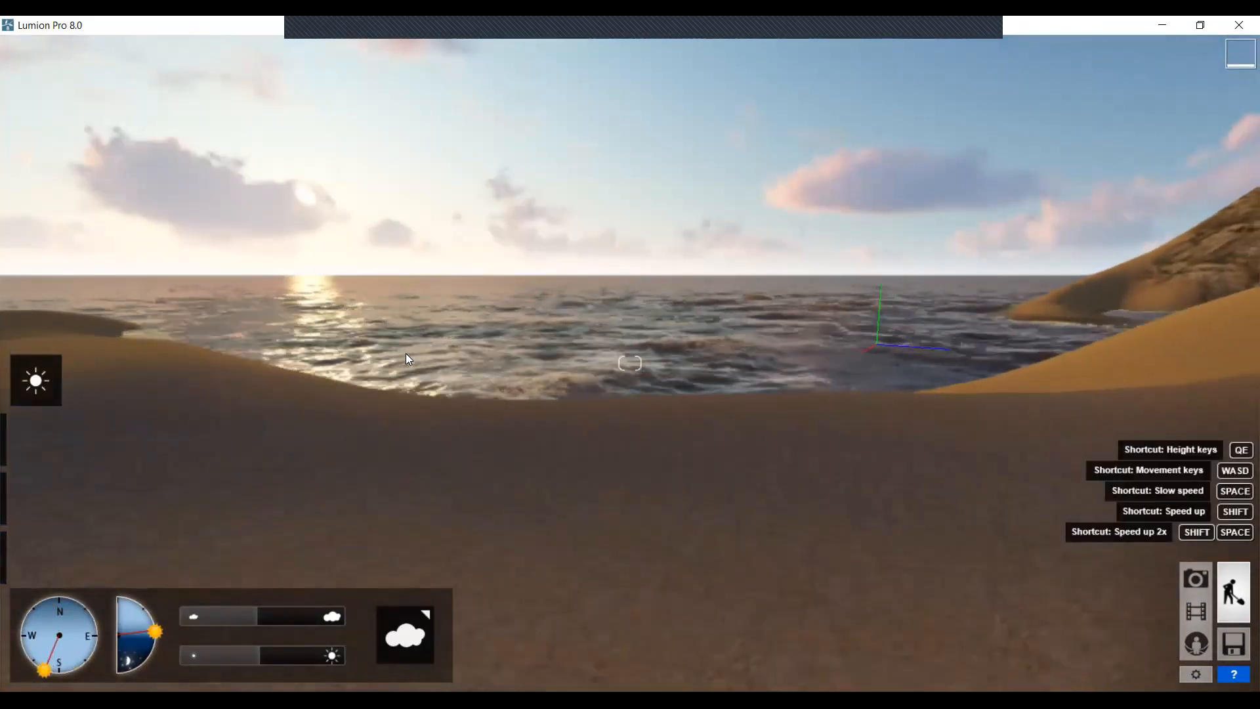
key(d)
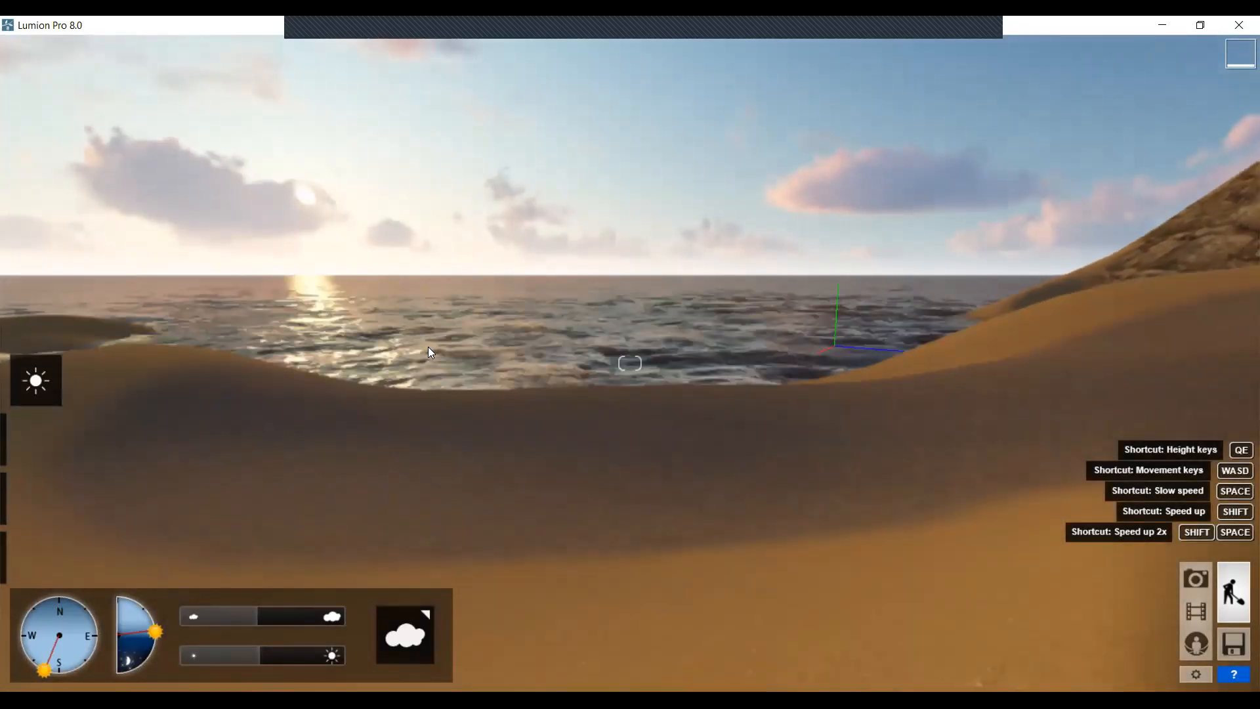
right_drag(630, 362, 469, 344)
right_drag(197, 391, 329, 342)
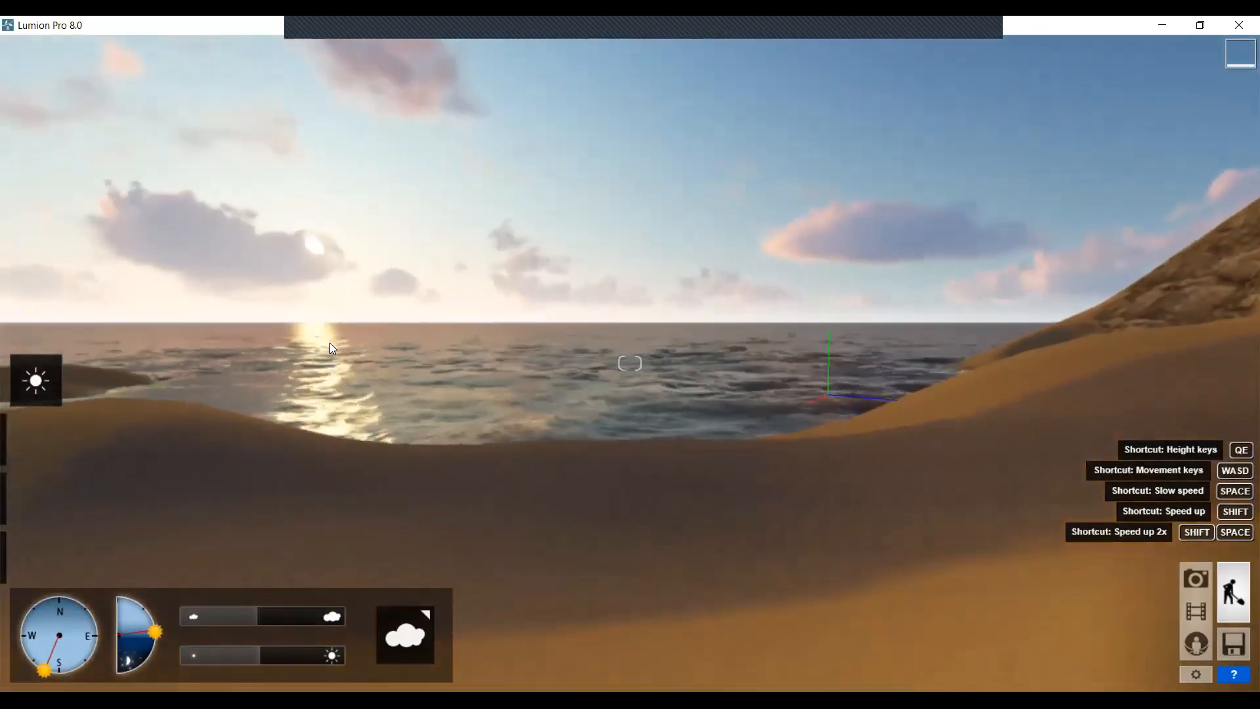
key(w)
right_drag(470, 435, 457, 408)
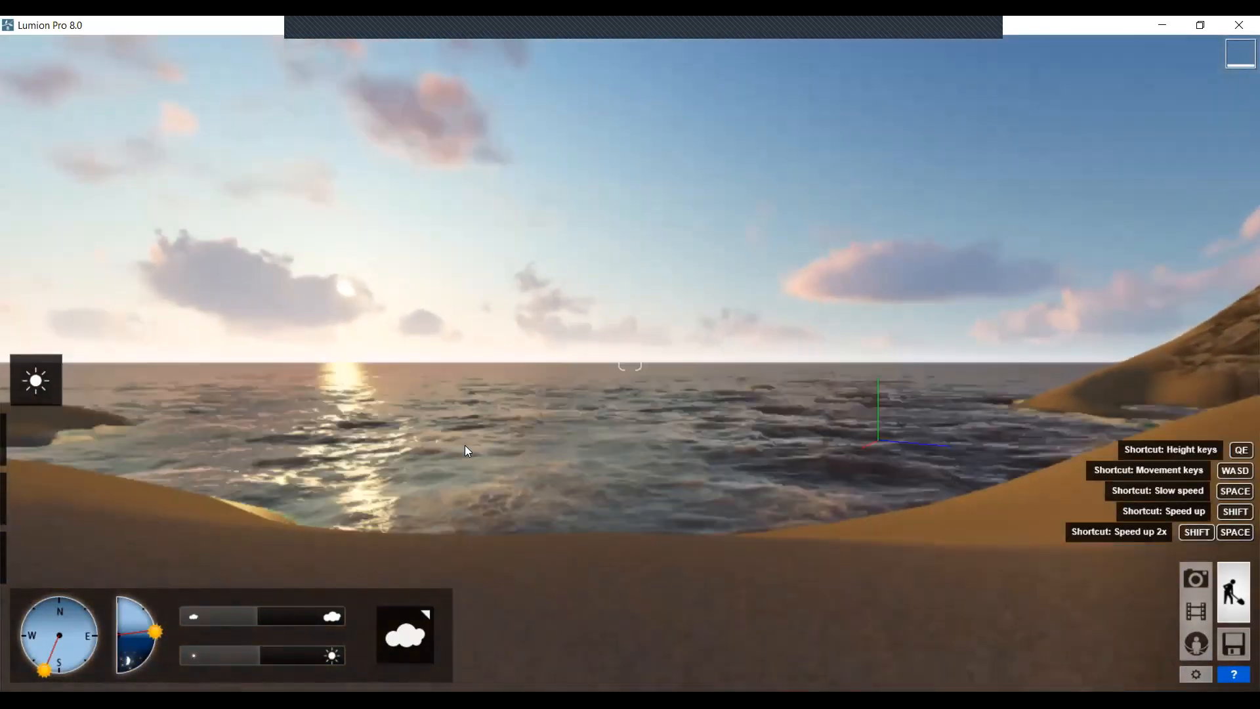
key(e)
drag(260, 655, 226, 656)
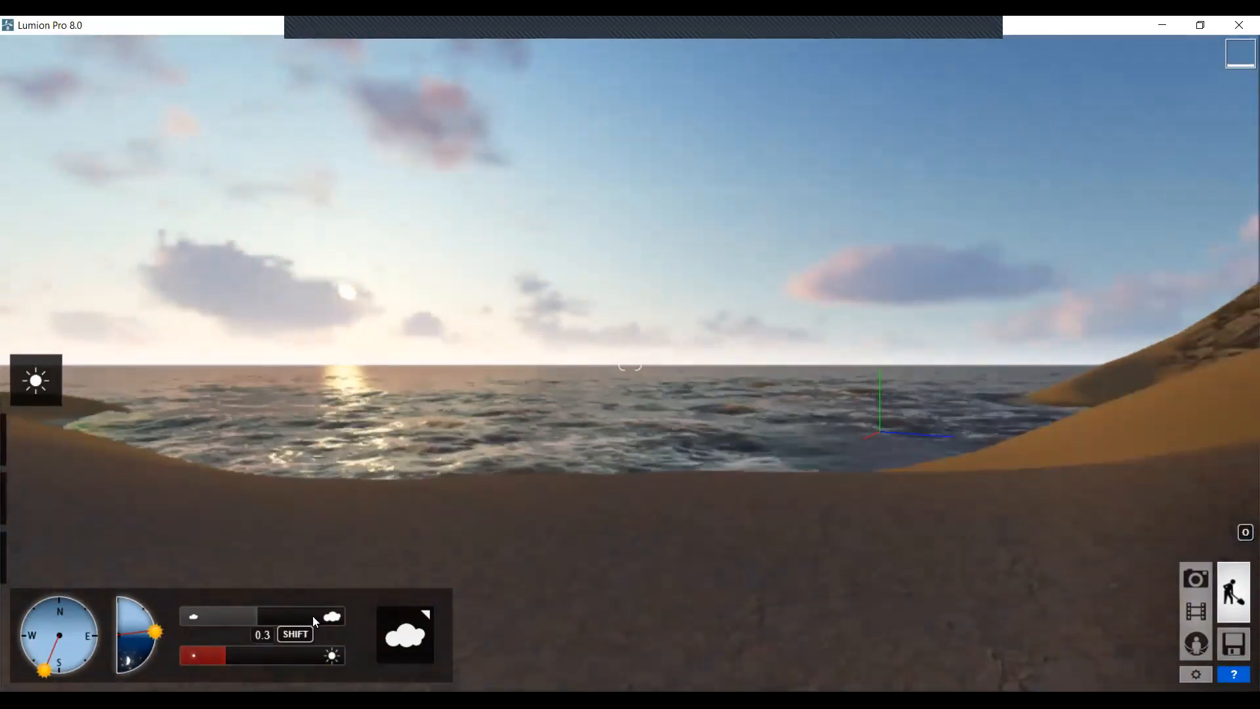
key(q)
right_drag(298, 617, 332, 614)
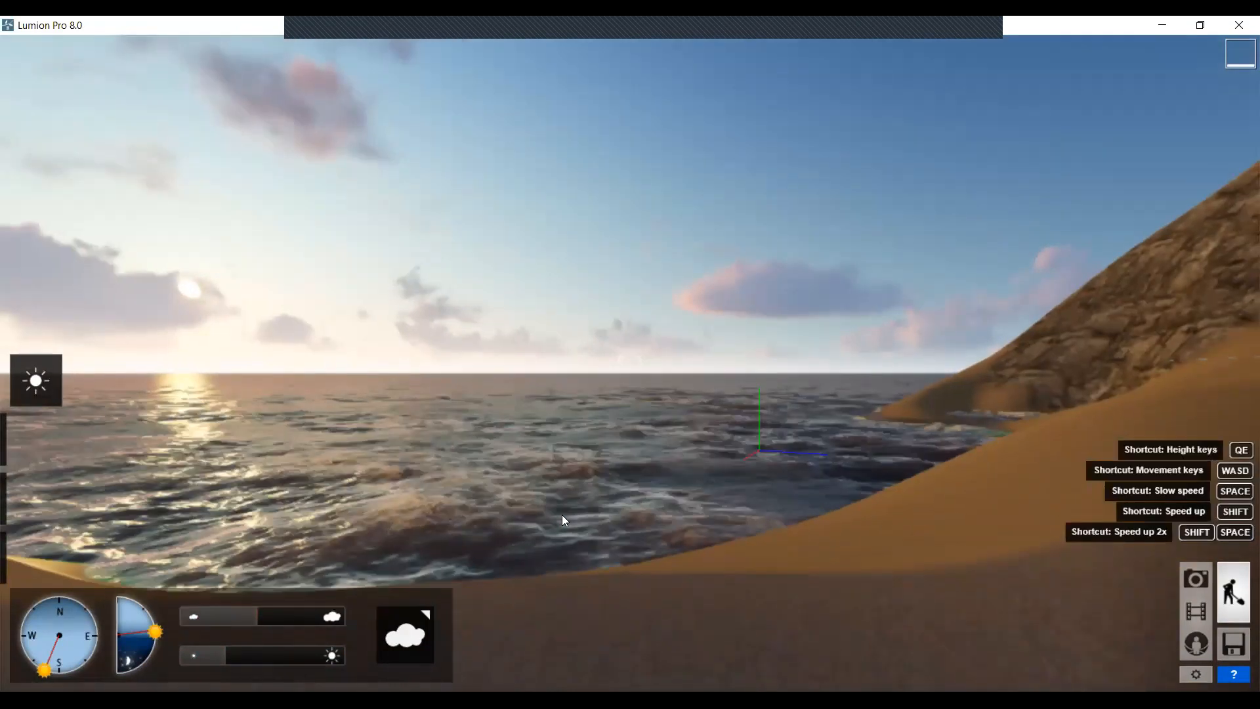
right_drag(476, 527, 484, 532)
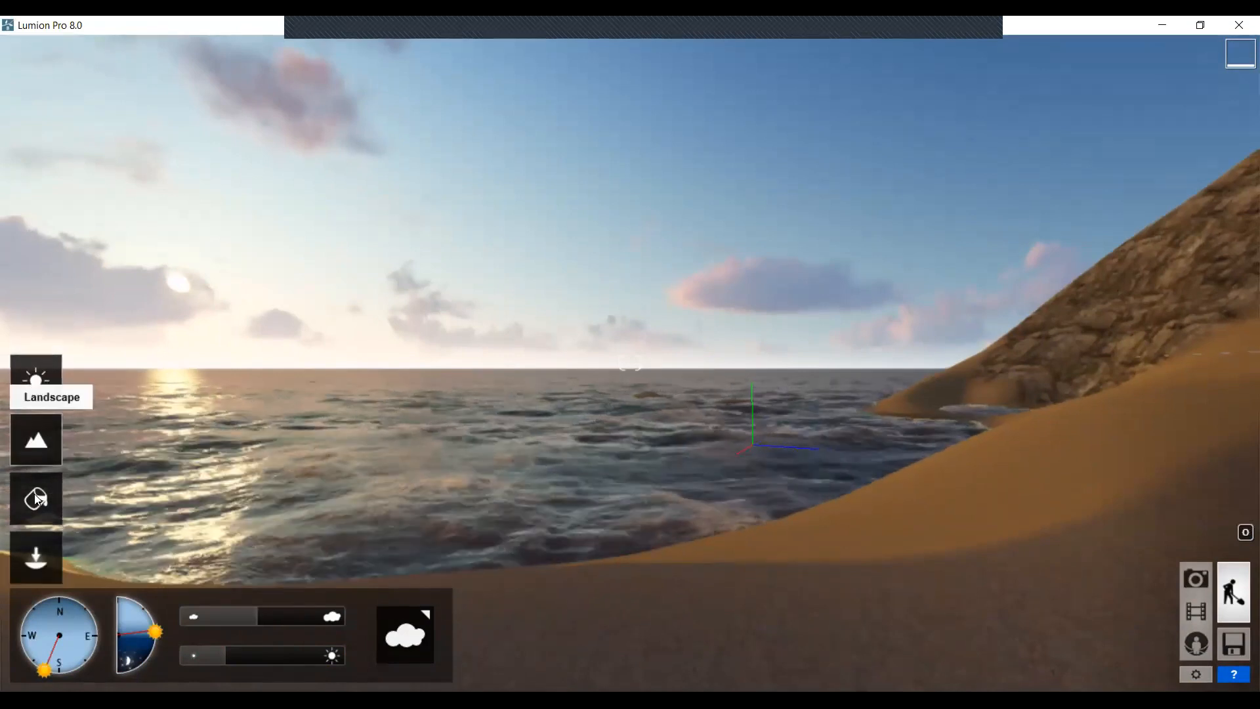
Switch to Photo mode and set the camera's focal length to 23.7 mm
click(39, 451)
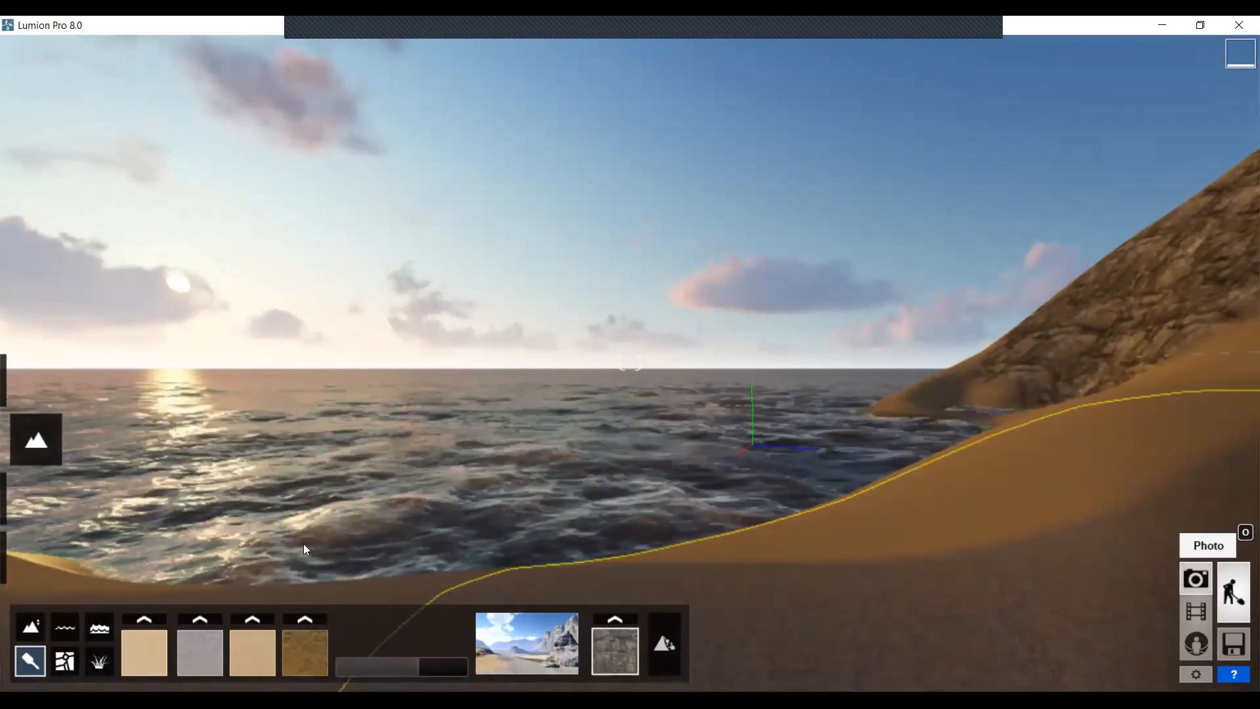
mouse_move(36, 368)
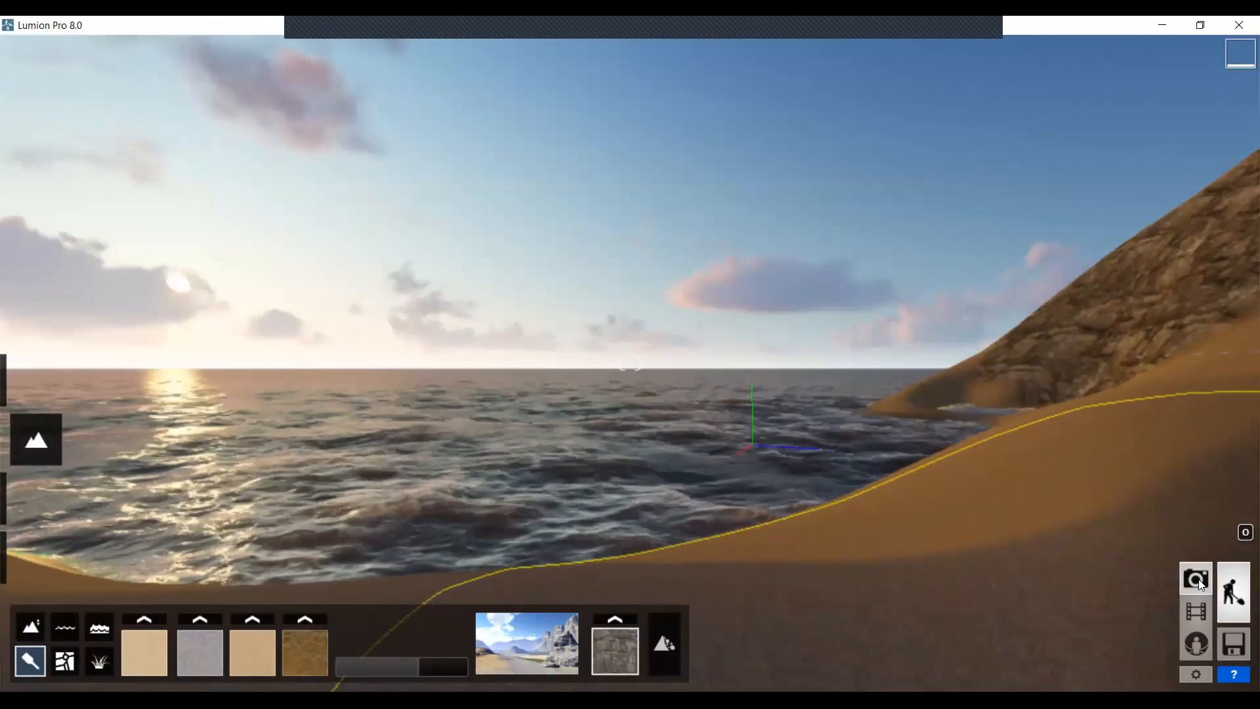
click(1196, 579)
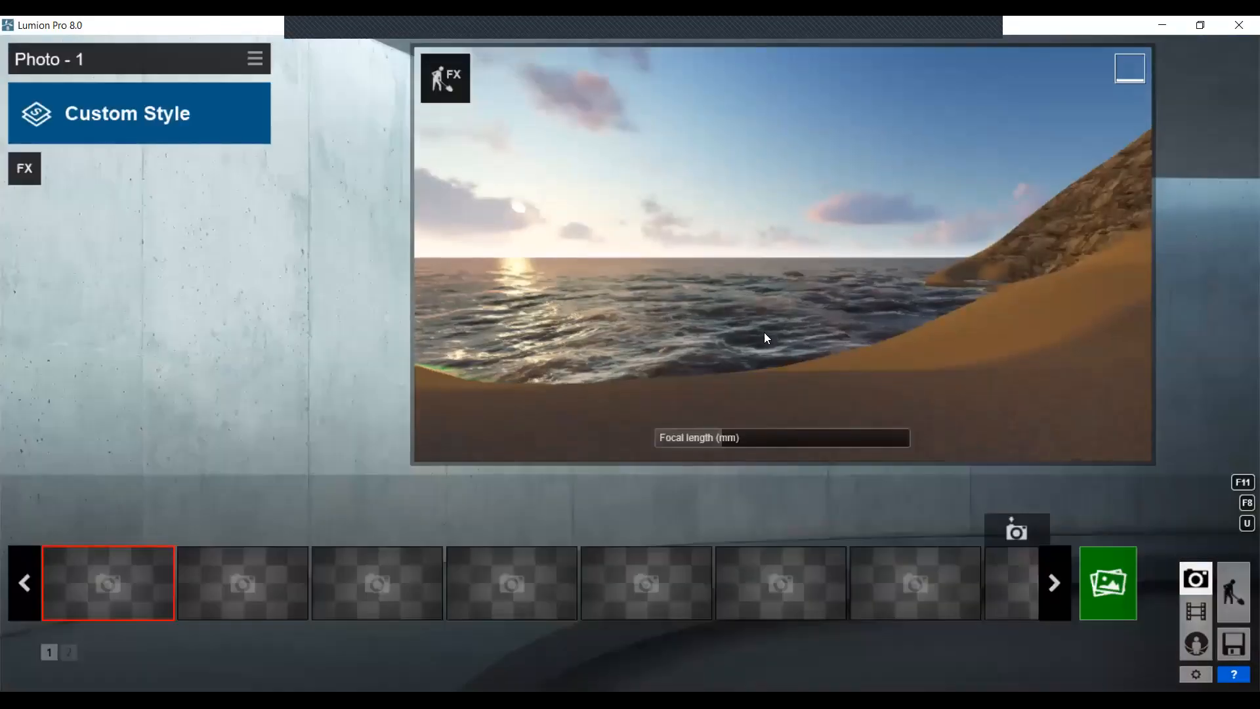
right_drag(784, 260, 797, 249)
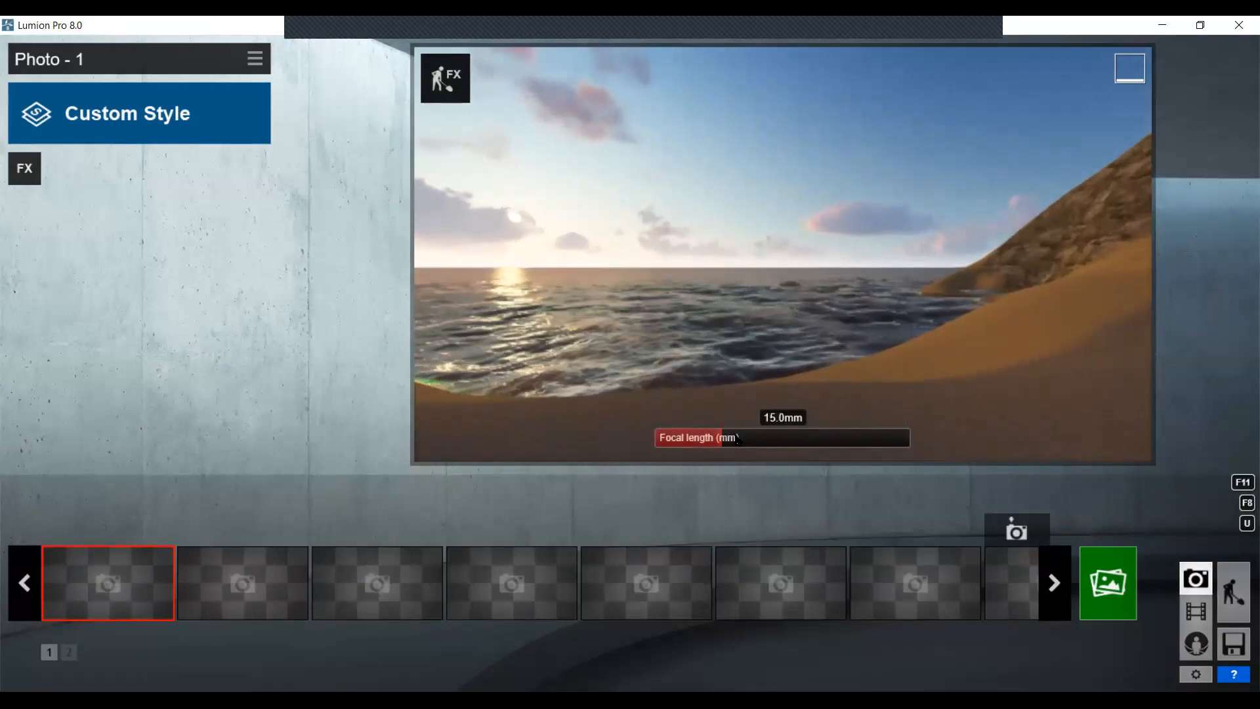
drag(726, 437, 729, 441)
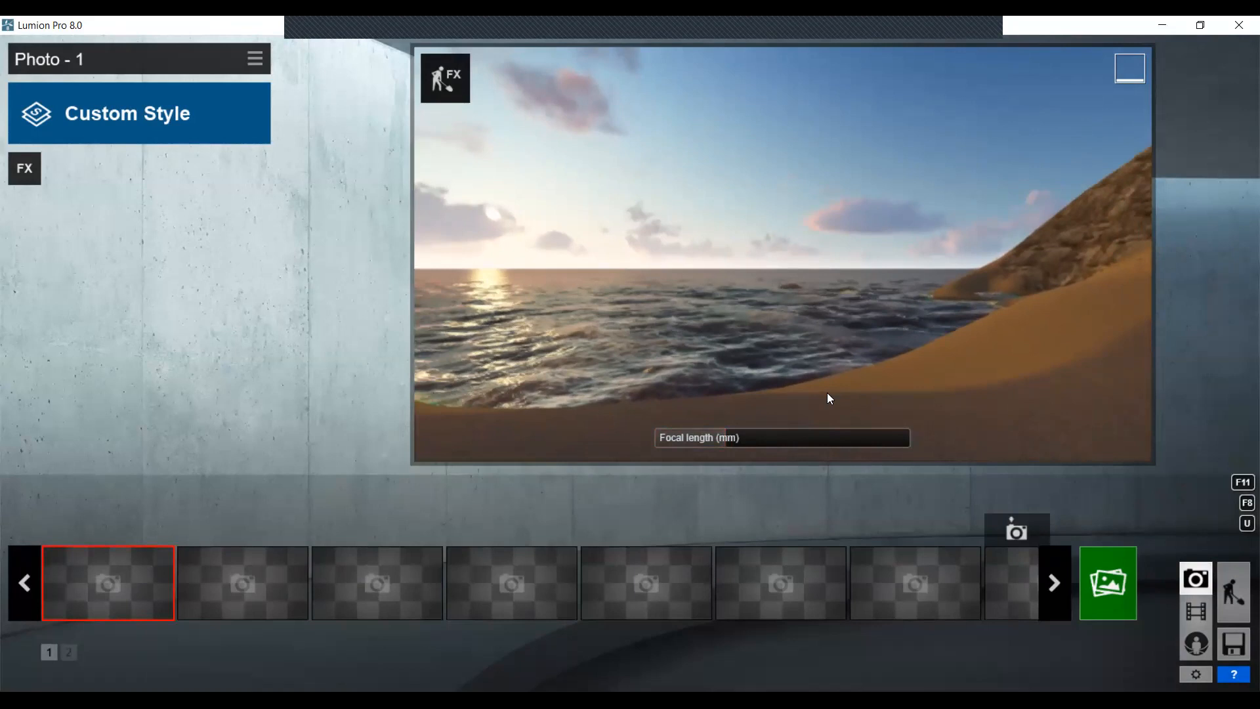
mouse_move(787, 458)
right_down()
mouse_move(759, 442)
mouse_move(767, 447)
right_up()
click(749, 445)
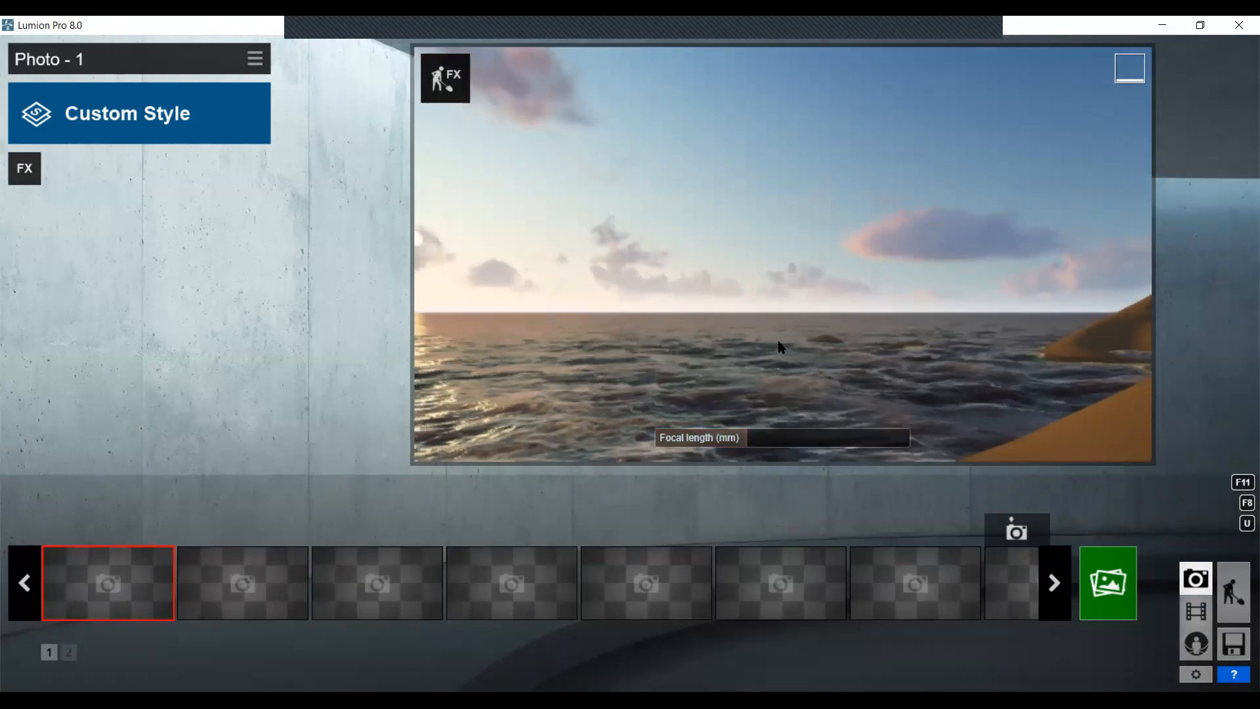
Store a view over the bay and low sun in the first photo slot, and restore it after turning the camera away
key(s)
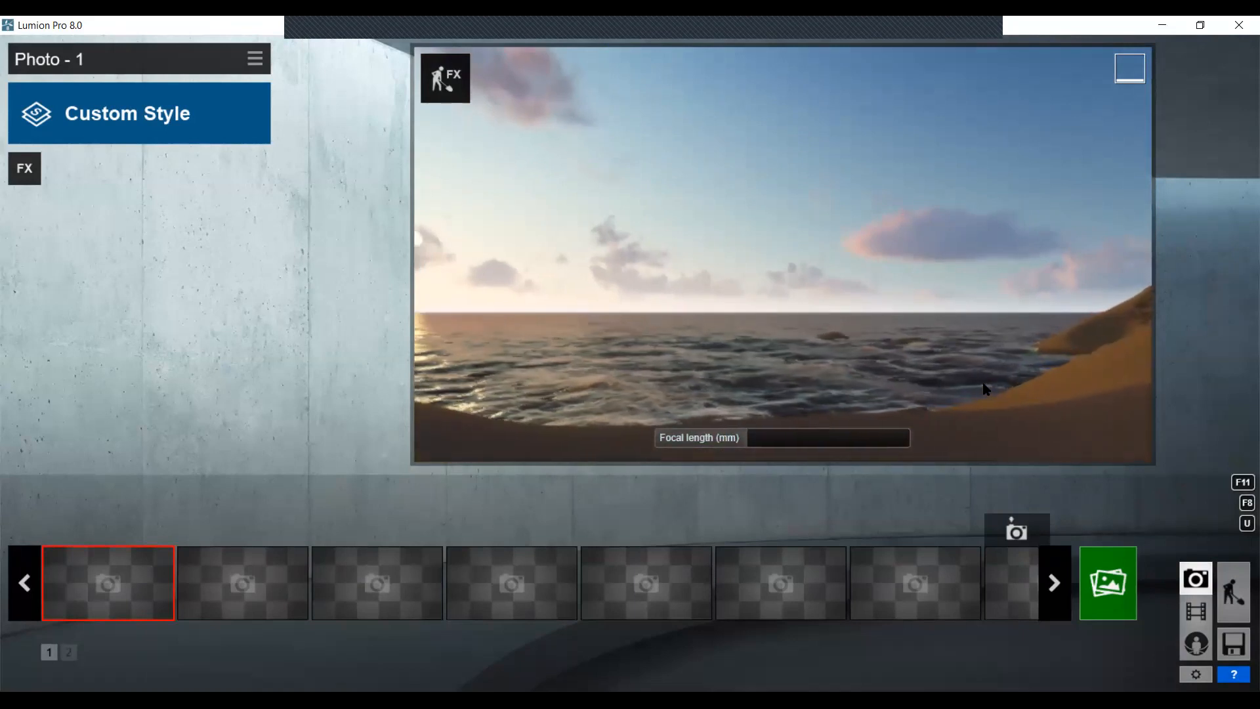
key(w)
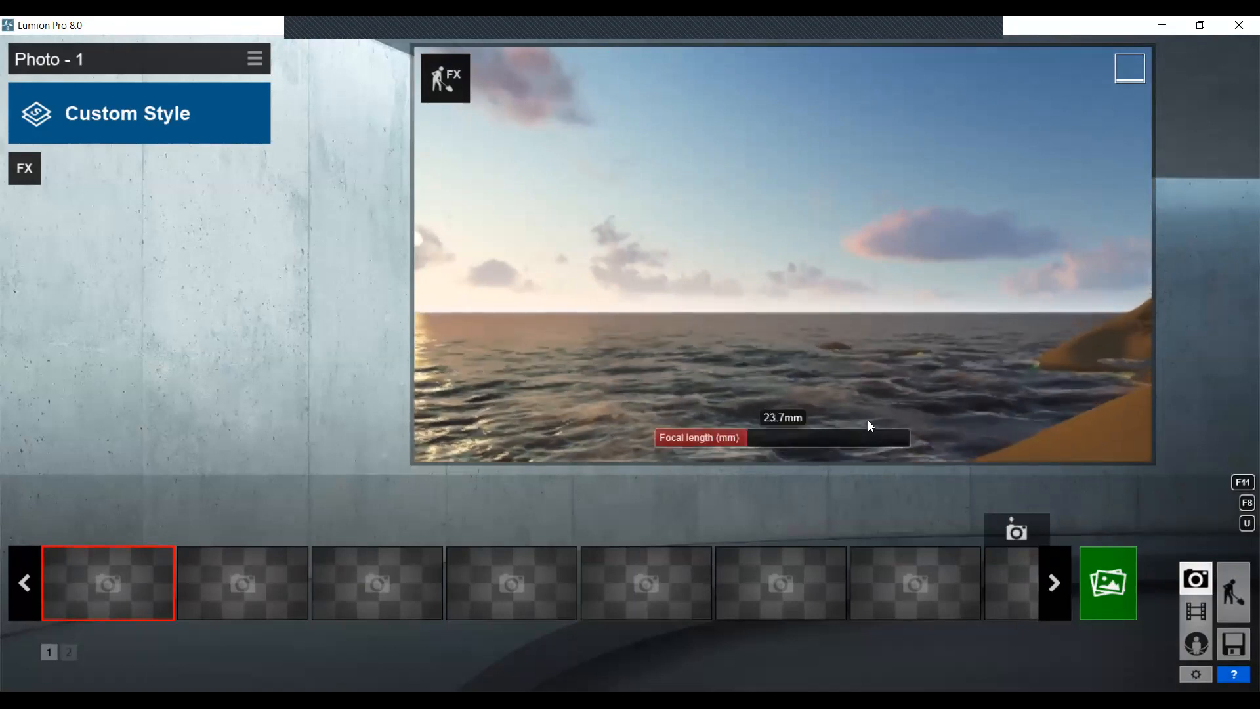
key(s)
right_drag(905, 390, 938, 443)
key(w)
mouse_move(814, 375)
right_down()
mouse_move(985, 359)
mouse_move(852, 371)
mouse_move(663, 343)
mouse_move(814, 358)
right_up()
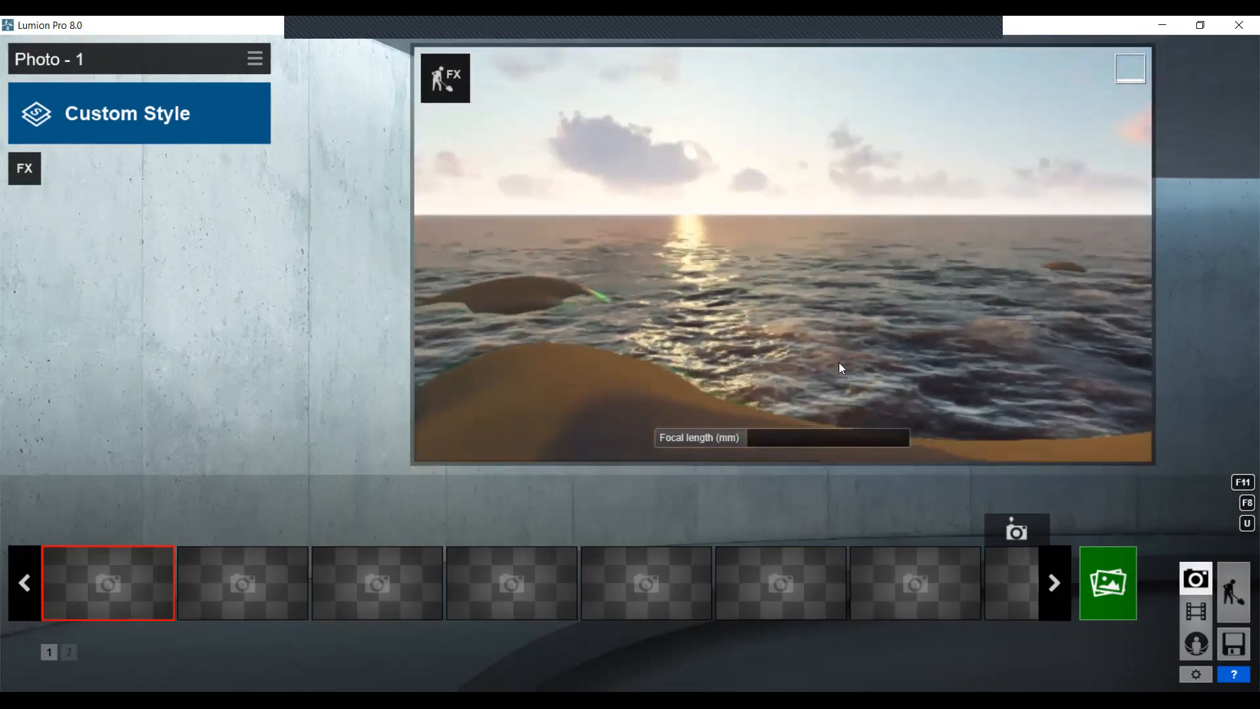
right_drag(844, 293, 828, 320)
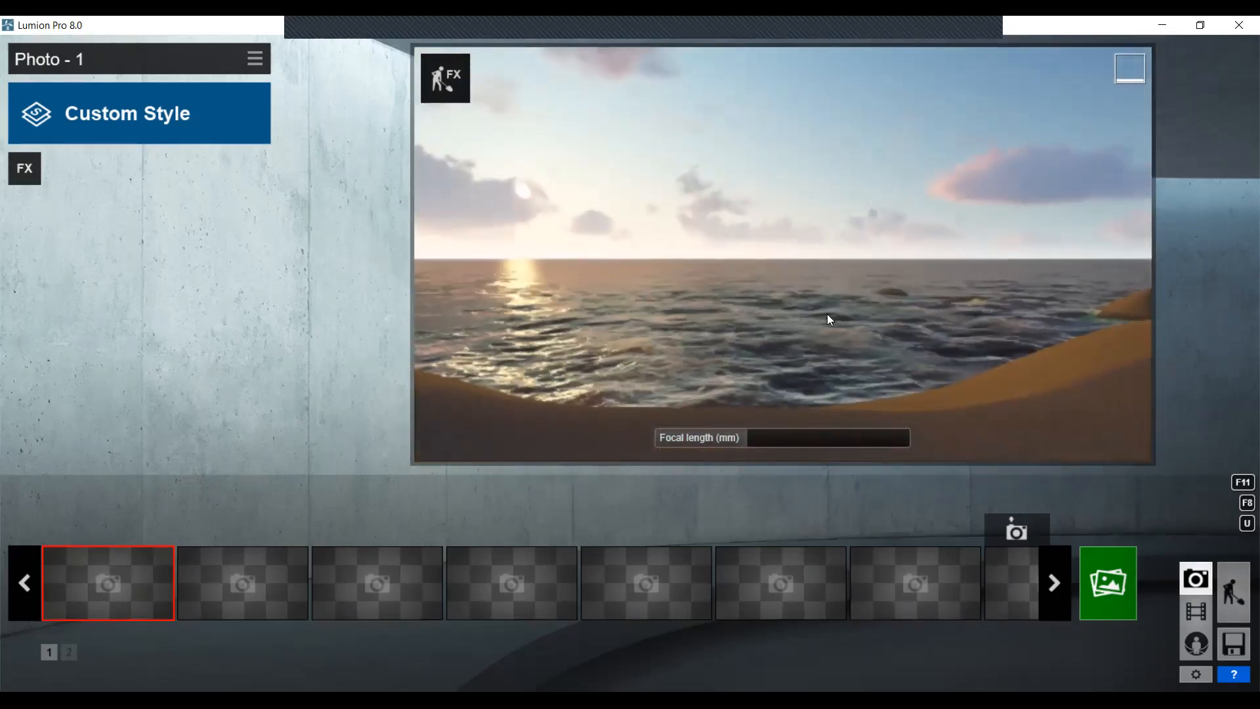
right_drag(776, 361, 752, 311)
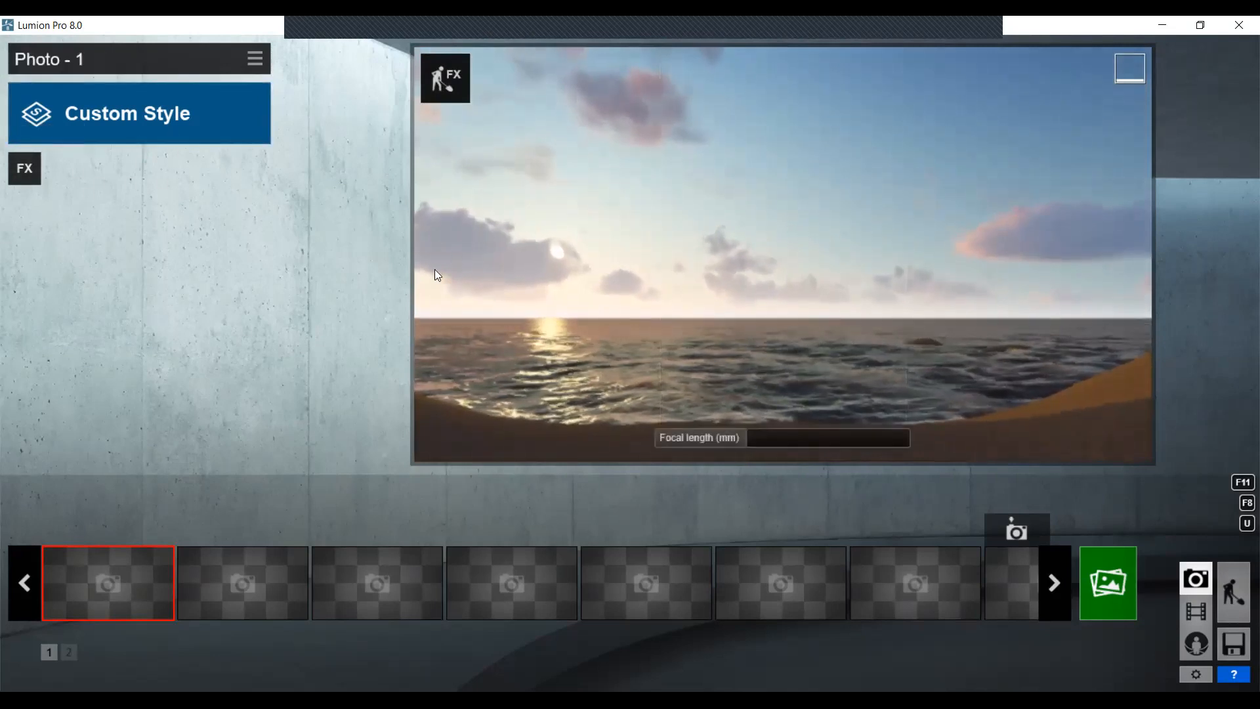
right_drag(578, 298, 546, 302)
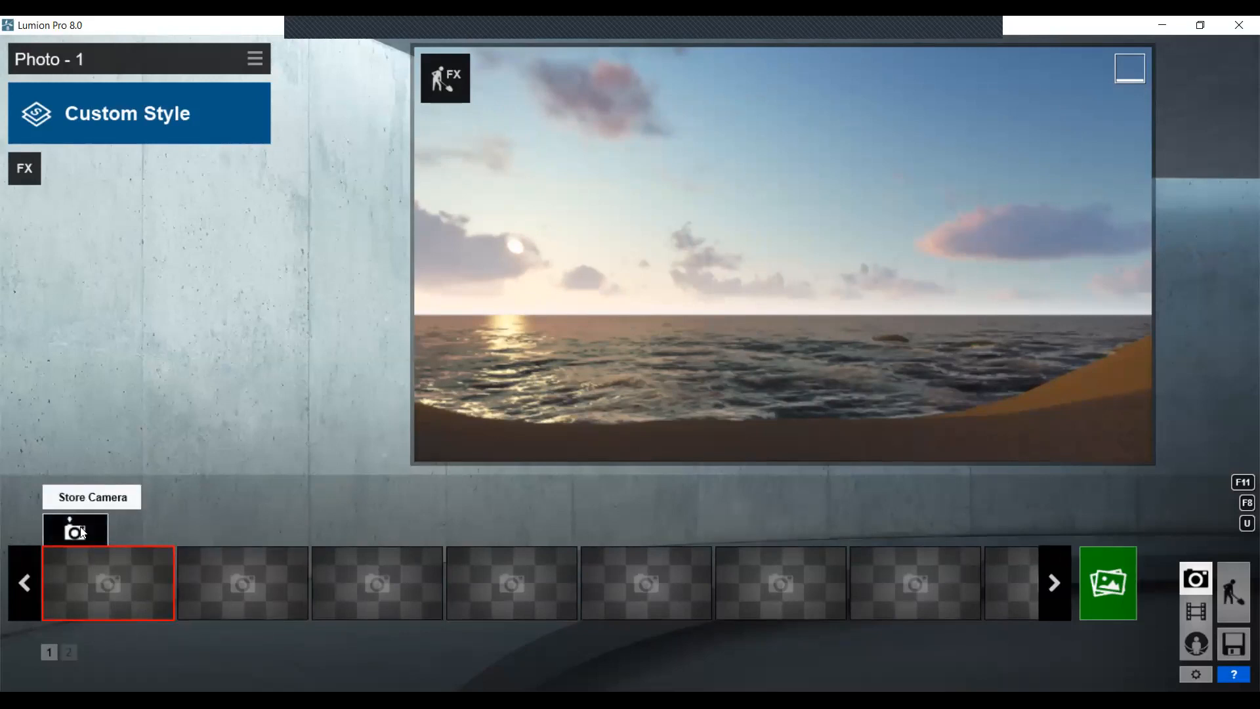
click(75, 529)
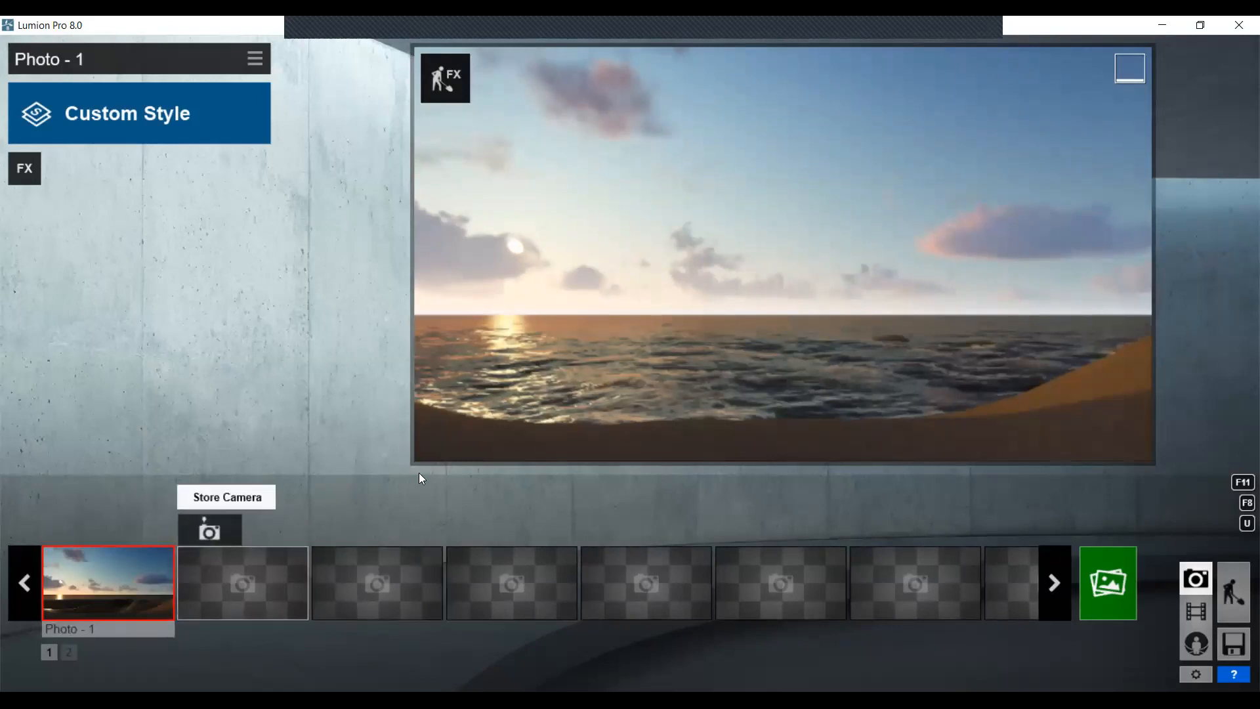
right_drag(700, 301, 1022, 205)
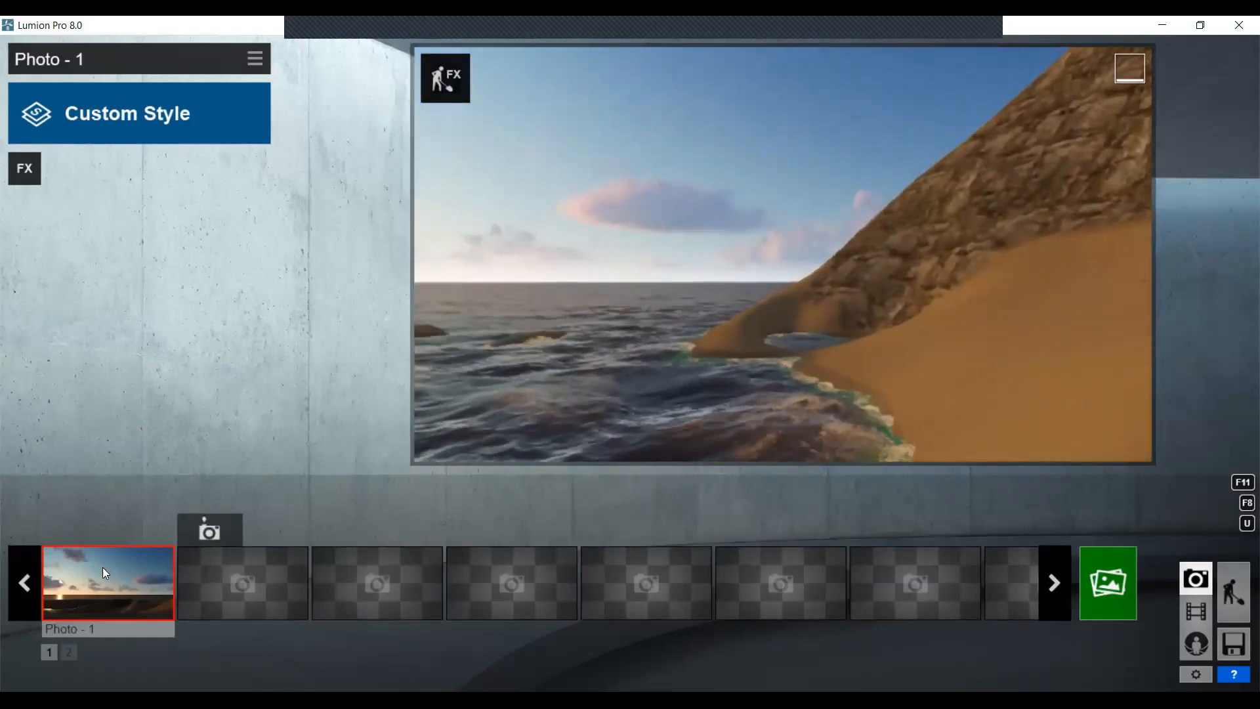
click(107, 584)
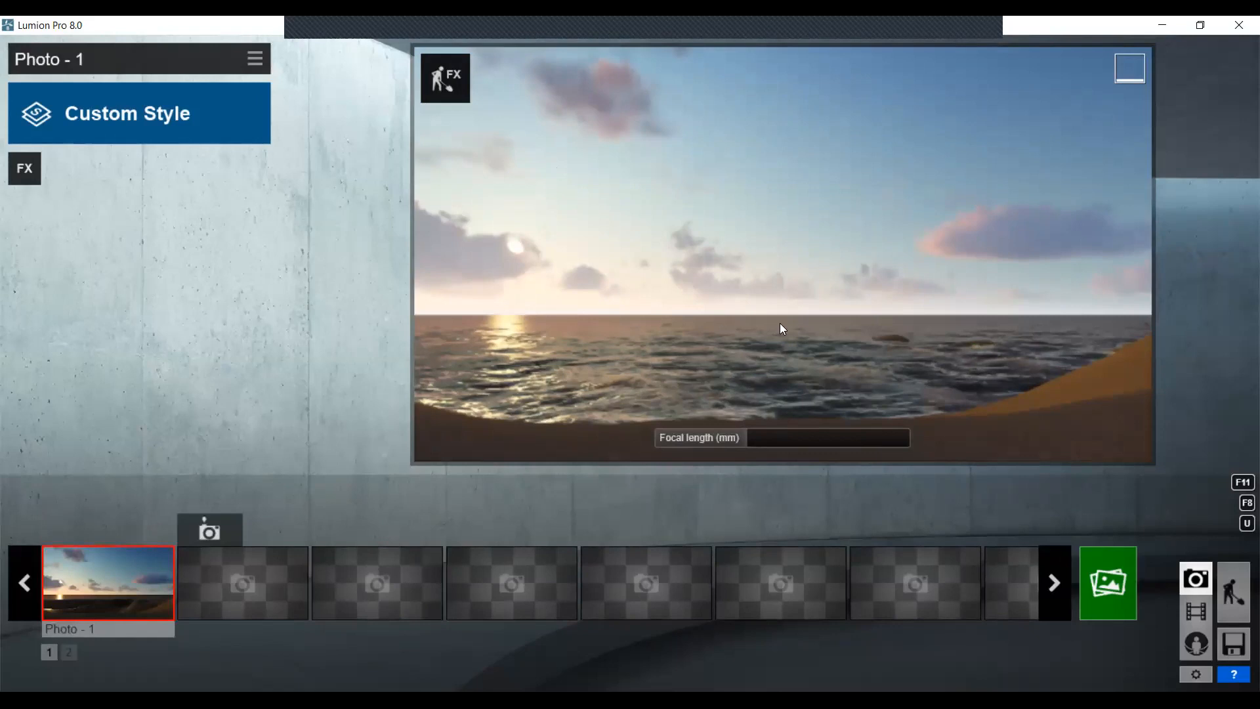
Store a low view across the water with an islet and the sun in the second photo slot, and restore the Photo - 1 camera
right_drag(577, 344, 703, 330)
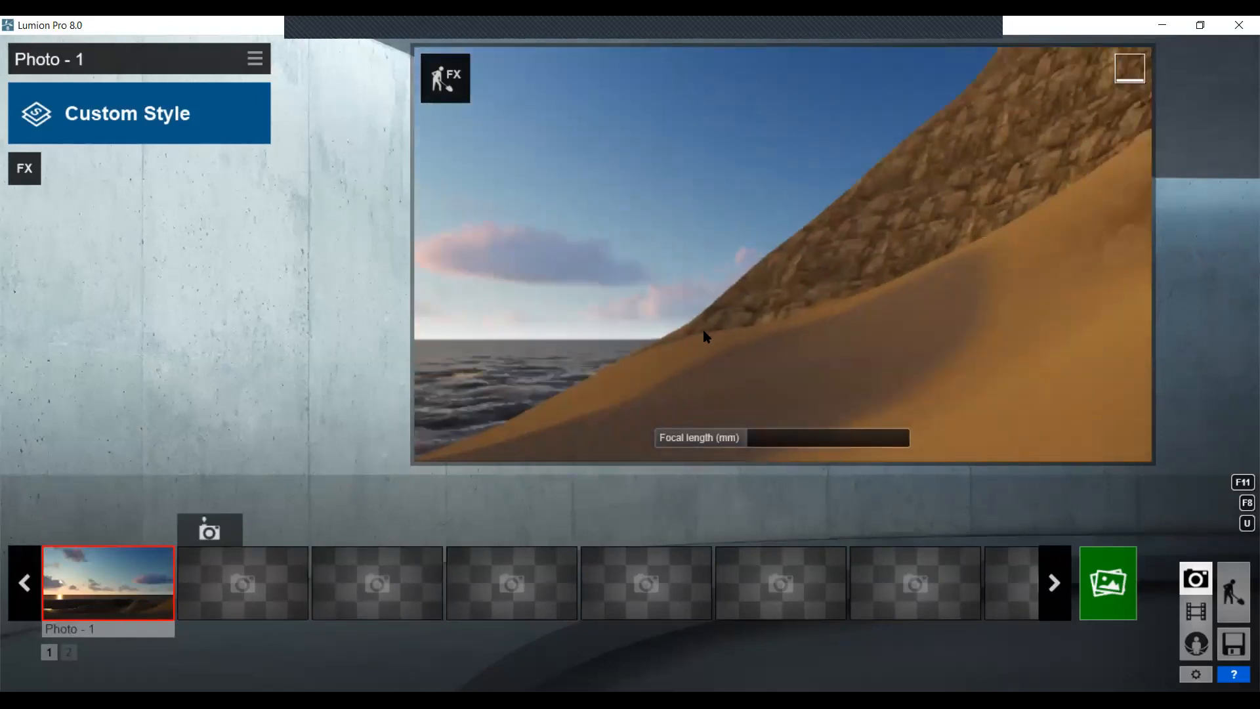
right_drag(814, 236, 680, 302)
right_drag(794, 301, 683, 307)
right_drag(996, 301, 975, 283)
scroll(941, 268, down, 5)
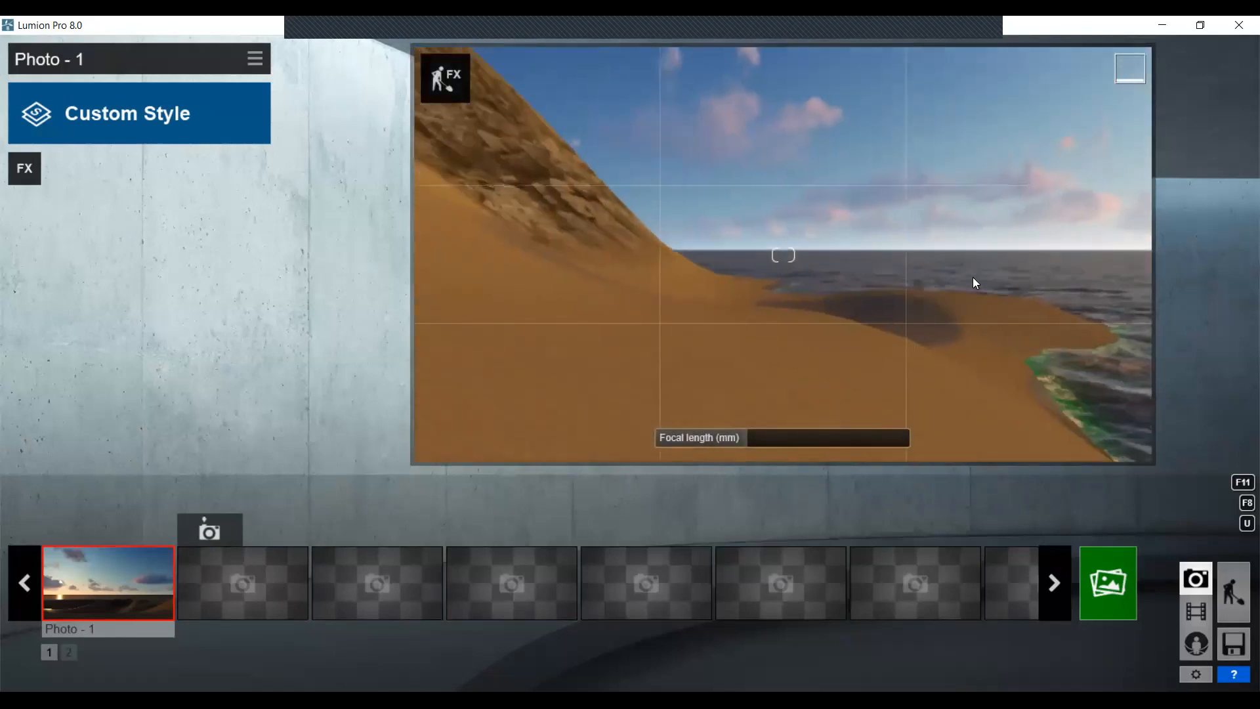
key(s)
key(d)
right_drag(1063, 297, 1135, 294)
right_drag(893, 333, 950, 351)
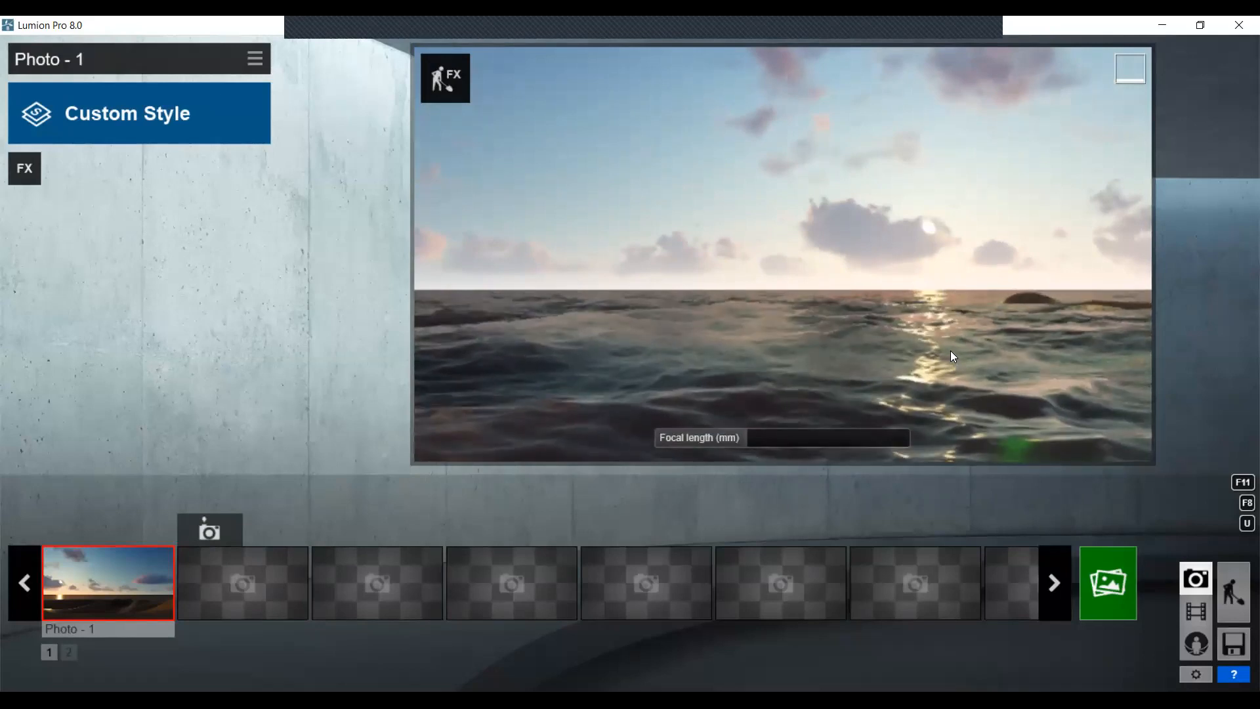
mouse_move(948, 350)
right_down()
mouse_move(873, 345)
mouse_move(944, 351)
right_up()
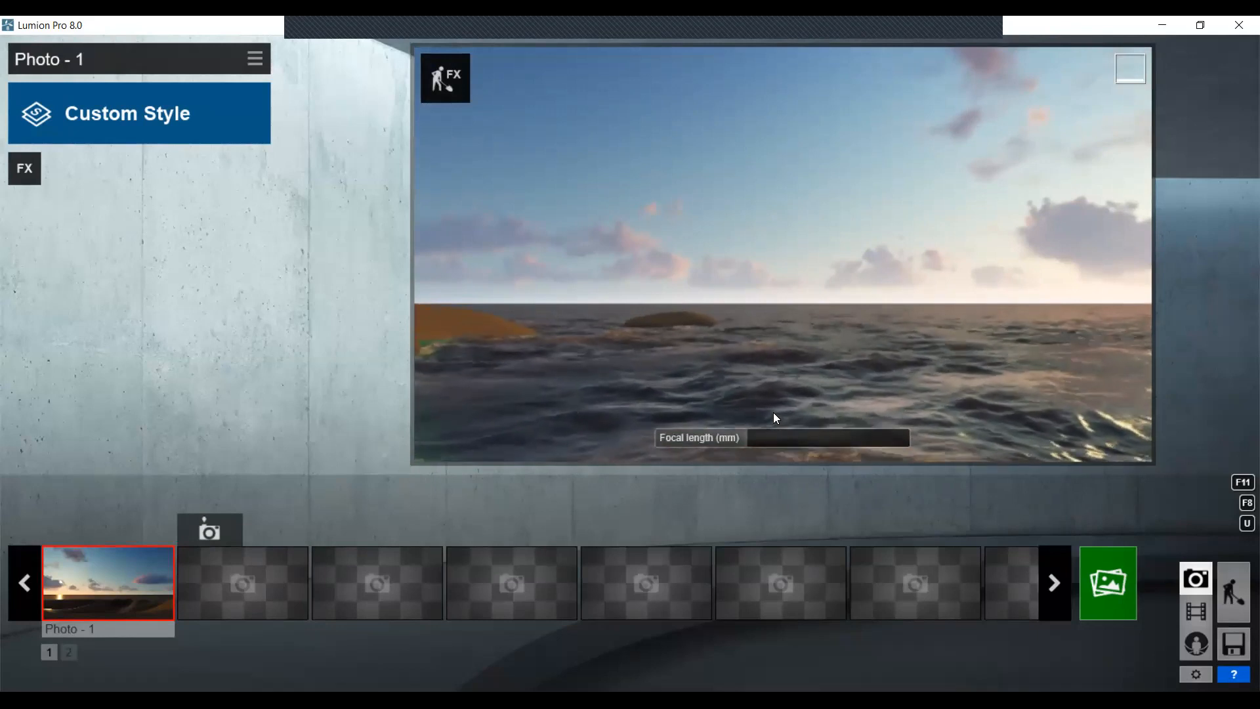
right_drag(773, 412, 691, 438)
click(219, 526)
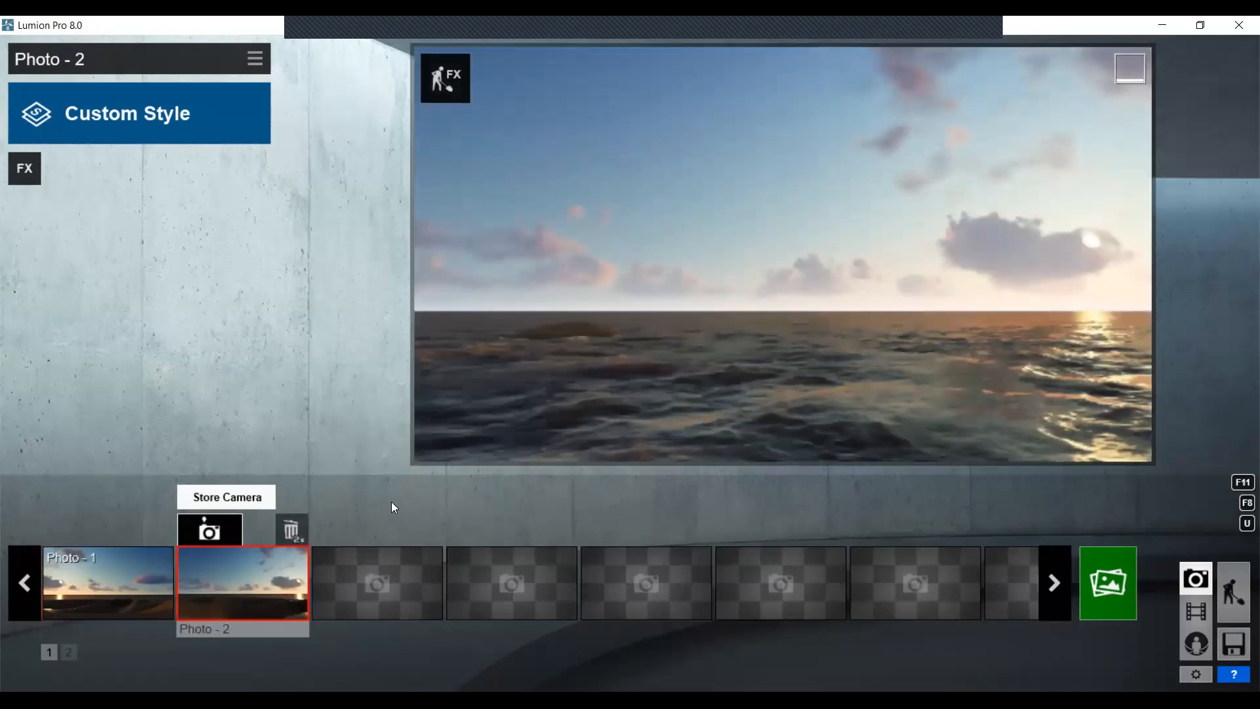
click(124, 576)
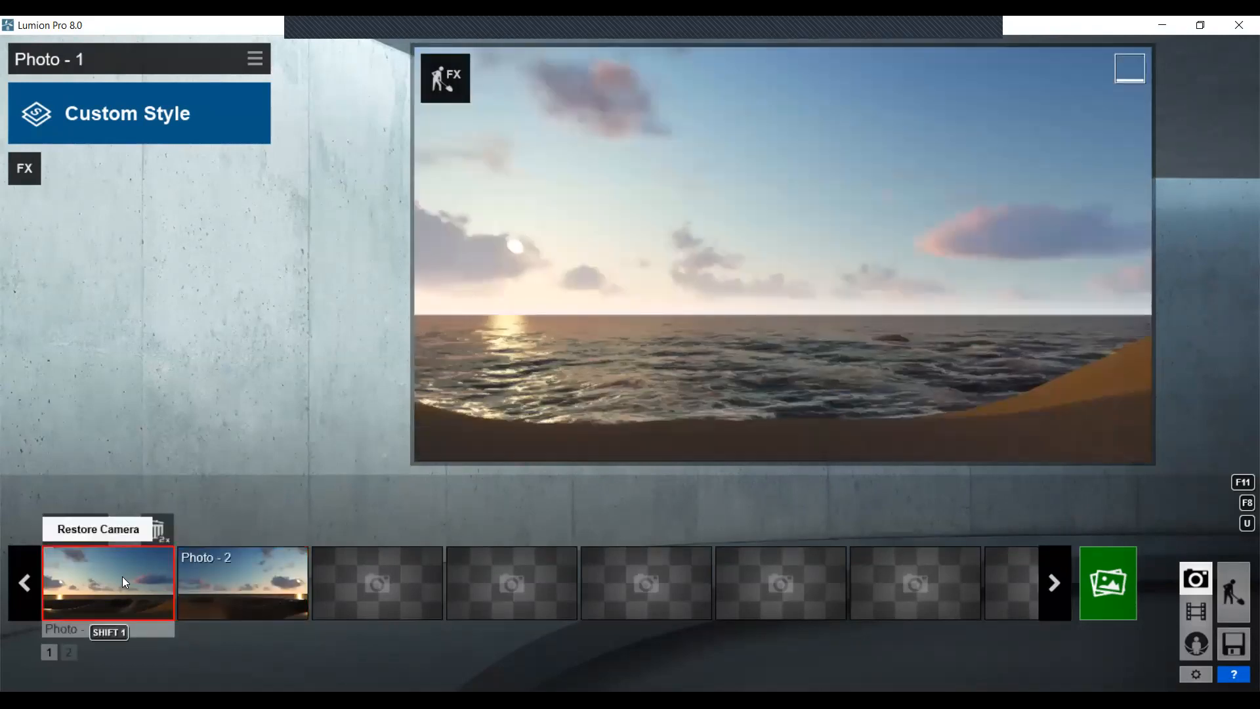
Activate the Photo - 2 view and check the render options for the current shot and the photo set
mouse_move(248, 576)
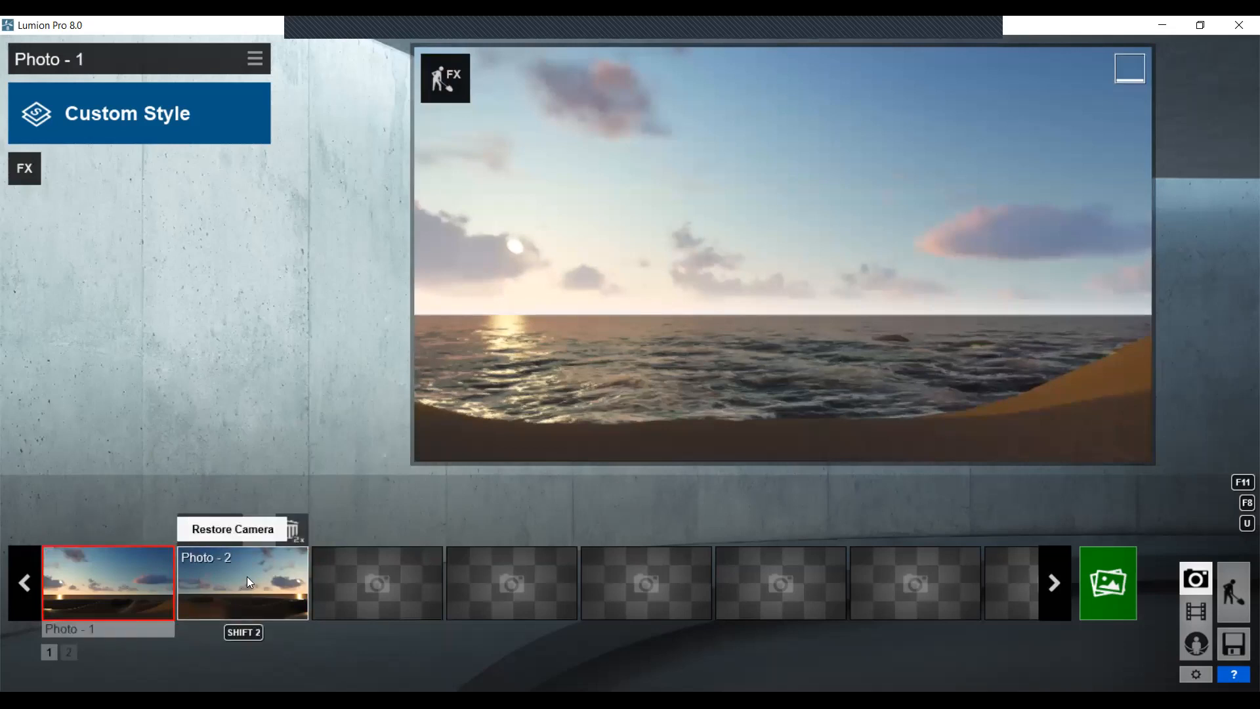
click(247, 581)
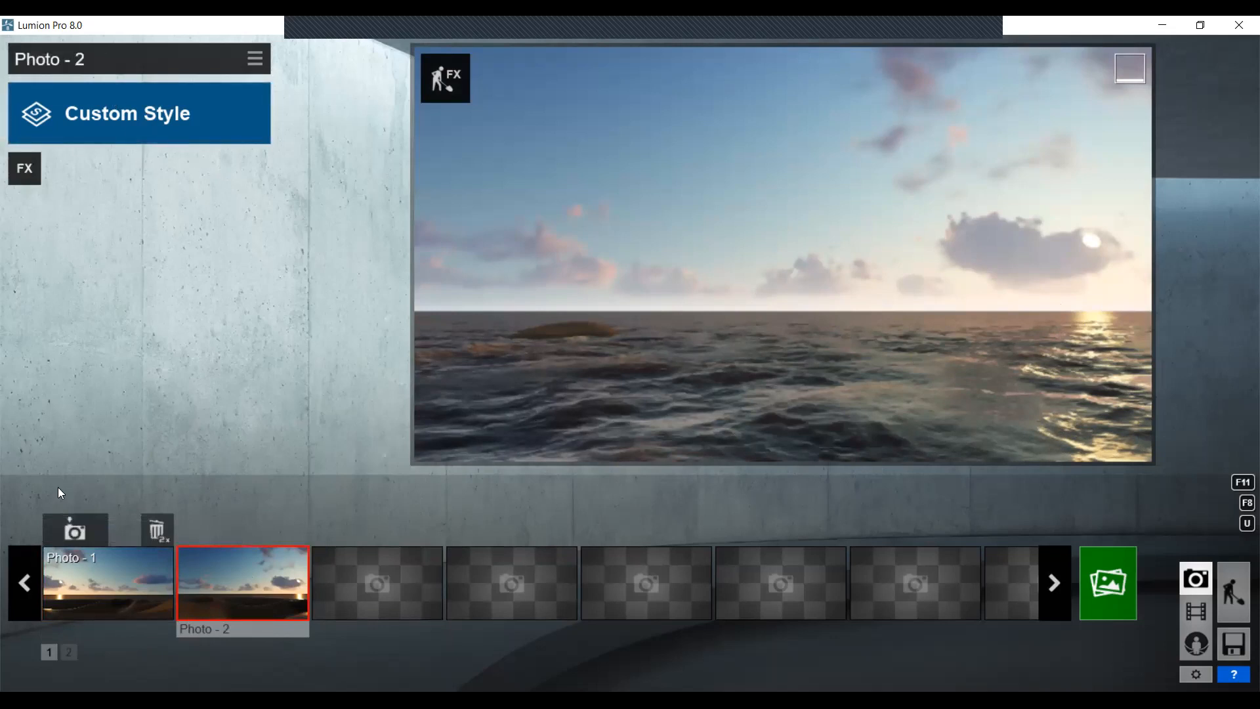
click(1125, 579)
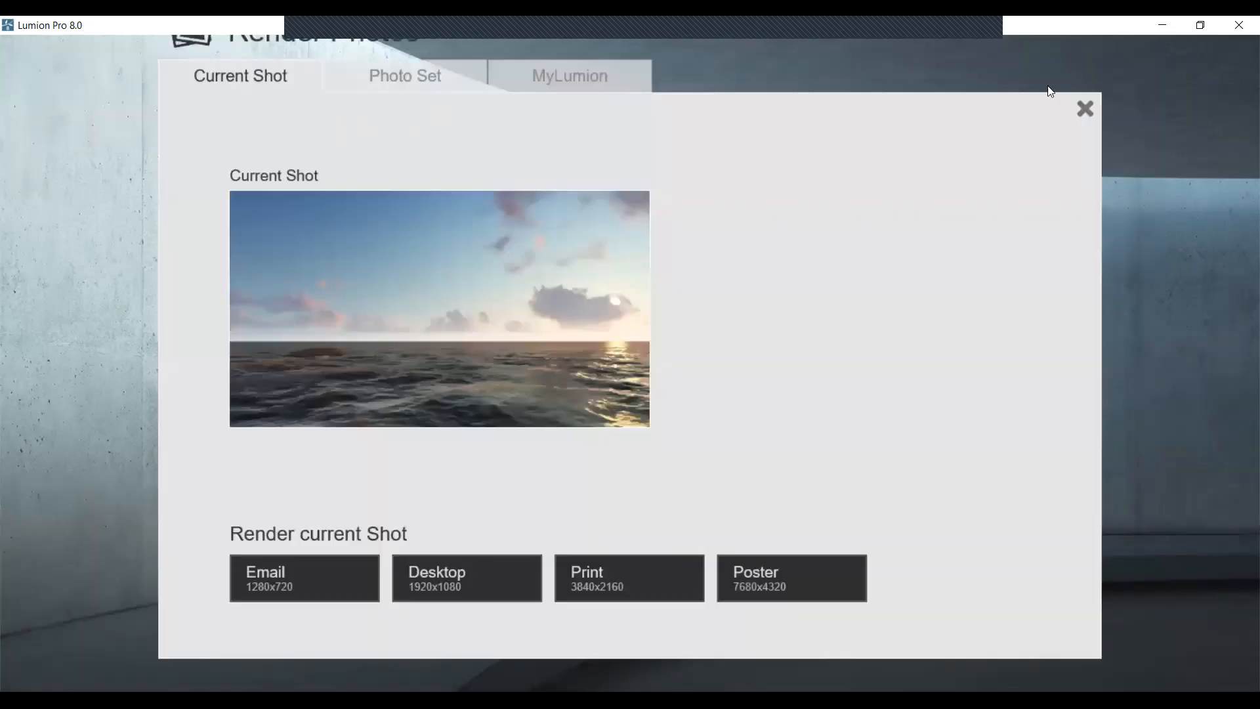
click(1085, 108)
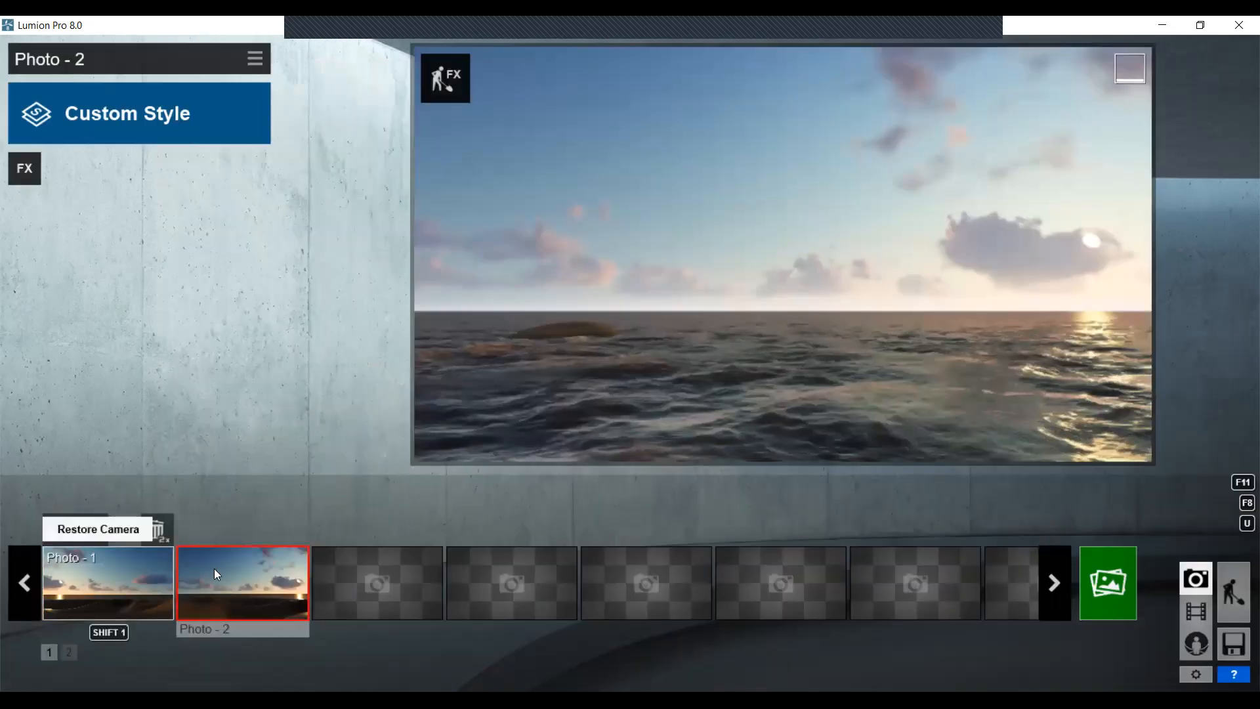
click(1123, 589)
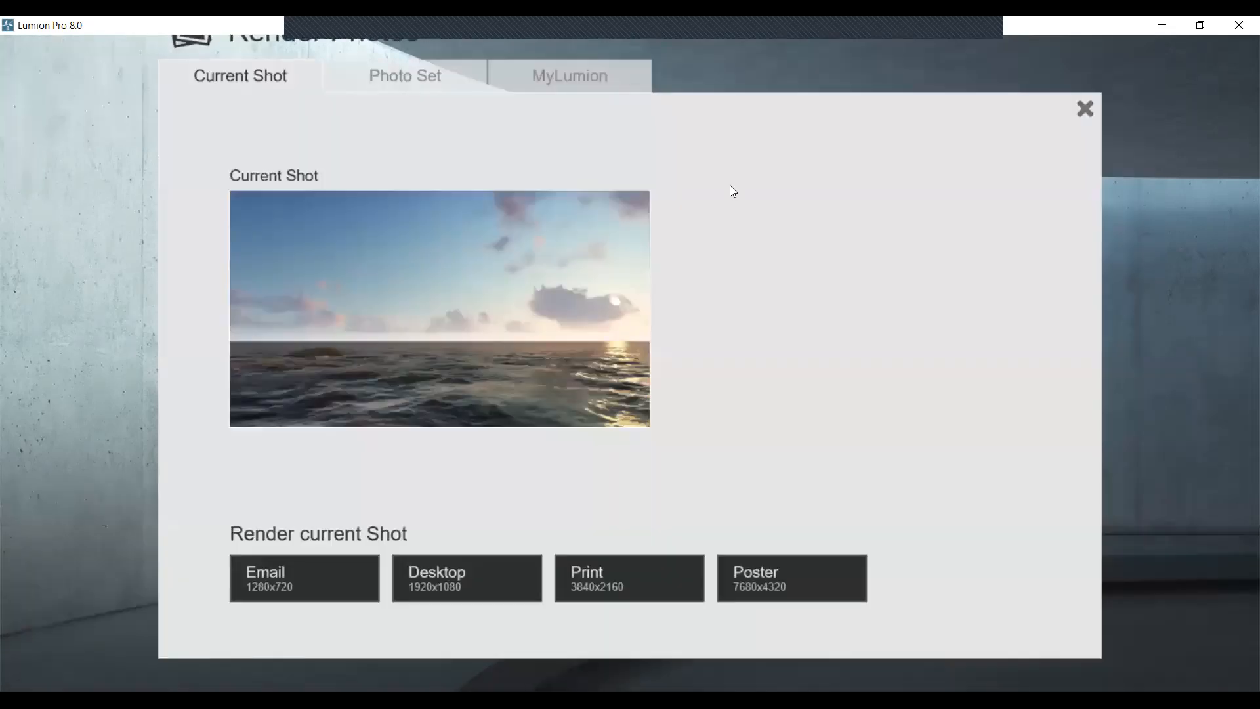
click(405, 75)
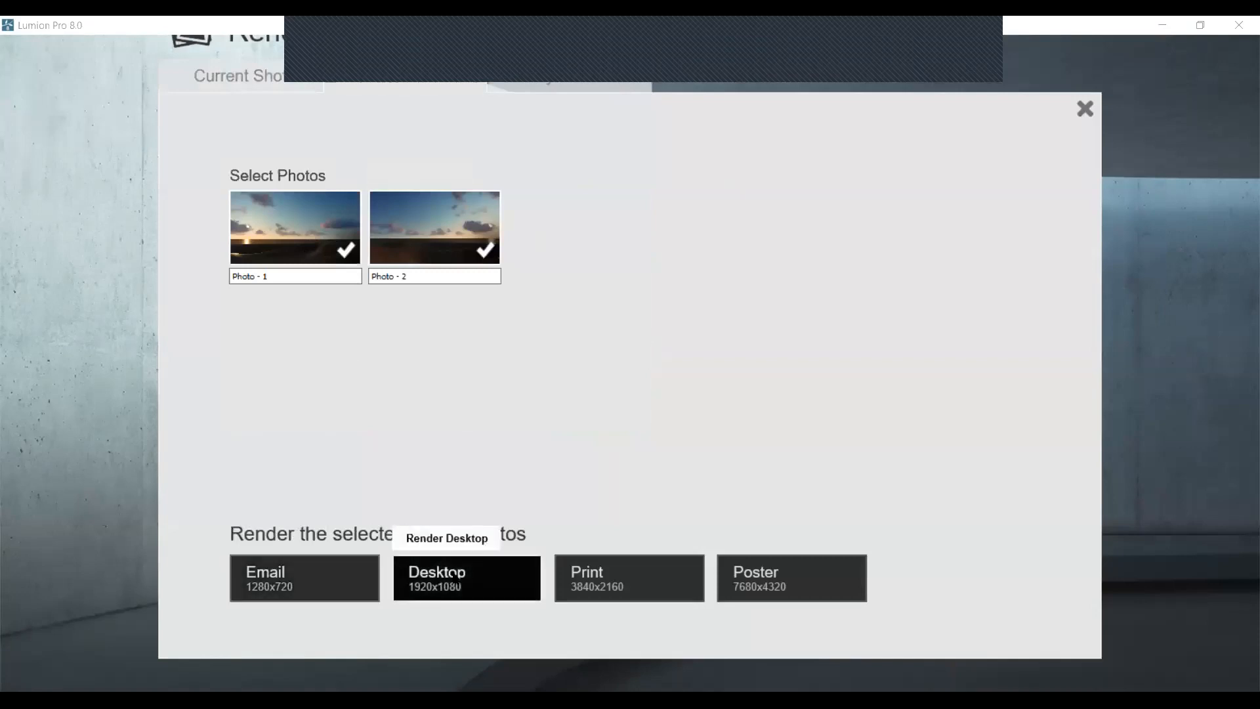
click(257, 75)
click(1085, 108)
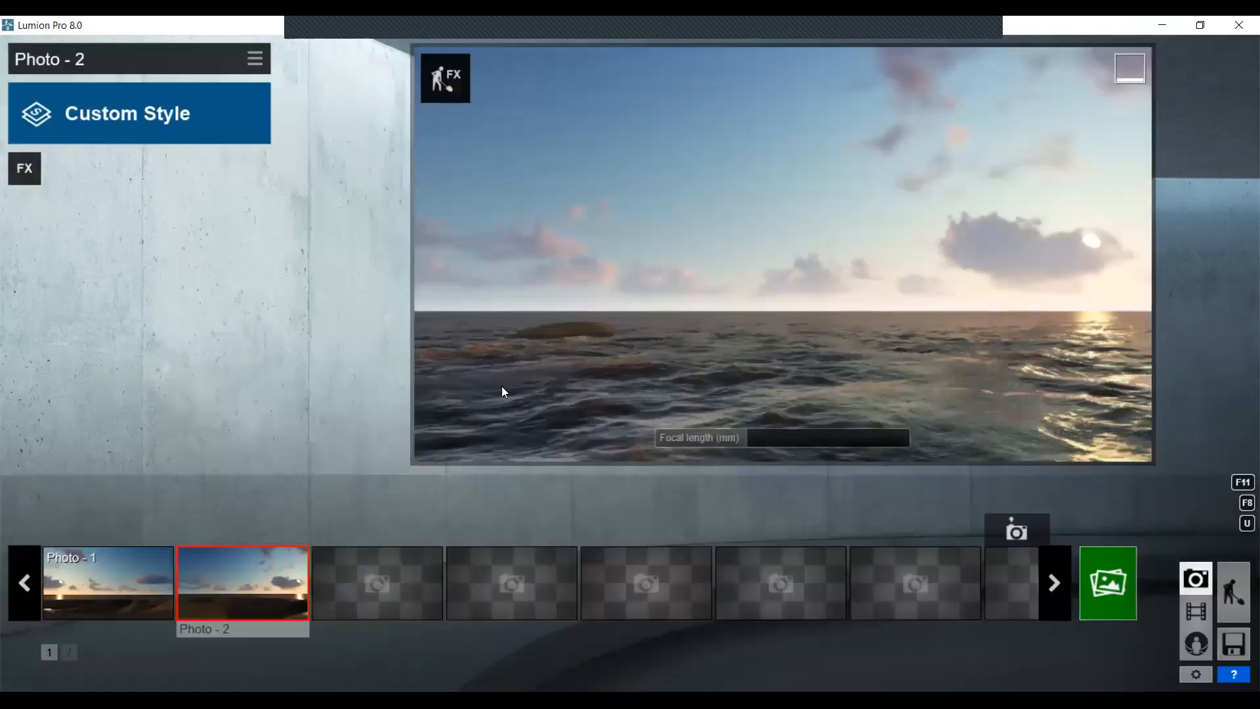
Render the current shot at Desktop size (1920x1080) and save it as the JPG file SASASDA in New folder
click(1109, 586)
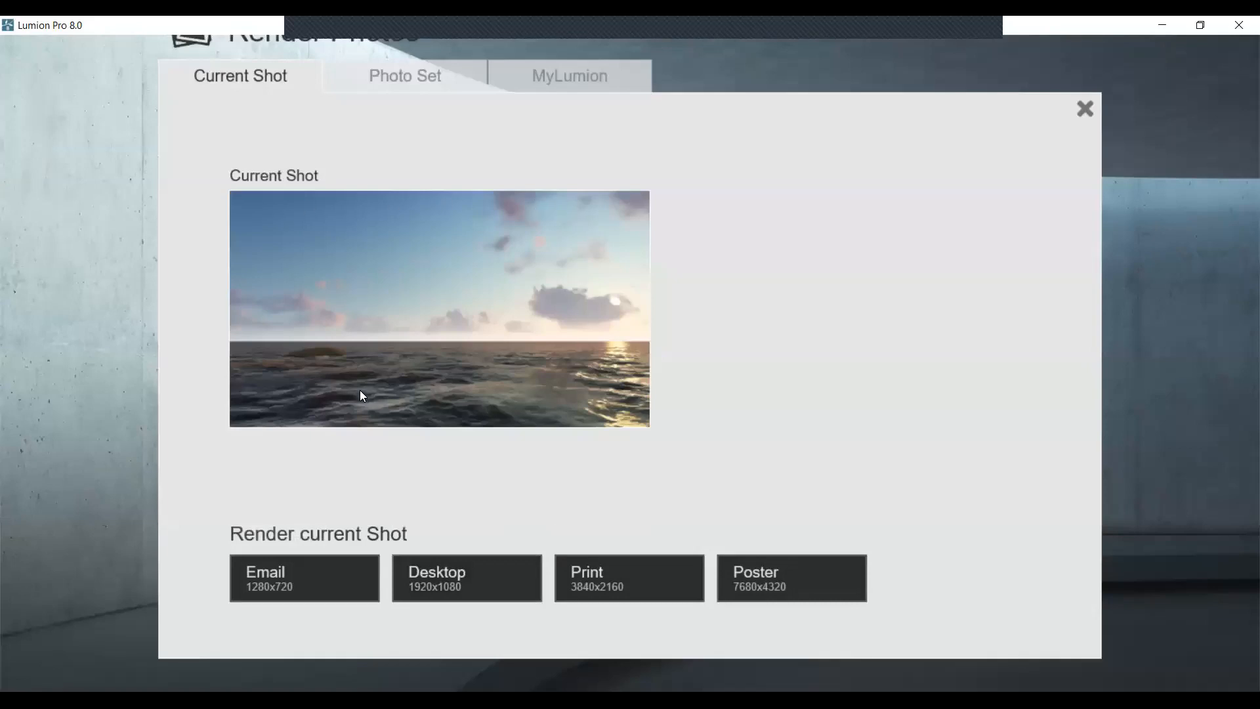
click(462, 584)
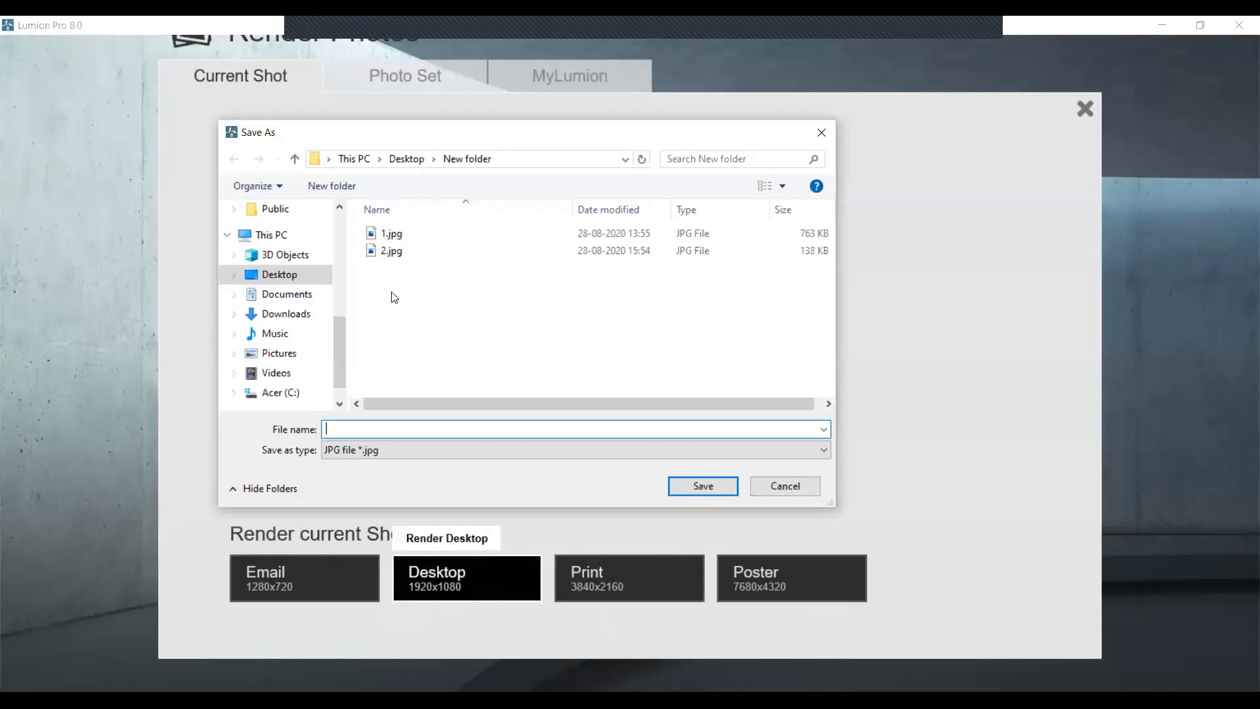
text(SASASDA)
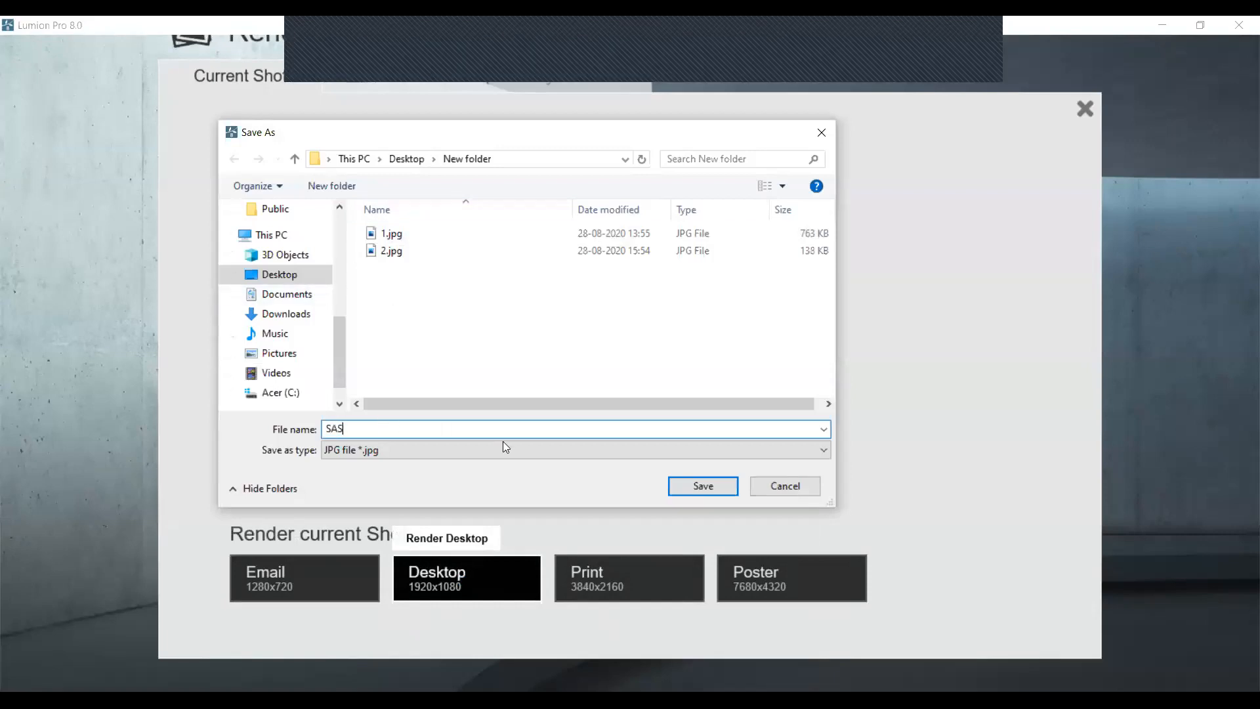
click(703, 486)
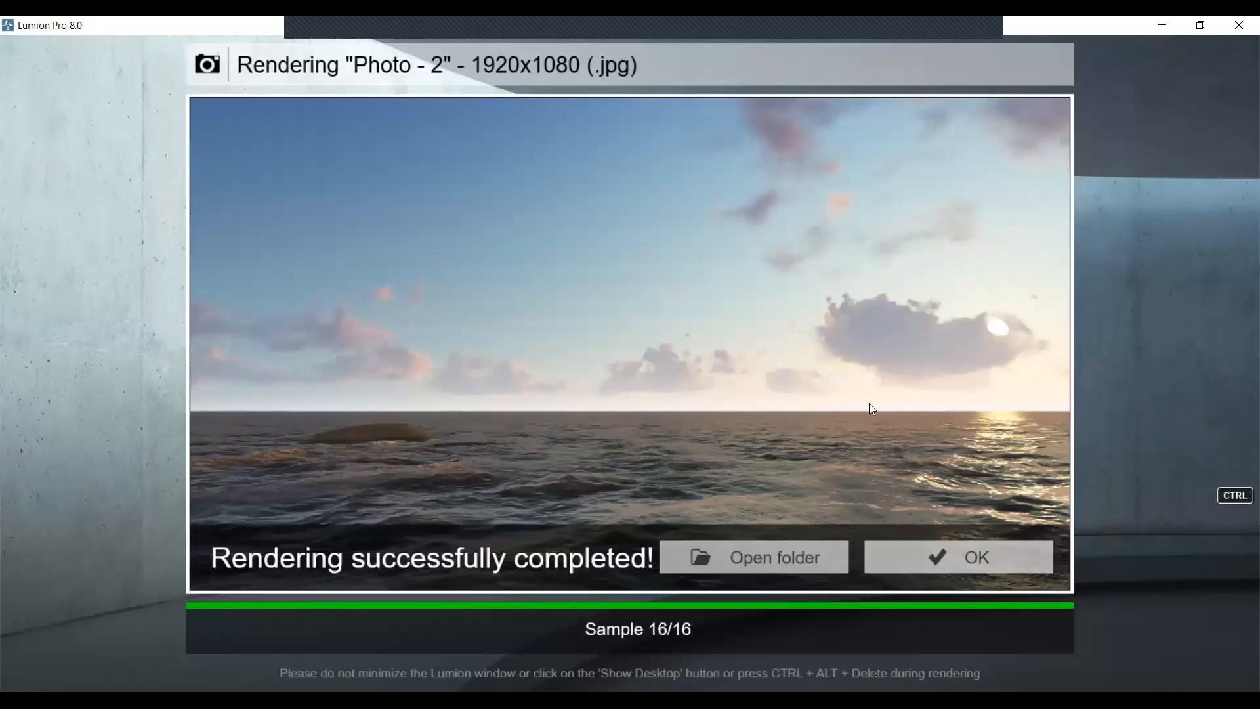
Open the render's output folder, view SASASDA.jpg in the image viewer, and return to Lumion
click(777, 558)
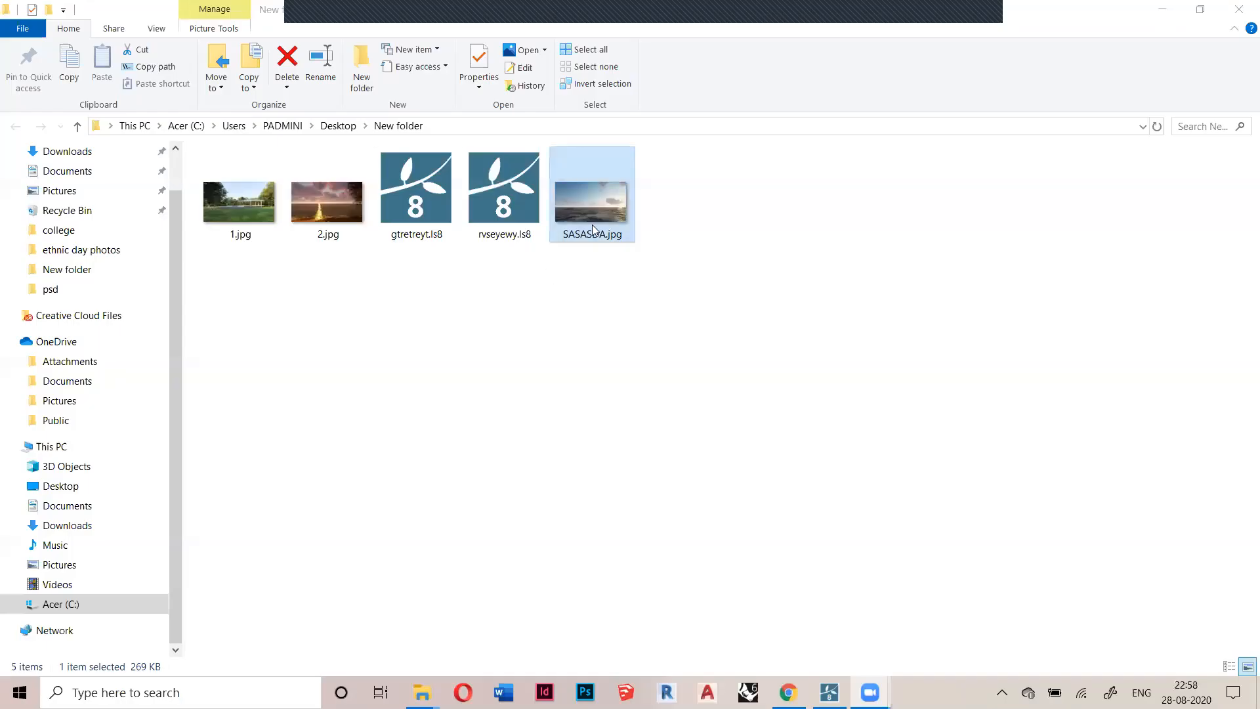
double_click(597, 210)
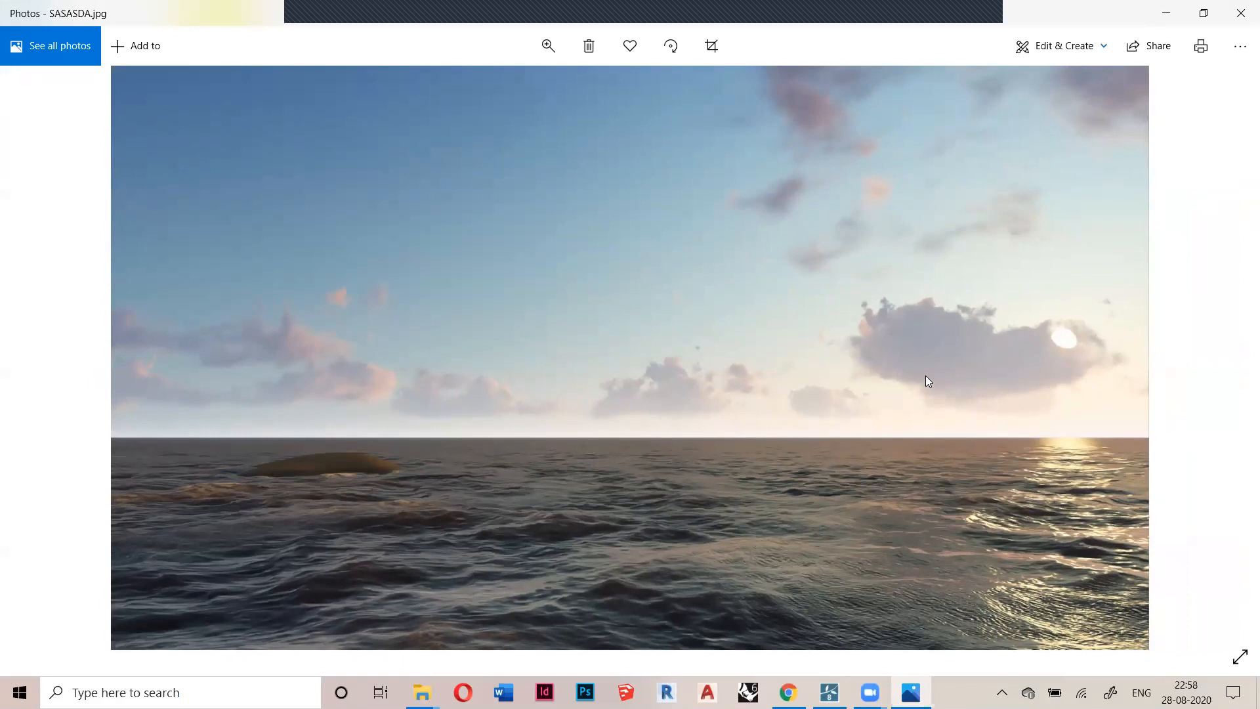
click(1241, 13)
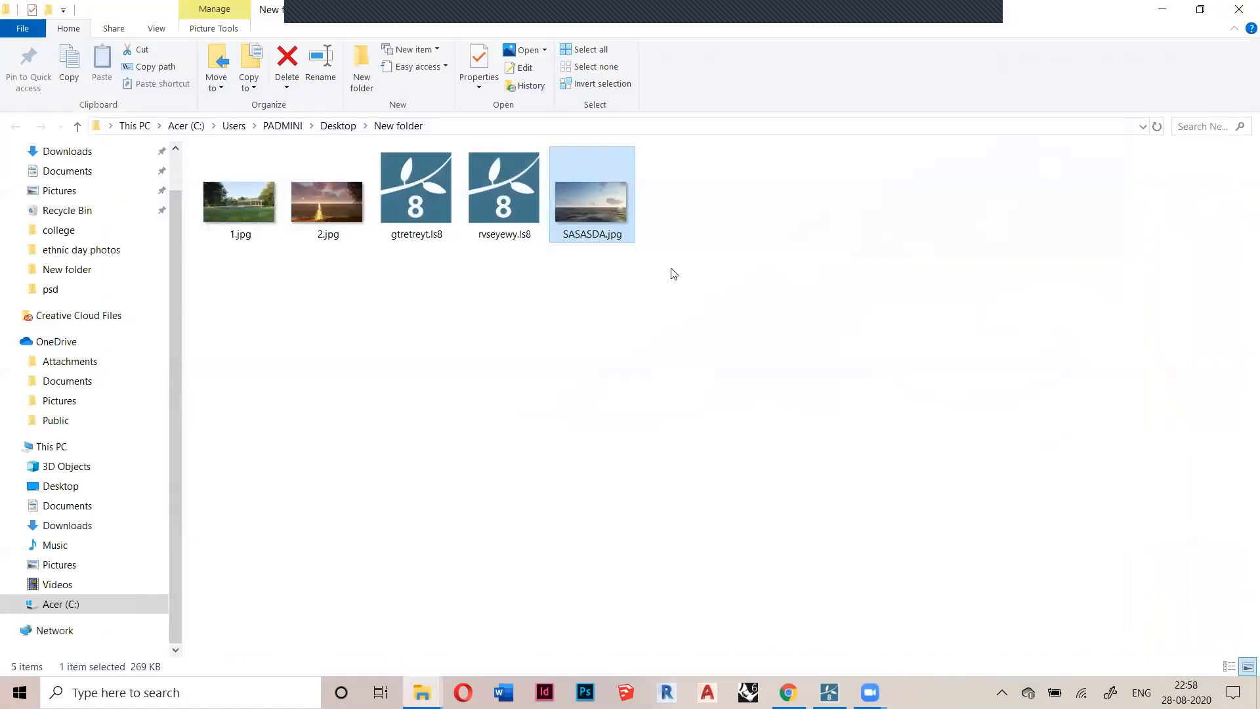
click(1163, 12)
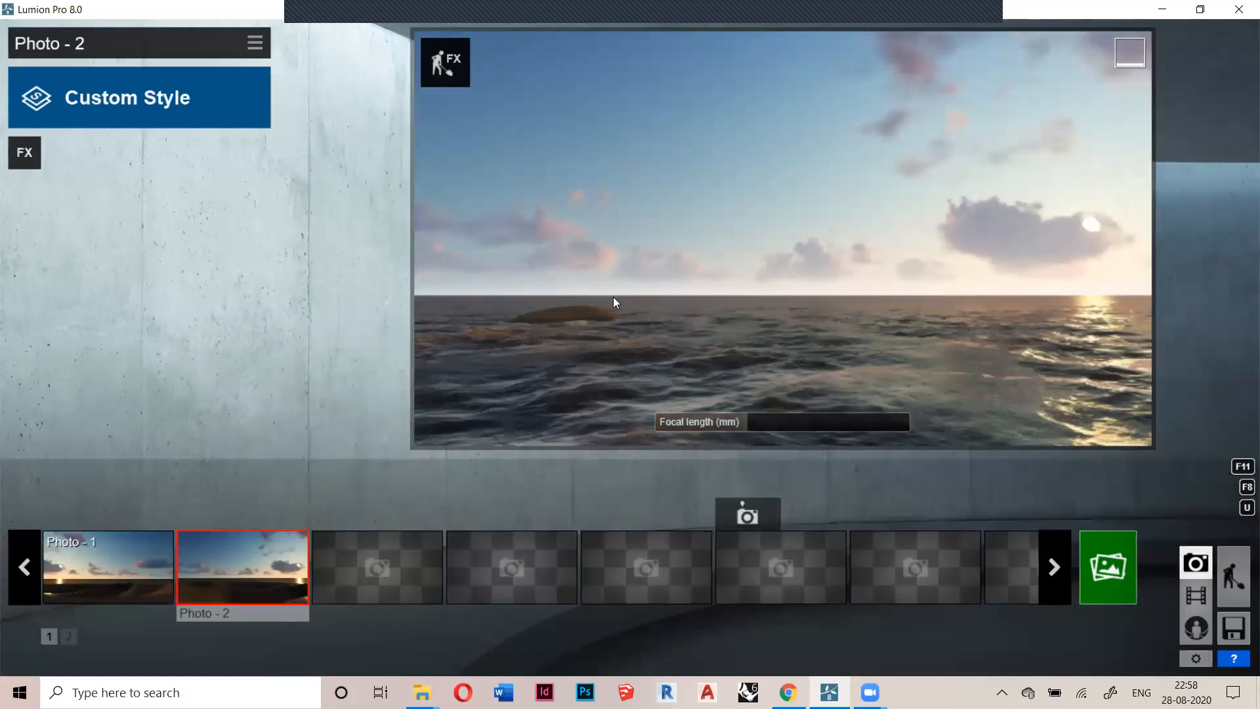
Return to Build mode and bring the sandy slope between the rocky mountainside and the bay into view
click(1236, 572)
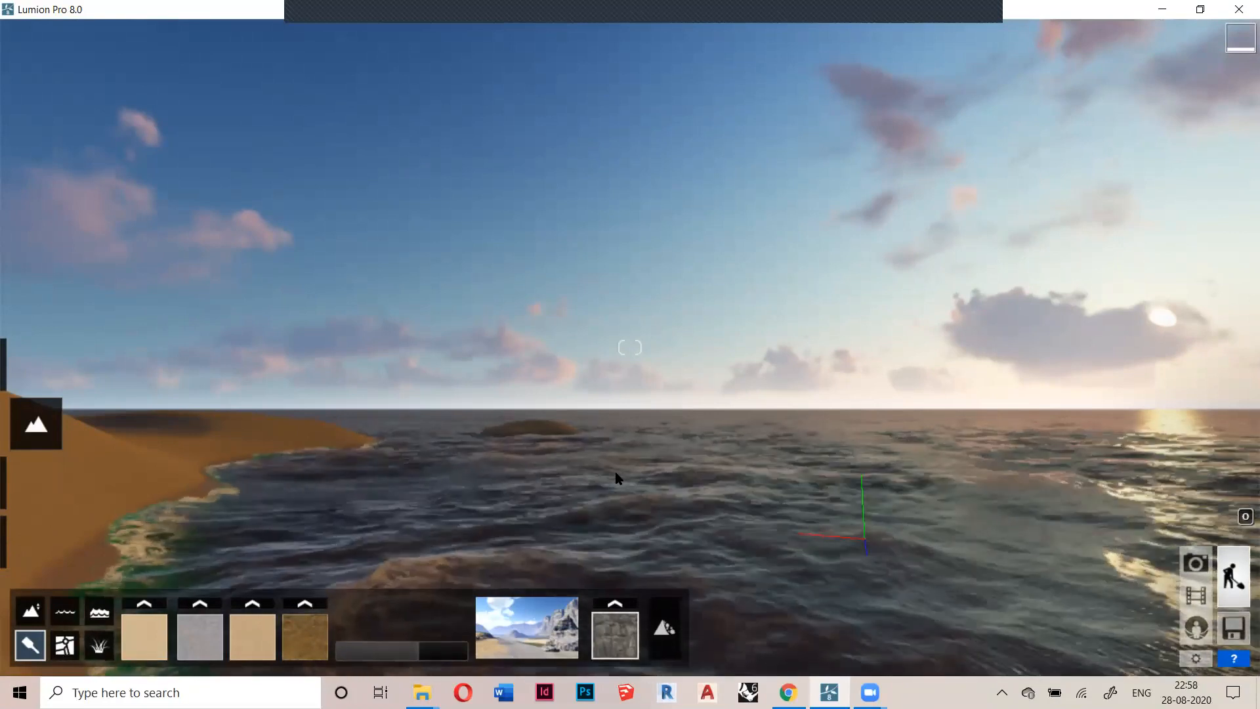
right_drag(495, 438, 430, 444)
right_drag(545, 409, 460, 430)
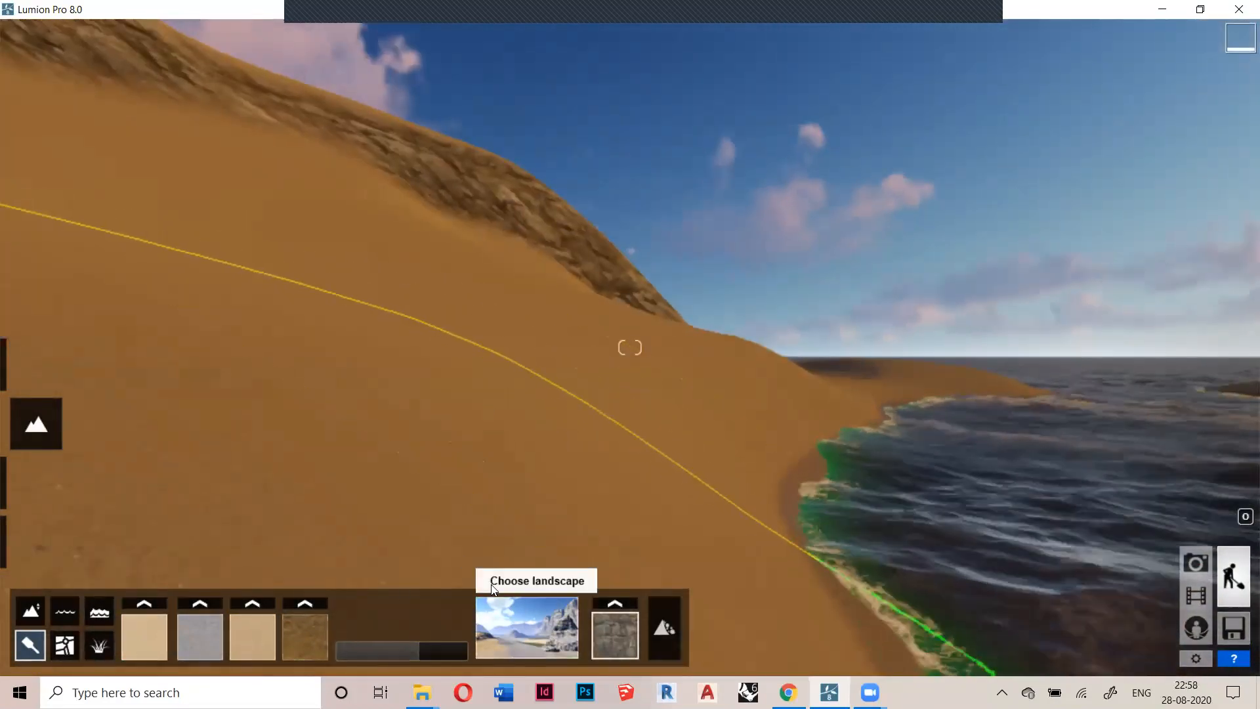
right_drag(481, 305, 550, 225)
scroll(549, 224, down, 10)
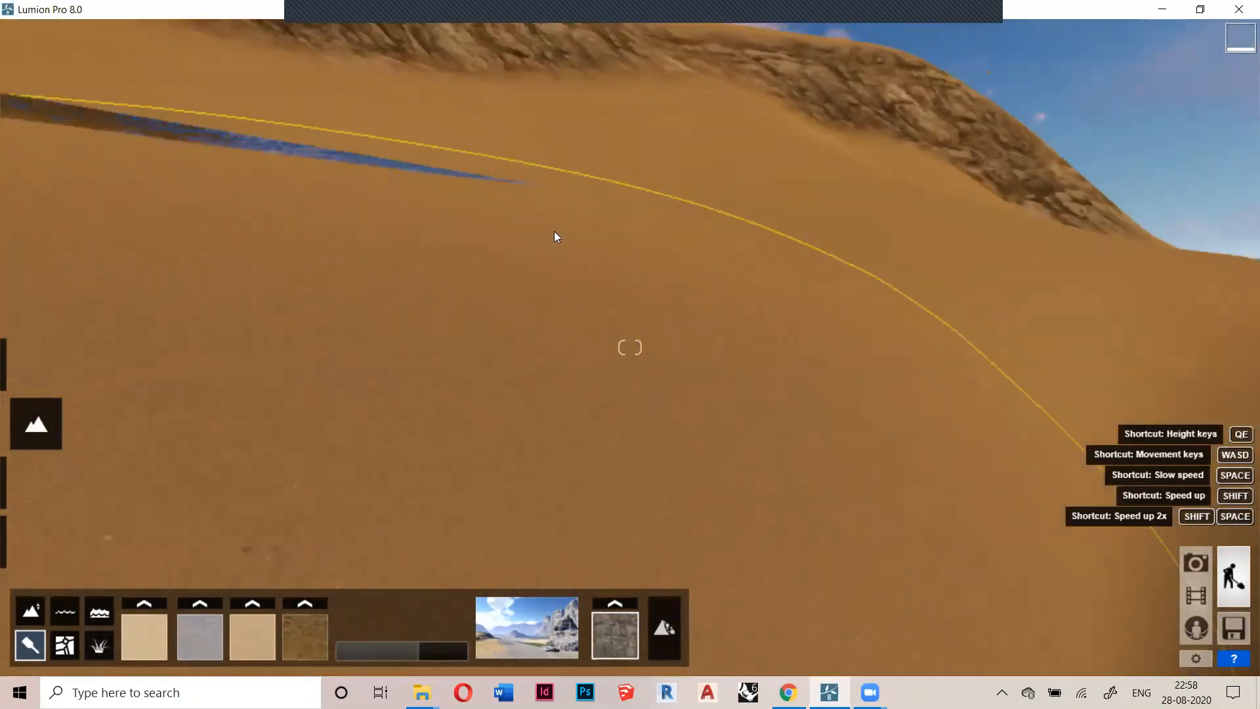
key(a)
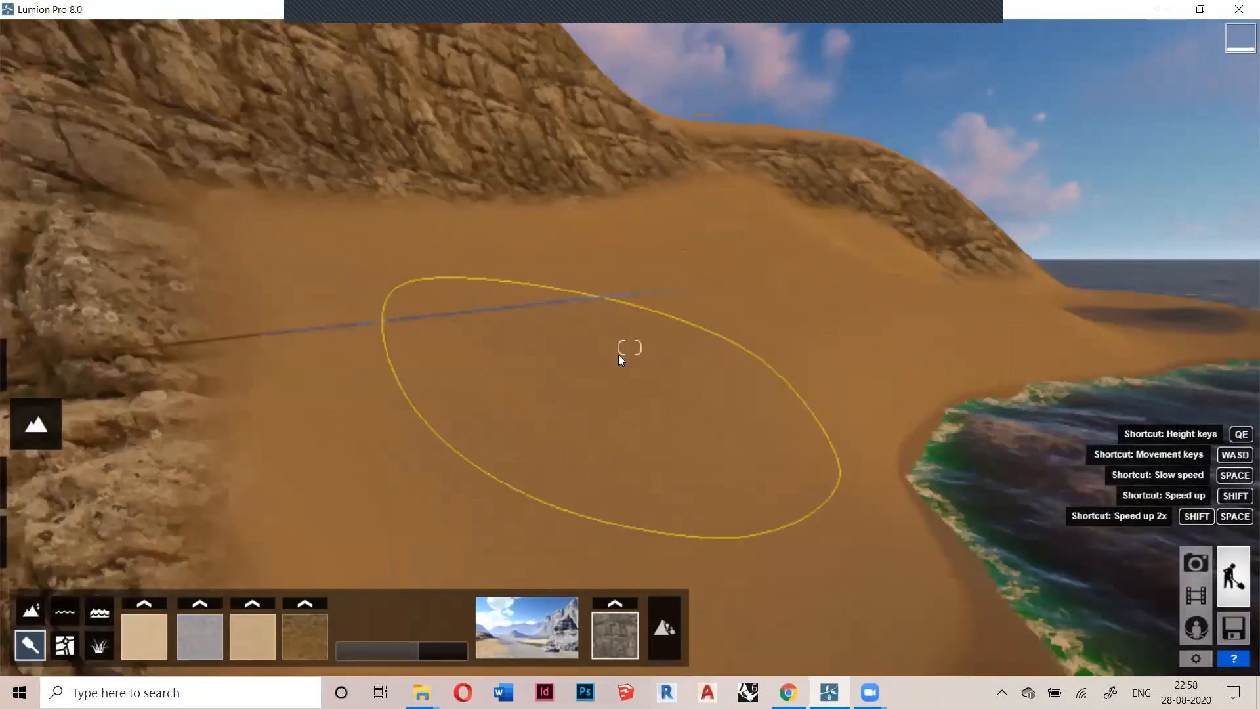
Try the green grassland landscape preset with brown rock, followed by the orange desert preset in the last row
click(518, 626)
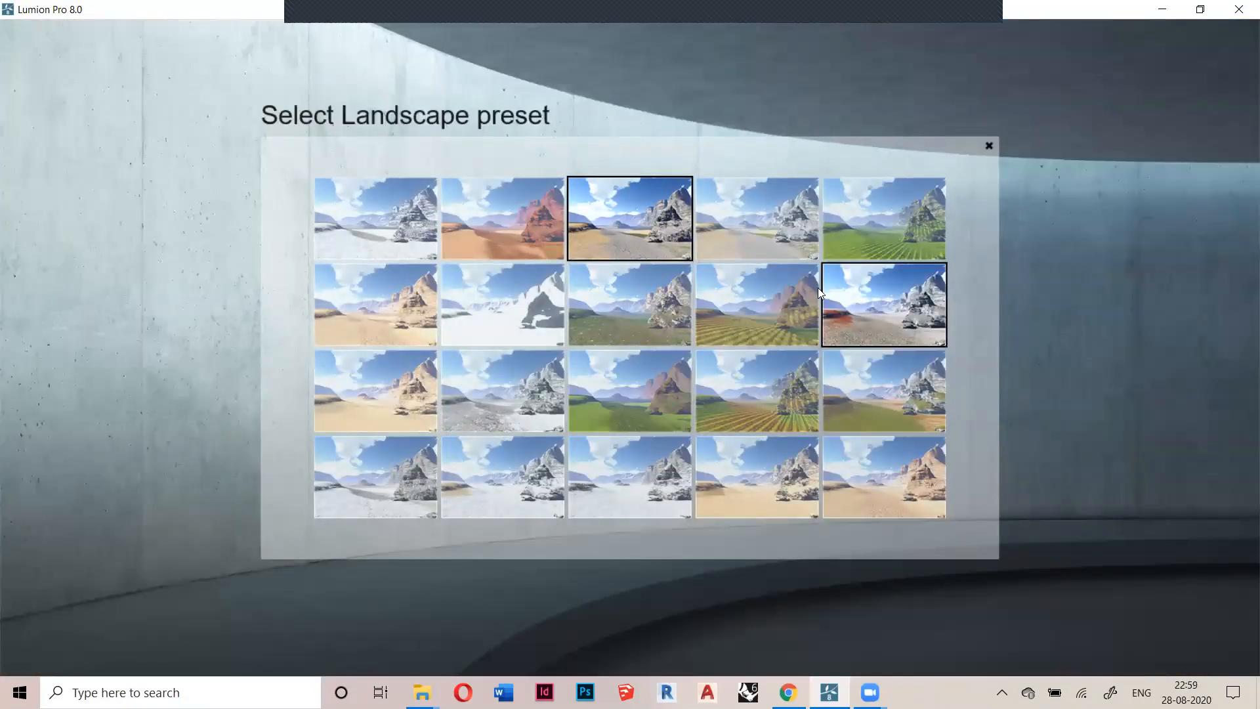
click(635, 407)
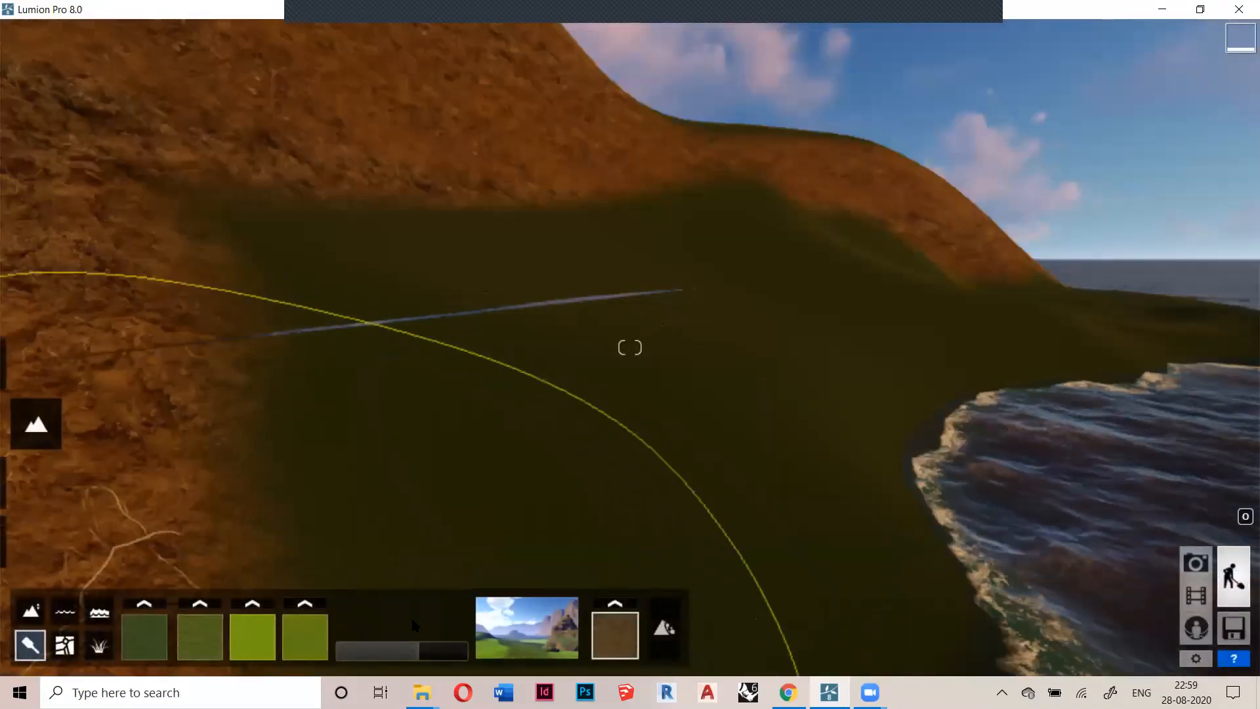
click(552, 634)
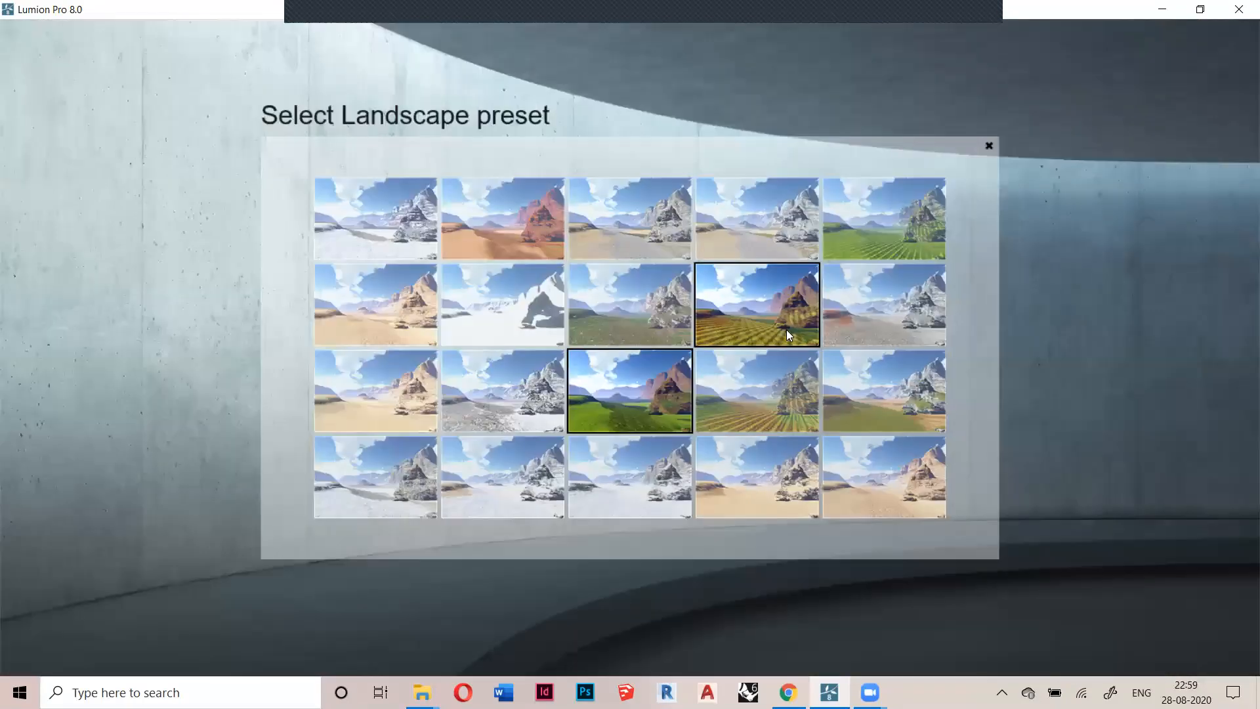
click(880, 480)
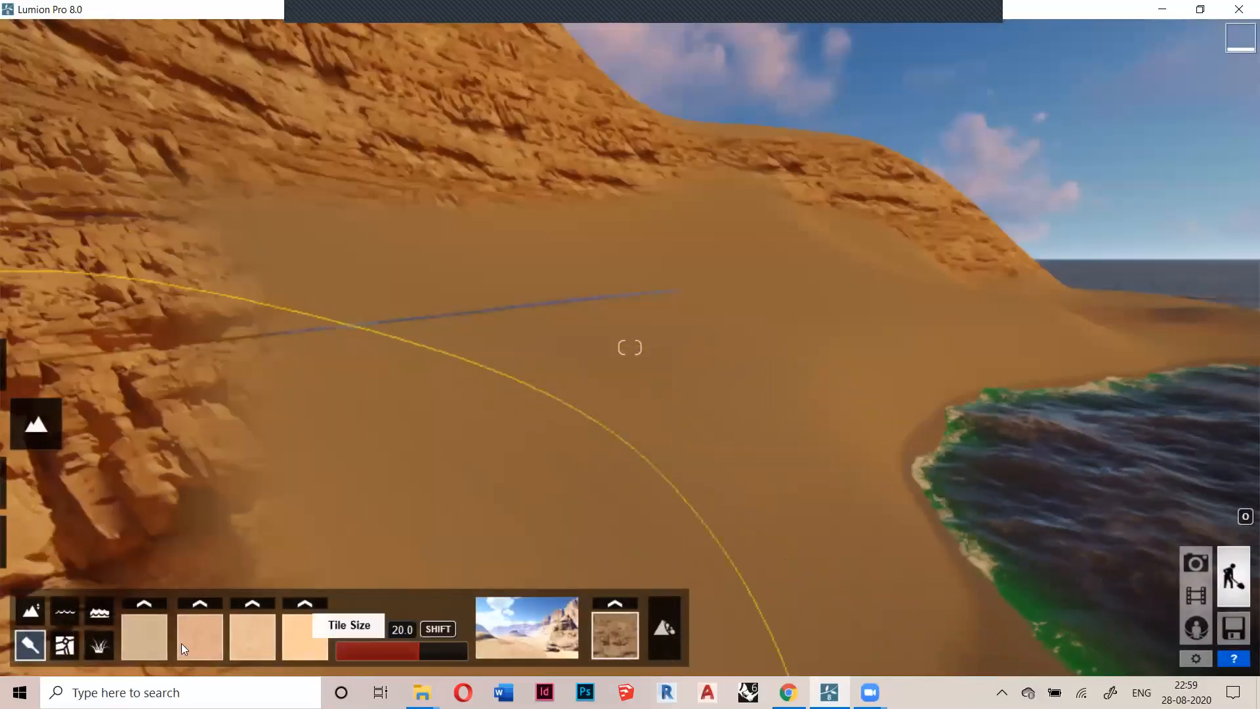
right_drag(334, 497, 377, 565)
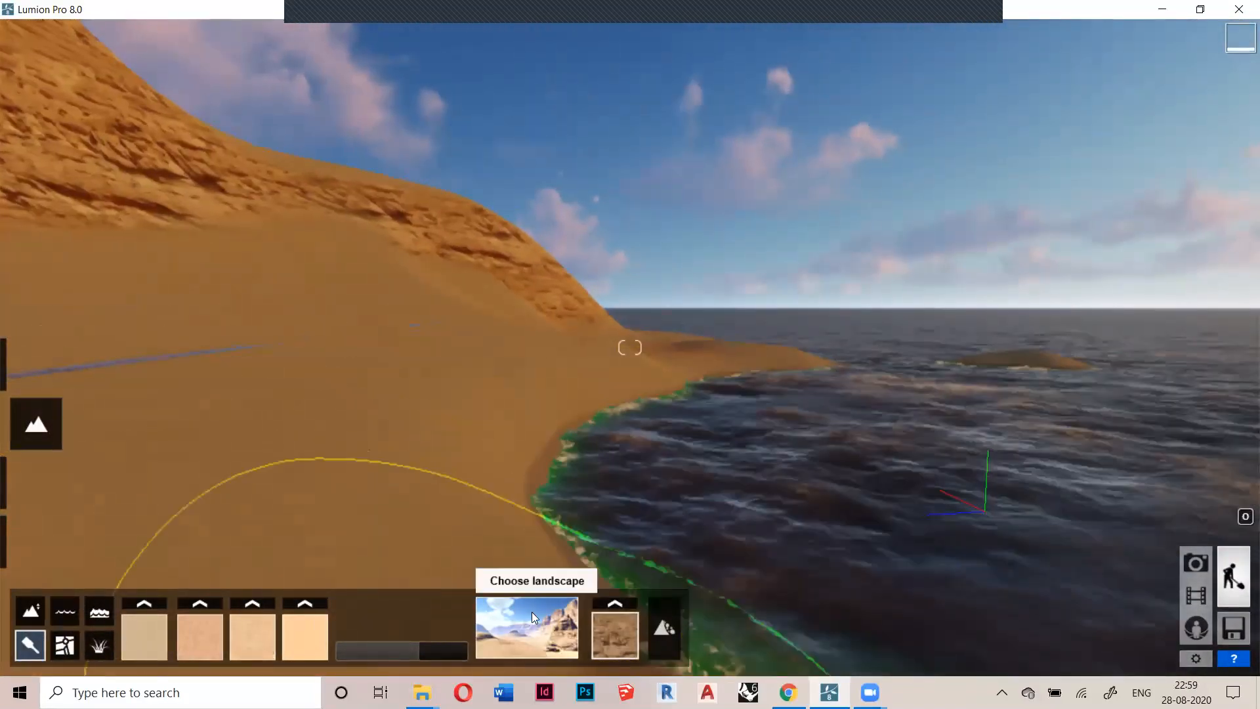
Try the green striped-field landscape preset from the first row, followed by the grey gravel preset from the third row
click(512, 633)
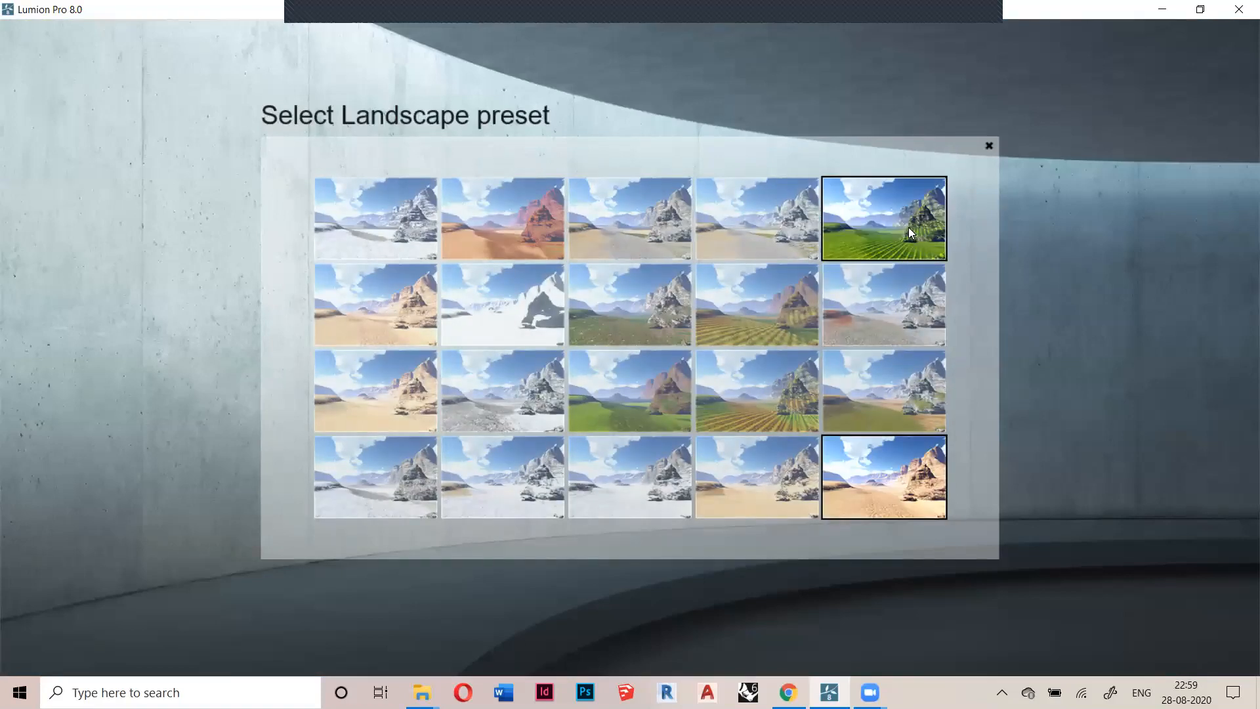
click(908, 227)
right_drag(909, 227, 635, 373)
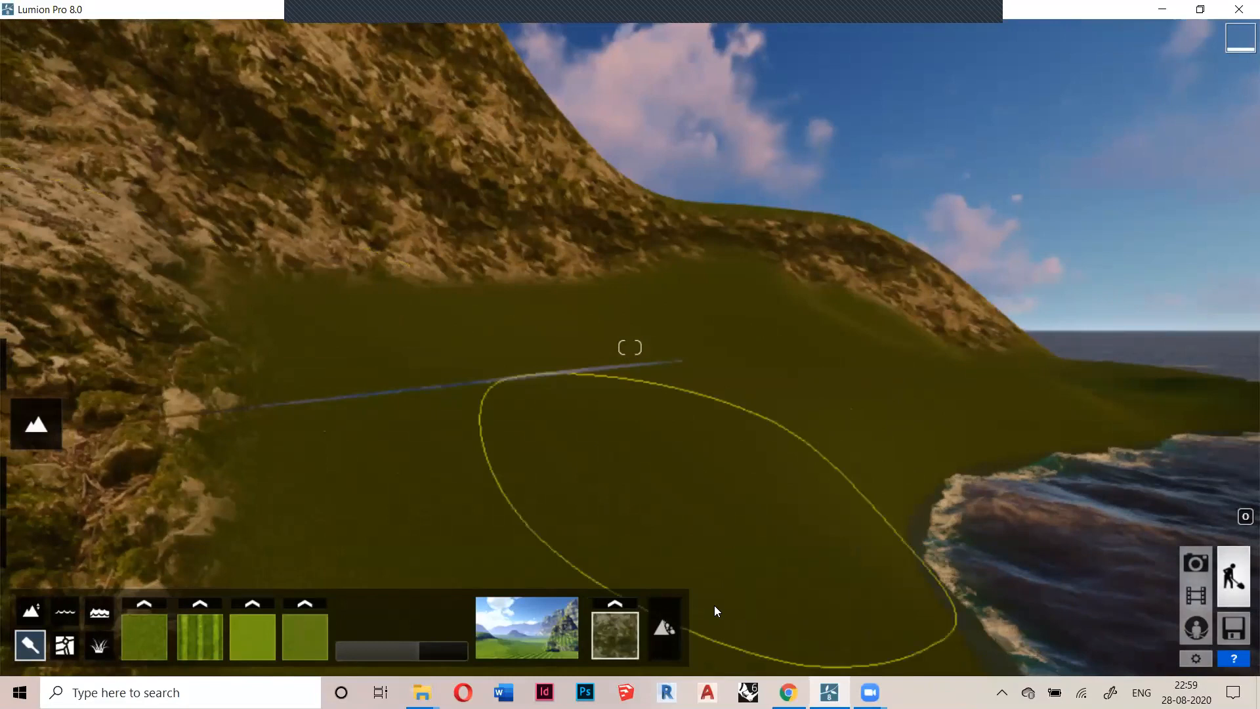
click(554, 611)
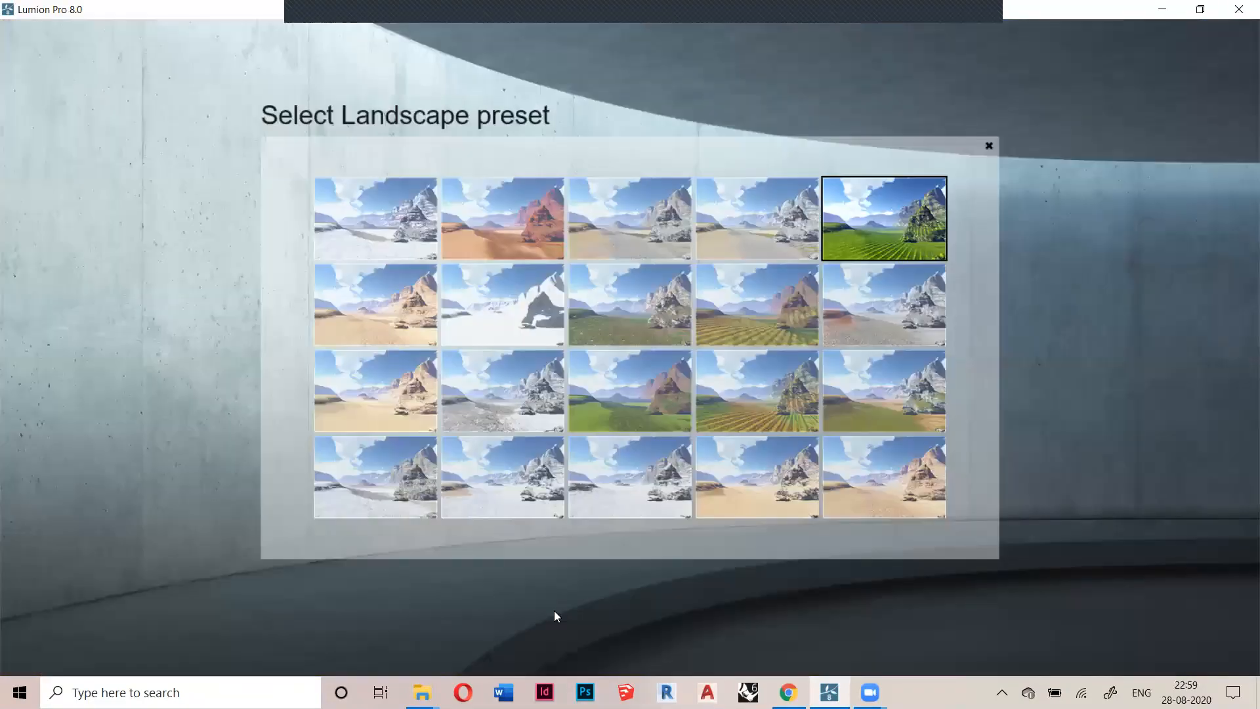
click(529, 406)
right_drag(544, 345, 582, 349)
right_drag(506, 350, 493, 341)
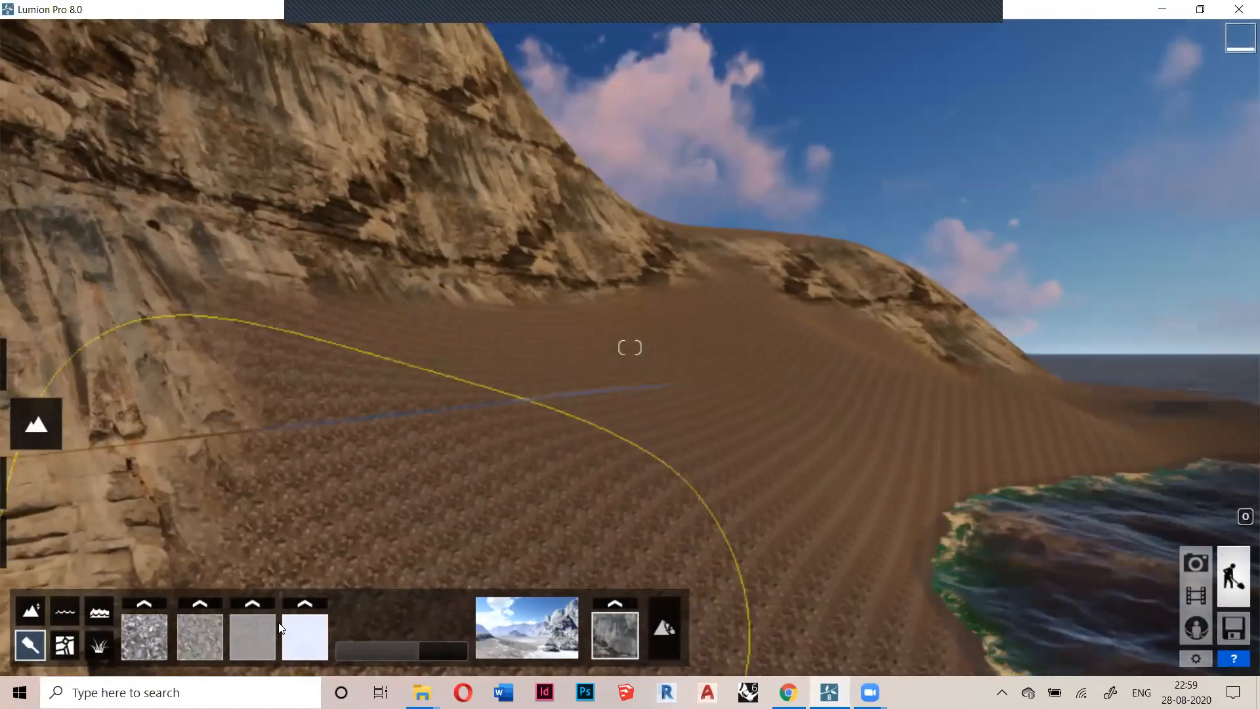
Try the last two presets of the fourth row on the landscape: orange desert first, followed by yellow sand with grey-brown rock
click(542, 638)
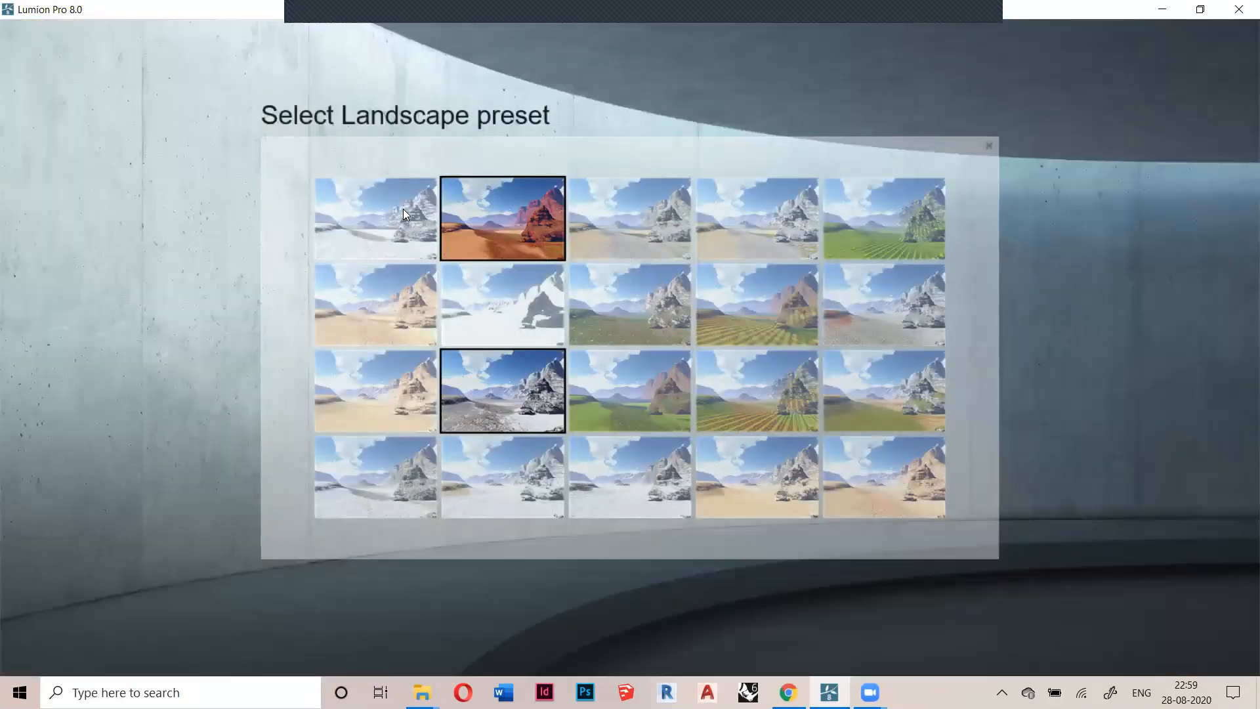
click(863, 463)
click(533, 630)
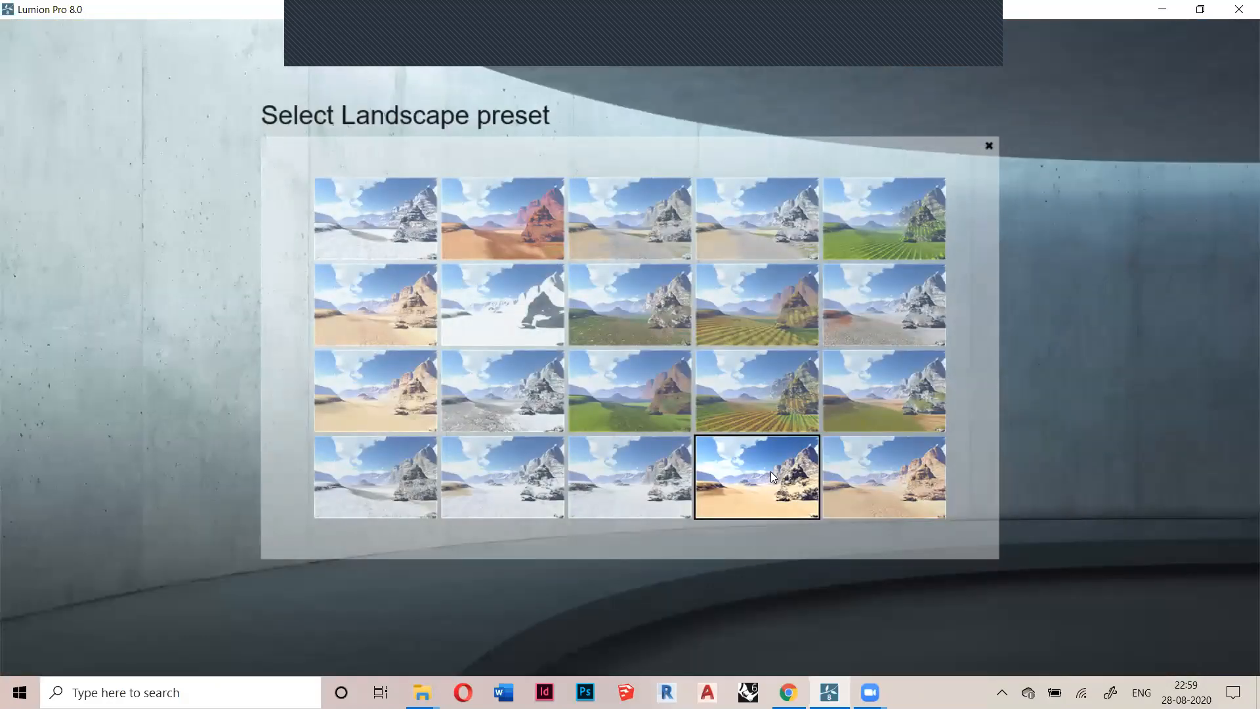
click(771, 471)
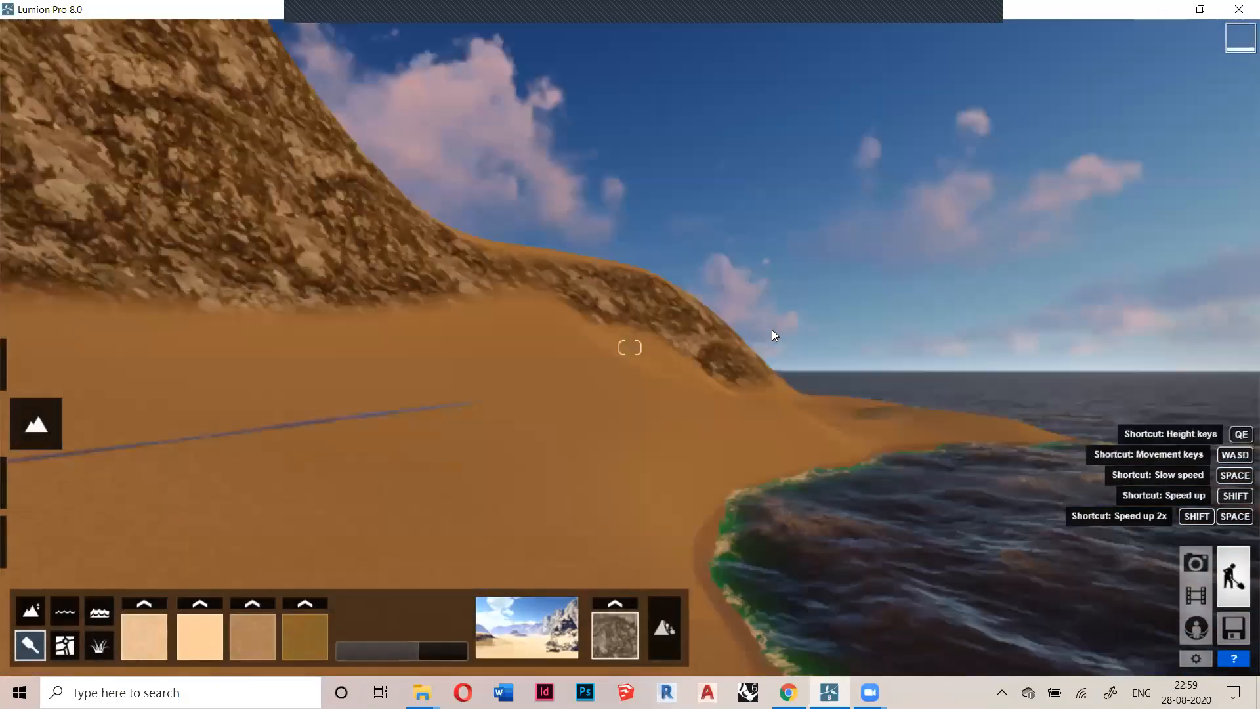
Apply the fourth landscape preset of the first row, with olive ground and grey layered cliffs, and inspect the island's slope and shore
click(546, 607)
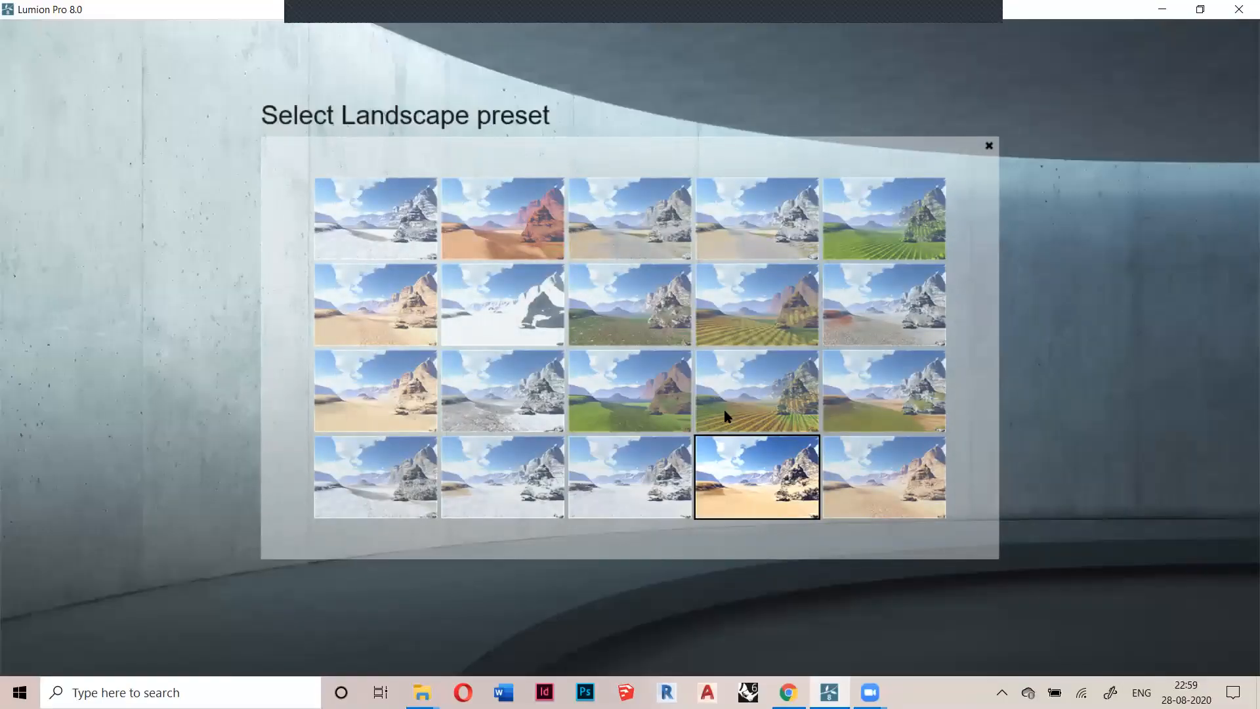
click(752, 217)
right_drag(752, 217, 591, 210)
mouse_move(498, 308)
right_down()
mouse_move(517, 330)
mouse_move(506, 309)
mouse_move(539, 303)
mouse_move(523, 278)
mouse_move(630, 343)
mouse_move(445, 458)
right_up()
key(e)
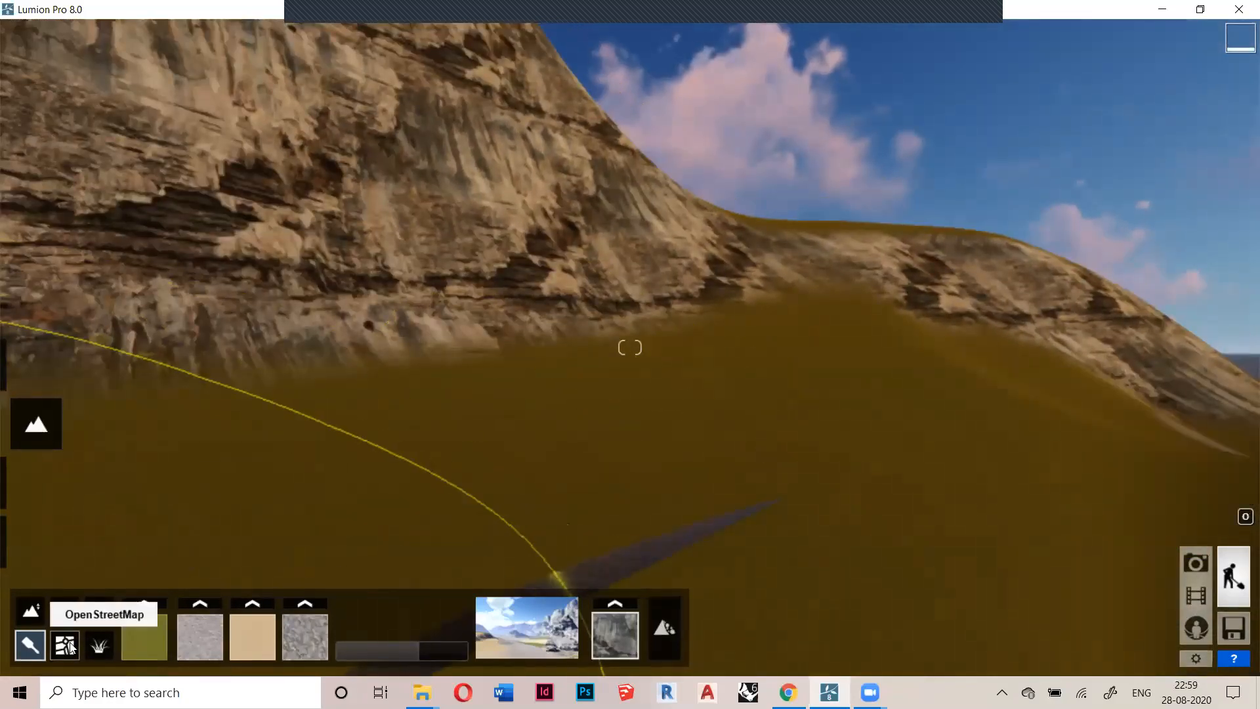
right_drag(512, 416, 434, 368)
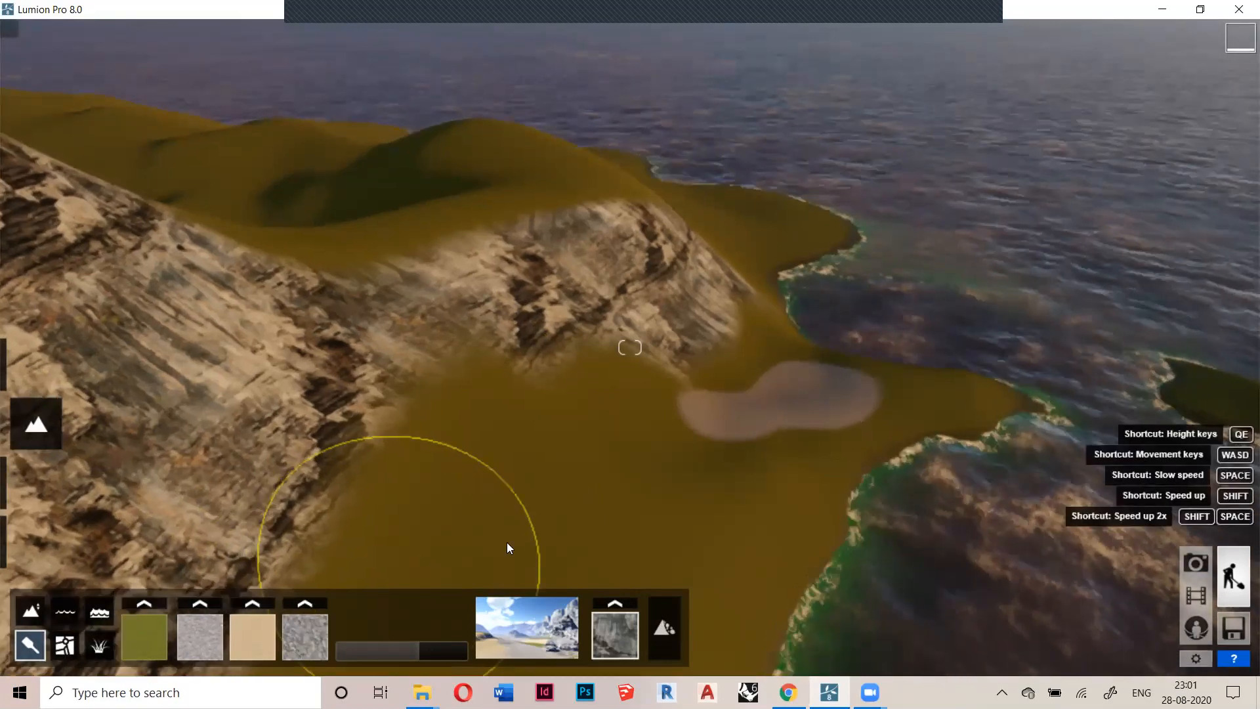
key(e)
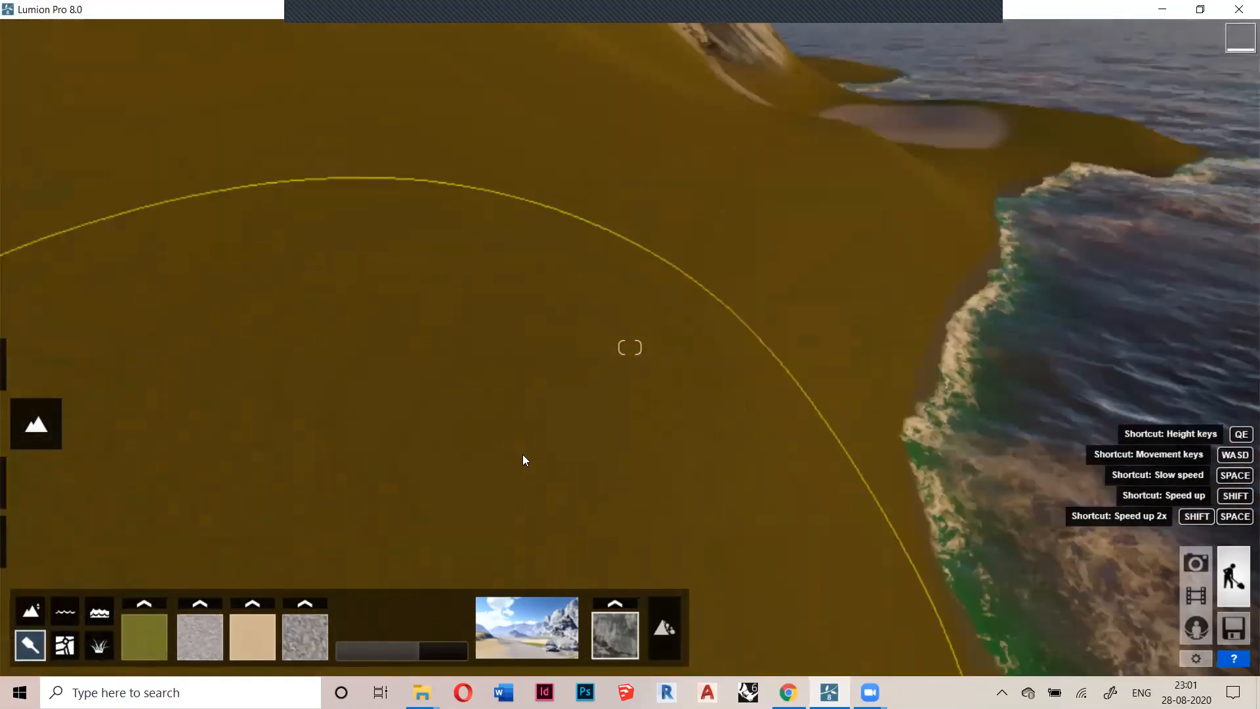
Enable grass on the olive slope, raise the grass size to 1.0 and increase the grass height
key(e)
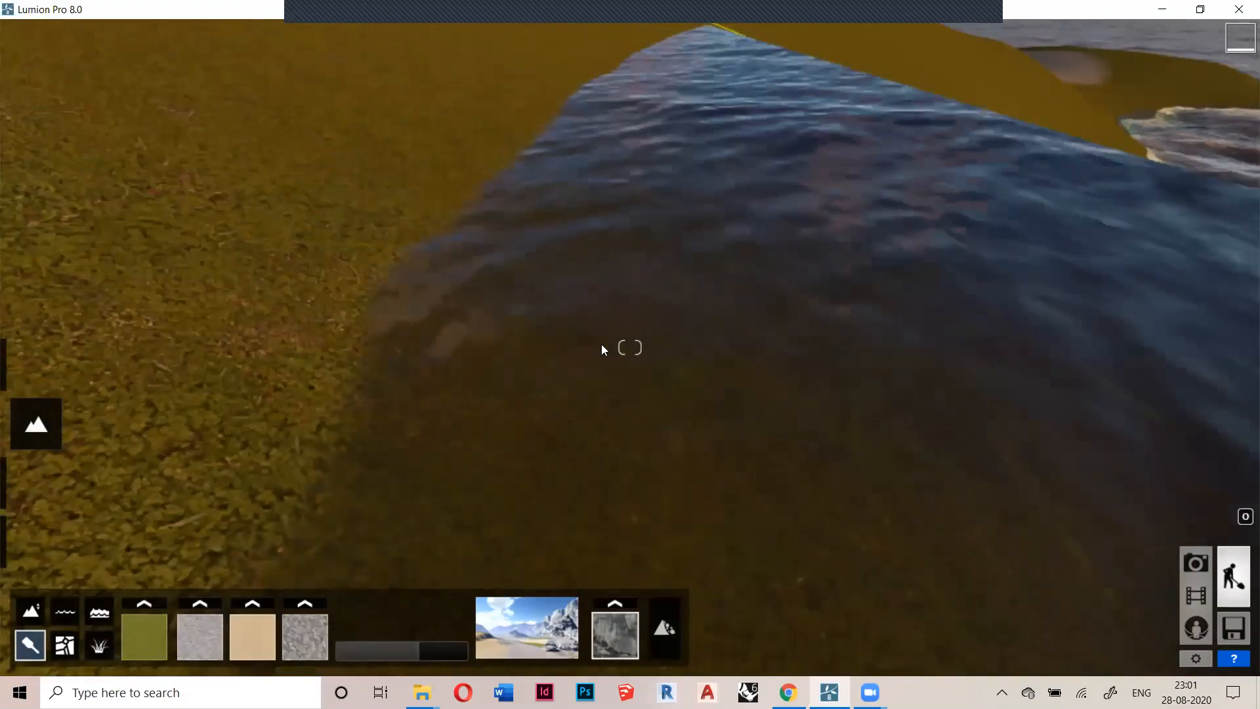
mouse_move(417, 299)
right_down()
mouse_move(390, 281)
mouse_move(406, 308)
right_up()
key(q)
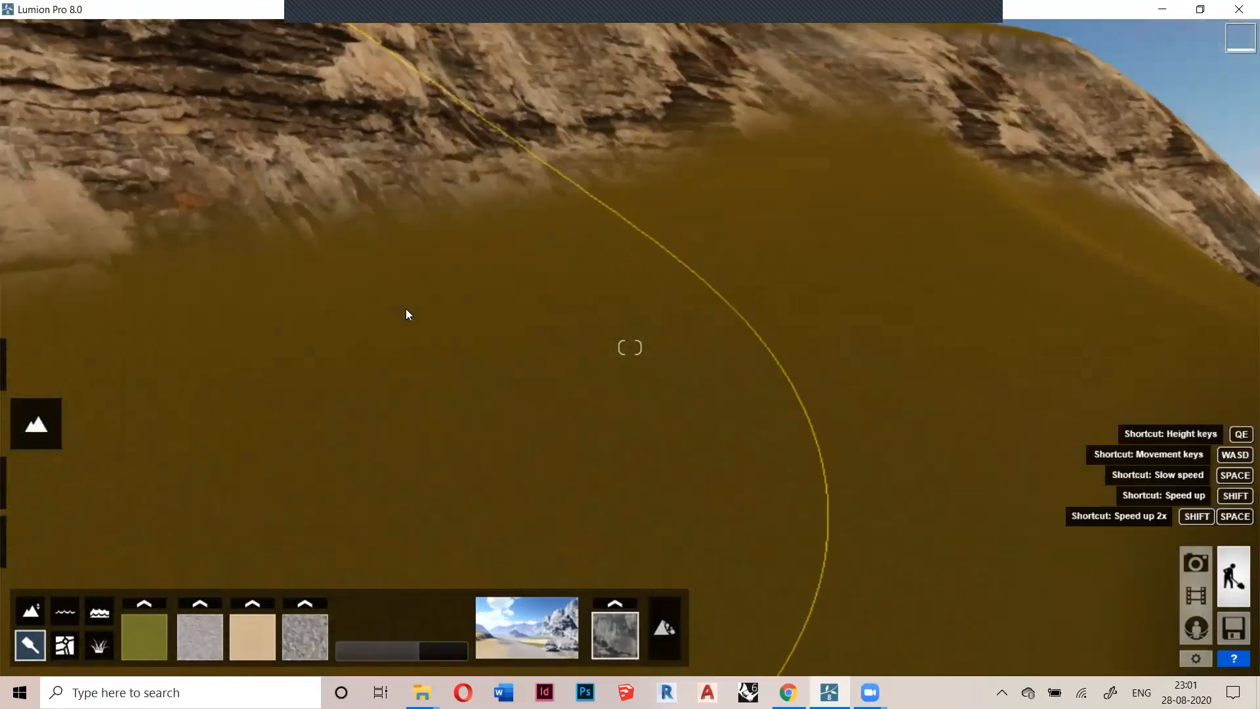
key(e)
right_drag(405, 309, 485, 385)
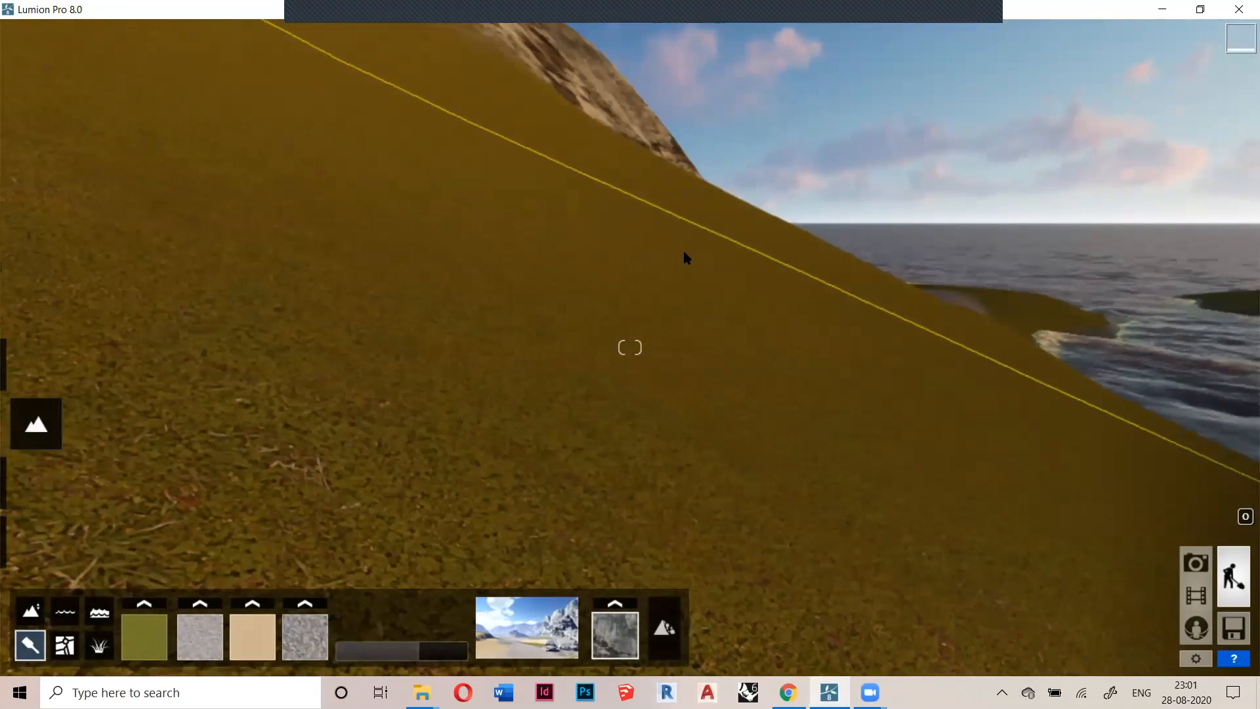
click(98, 644)
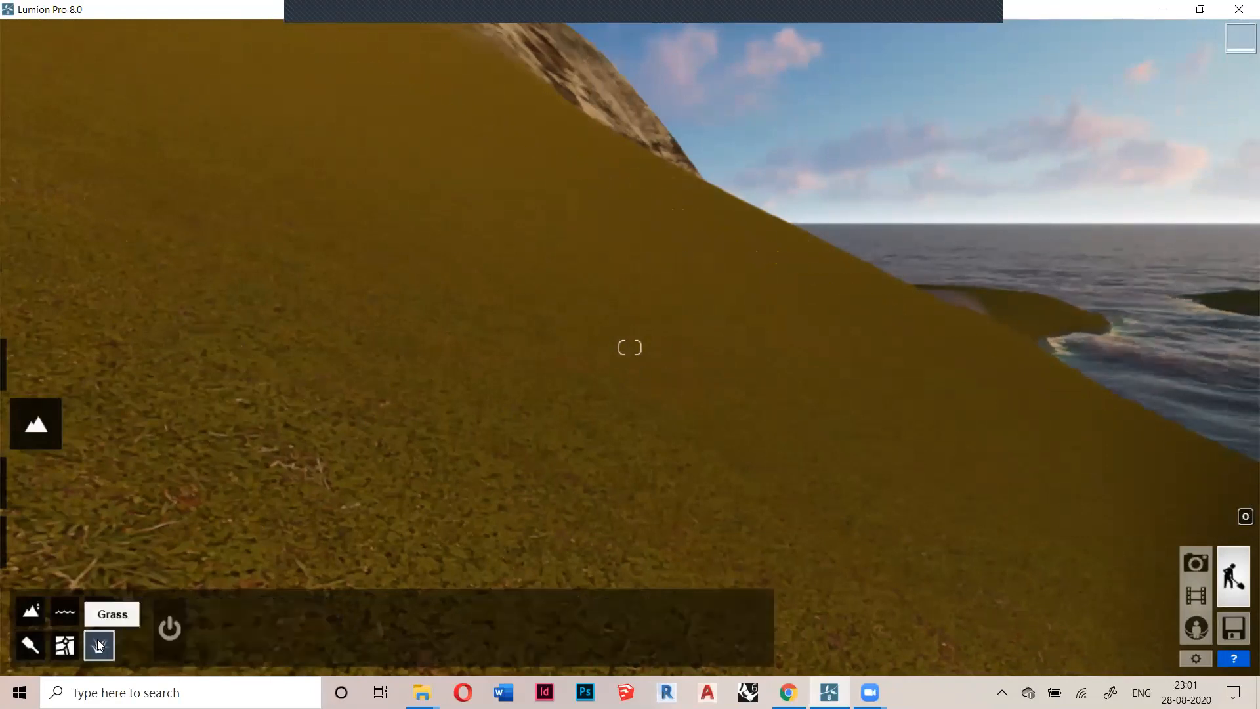
click(168, 631)
right_drag(210, 354, 478, 373)
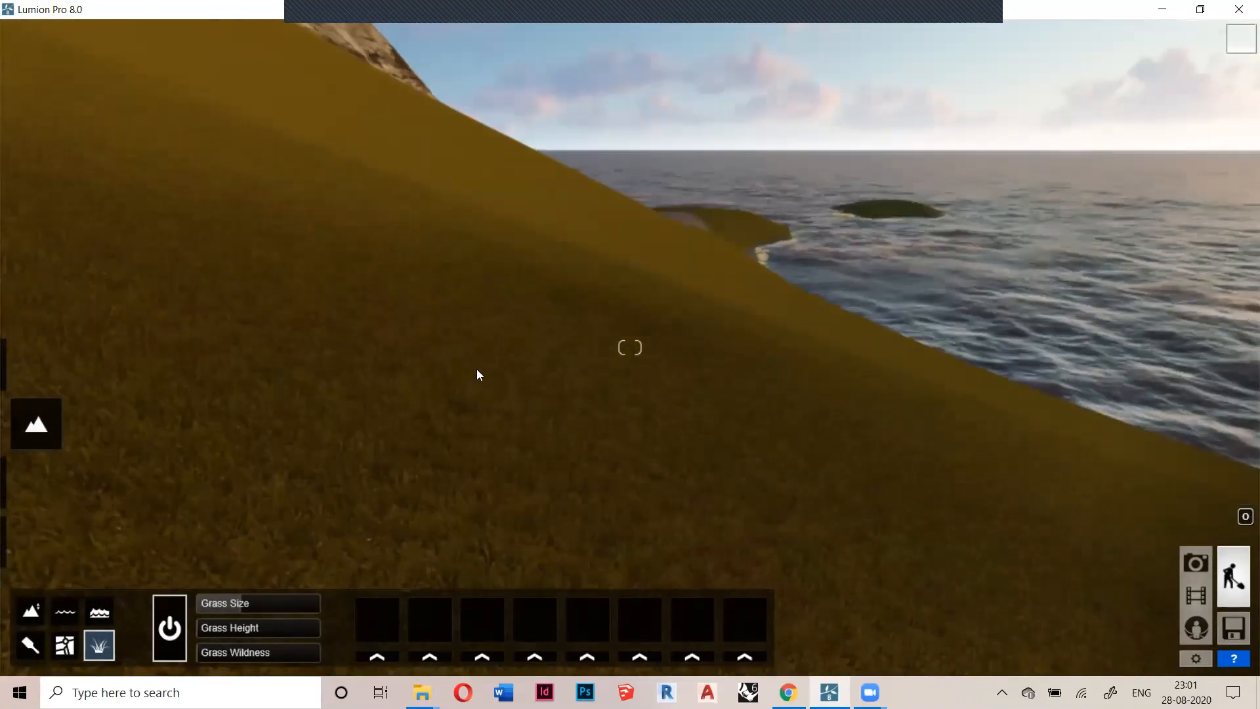
drag(234, 603, 358, 589)
drag(297, 628, 320, 650)
Set the grass wildness to 1.8 and inspect the grass across the slope
right_drag(630, 348, 575, 338)
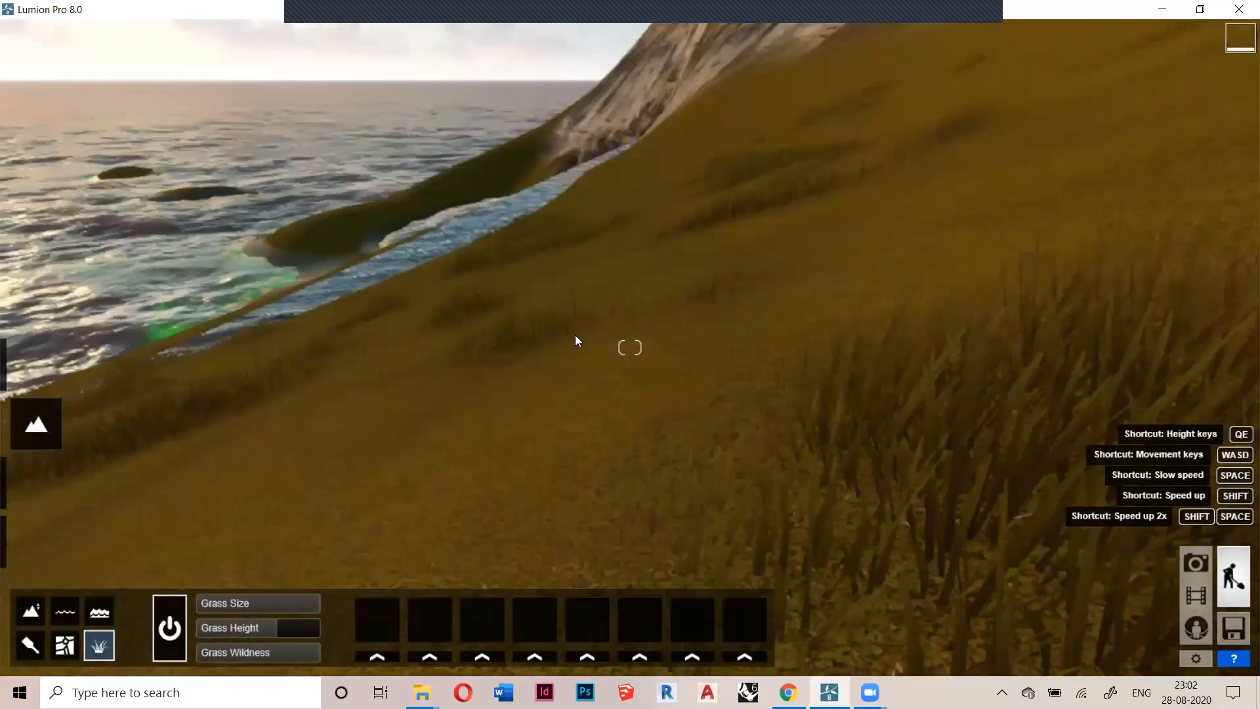
drag(263, 656, 293, 659)
mouse_move(420, 374)
right_down()
mouse_move(504, 343)
mouse_move(674, 169)
mouse_move(919, 119)
mouse_move(657, 203)
mouse_move(793, 169)
mouse_move(425, 377)
right_up()
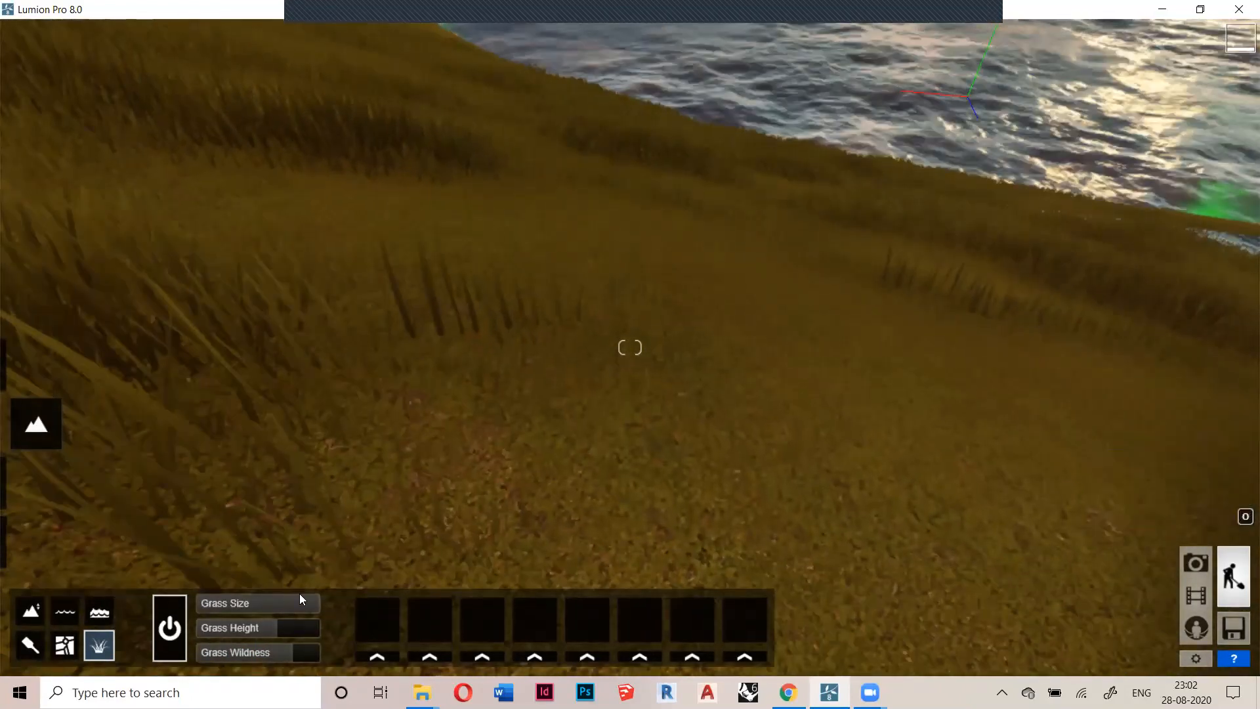
mouse_move(290, 651)
mouse_down()
mouse_move(243, 653)
mouse_move(272, 653)
mouse_up()
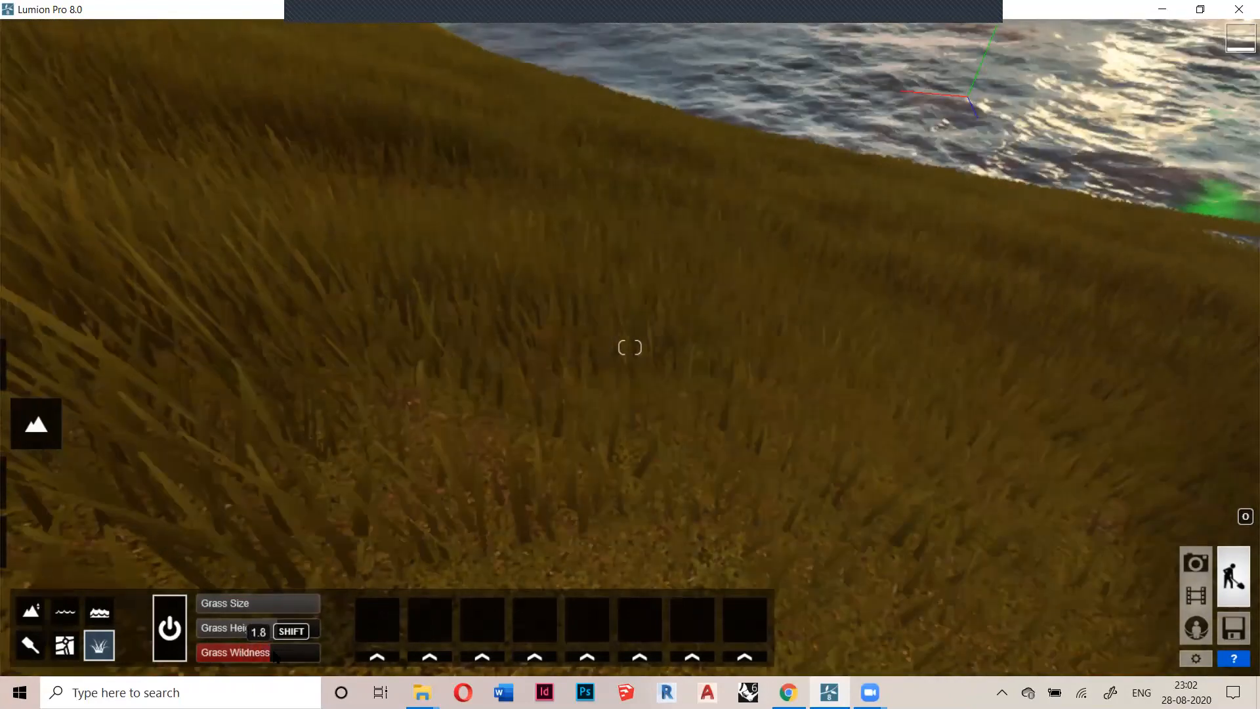
right_drag(501, 400, 548, 242)
key(s)
key(s)
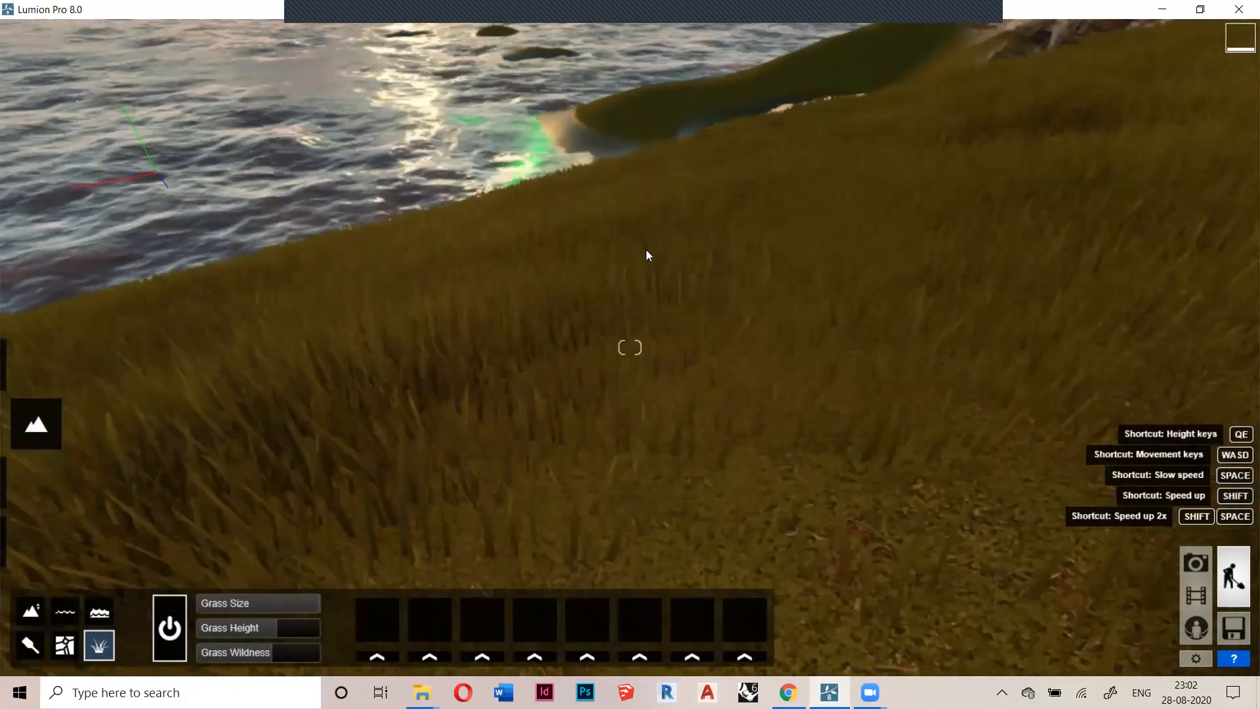
right_drag(665, 249, 594, 210)
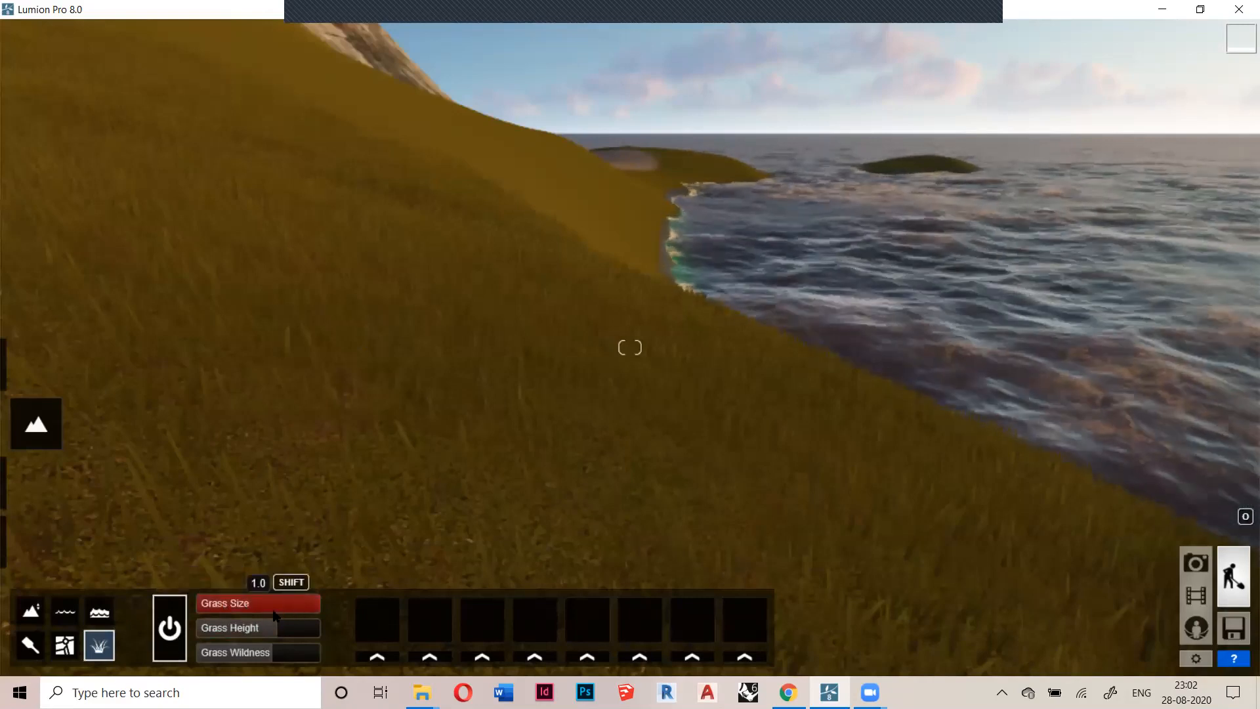
Add the large smooth grey rock from the third row to the first grass item slot and inspect its scatter
right_drag(591, 404, 867, 393)
right_drag(621, 496, 755, 427)
right_drag(655, 463, 734, 495)
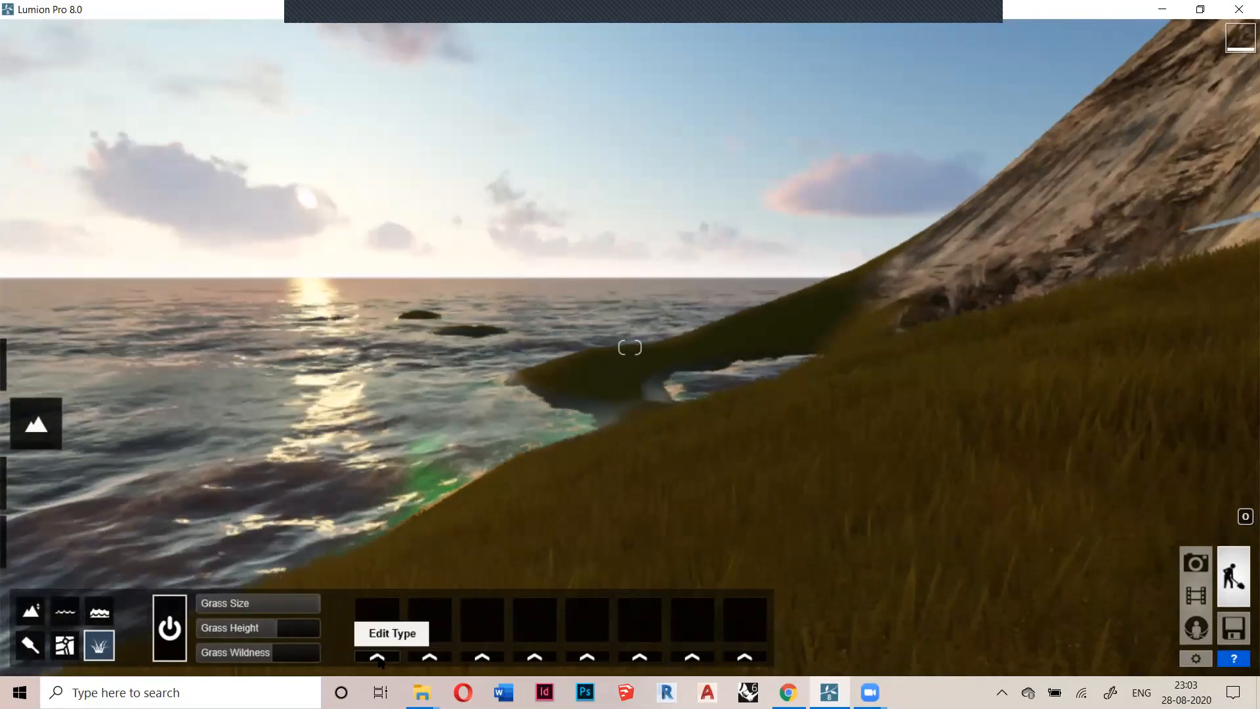
click(378, 656)
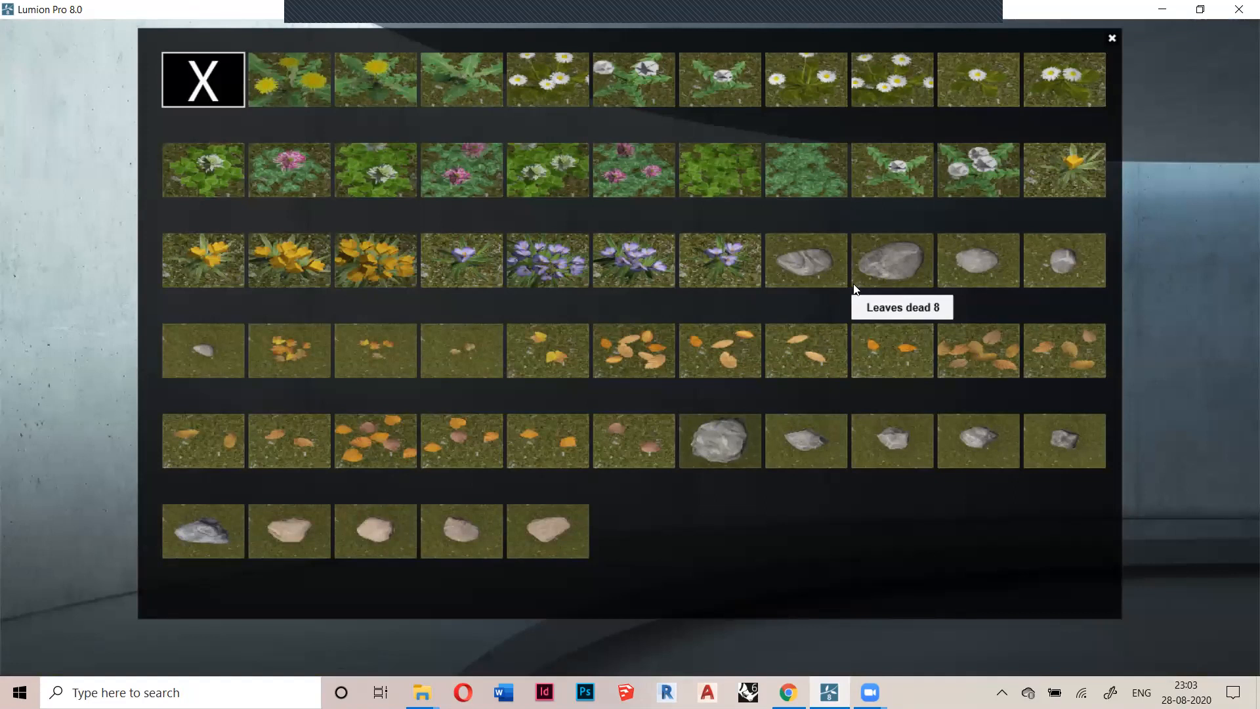
click(904, 272)
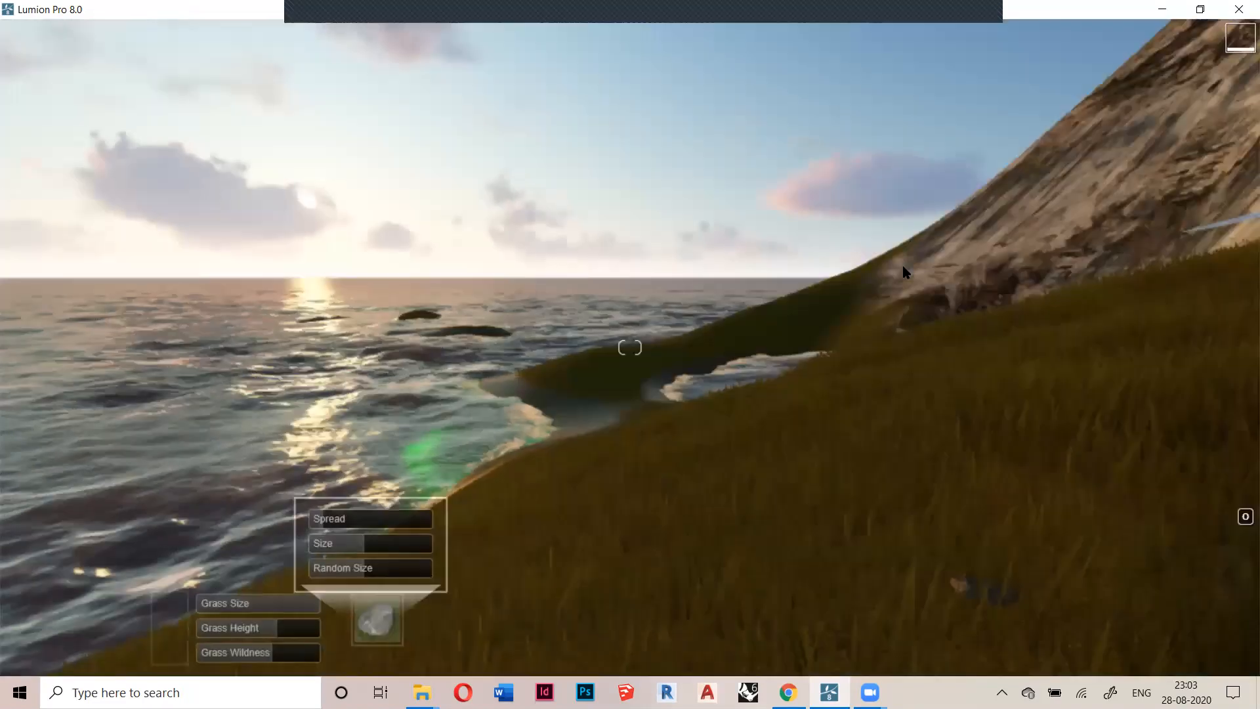
click(330, 518)
right_drag(896, 475, 536, 554)
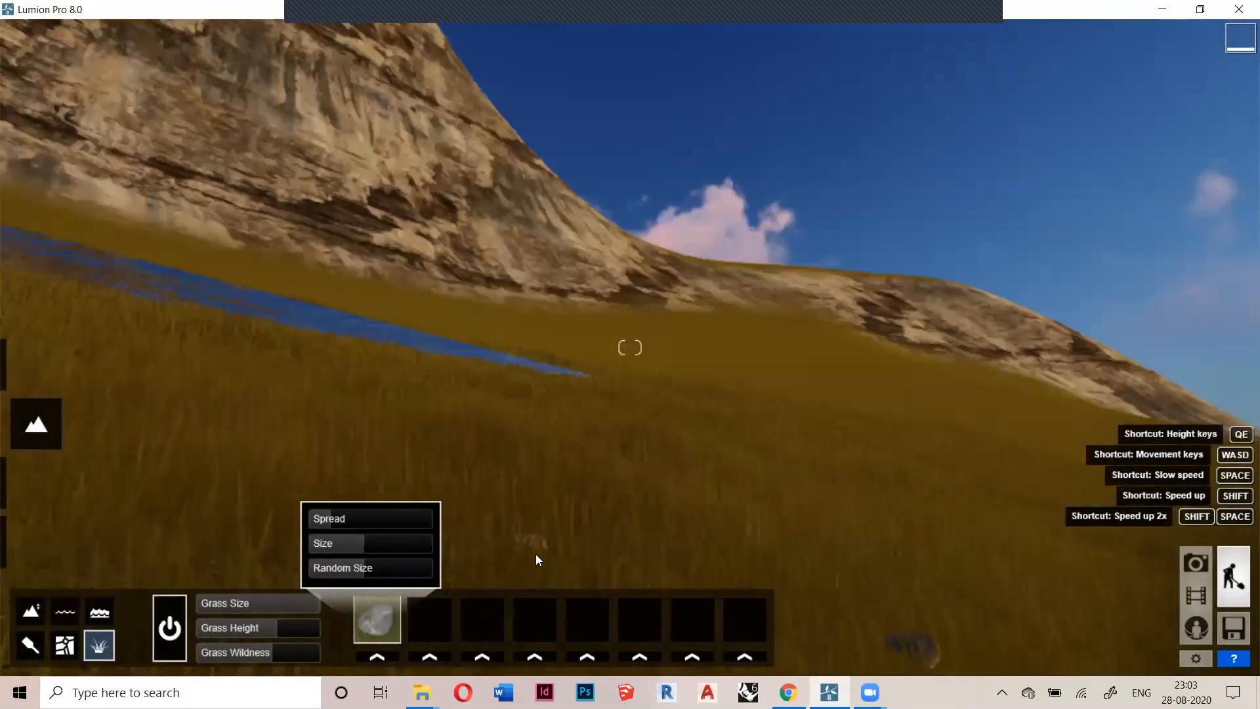
right_drag(742, 554, 647, 491)
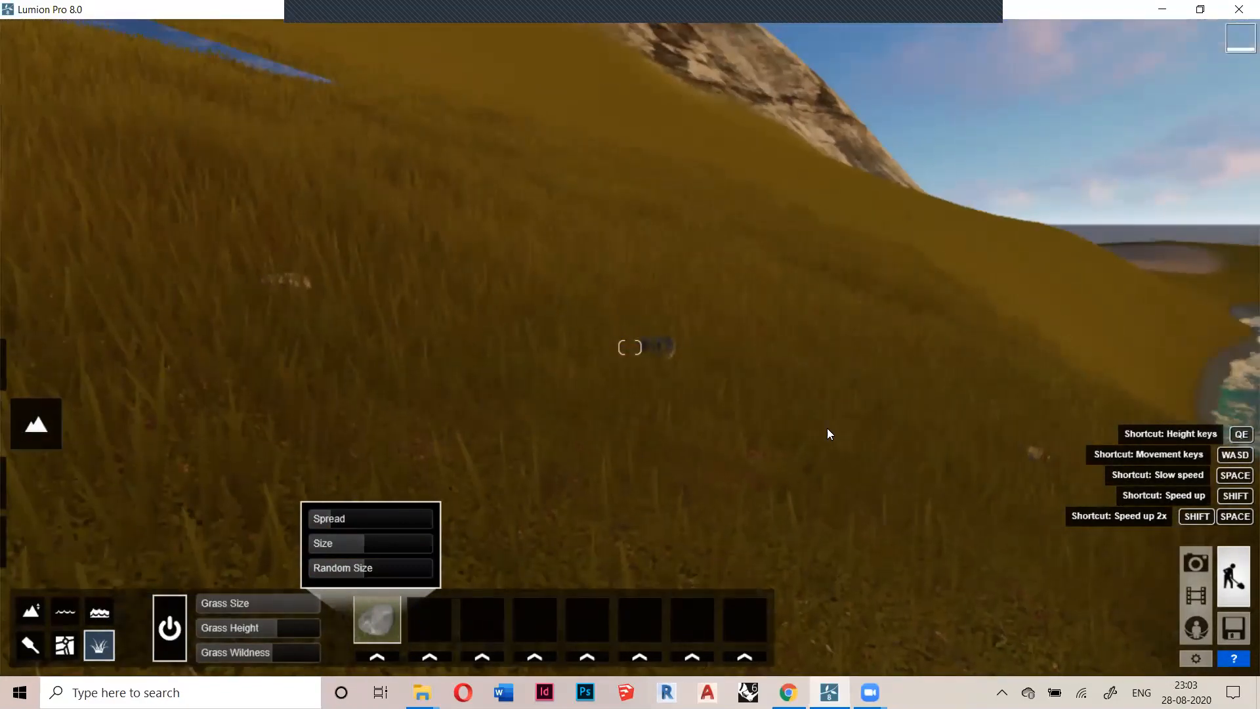
right_drag(314, 358, 778, 265)
Set the scattered rocks' spread to 1.7, their size to 1.0 and their random size to the maximum
drag(334, 519, 318, 518)
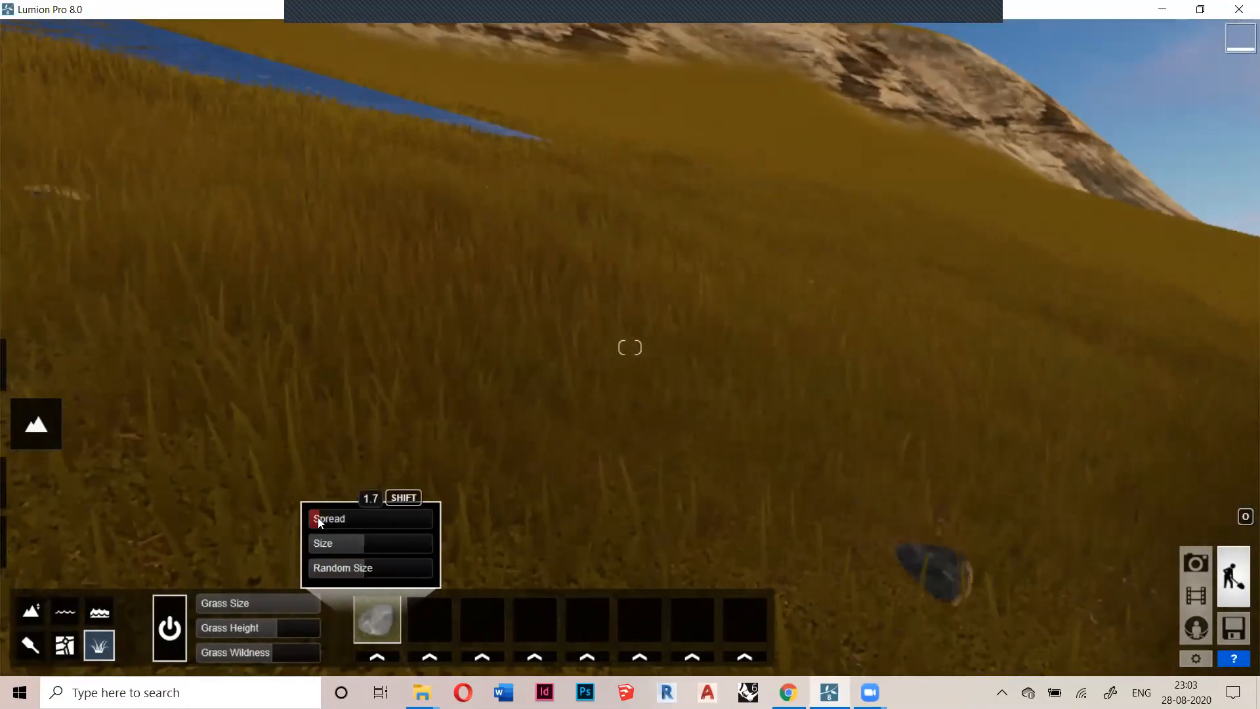
right_drag(660, 432, 460, 420)
right_drag(131, 427, 316, 366)
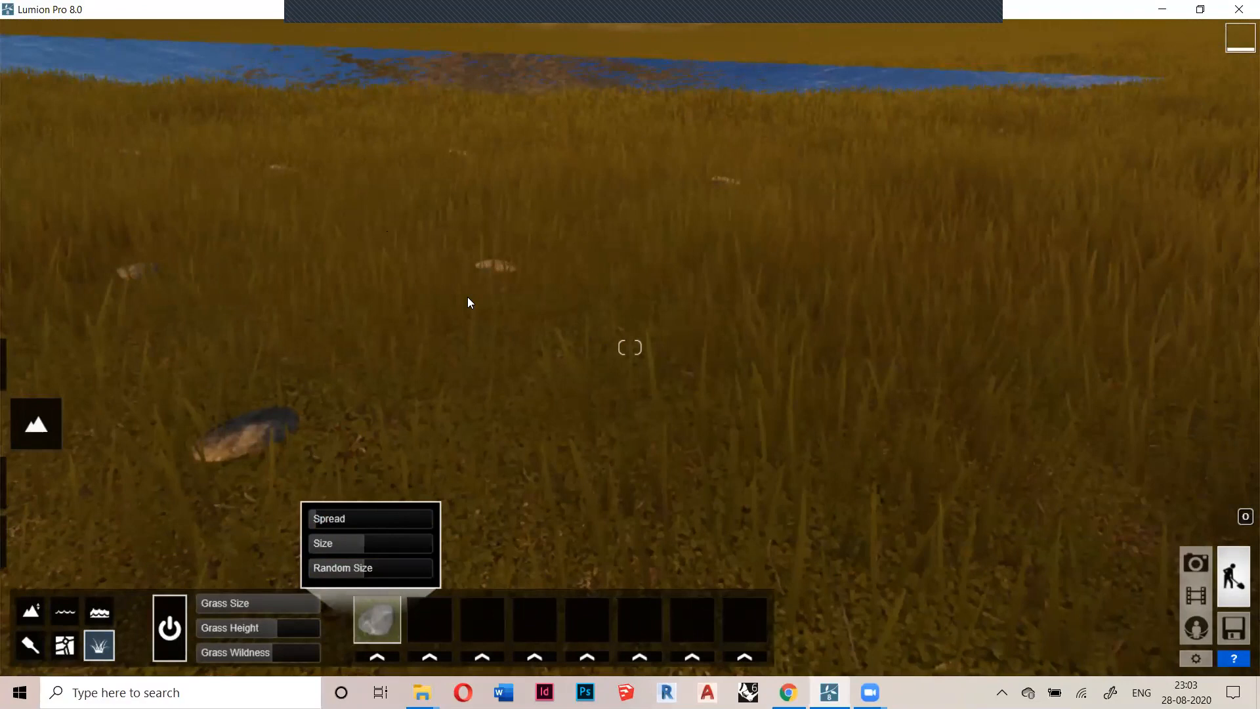
right_drag(517, 275, 231, 535)
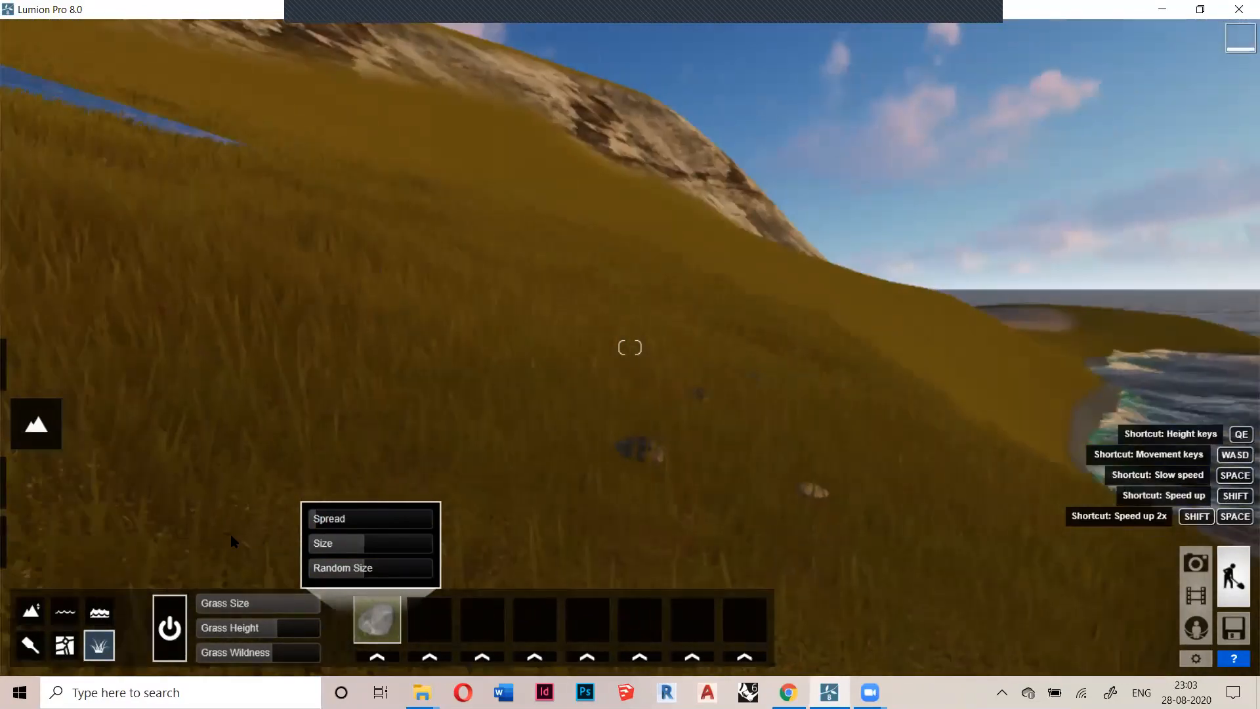
drag(385, 542, 582, 542)
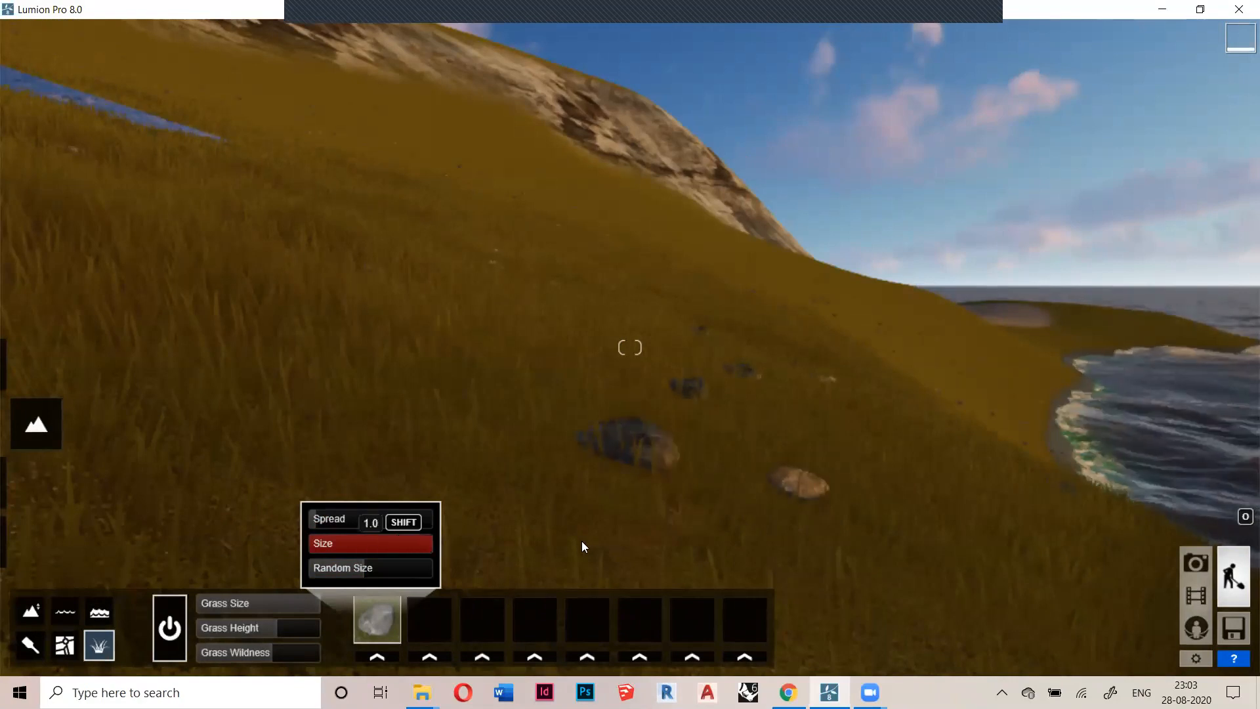
drag(356, 567, 543, 561)
drag(413, 555, 295, 569)
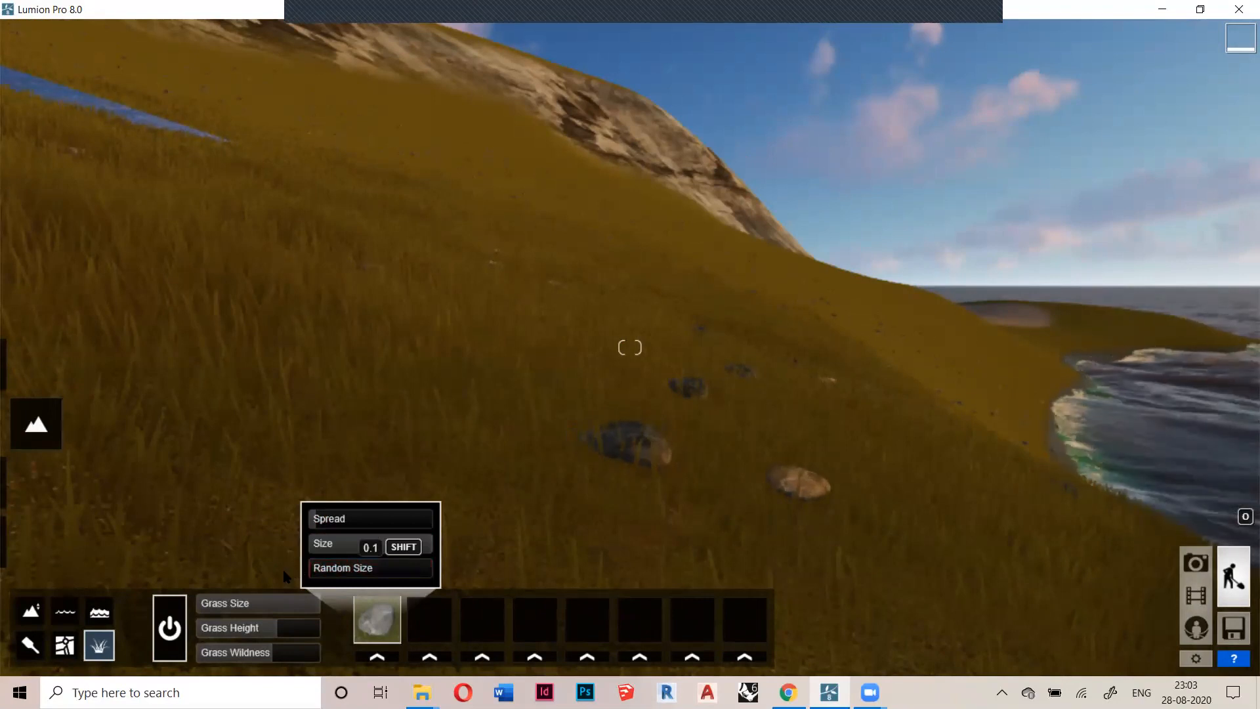
drag(305, 569, 610, 568)
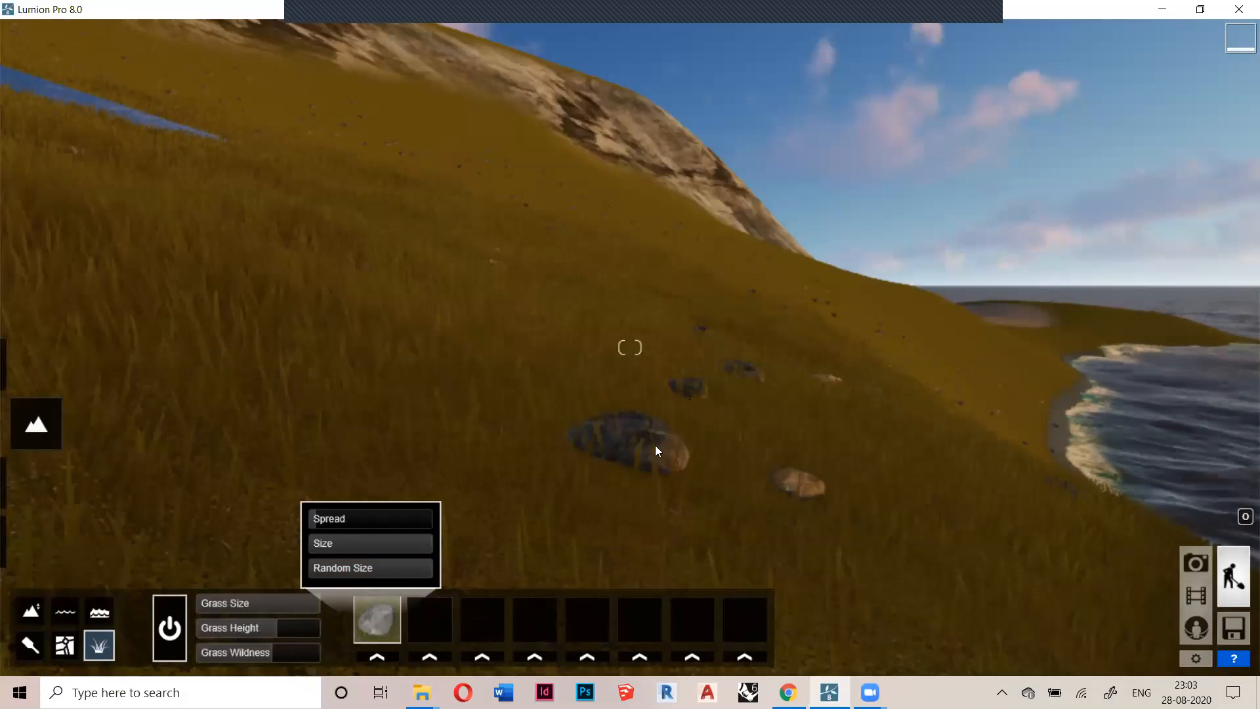
Add the orange dead leaves from the fourth row to the second grass item slot and raise their size to the maximum
click(430, 656)
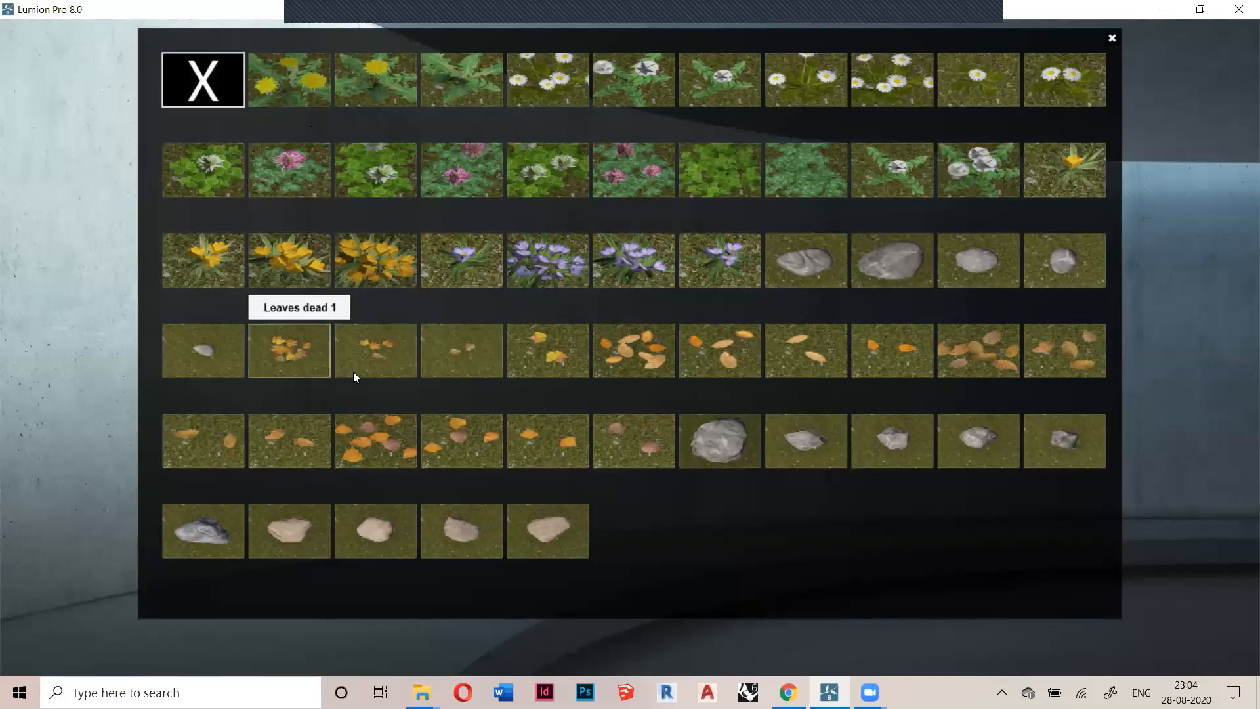
click(651, 356)
mouse_move(394, 521)
drag(417, 545, 653, 549)
right_drag(652, 549, 263, 492)
Add the purple flower cluster from the third row to the third grass item slot and lower its spread to the minimum
click(484, 656)
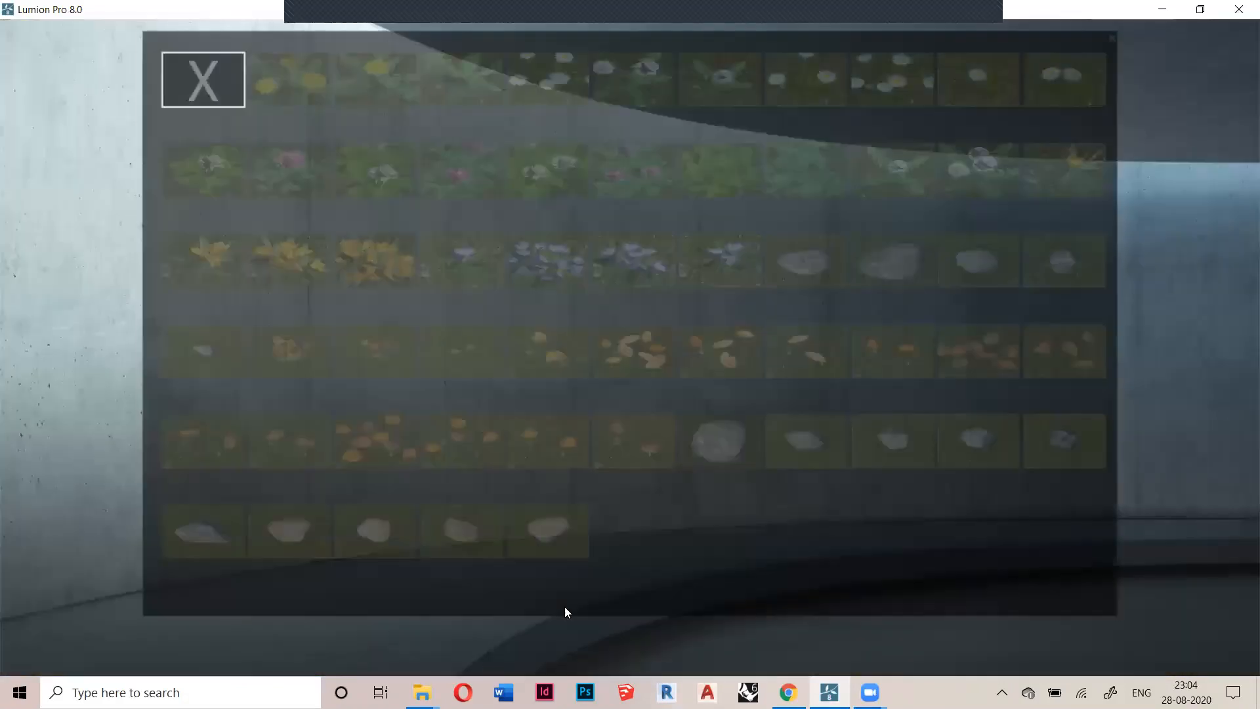
click(628, 243)
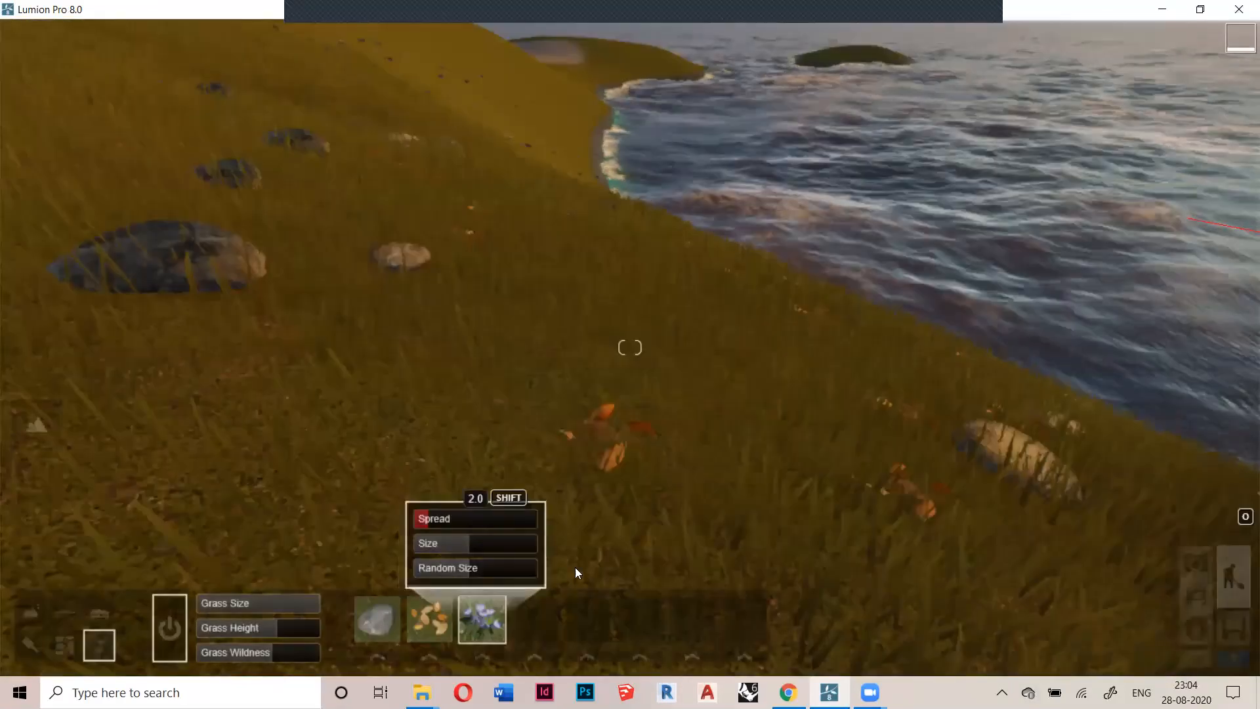
right_drag(621, 484, 460, 492)
drag(454, 516, 413, 518)
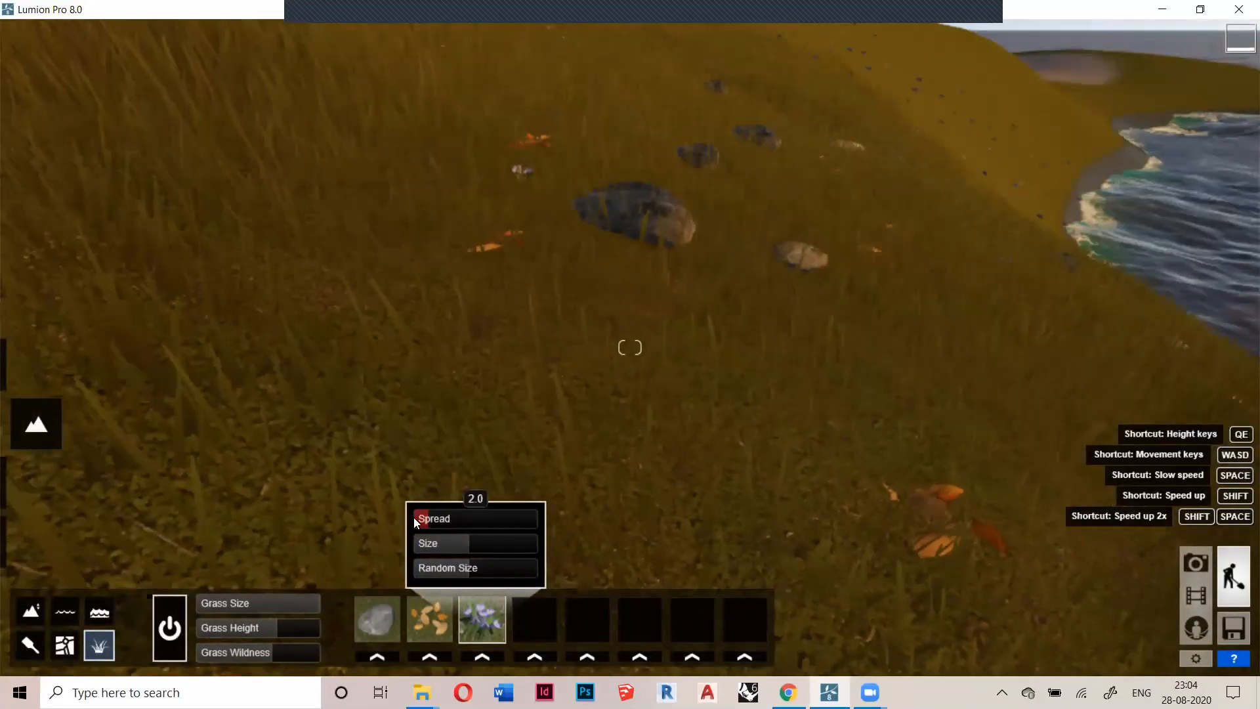
Raise the purple flowers' size to the maximum and their random size to 1.0, and inspect the planted slope
right_drag(783, 455, 781, 420)
drag(473, 545, 645, 557)
drag(468, 574, 1011, 559)
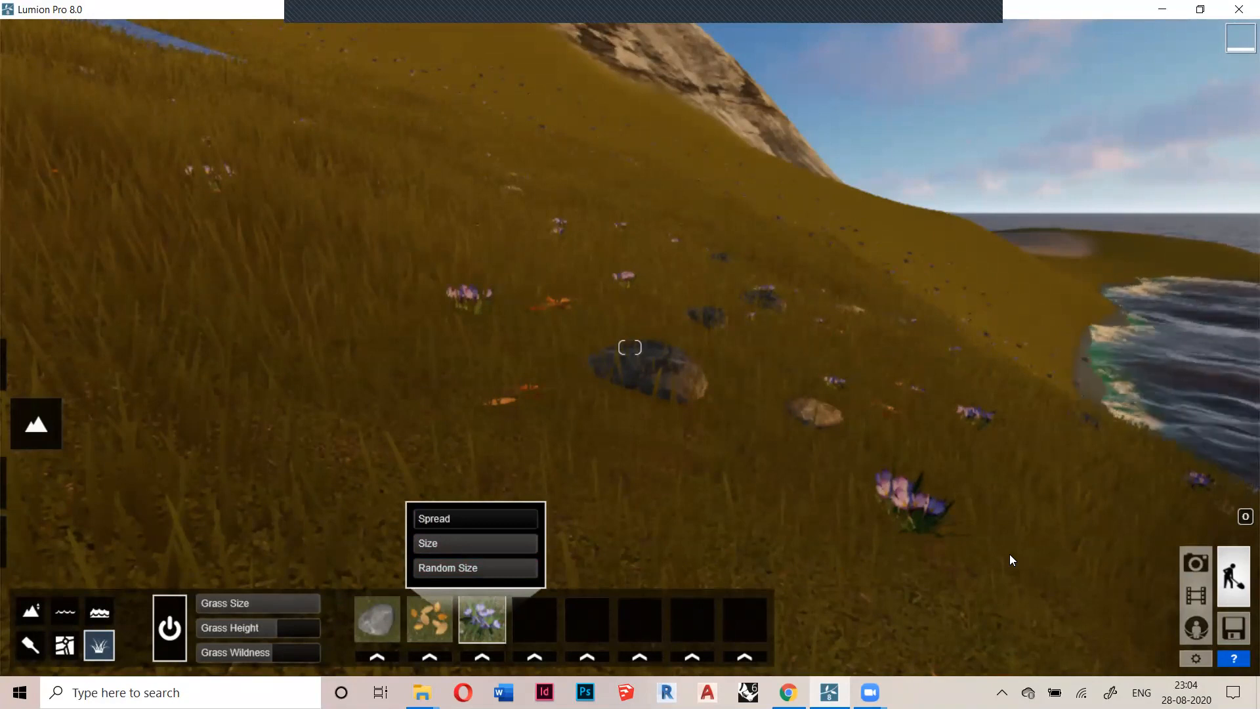
click(438, 567)
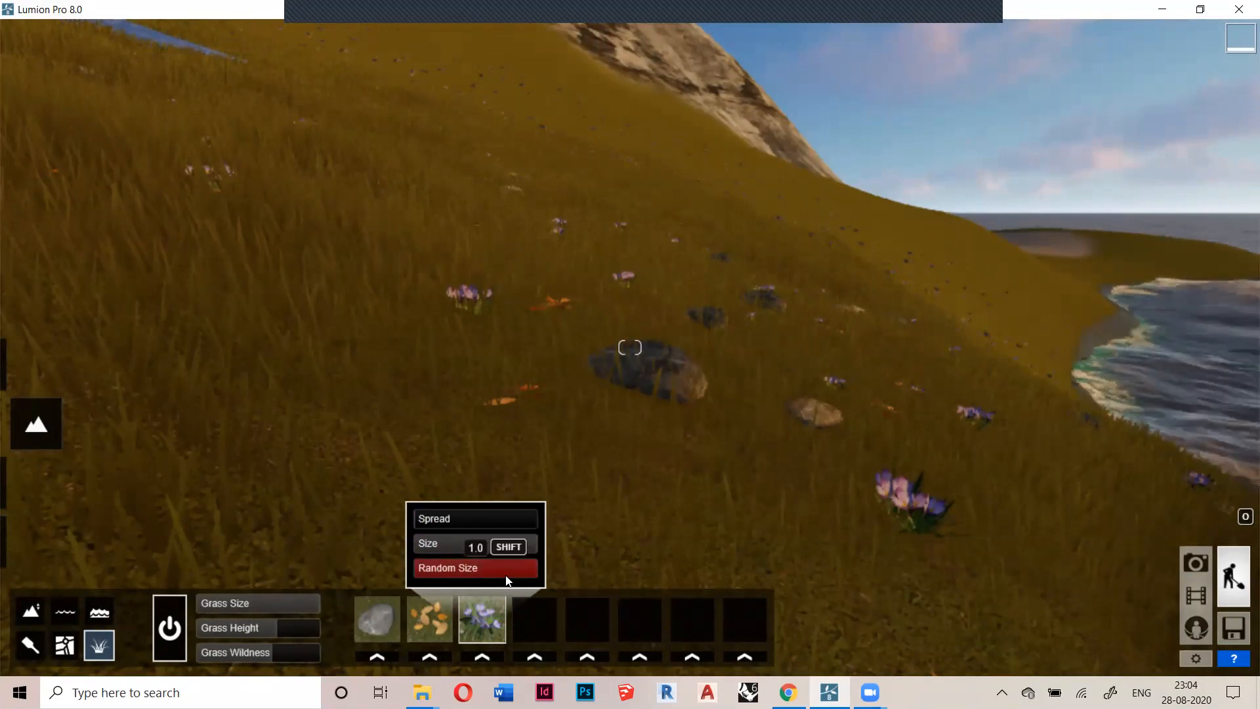
right_drag(571, 289, 775, 372)
key(w)
right_drag(742, 423, 599, 331)
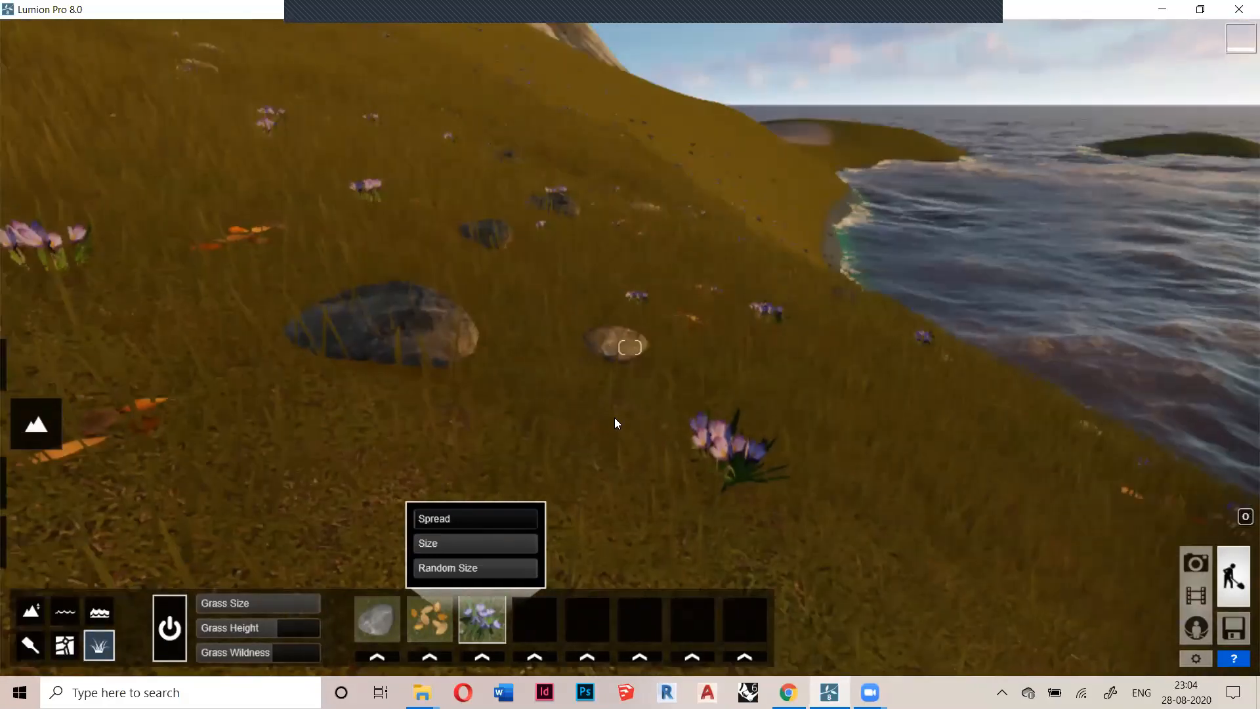
right_drag(789, 443, 958, 344)
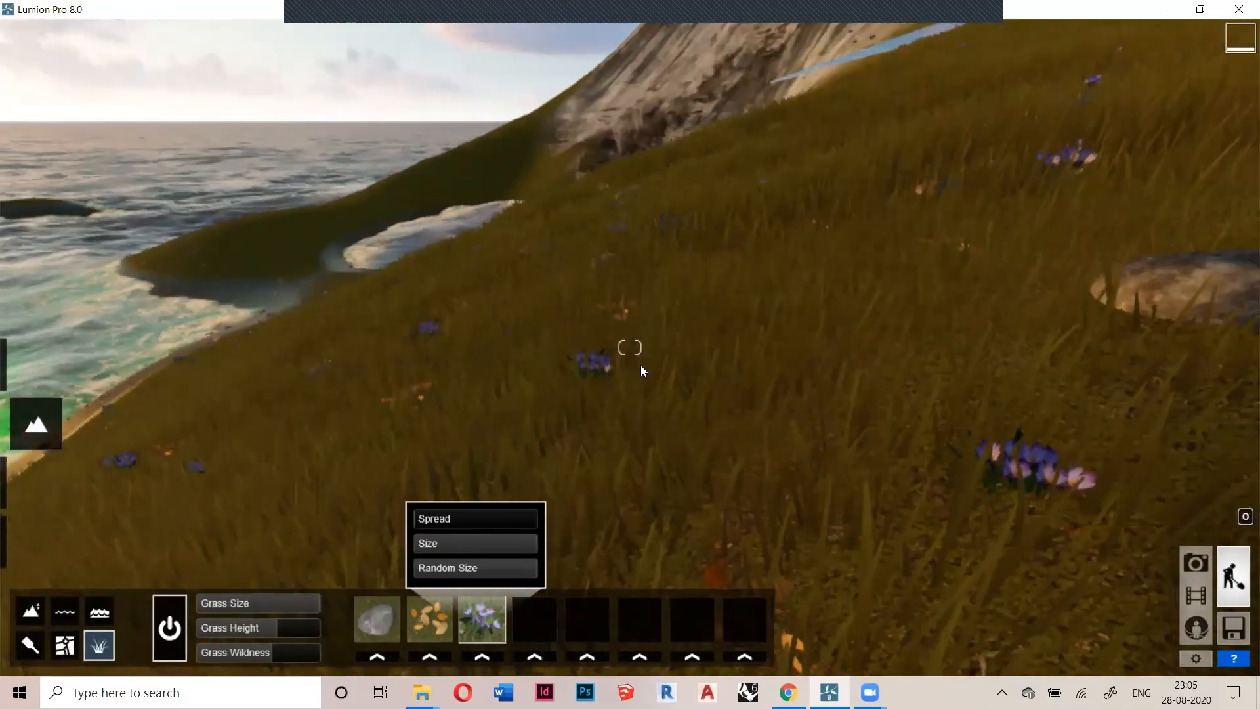
right_drag(816, 341, 555, 458)
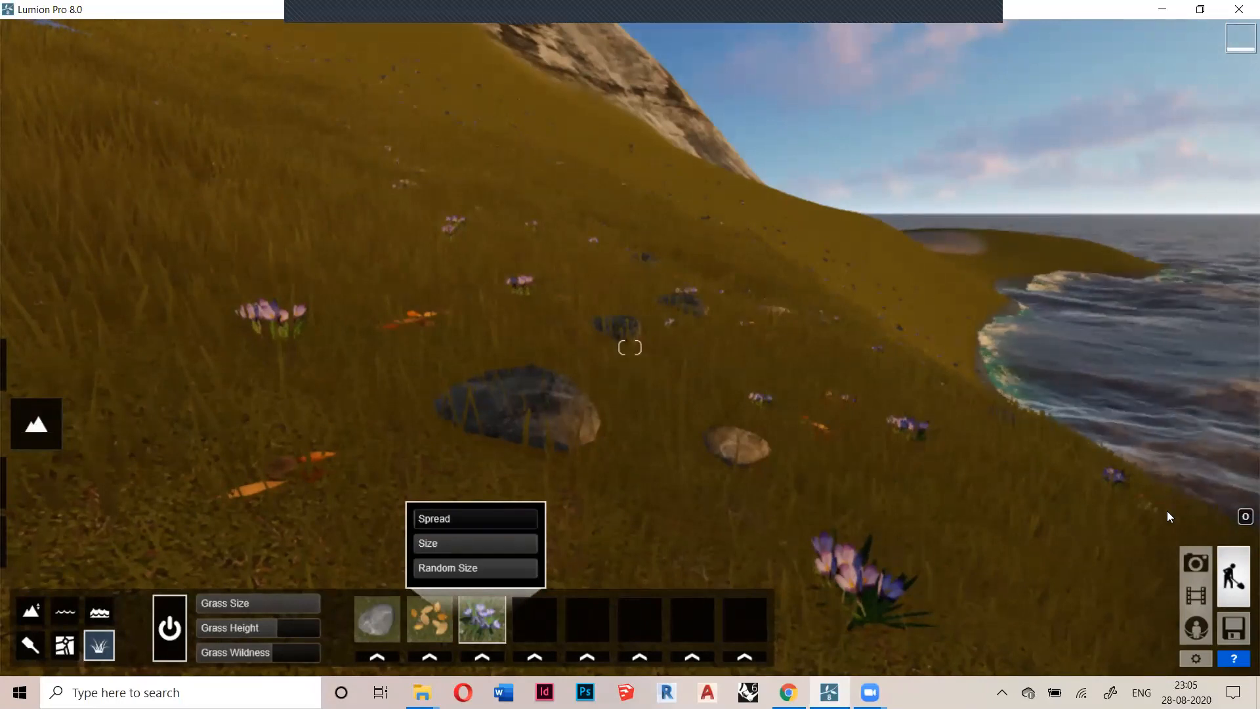
Switch to Photo mode and view the stored Photo - 1 and Photo - 2 cameras on the updated landscape
click(1195, 566)
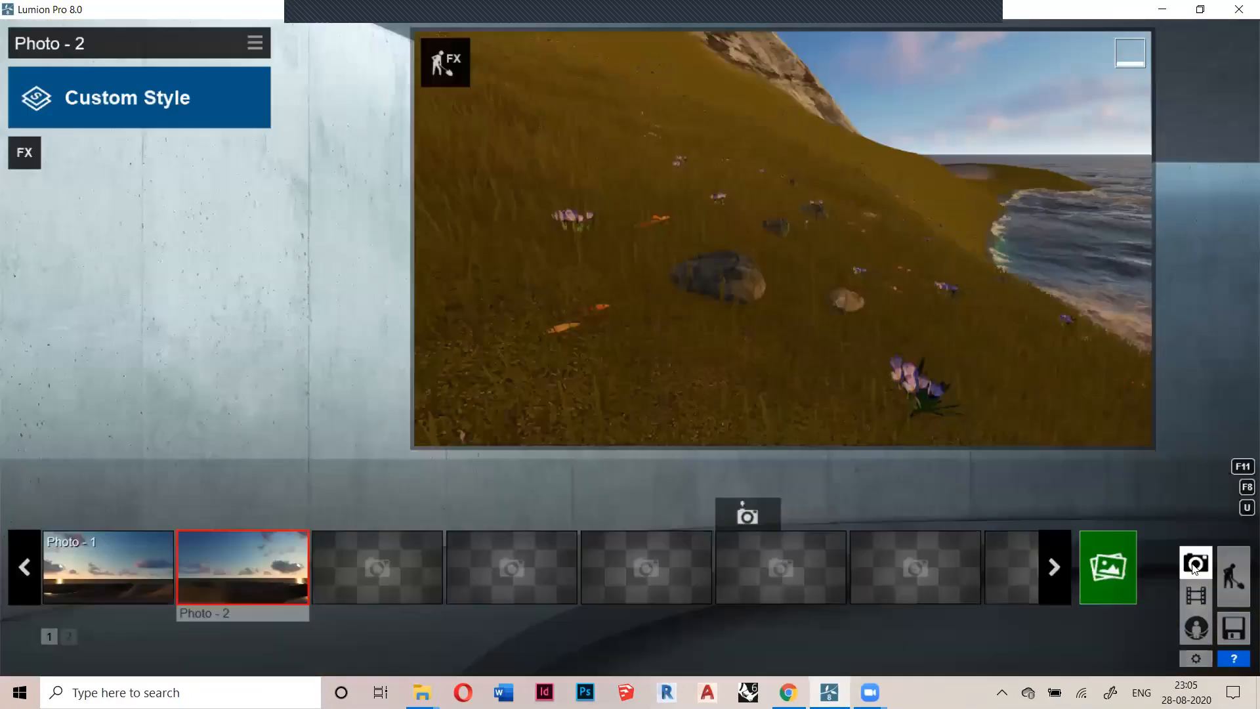
click(105, 561)
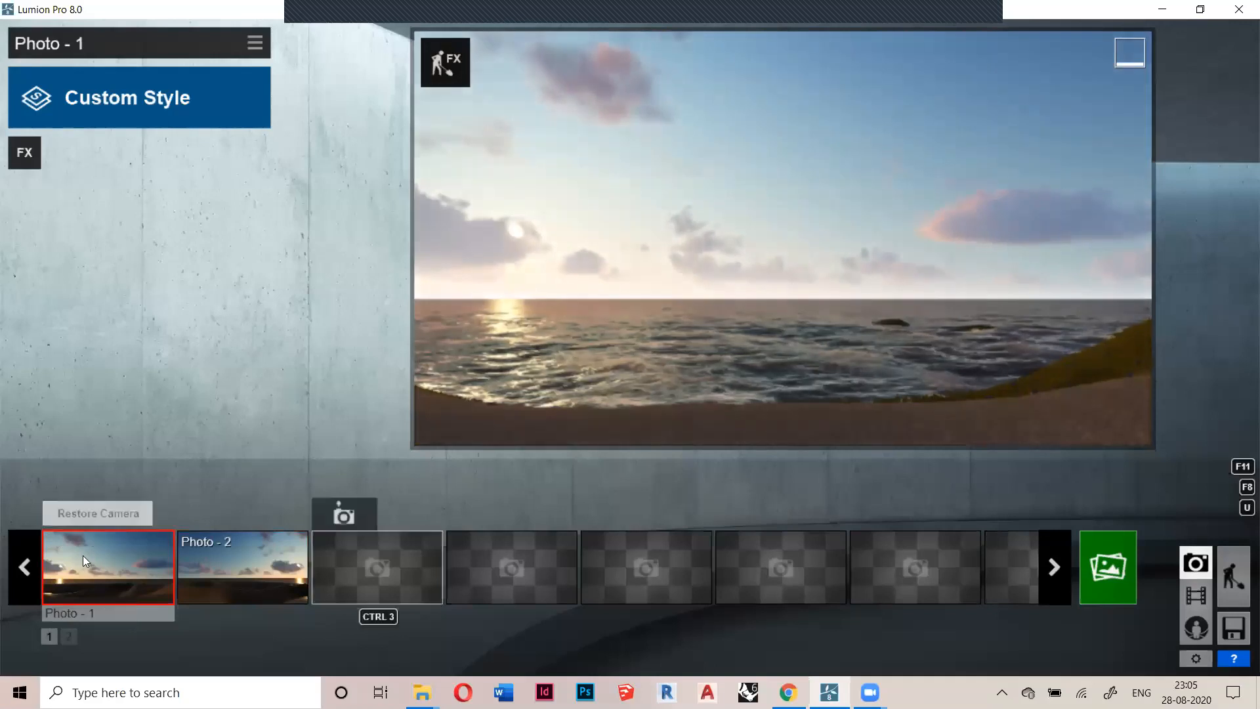
click(243, 567)
click(243, 567)
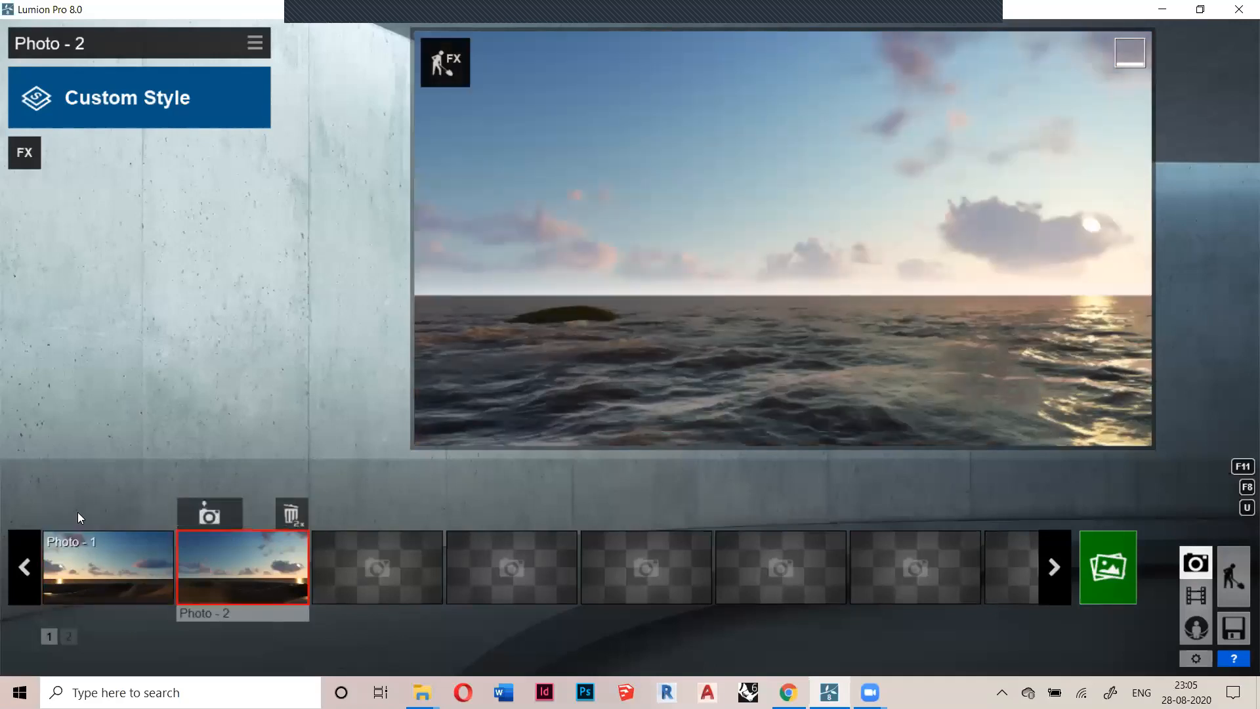
Restore the Photo - 1 camera and return to Build mode from that beach viewpoint
click(131, 554)
right_drag(727, 350, 886, 354)
right_drag(781, 311, 637, 304)
click(1234, 578)
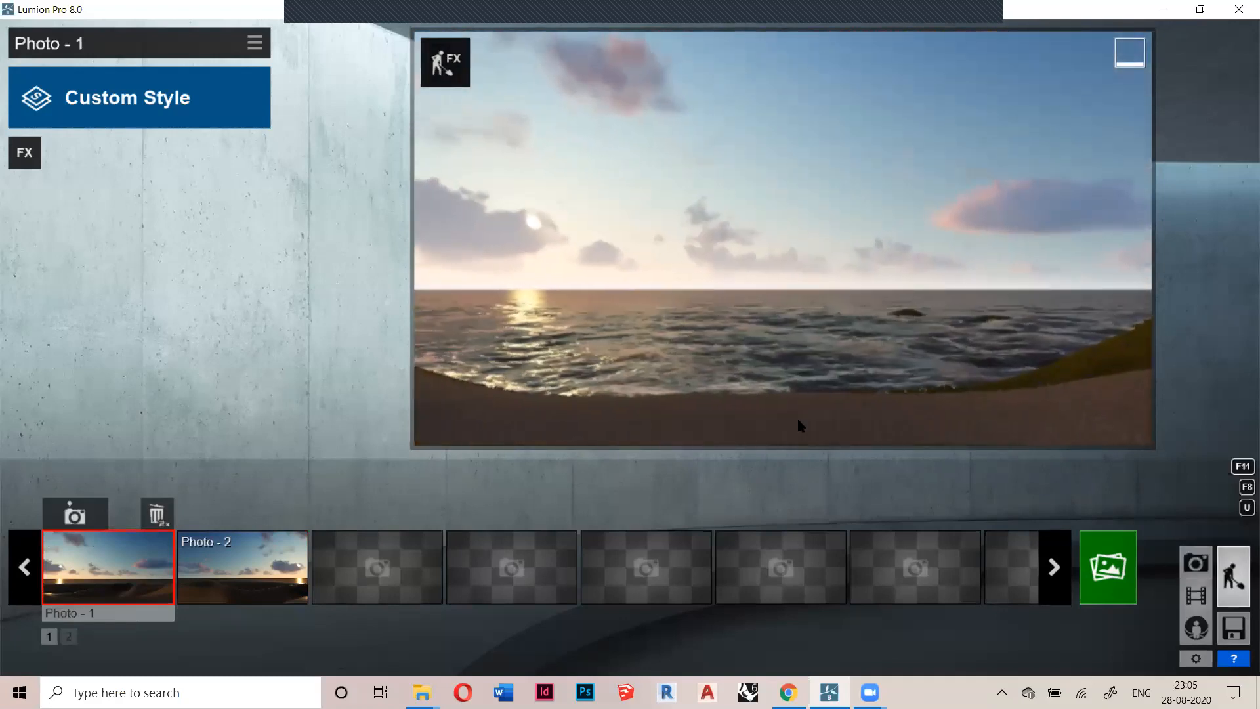
key(w)
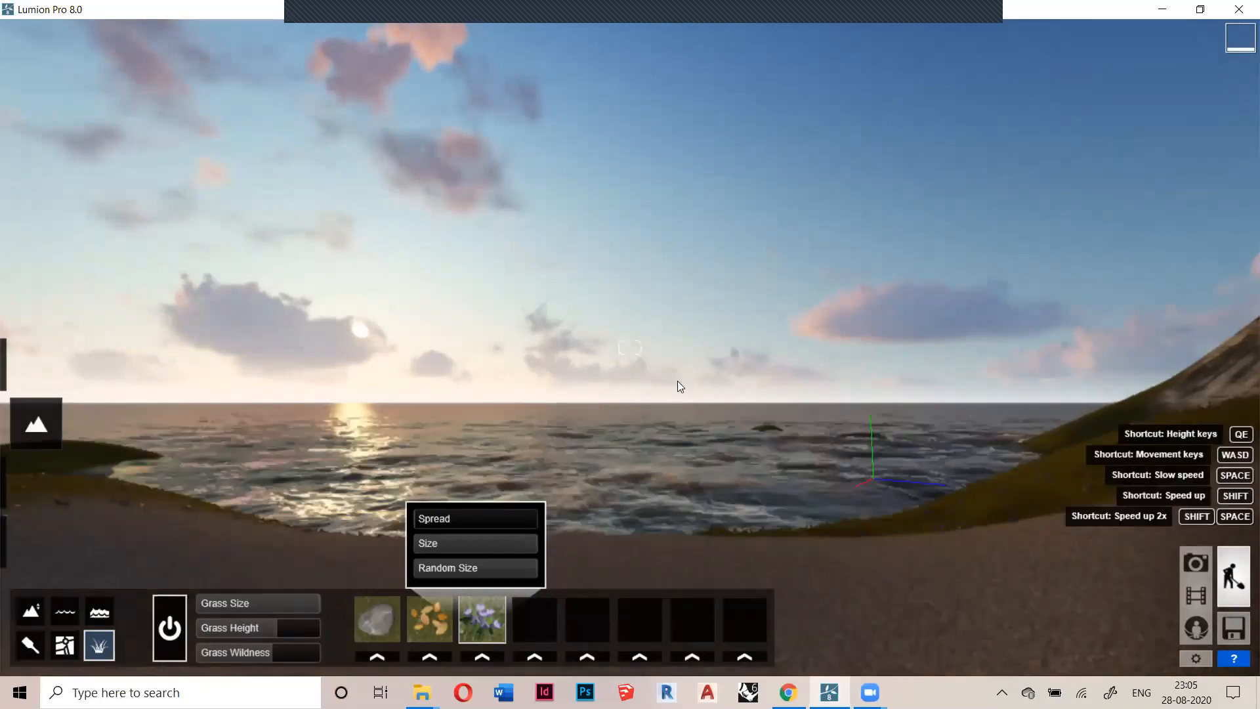
Inspect the landscape from the beach across to the grassy shore beside the blue water plane
right_drag(505, 399, 530, 405)
key(s)
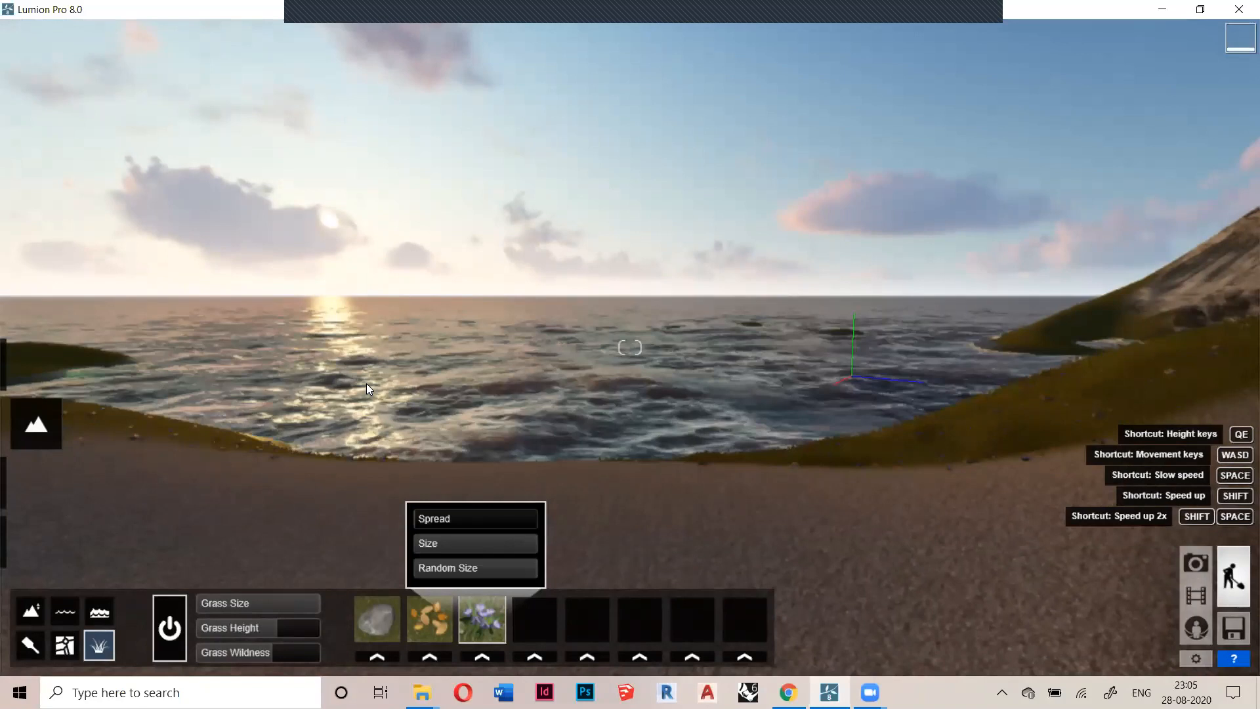
key(w)
key(w)
right_drag(494, 450, 711, 457)
key(w)
key(w)
mouse_move(37, 498)
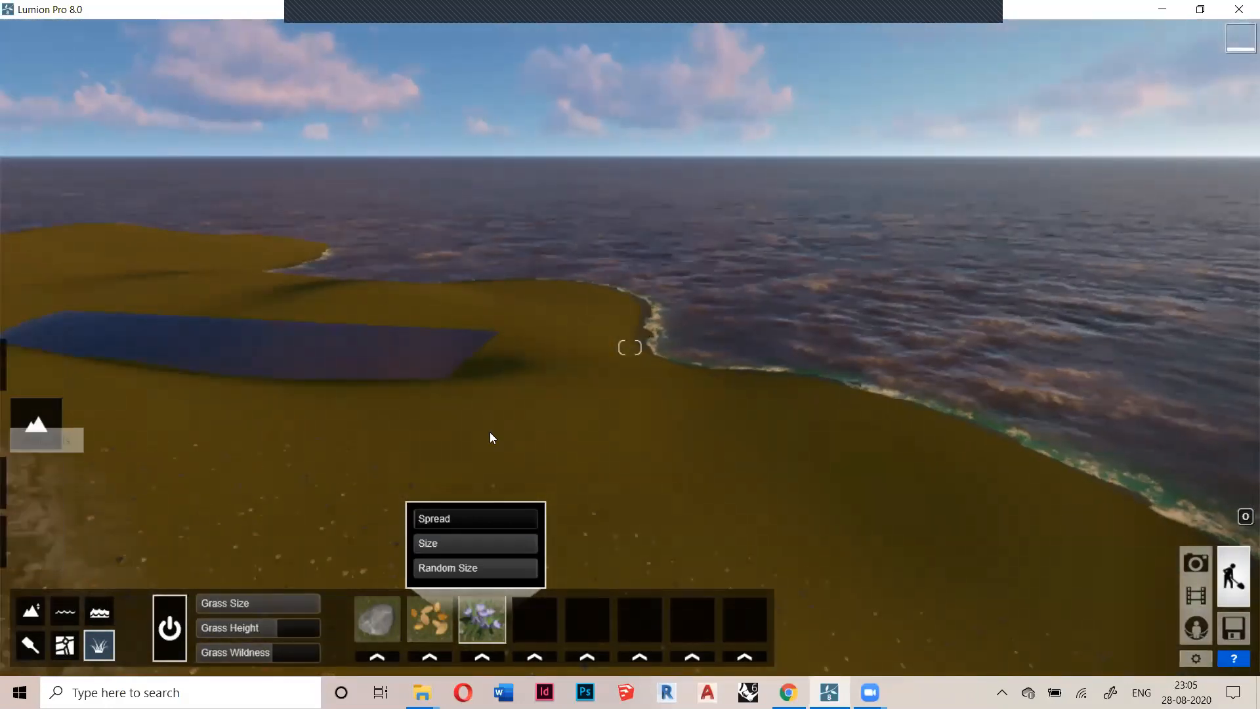
right_drag(833, 474, 685, 445)
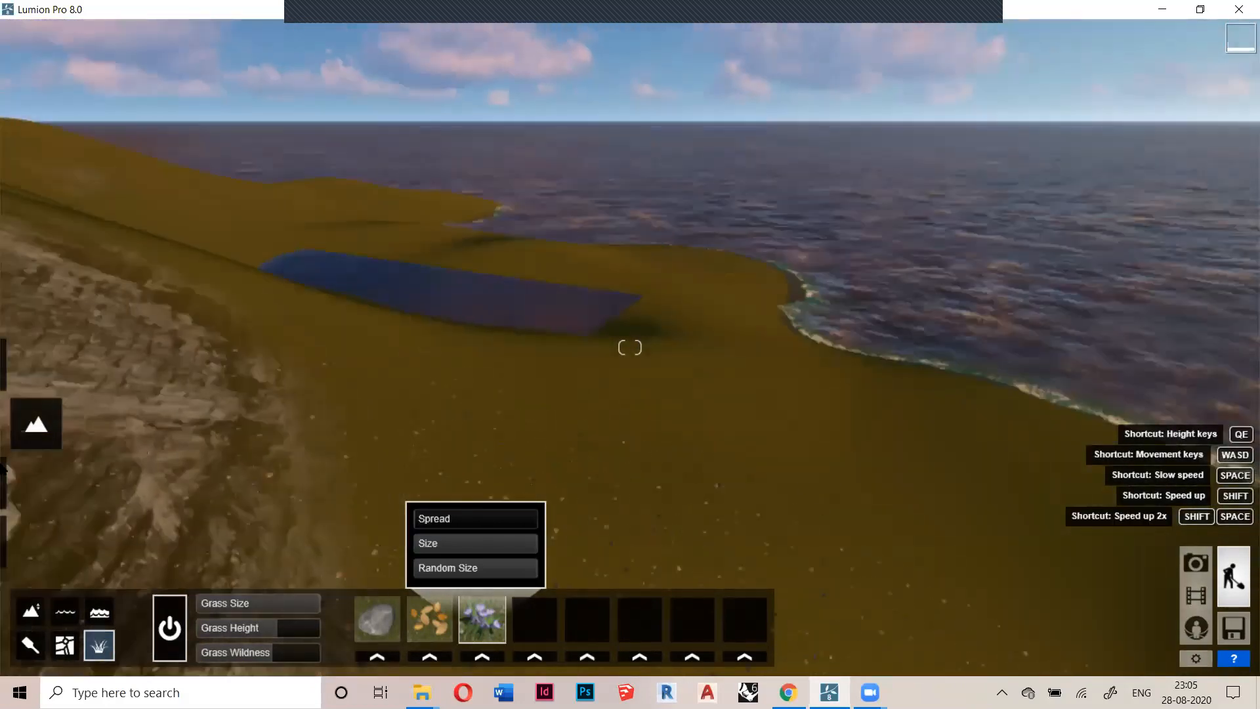
Place a fountainRound_05 effect from the Effects library on the grassy shore near the blue water plane
click(28, 492)
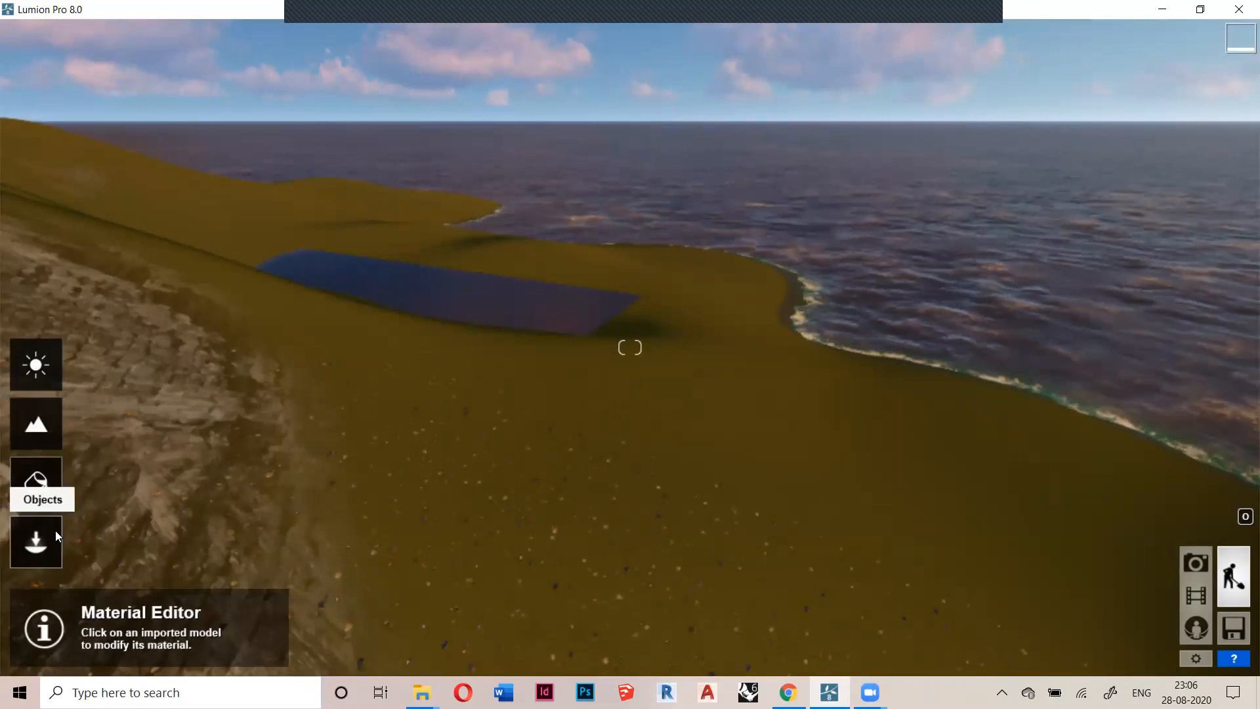
click(35, 554)
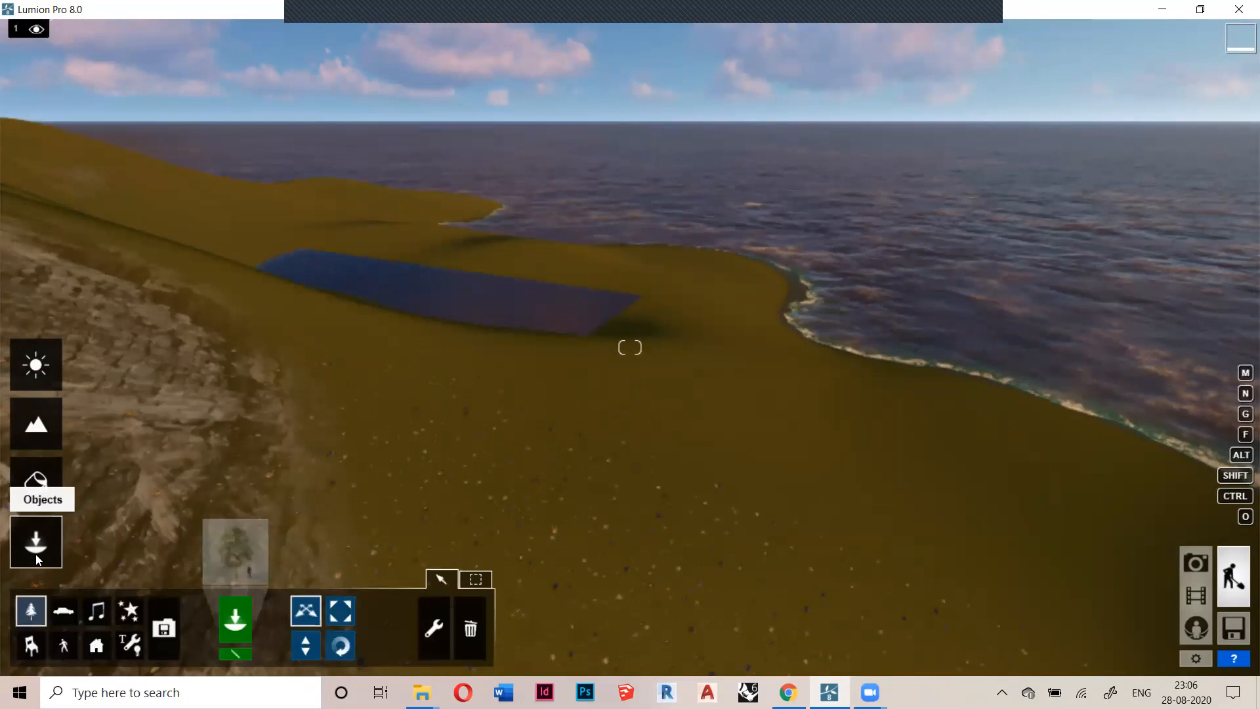
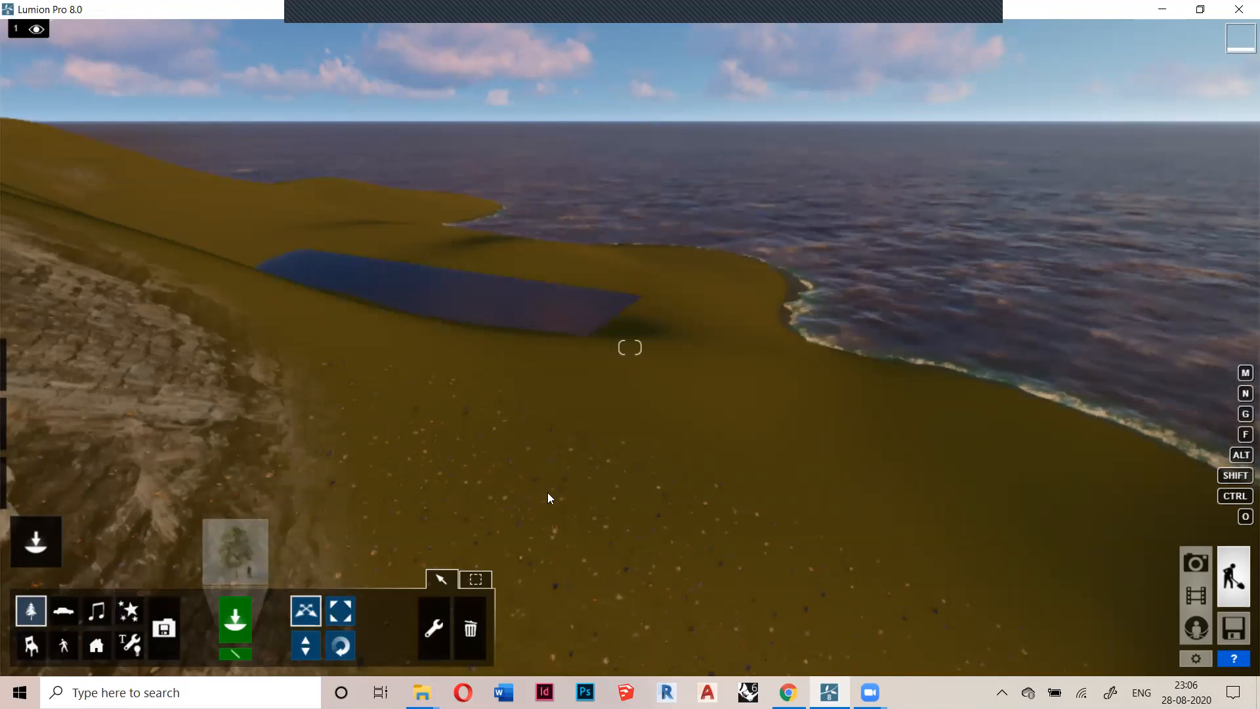
click(129, 611)
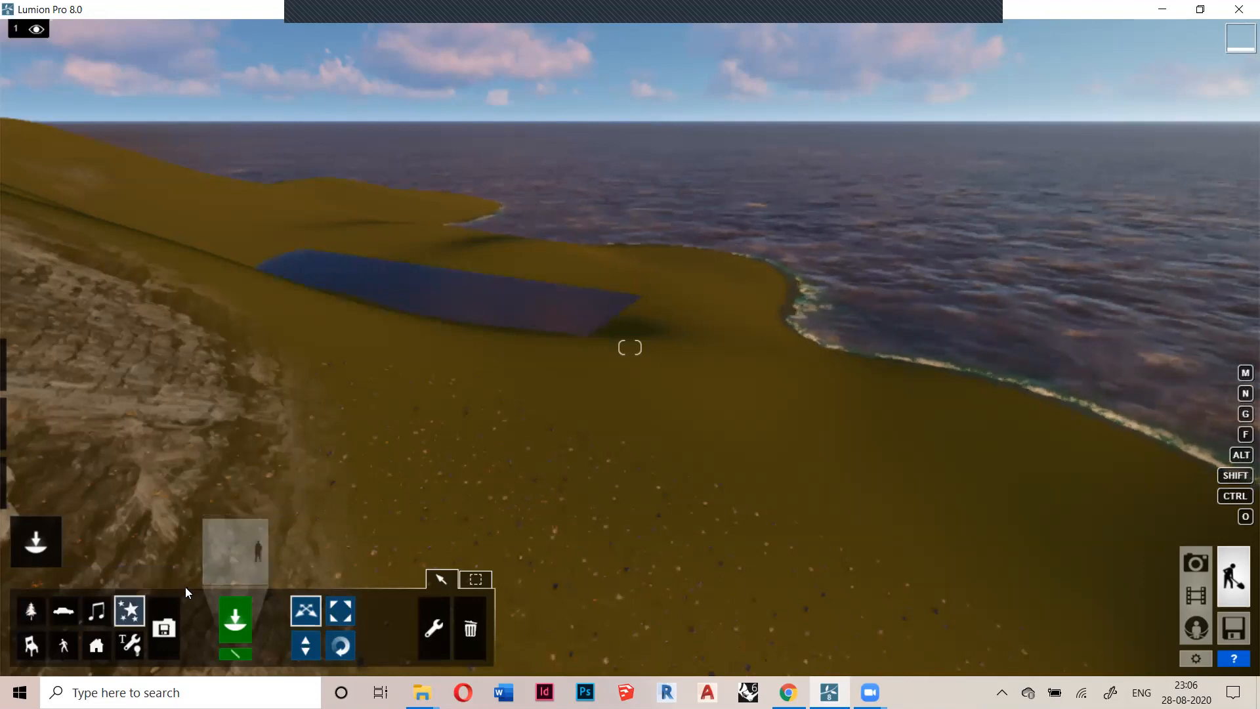
click(244, 556)
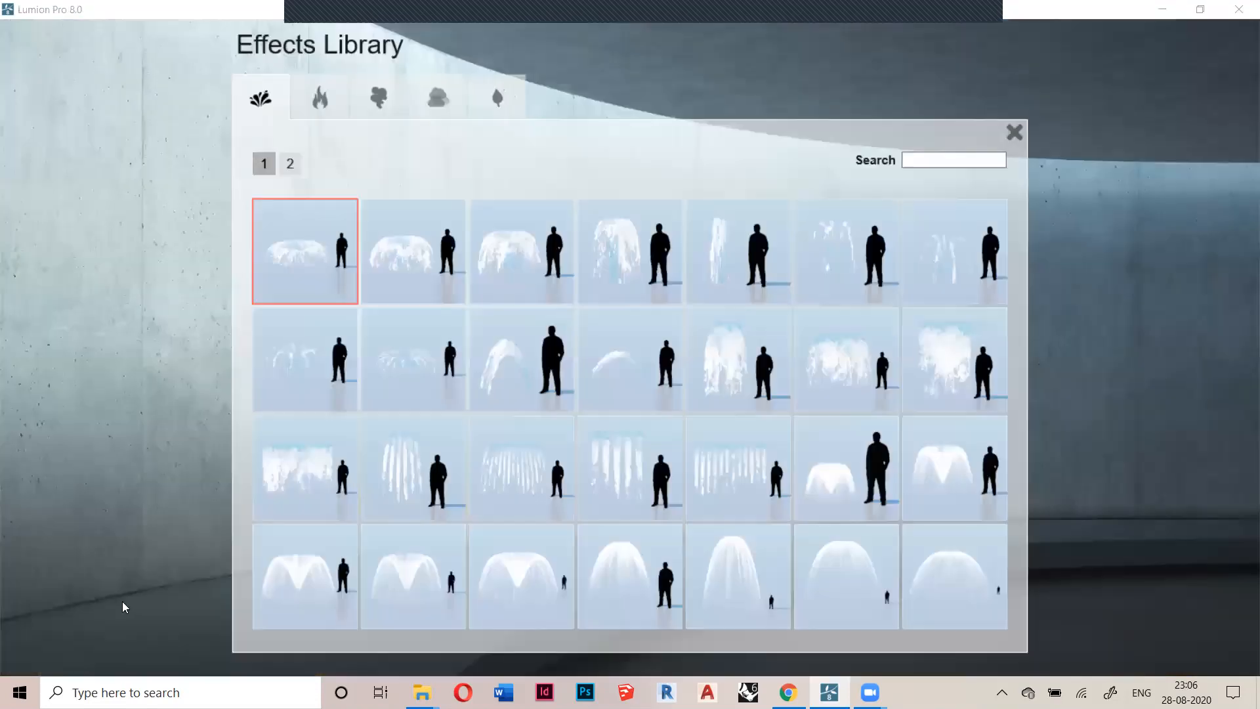
click(523, 584)
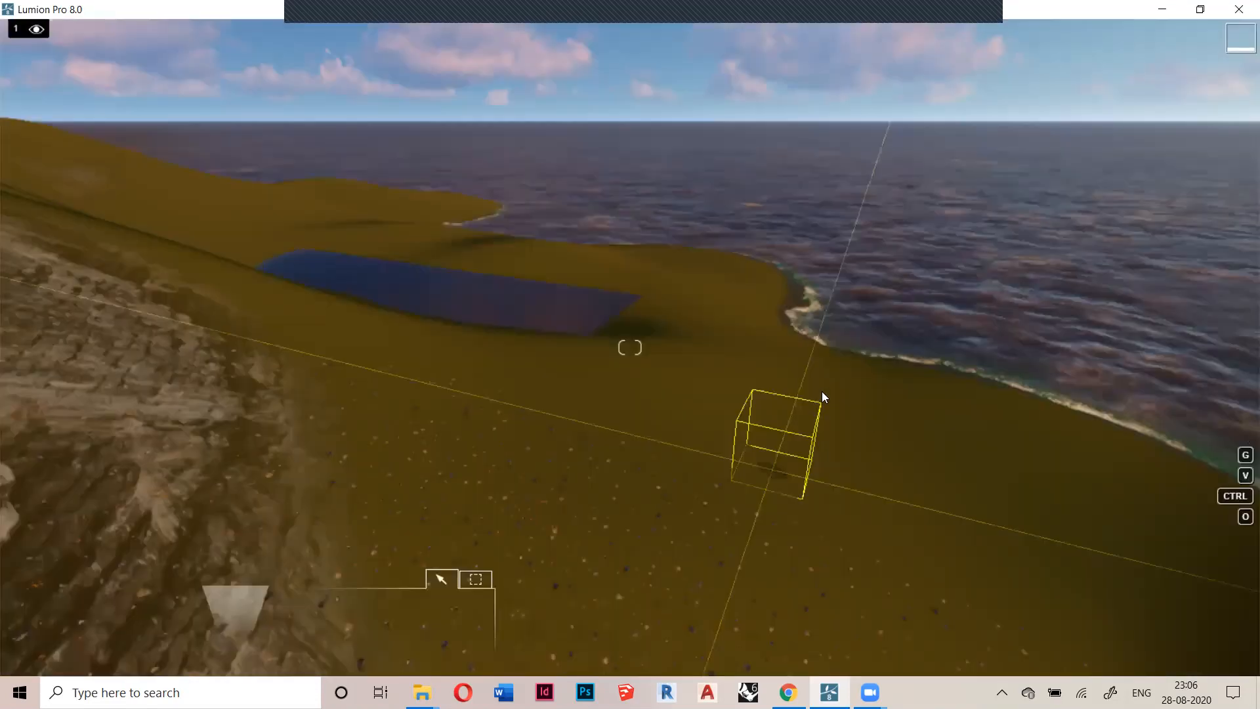
click(752, 438)
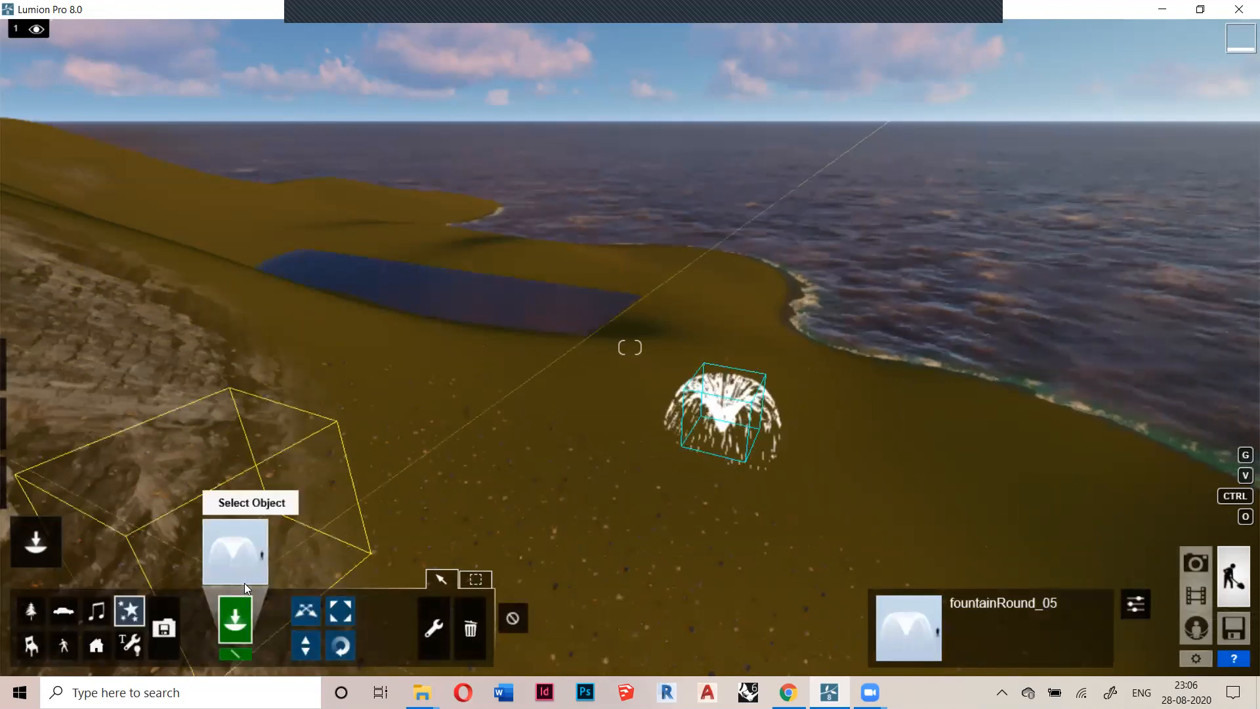
Look through the smoke, fog and fire effects, and place a leaves_01 effect on the grass beside the fountain
click(244, 578)
click(439, 96)
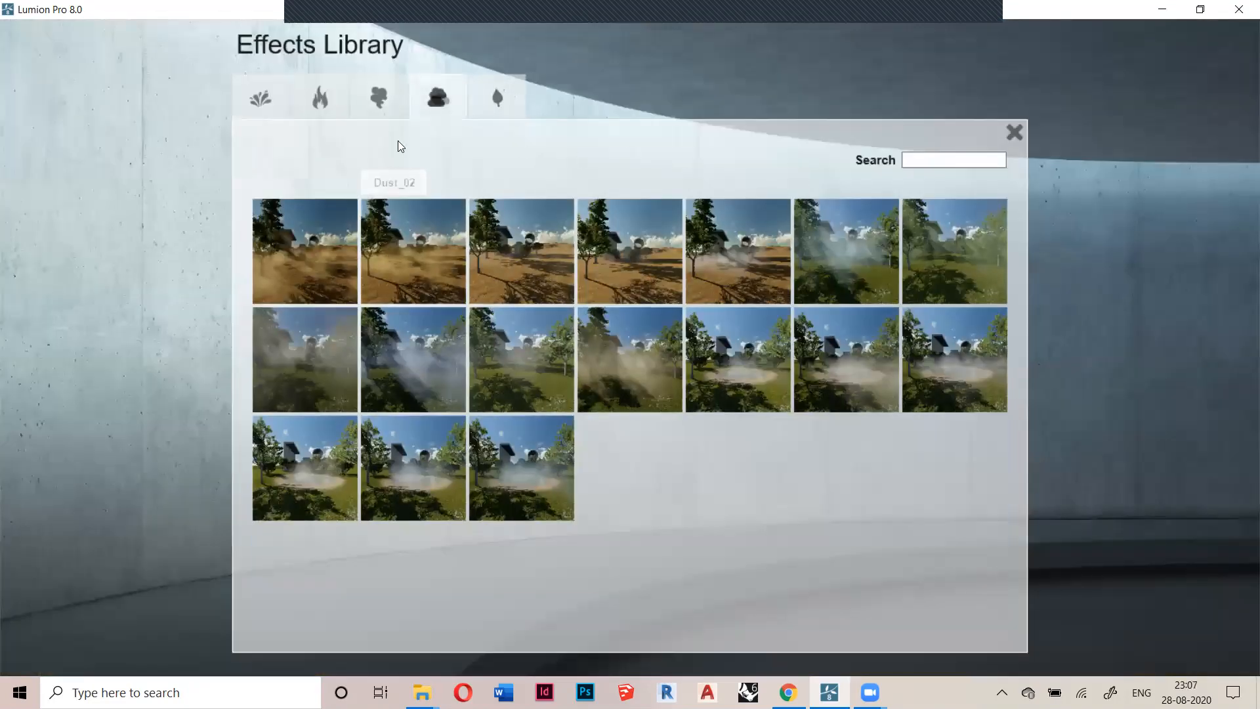
click(391, 104)
click(320, 99)
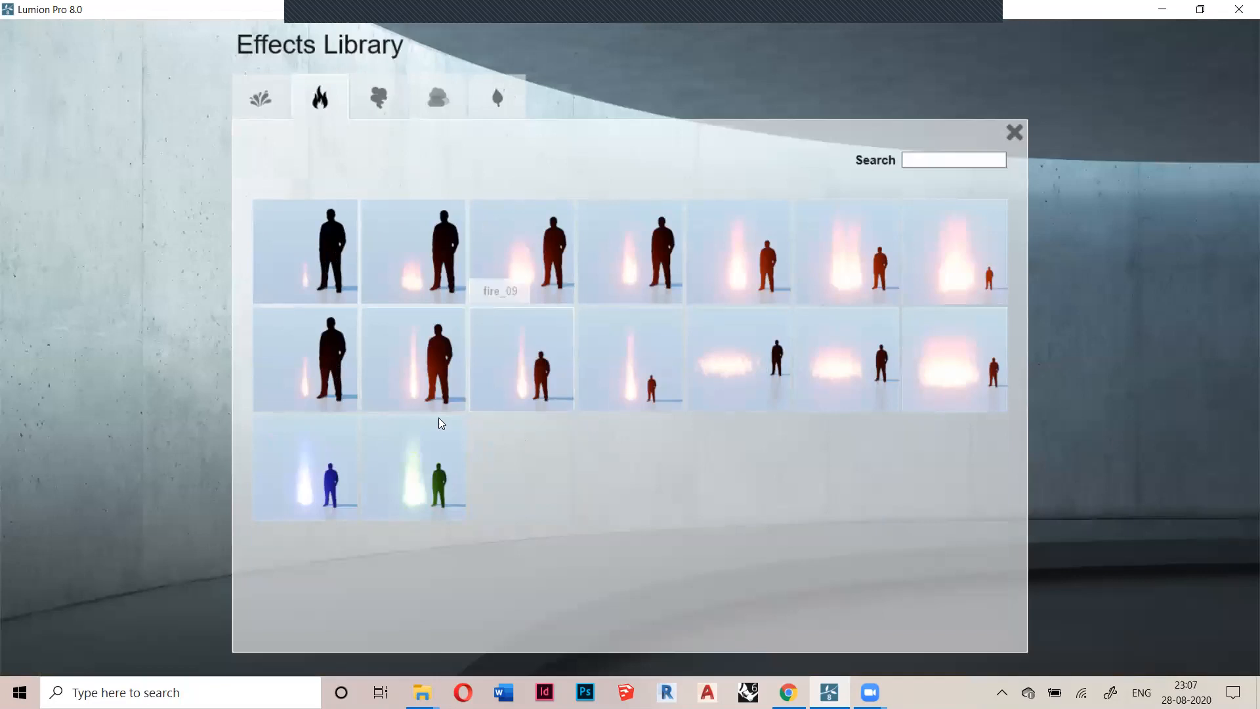
click(520, 99)
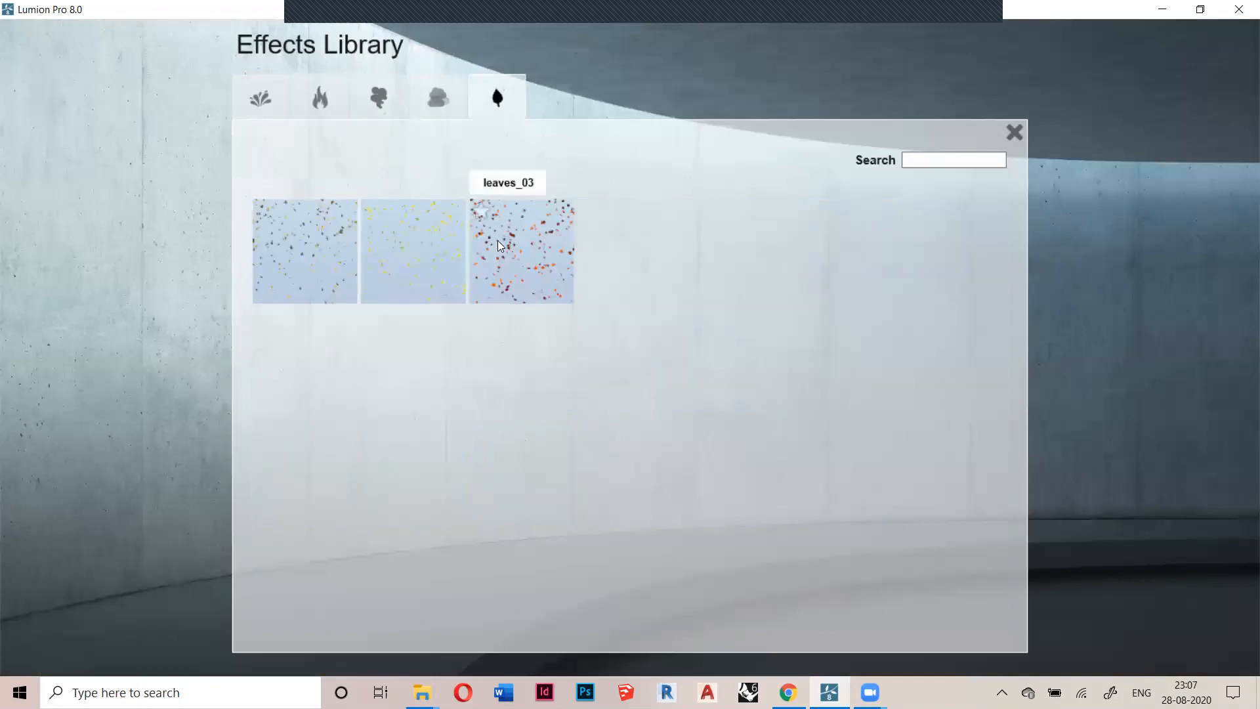
click(308, 262)
click(840, 539)
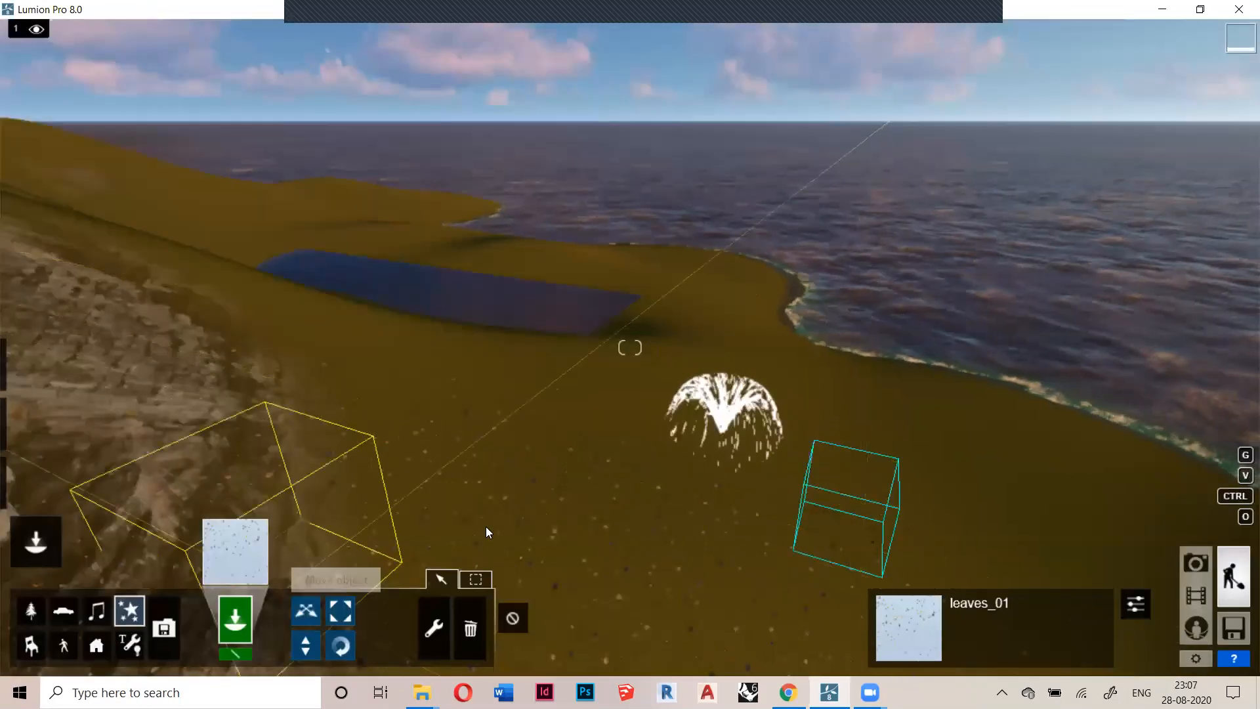
Browse the Indoor library categories, including assorted items, electronics and sanitary fixtures, and close it without choosing an object
click(30, 646)
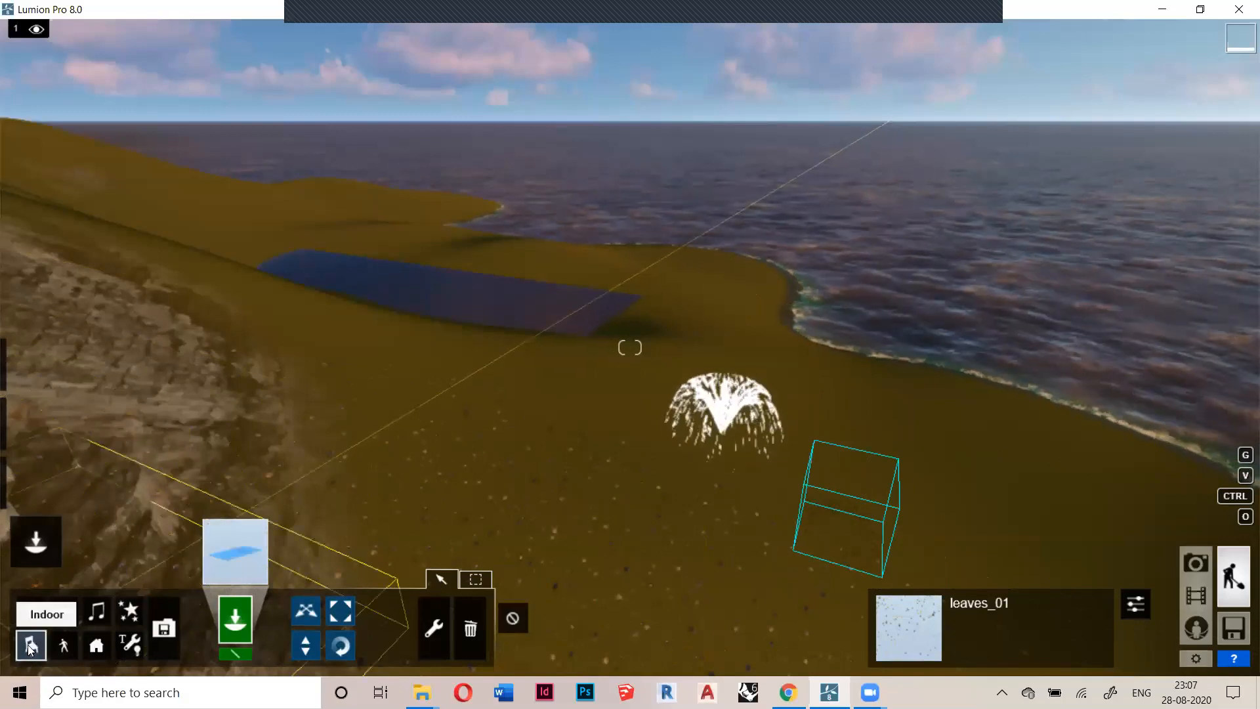
click(235, 568)
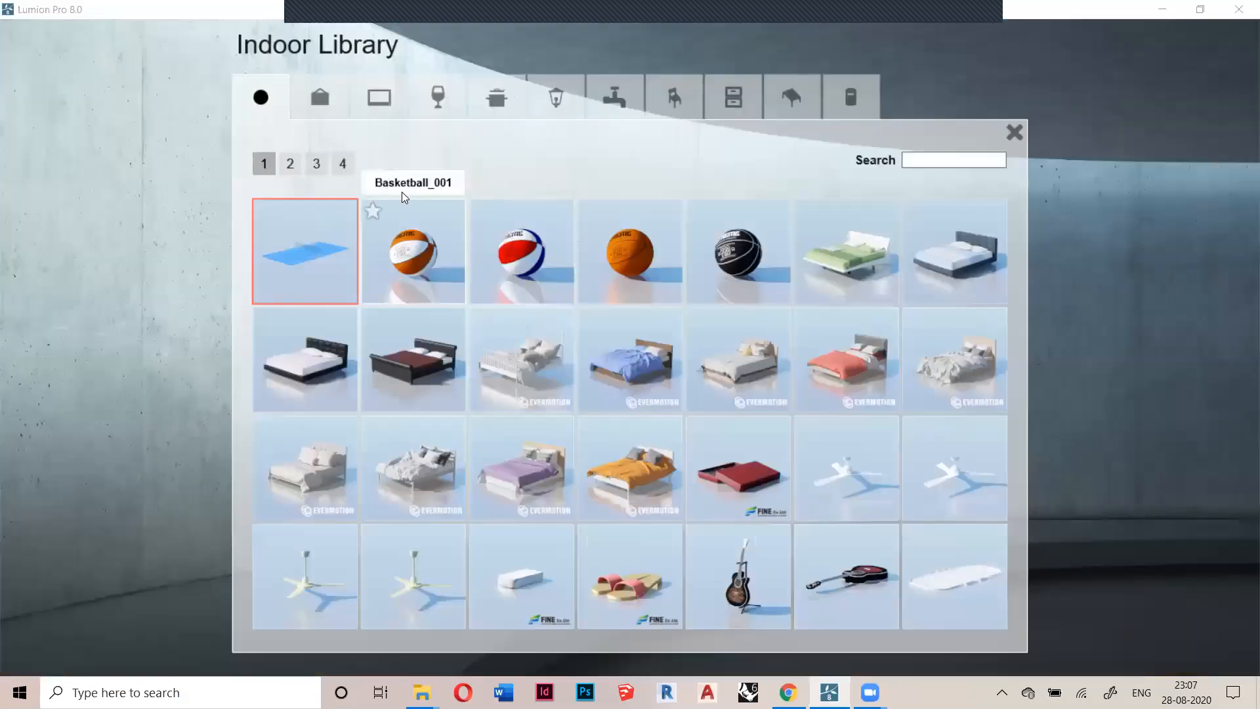
click(372, 112)
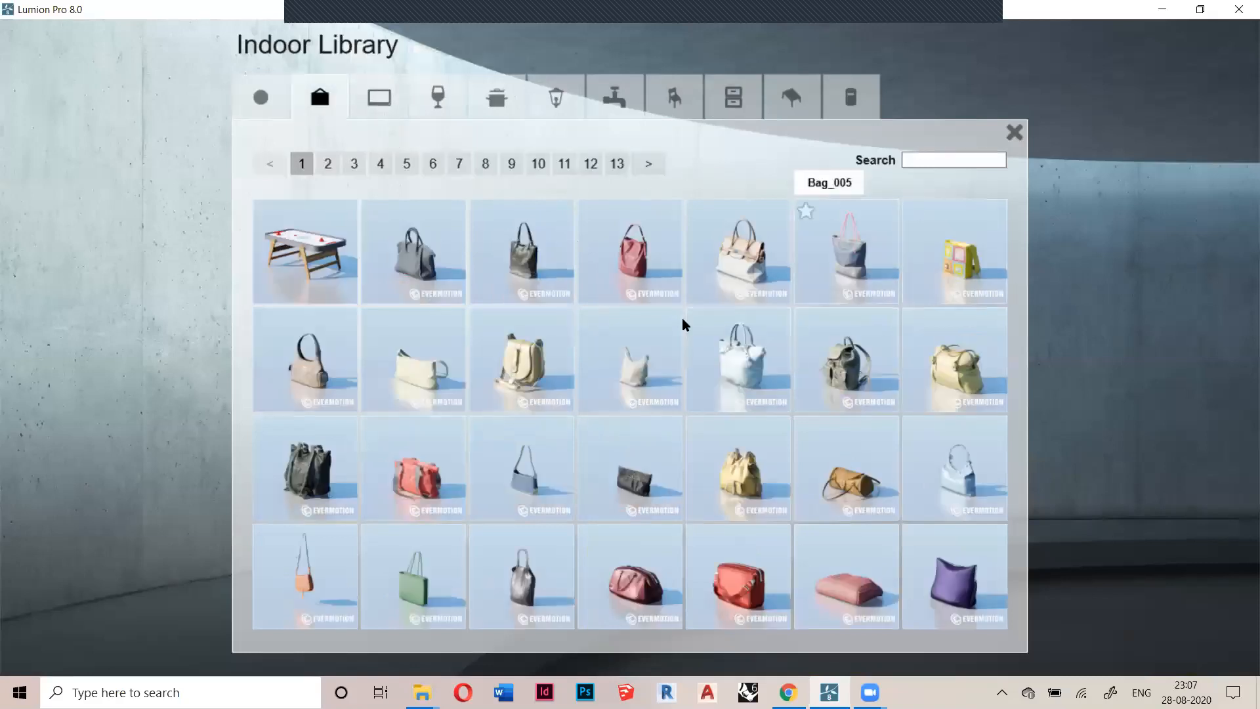
click(377, 97)
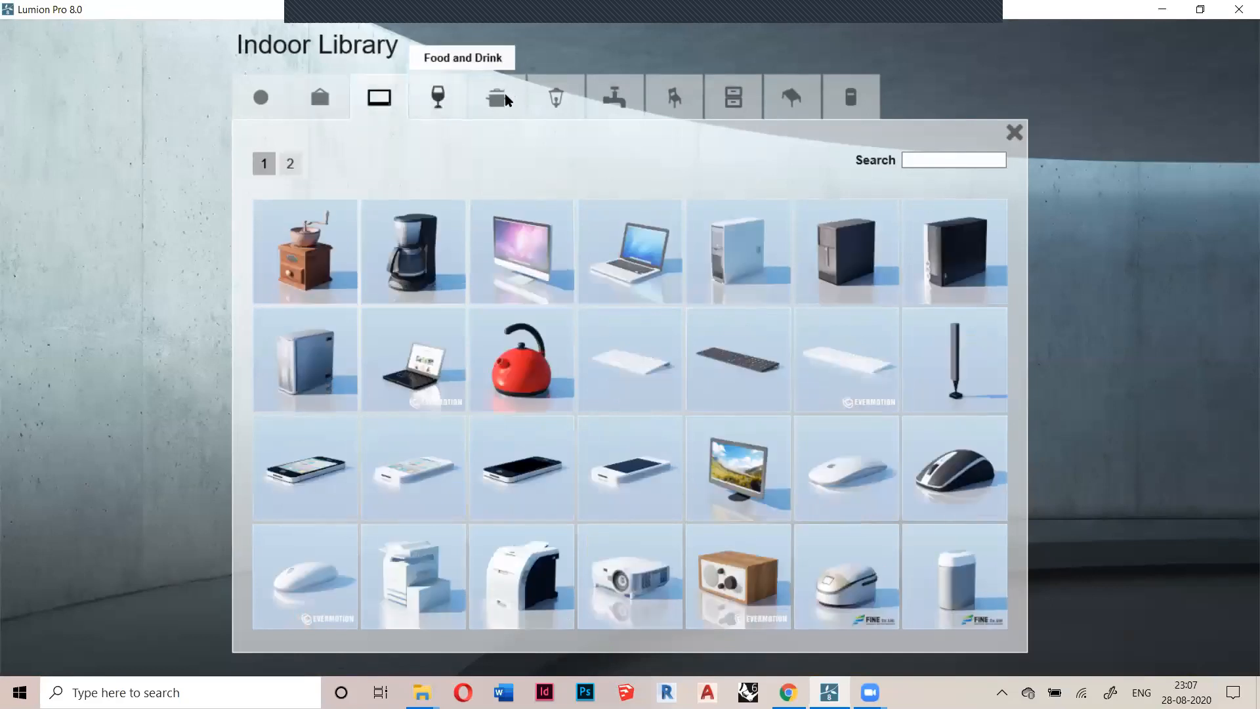
click(508, 94)
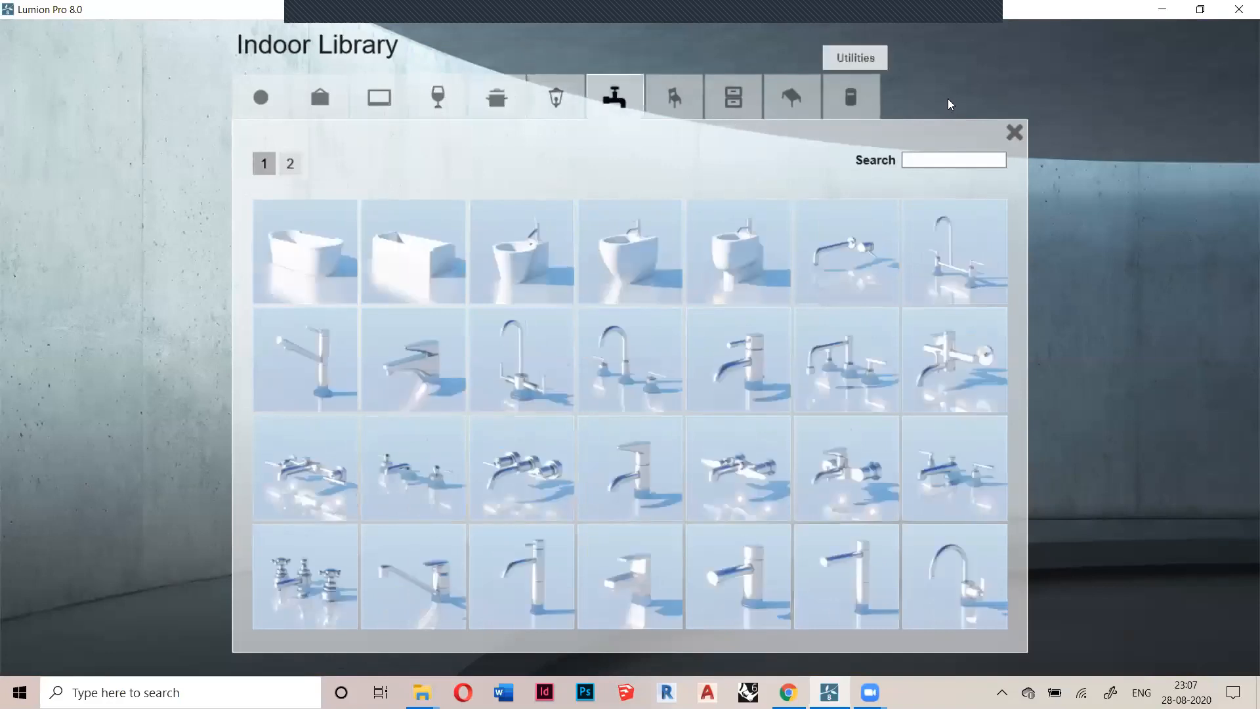
click(1014, 132)
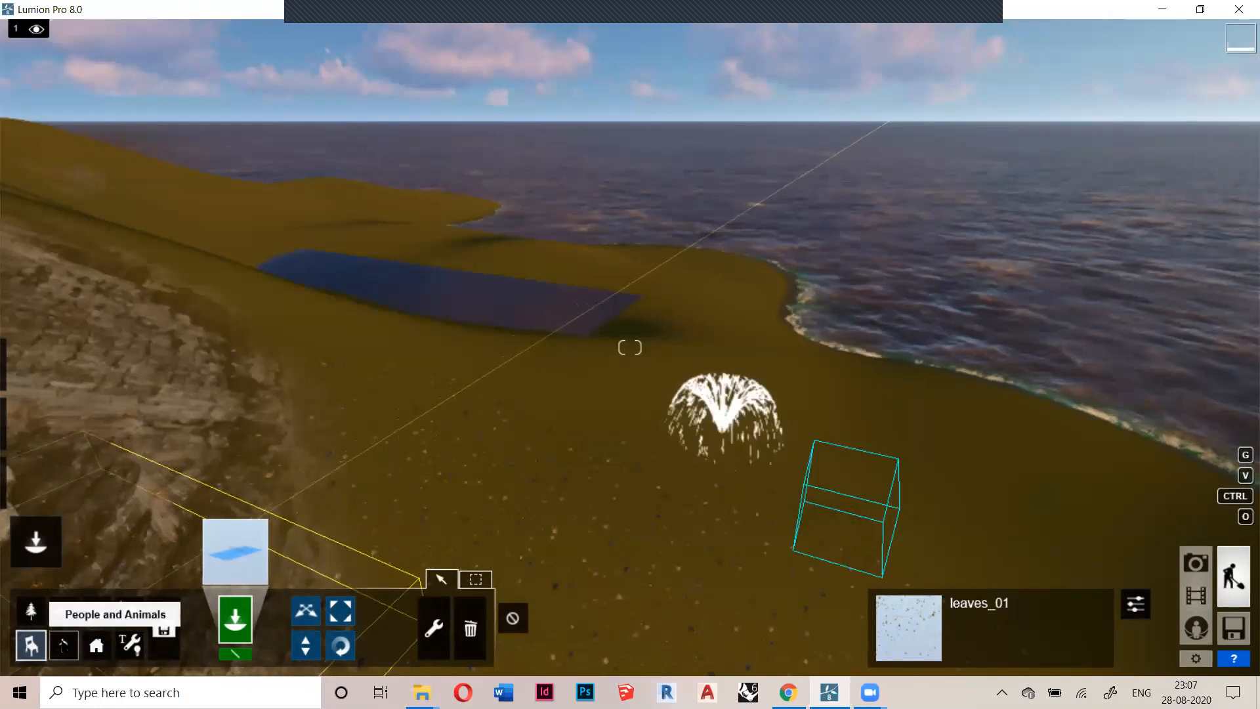
Choose AlmondTree_L1_RT from the Nature library and place three of these trees on the grass around the fountain
click(36, 609)
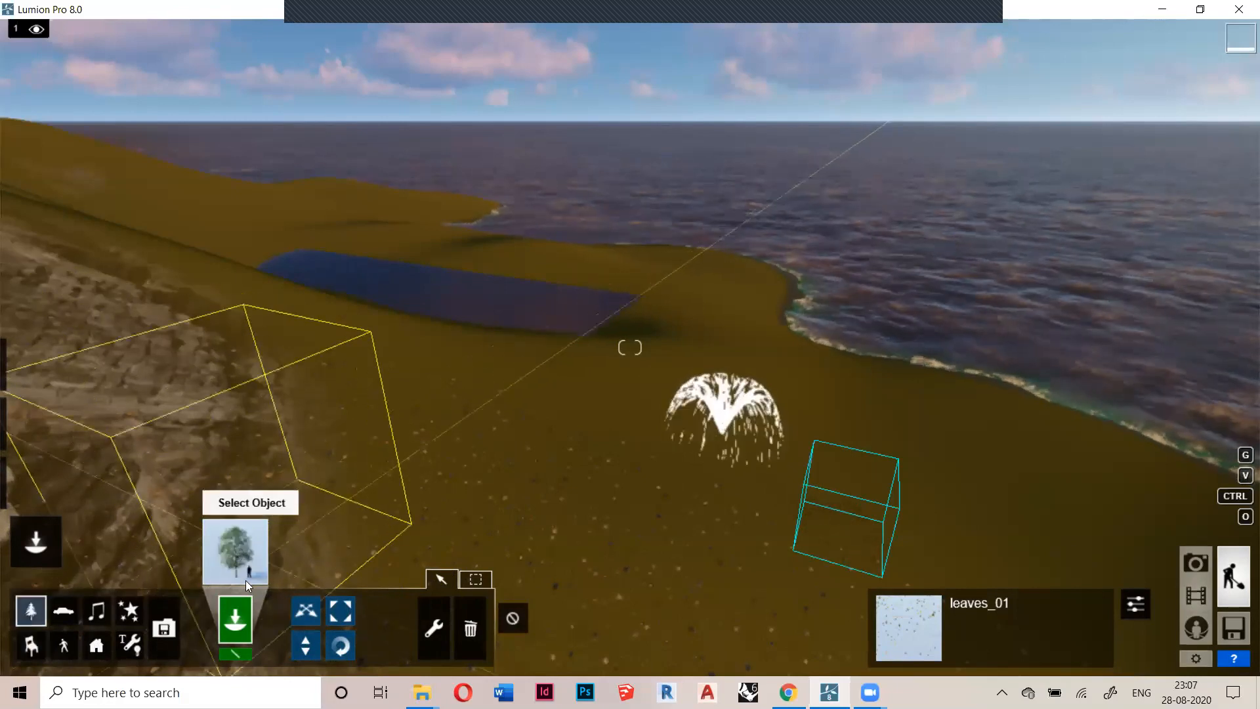
click(237, 541)
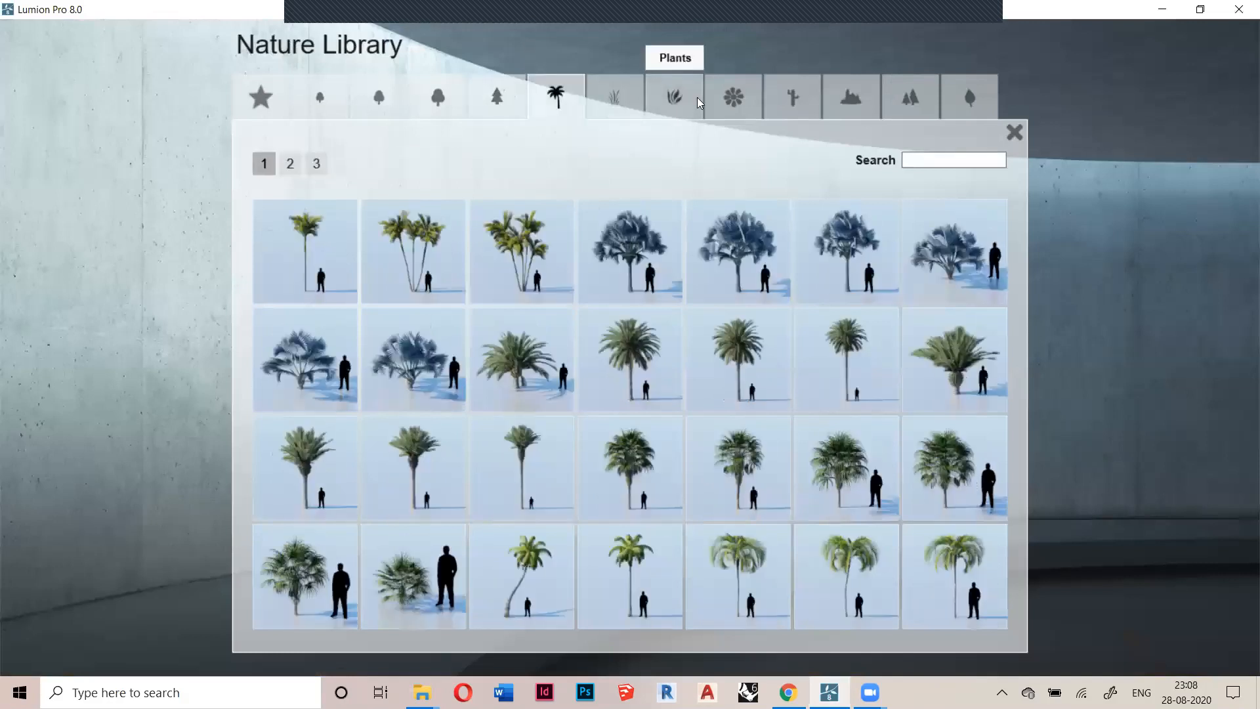
click(794, 98)
click(403, 103)
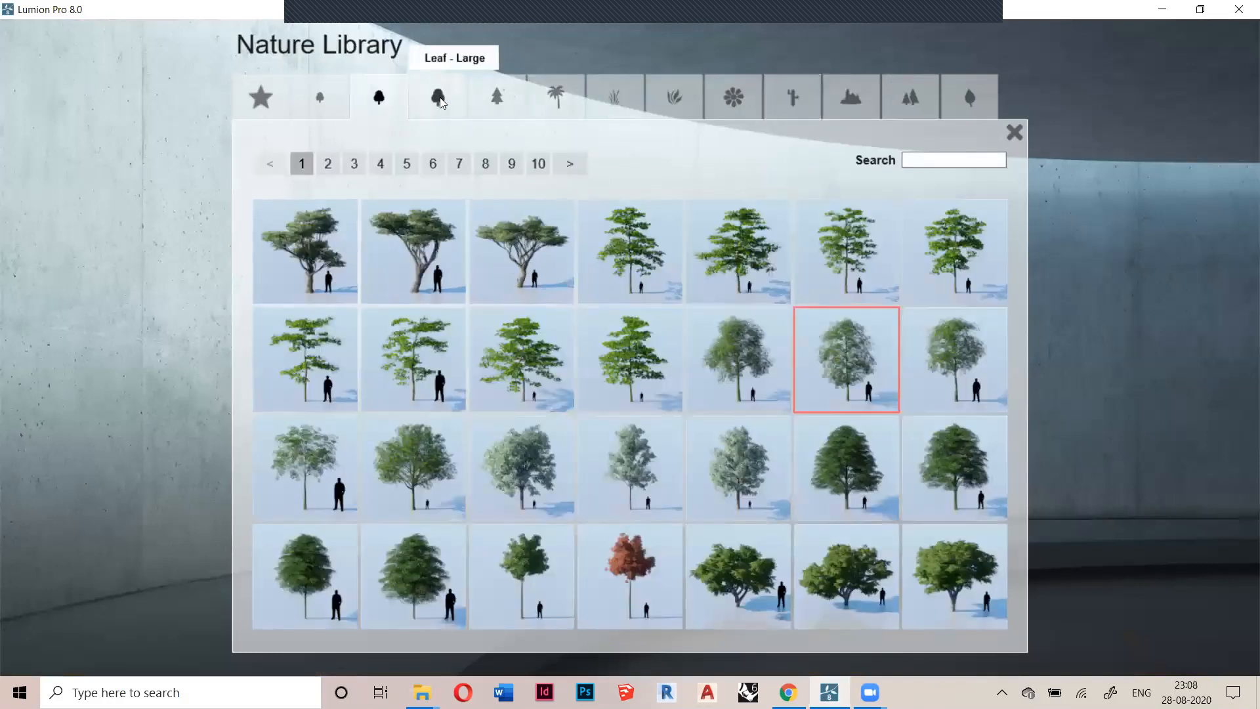
click(640, 261)
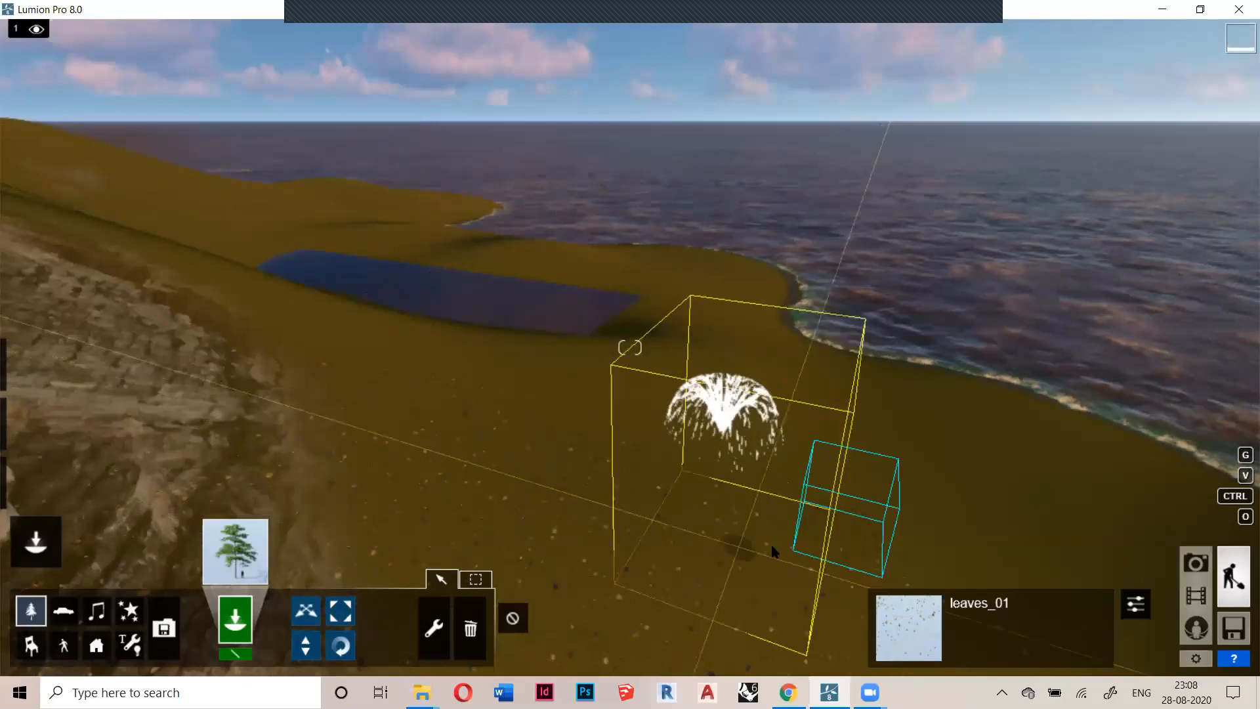
click(689, 478)
click(870, 479)
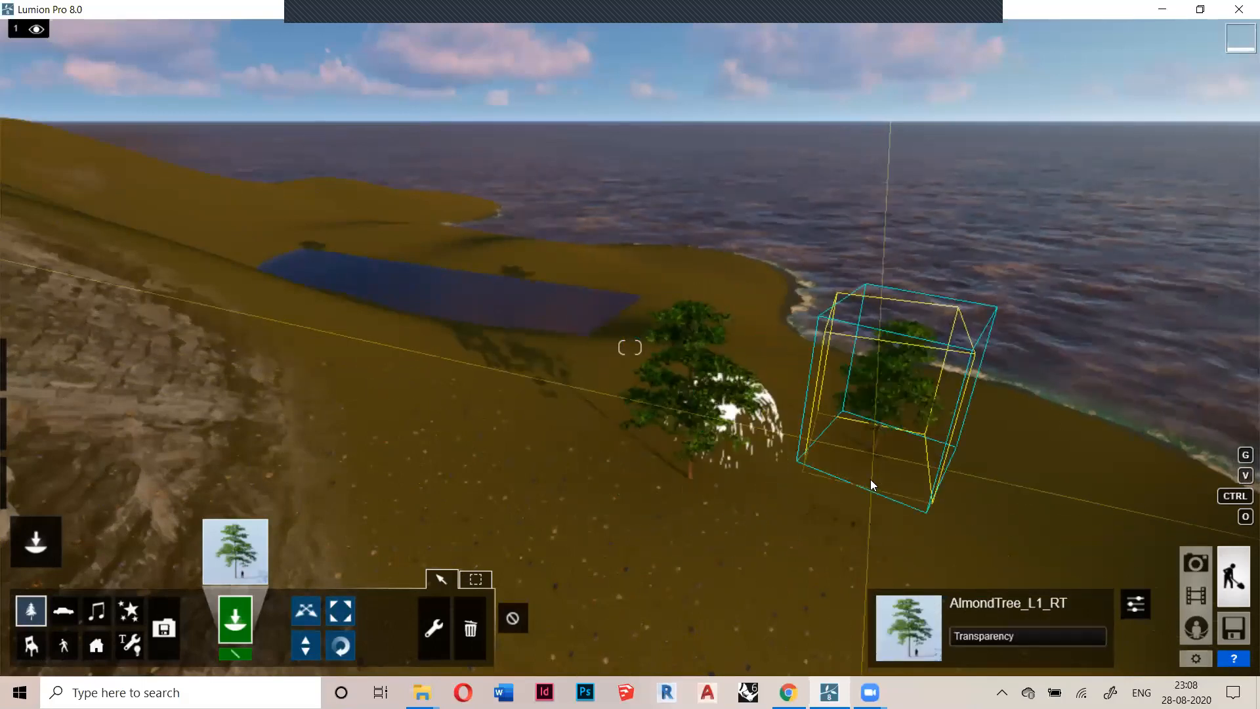
click(604, 483)
Place five more AlmondTree_L1_RT trees across the headland between the fountain and the curved shoreline
scroll(955, 495, down, 2)
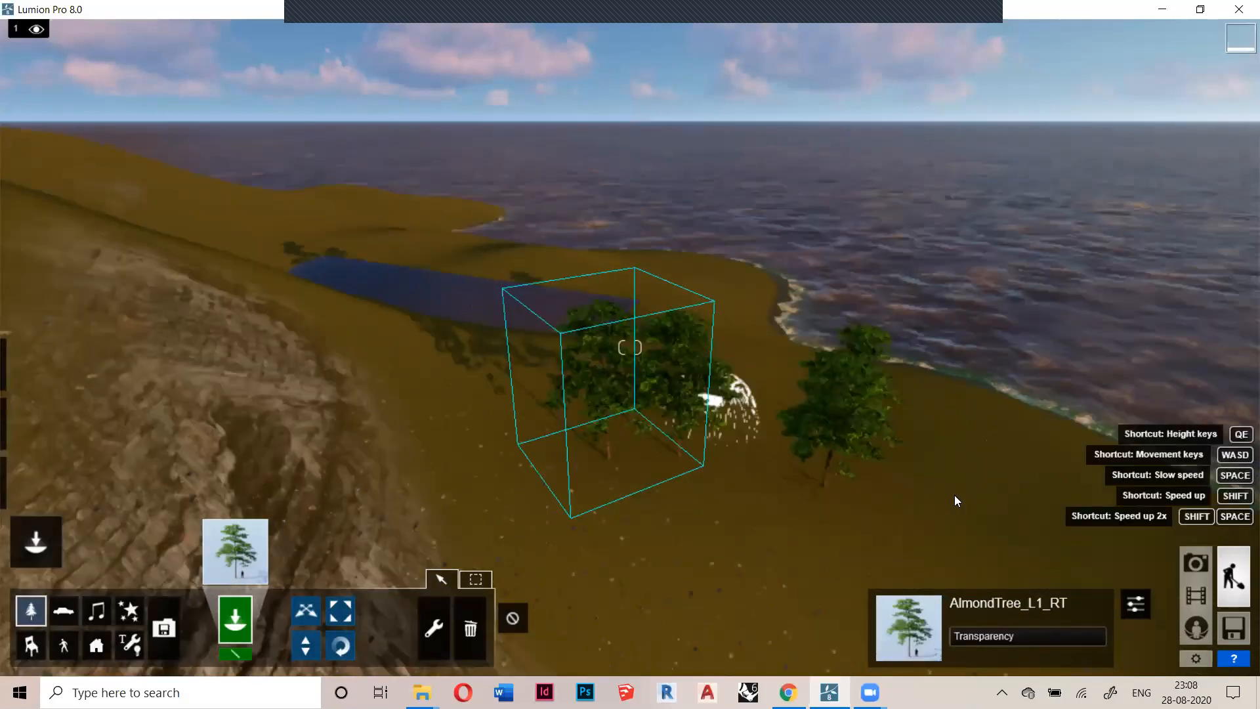
scroll(730, 498, down, 3)
right_drag(607, 371, 633, 385)
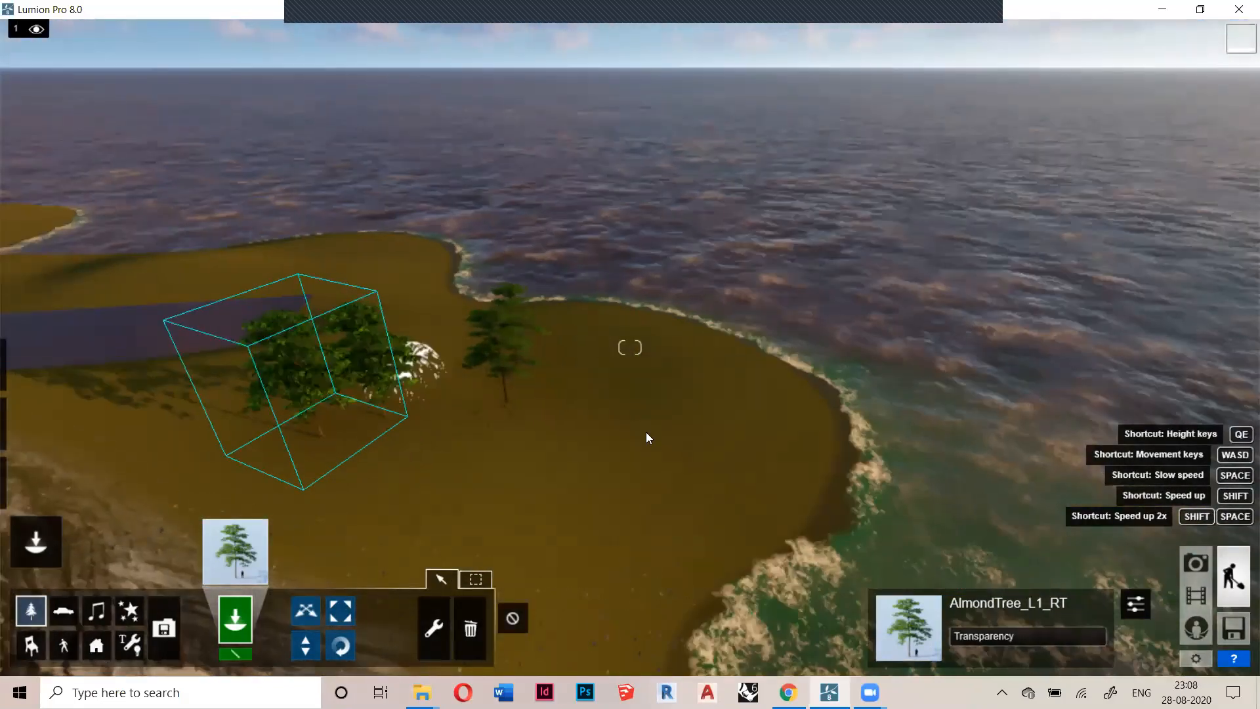
click(610, 443)
click(500, 514)
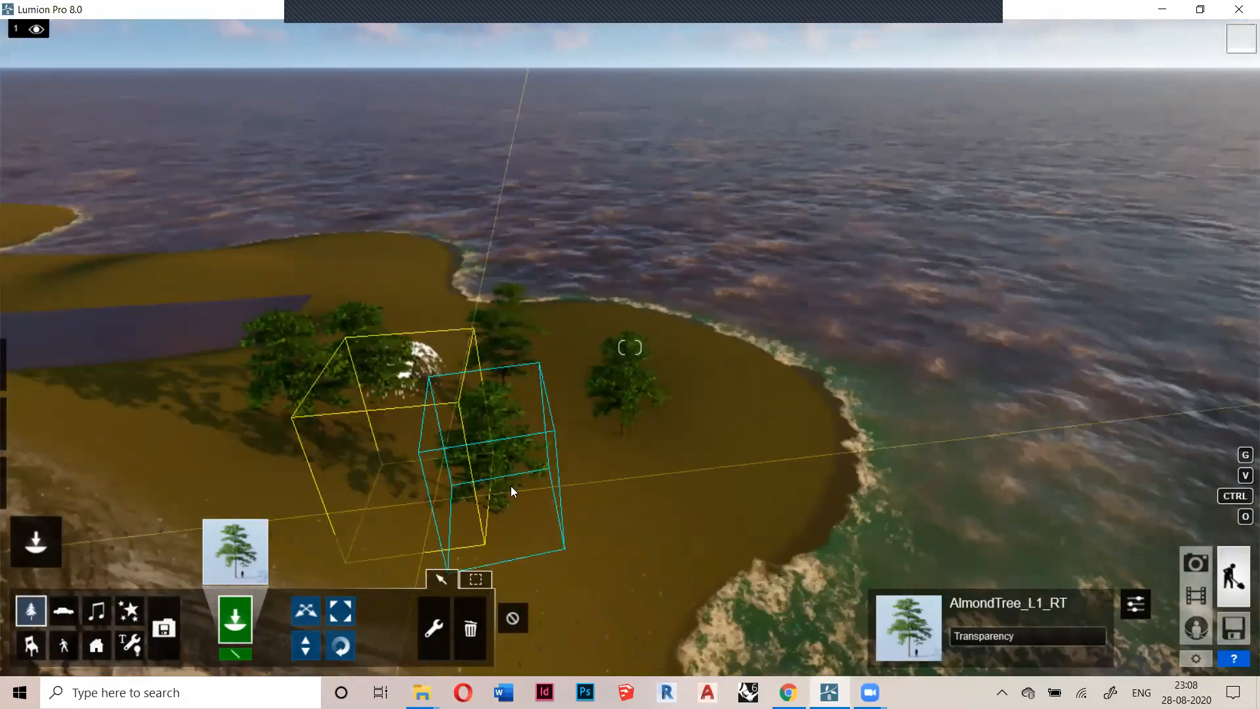
click(722, 429)
click(769, 376)
click(747, 479)
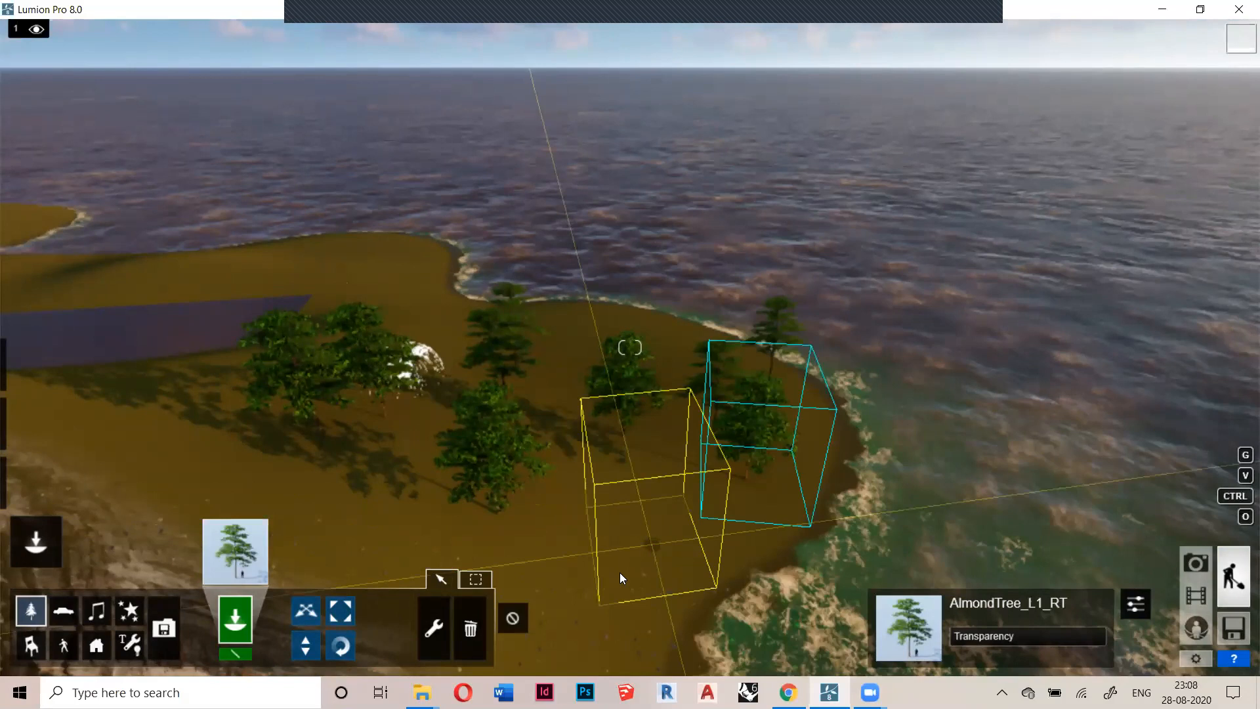
Add five further AlmondTree_L1_RT trees, one at the headland's near side and the others toward its far shoreline
click(619, 573)
click(544, 328)
click(624, 327)
click(569, 350)
key(s)
key(s)
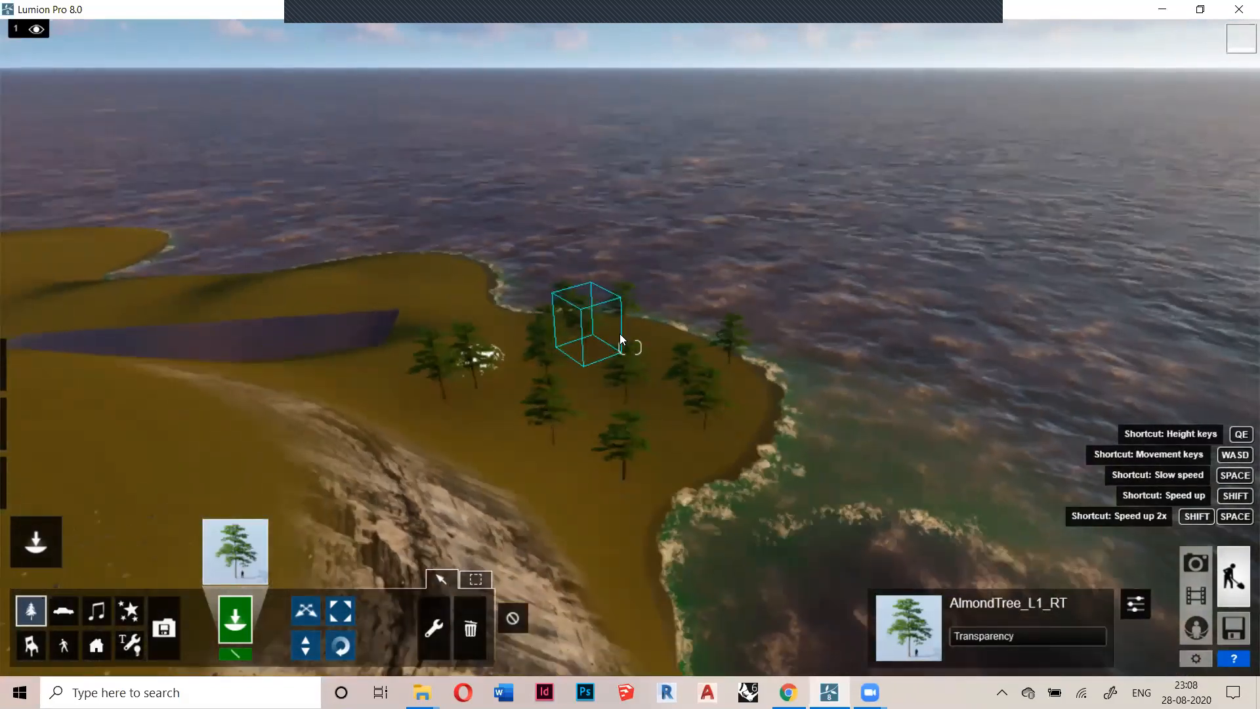
key(w)
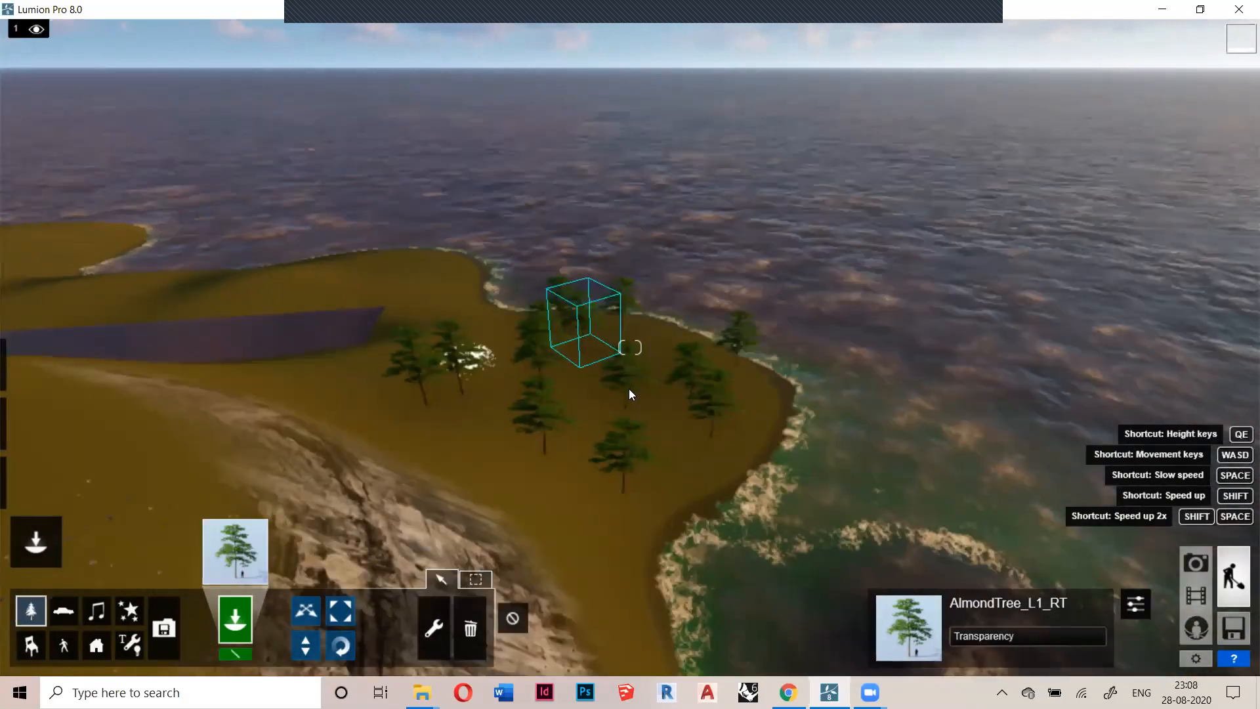
key(w)
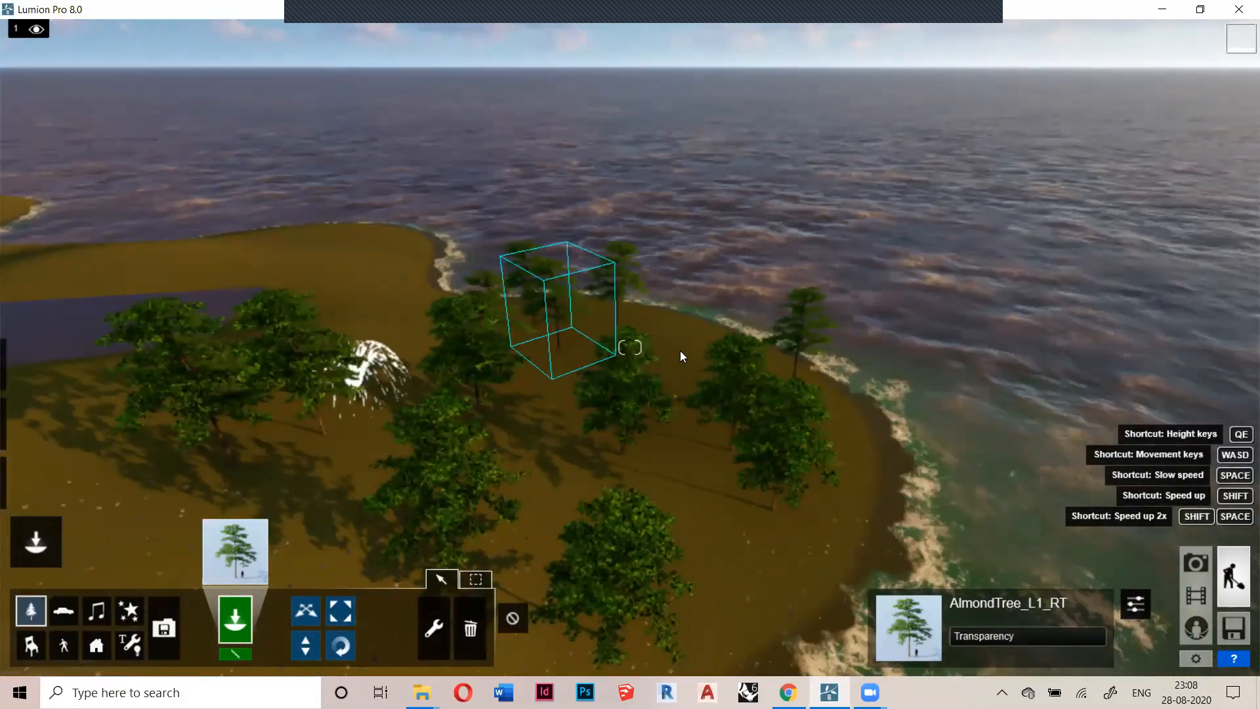
click(672, 352)
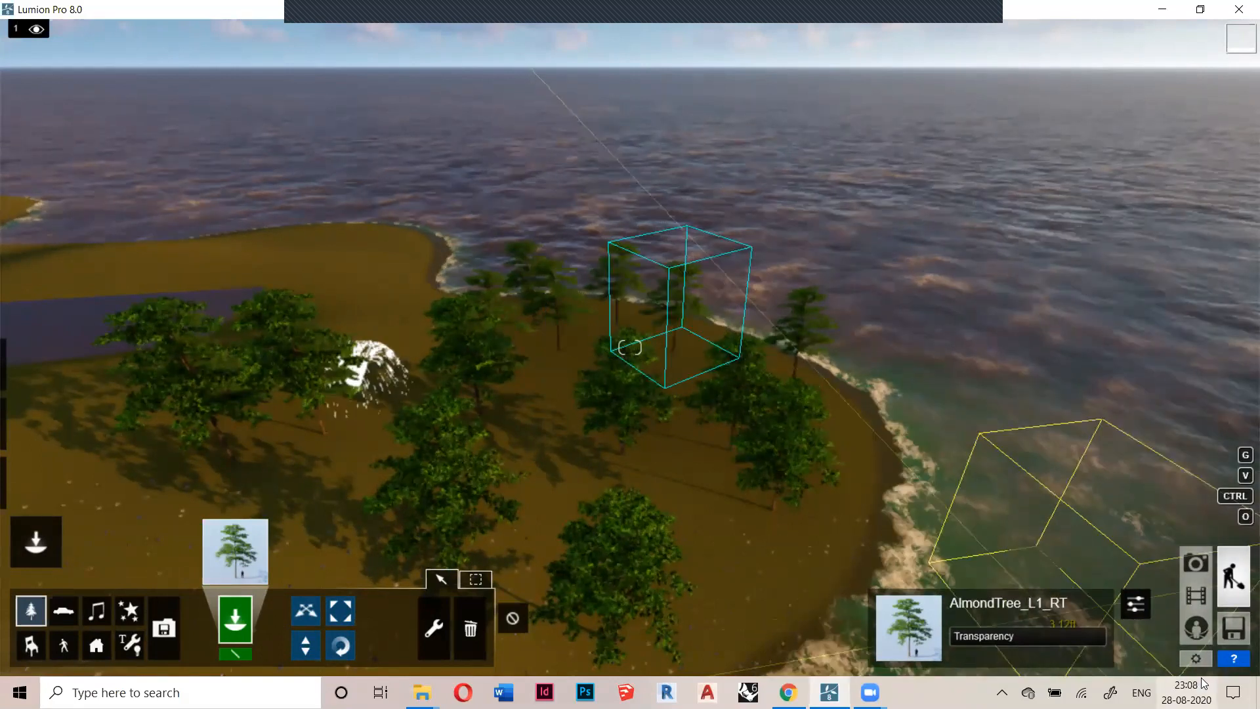
Turn on high quality trees in the editor settings, apply the change and check the trees at different distances
click(1199, 658)
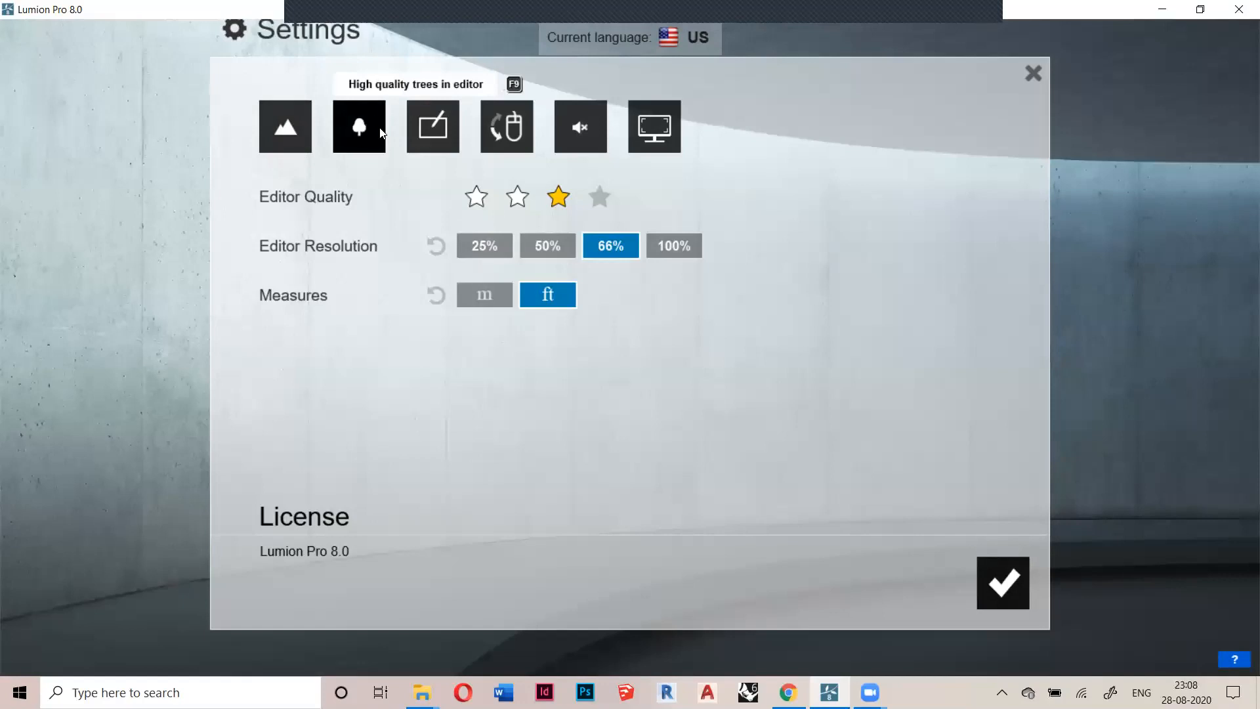
click(359, 126)
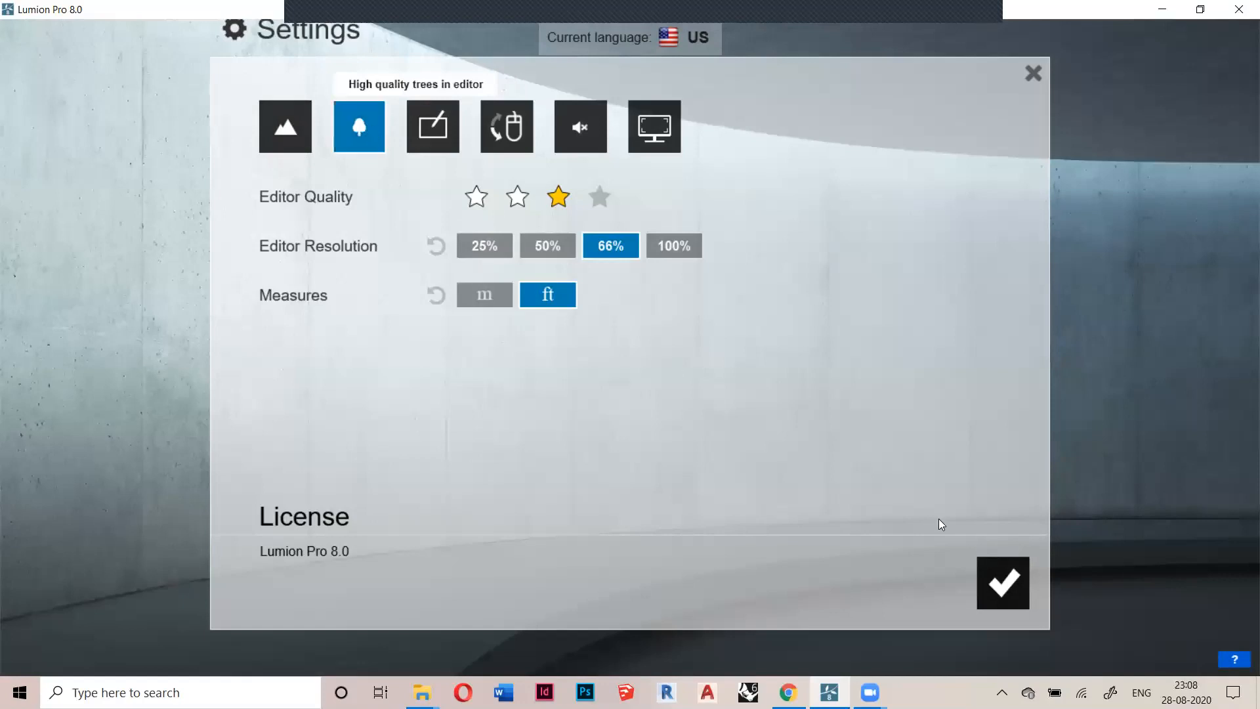
click(1003, 583)
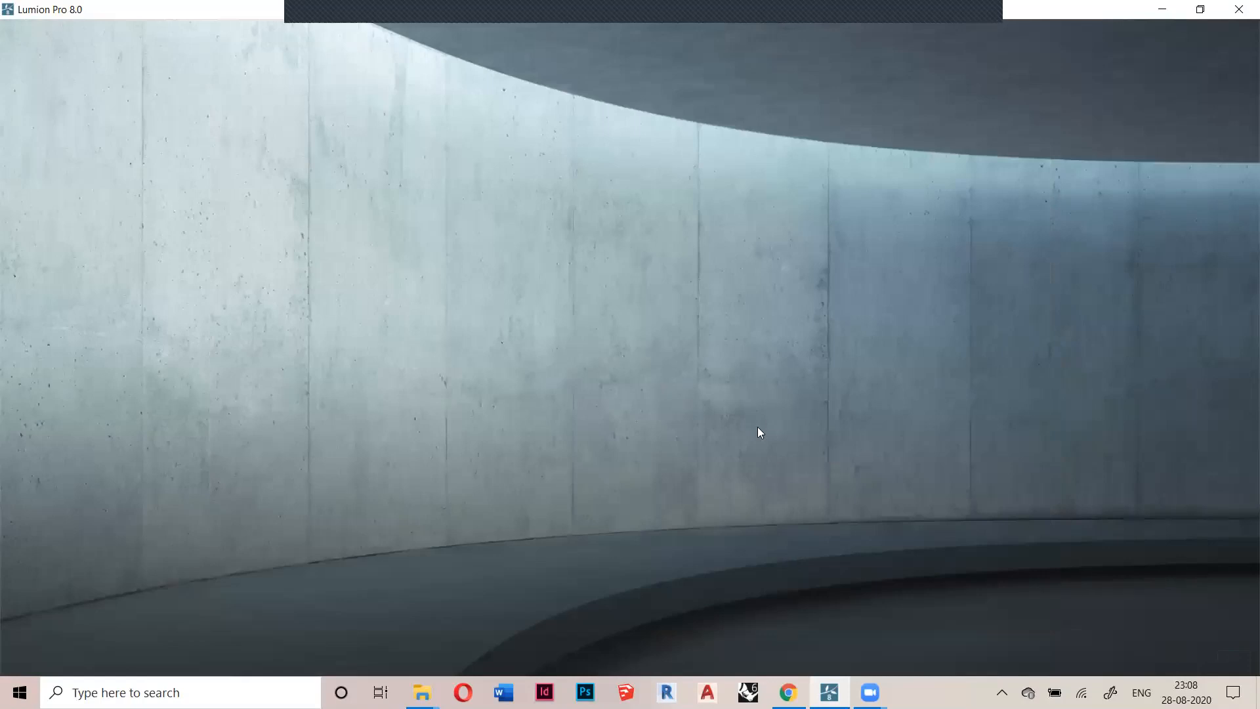
scroll(630, 411, down, 3)
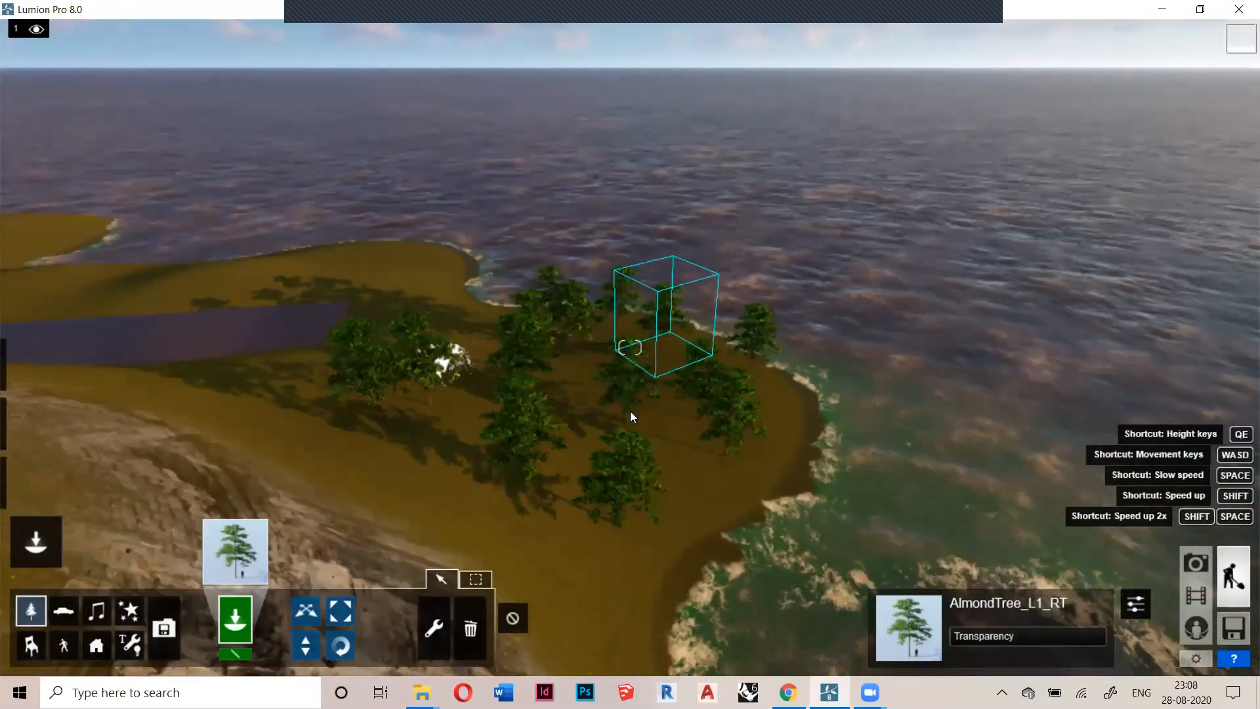
scroll(635, 412, up, 3)
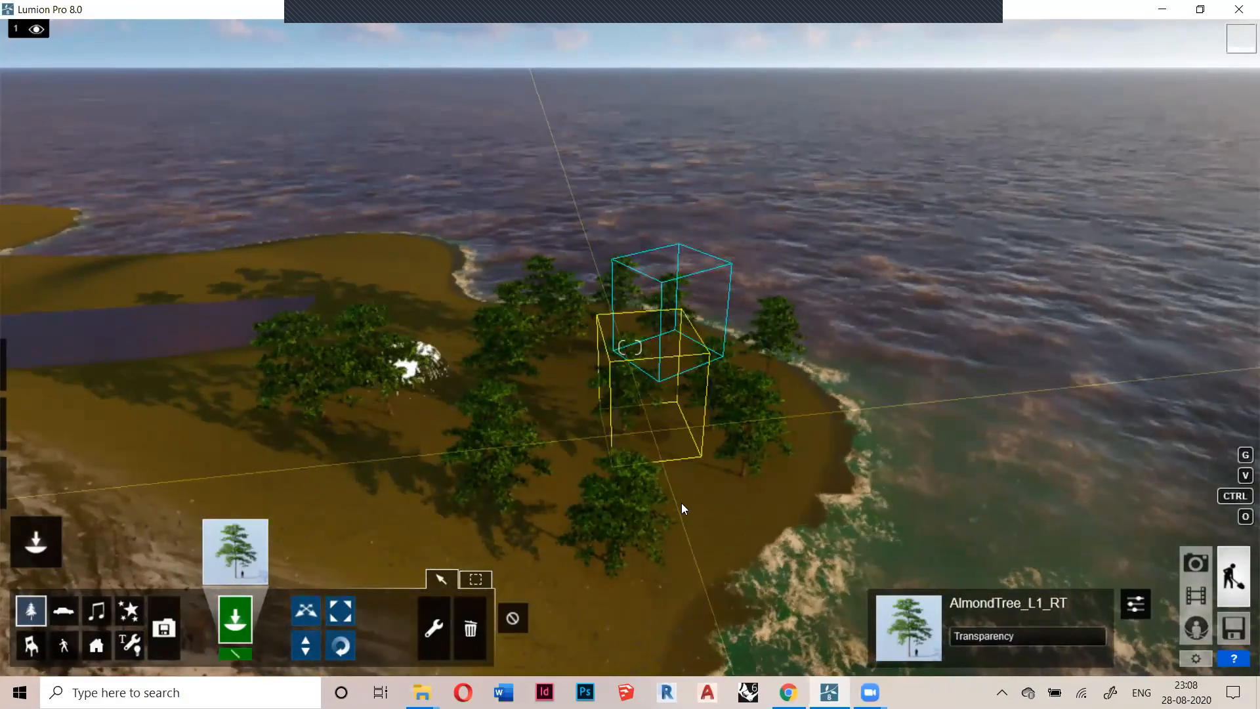
Turn high quality trees in the editor back off and apply the settings
click(1195, 658)
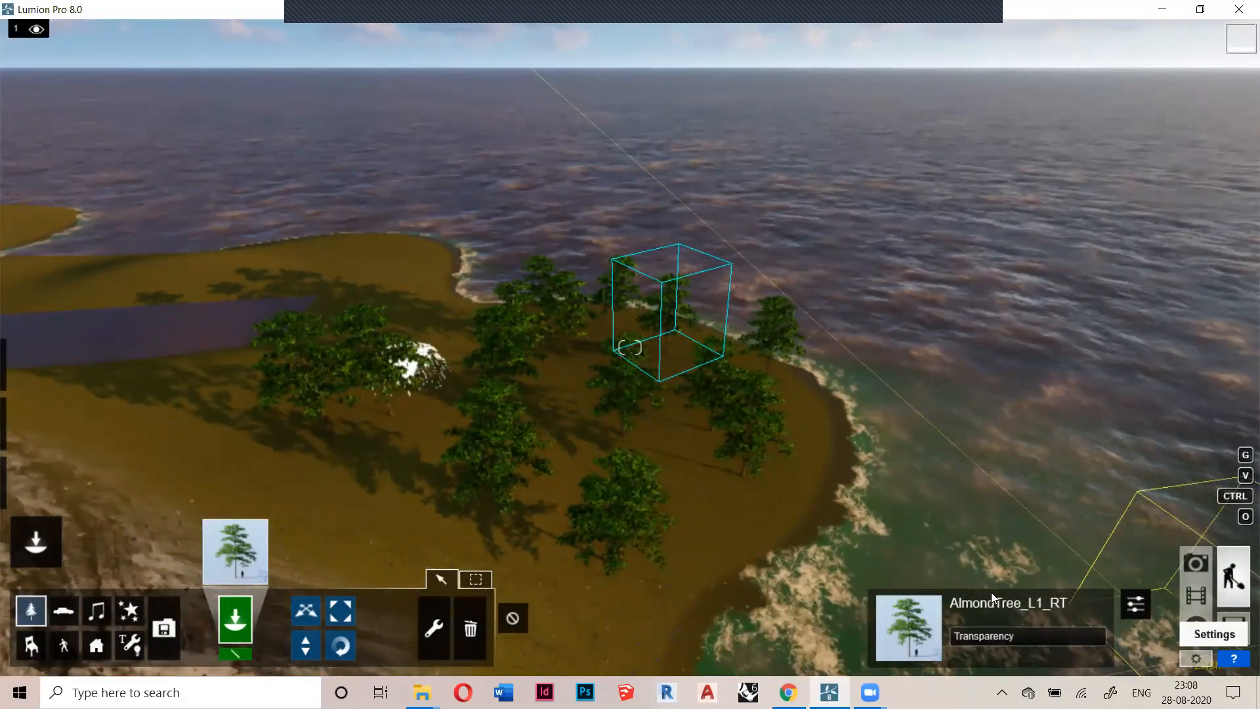
click(366, 131)
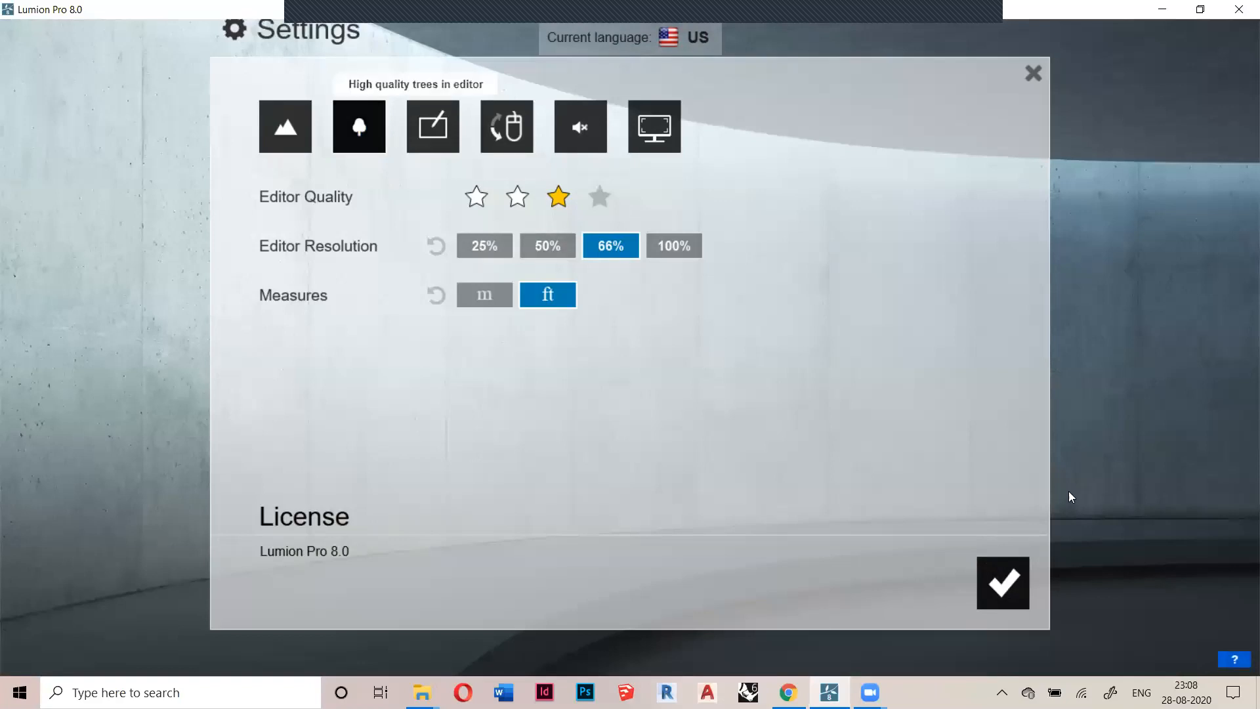
click(1002, 583)
scroll(661, 437, down, 5)
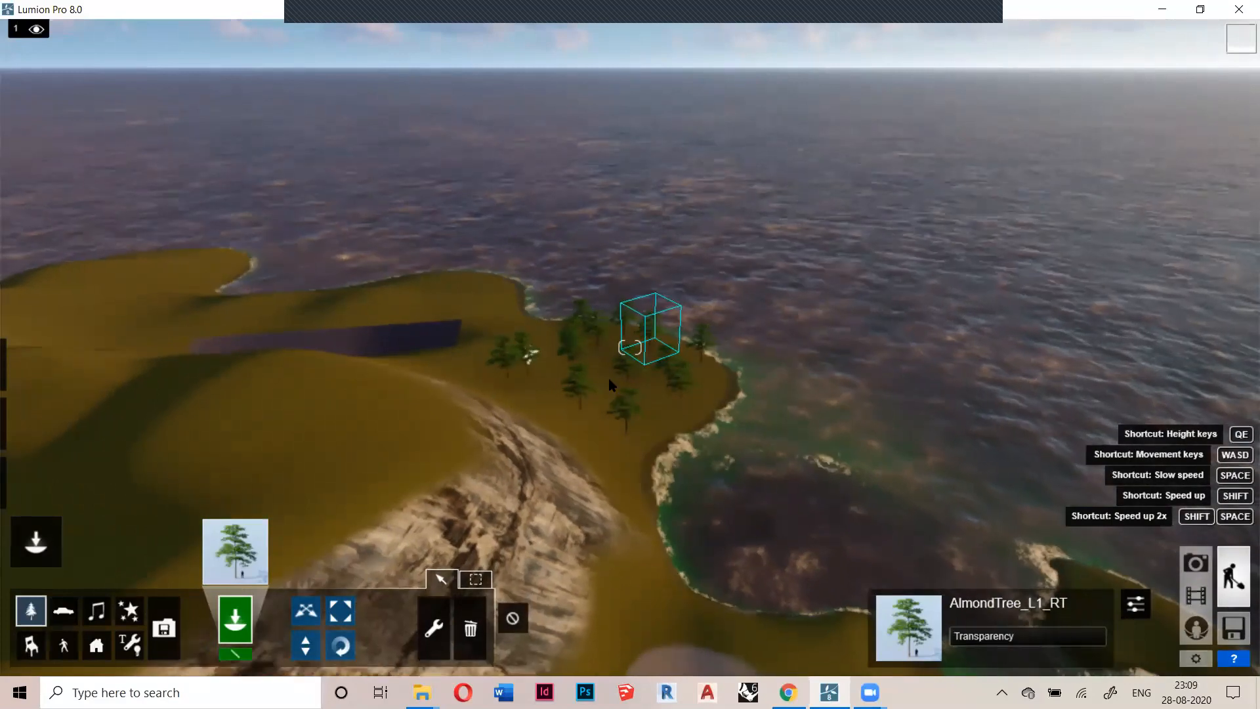
Place four more AlmondTree_L1_RT trees on the far shore beyond the fountain and one on the fountain's near side
scroll(649, 402, up, 2)
scroll(649, 404, up, 3)
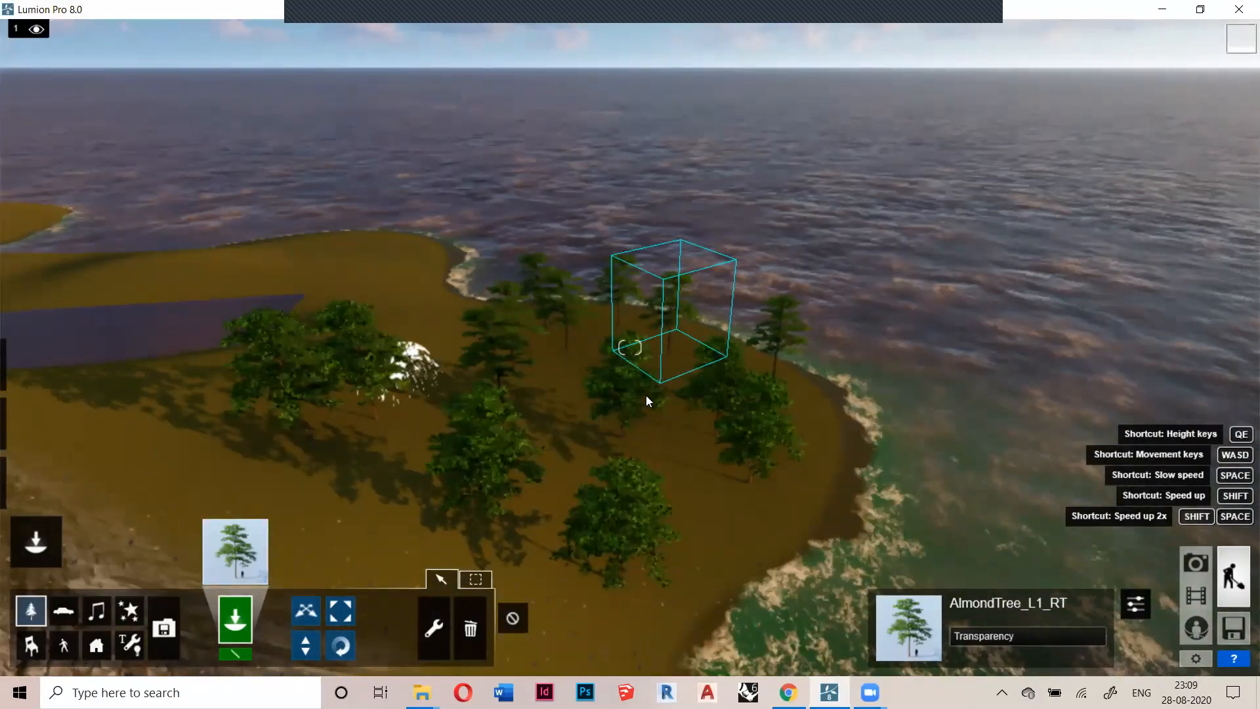
scroll(645, 395, up, 2)
click(347, 260)
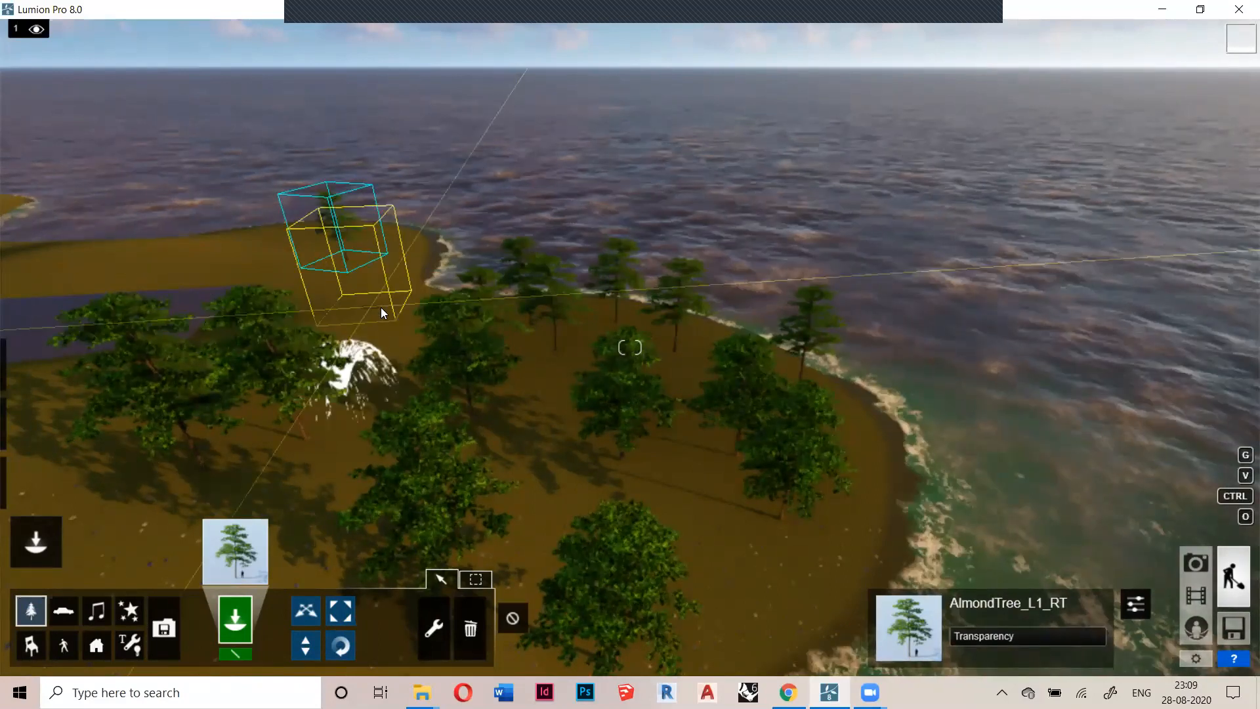
click(291, 272)
click(238, 254)
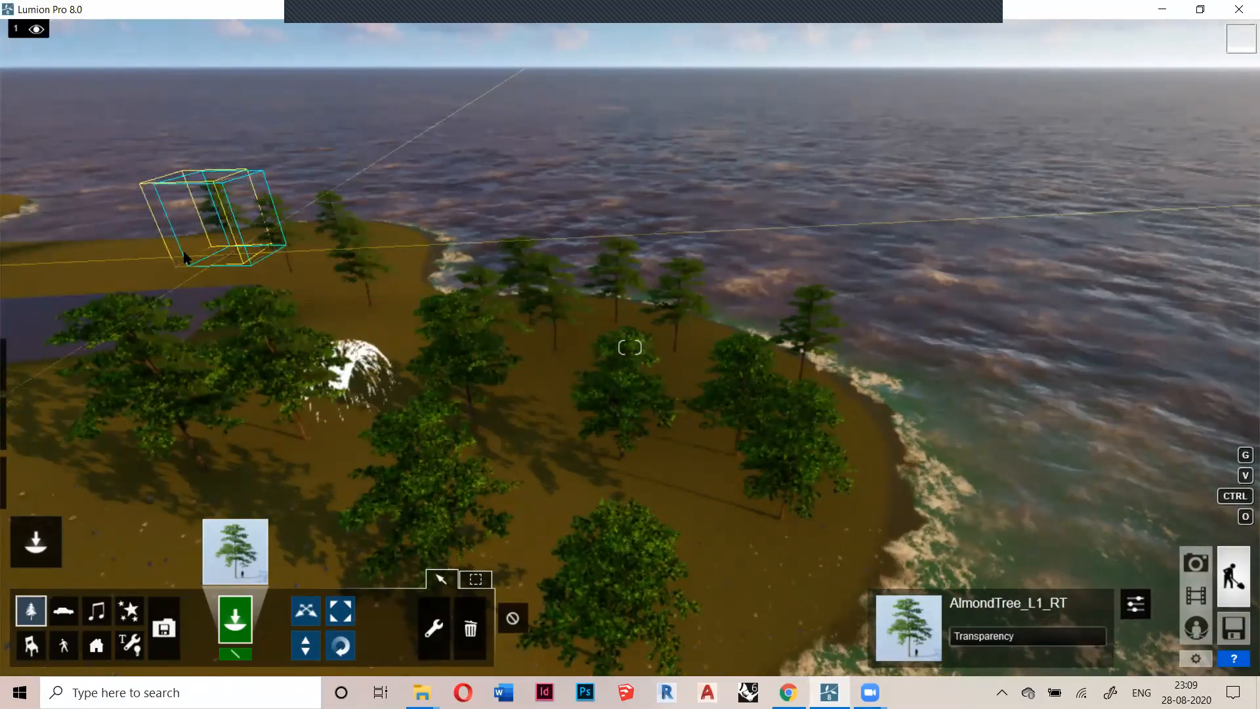
scroll(534, 450, down, 2)
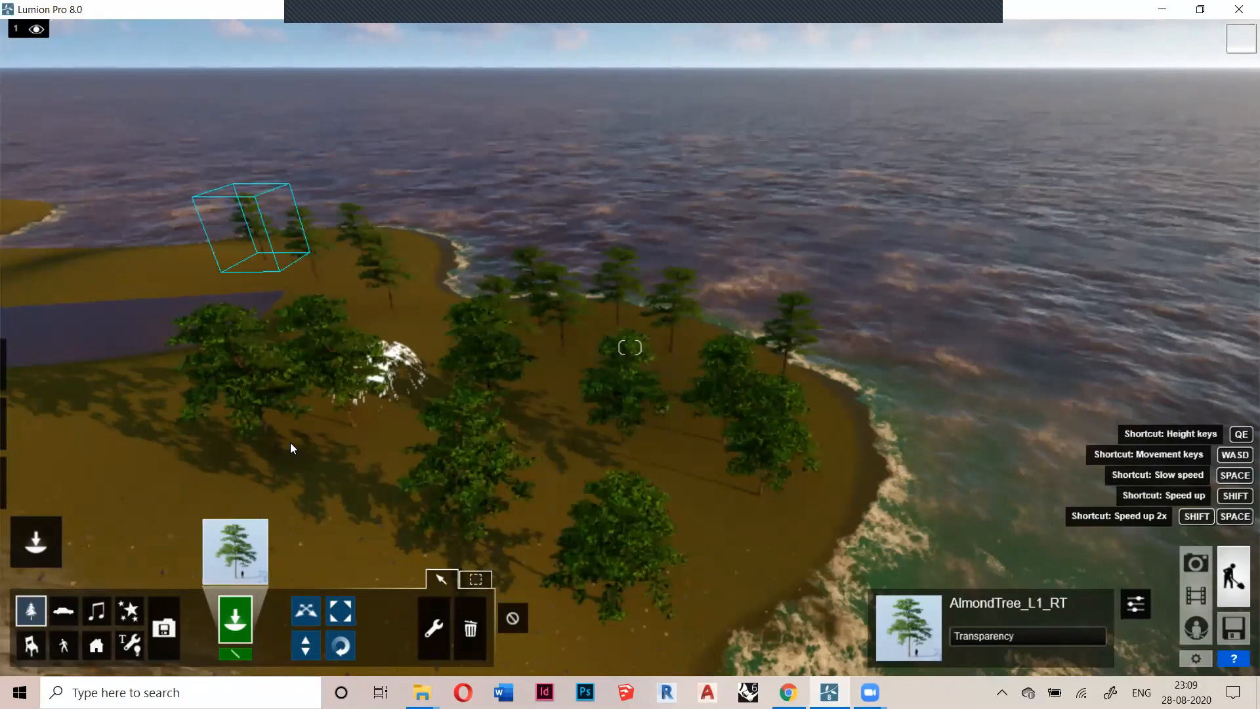
click(272, 468)
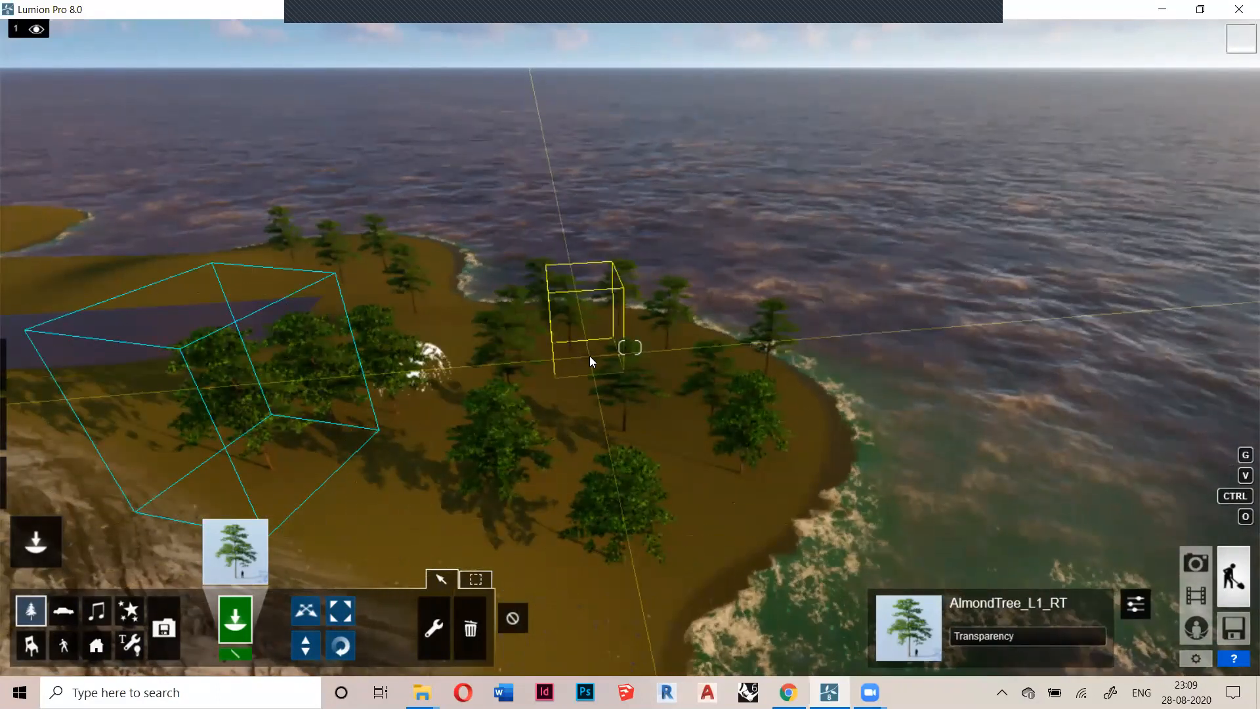
Lay out a mass placement line of AlmondTree_L1_RT trees between the dark rectangular pool and the far shoreline, roughly parallel to the pool
right_drag(590, 358, 446, 274)
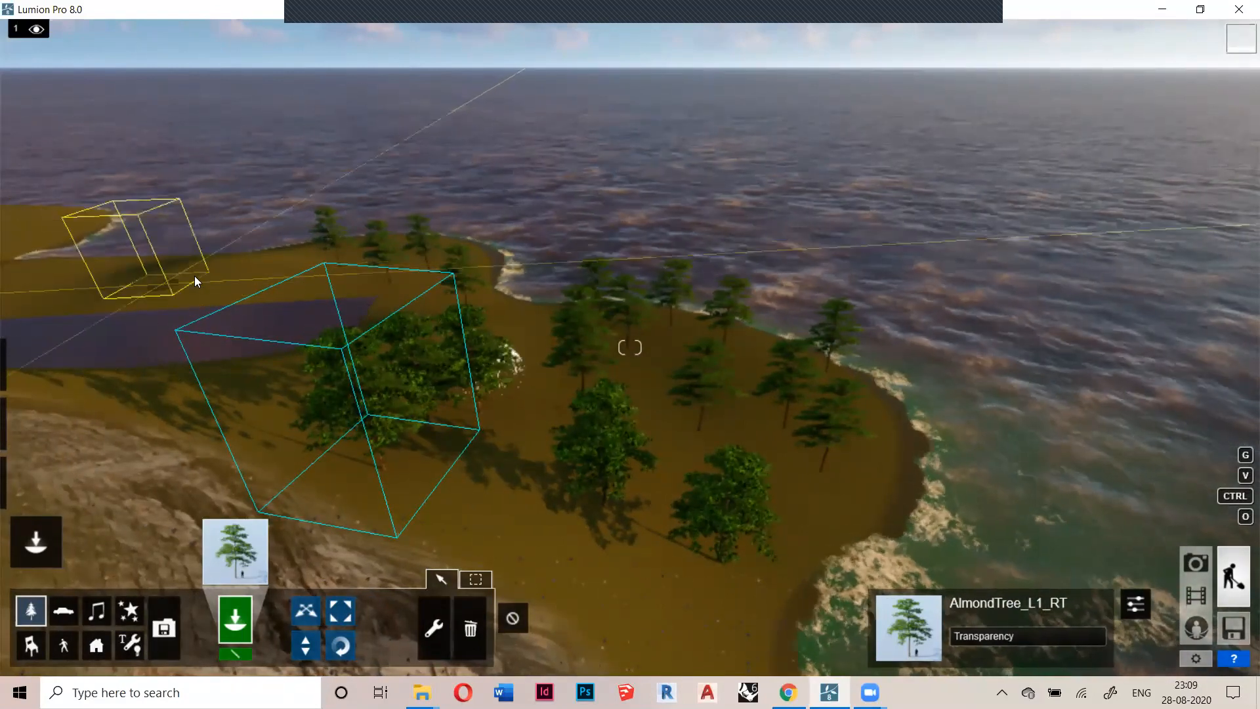
right_drag(586, 347, 571, 257)
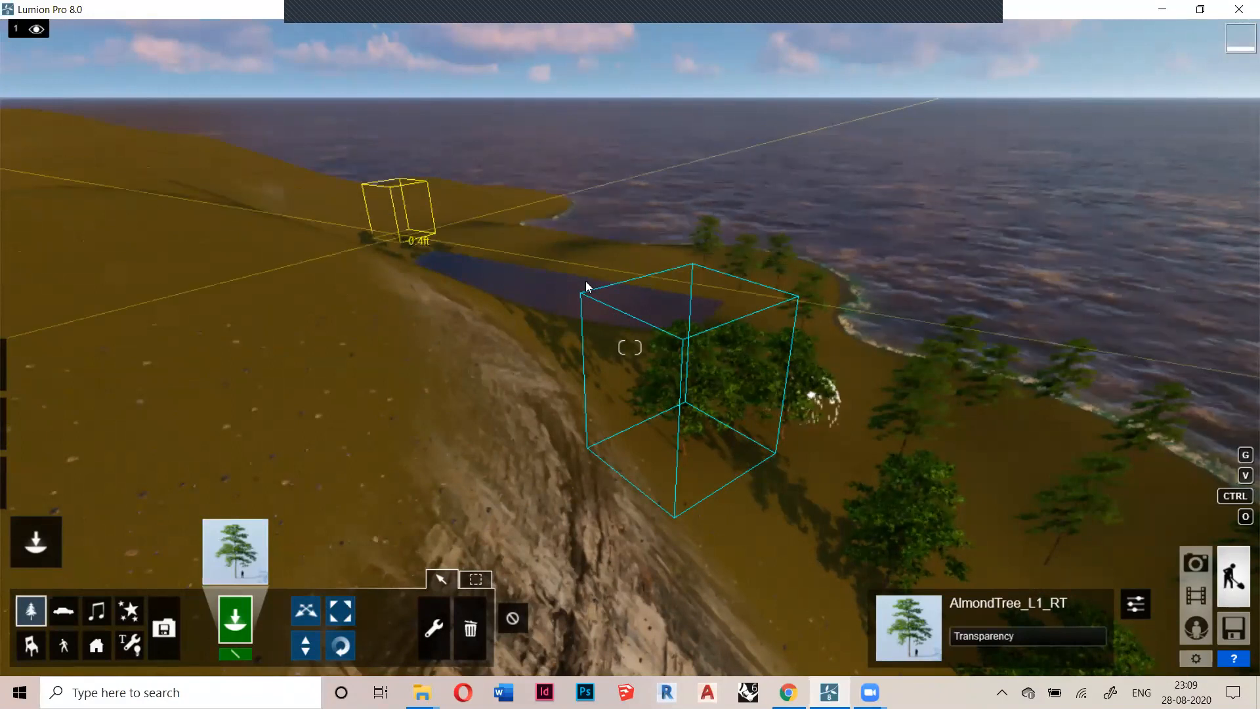
right_drag(586, 282, 610, 264)
key(w)
key(a)
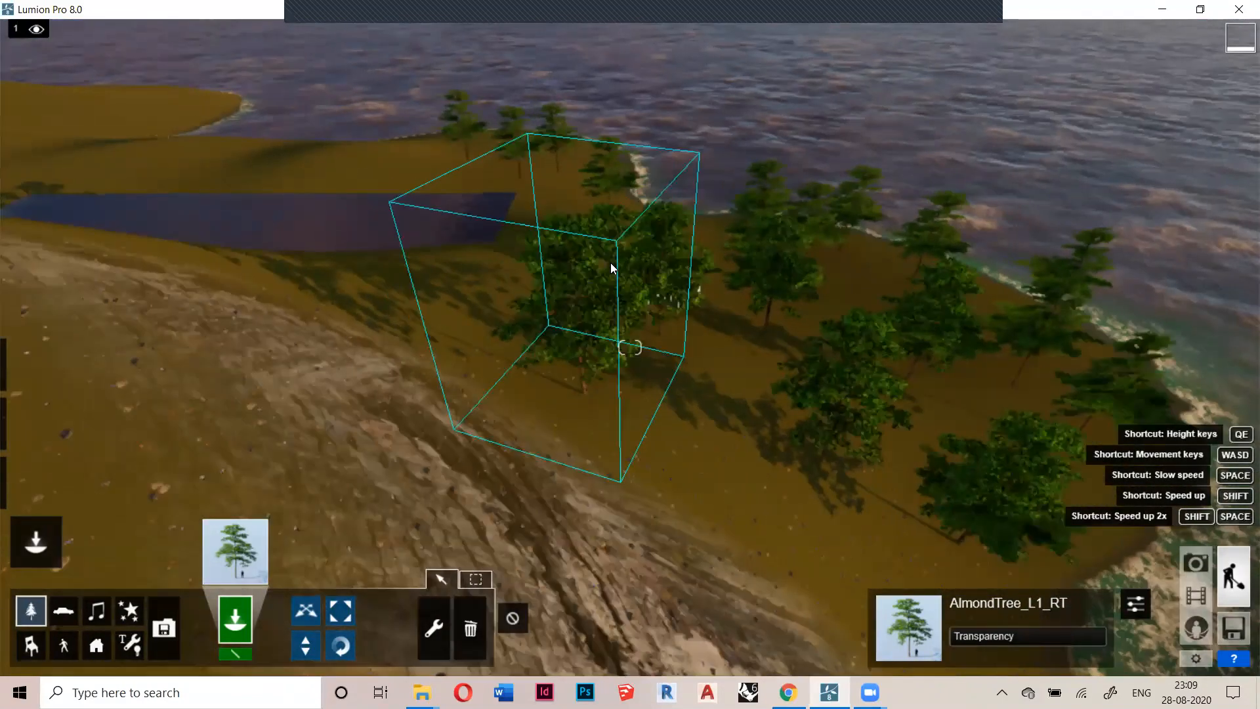
key(q)
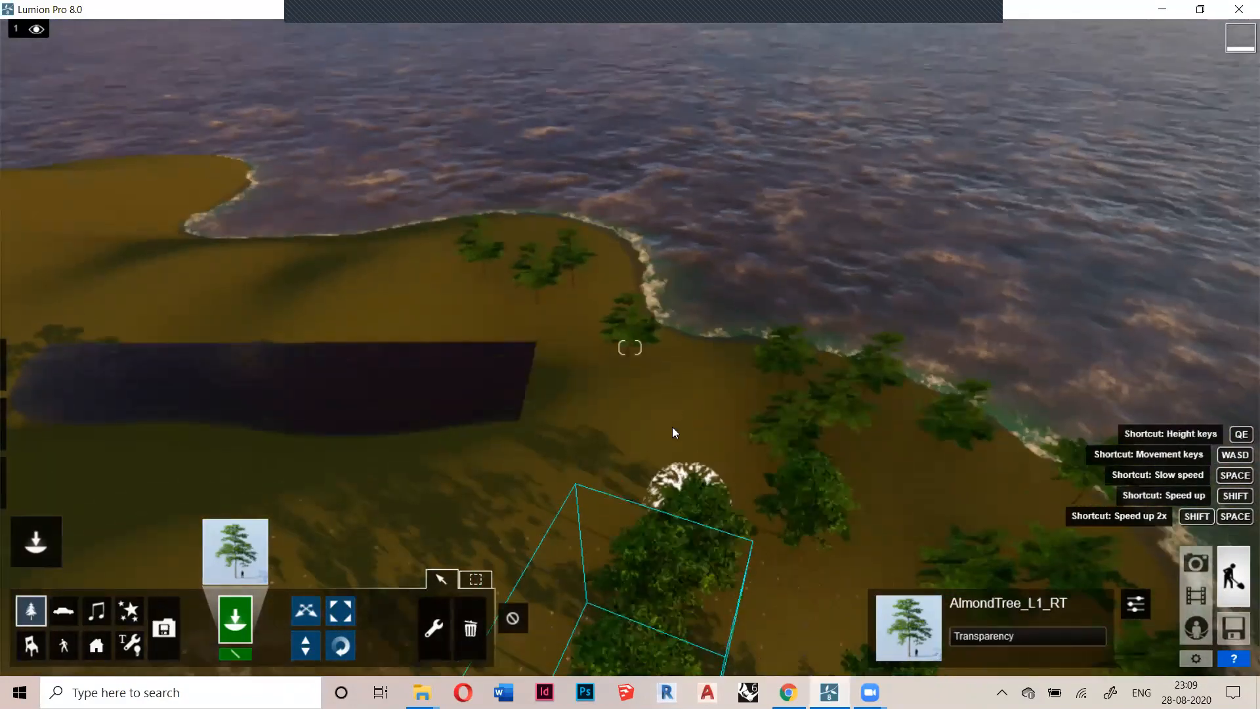
key(q)
key(s)
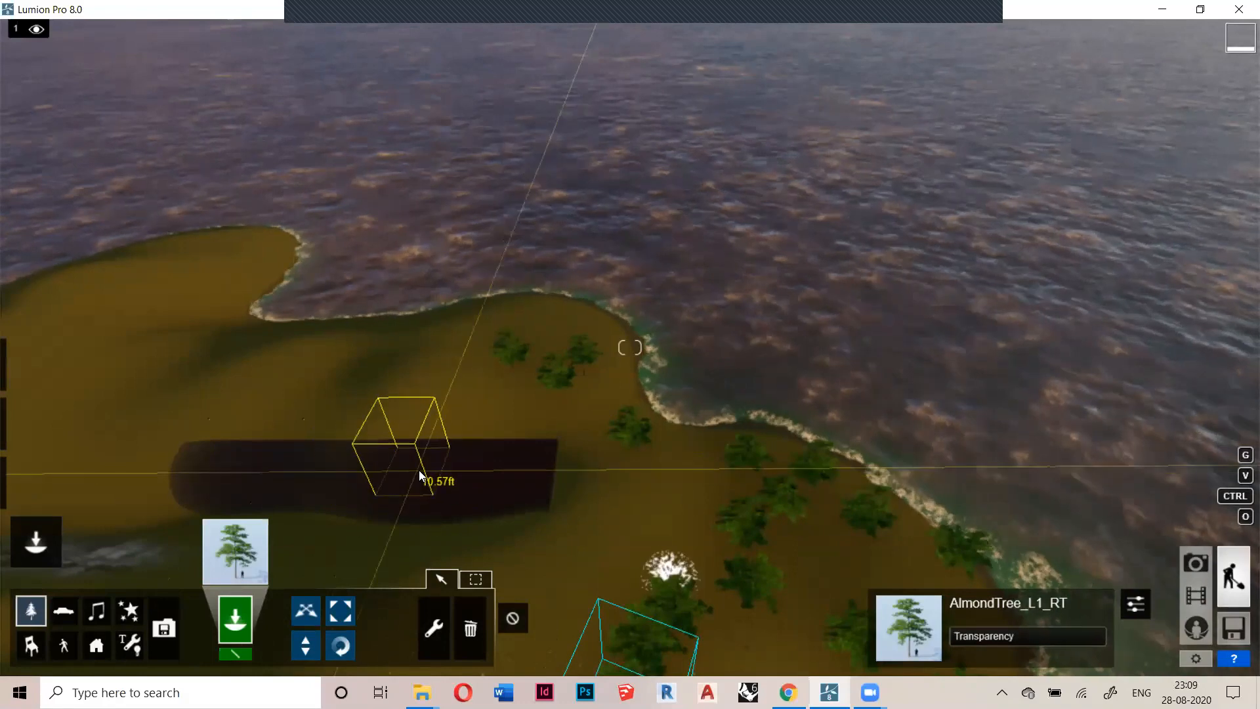
key(s)
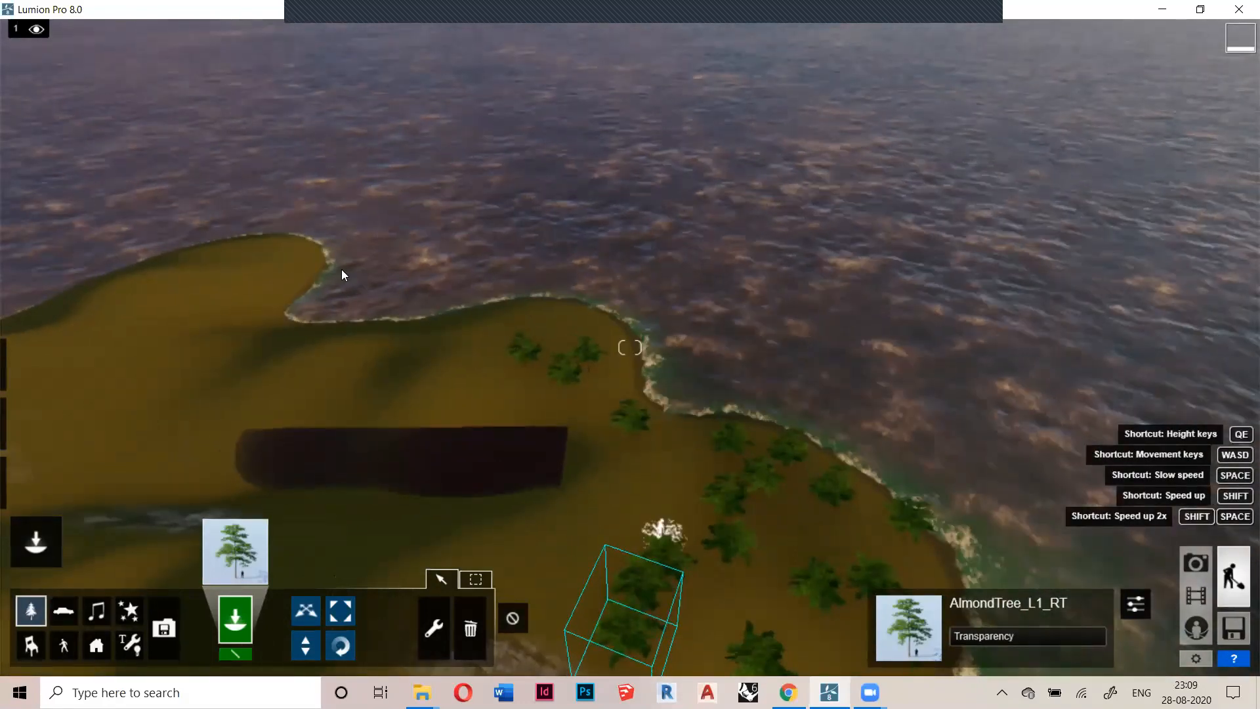
right_drag(599, 456, 617, 306)
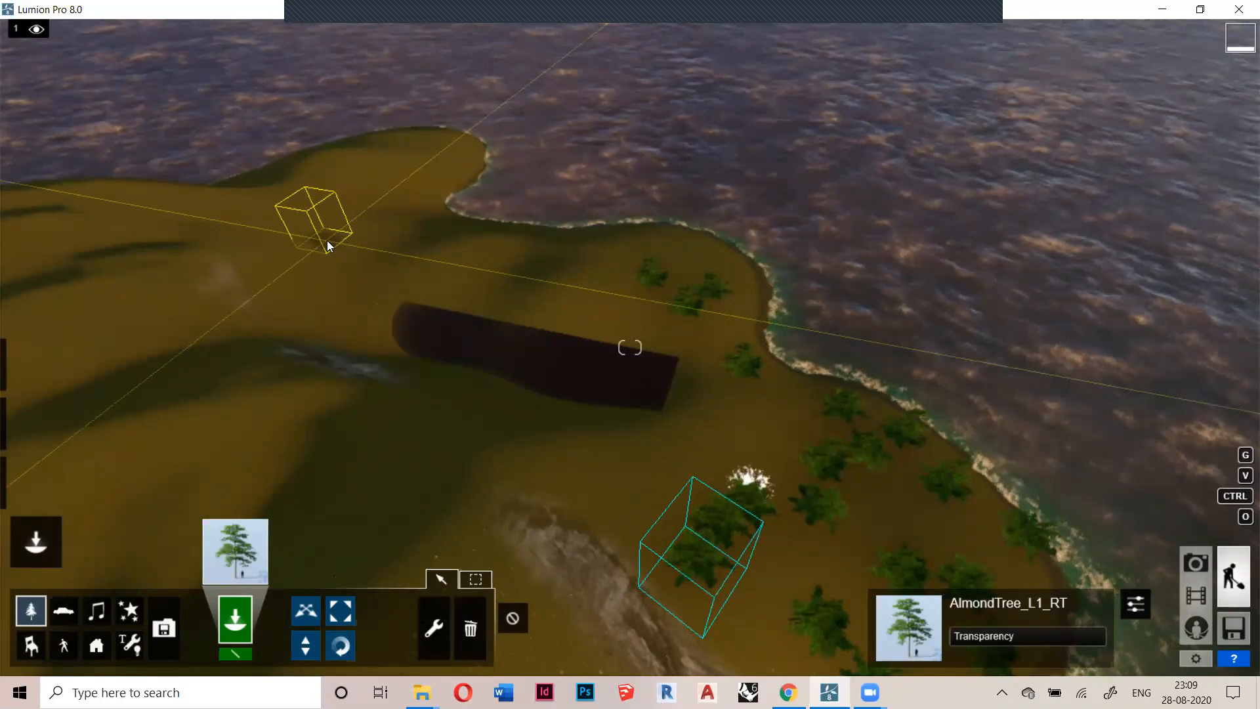
click(234, 655)
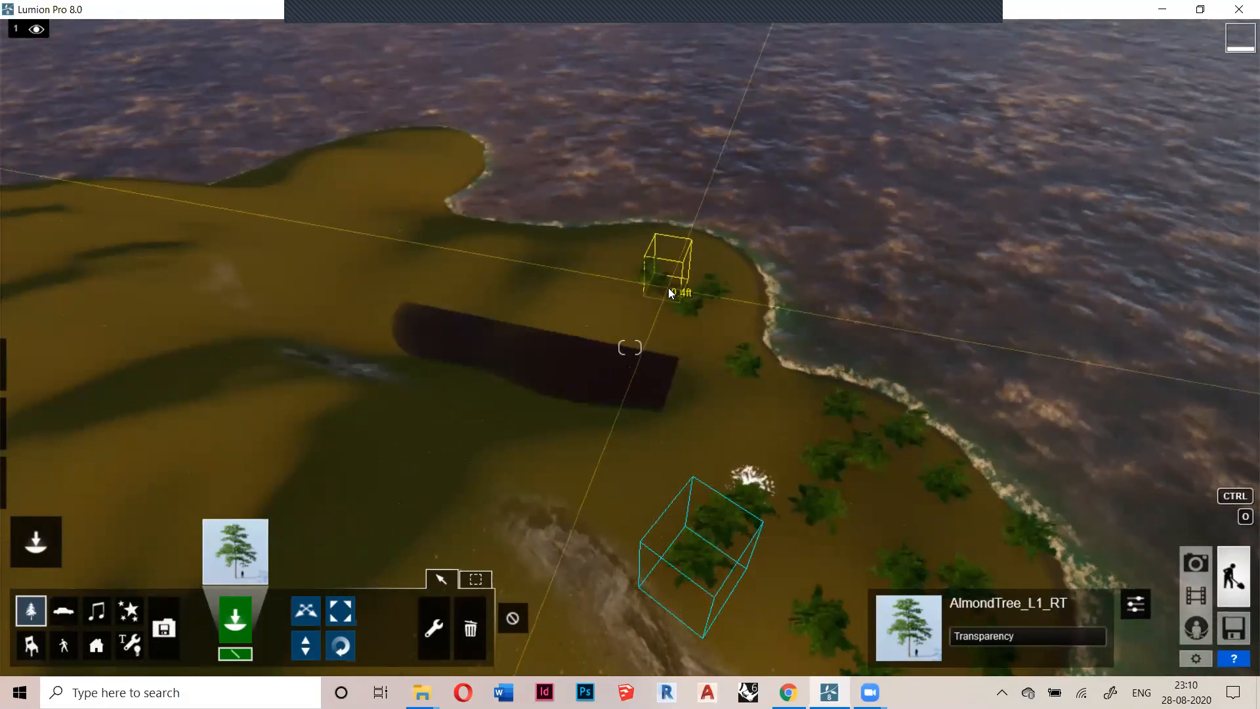
click(668, 287)
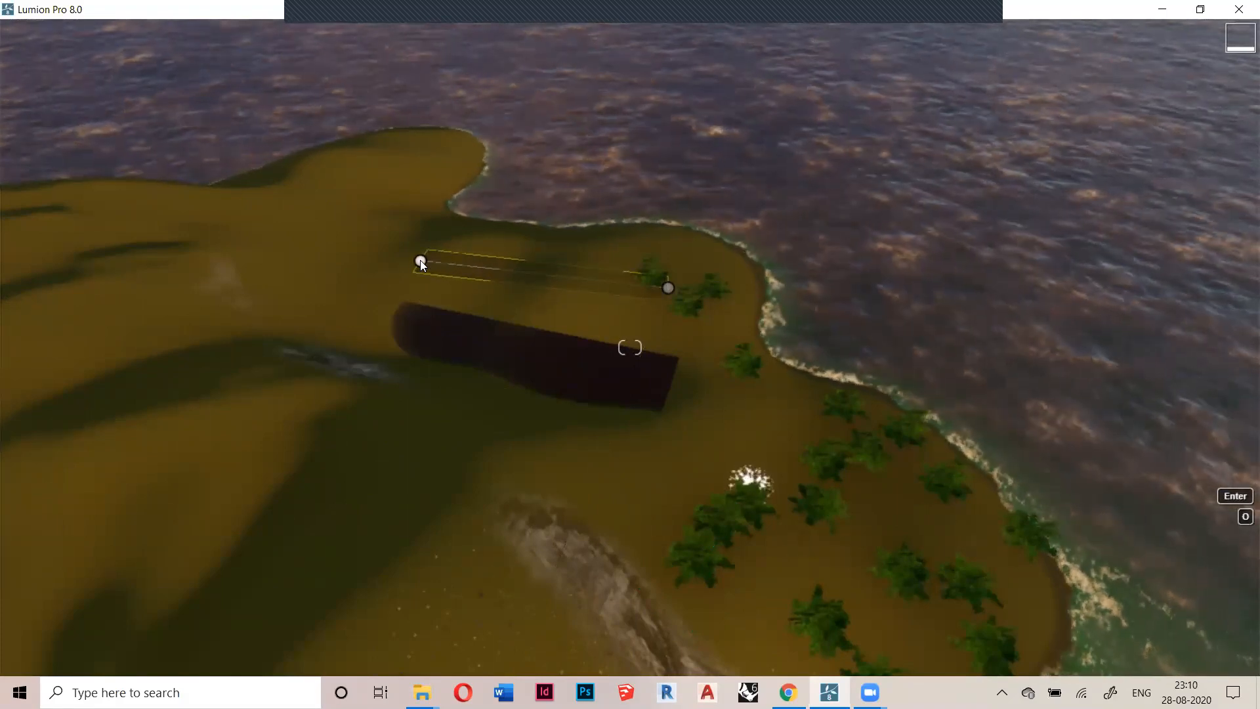
click(420, 260)
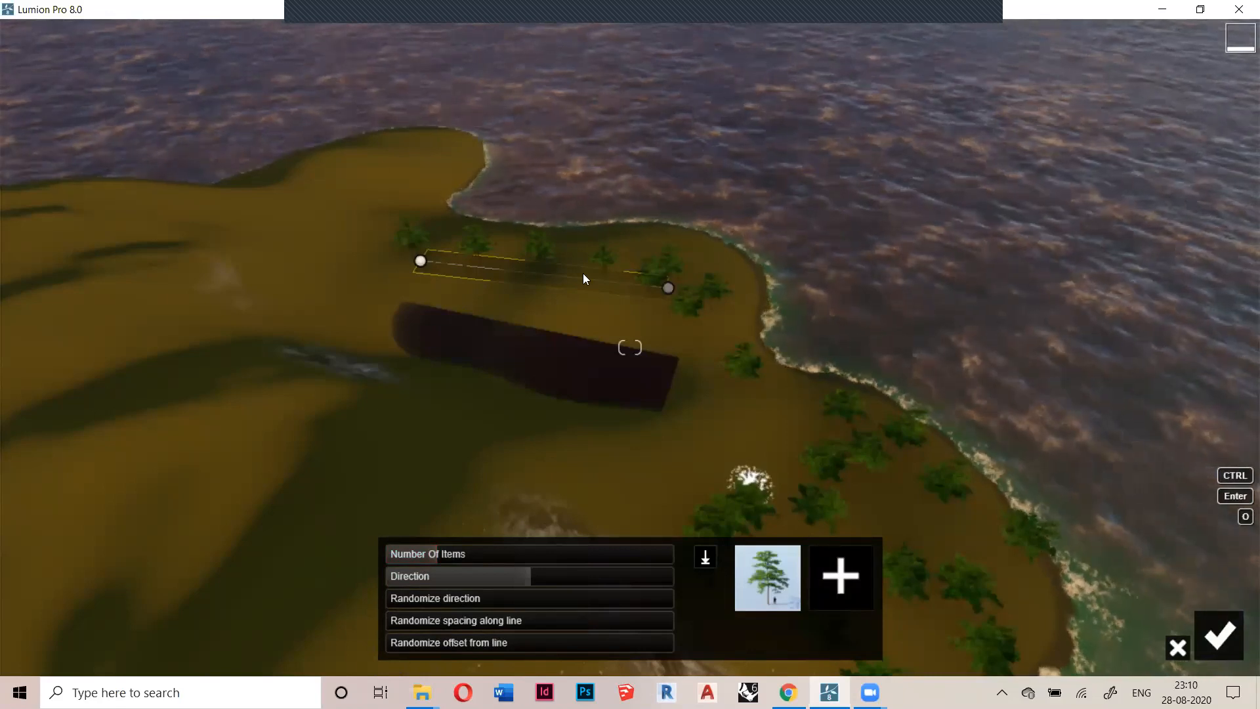
Slightly raise the number of items on the tree line and set their direction to about 32°
mouse_move(437, 555)
mouse_down()
mouse_move(522, 553)
mouse_move(452, 551)
mouse_up()
mouse_move(575, 582)
mouse_down()
mouse_move(631, 576)
mouse_move(495, 575)
mouse_move(609, 577)
mouse_move(594, 568)
mouse_up()
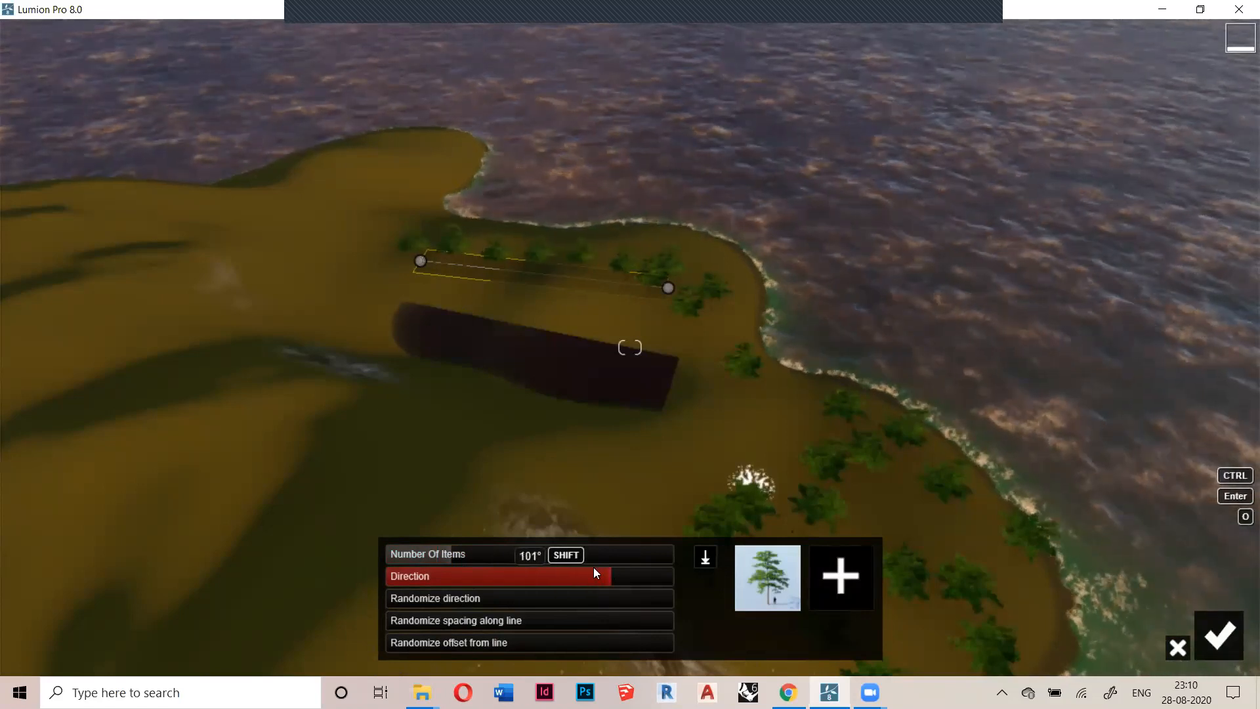
drag(502, 570, 564, 559)
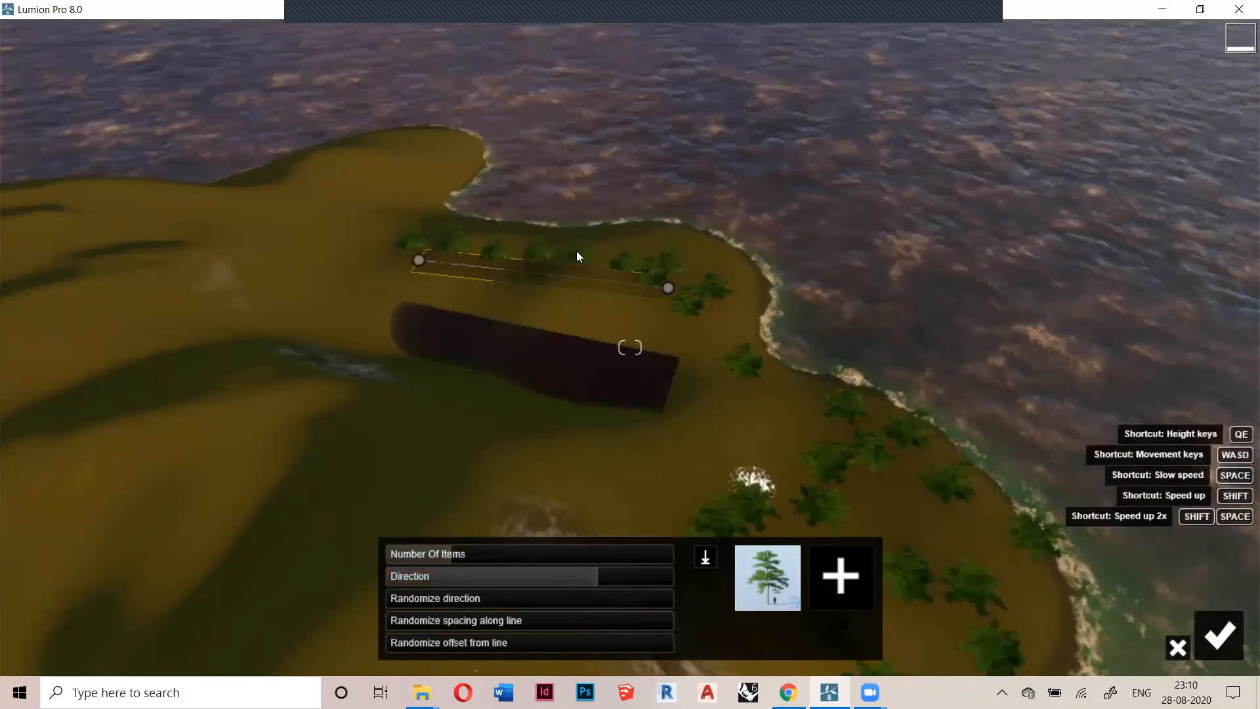
scroll(573, 249, up, 5)
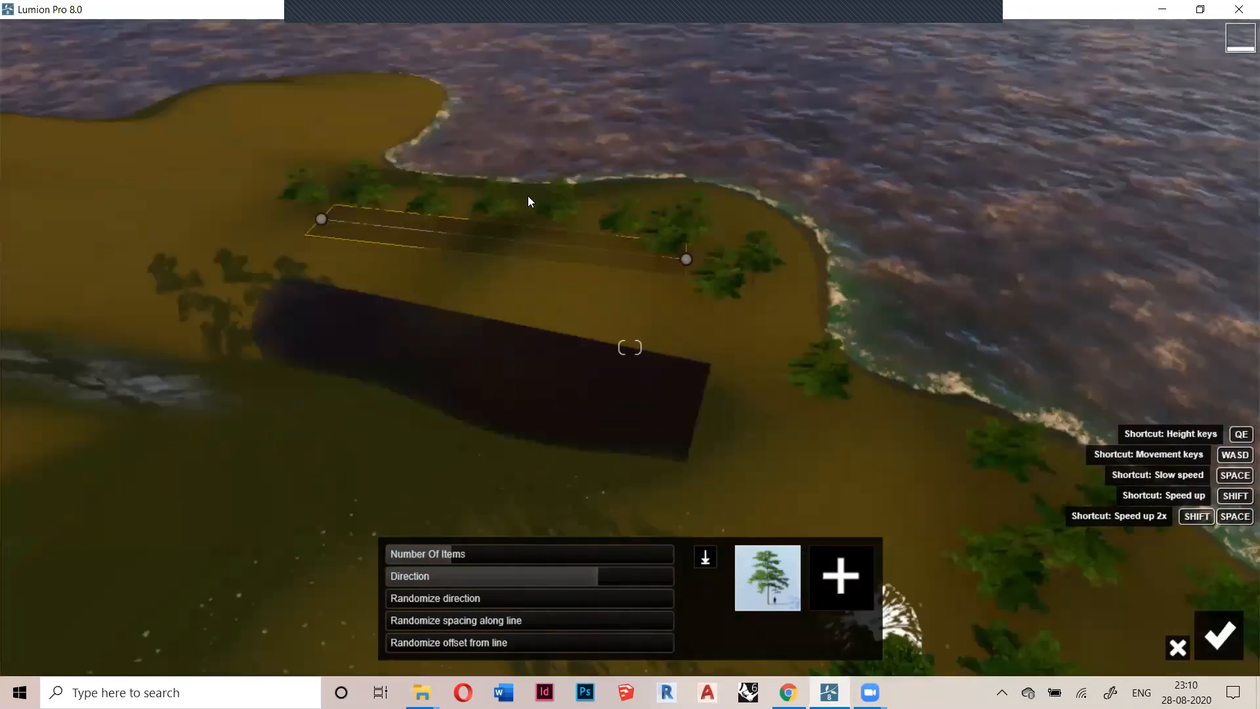
drag(590, 570, 540, 575)
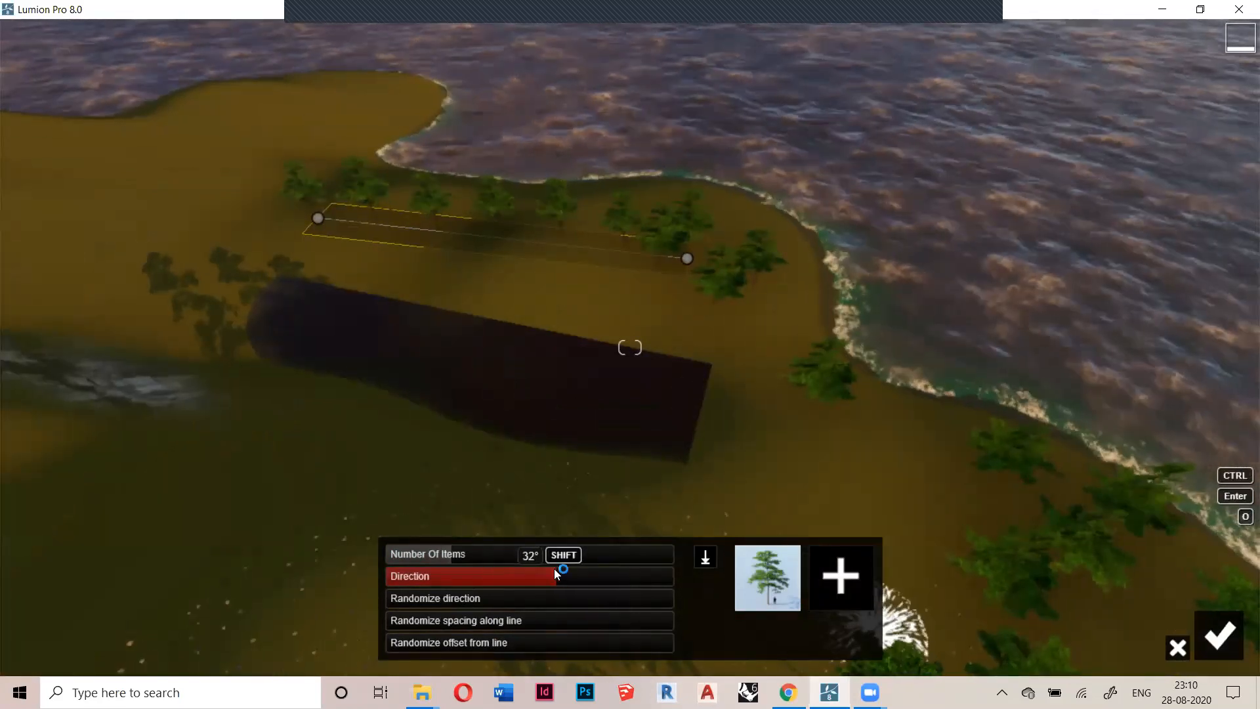
Randomize the line trees' direction strongly and their spacing along the line moderately
drag(453, 594, 579, 596)
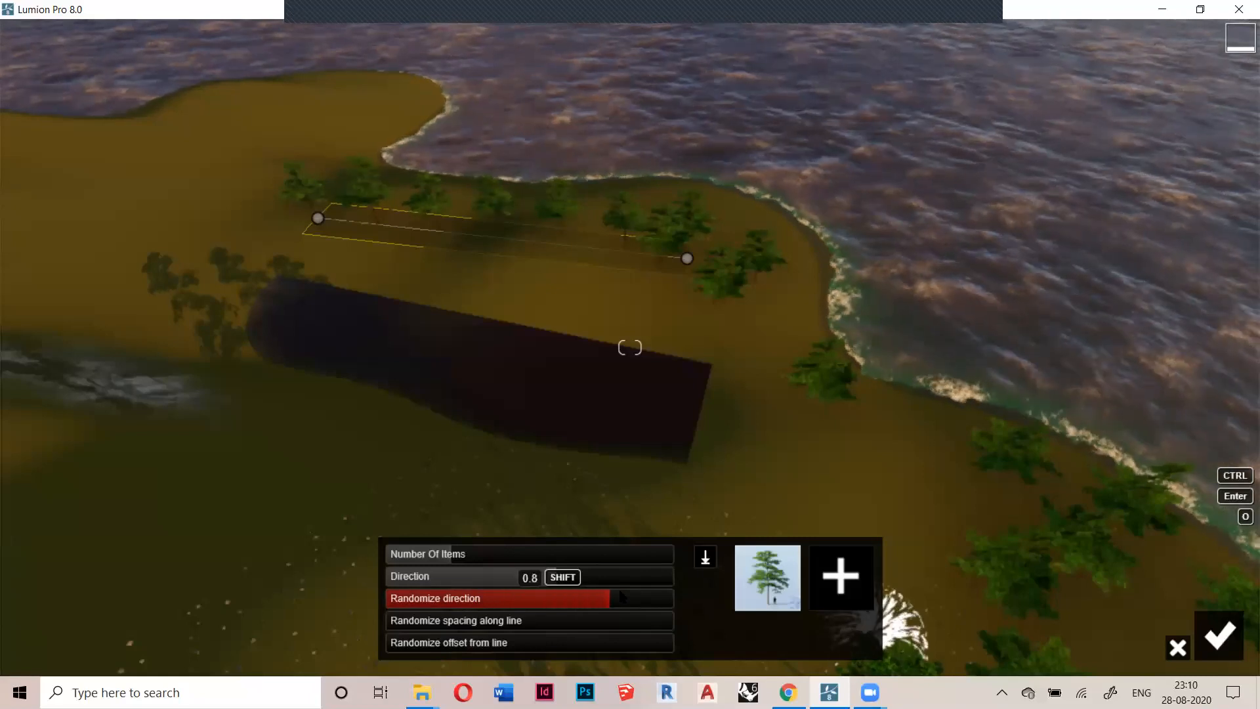
drag(632, 593, 631, 594)
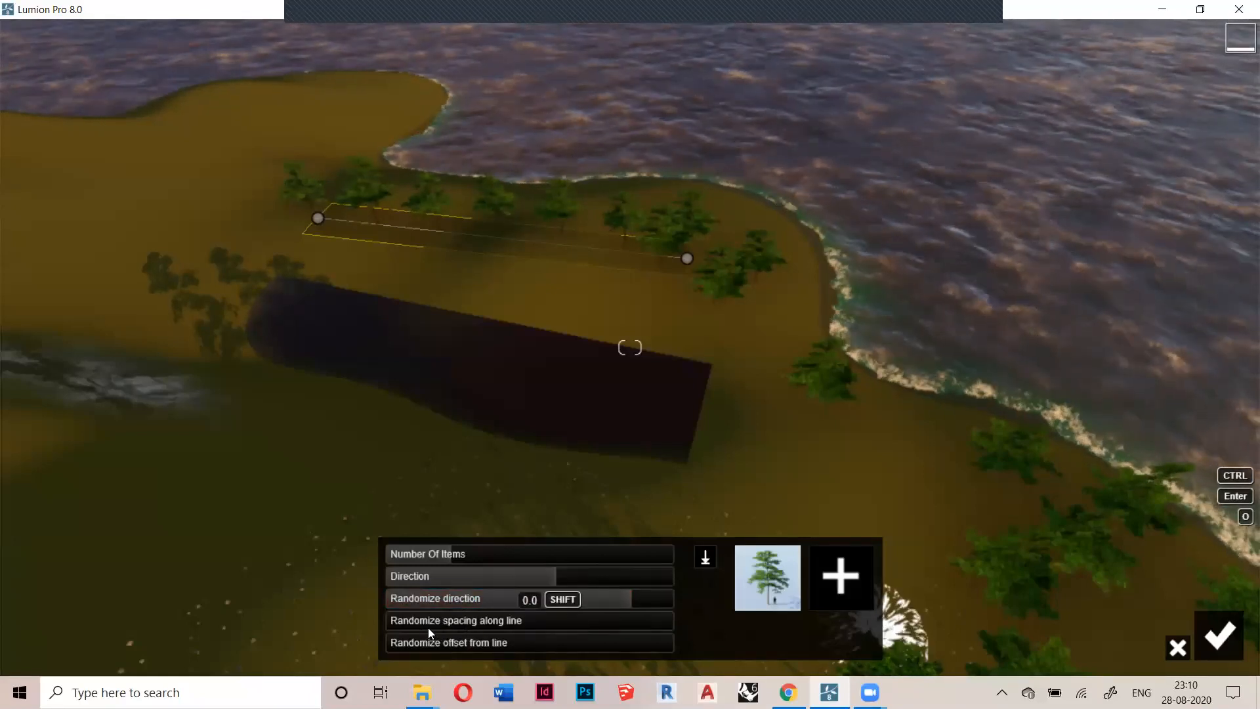
drag(416, 624, 468, 621)
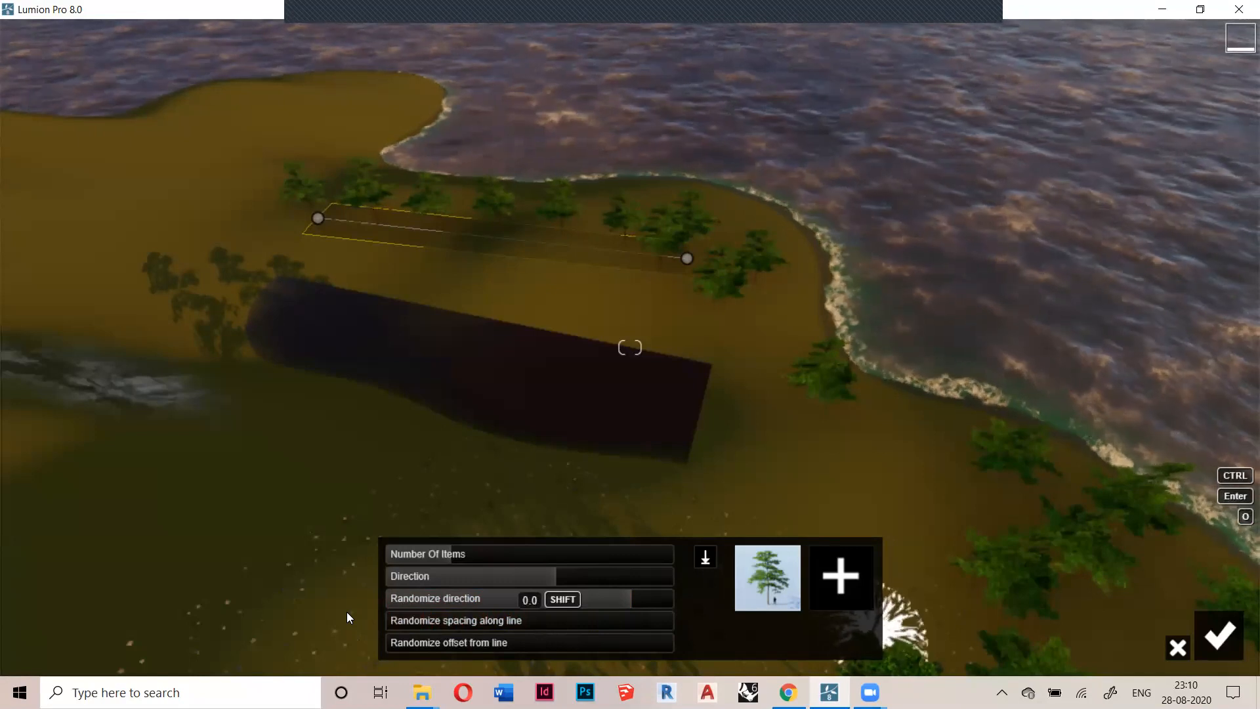
drag(420, 617, 376, 615)
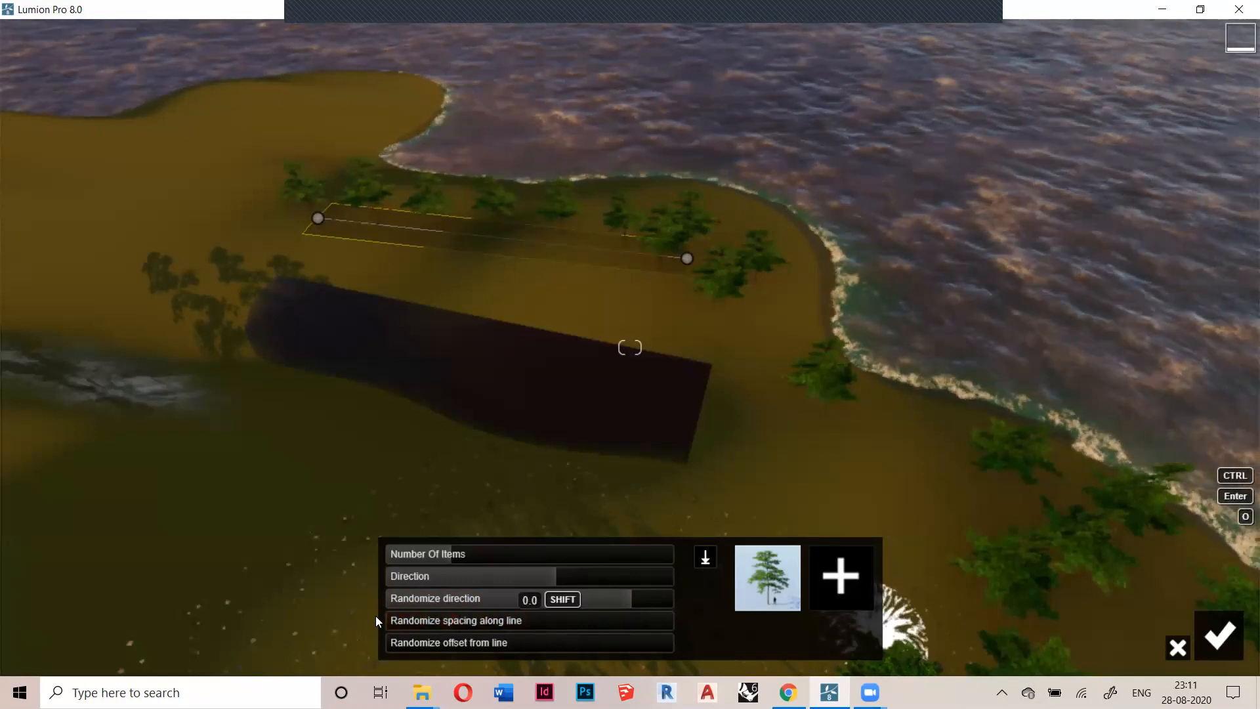
drag(566, 621, 474, 617)
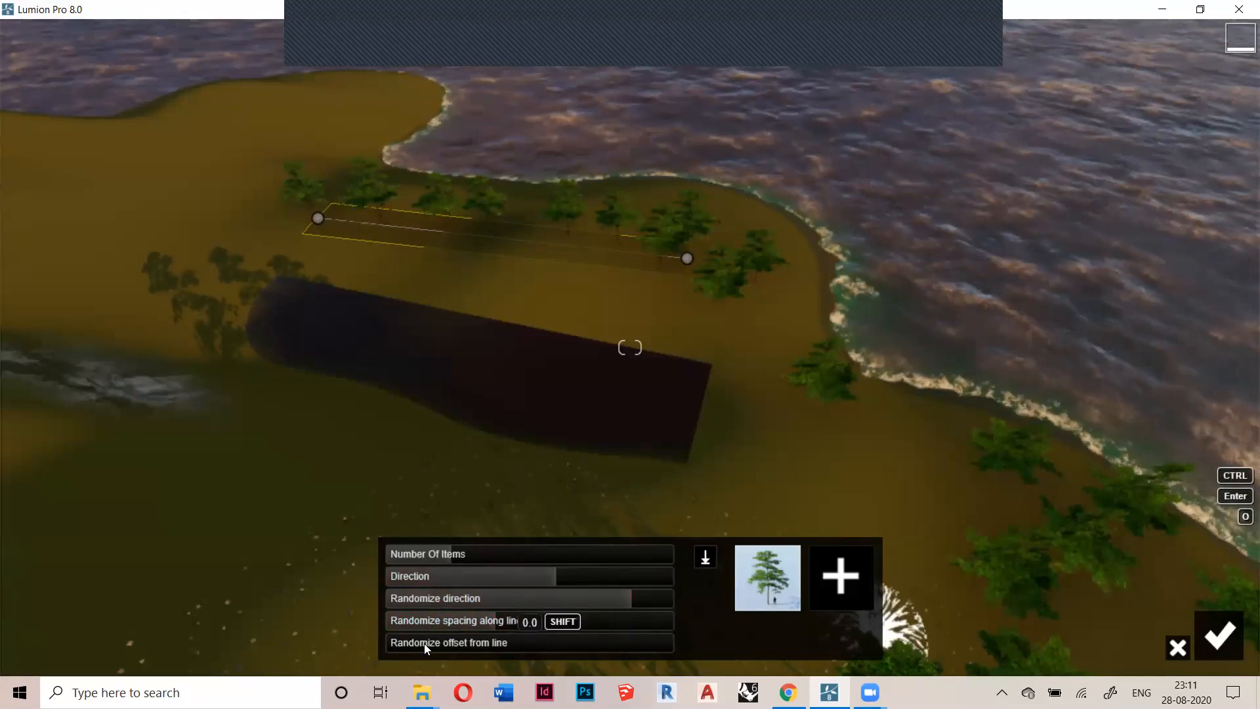
Randomize the trees' offset from the line strongly so they scatter across the pool and the shoreline
click(403, 646)
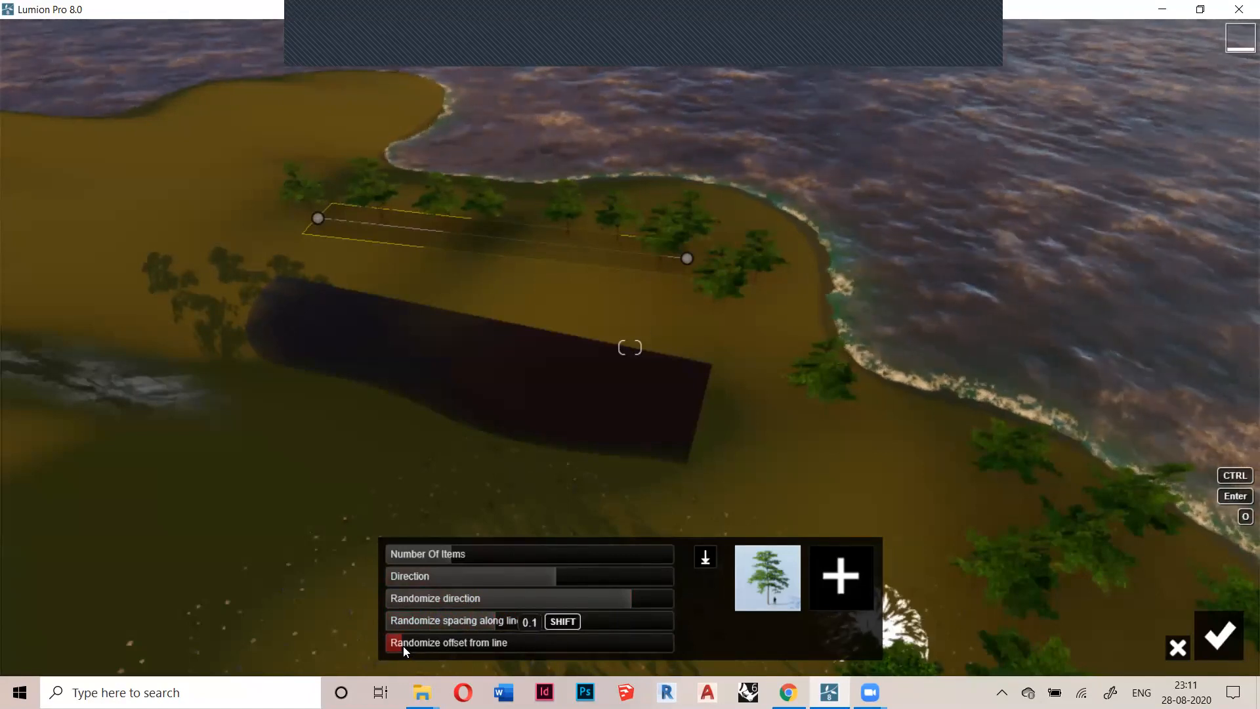
drag(403, 645, 636, 614)
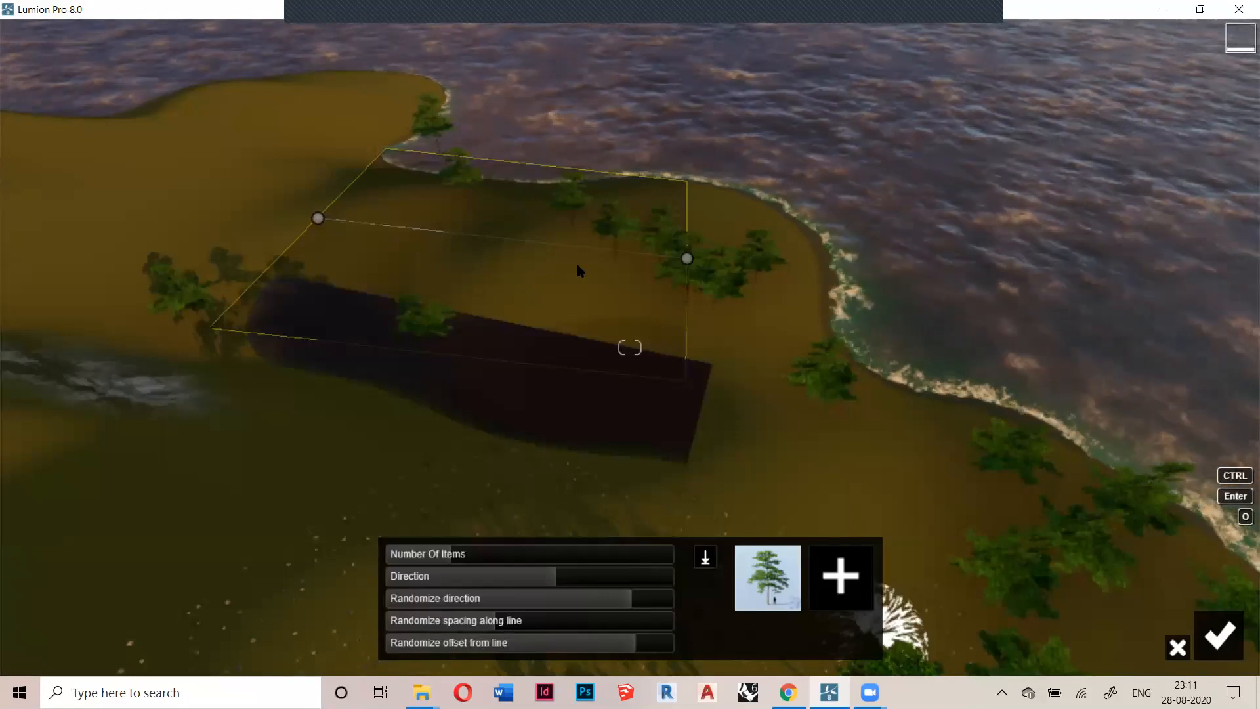
right_drag(655, 217, 748, 123)
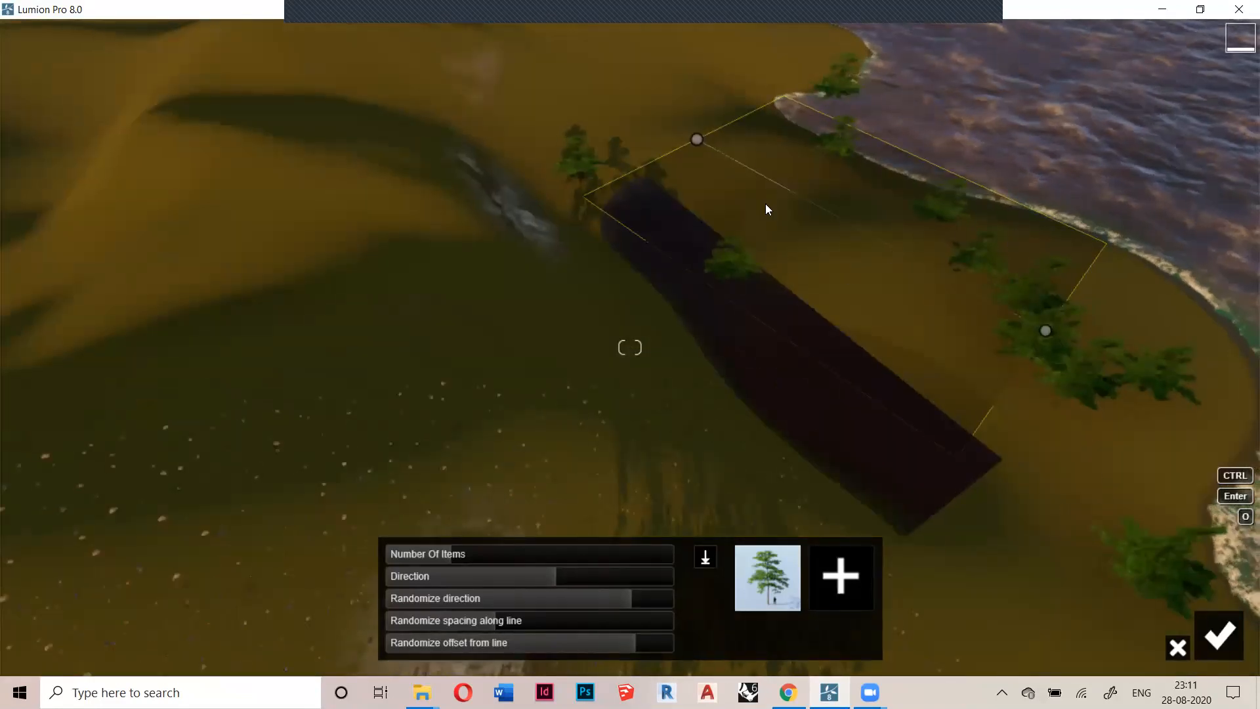
Reduce the tree line's random offset to 1.4 and confirm the mass placement
drag(628, 642, 594, 646)
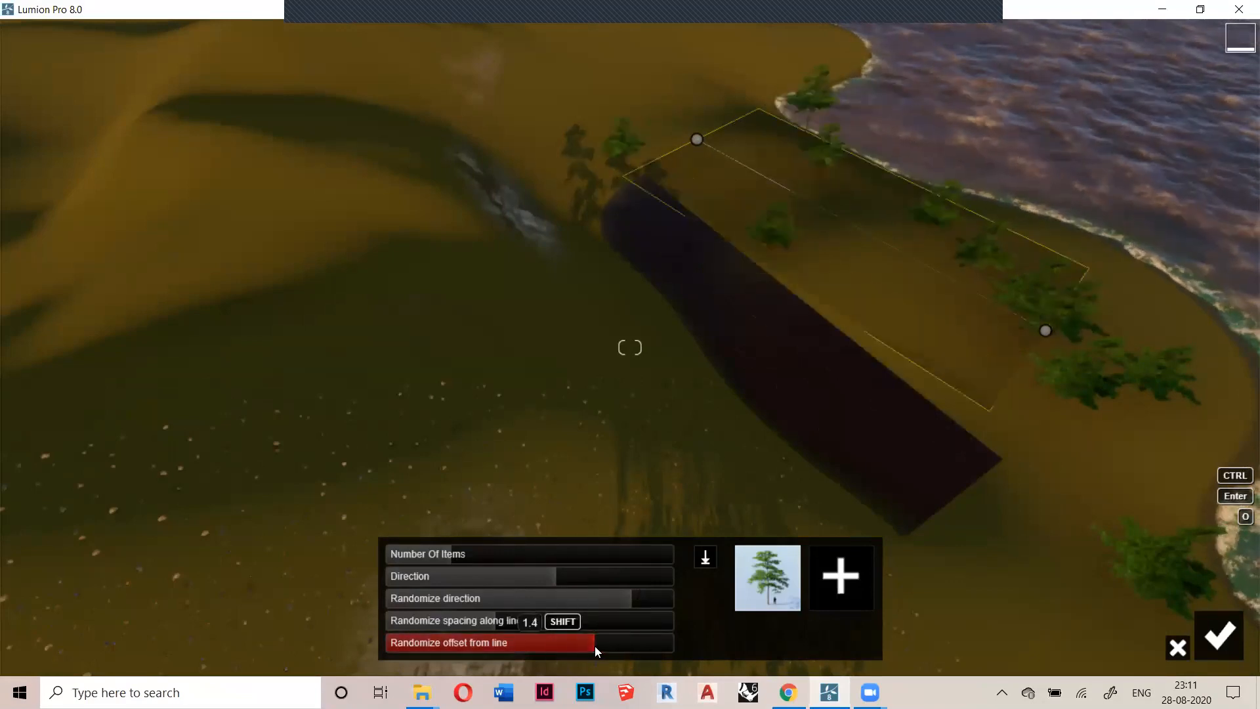
click(1219, 635)
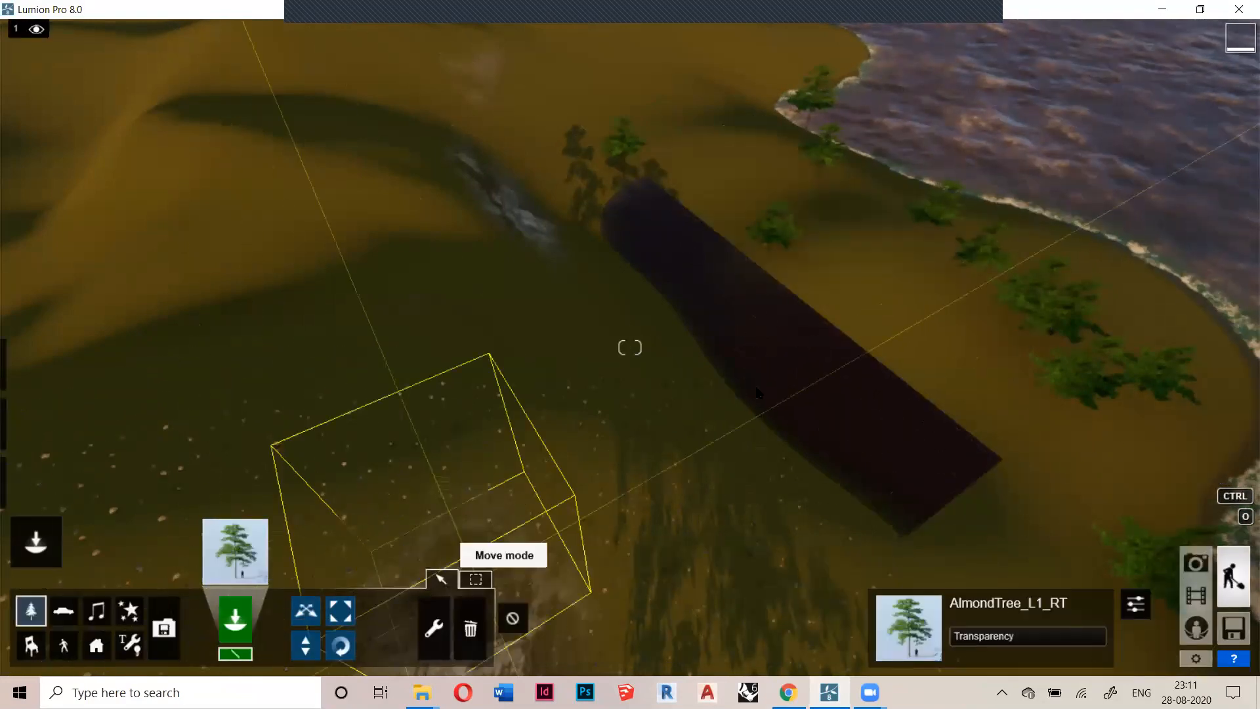
Lay out a second mass placement line of AlmondTree_L1_RT trees between the dark pool and the shoreline
click(1064, 392)
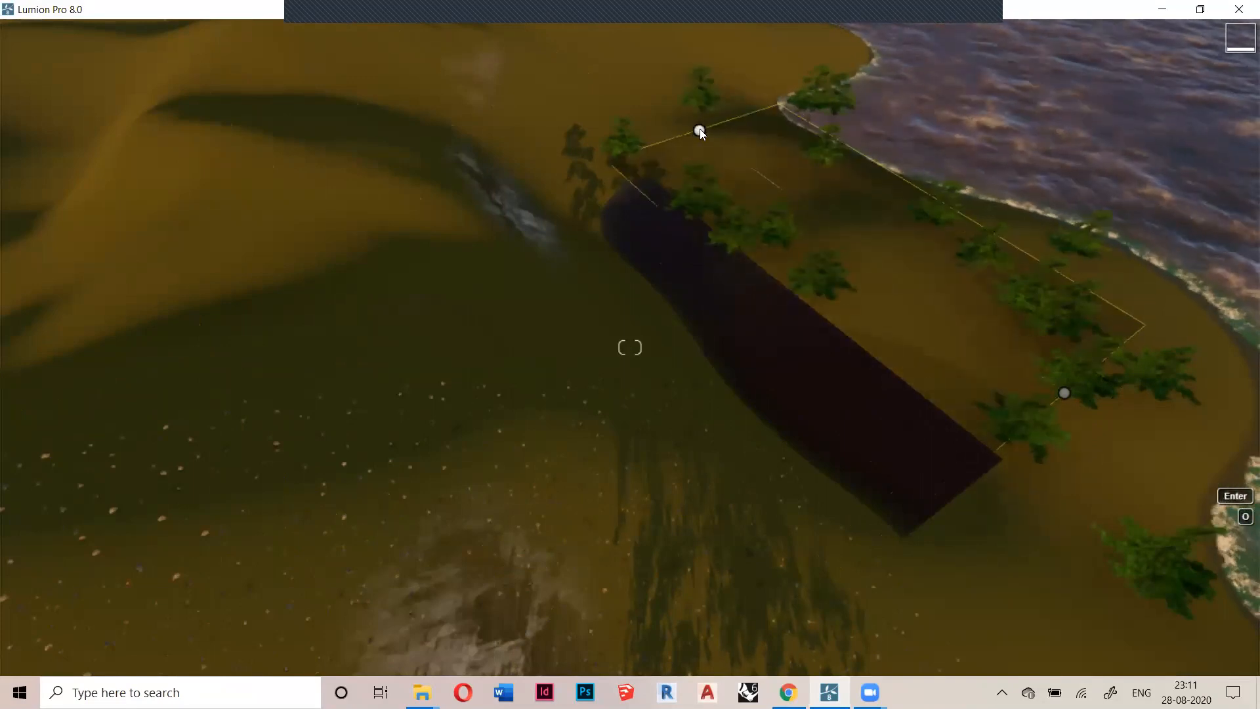
click(700, 130)
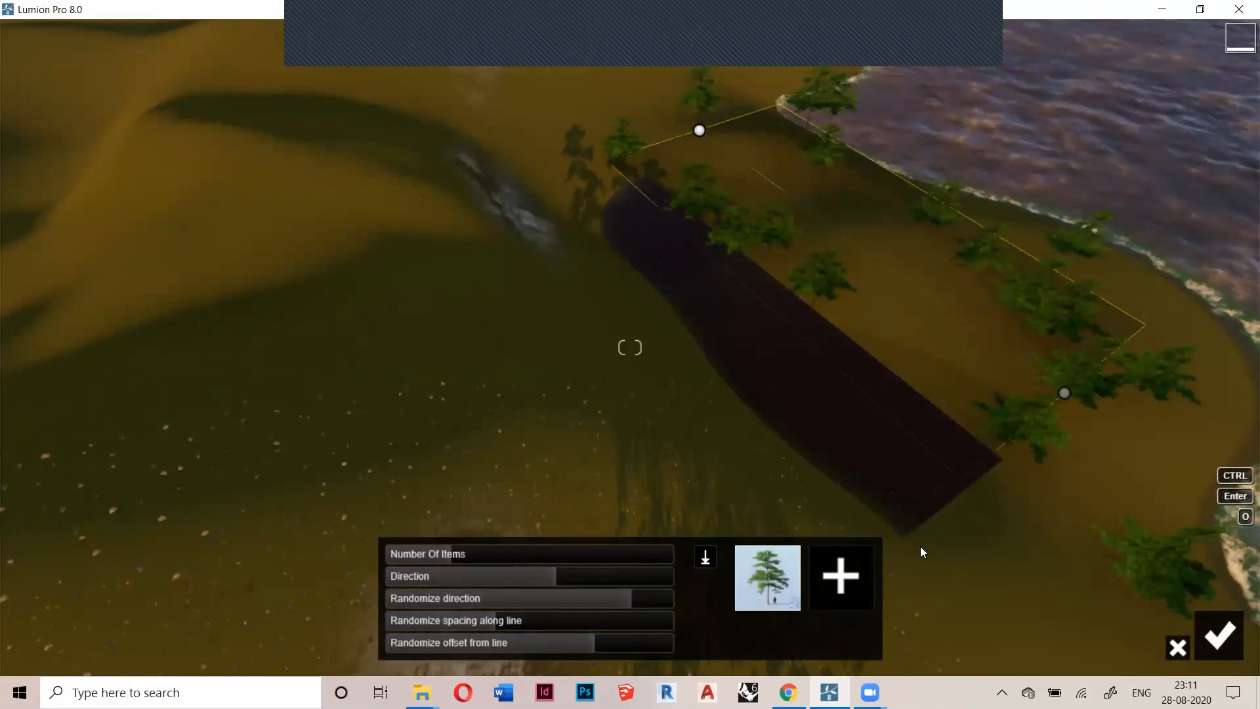
Add three more trees to the line's mix: a wide-crowned green tree, a round-crowned grey-green tree and AlmondTree_L1_RT again
click(842, 578)
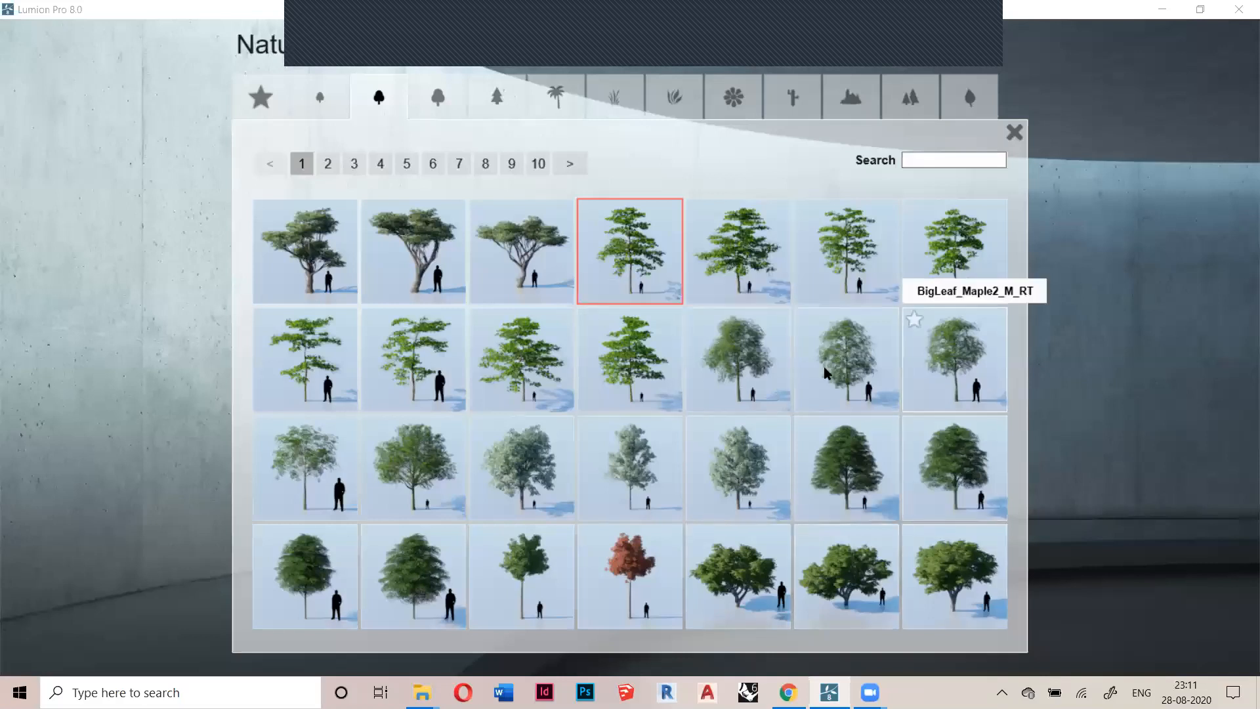
click(551, 373)
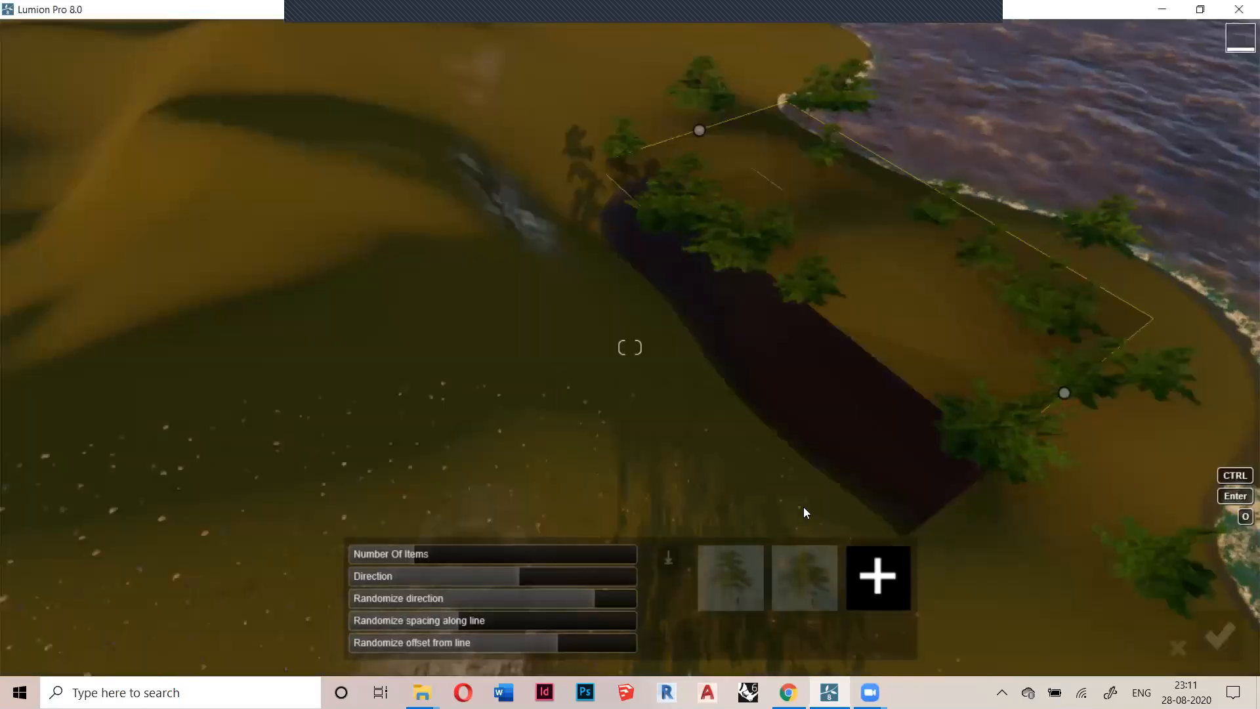
click(873, 570)
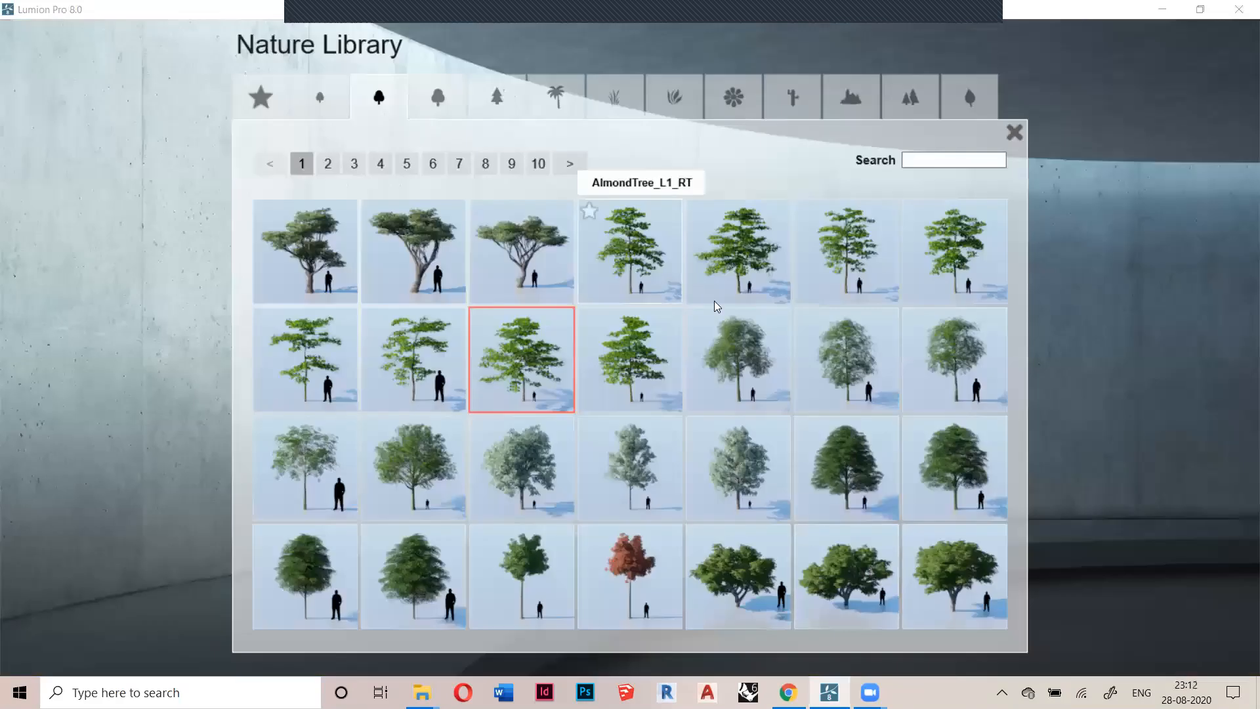
click(734, 344)
click(906, 578)
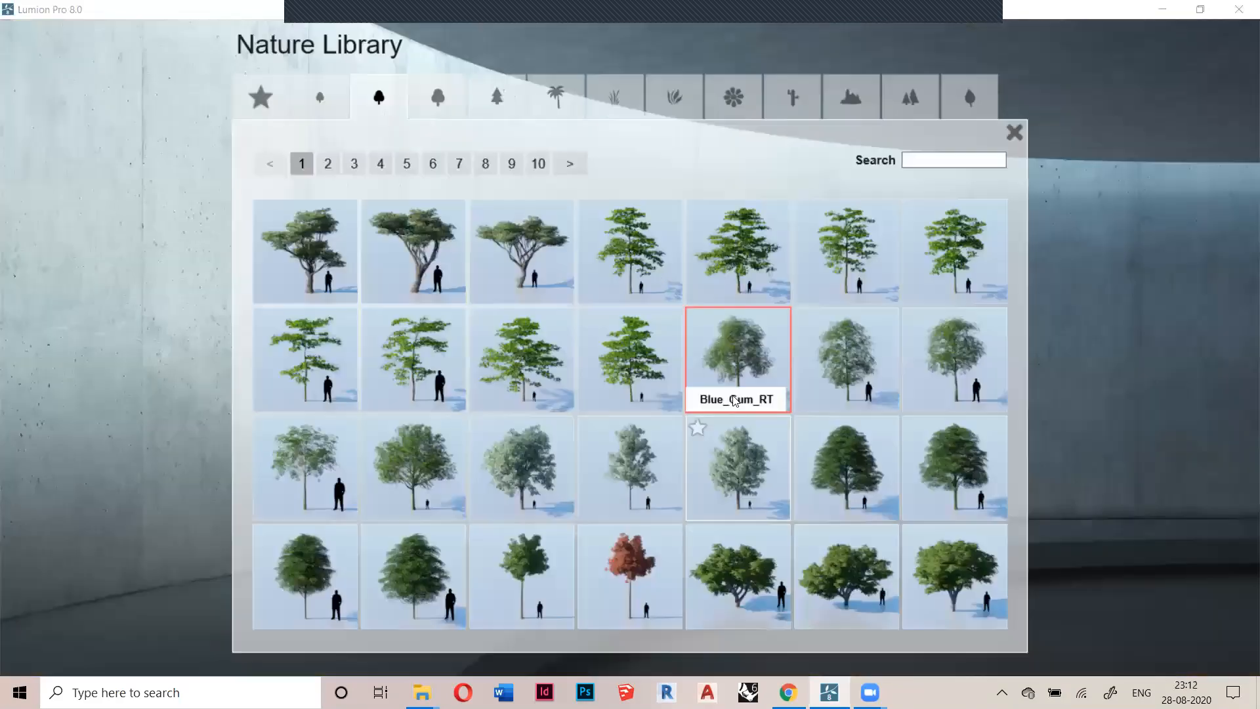
click(662, 253)
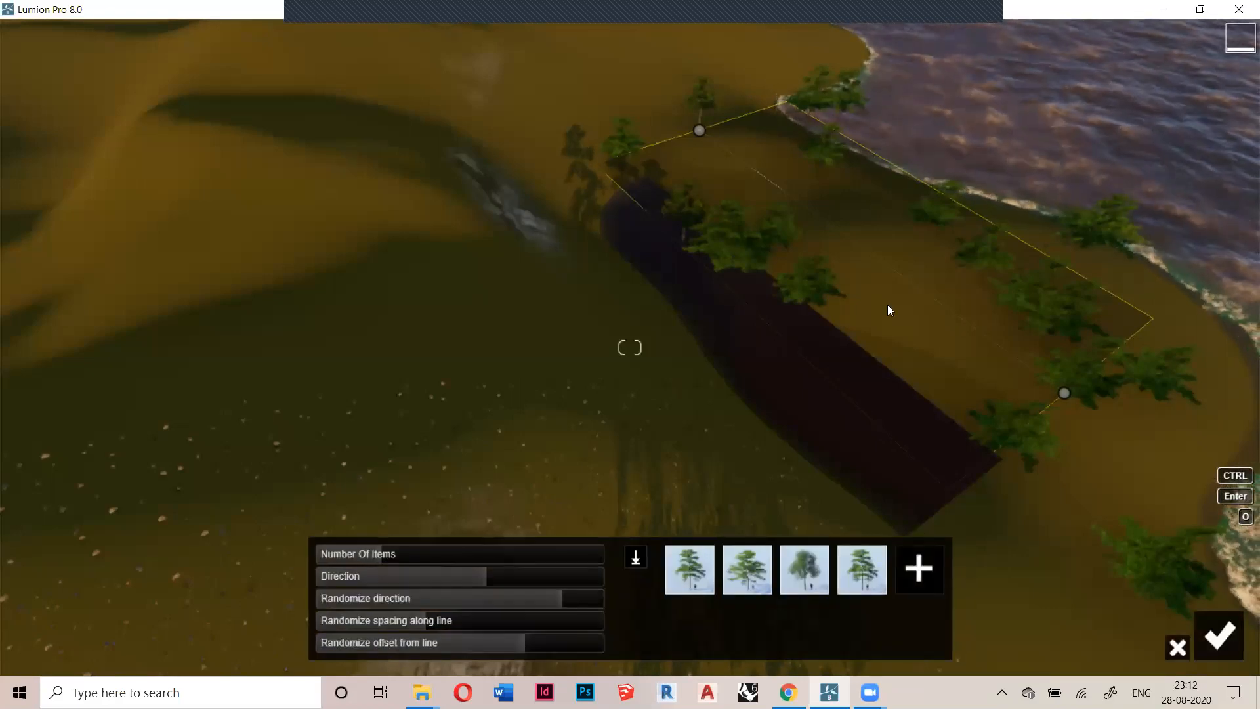
Raise the number of items on the line moderately for a denser row of mixed trees beside the pool
mouse_move(429, 558)
mouse_down()
mouse_move(453, 557)
mouse_move(436, 554)
mouse_up()
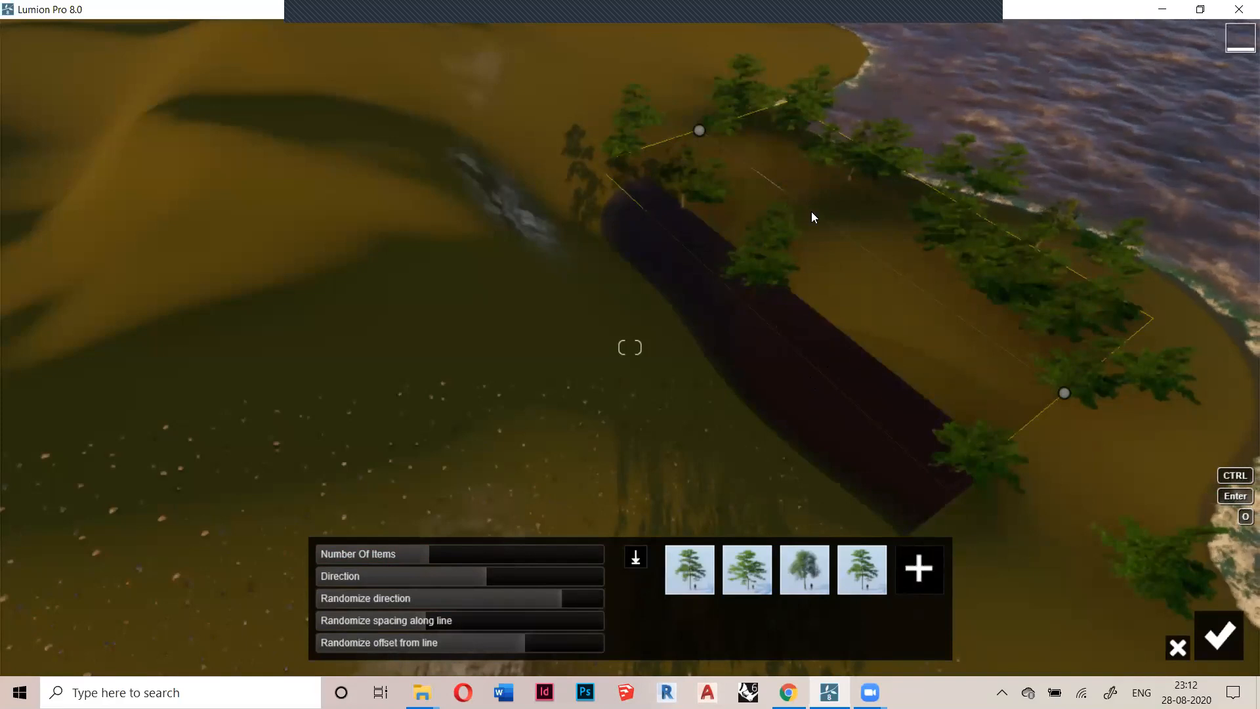
right_drag(889, 305, 727, 316)
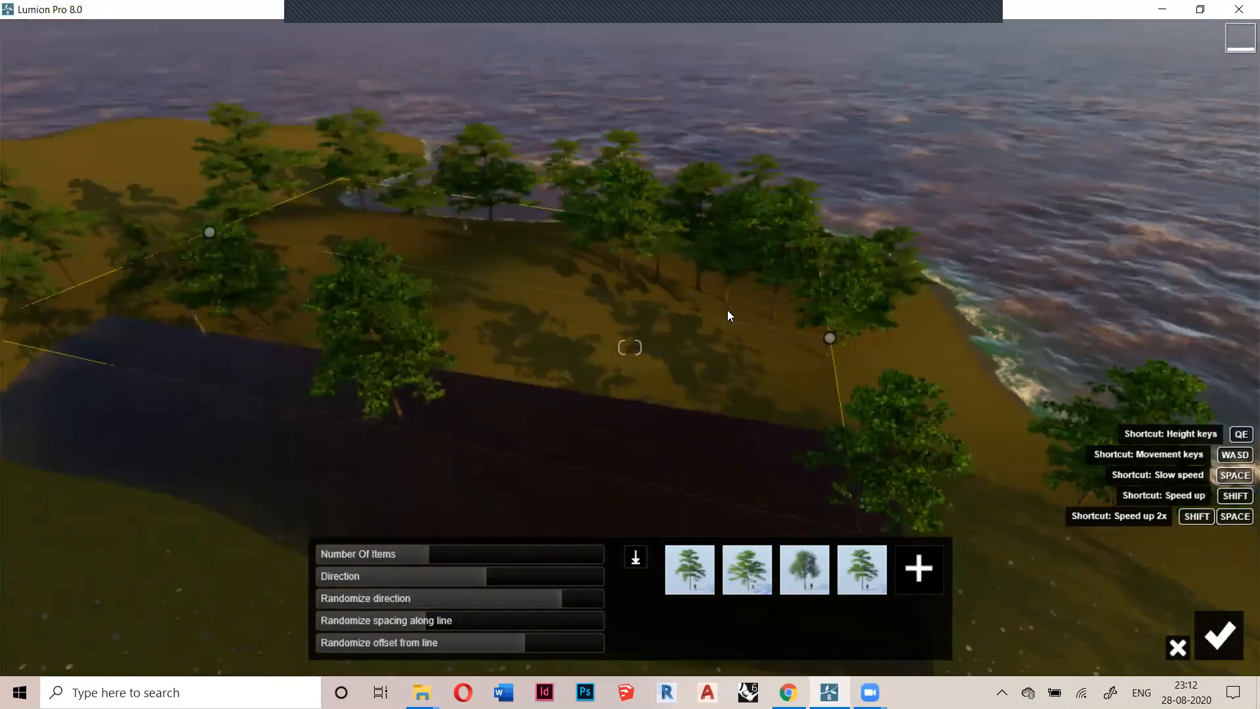
right_drag(616, 310, 650, 350)
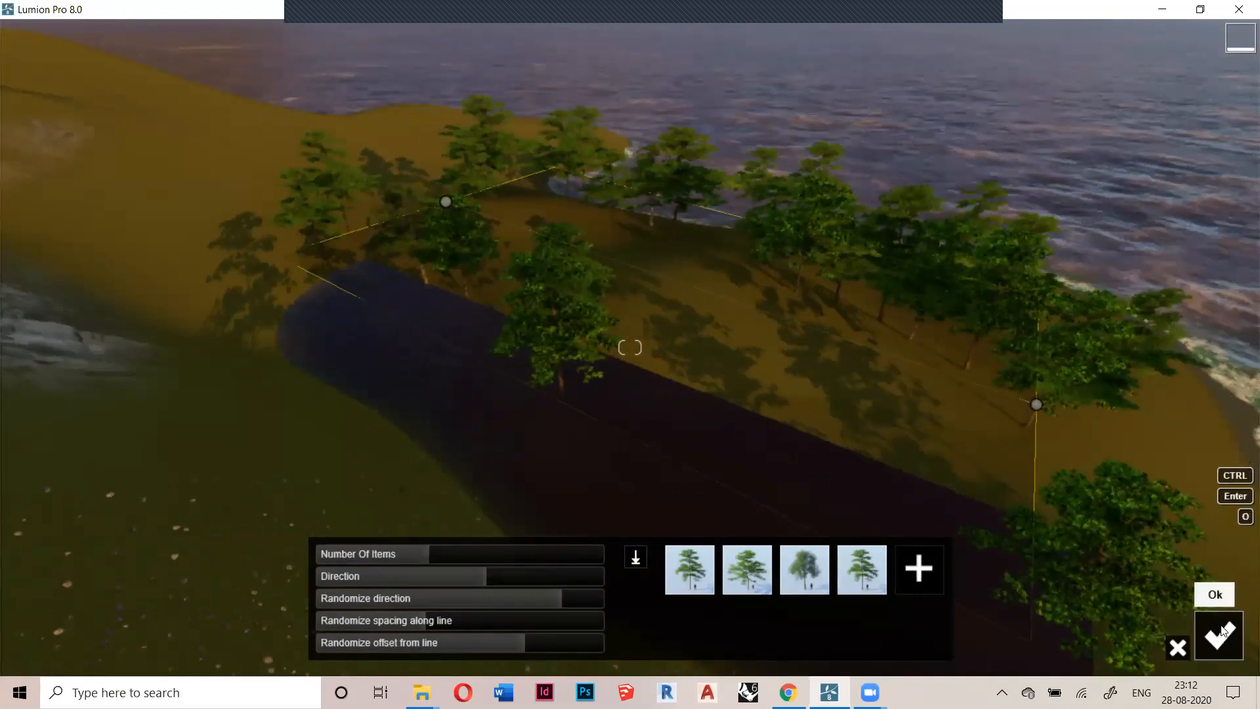
Extend the tree line with four more points, curving past the pool and along the coast to the headland's tip
key(q)
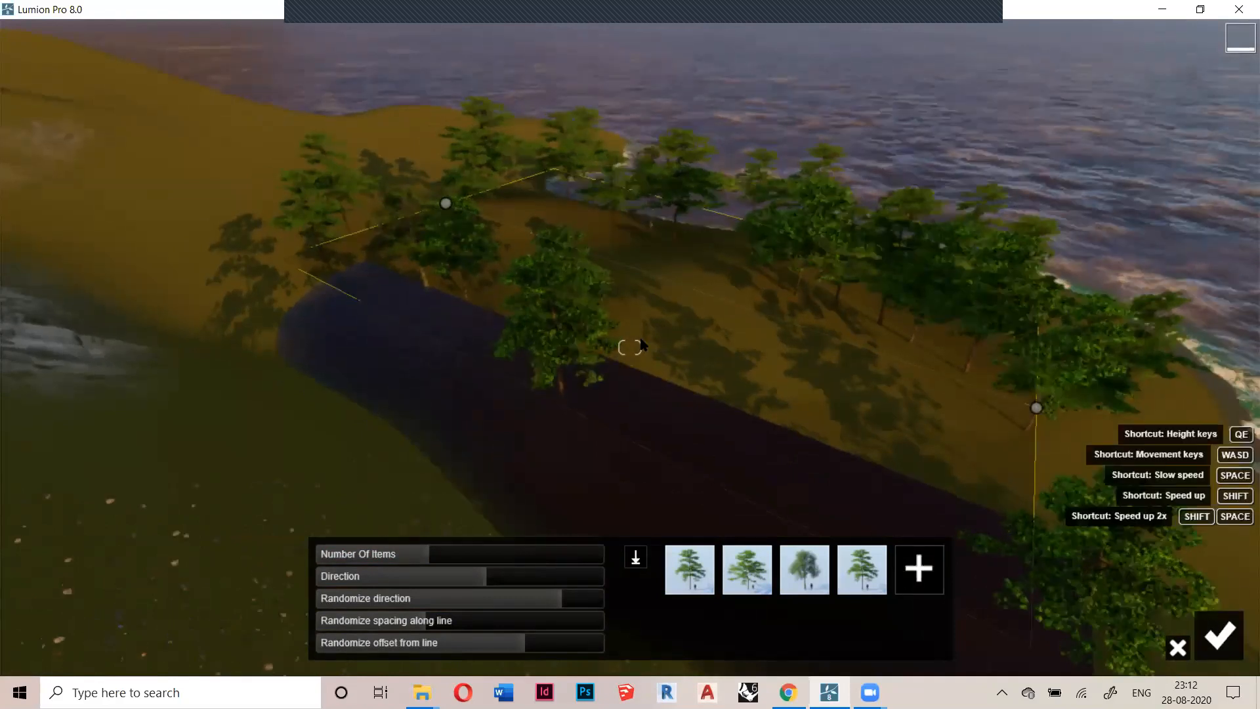
key(q)
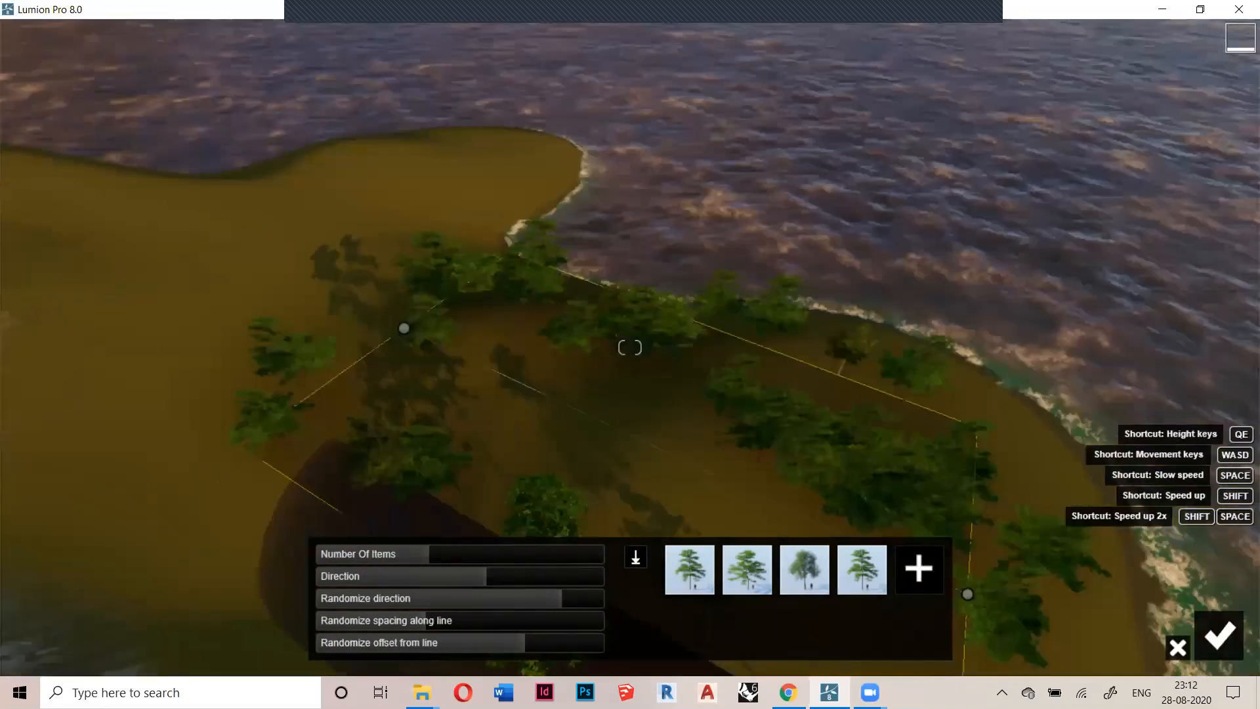
key(q)
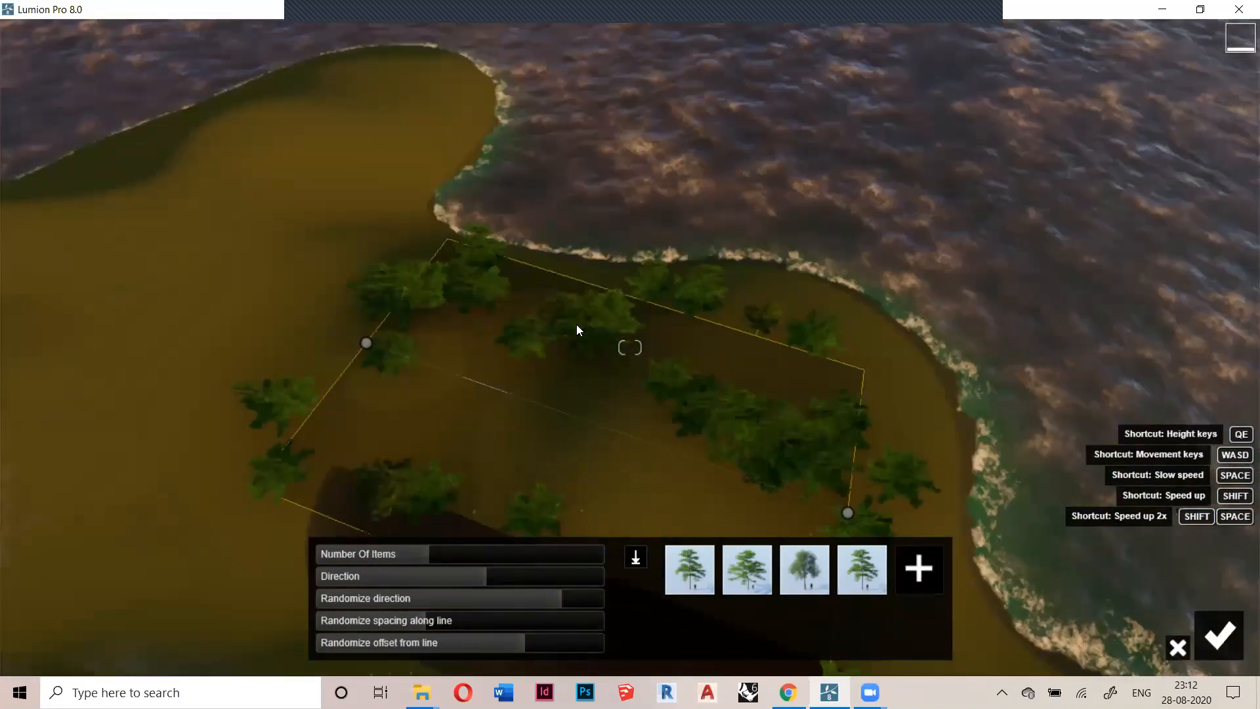
key(q)
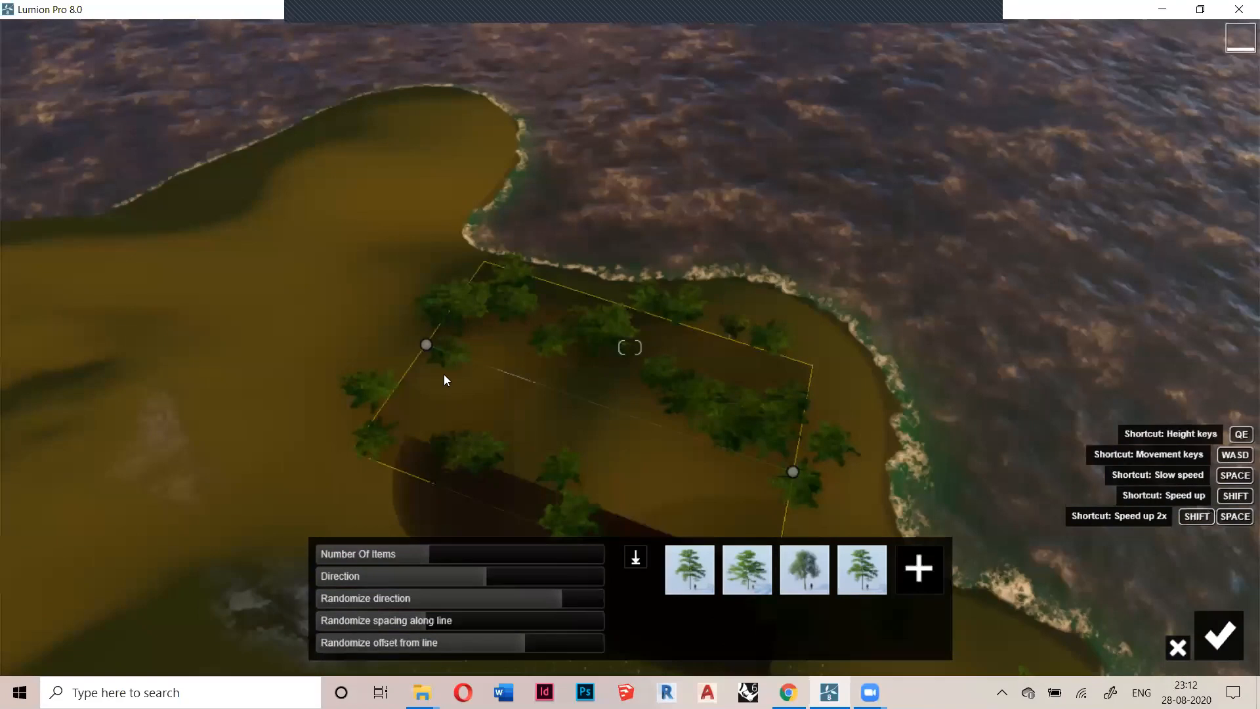
key(q)
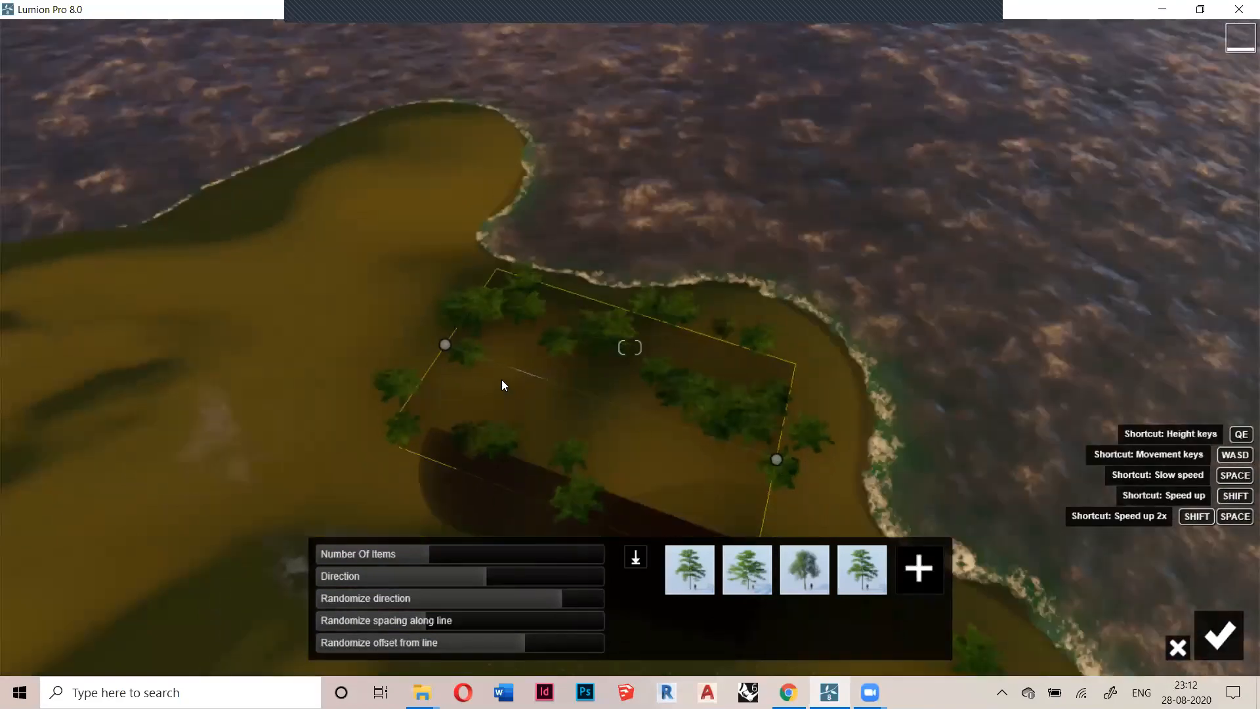
key(q)
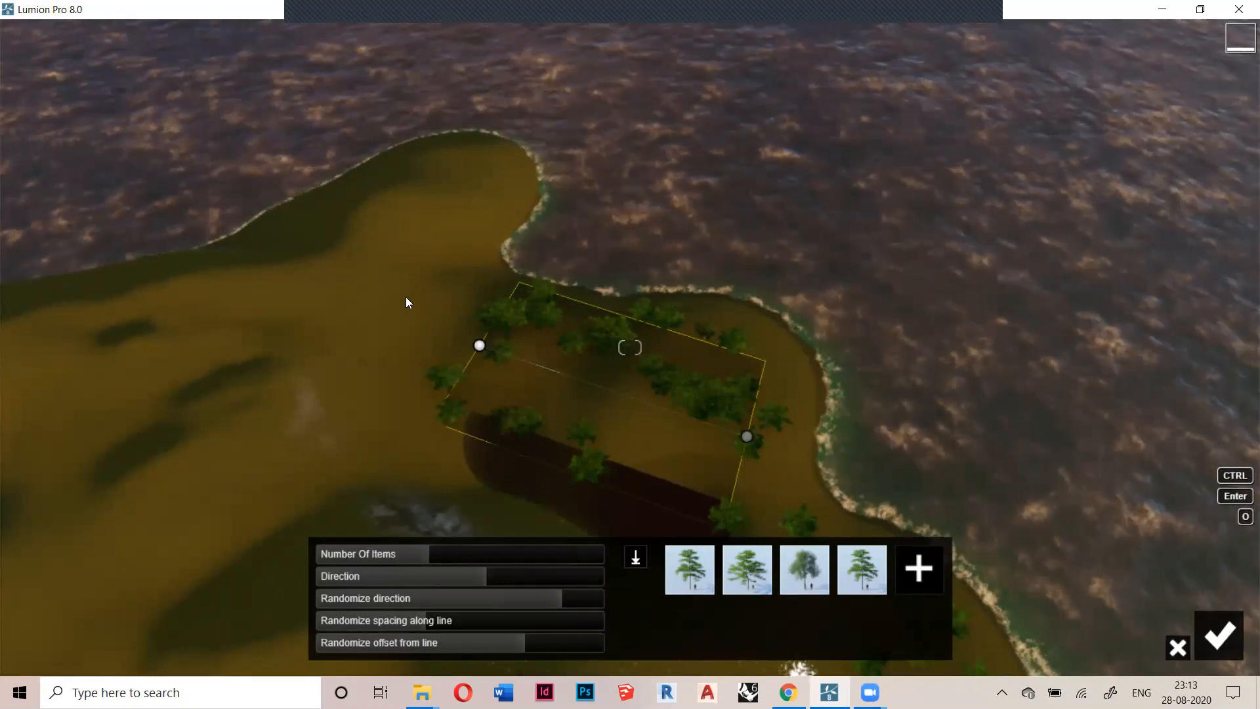
ctrl+click(394, 319)
drag(394, 319, 388, 365)
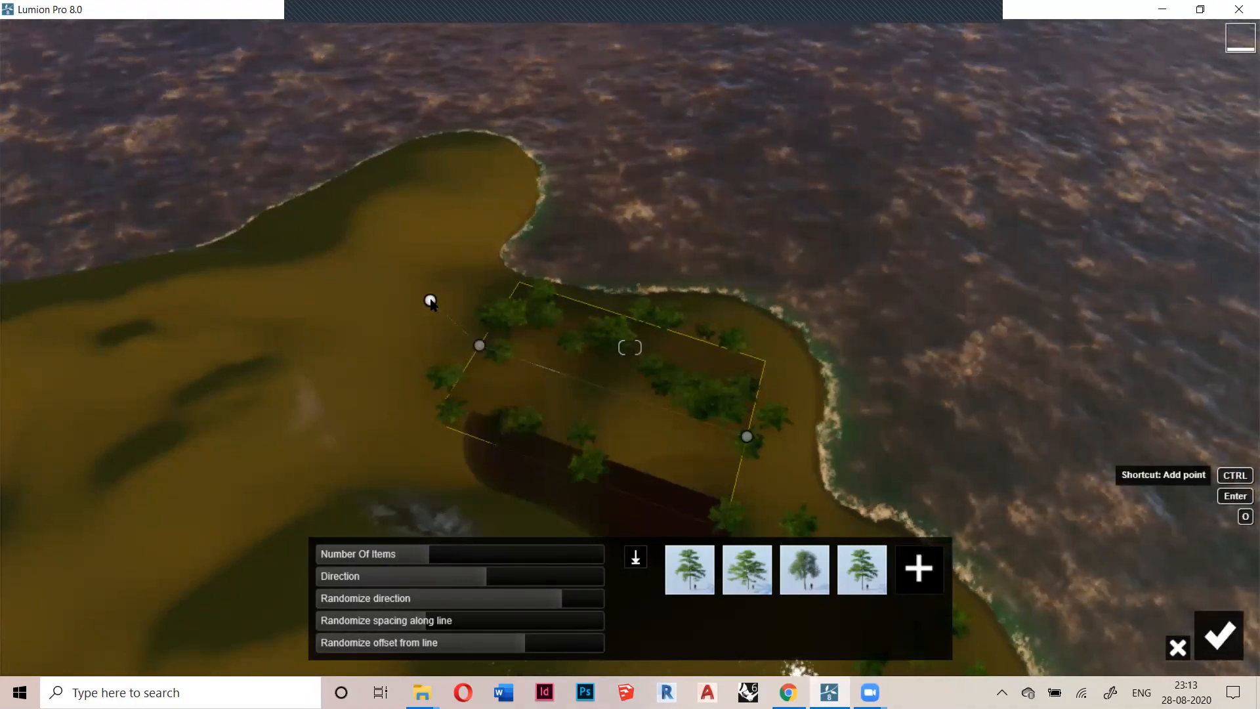
ctrl+click(430, 300)
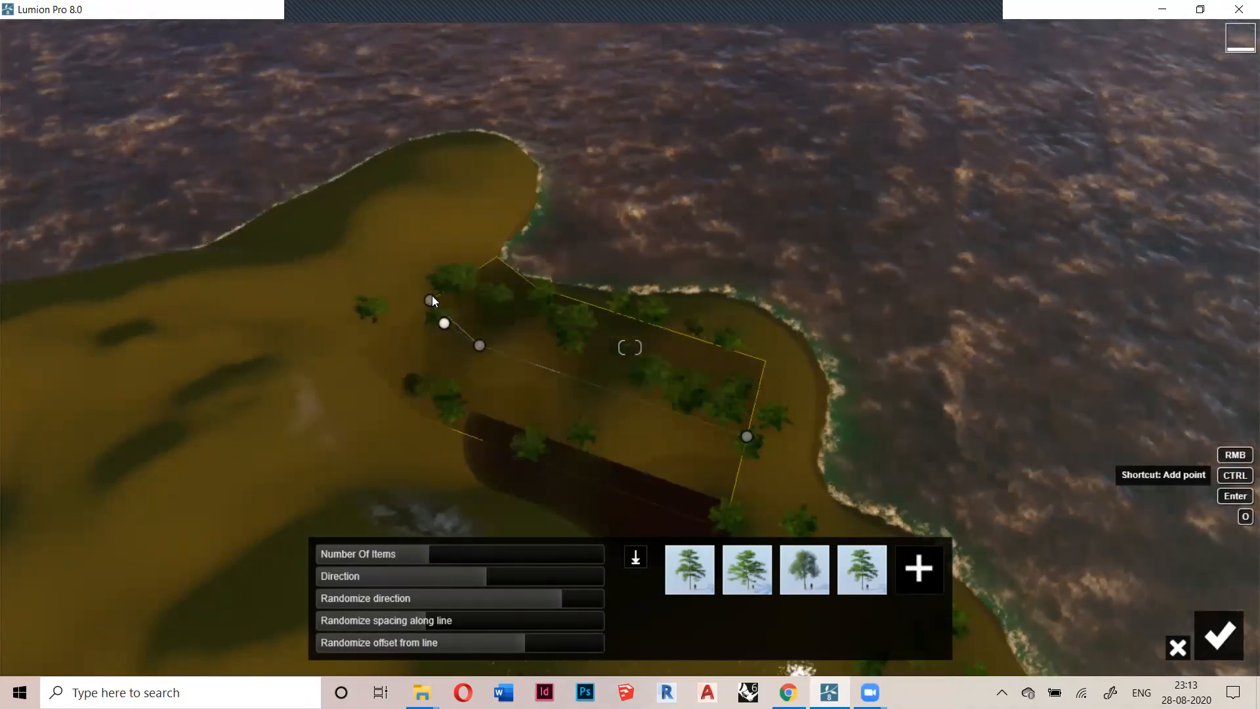
key(ctrl)
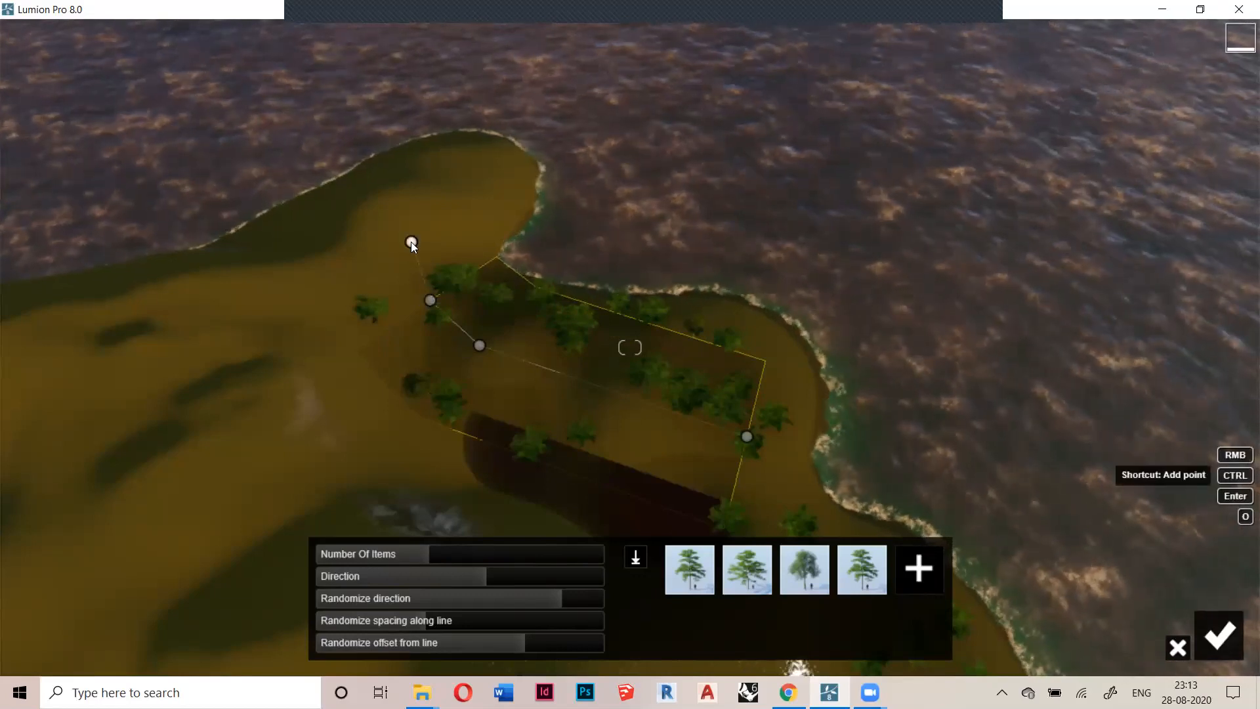
ctrl+click(416, 239)
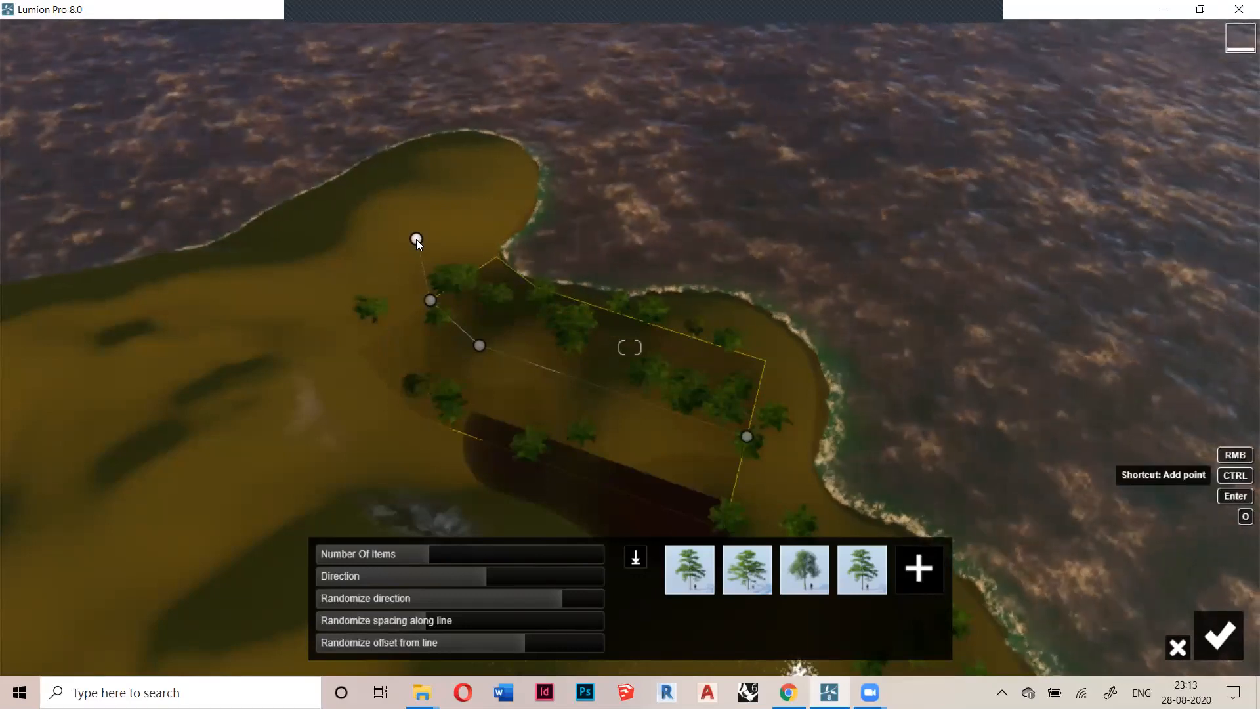
ctrl+click(453, 185)
ctrl+click(497, 153)
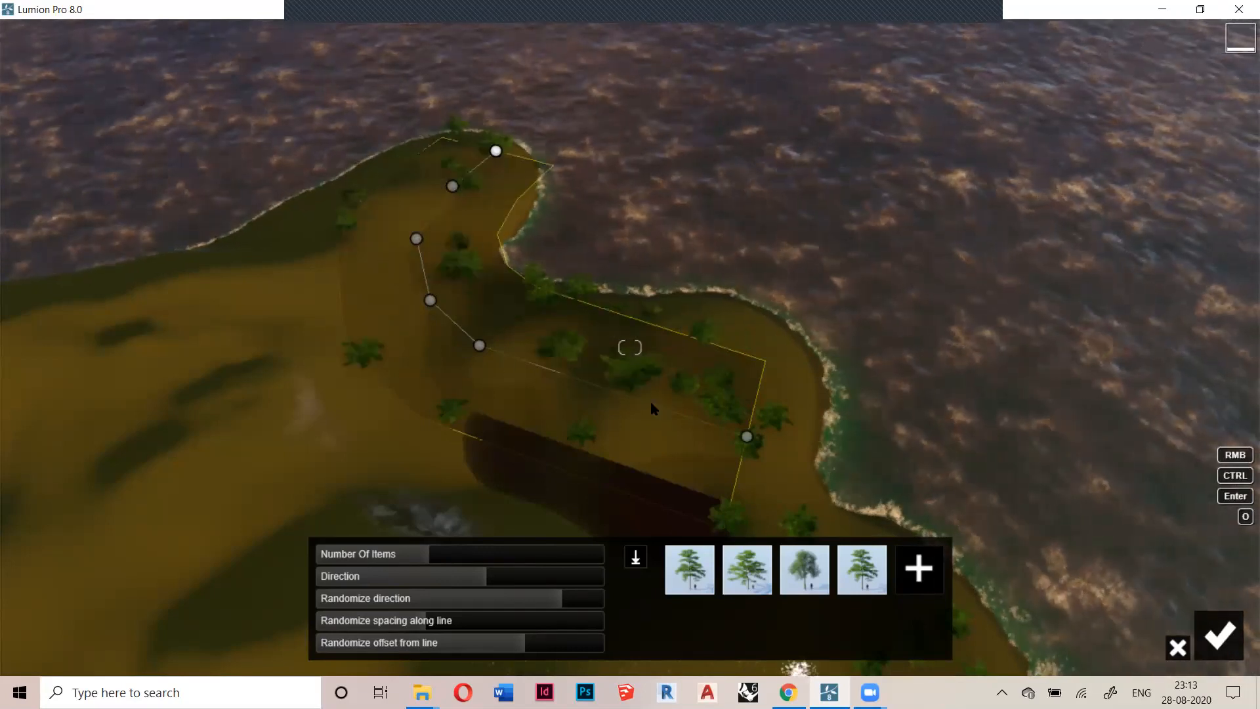
Set the corner smoothness to 97% at the line point where the path turns toward the headland
scroll(449, 328, up, 2)
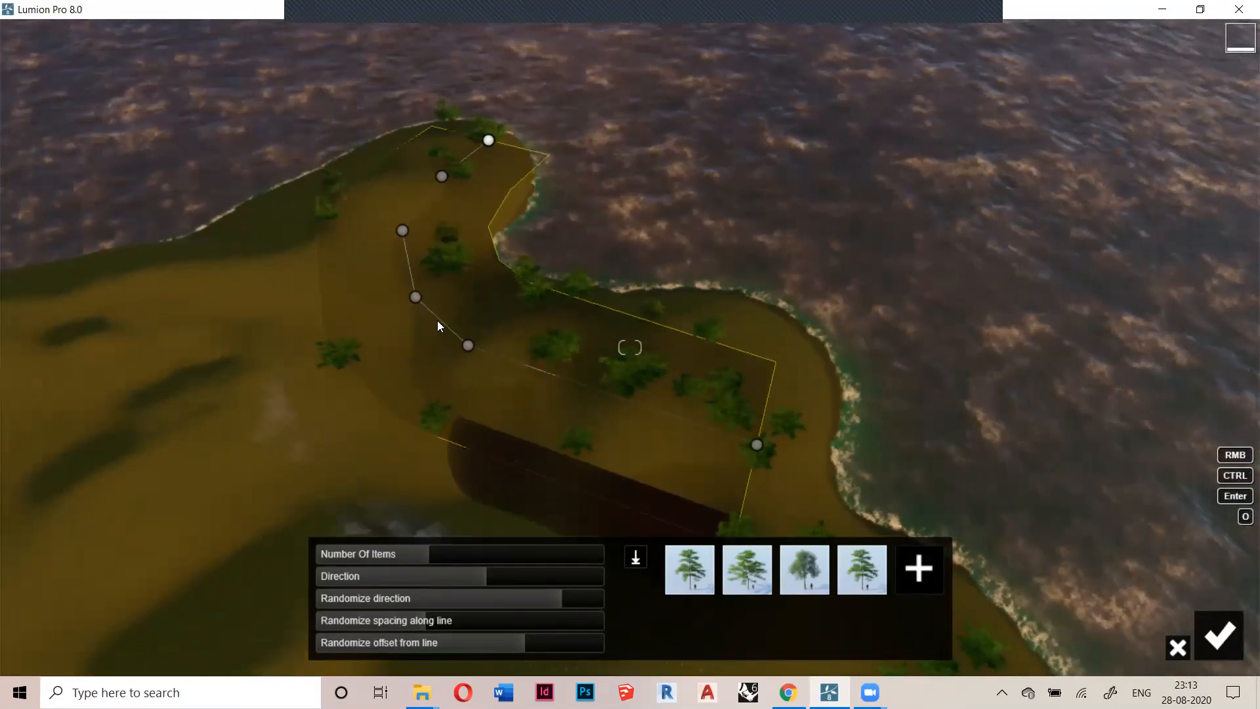
click(416, 297)
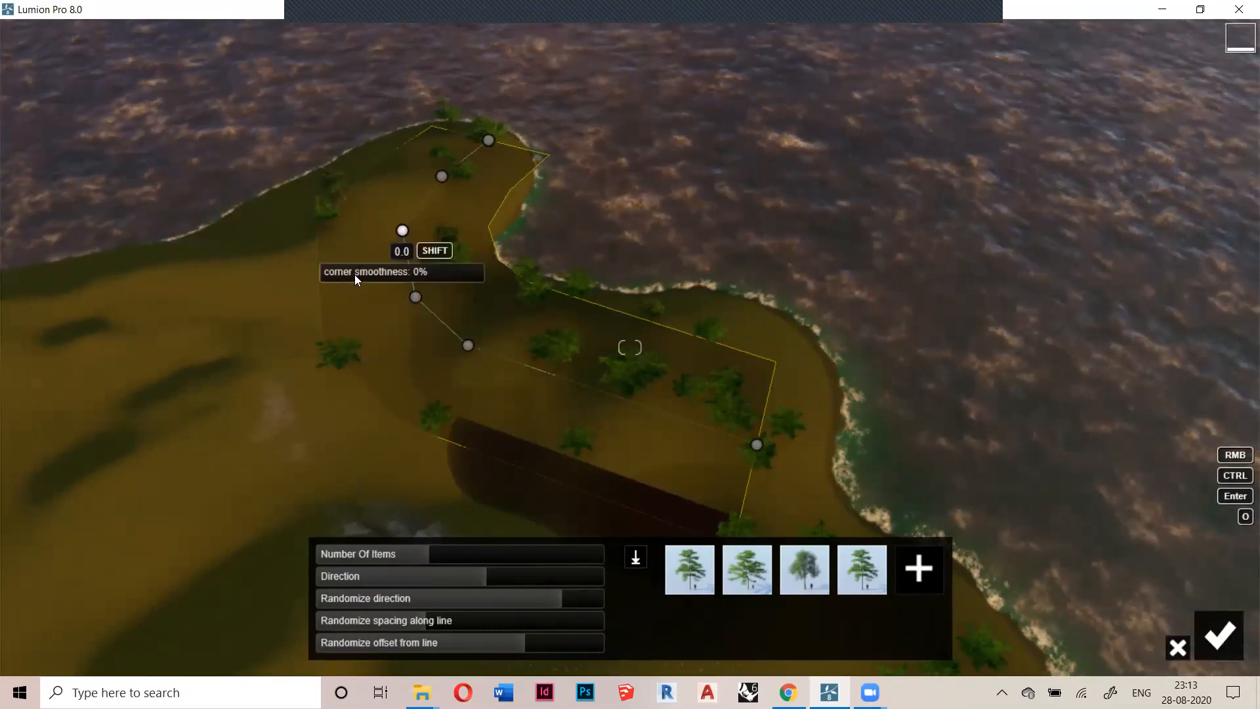
drag(344, 274, 479, 269)
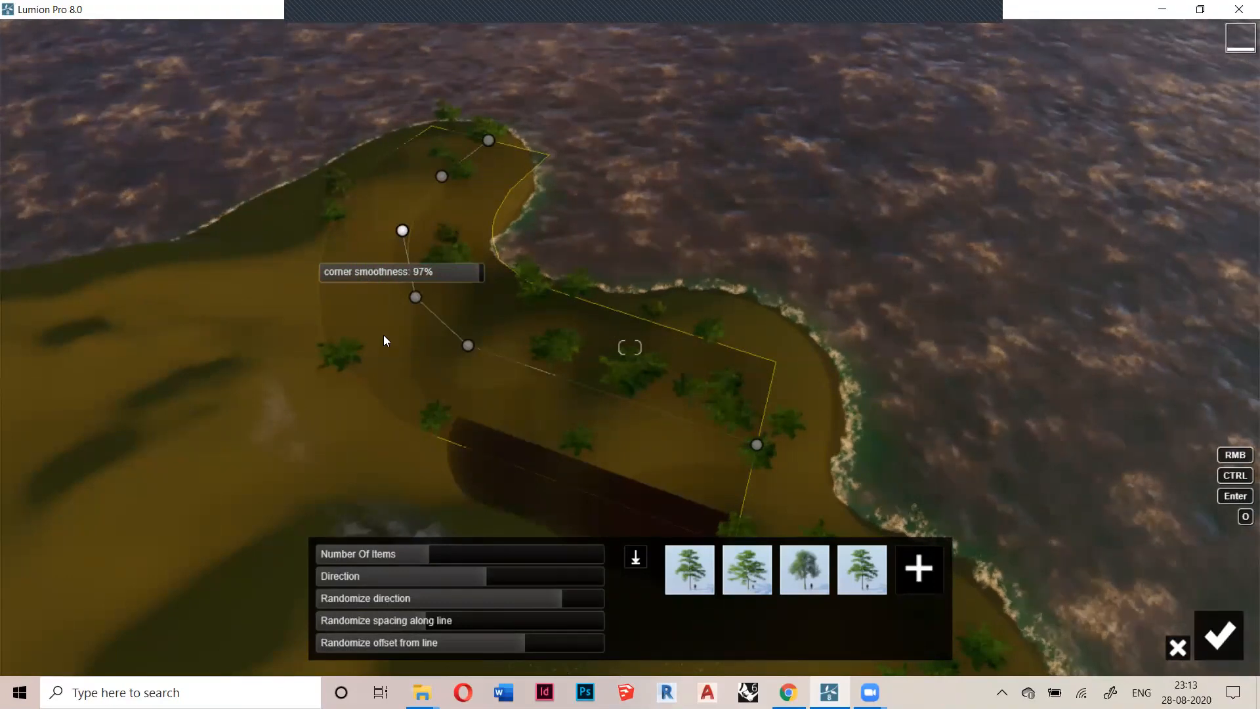
Set the corner smoothness to 66% at the neighbouring line point closer to the pool
click(467, 345)
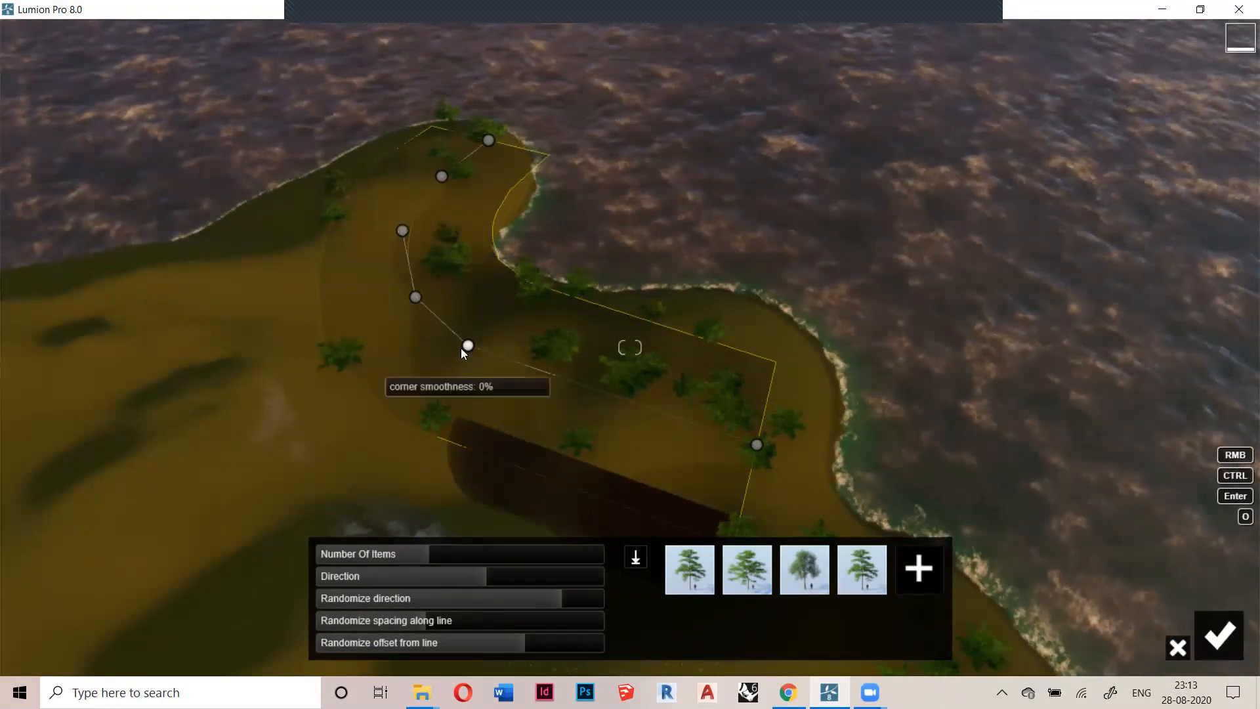
click(415, 298)
mouse_move(415, 301)
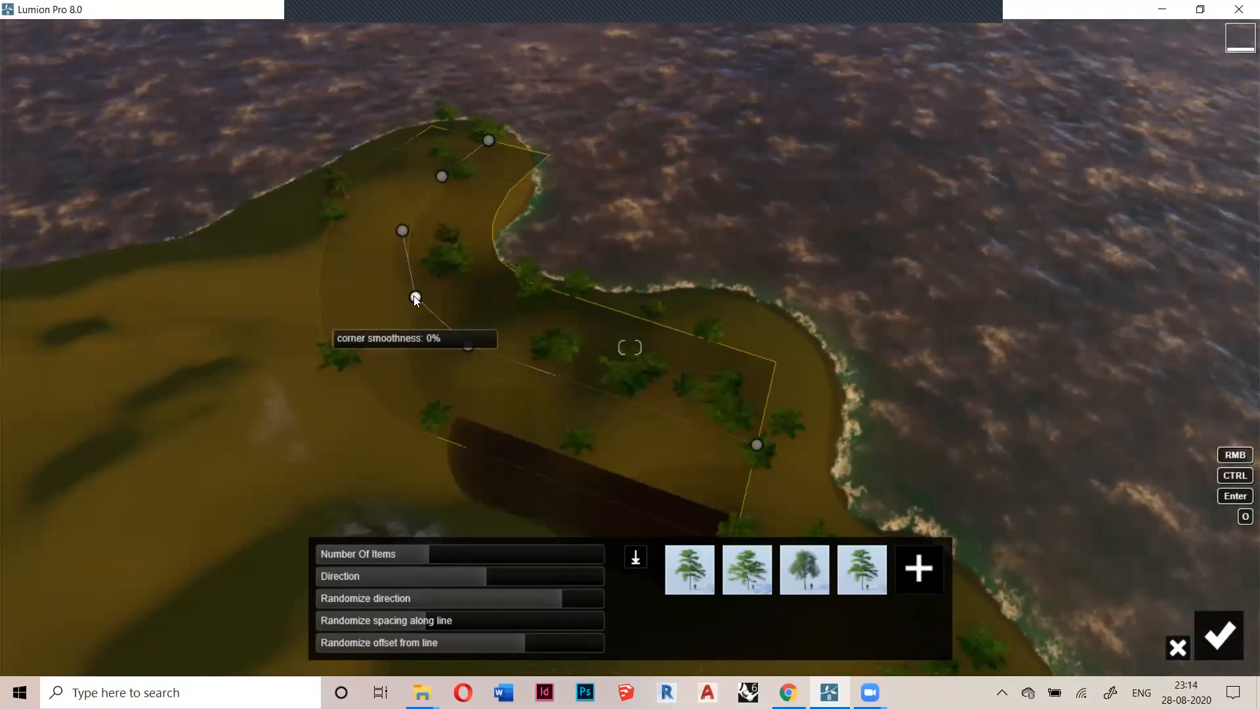
drag(361, 340, 435, 339)
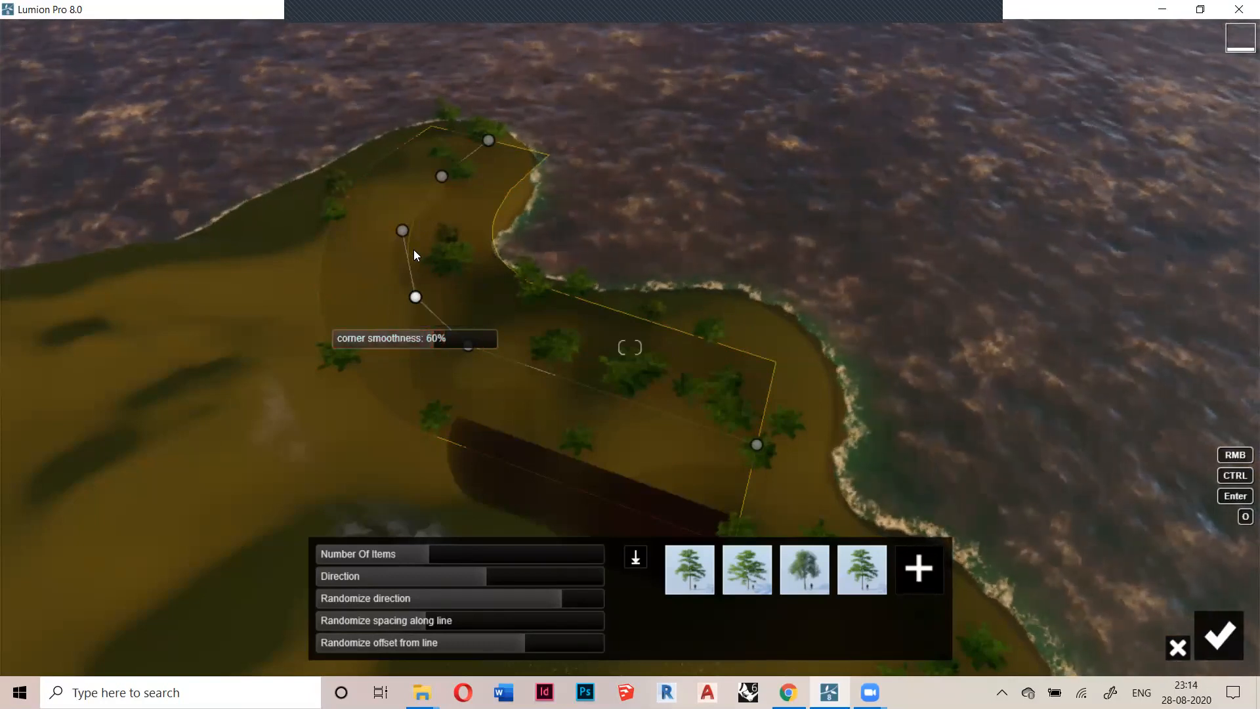
mouse_move(426, 342)
shift+mouse_down()
mouse_move(460, 338)
mouse_move(444, 336)
shift+mouse_up()
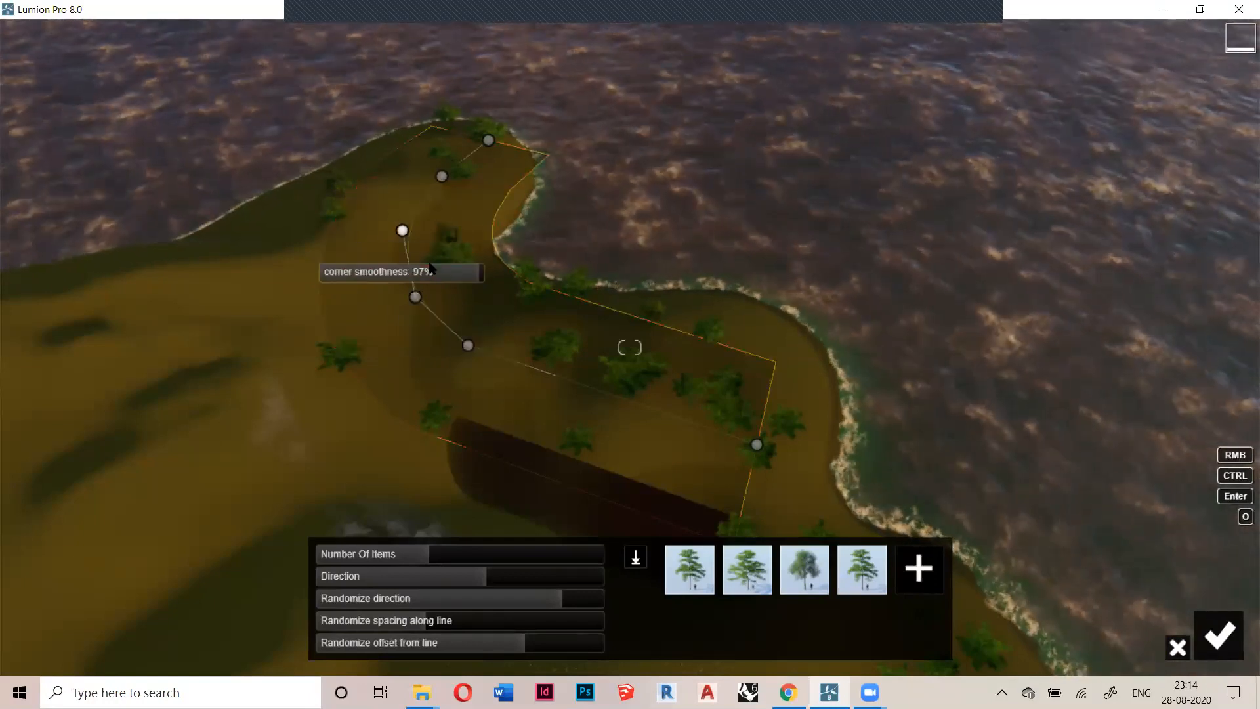
Set the number of items on the extended tree line to 22 and confirm the mass placement
mouse_move(425, 553)
shift+mouse_down()
mouse_move(461, 553)
mouse_move(447, 552)
shift+mouse_up()
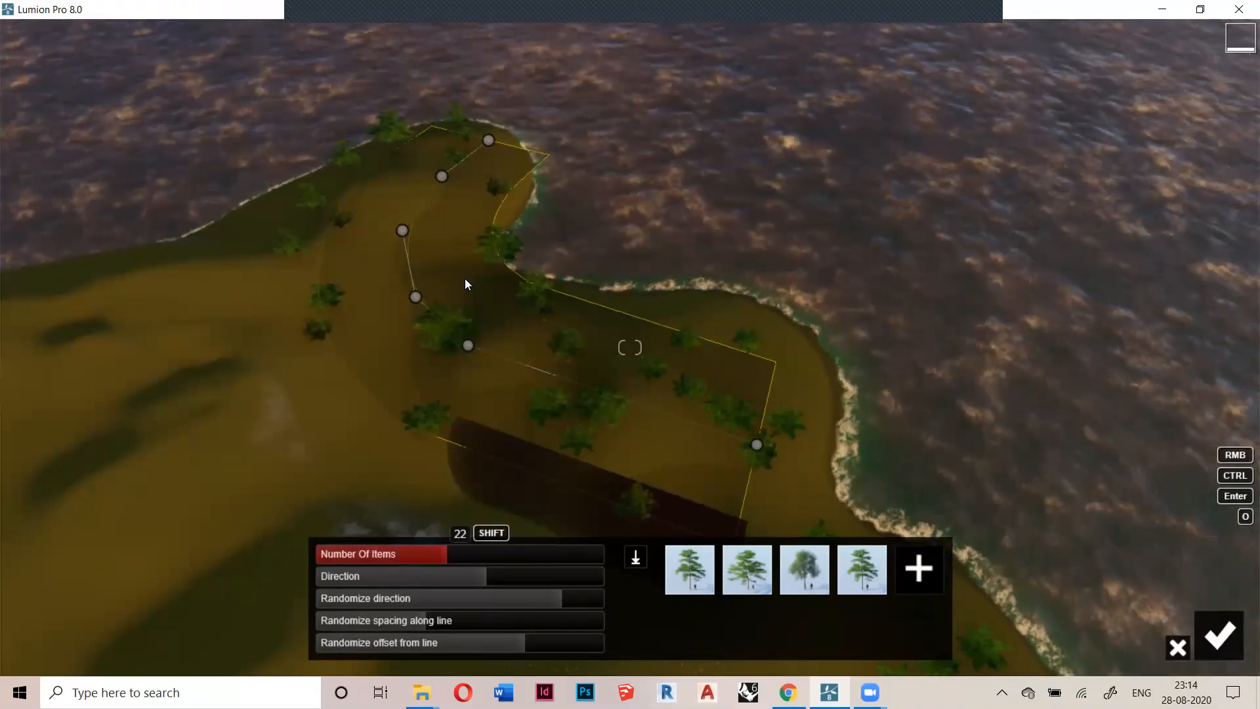
click(415, 297)
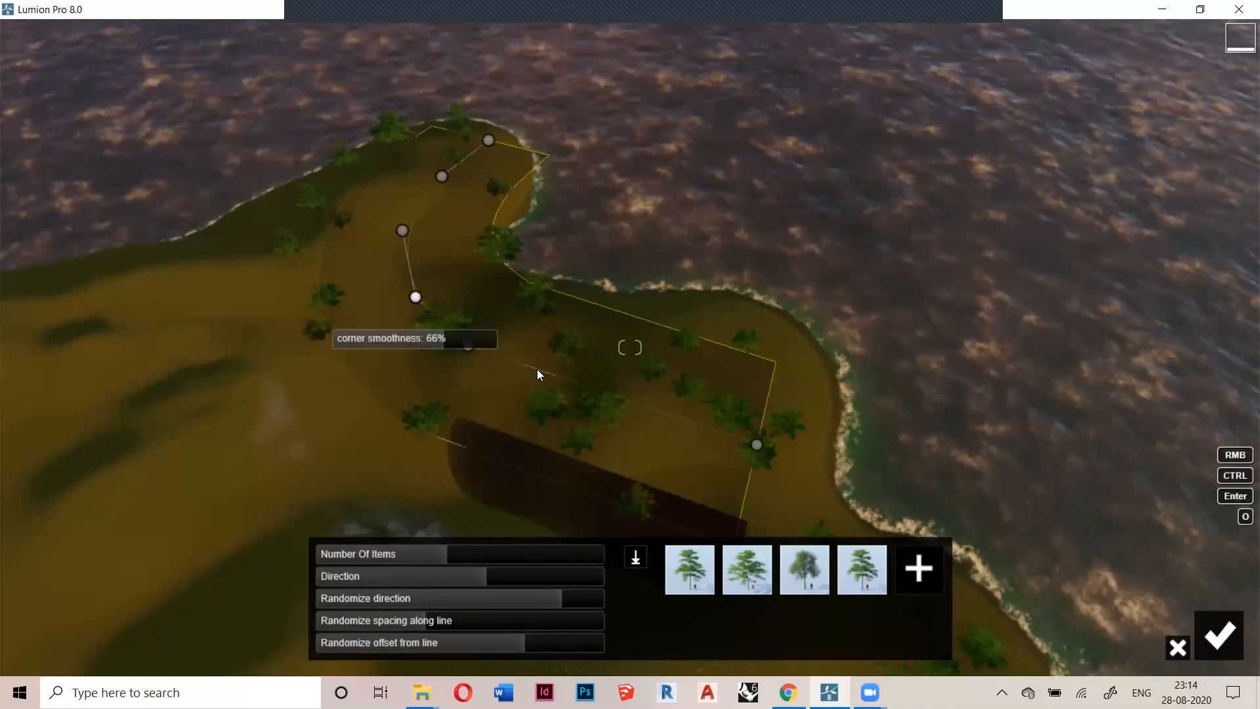
click(442, 176)
right_drag(442, 176, 525, 325)
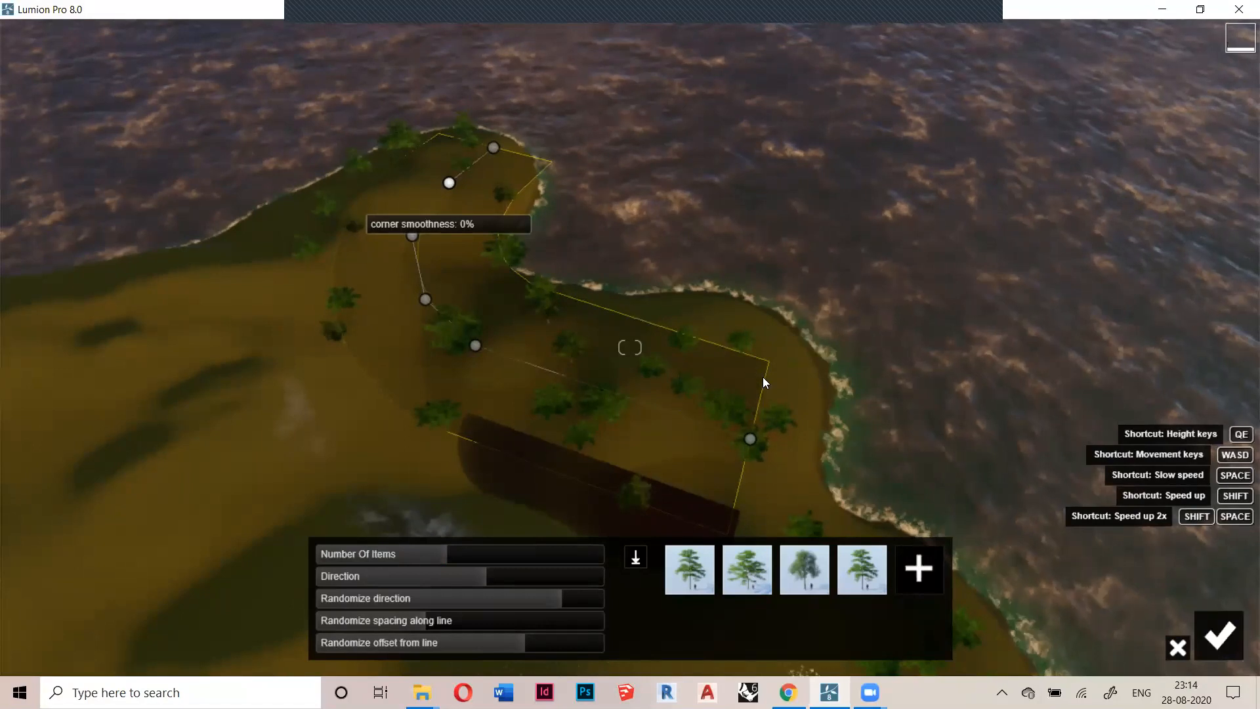
click(1222, 632)
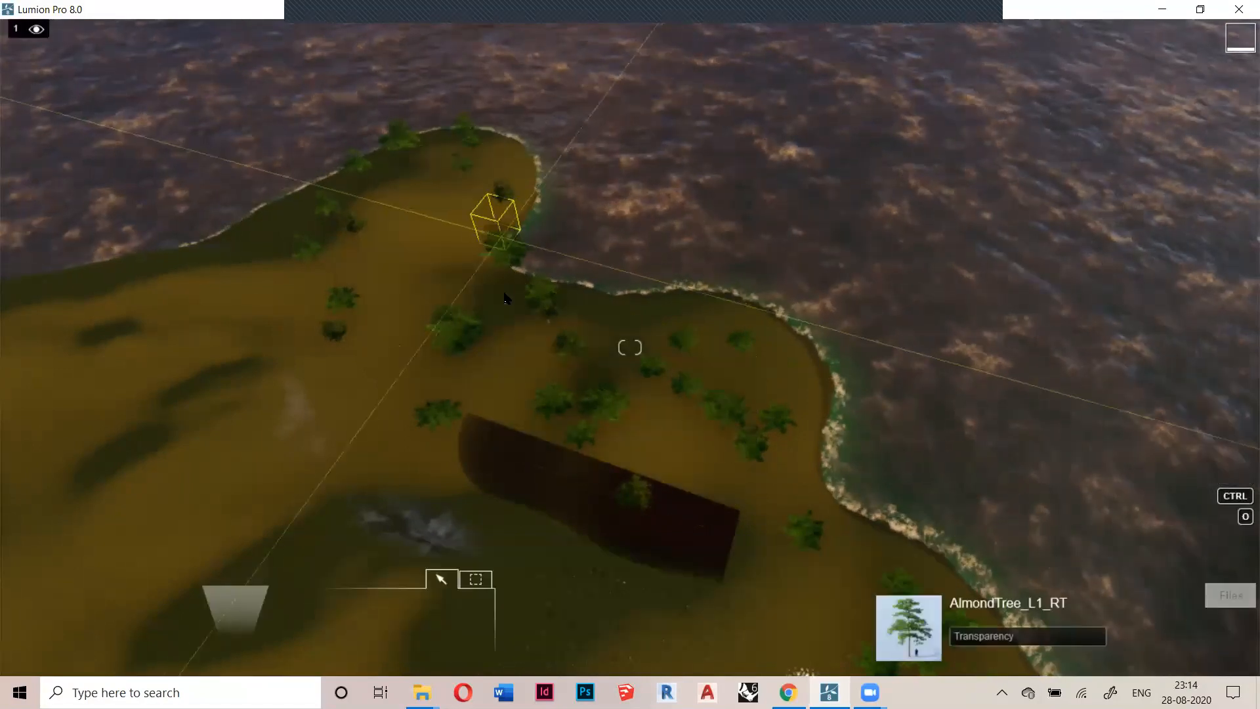
scroll(437, 300, up, 6)
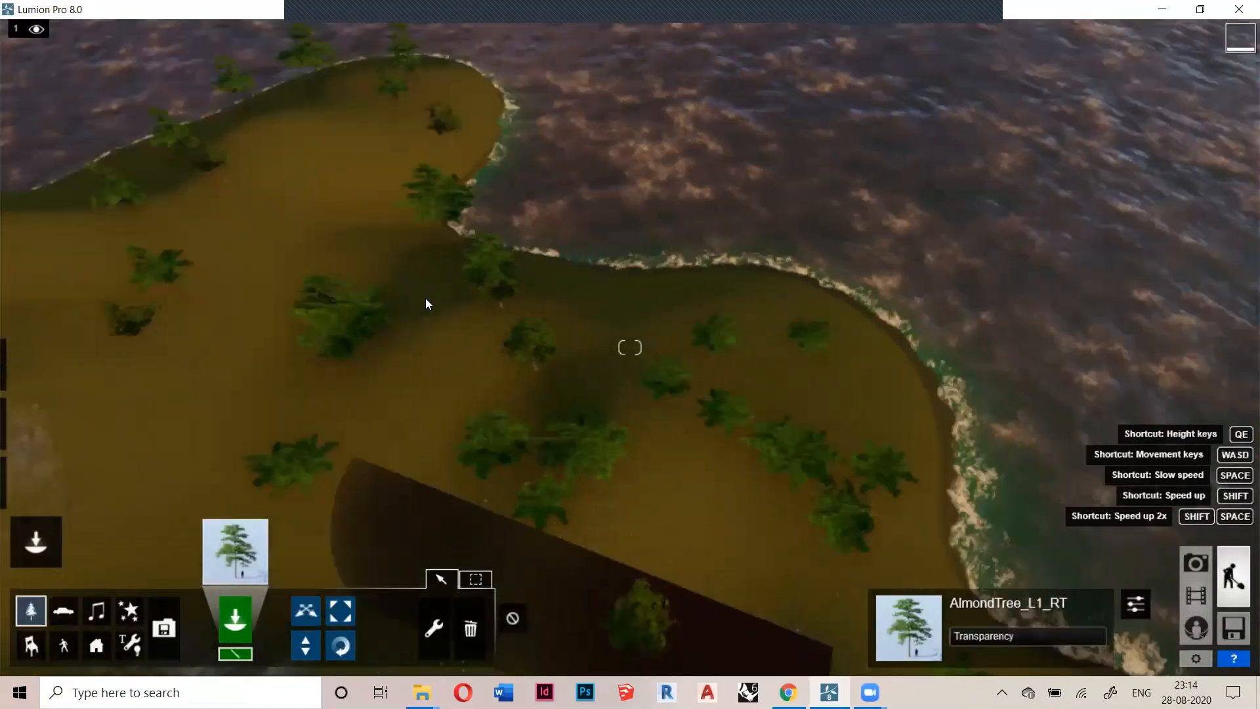
Inspect the mass-placed almond trees at ground level along the coast and around the pool
scroll(515, 363, up, 6)
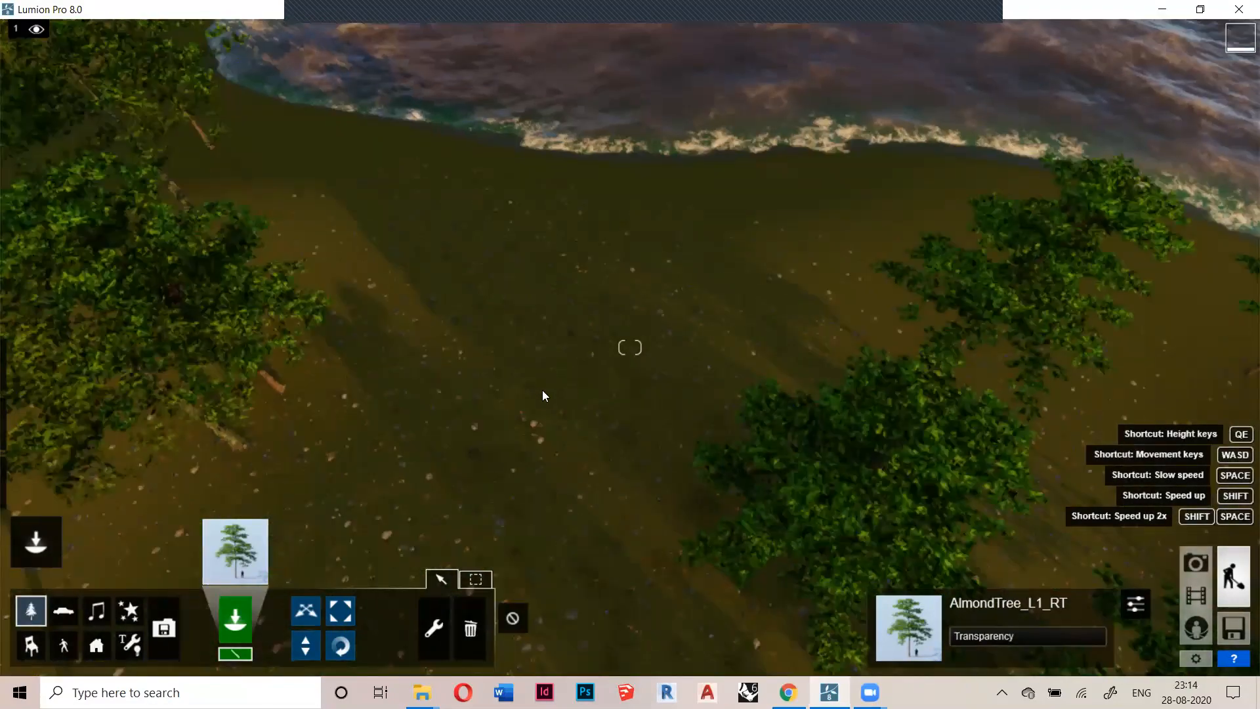
right_drag(537, 394, 454, 365)
scroll(470, 388, up, 4)
middle_drag(453, 368, 474, 424)
key(q)
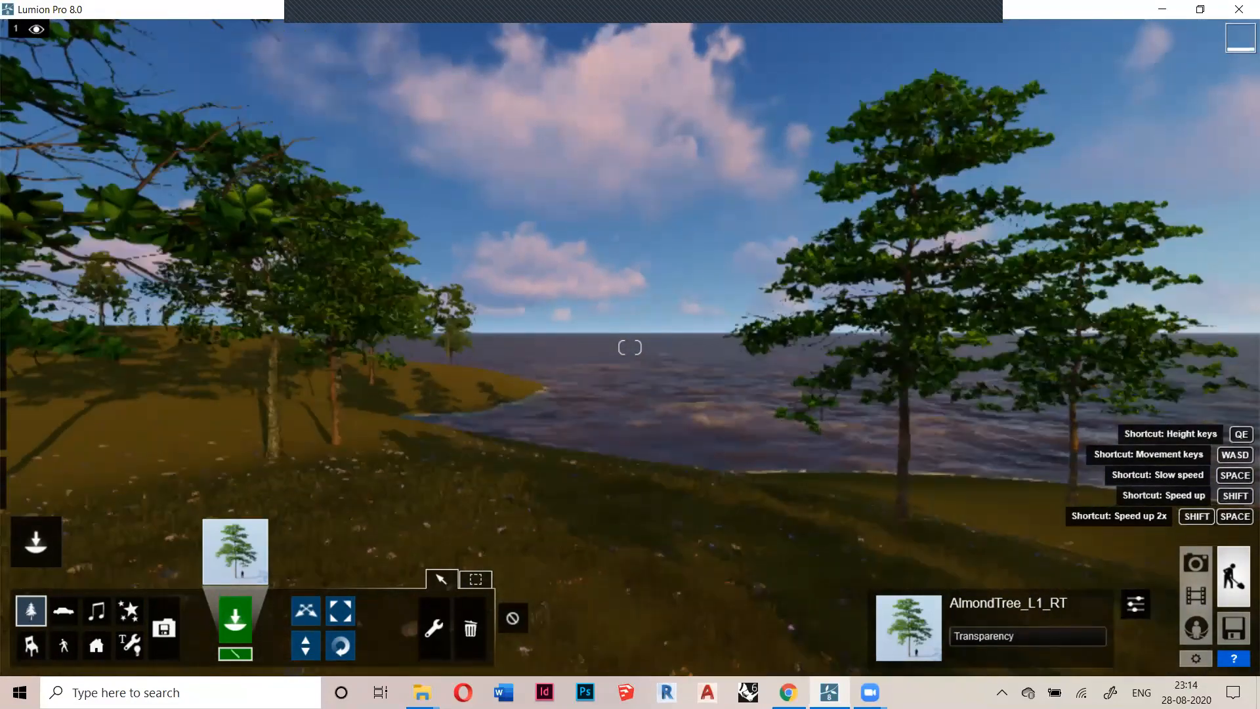
right_drag(478, 442, 475, 448)
key(a)
right_drag(565, 454, 538, 466)
key(w)
key(d)
key(w)
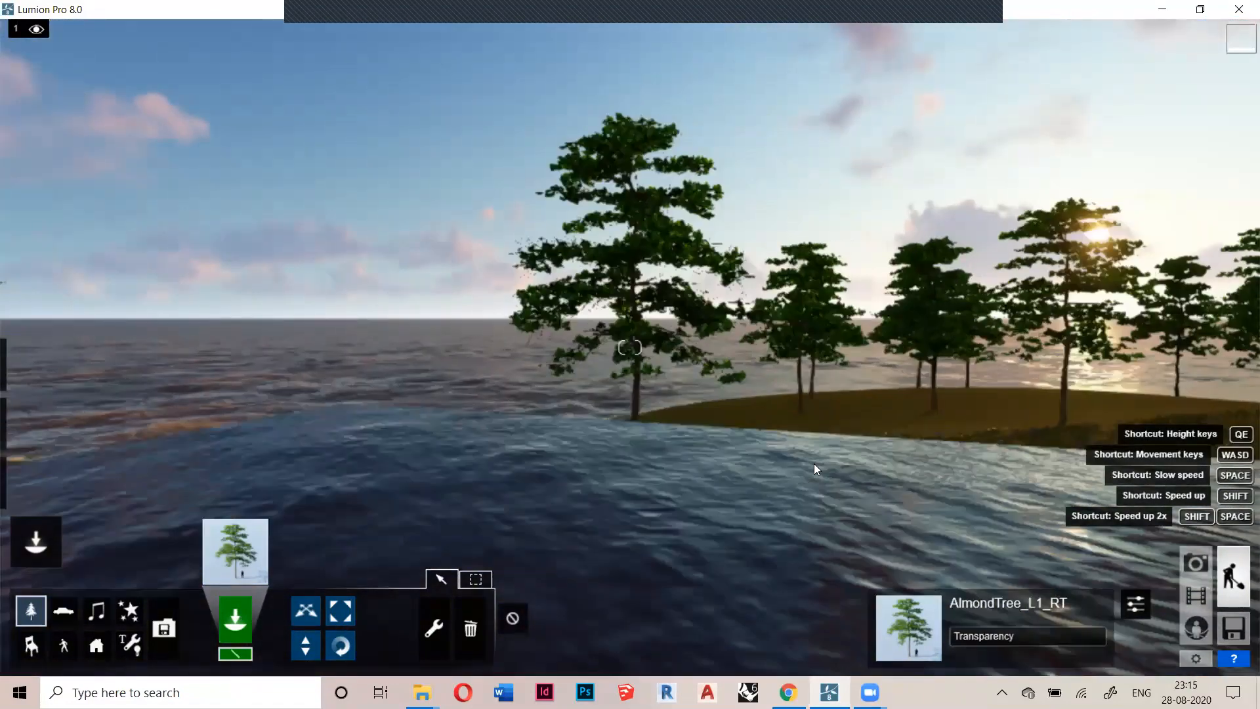
key(w)
key(d)
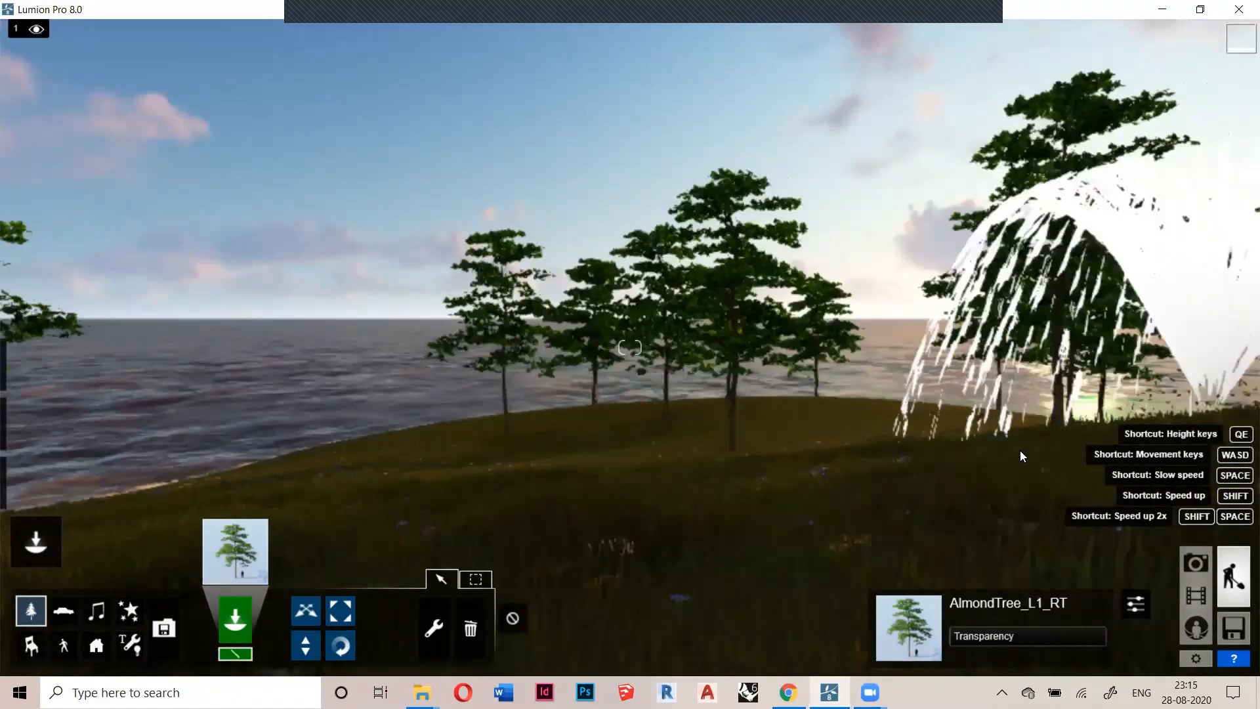
Frame a low viewpoint on the grassy shore, looking between the almond trees toward the sunset reflection and the small island
key(w)
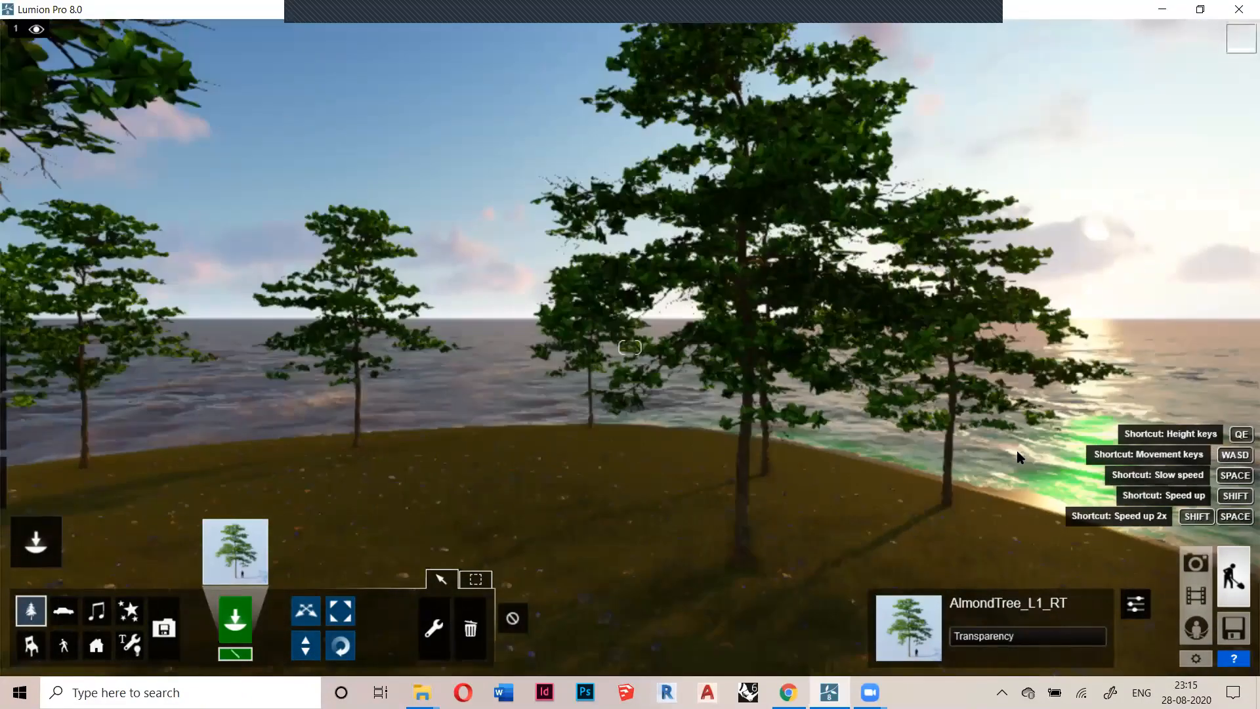
right_drag(1016, 452, 821, 465)
key(d)
key(w)
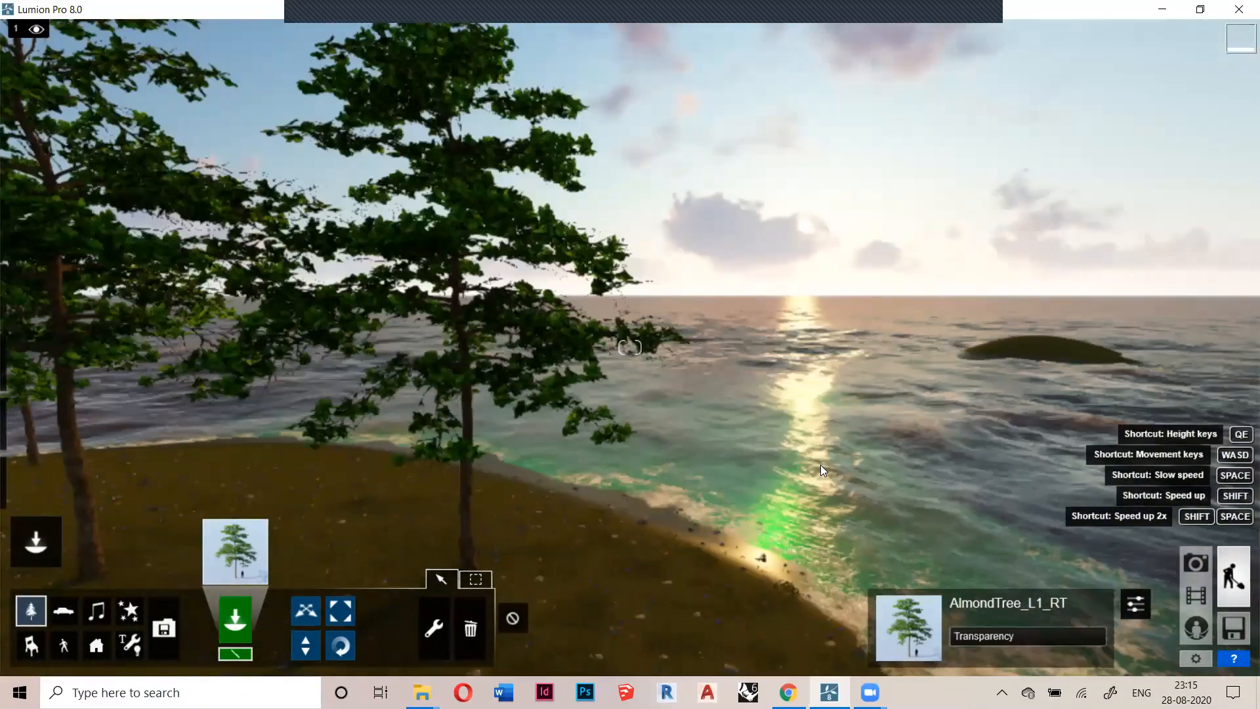
key(s)
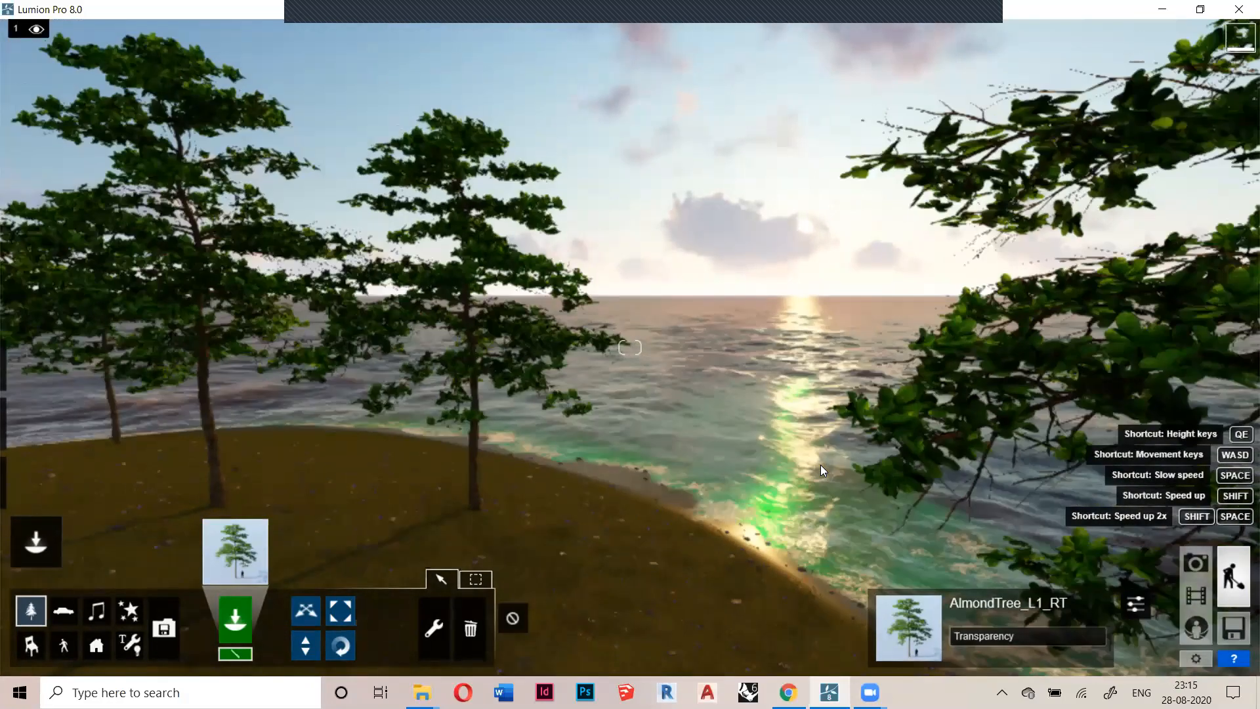
key(w)
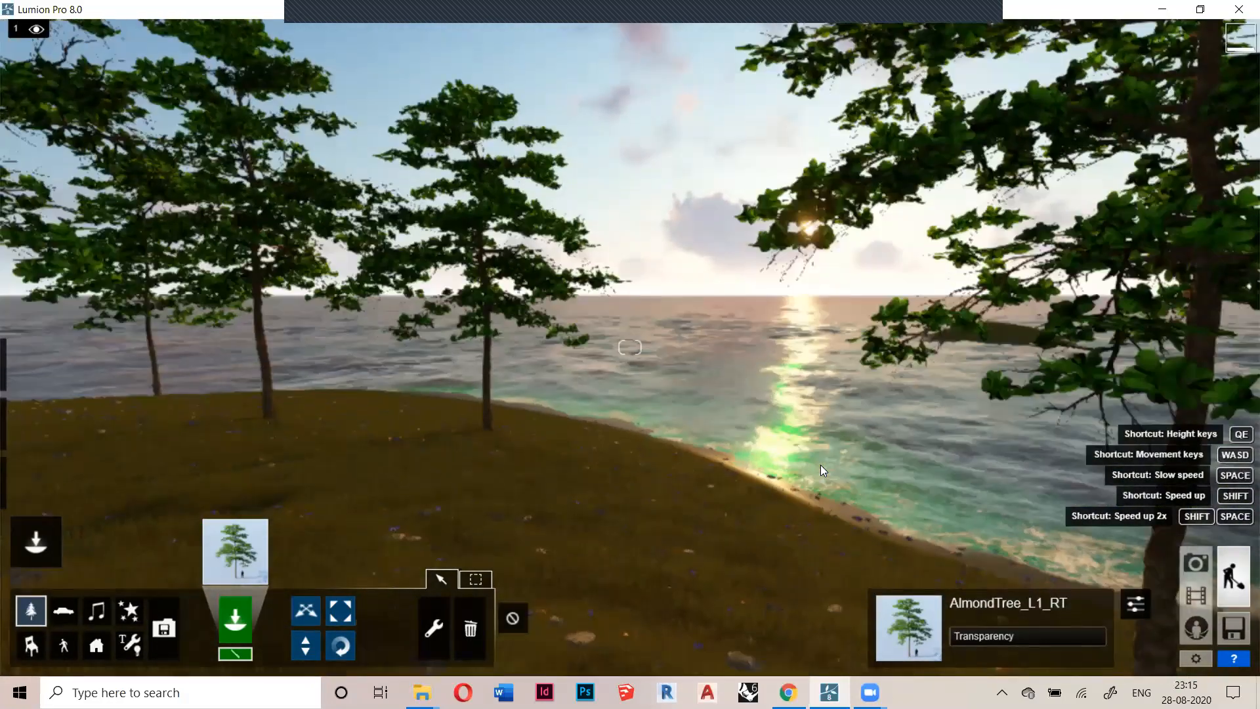
key(w)
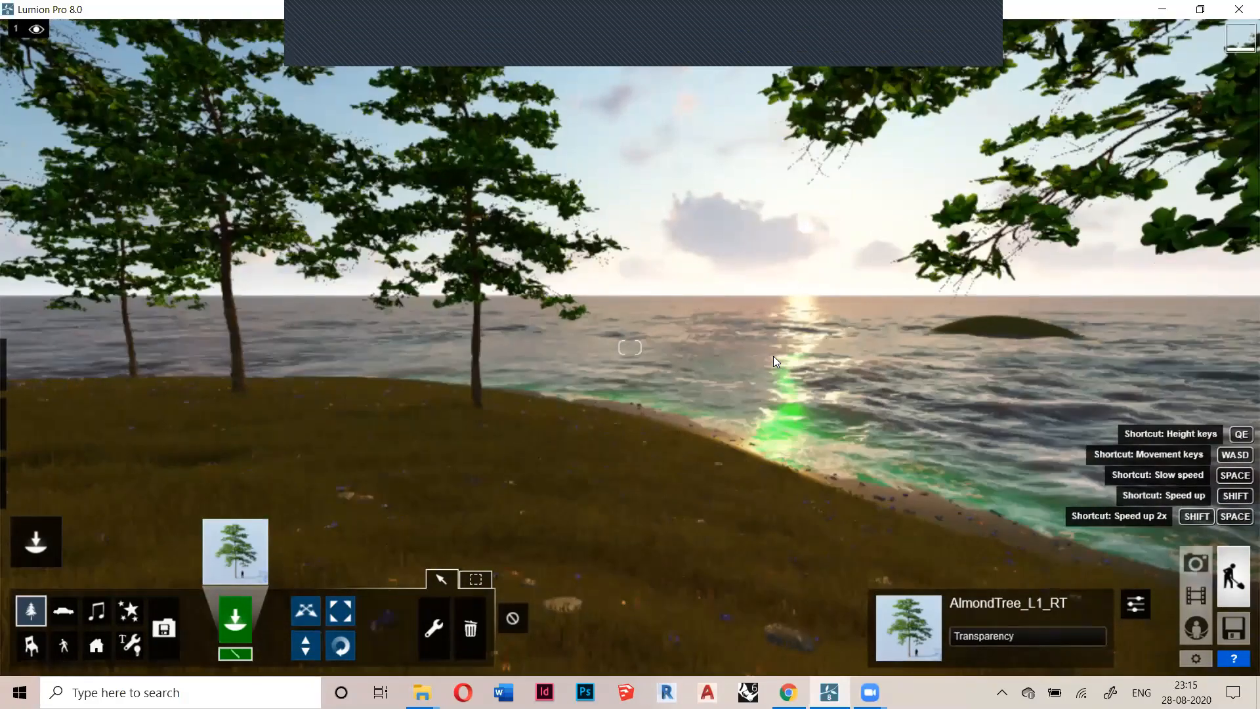
mouse_move(745, 314)
right_down()
mouse_move(820, 305)
mouse_move(774, 295)
mouse_move(767, 312)
right_up()
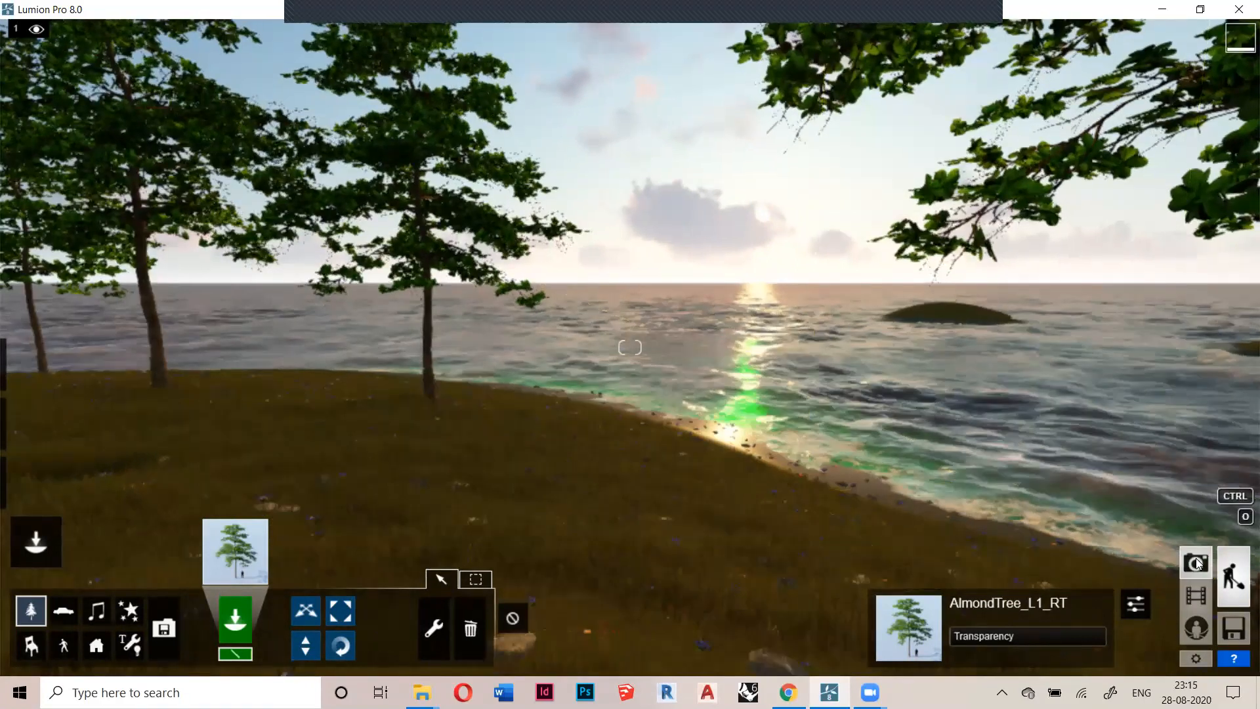
Compose the sunset shot in Photo mode at a focal length of about 18.6 mm, with trees framing both sides of the sea
click(1196, 563)
right_drag(755, 406, 791, 382)
drag(737, 426, 763, 422)
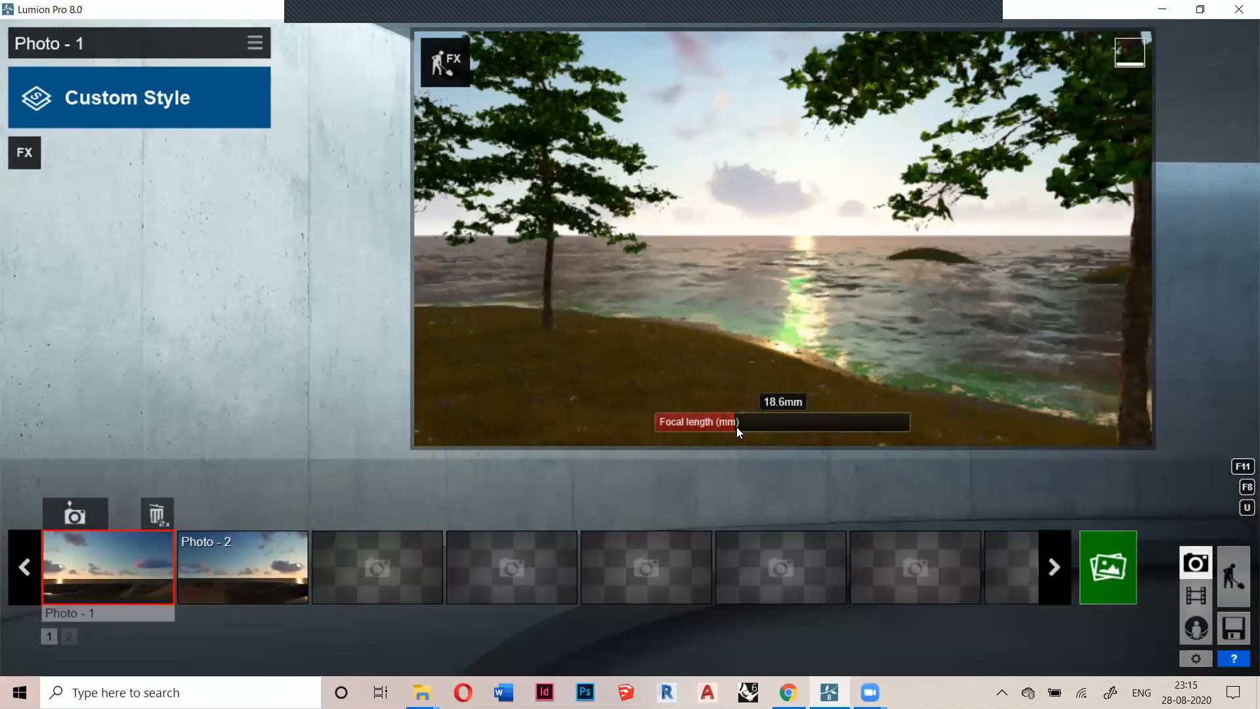
right_drag(768, 380, 720, 343)
key(s)
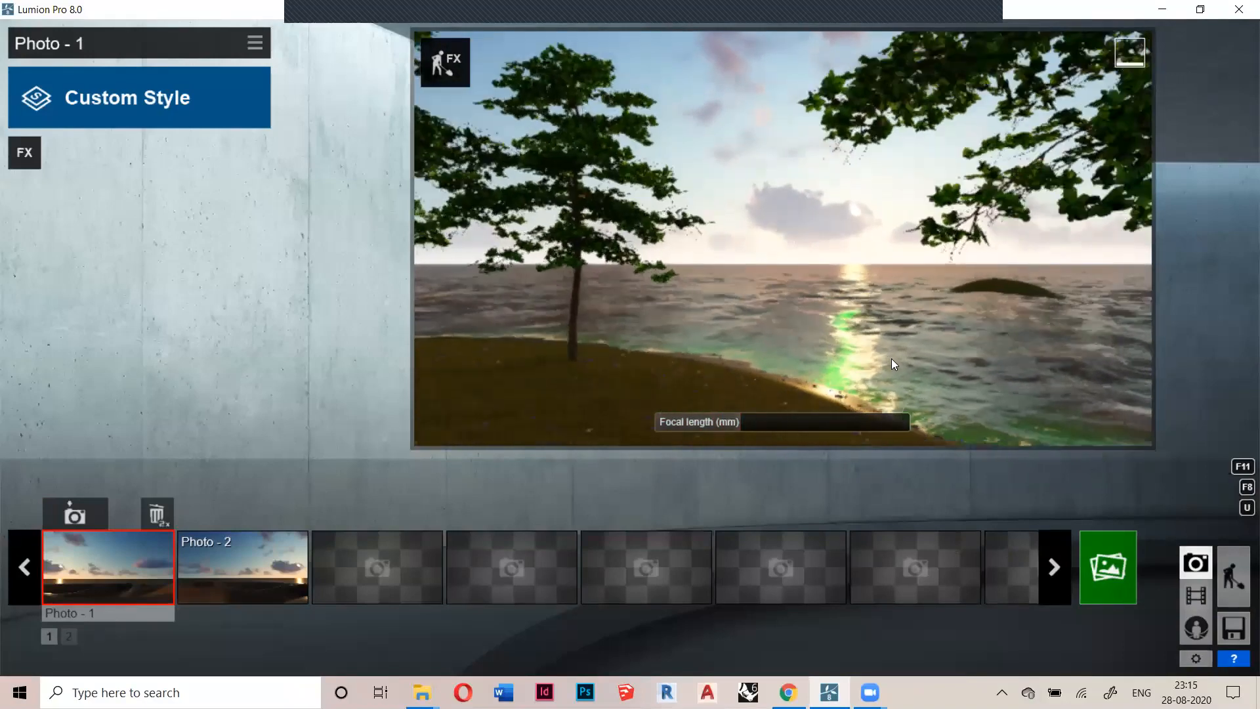
mouse_move(876, 362)
right_down()
mouse_move(828, 365)
mouse_move(876, 380)
mouse_move(873, 341)
right_up()
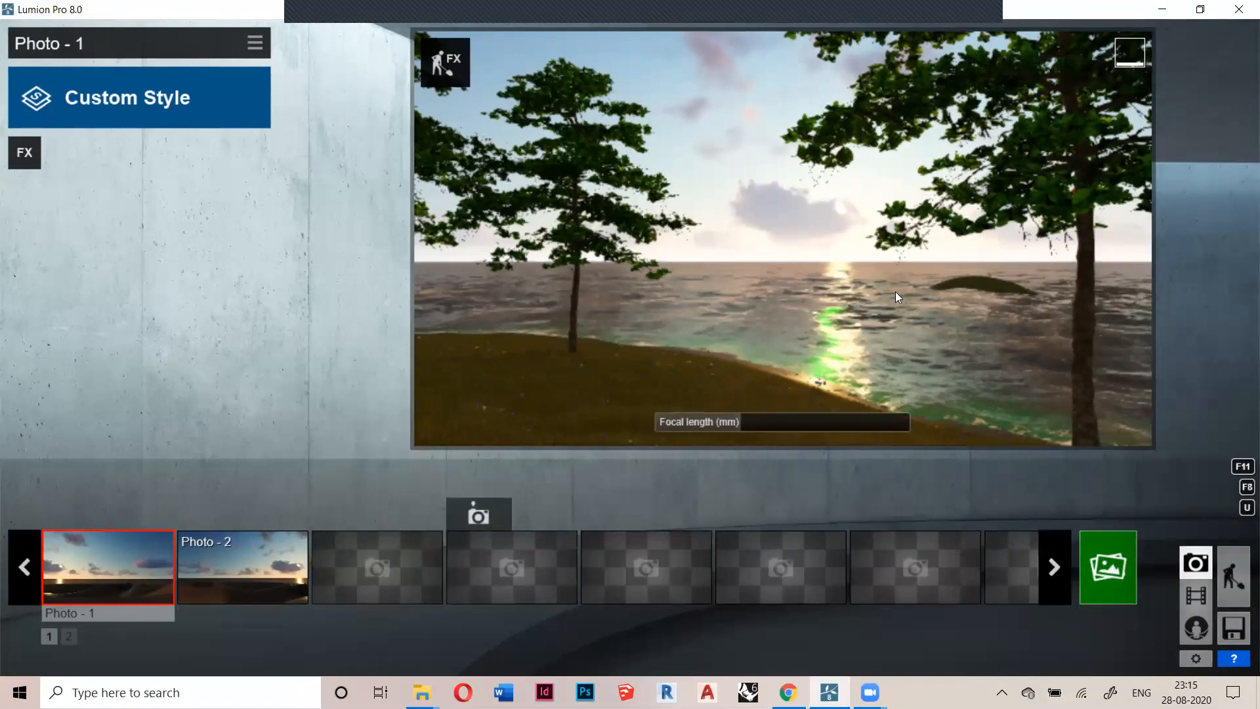
Render the current shot at Desktop size, 1920x1080, and save it as SAZX.jpg in New folder
click(1109, 572)
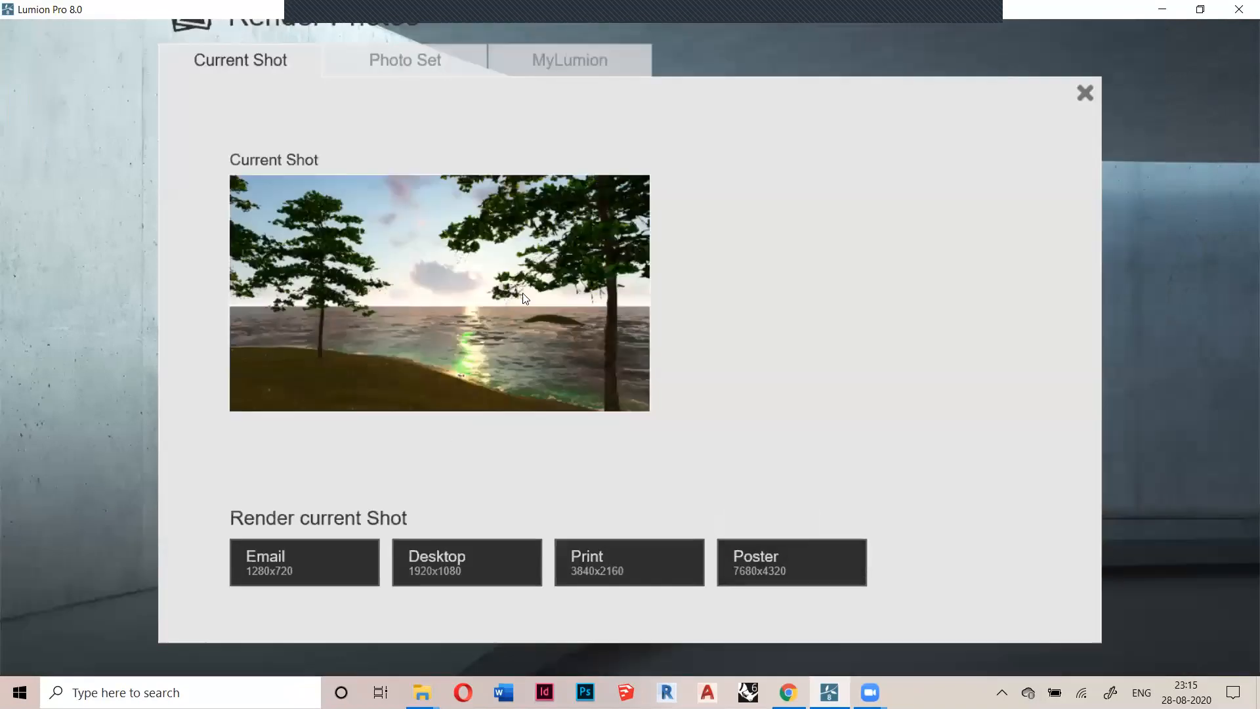
click(438, 550)
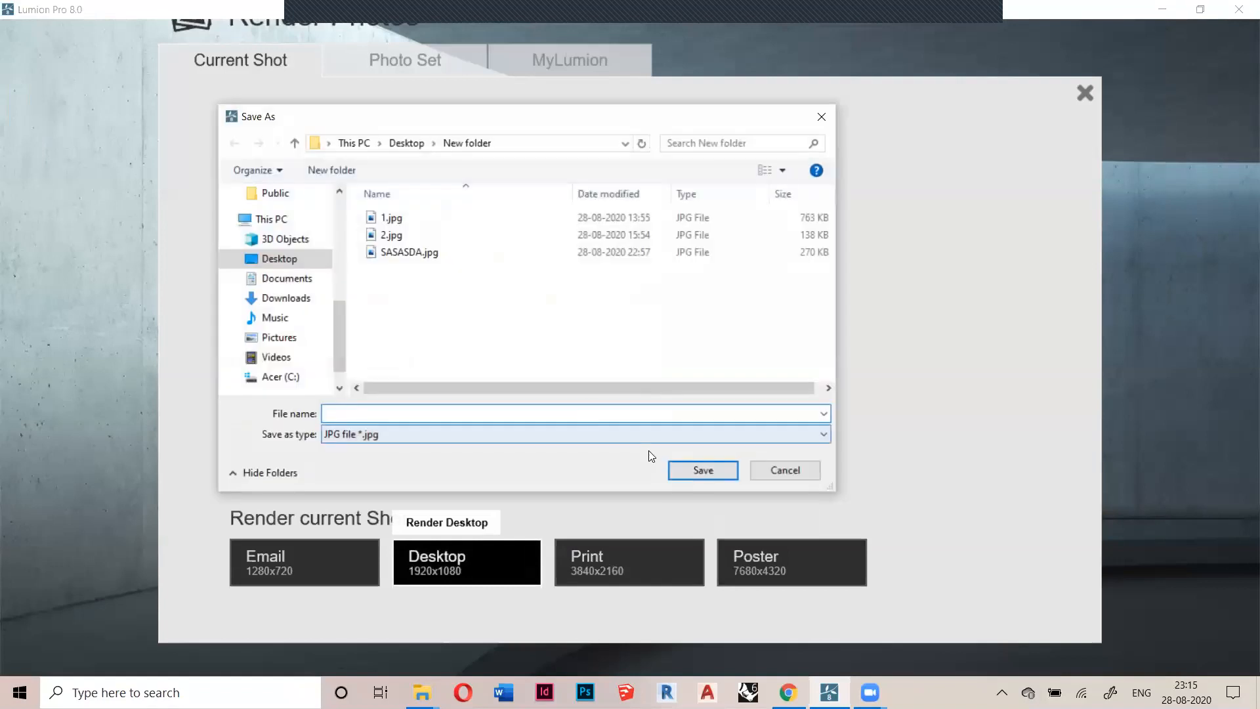
text(SASD)
click(712, 469)
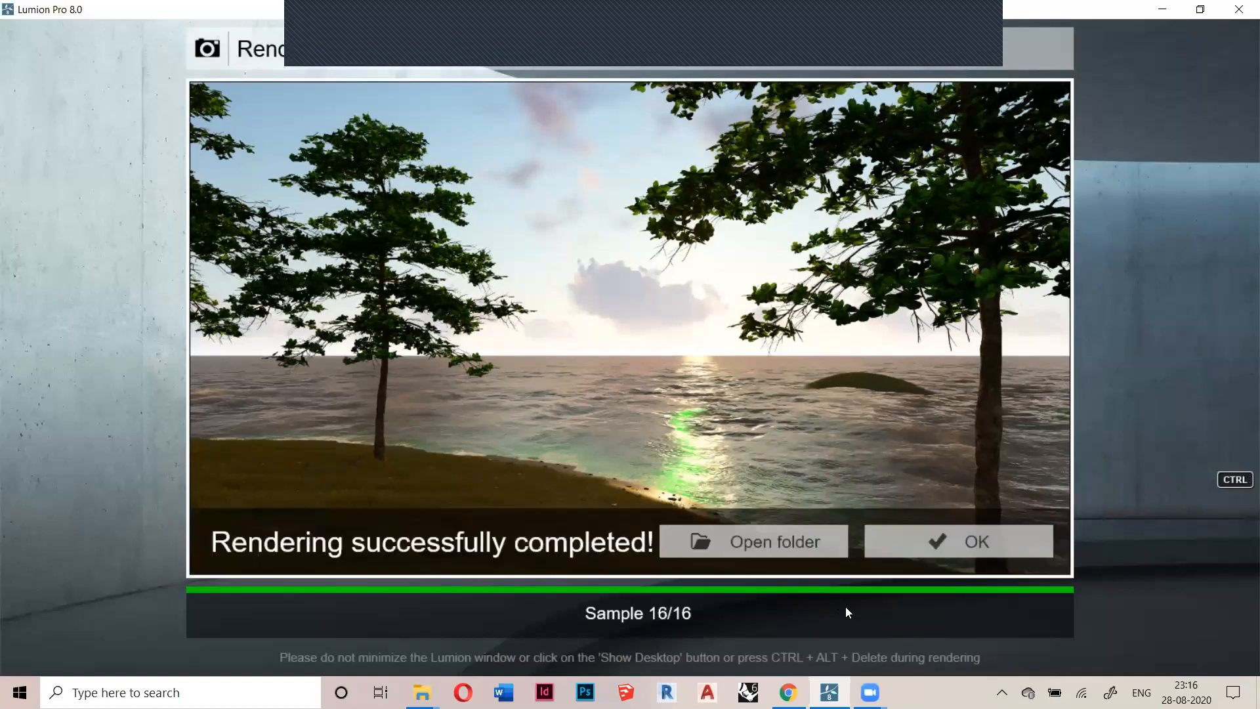
View the rendered SAZX.jpg from its output folder, closing both the image and the folder after checking it
click(802, 548)
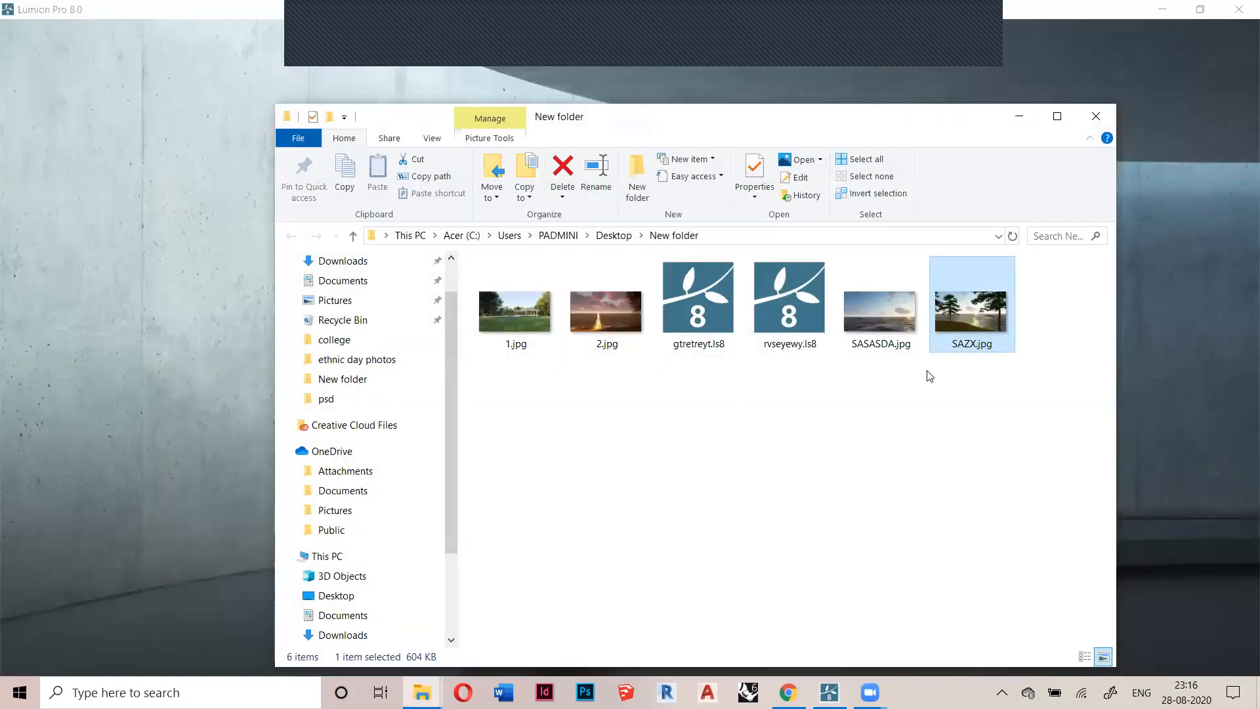
double_click(985, 320)
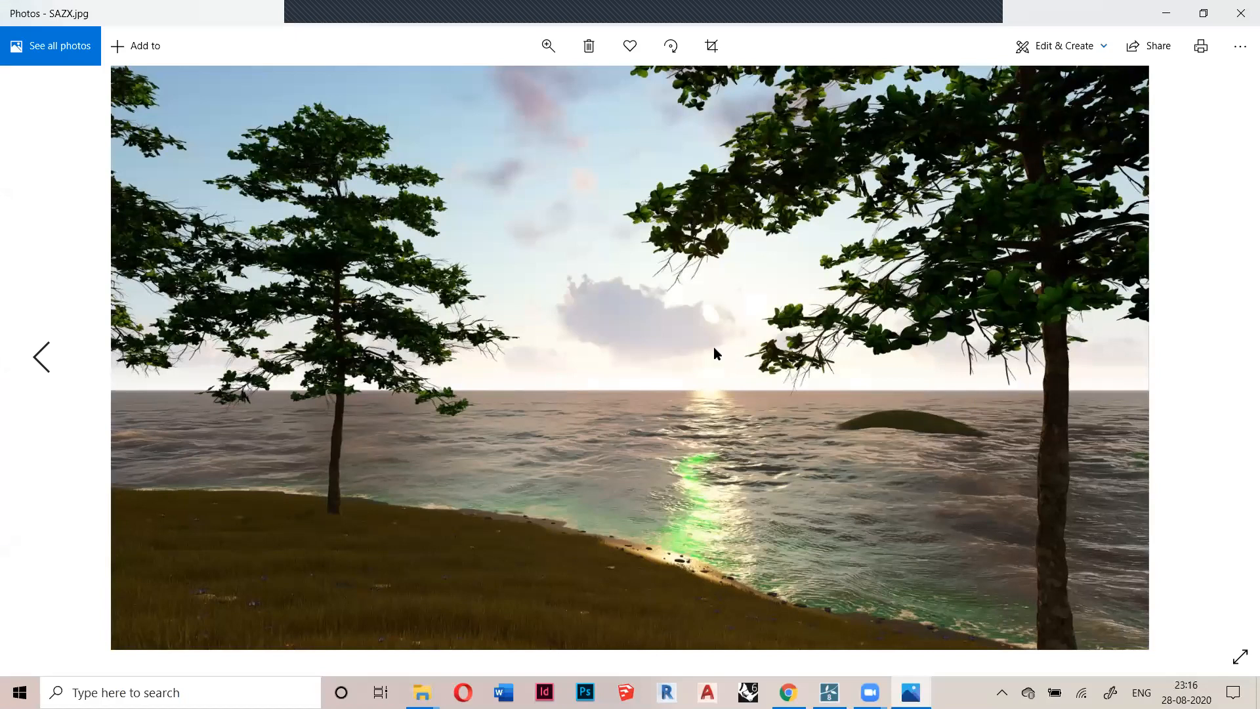
click(1242, 14)
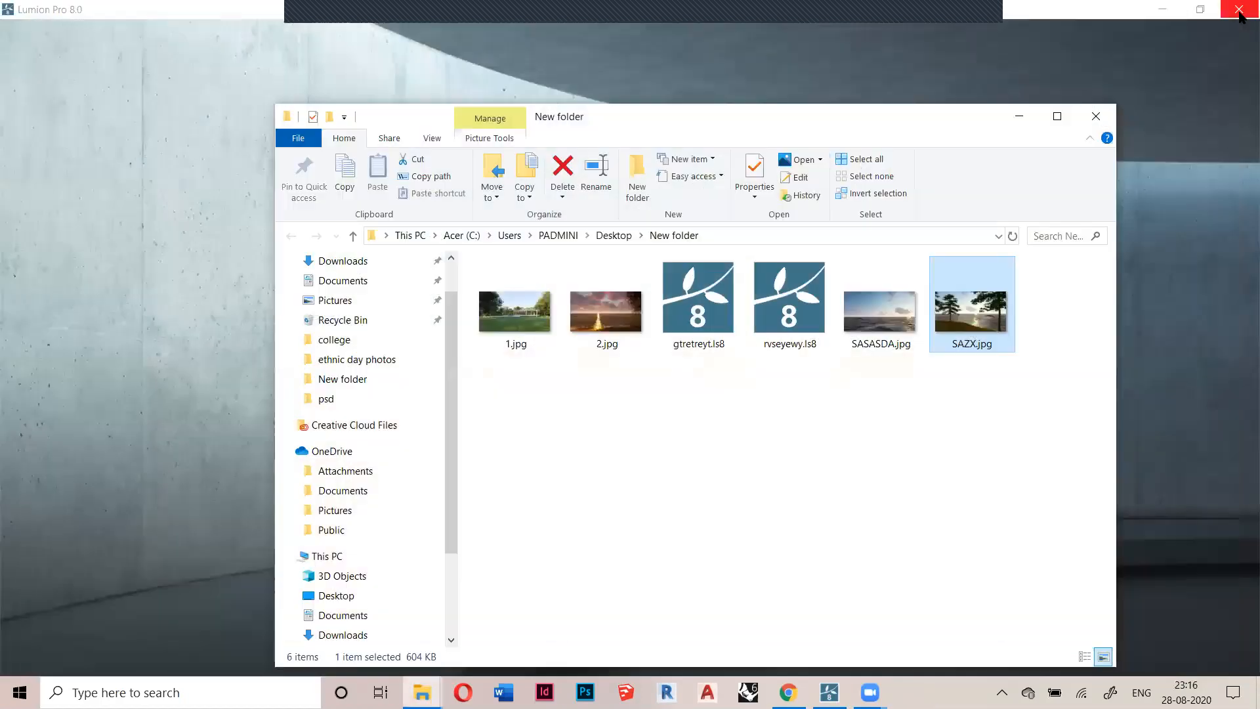
click(1098, 118)
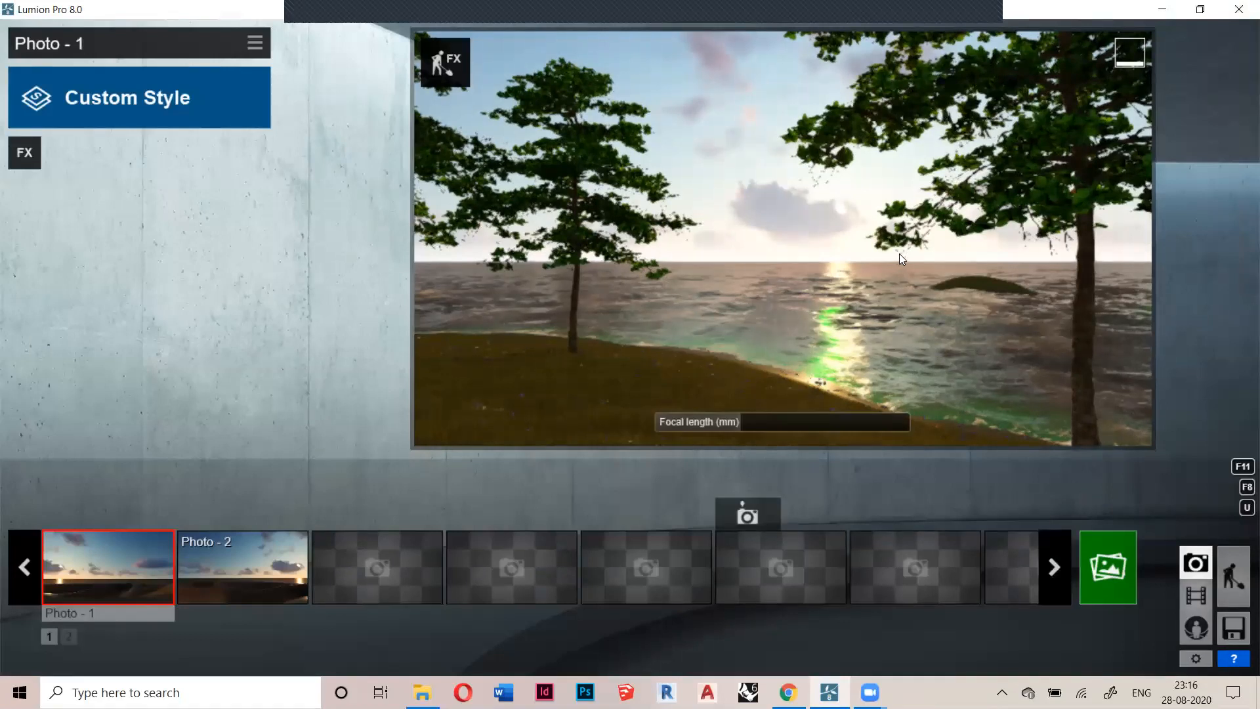
Enter DFDFDSF as the scene title for saving
click(1231, 630)
click(397, 327)
text(DFDFDSF)
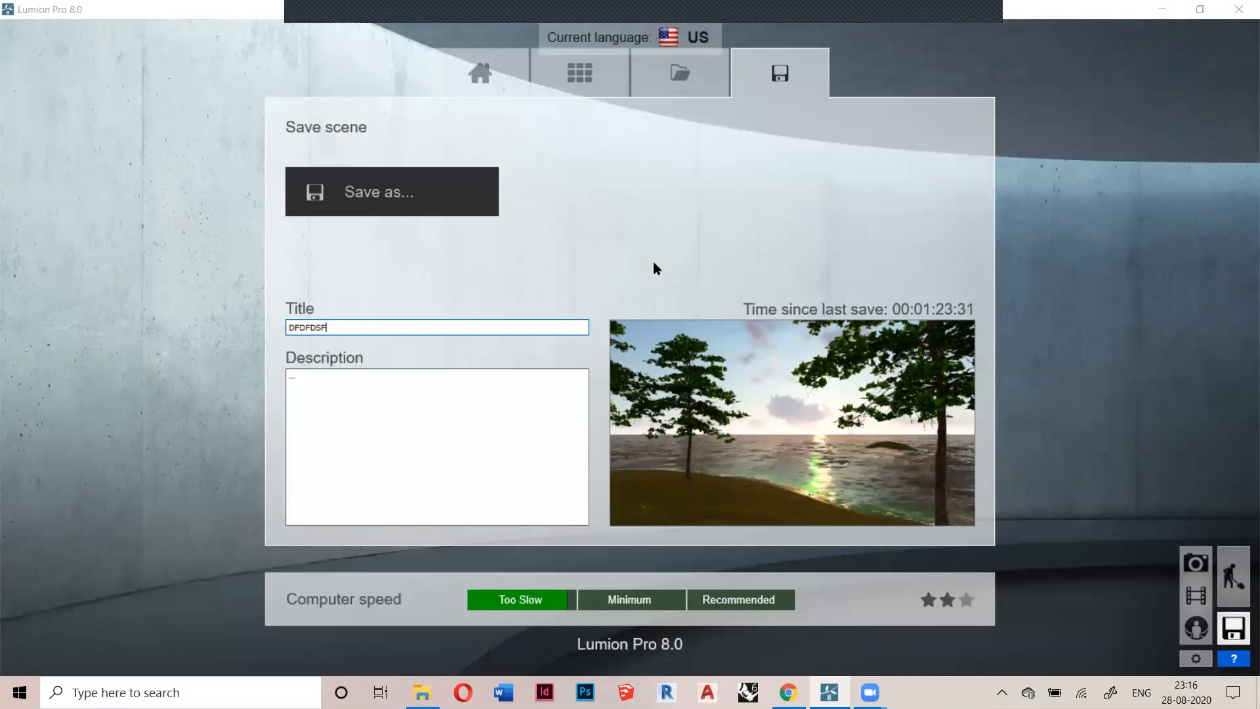
Save the scene as a new Lumion scene file named PRACTICE in New folder on the desktop
click(407, 214)
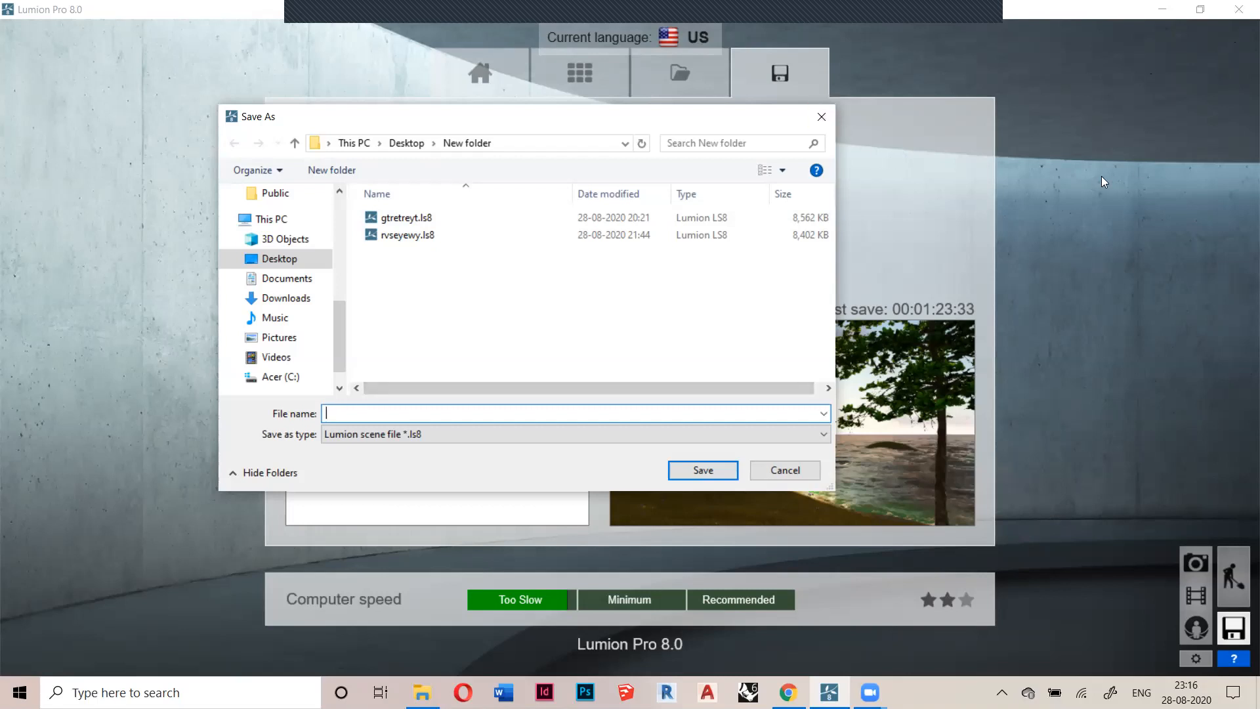
drag(745, 117, 1079, 154)
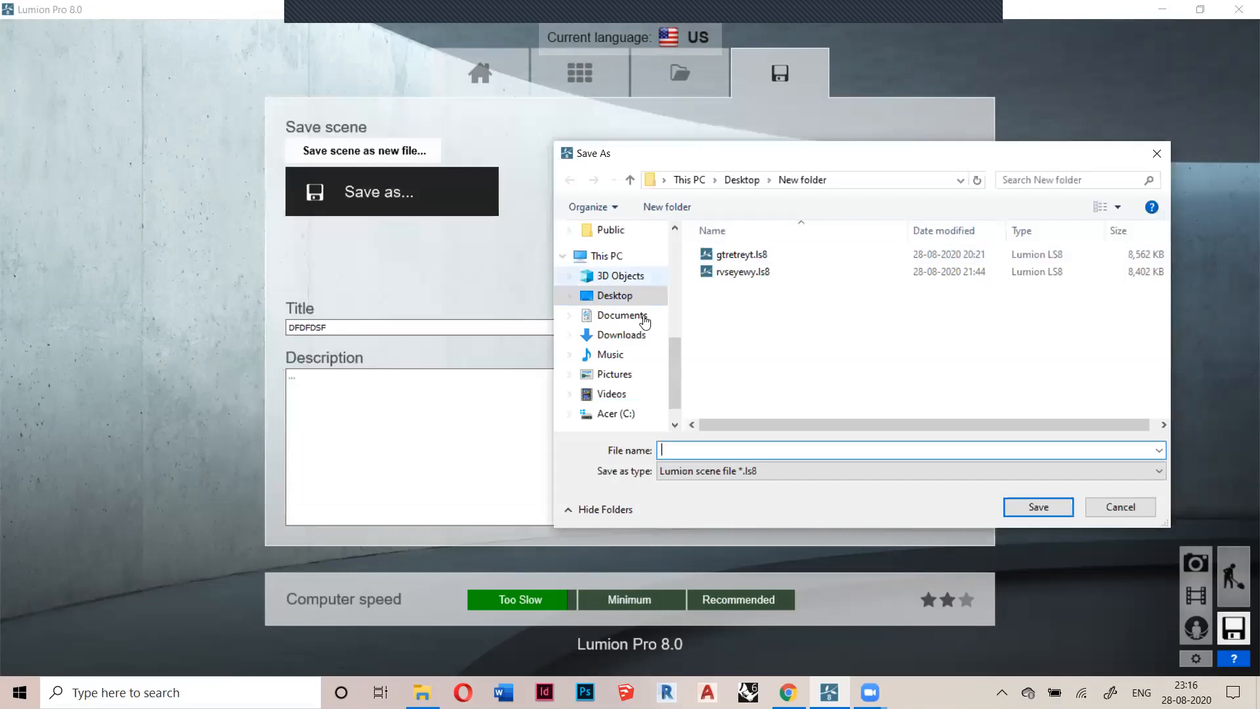
drag(745, 153, 962, 175)
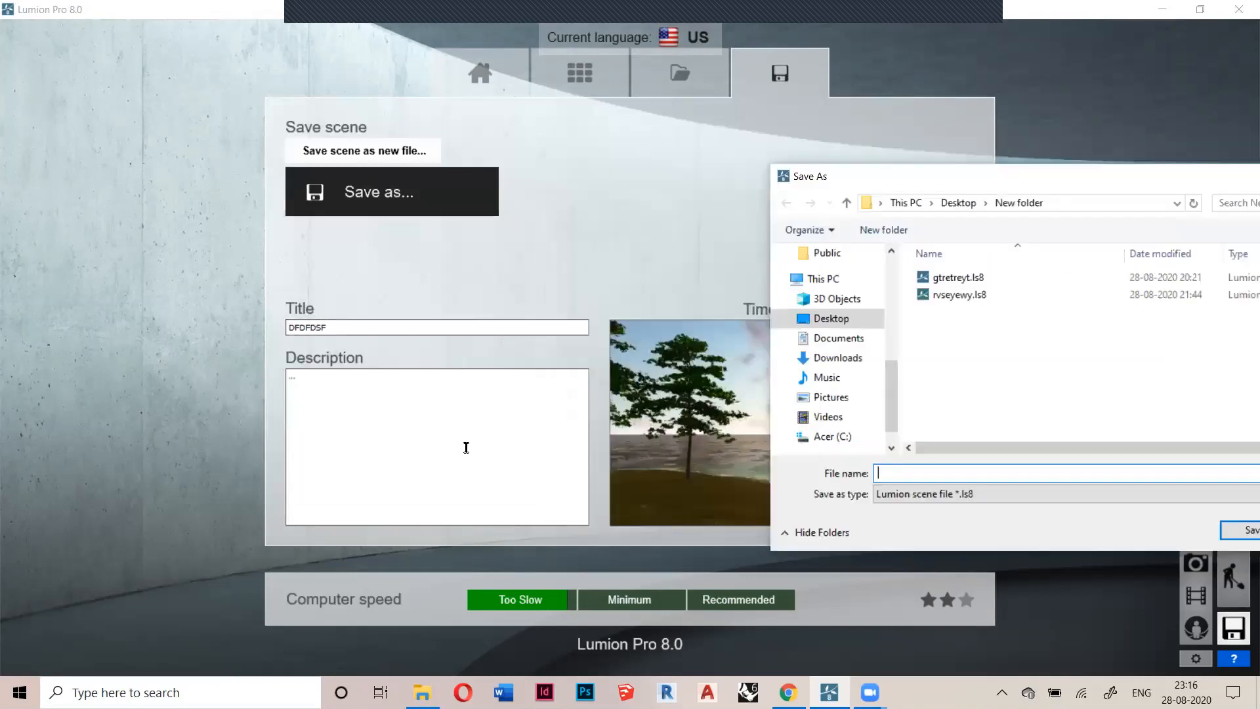
drag(1072, 176, 305, 136)
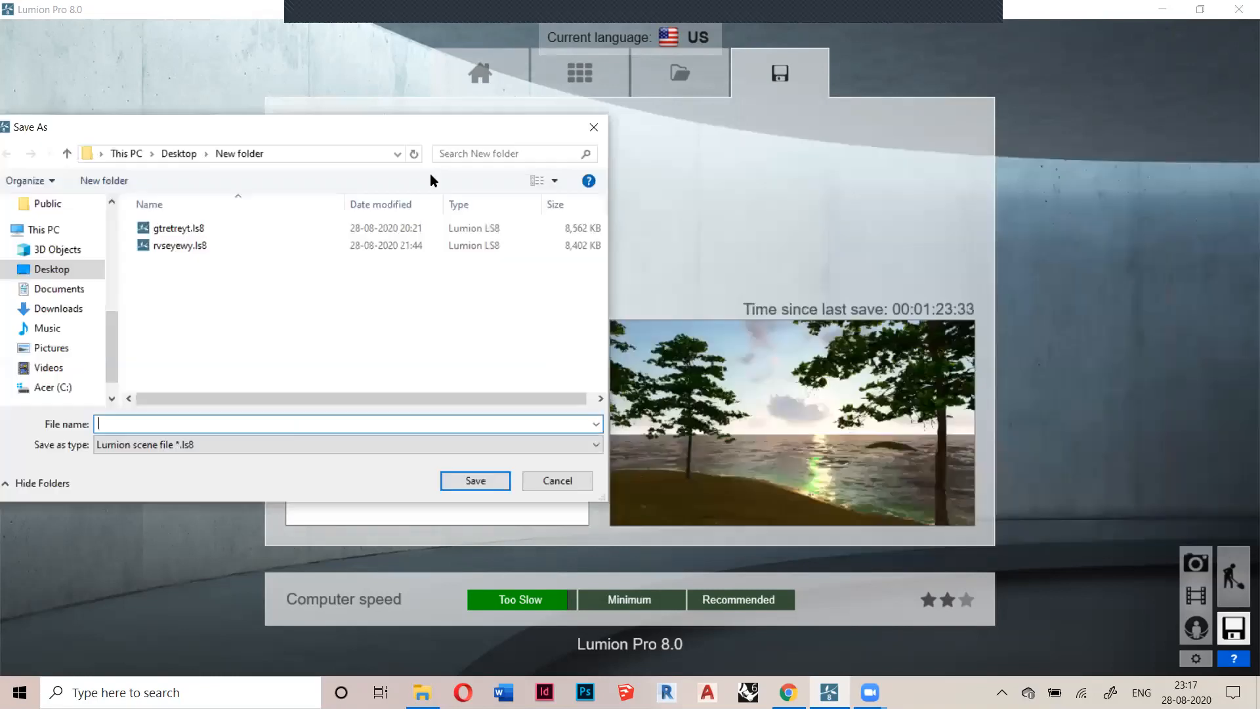
drag(405, 133, 436, 126)
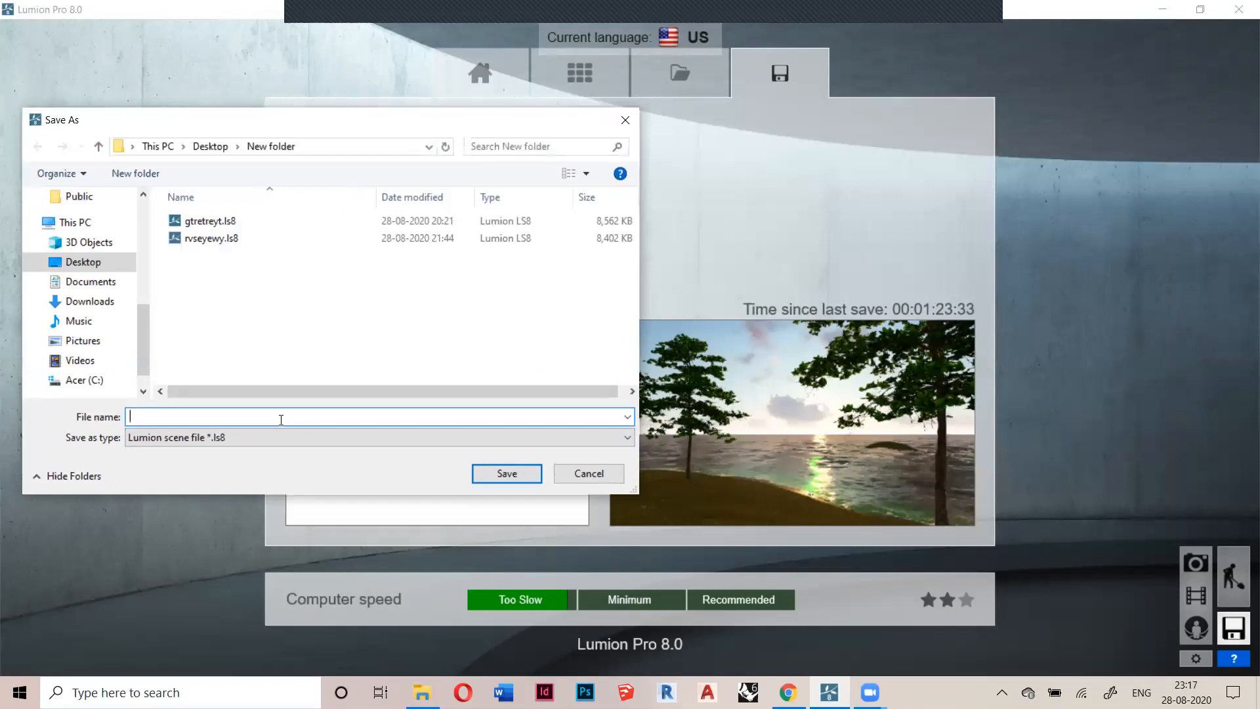
text(O)
key(BackSpace)
text(PRACTICE)
click(508, 473)
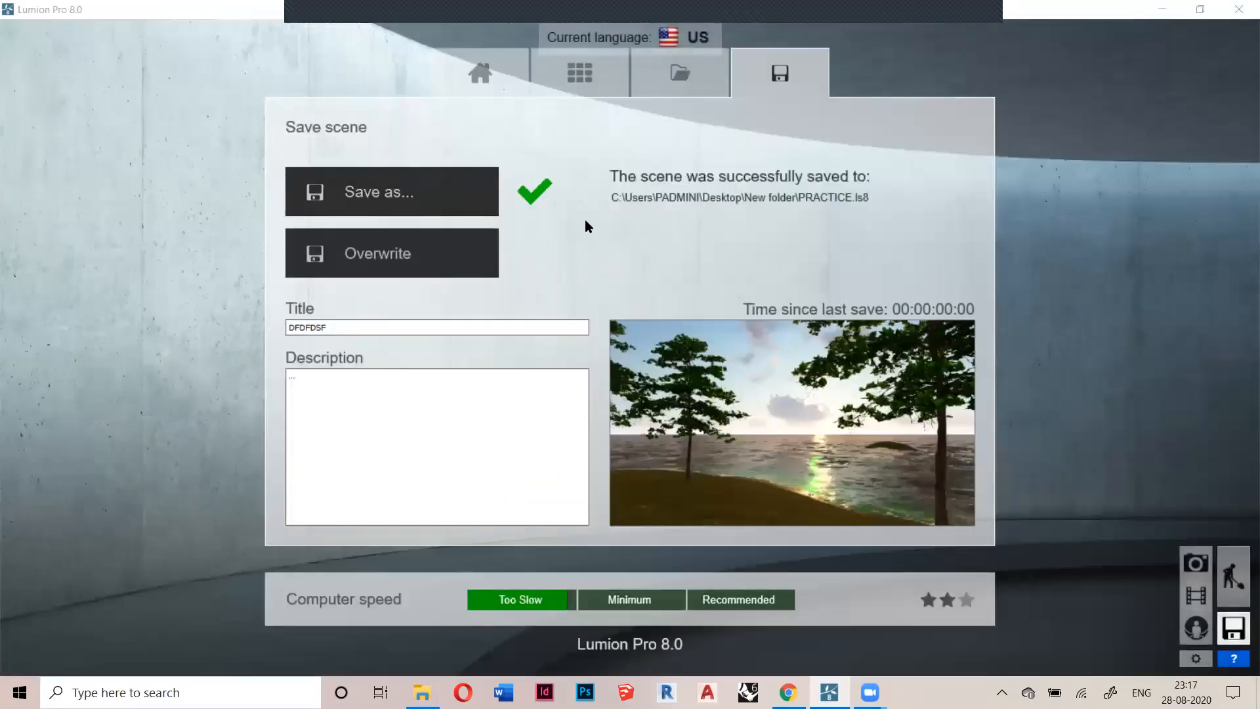
Load the saved PRACTICE scene from the recently saved scenes
click(697, 68)
mouse_move(425, 361)
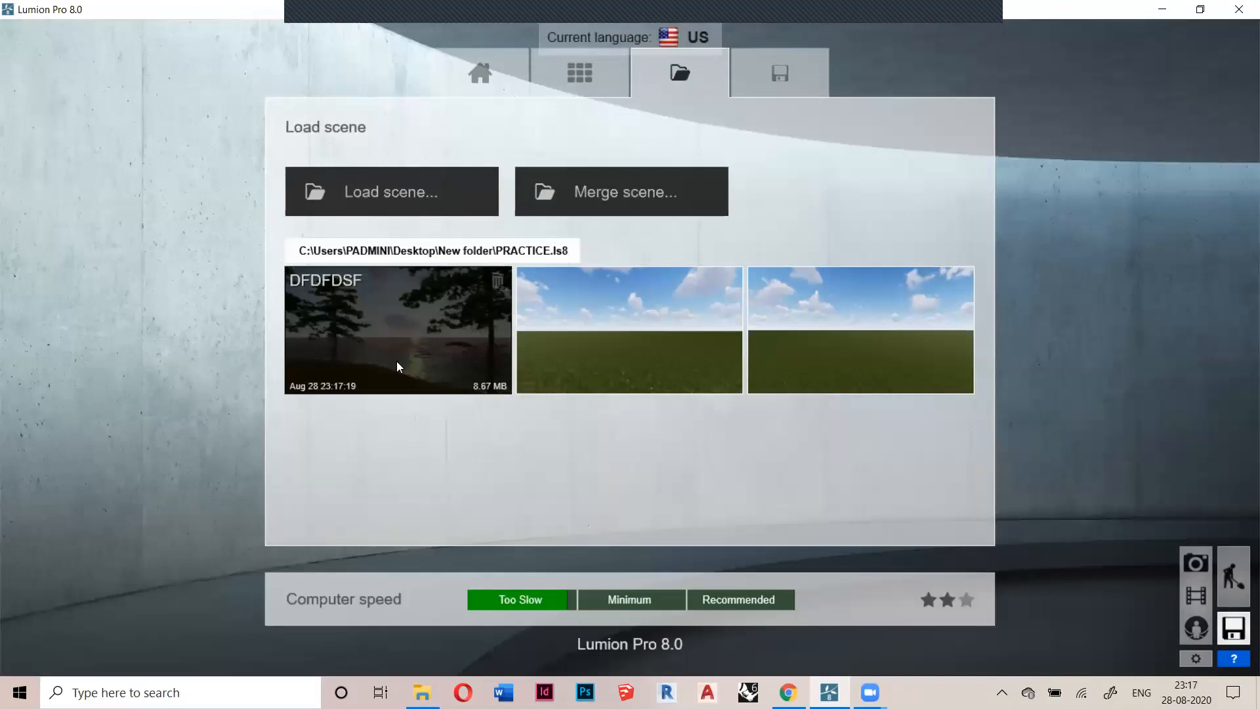
click(435, 329)
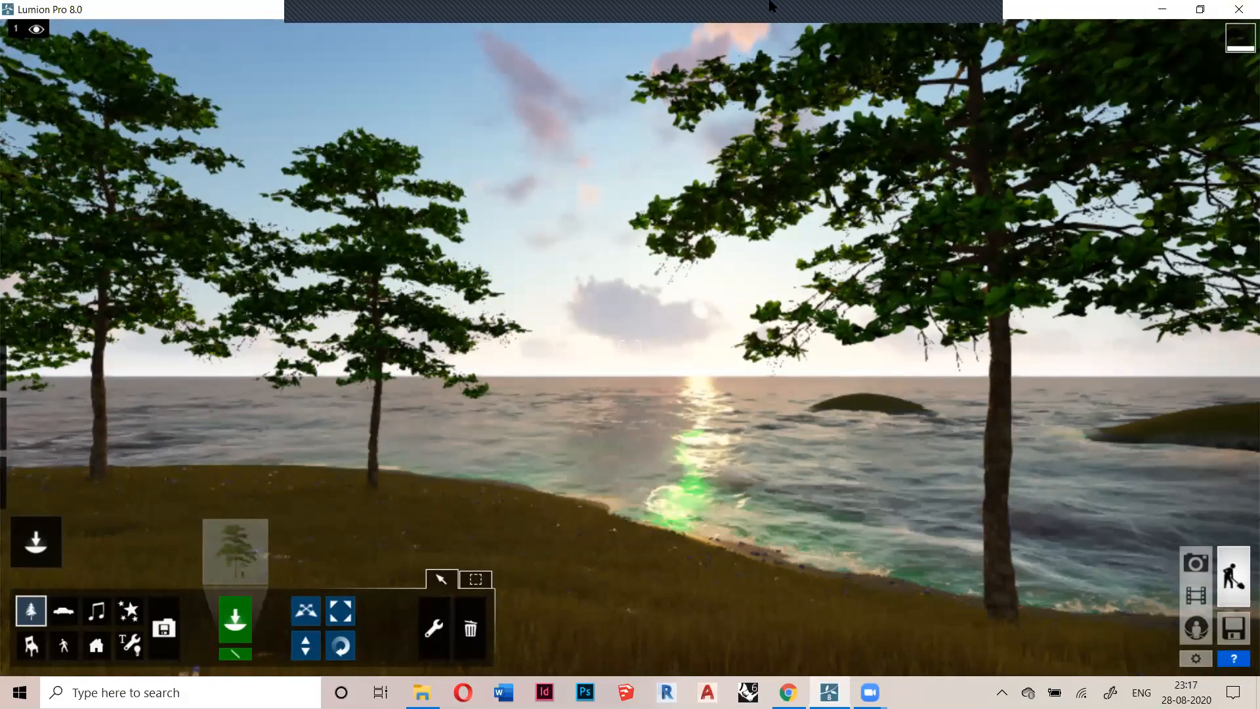
click(937, 401)
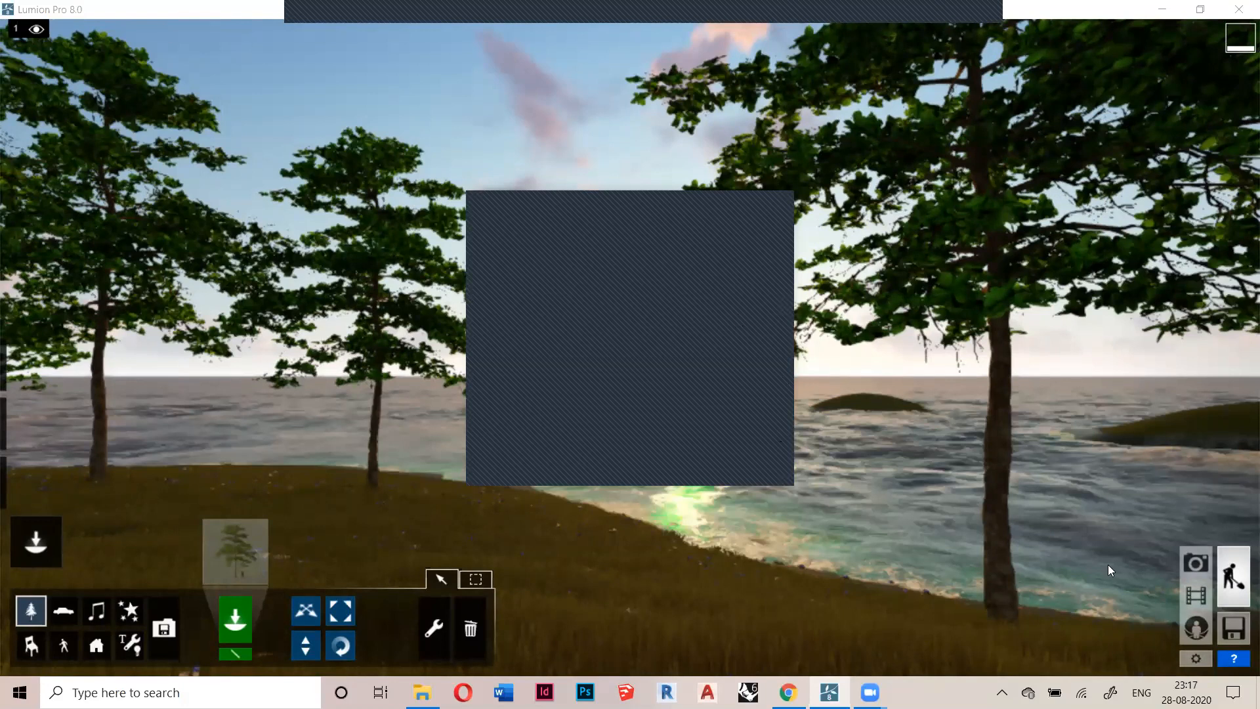
click(689, 208)
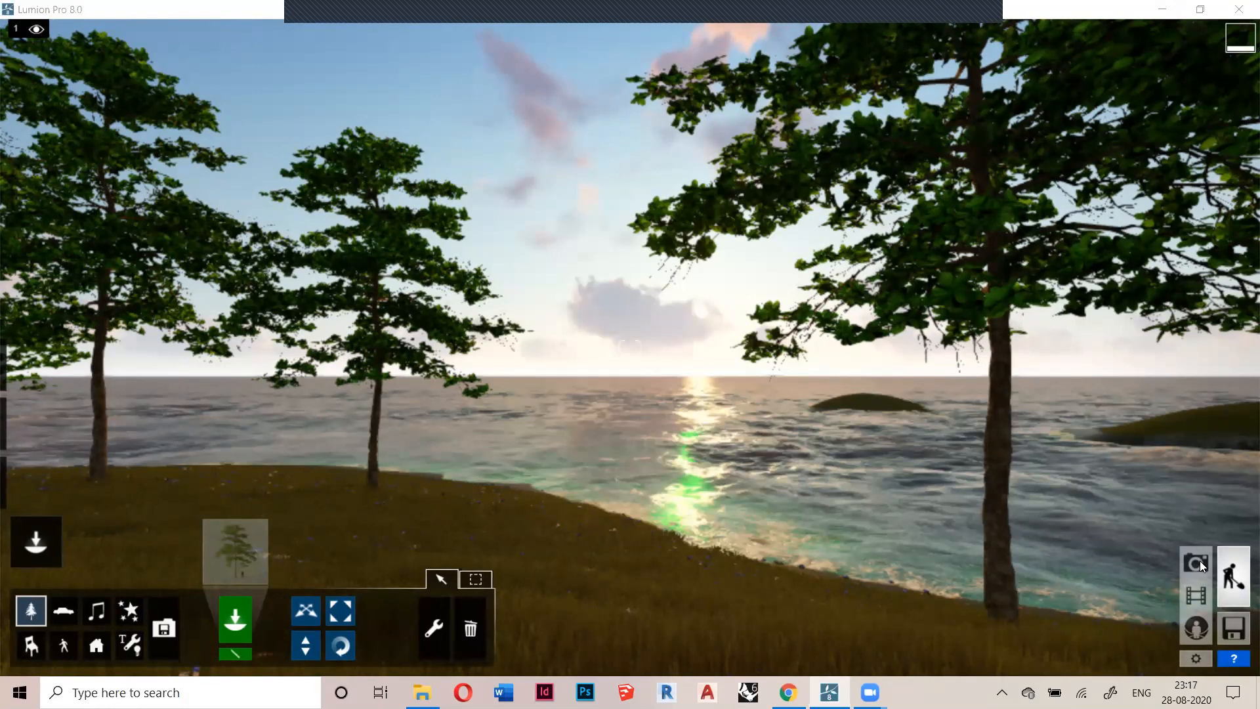
Switch to File Explorer, open New folder from the desktop, and view the rendered SAZX.jpg in Photos
click(1163, 9)
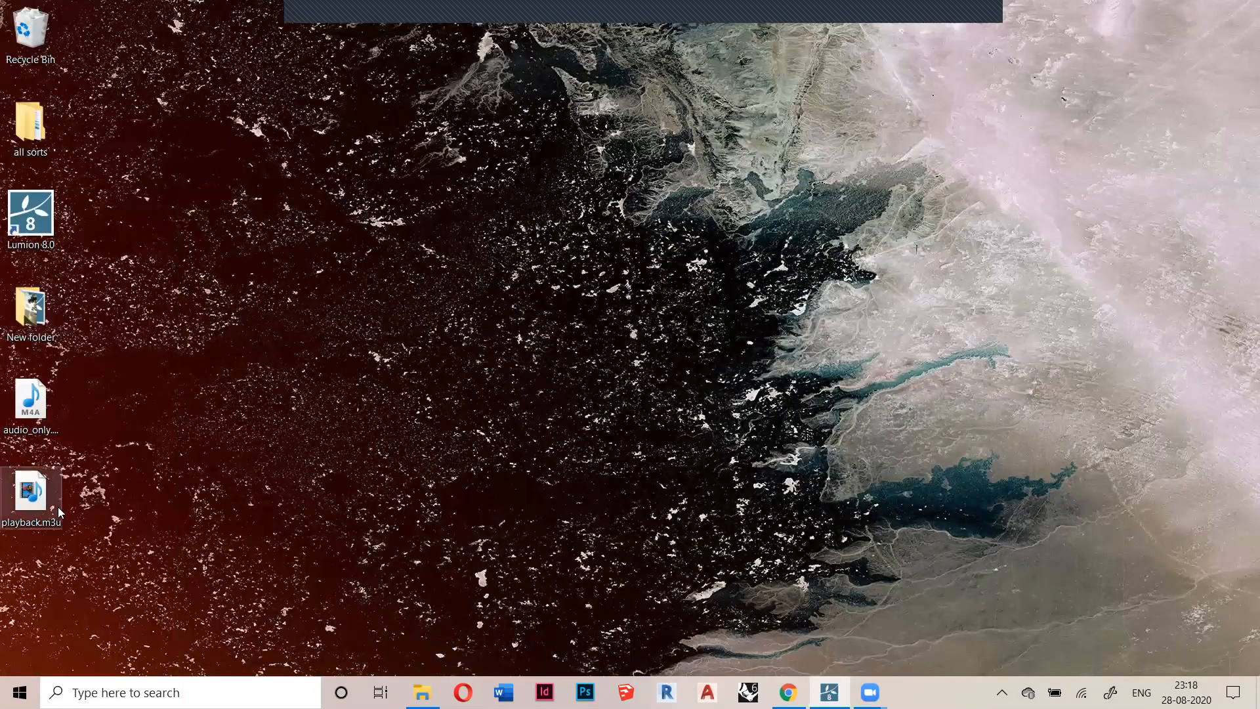
double_click(38, 316)
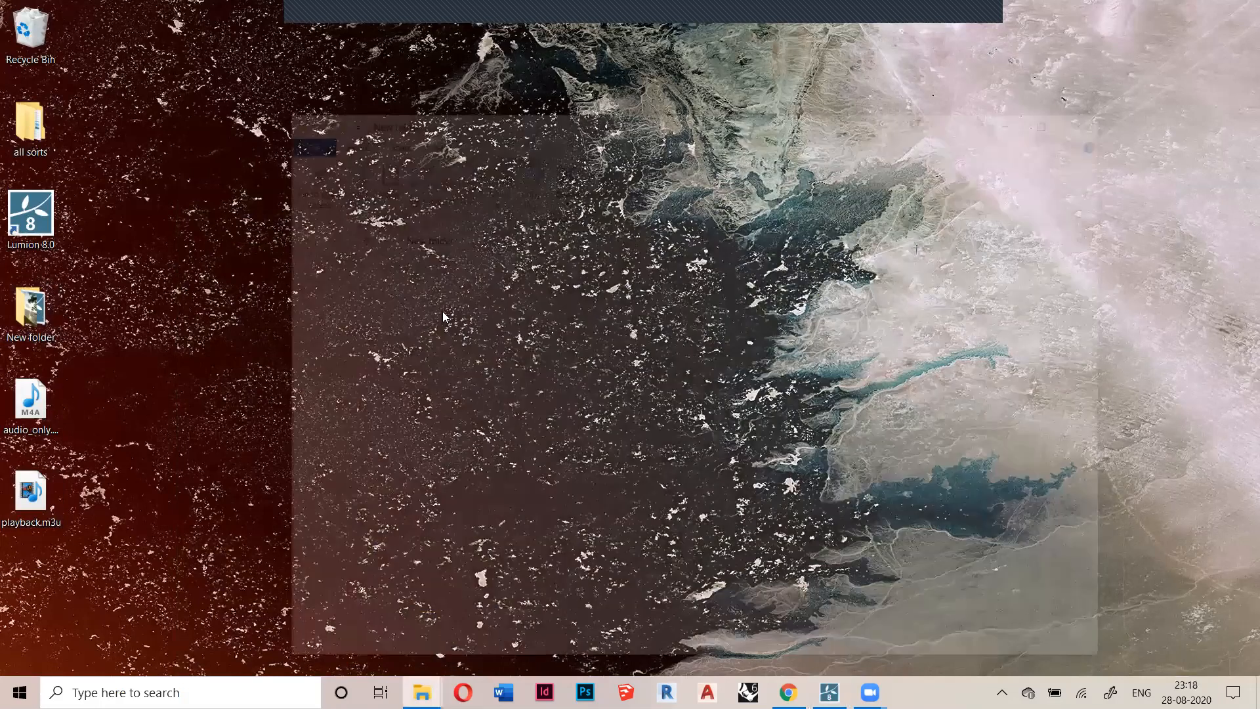
click(1056, 118)
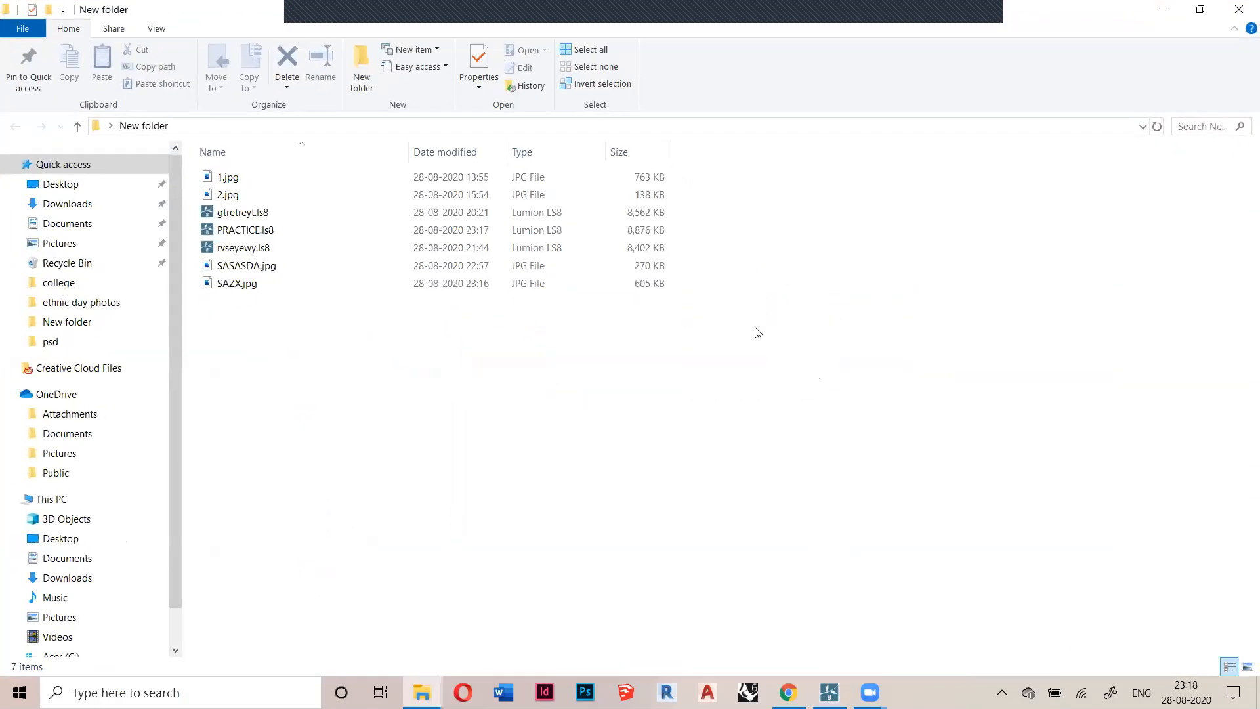
drag(284, 339, 254, 276)
click(237, 299)
double_click(237, 283)
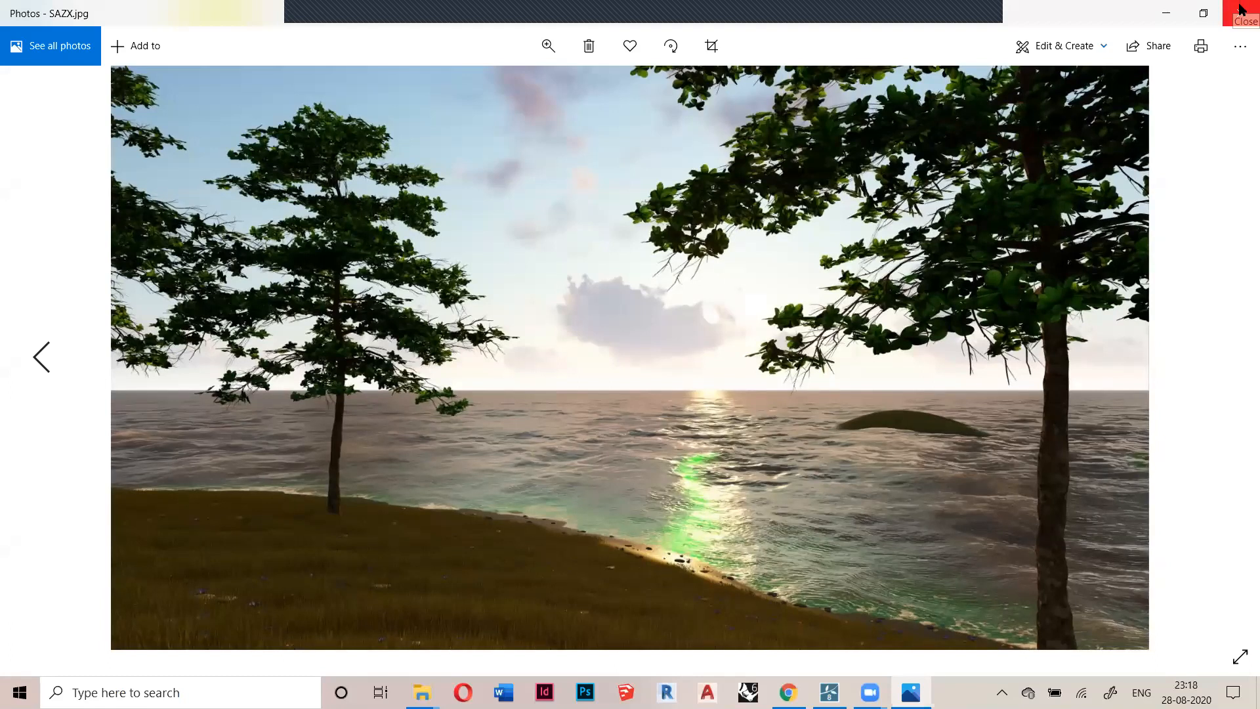
Close the SAZX.jpg preview and switch back to Lumion's Photo mode, reframing the camera on the shoreline trees and the sun's reflection
click(1241, 10)
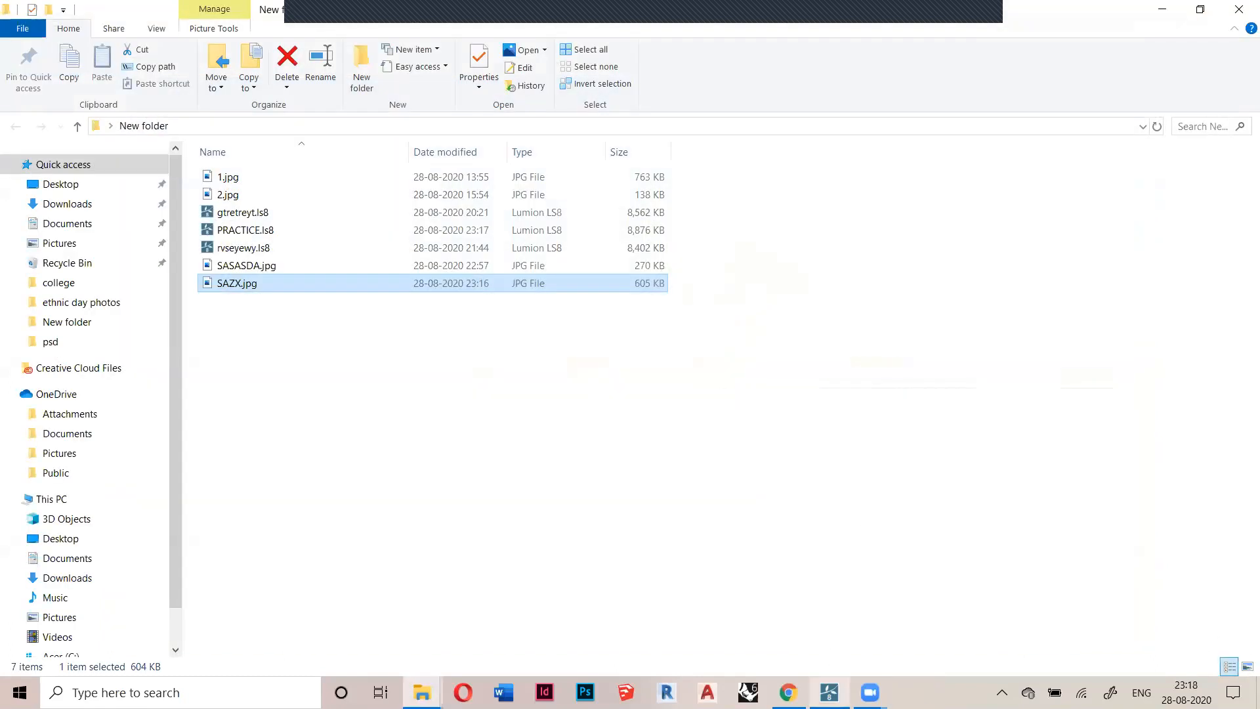
click(829, 692)
click(1192, 566)
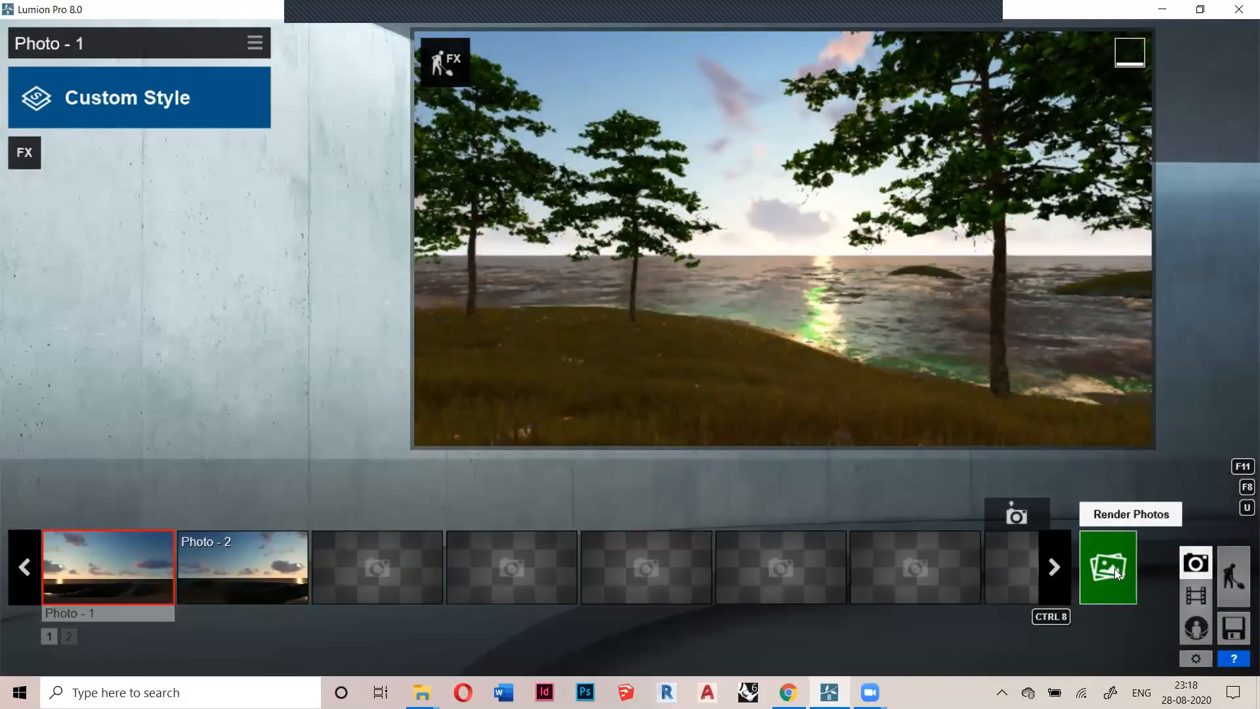
right_drag(801, 325, 897, 404)
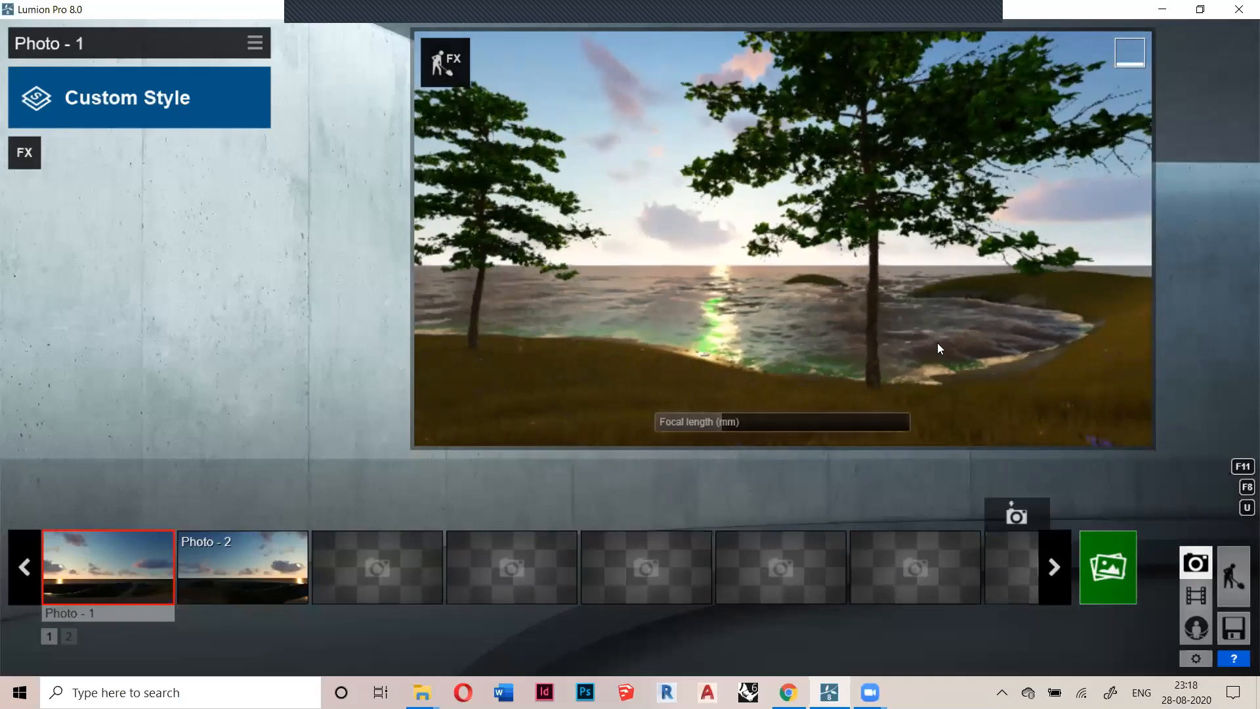
right_drag(865, 339, 828, 336)
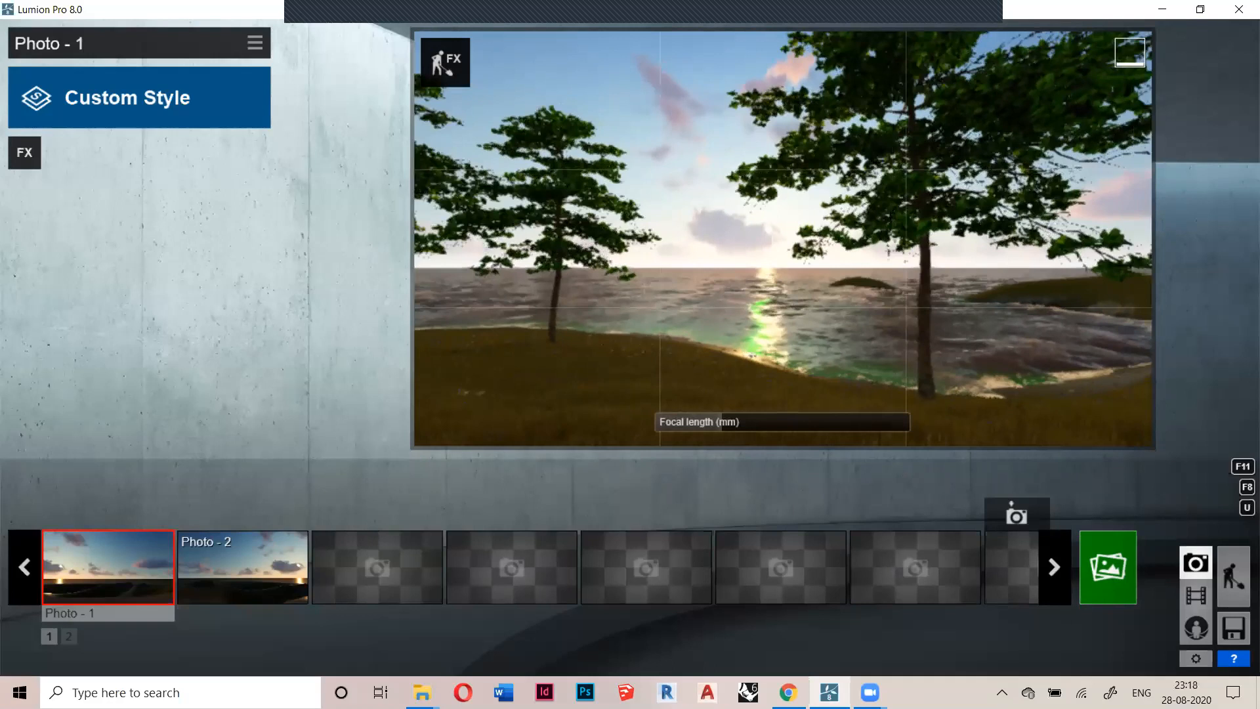
click(1102, 566)
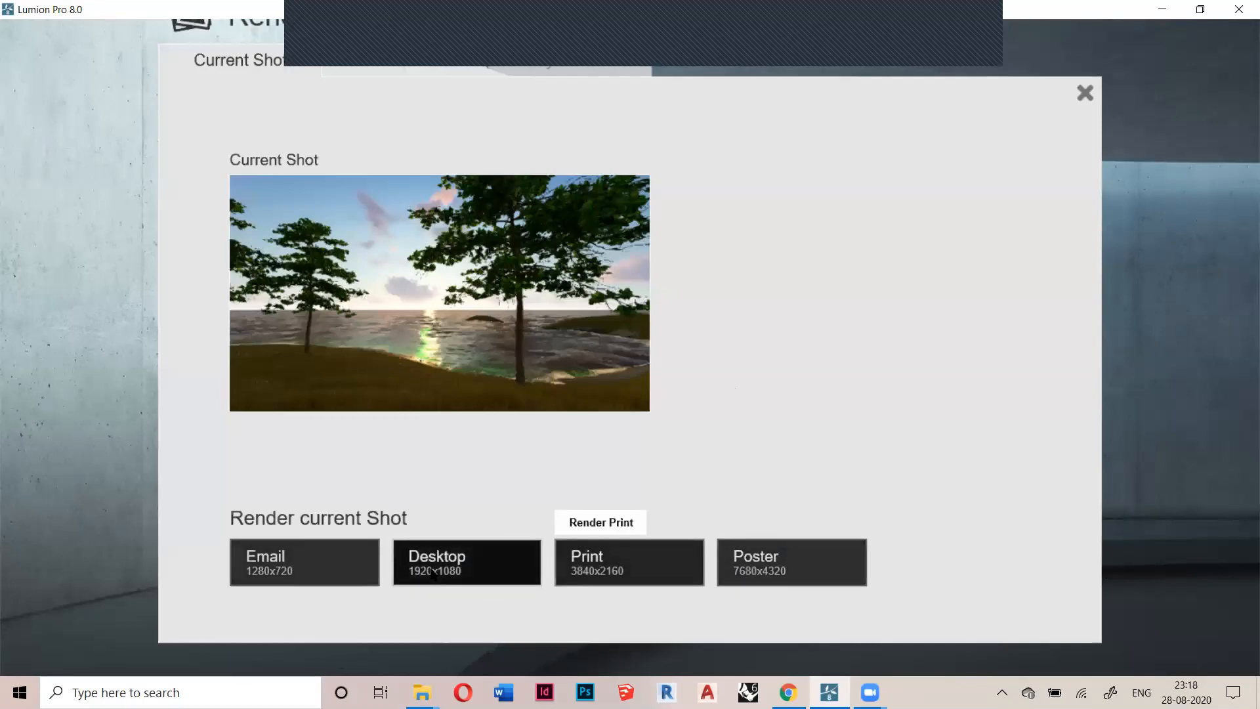
click(475, 559)
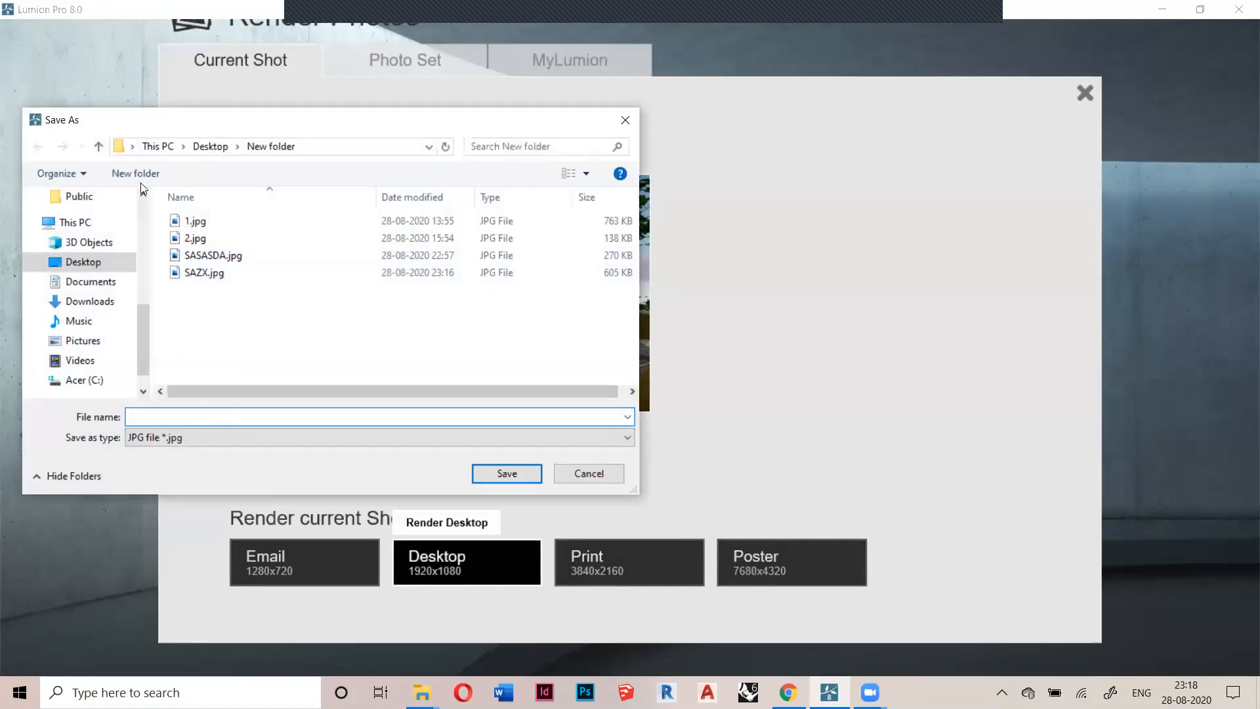
scroll(146, 277, up, 3)
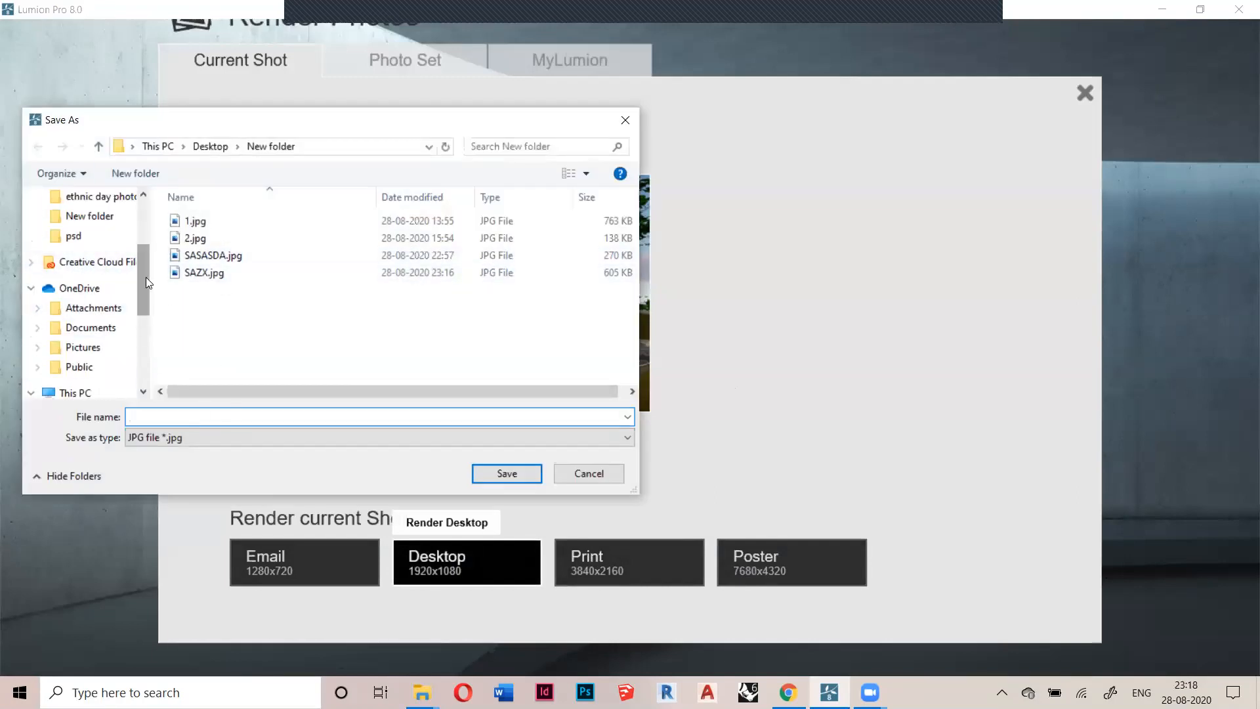
scroll(146, 277, up, 2)
click(84, 229)
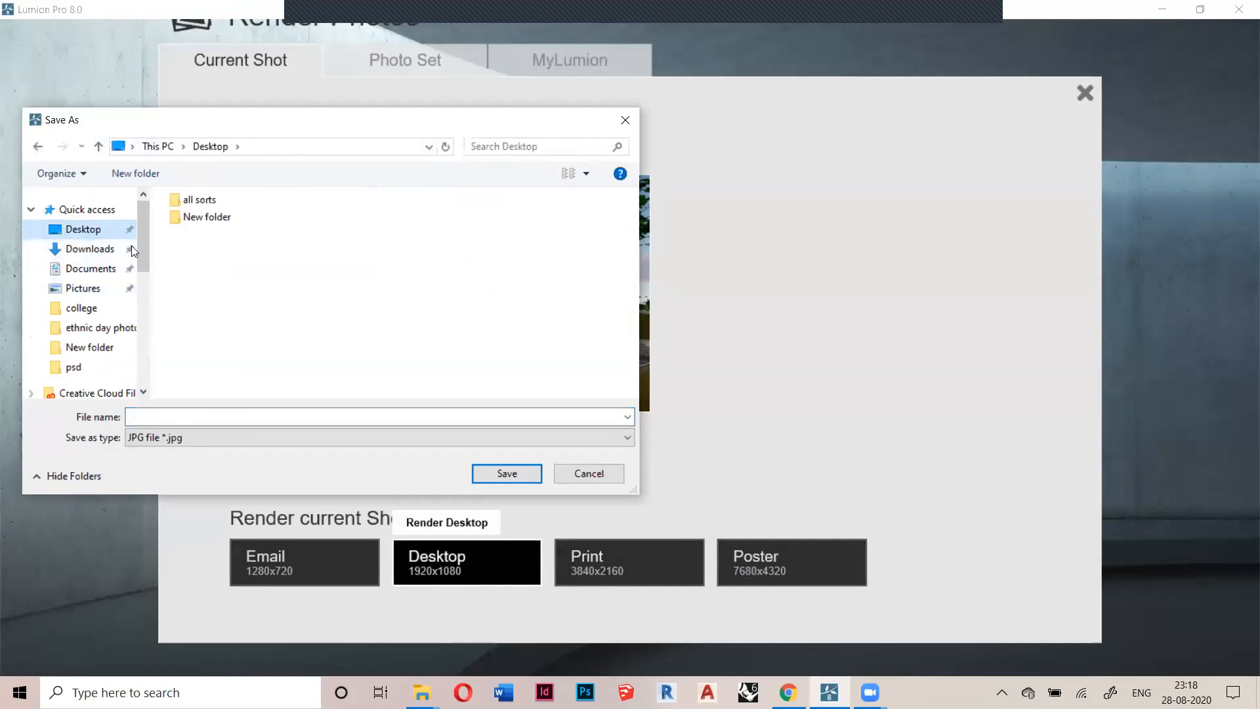
scroll(135, 240, down, 3)
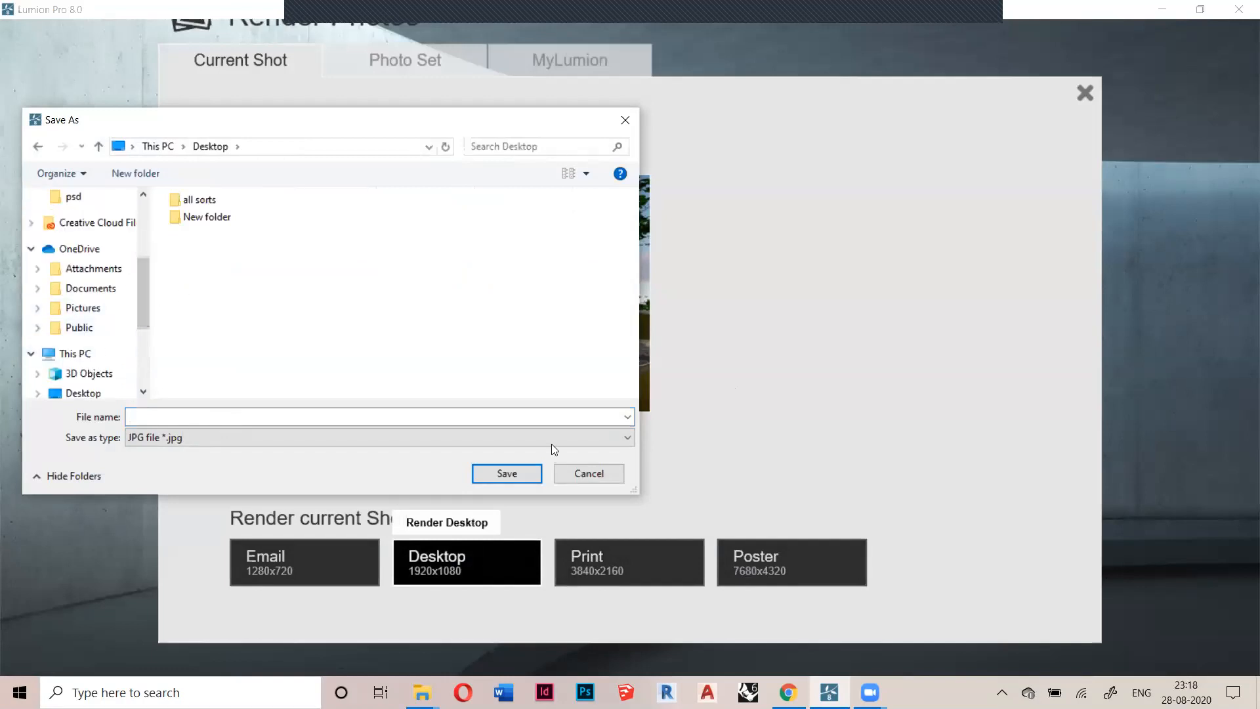
click(601, 473)
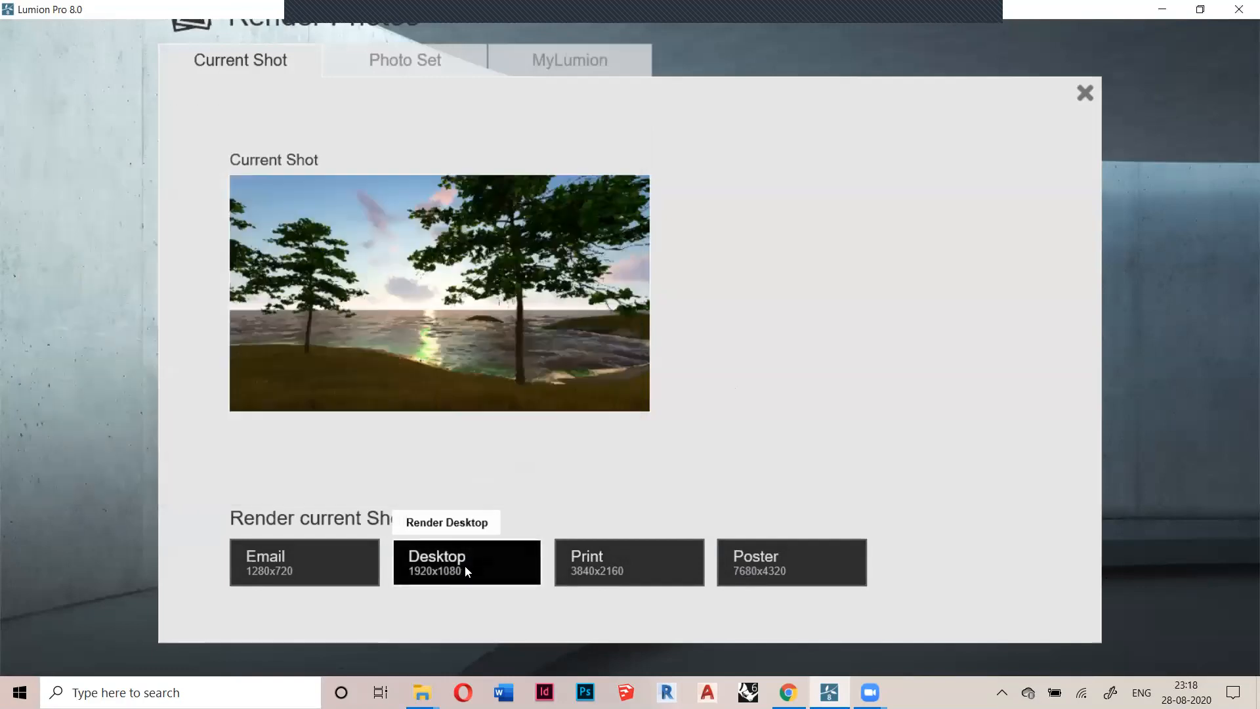
click(1086, 92)
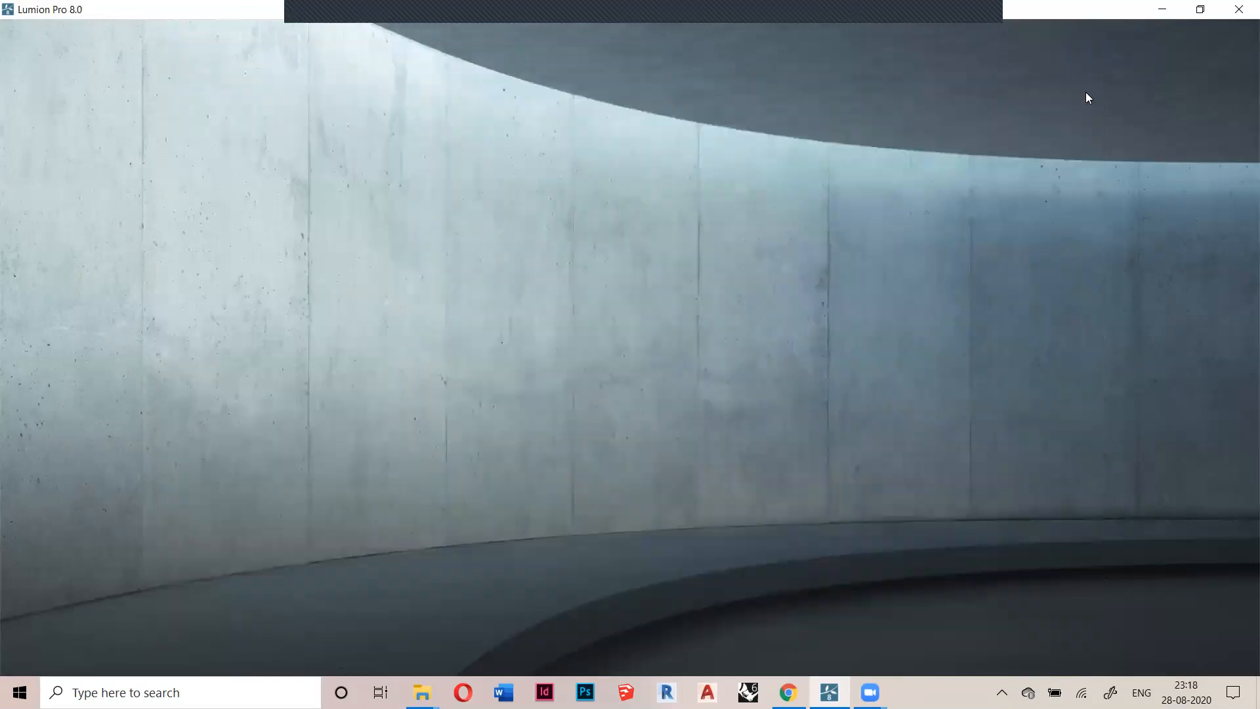
Return to Build mode to show the island scene with its object placement tools
click(1239, 581)
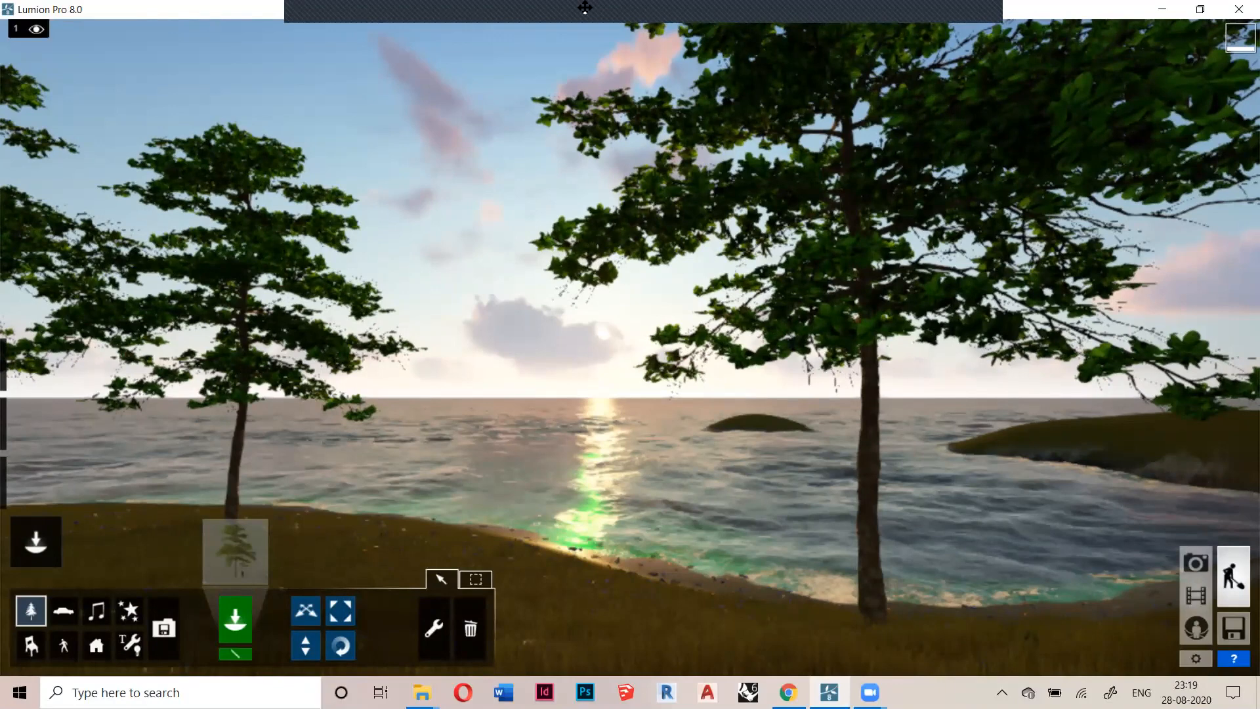
mouse_move(732, 44)
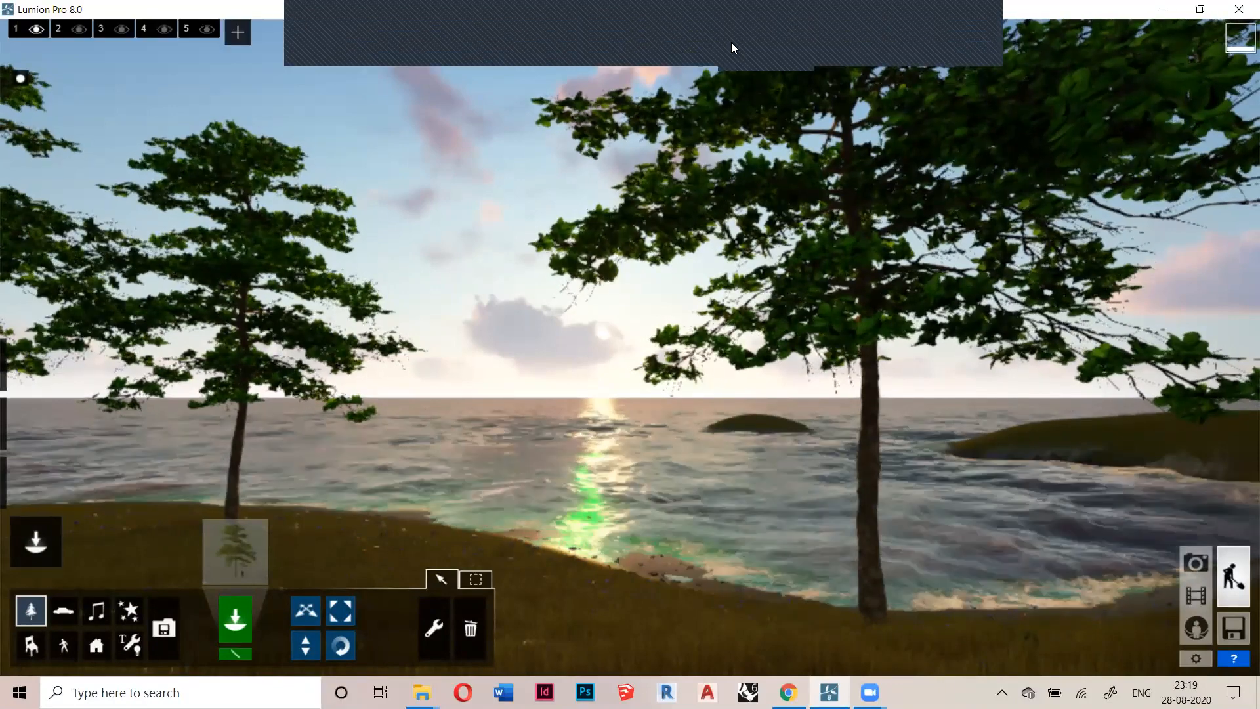